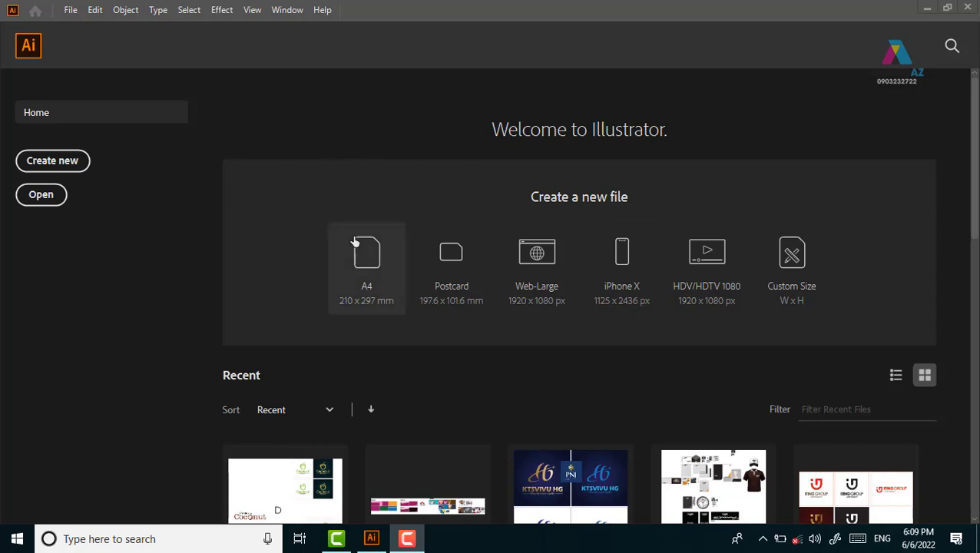
- Start a new document with the custom 1280 × 720 px landscape preset
left_click(76, 164)
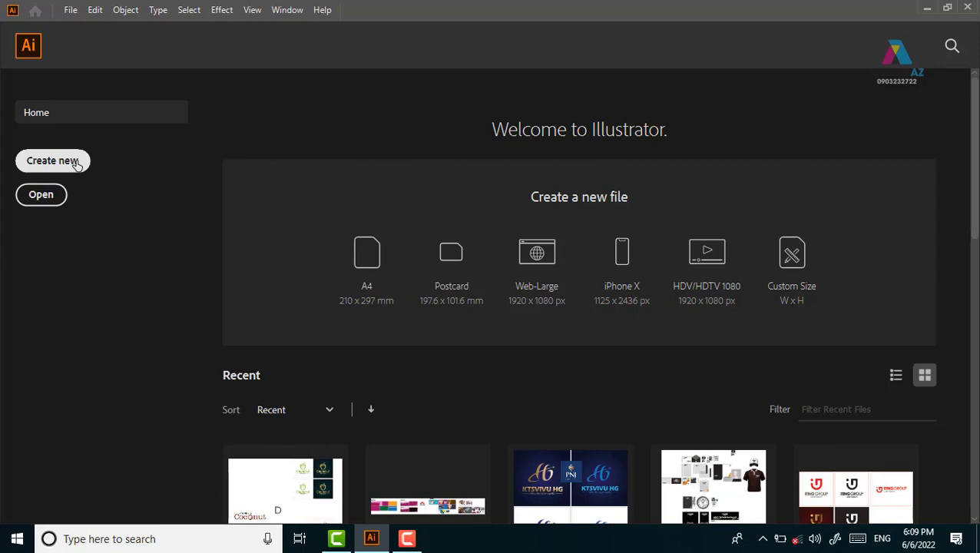
left_click(75, 163)
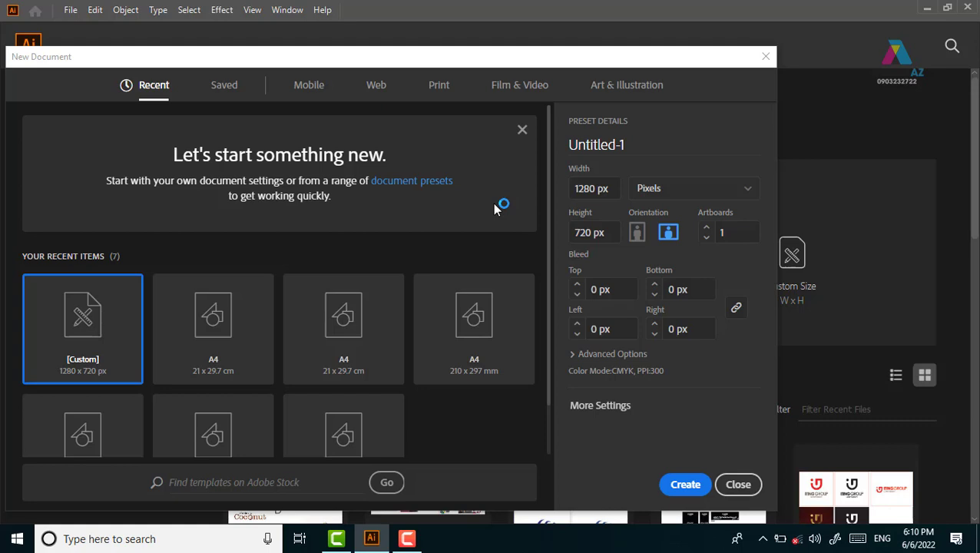
- Create the 1280 × 720 px document Untitled-1 and close the floating Pathfinder panel
left_click(685, 484)
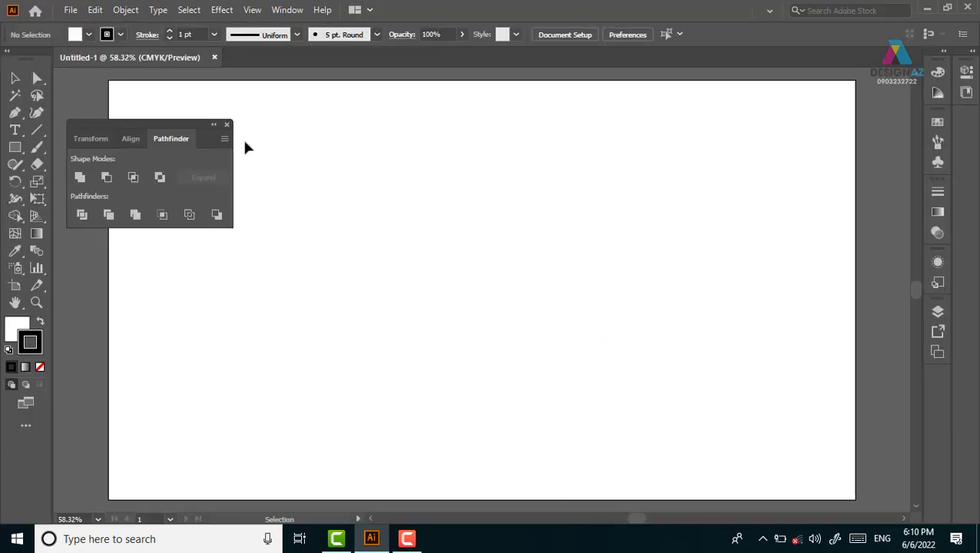
left_click(226, 124)
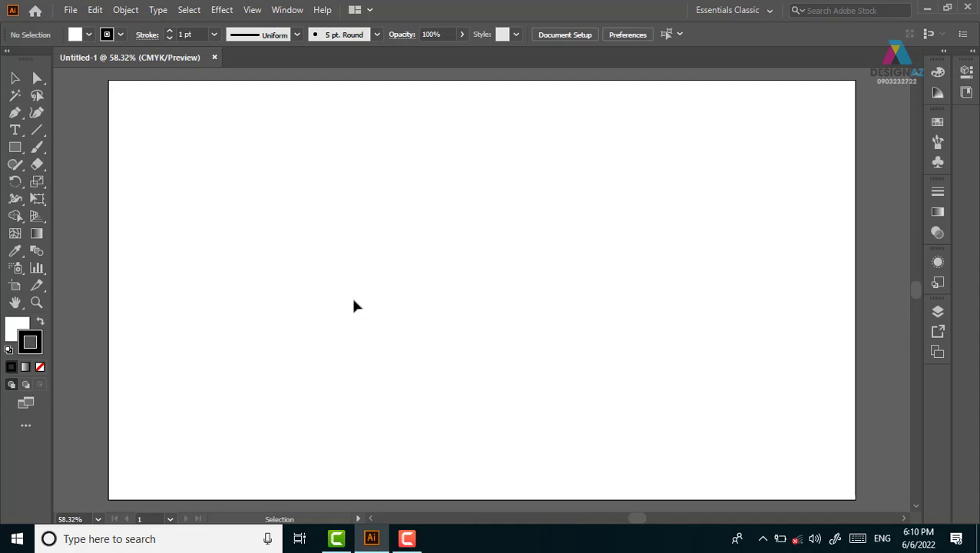
- Draw a rectangle in the artboard's upper left and select it with the Selection Tool
left_click(19, 154)
left_click_drag(143, 121, 441, 263)
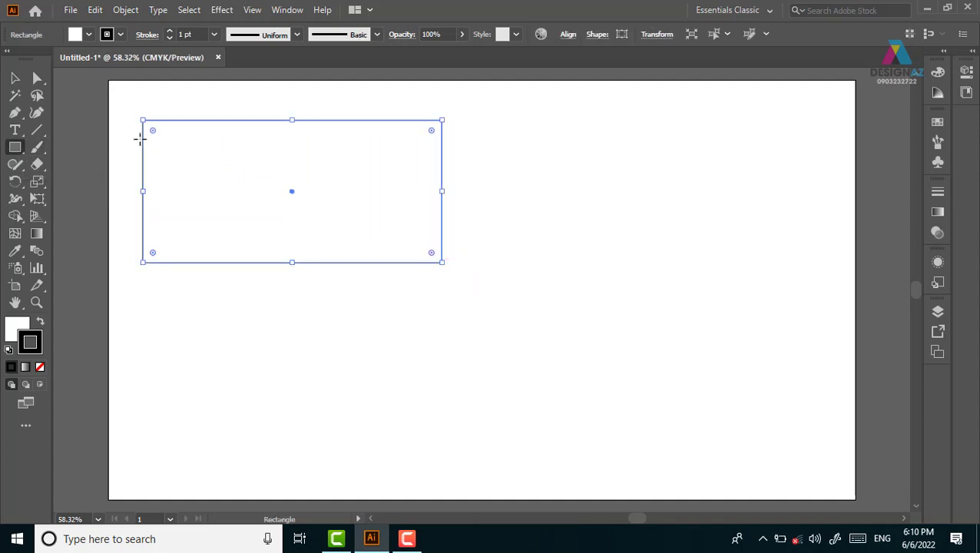
key("v")
left_click(604, 221)
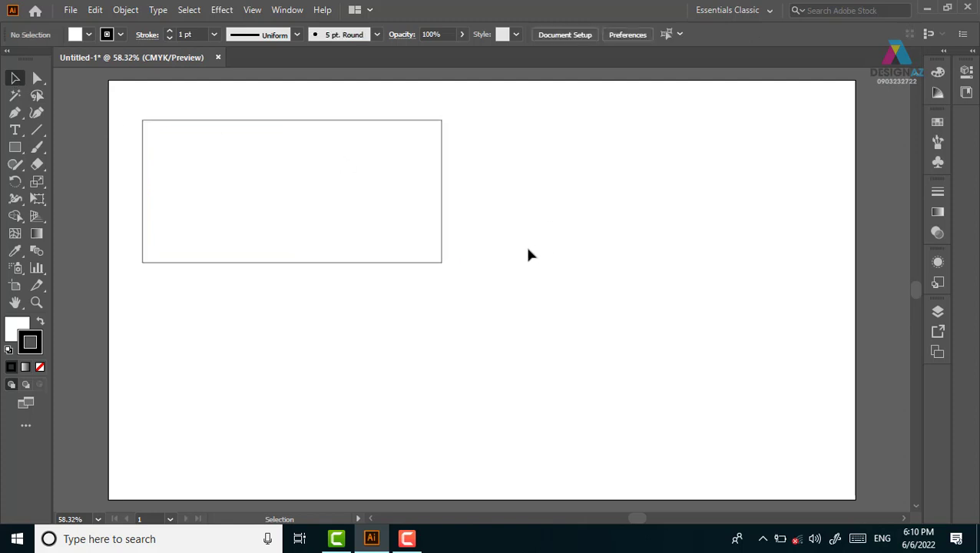
left_click_drag(527, 253, 611, 260)
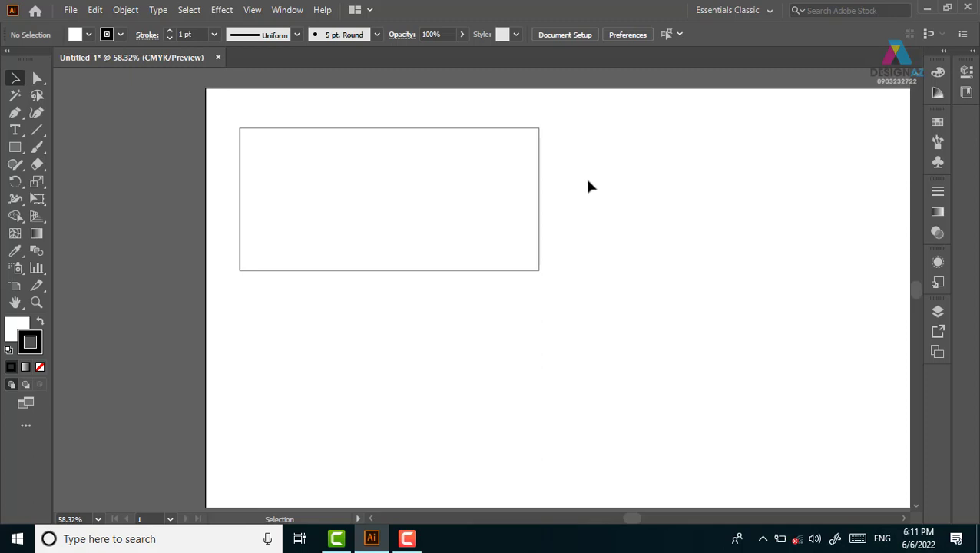
left_click_drag(595, 171, 472, 264)
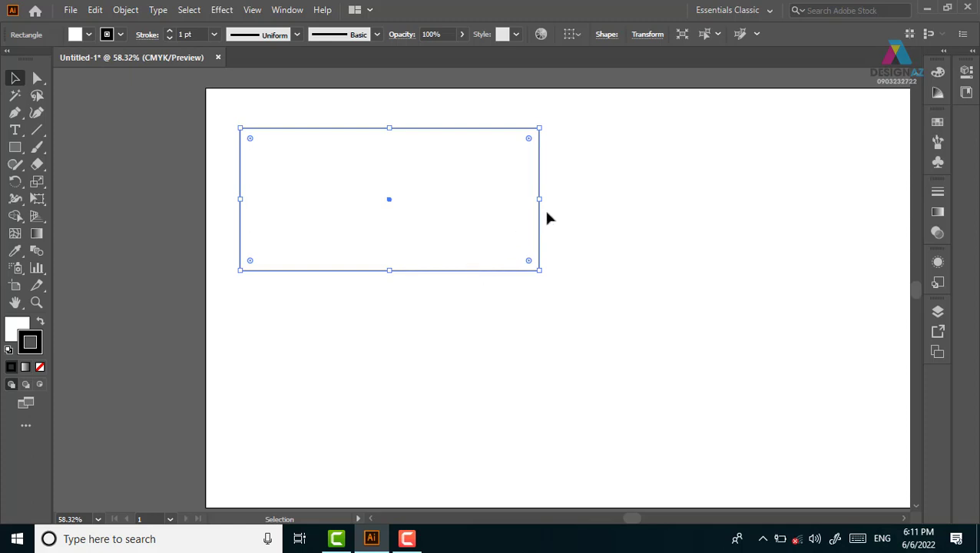
left_click_drag(606, 146, 500, 208)
- Fill the rectangle with a white-to-black linear gradient and move it right and down
left_click(27, 370)
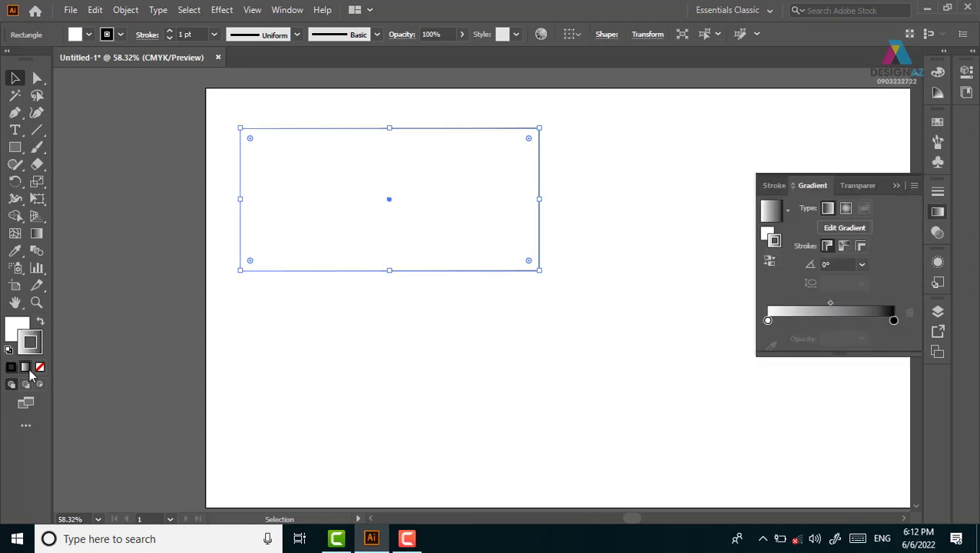
key("x")
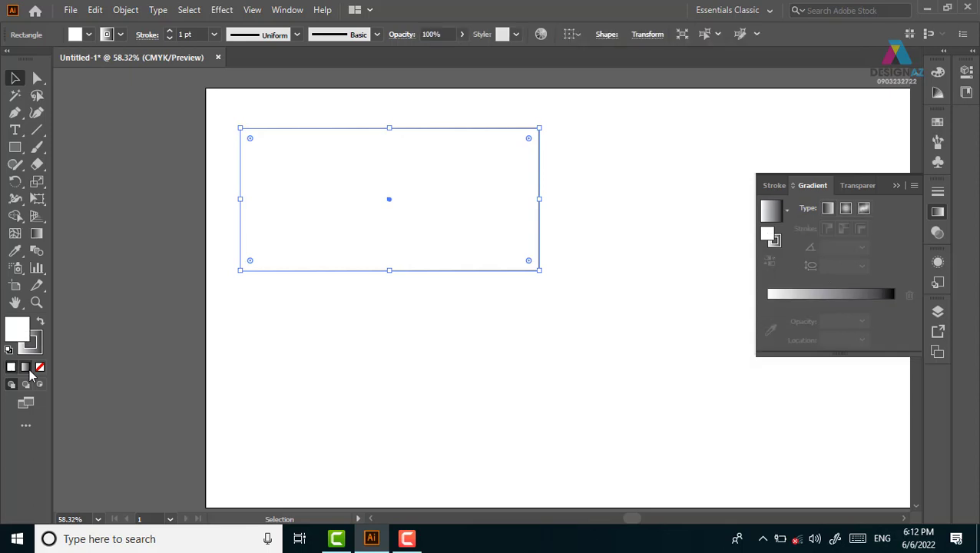
left_click(27, 368)
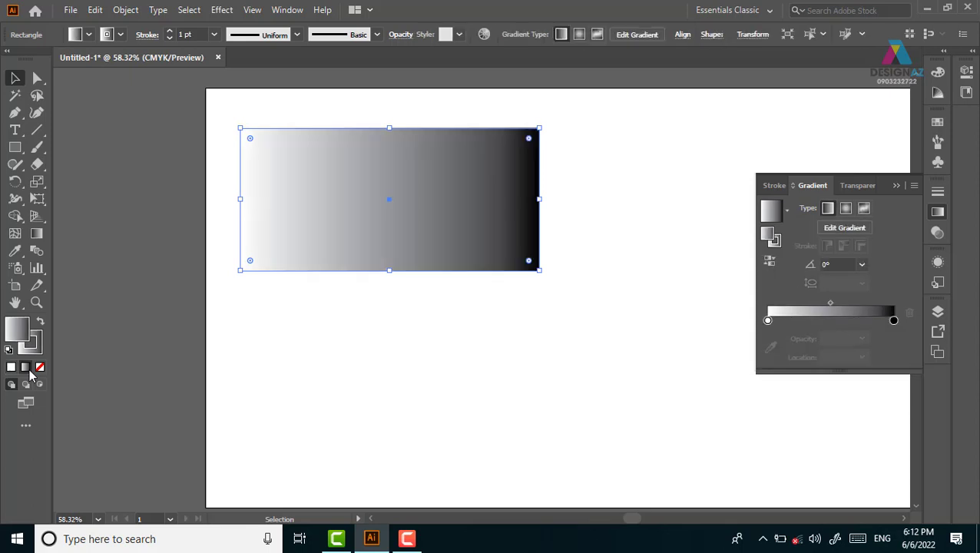
left_click(465, 350)
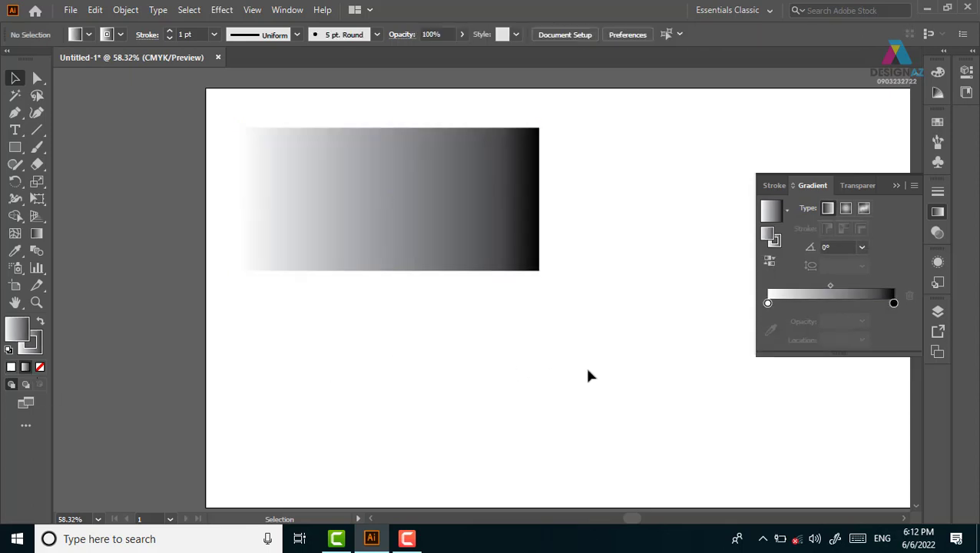
left_click_drag(454, 221, 550, 248)
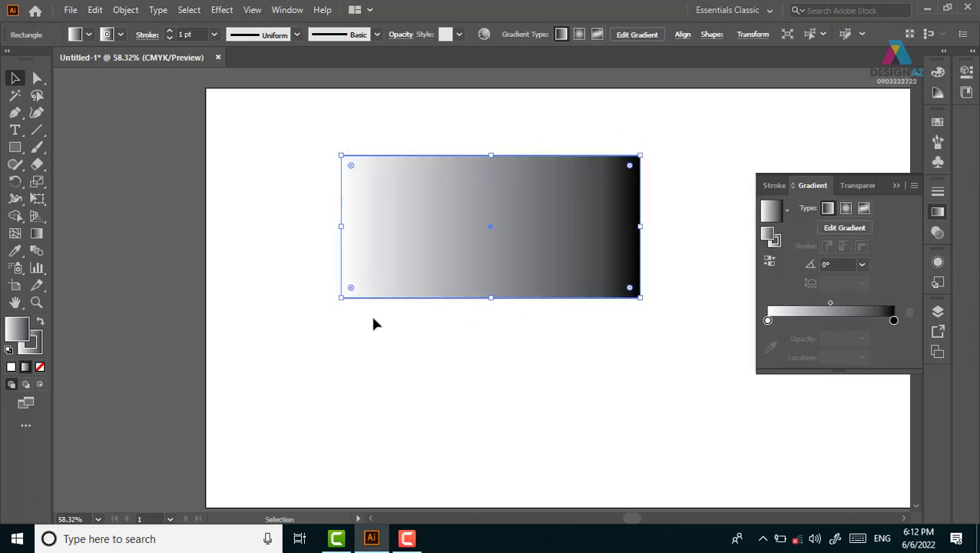
- Remove the gradient rectangle's outline, leaving only the gradient fill
left_click(39, 350)
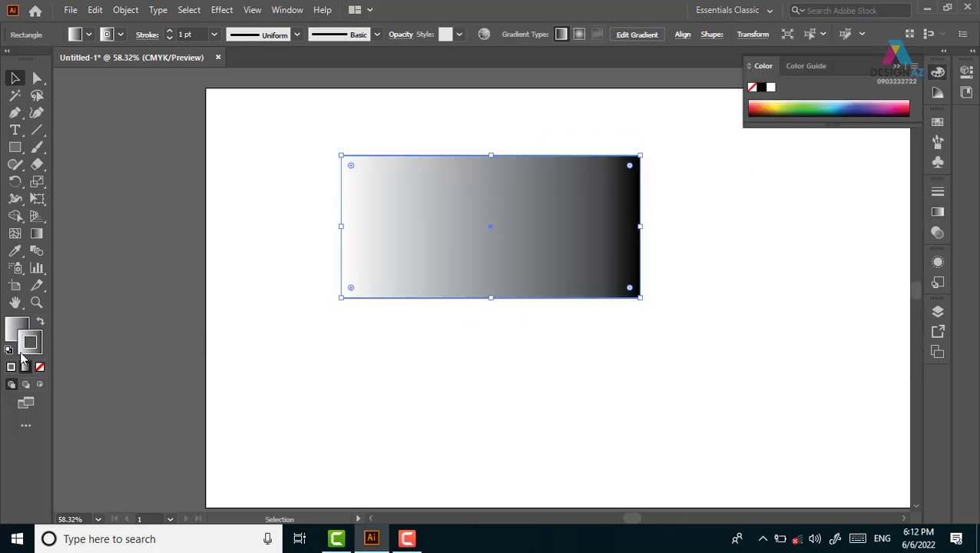
left_click(40, 370)
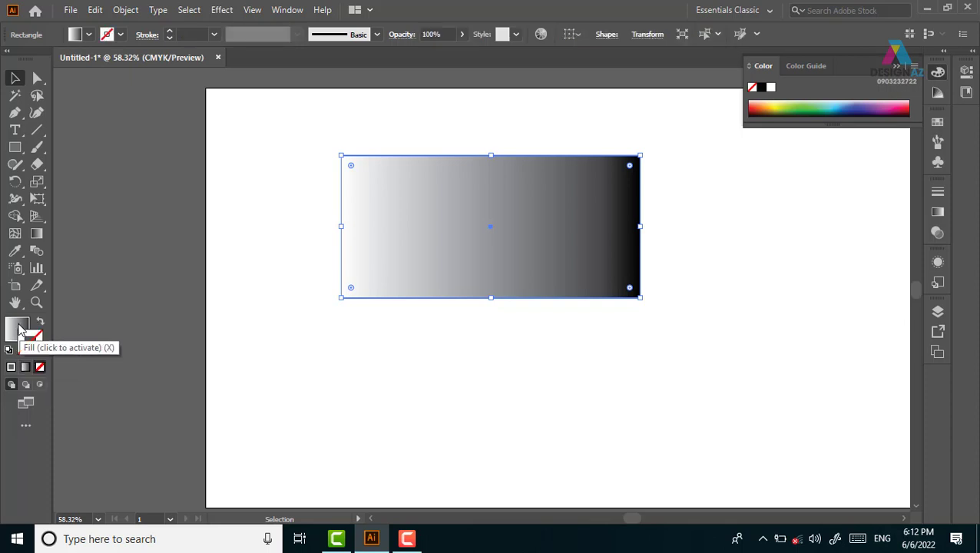
left_click(17, 328)
left_click(590, 122)
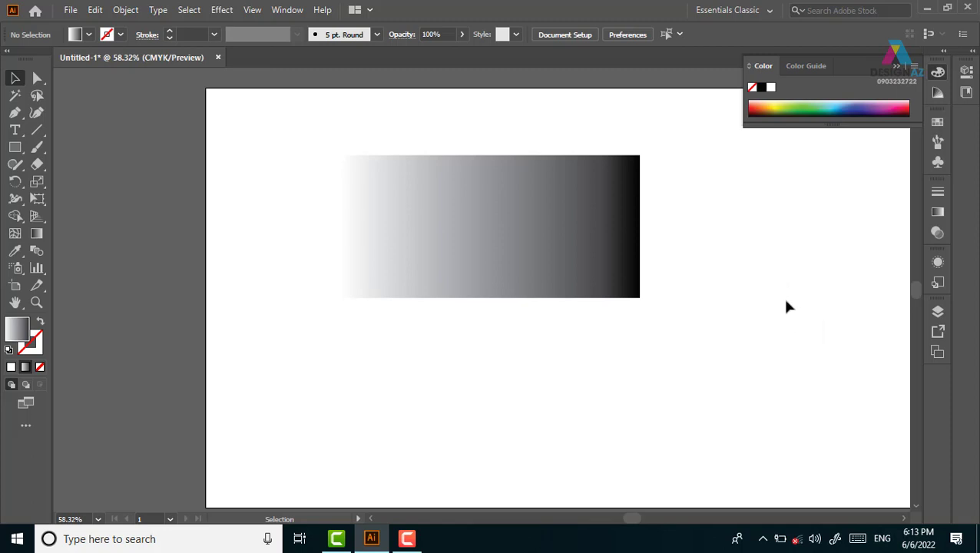
- Deselect and reselect the gradient rectangle on the artboard
left_click(532, 278)
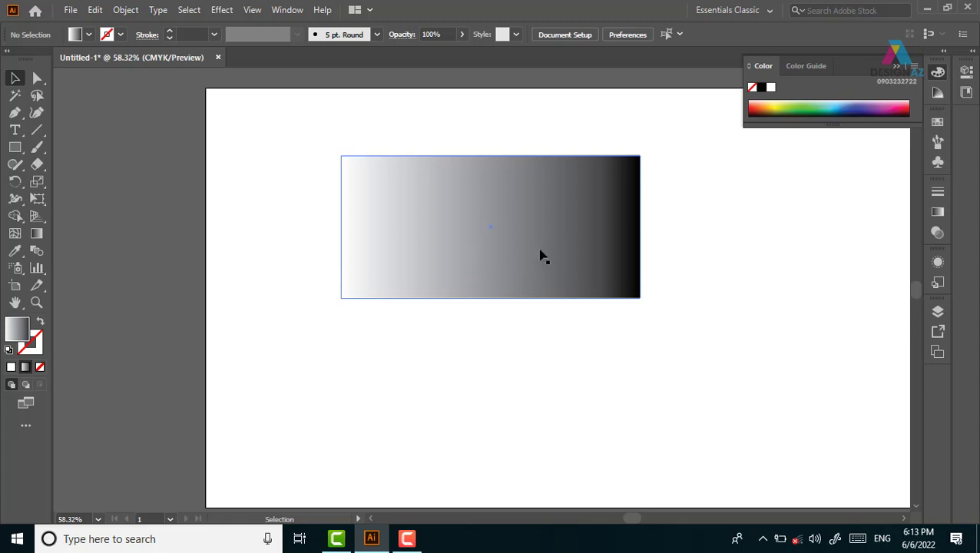
left_click(540, 254)
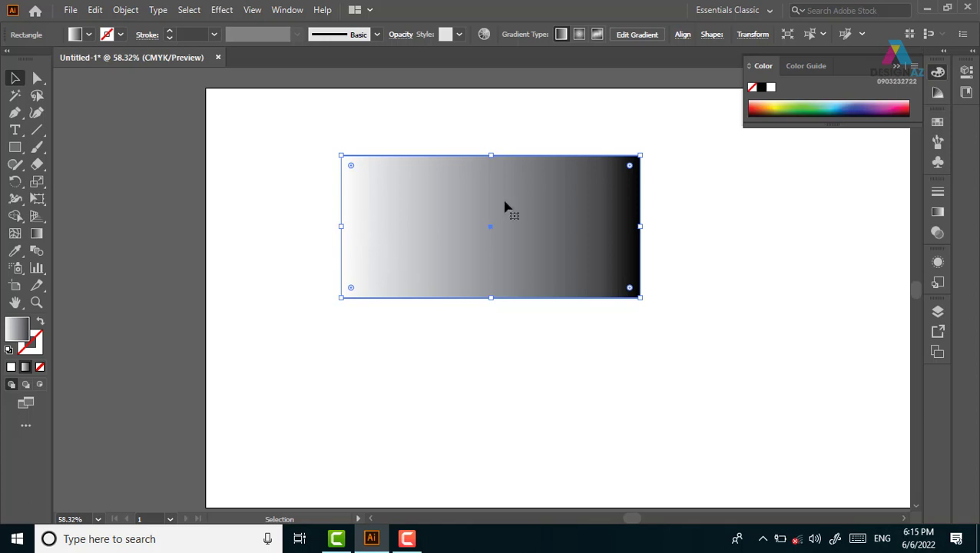
left_click(734, 192)
left_click(581, 221)
left_click(344, 136)
left_click(519, 232)
- Recolour the gradient stops with swatches: blue at the start, dark navy at the end
left_click(938, 213)
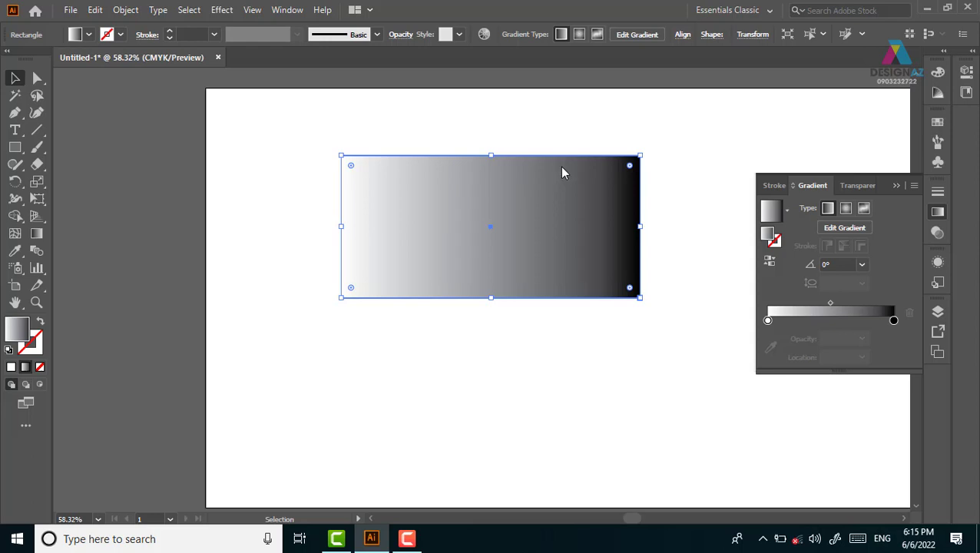
left_click(894, 321)
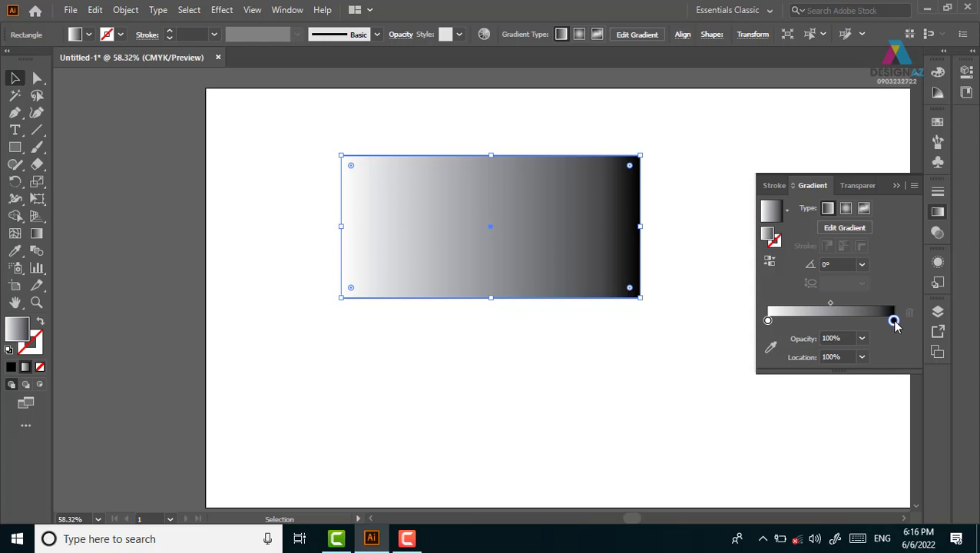
double_click(893, 321)
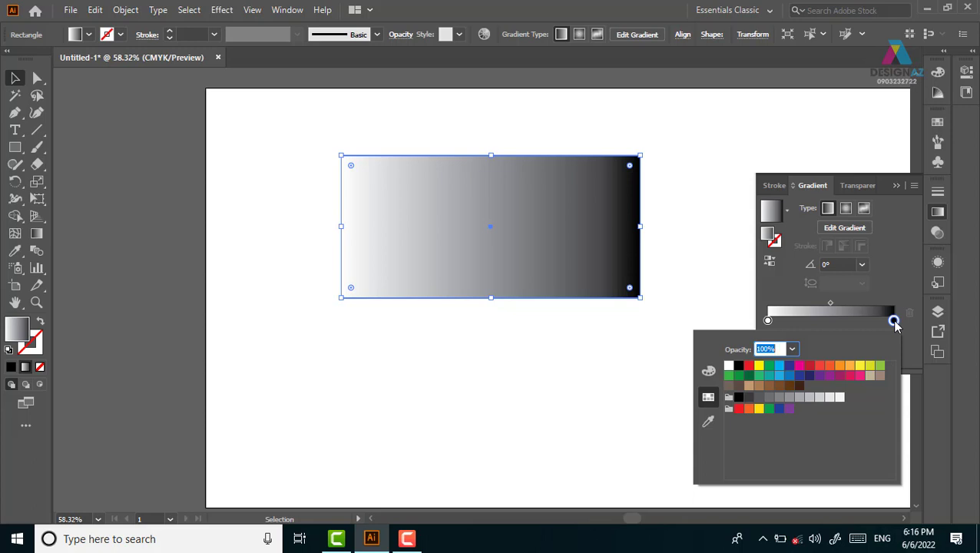
left_click(808, 375)
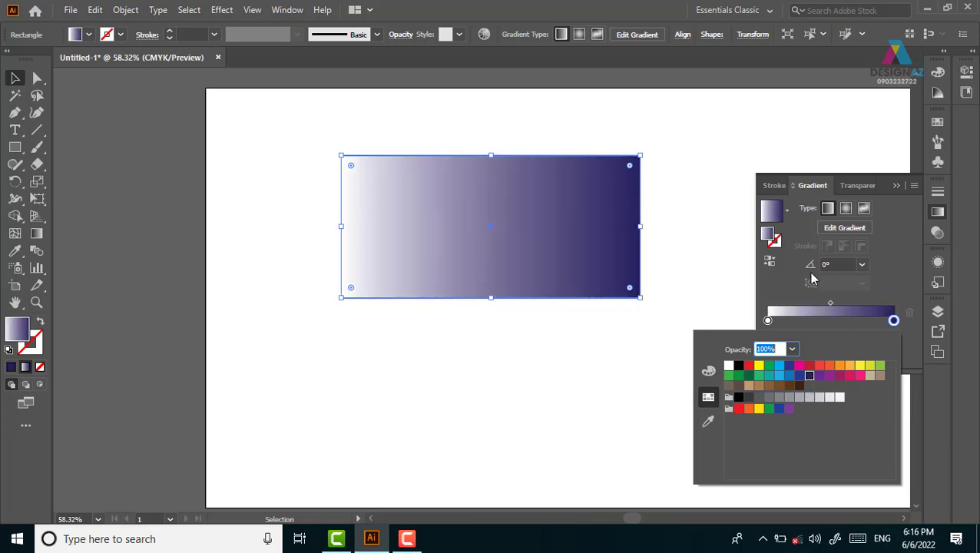
left_click(913, 276)
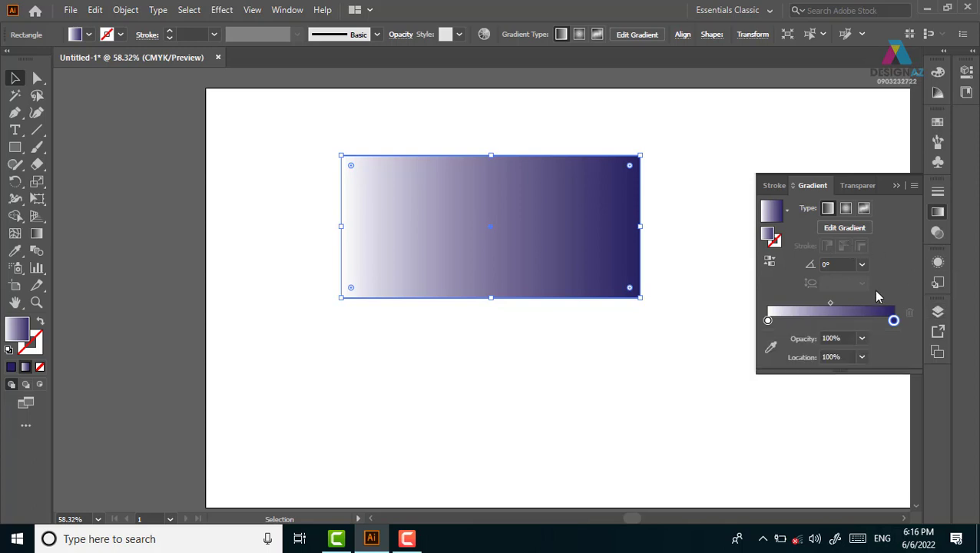
left_click(767, 320)
double_click(767, 320)
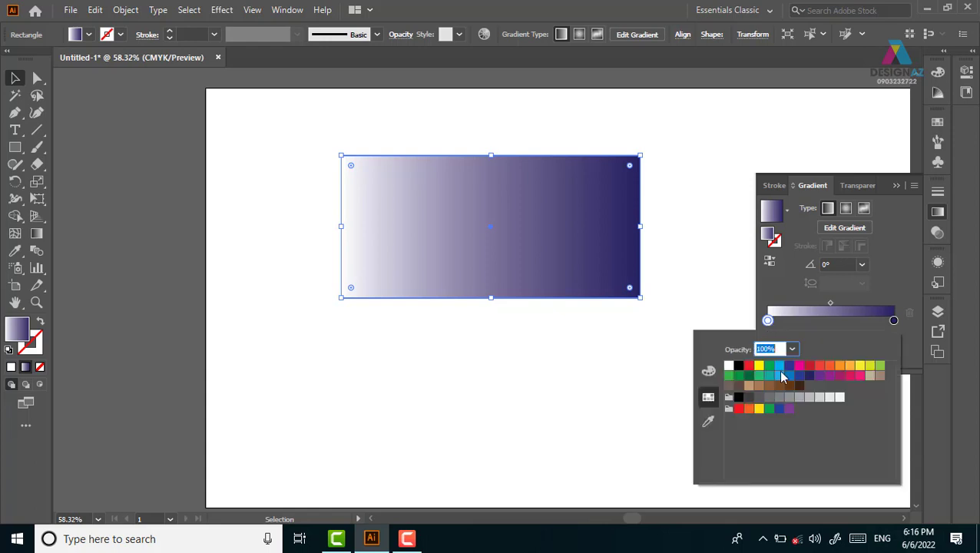
left_click(788, 374)
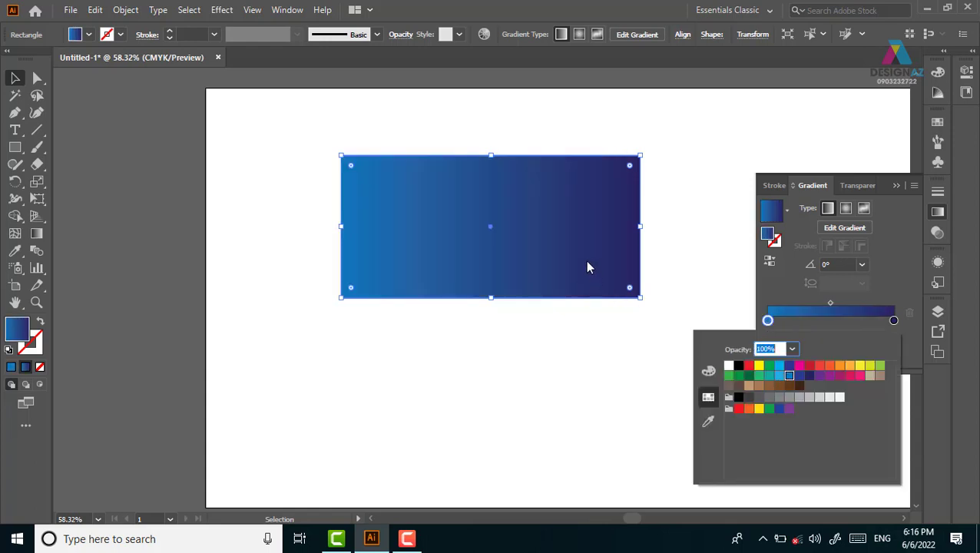
left_click(558, 128)
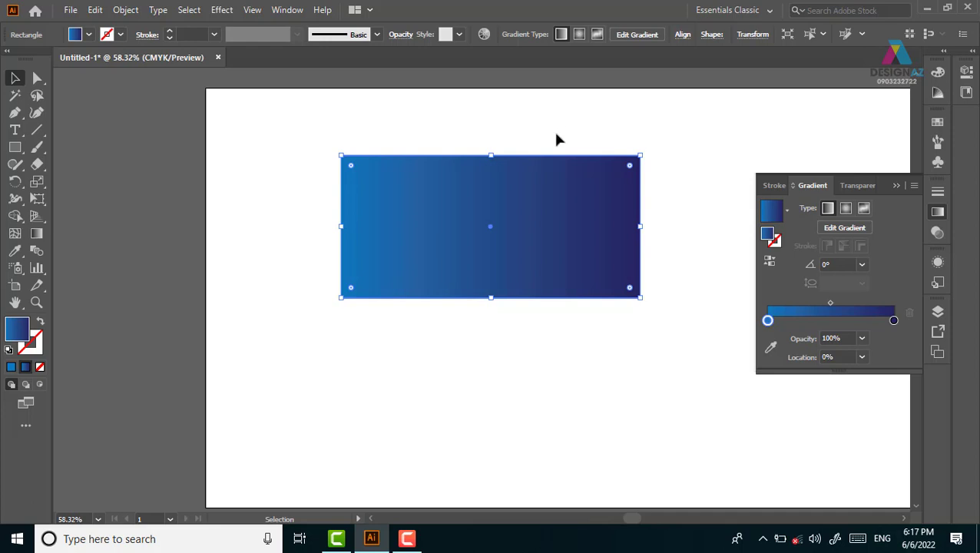
- Move the blue rectangle toward the top-left and place a copy to its right
left_click(558, 139)
left_click_drag(535, 244, 417, 192)
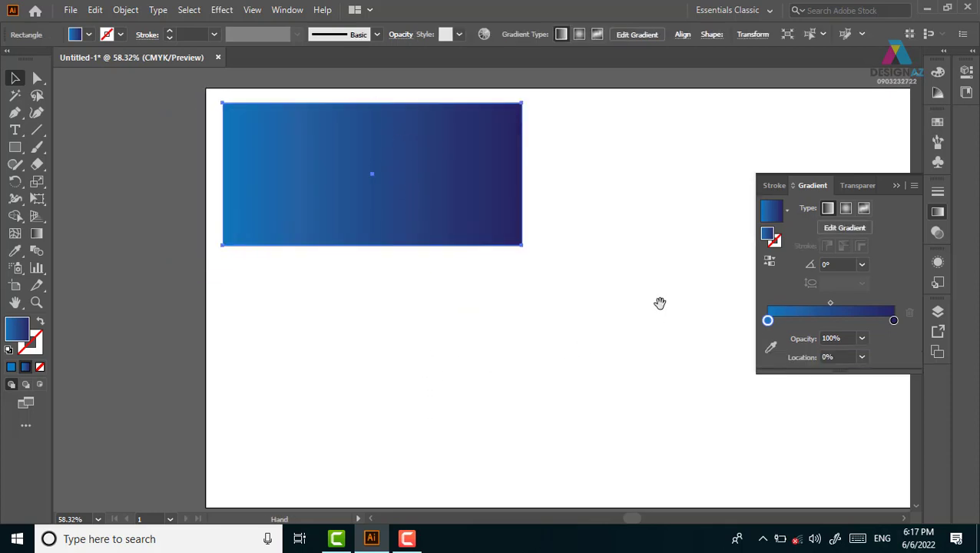
left_click_drag(661, 305, 503, 319)
left_click(453, 320)
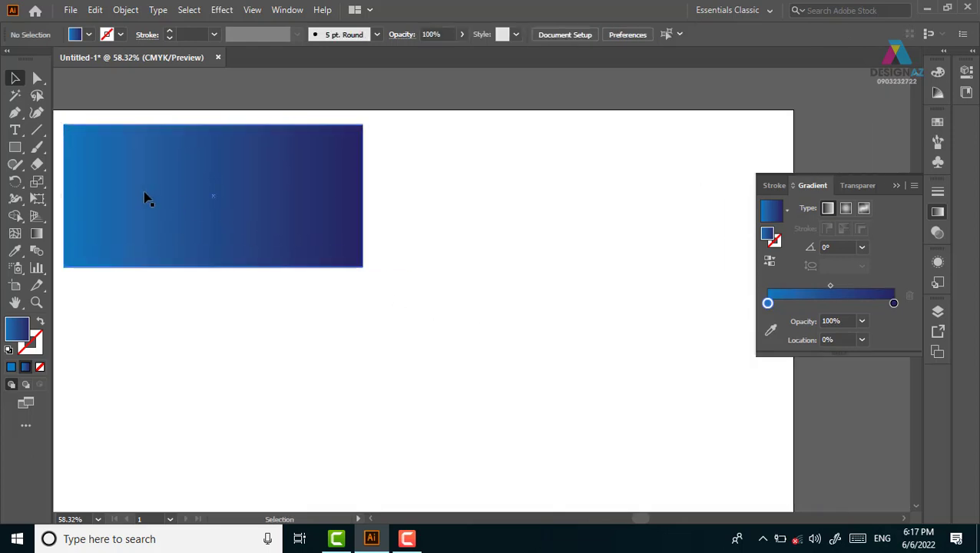
left_click_drag(140, 195, 445, 202)
left_click(484, 313)
left_click(567, 157)
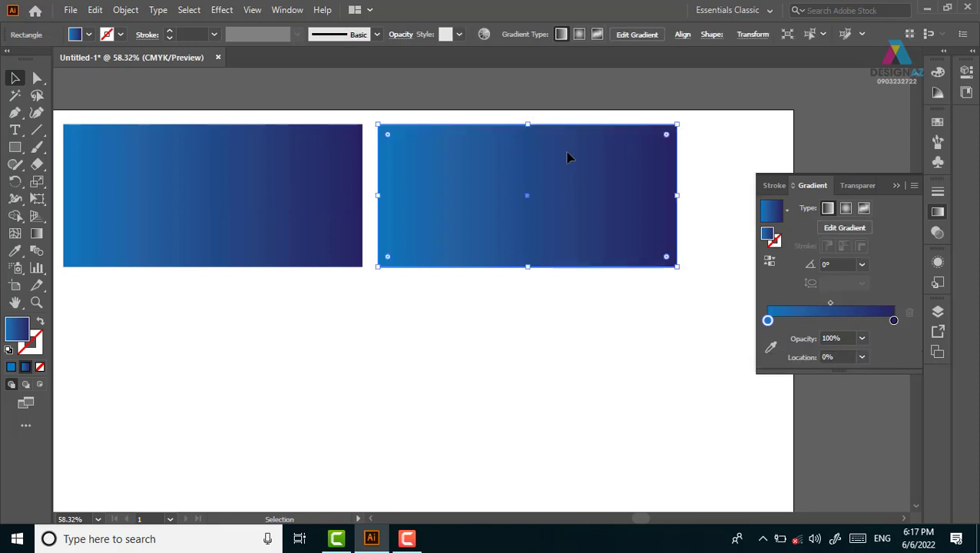
- Recolour the copy's gradient stops with red swatches, bright red to crimson
left_click(893, 320)
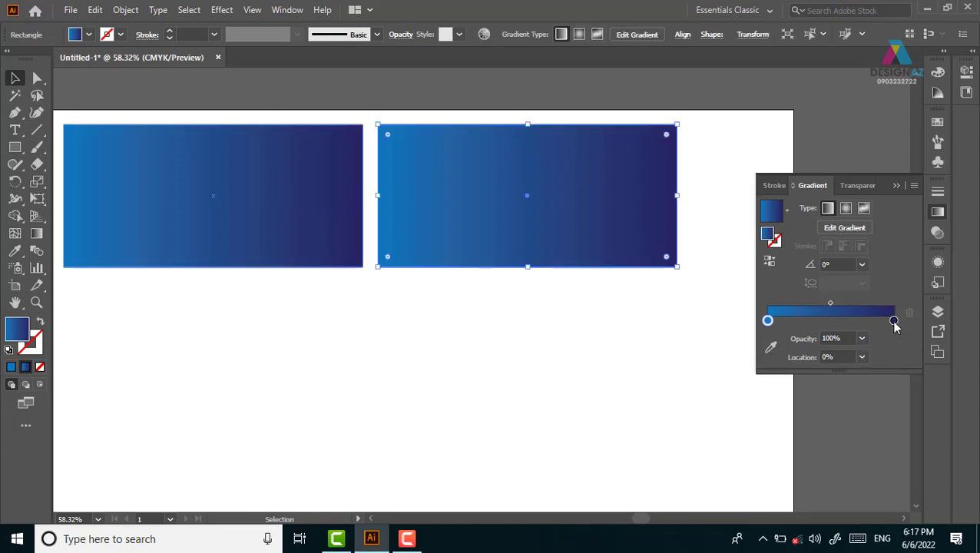
left_click_drag(893, 320, 888, 320)
double_click(889, 320)
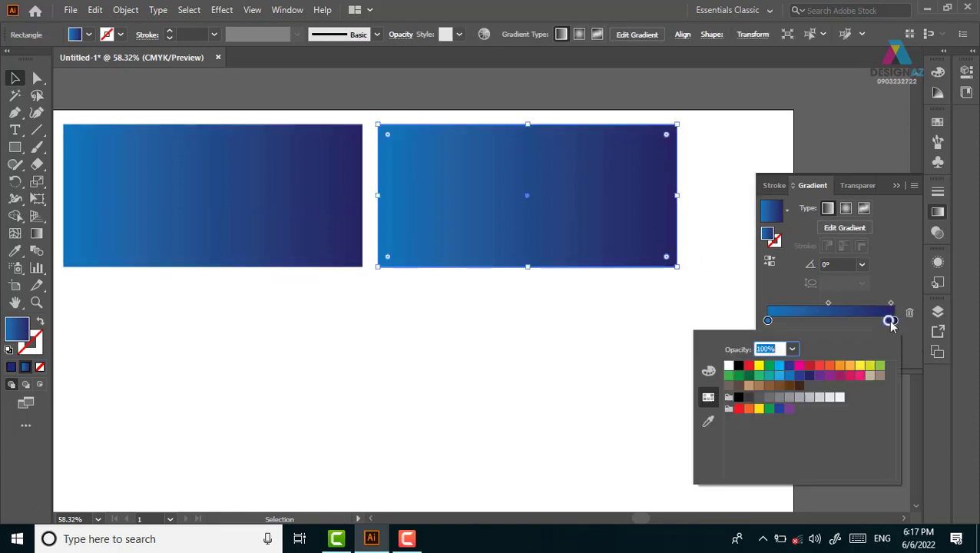
key("Escape")
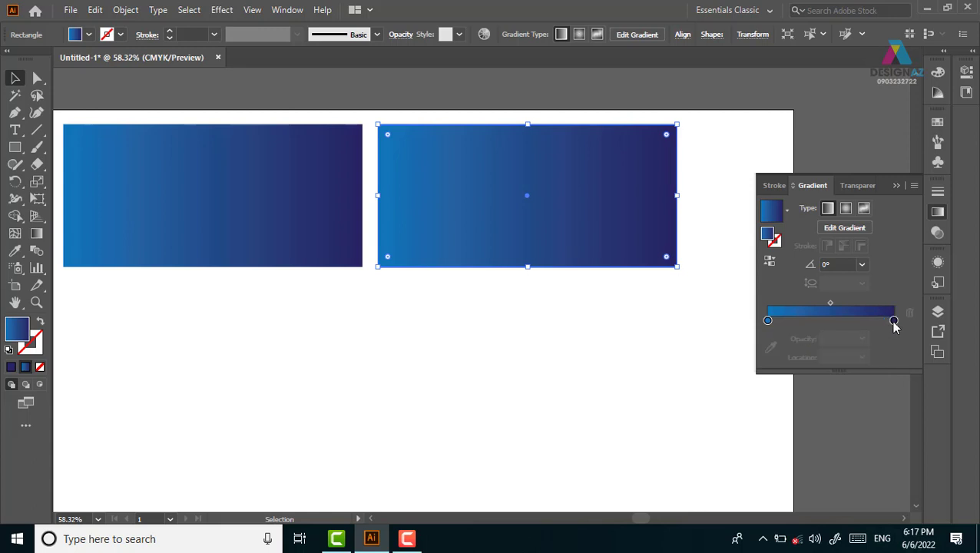
left_click_drag(889, 321, 893, 321)
double_click(893, 321)
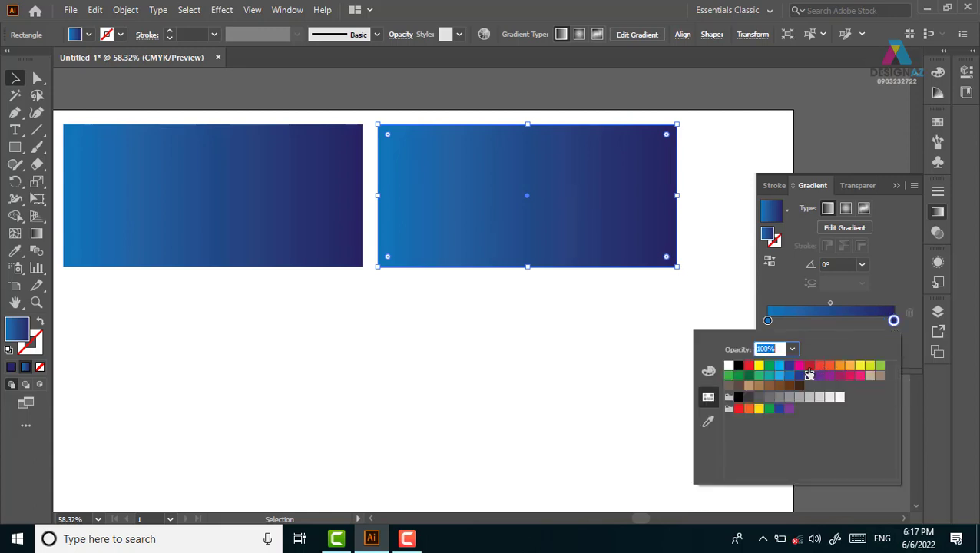
left_click(809, 366)
left_click(769, 321)
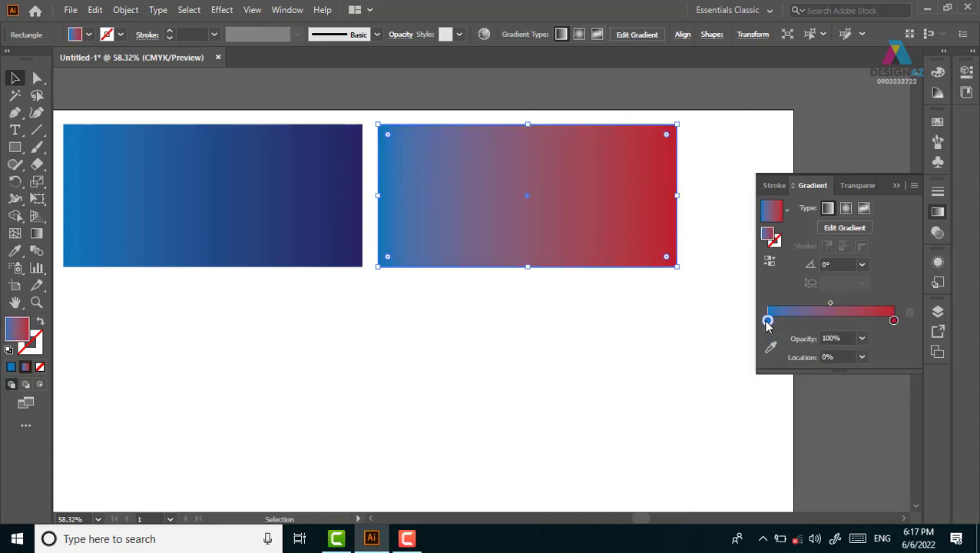
double_click(769, 321)
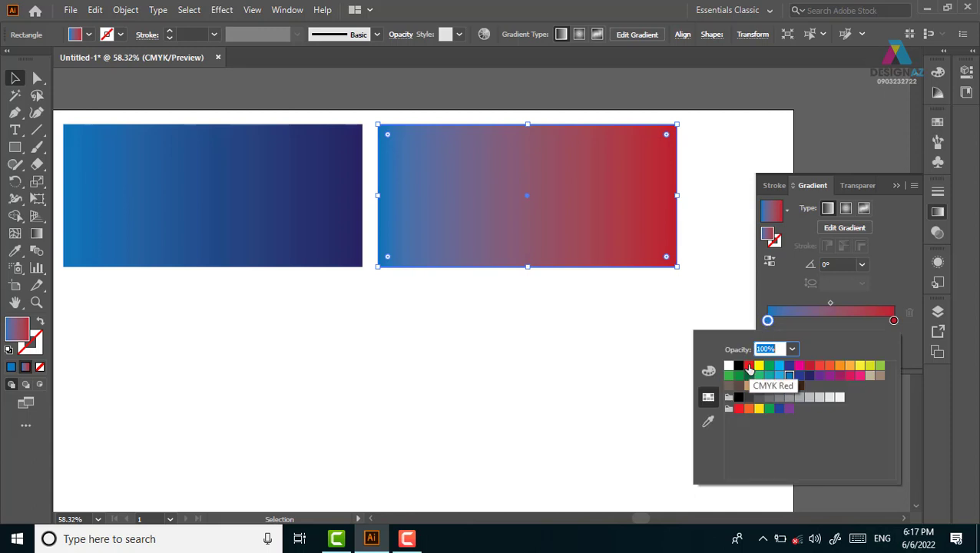
left_click(820, 373)
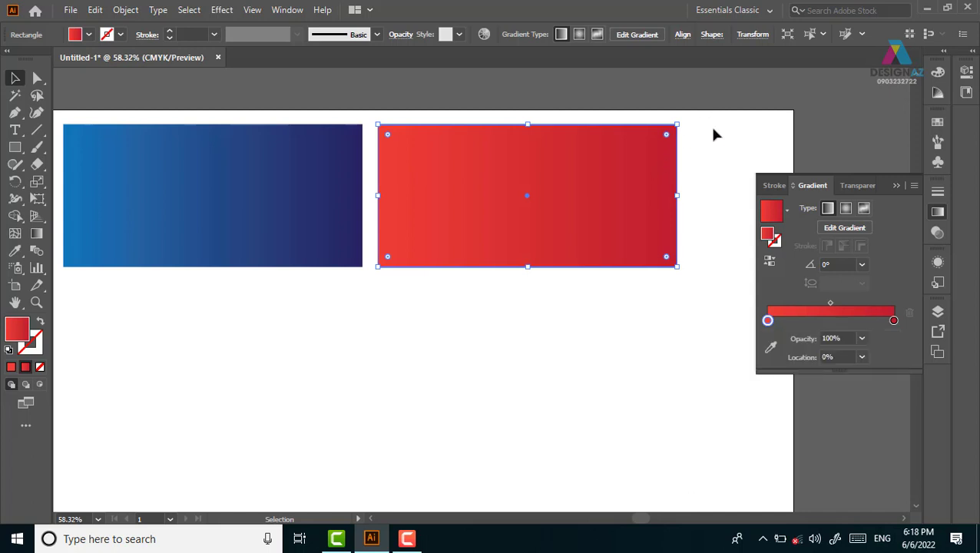
left_click(703, 371)
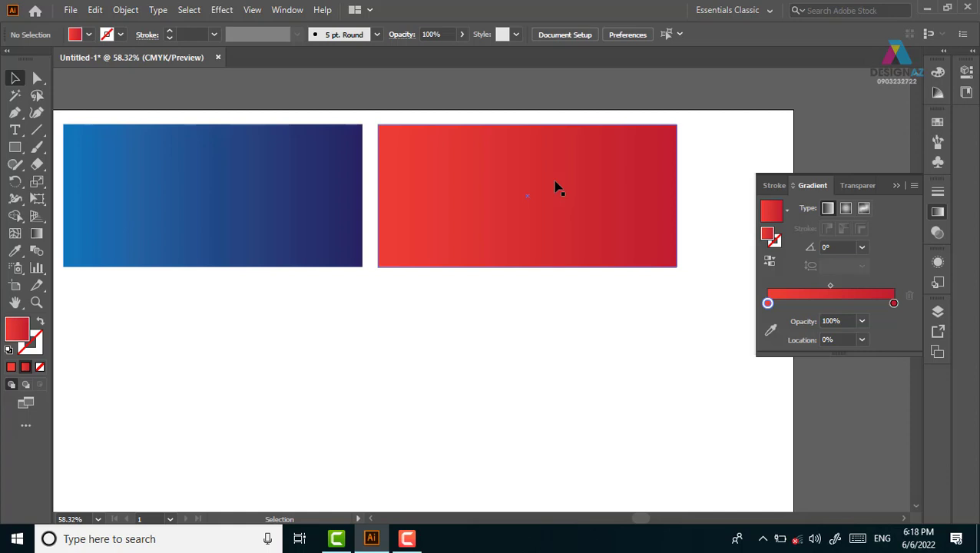
- Drag a copy of the blue gradient rectangle directly below it
scroll(421, 292, "left", 3)
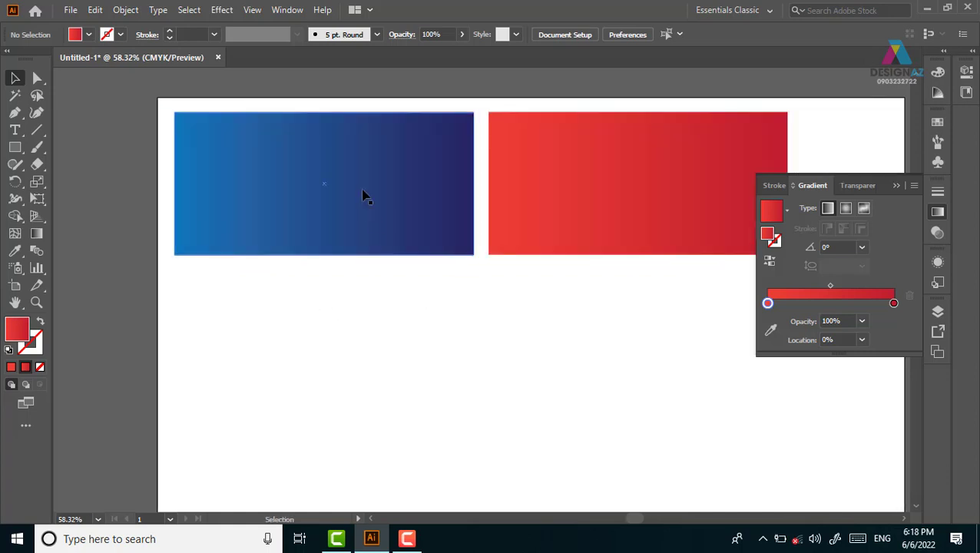
left_click(361, 167)
left_click_drag(361, 167, 361, 318)
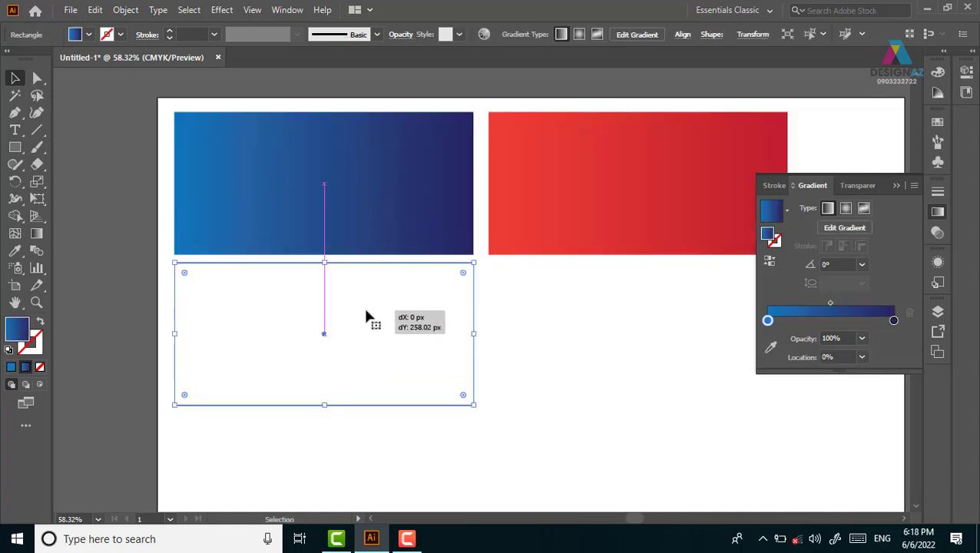
left_click_drag(572, 333, 539, 323)
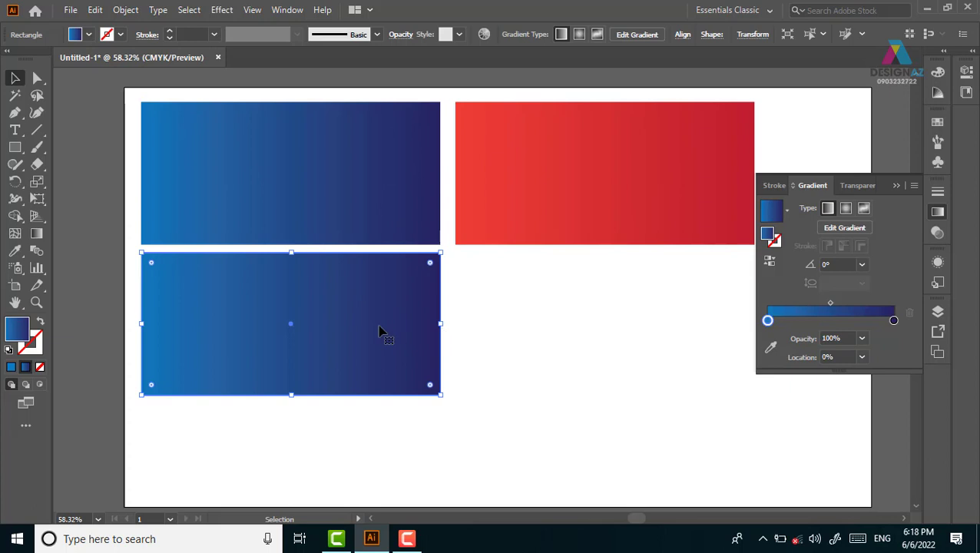
left_click(893, 320)
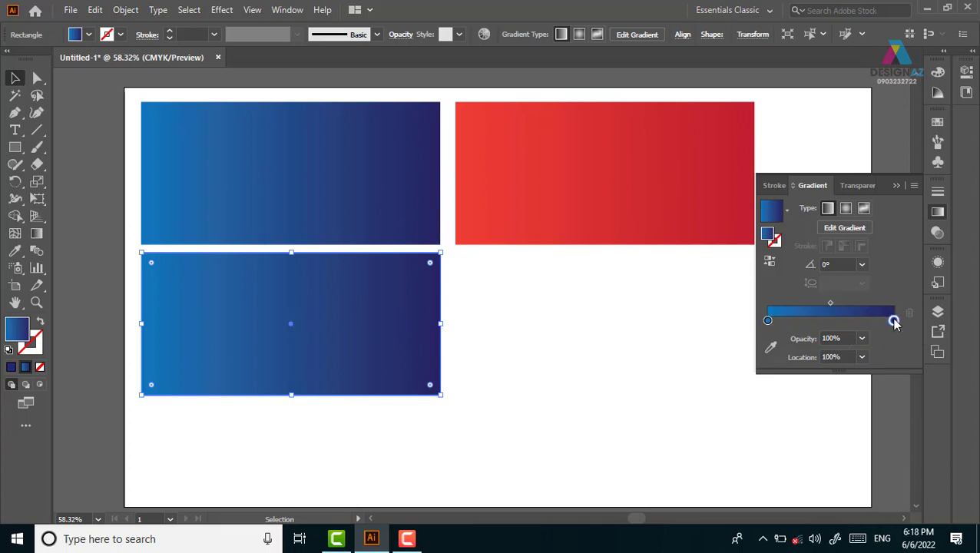
double_click(767, 320)
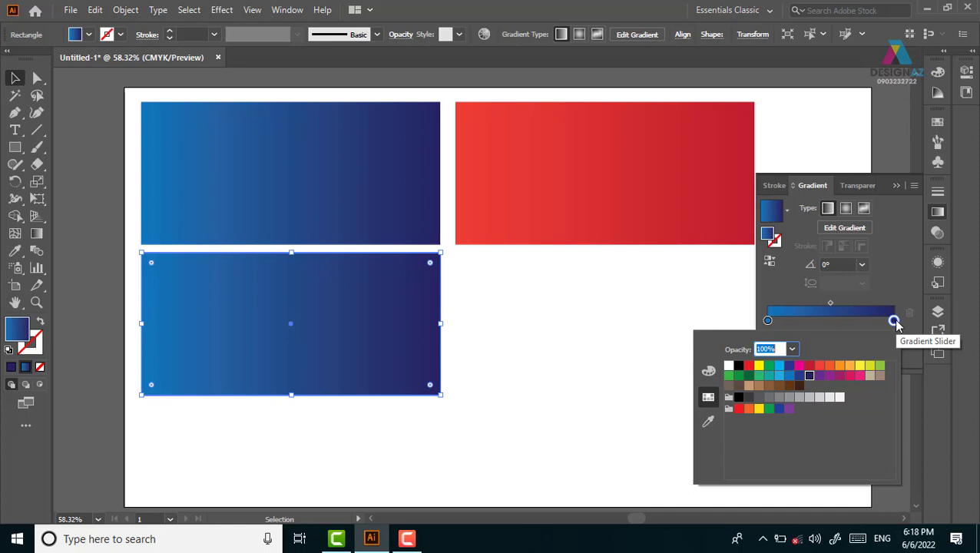
key("Escape")
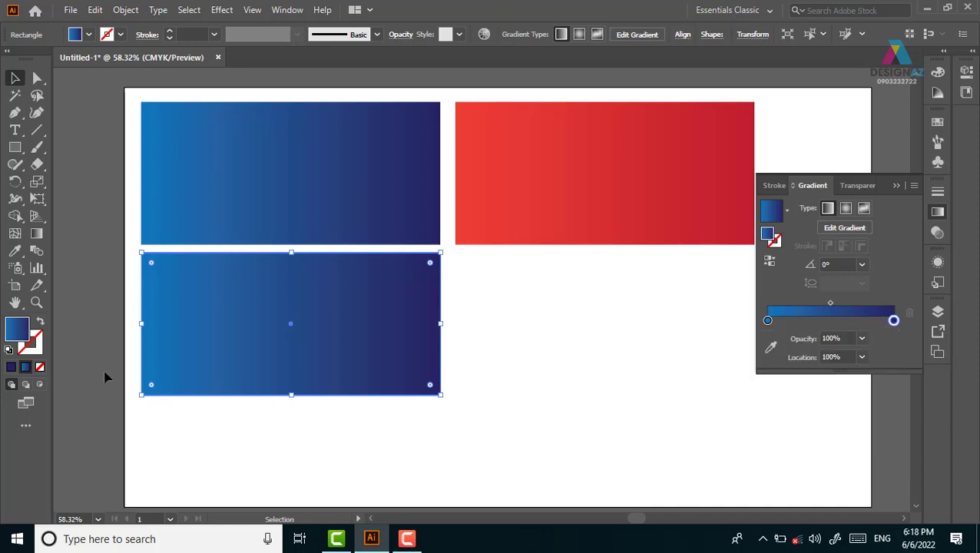
- Set the copy's end gradient stop to very dark navy 05081C in the Color Picker
double_click(14, 333)
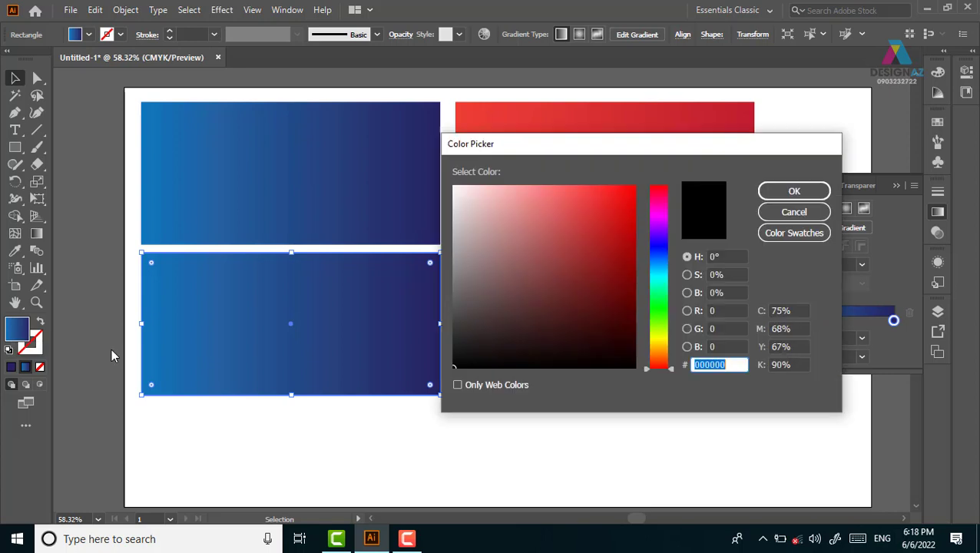
left_click(659, 262)
left_click_drag(659, 262, 659, 250)
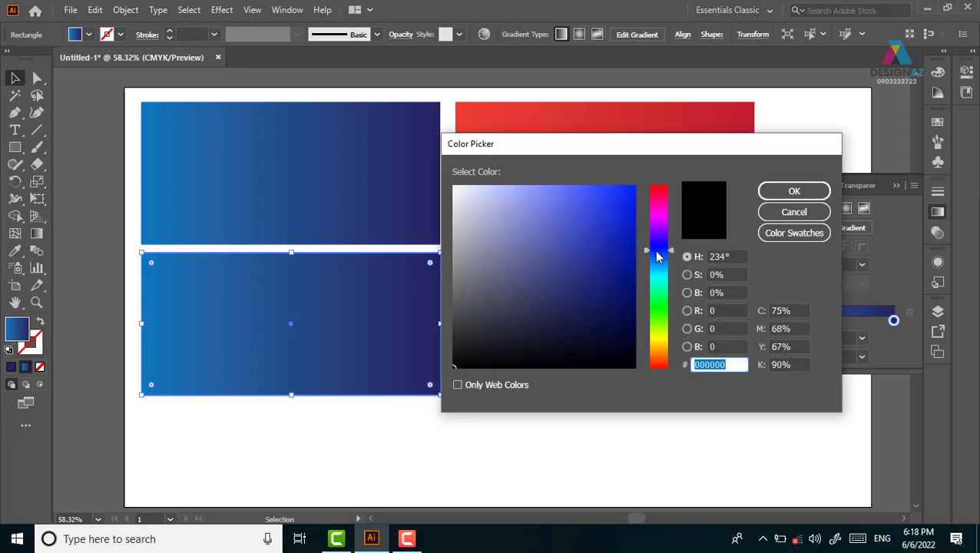
left_click_drag(616, 336, 602, 348)
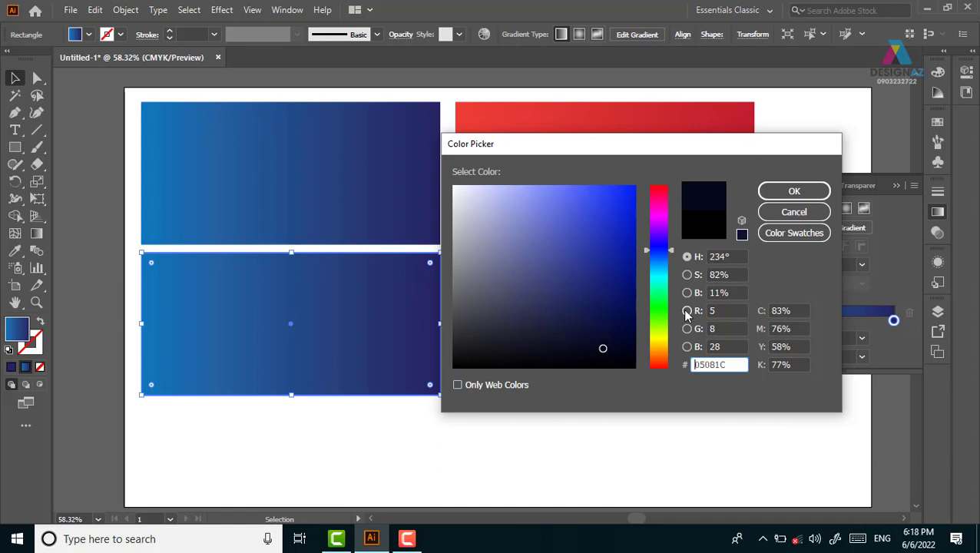
left_click(770, 191)
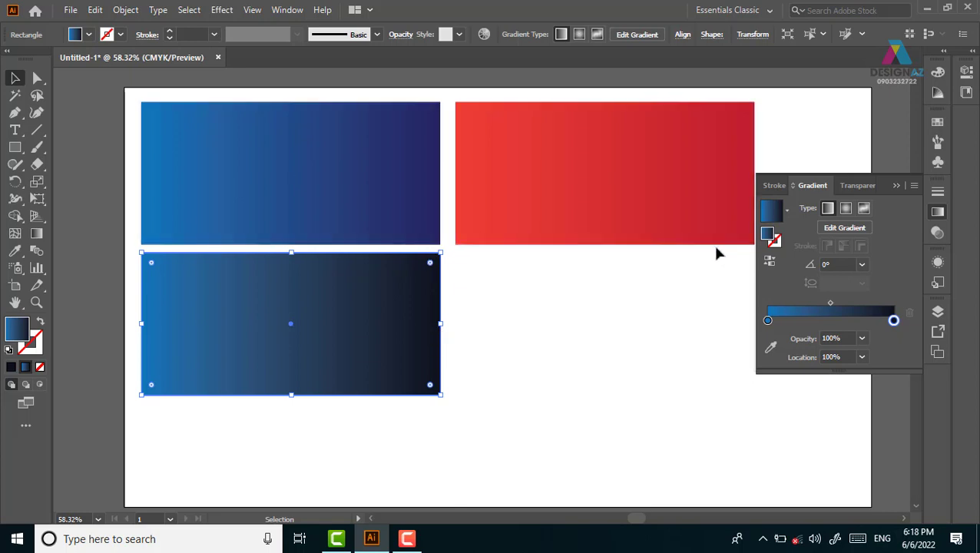
- Set the starting gradient stop to very dark blue-teal 00202B
left_click(767, 321)
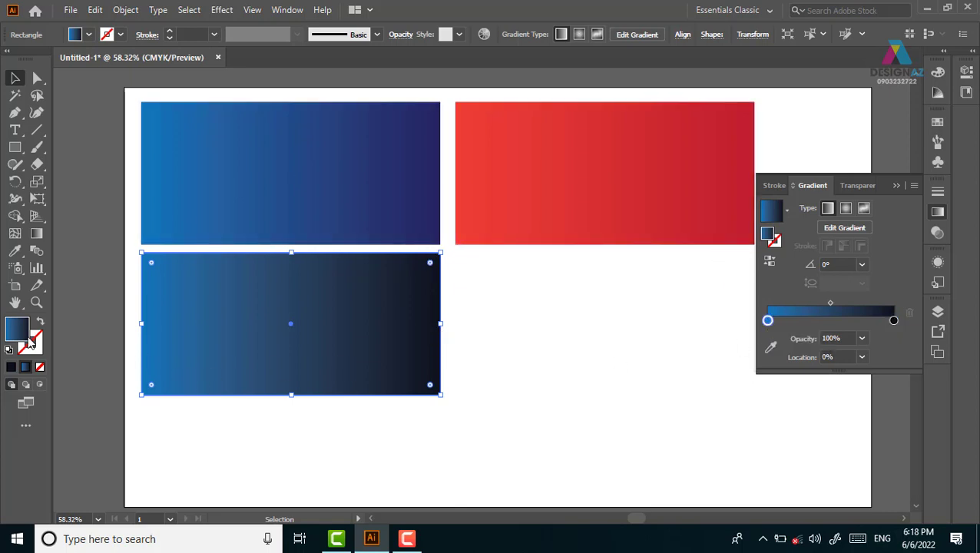
double_click(17, 329)
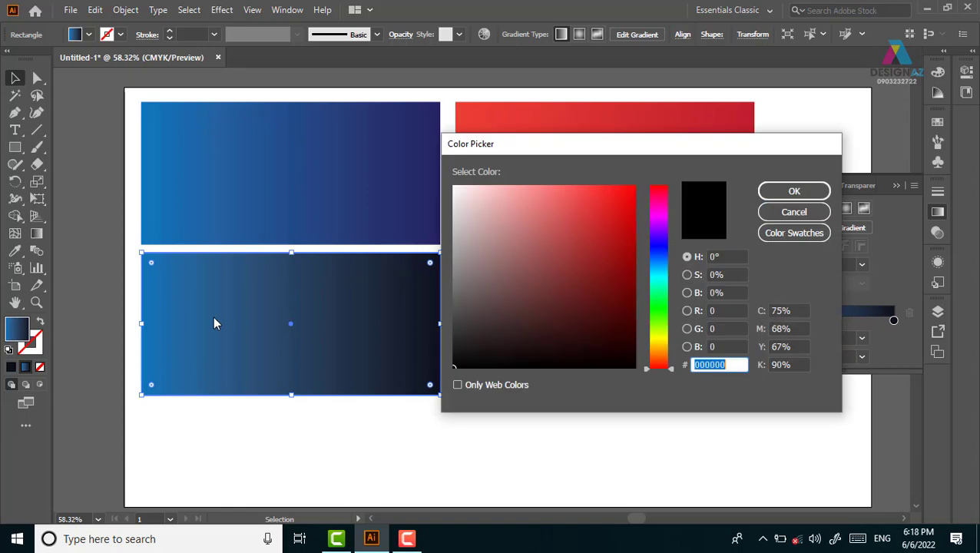
left_click(661, 284)
left_click_drag(661, 283, 660, 269)
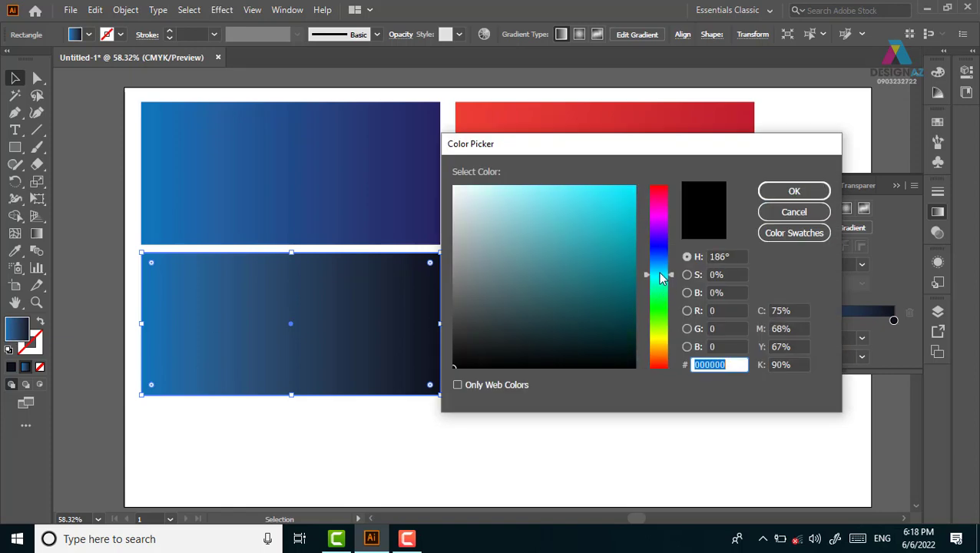
left_click_drag(635, 344, 634, 337)
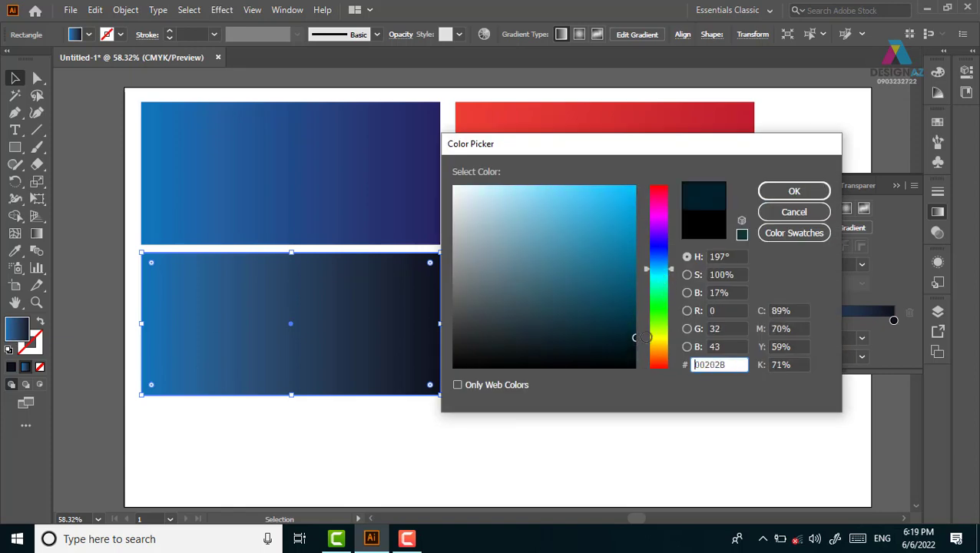
left_click(793, 192)
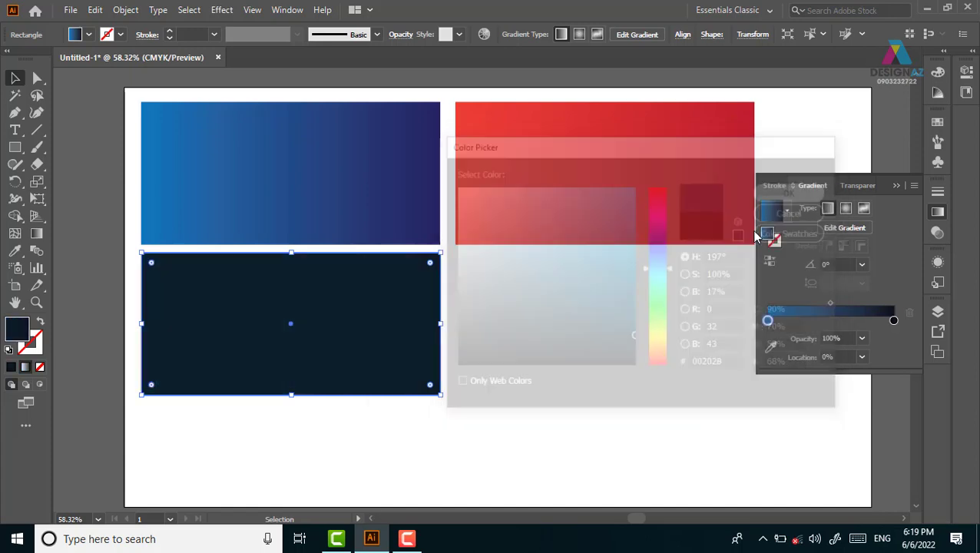
left_click(619, 436)
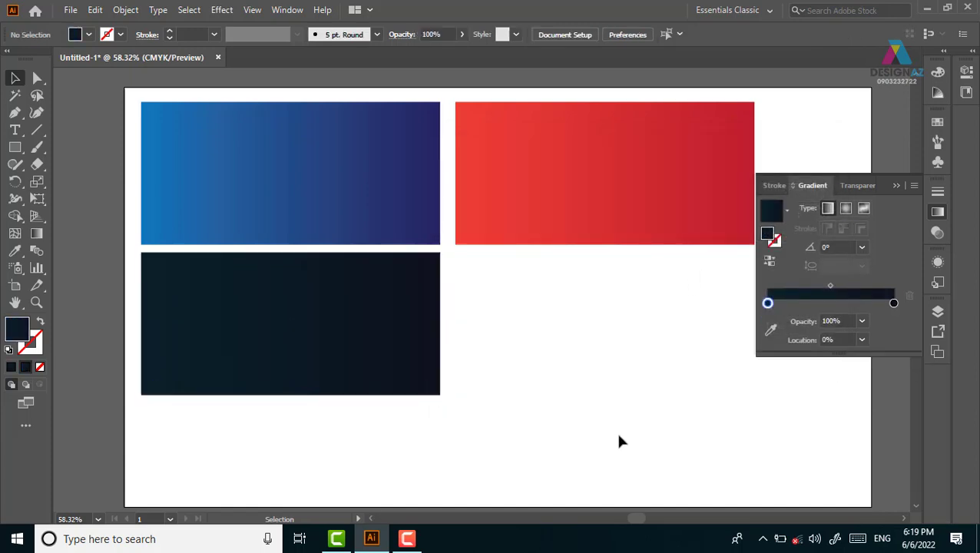
left_click(359, 335)
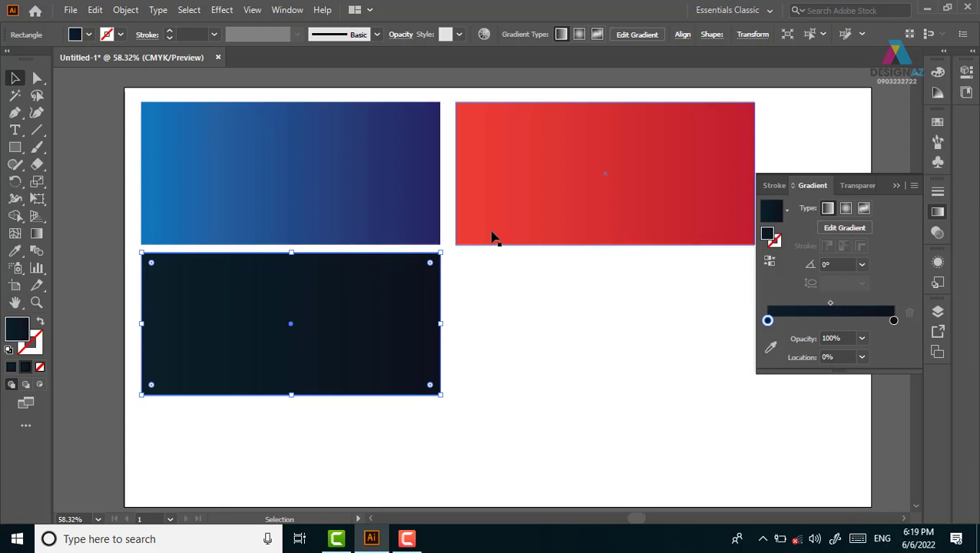
left_click(559, 282)
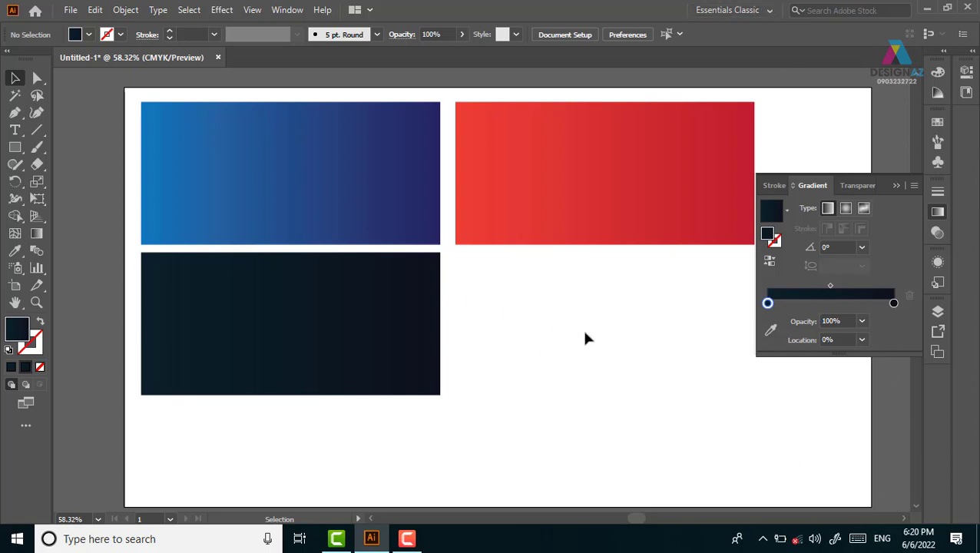
- Place the green banner JPG from F:\đề thi\sp tốt nghiệp into the document
left_click(68, 10)
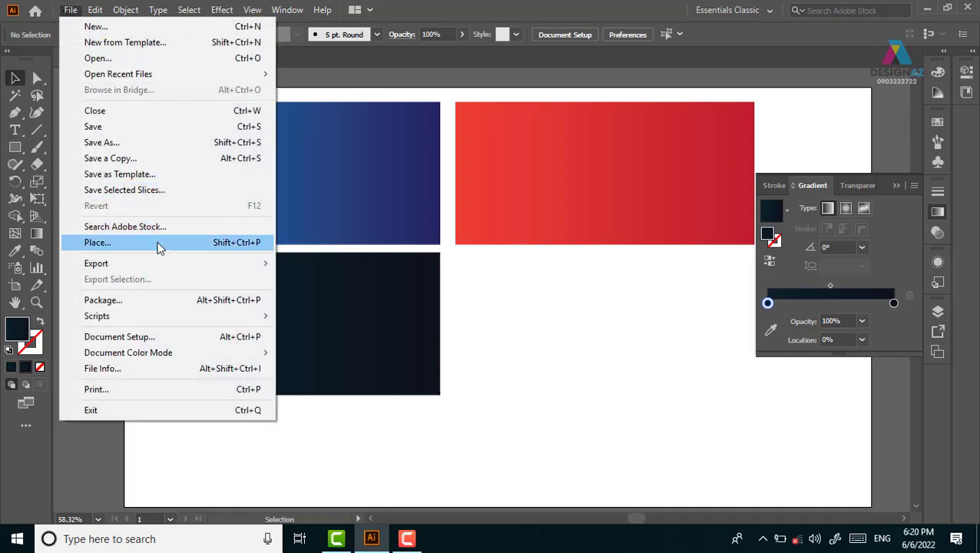
left_click(159, 244)
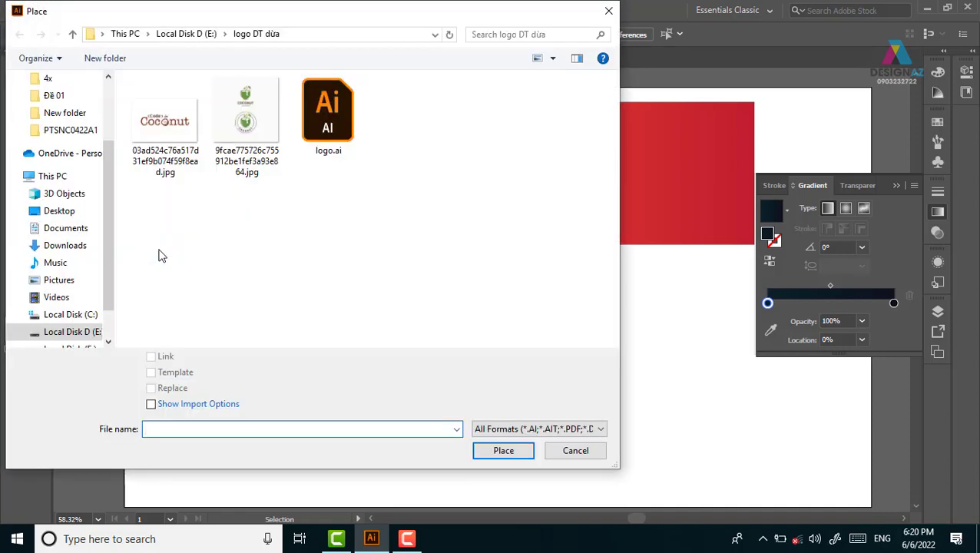
scroll(96, 296, "down", 2)
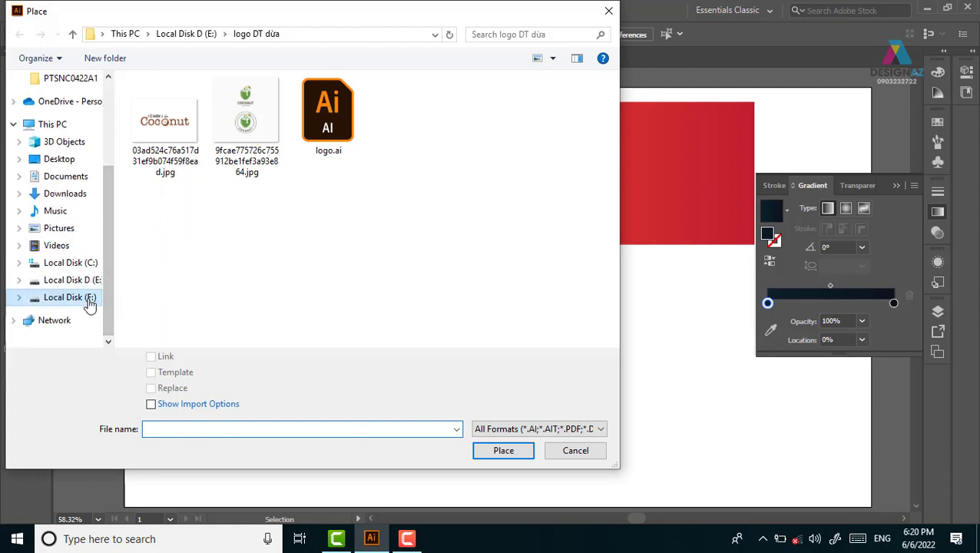
left_click(90, 300)
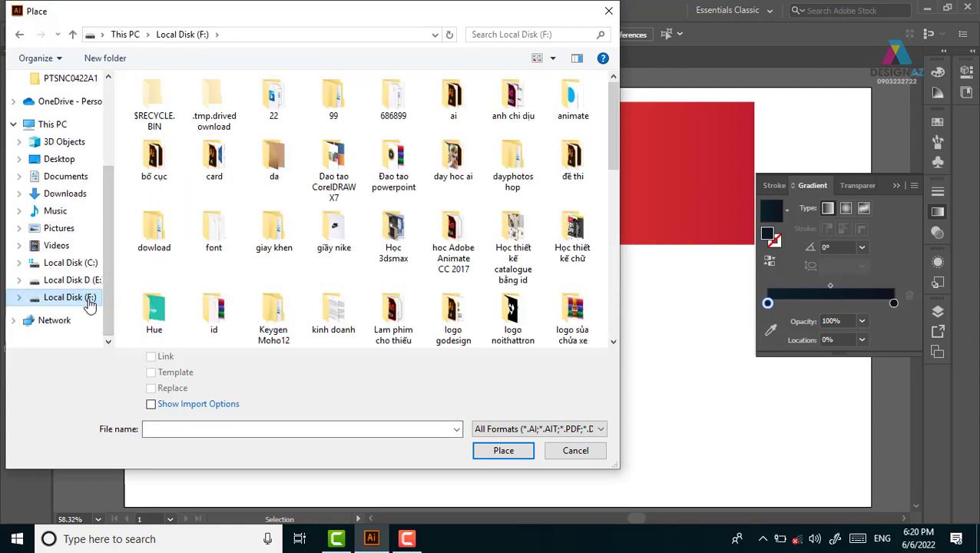
double_click(560, 165)
scroll(479, 257, "down", 1)
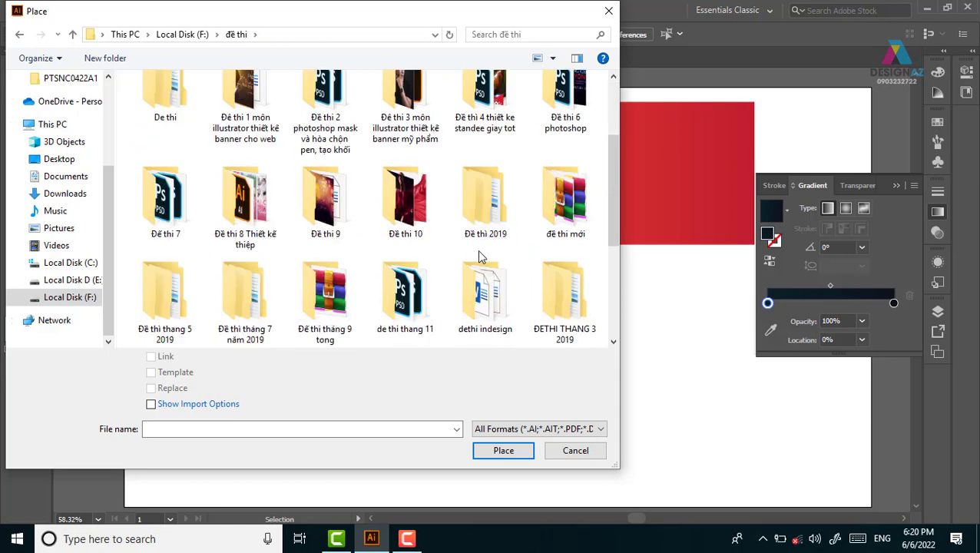
scroll(479, 257, "down", 1)
double_click(403, 292)
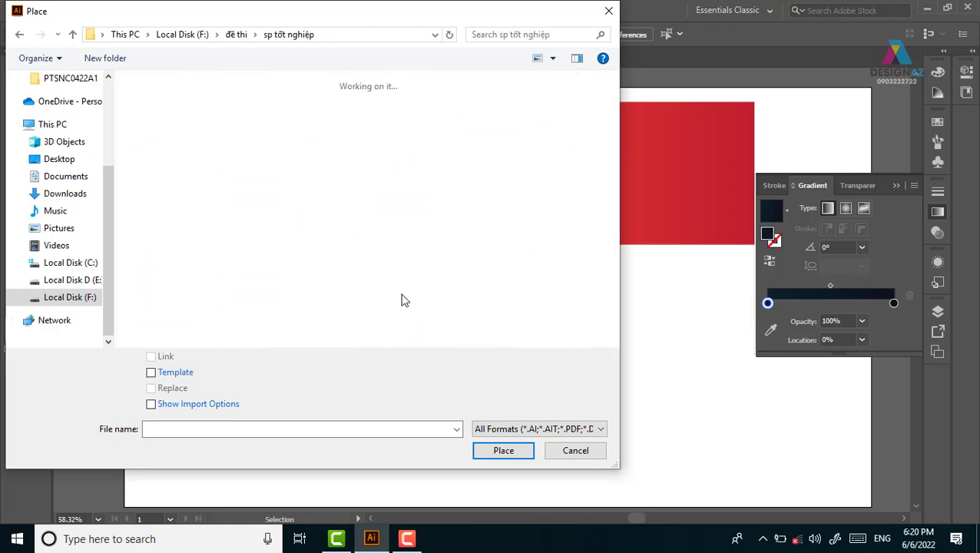
scroll(444, 257, "down", 1)
left_click(342, 173)
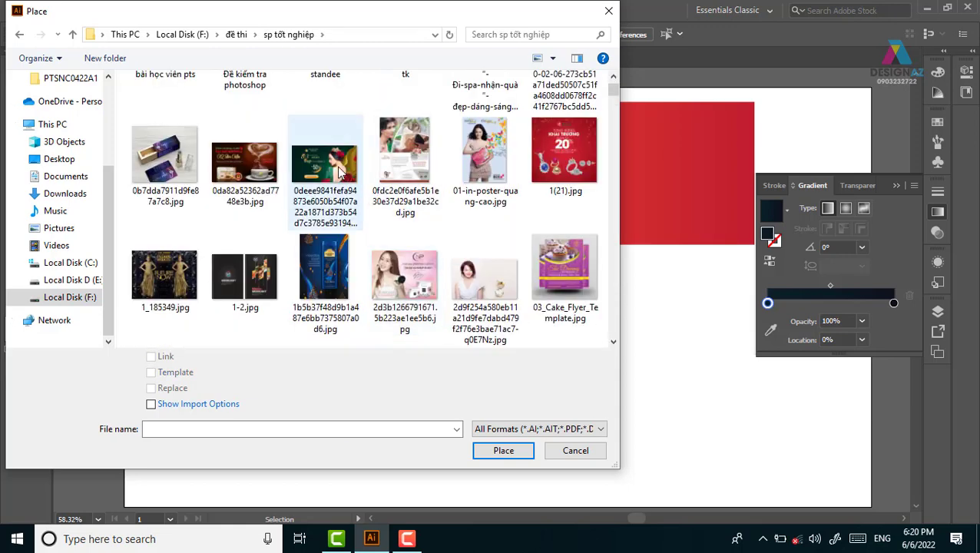
left_click(503, 450)
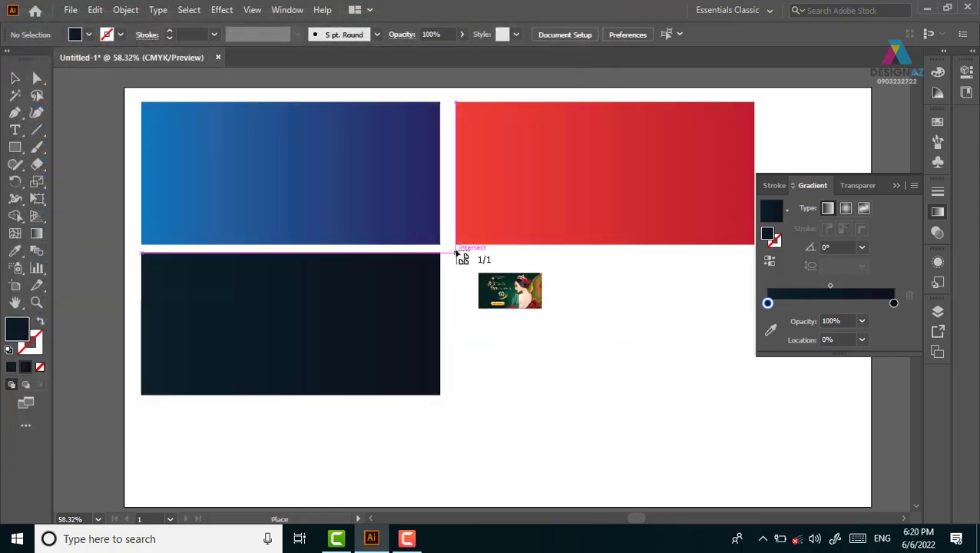
- Drop the banner image beside the dark rectangle, then select the dark navy gradient rectangle
left_click_drag(456, 253, 777, 455)
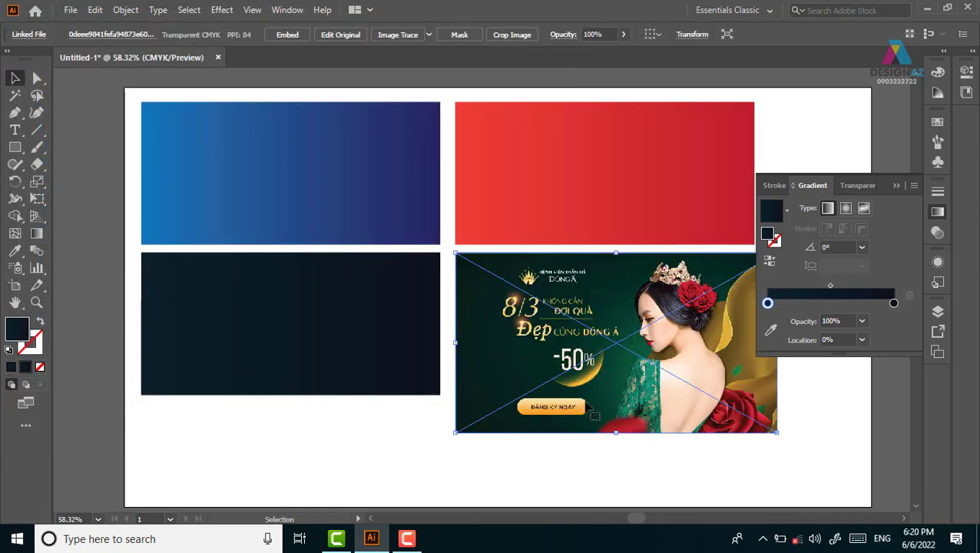
scroll(336, 375, "down", 3)
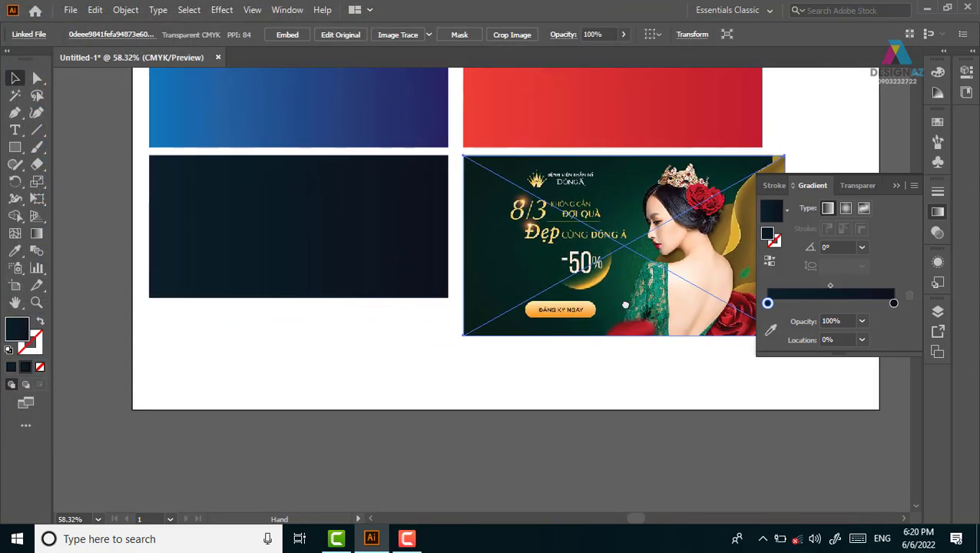
left_click(350, 338)
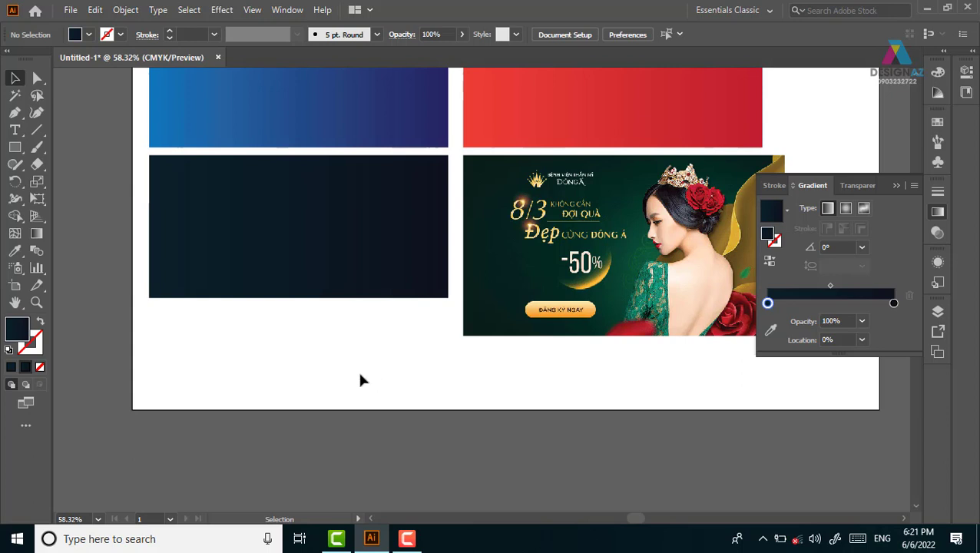
scroll(368, 360, "left", 1)
scroll(377, 339, "down", 2)
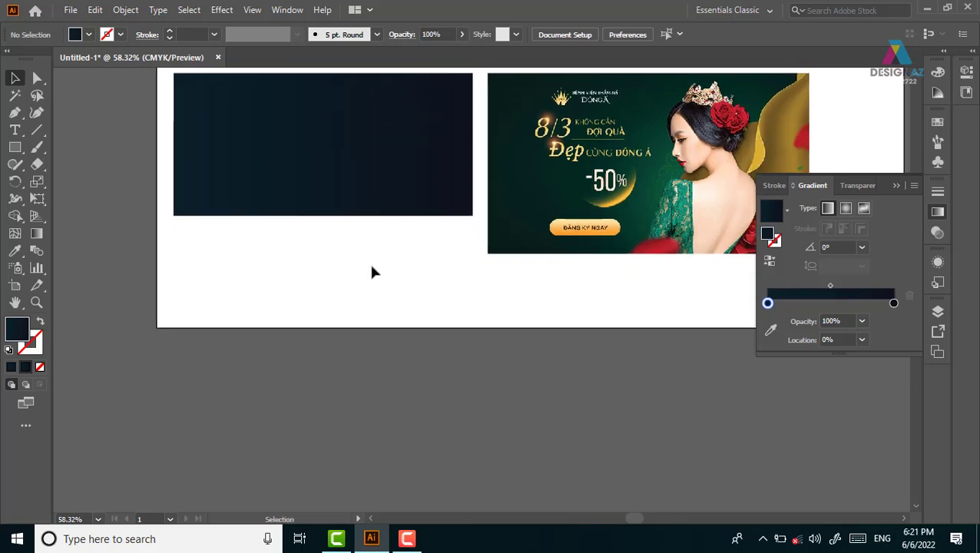
left_click(355, 175)
- Duplicate the navy gradient rectangle directly below the original and select its right gradient stop
left_click_drag(360, 161, 357, 311)
scroll(491, 322, "up", 2)
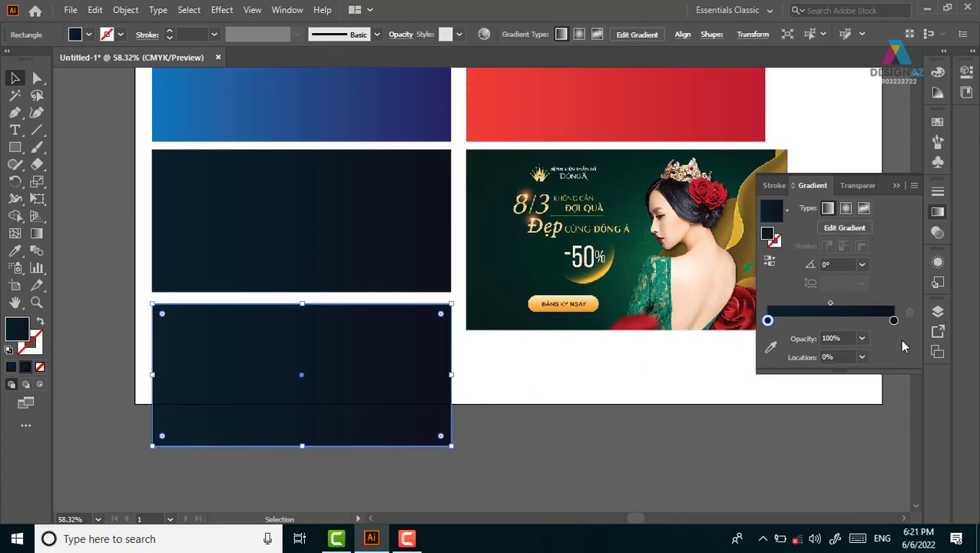
left_click(894, 321)
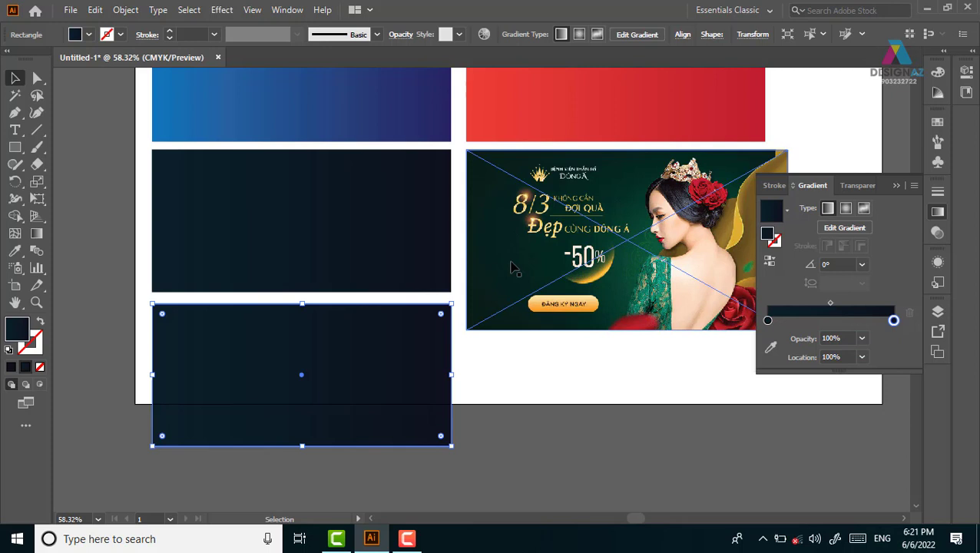
- Sample dark and lighter greens from the banner into the copy's two gradient stops, then deselect
key("i")
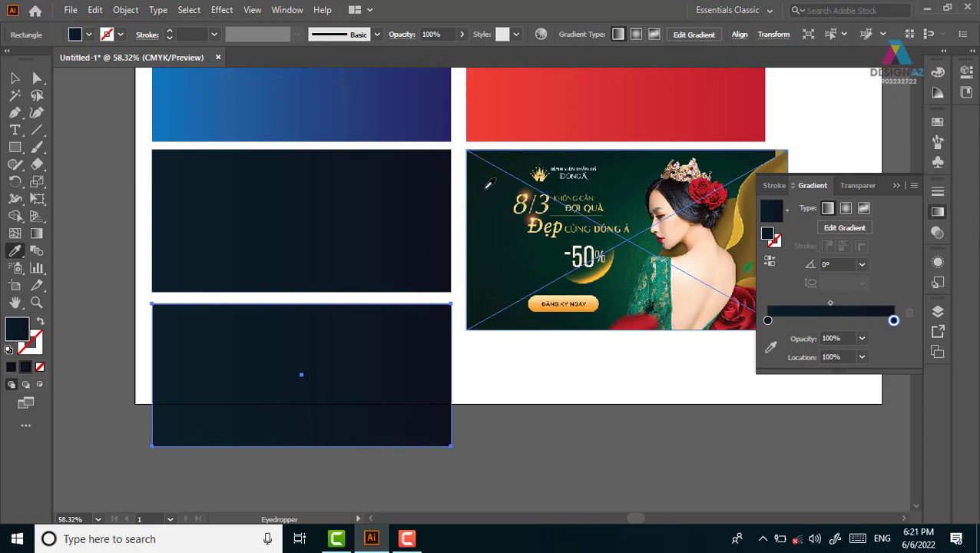
left_click(478, 167)
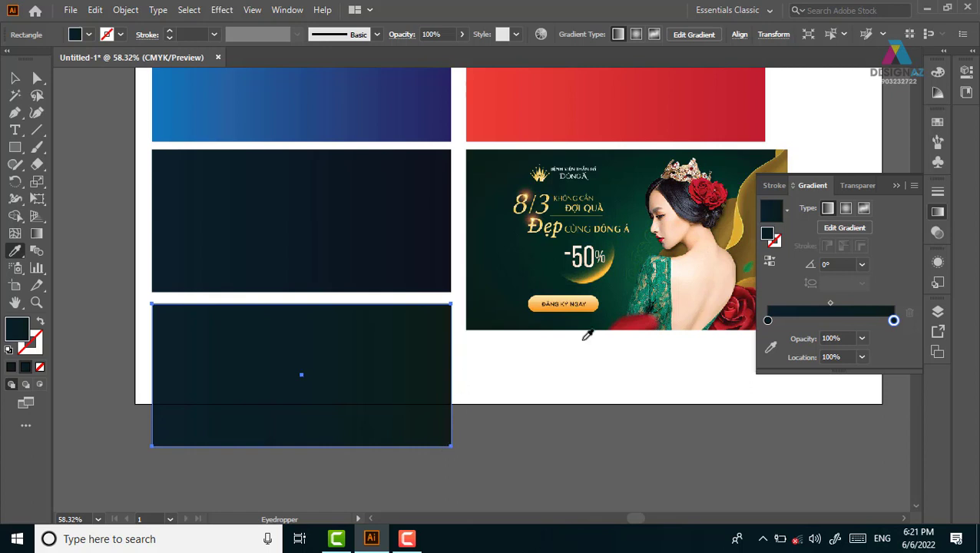
left_click(768, 321)
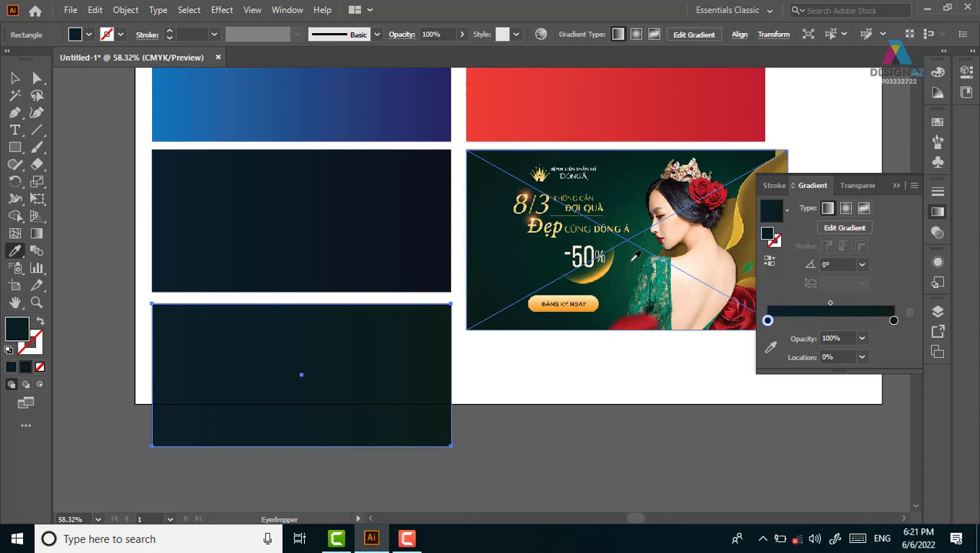
left_click(634, 258)
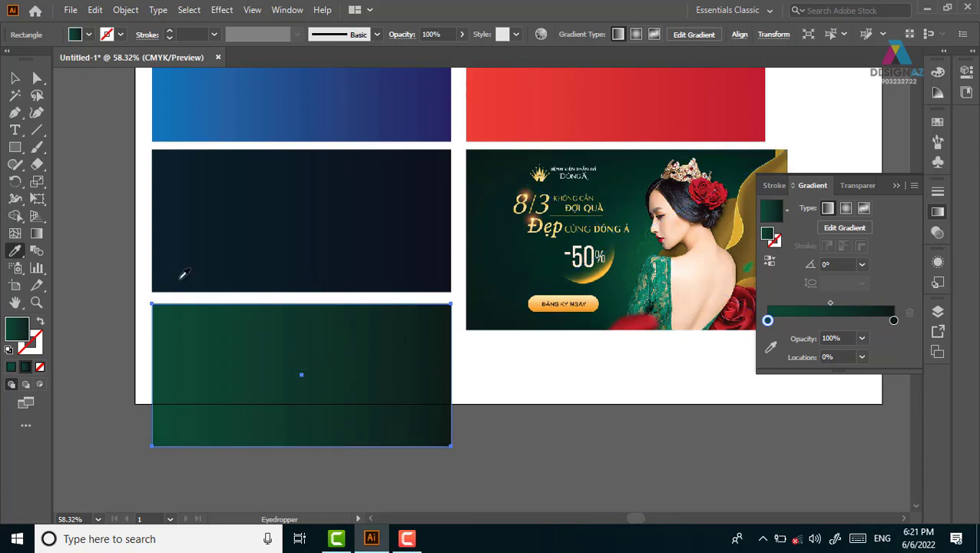
key("v")
left_click(556, 441)
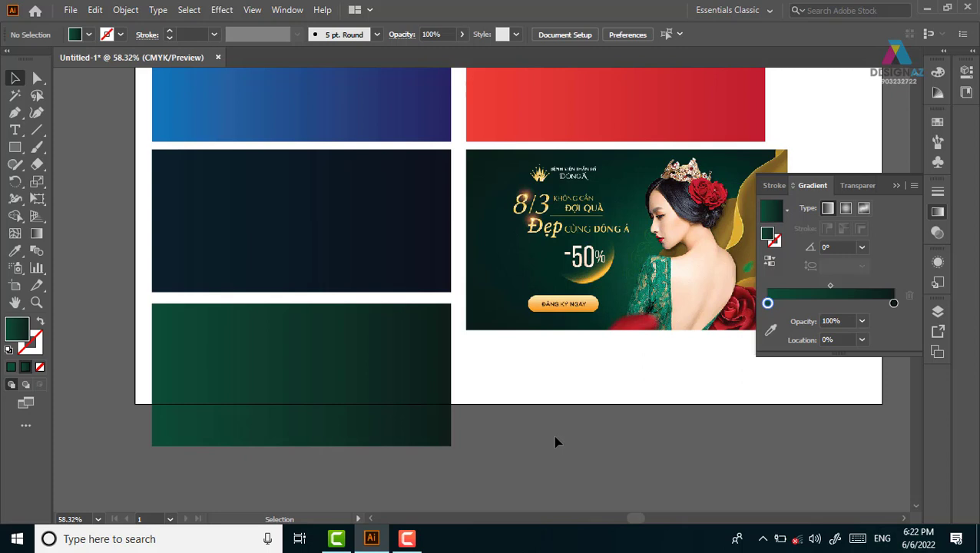
- Delete the placed banner image from the artboard
left_click(562, 267)
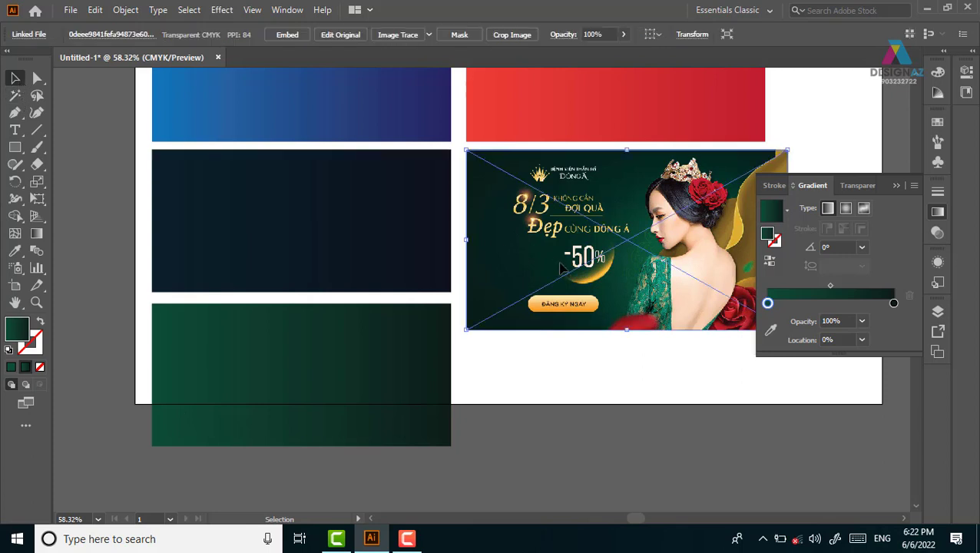
key("Delete")
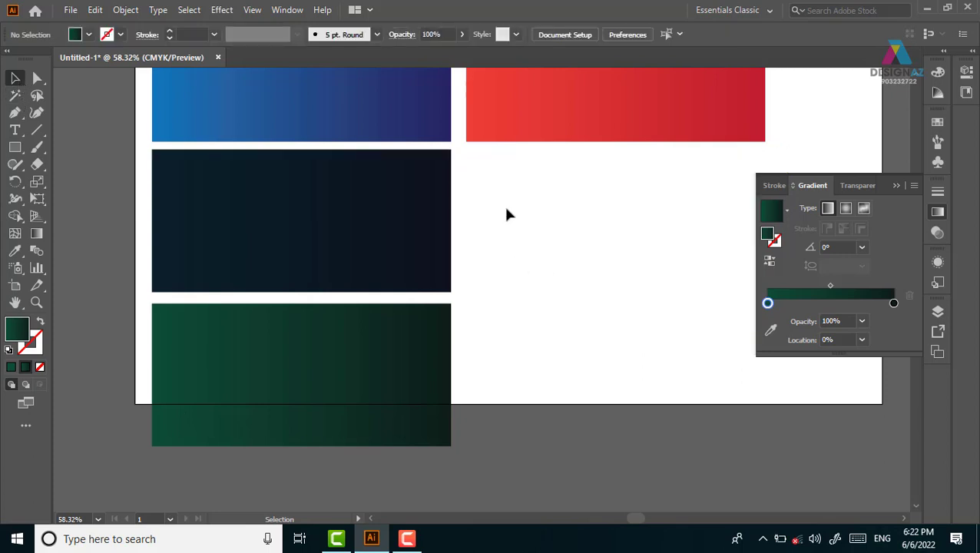
scroll(503, 203, "up", 1)
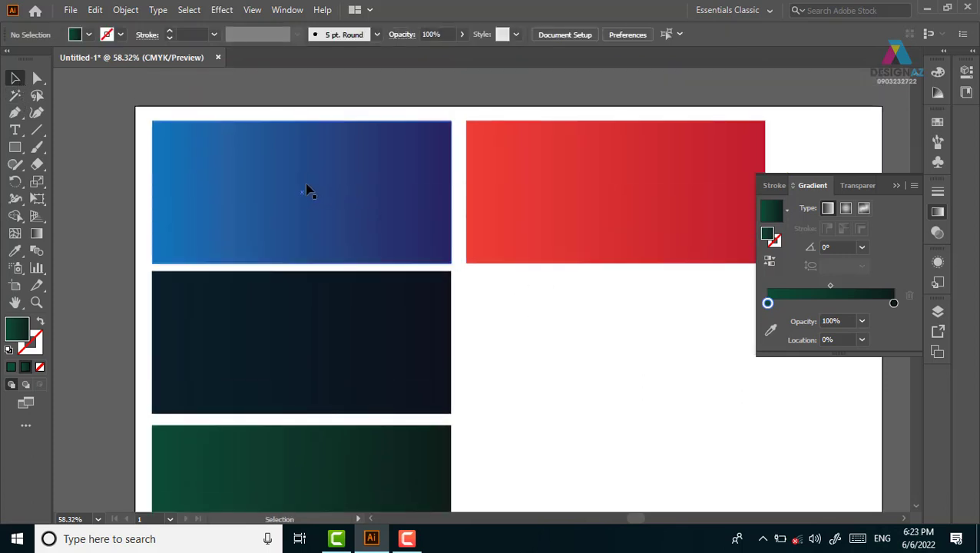
- Pan the view back to the top rectangles and select the blue rectangle
left_click_drag(351, 367, 333, 284)
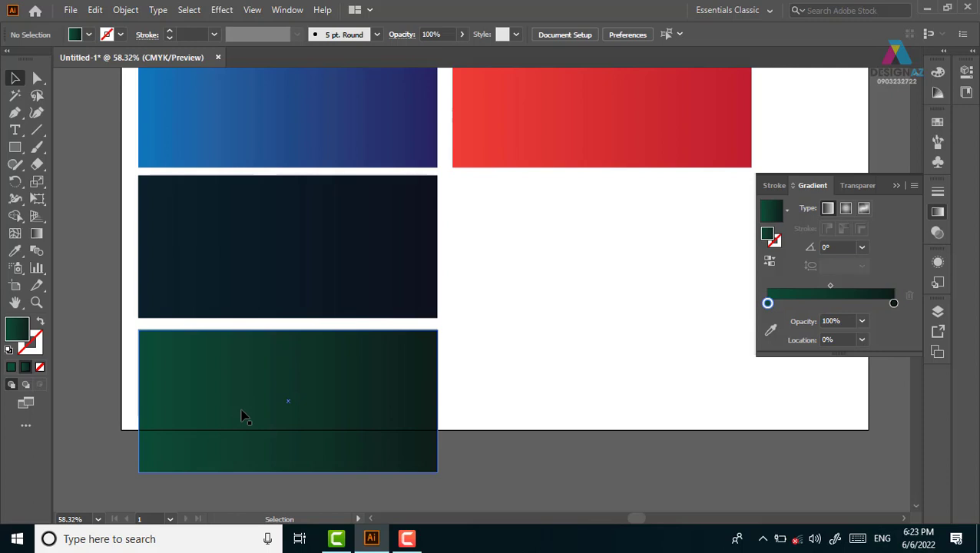
mouse_move(597, 327)
left_mouse_down()
mouse_move(451, 306)
mouse_move(416, 394)
left_mouse_up()
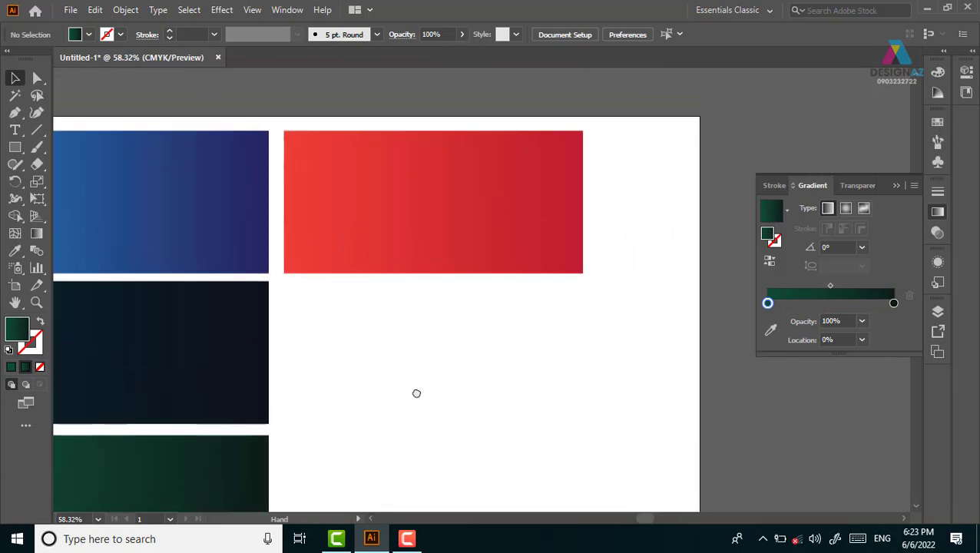
left_click(442, 188)
left_click(230, 218)
left_click_drag(184, 216, 421, 205)
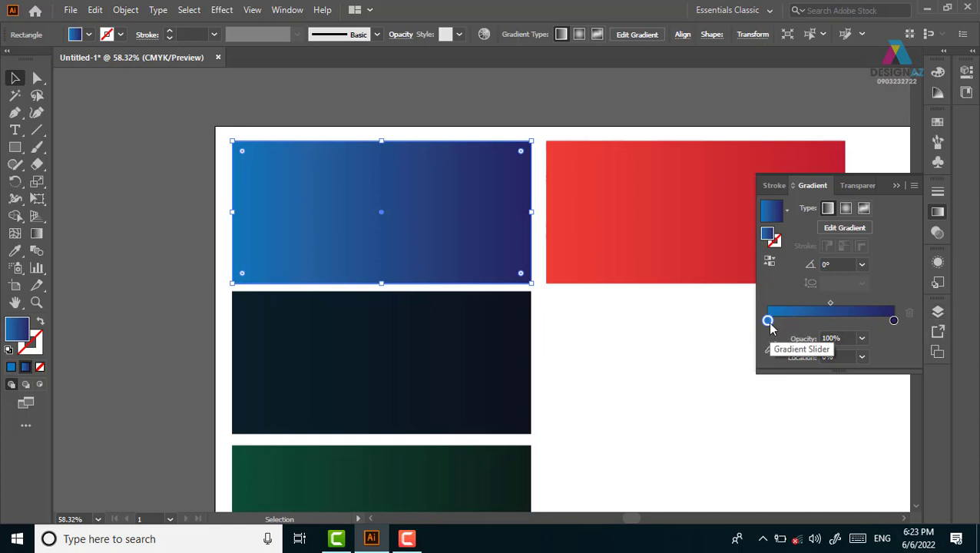
- Reverse the blue rectangle's gradient so it runs dark navy left to lighter blue right
left_click(769, 261)
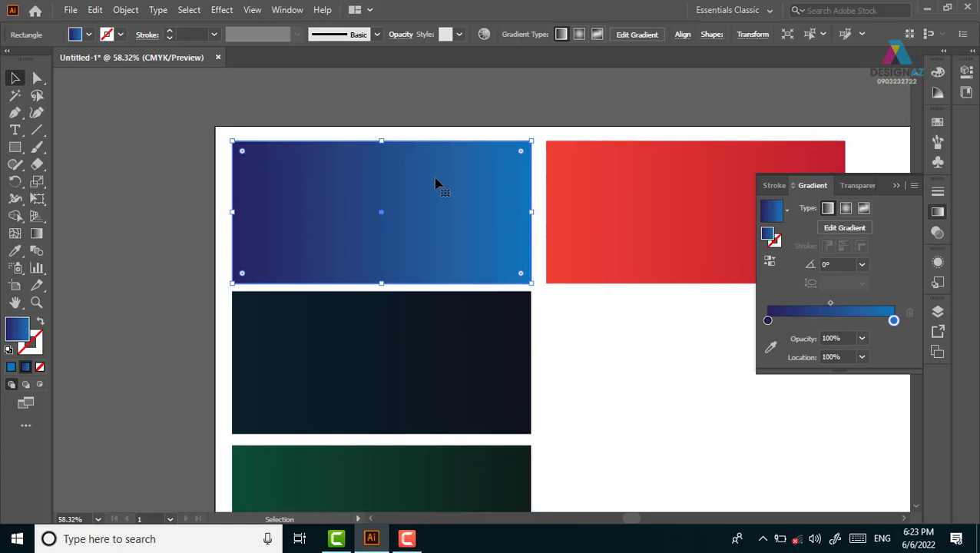
left_click(769, 261)
left_click(769, 261)
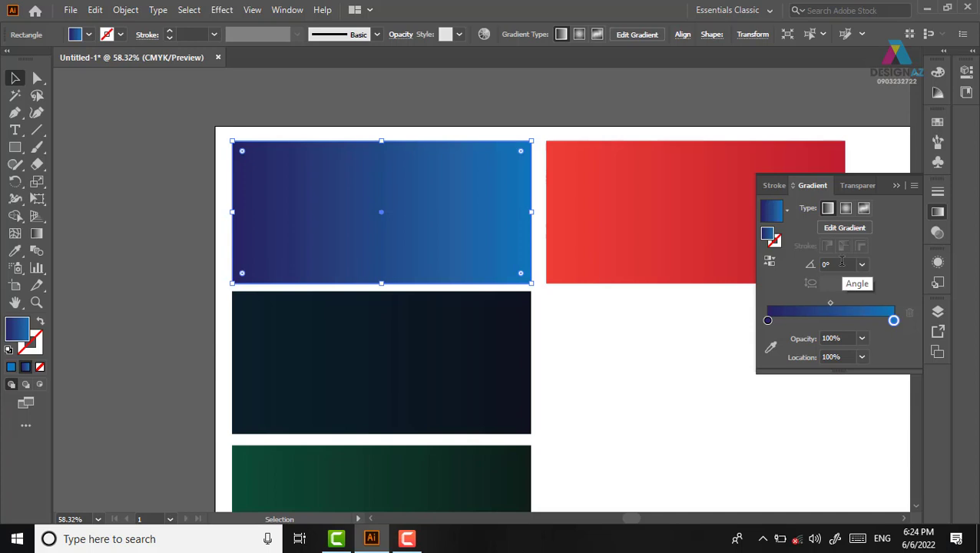
- Set the blue rectangle's gradient Angle to -34° in the Gradient panel
left_click(842, 264)
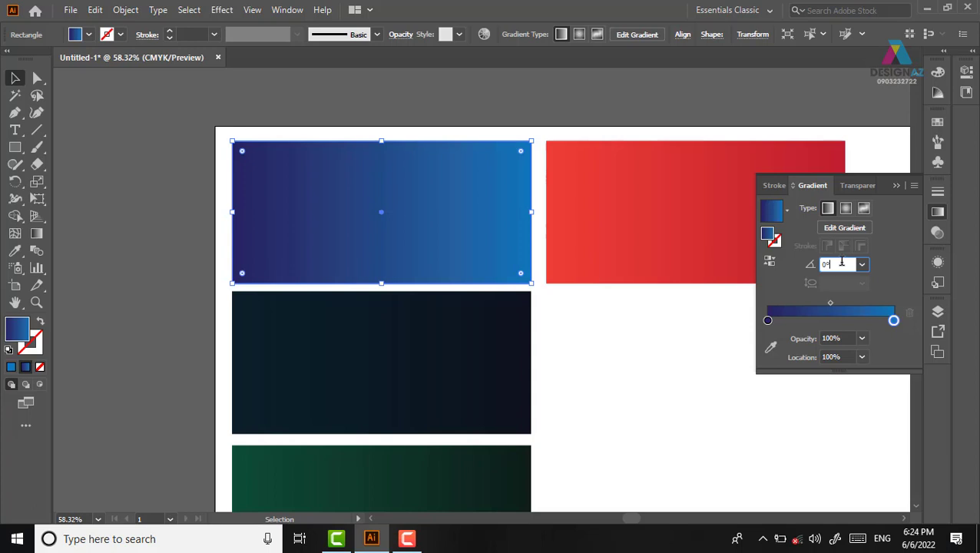
key("shift+Up")
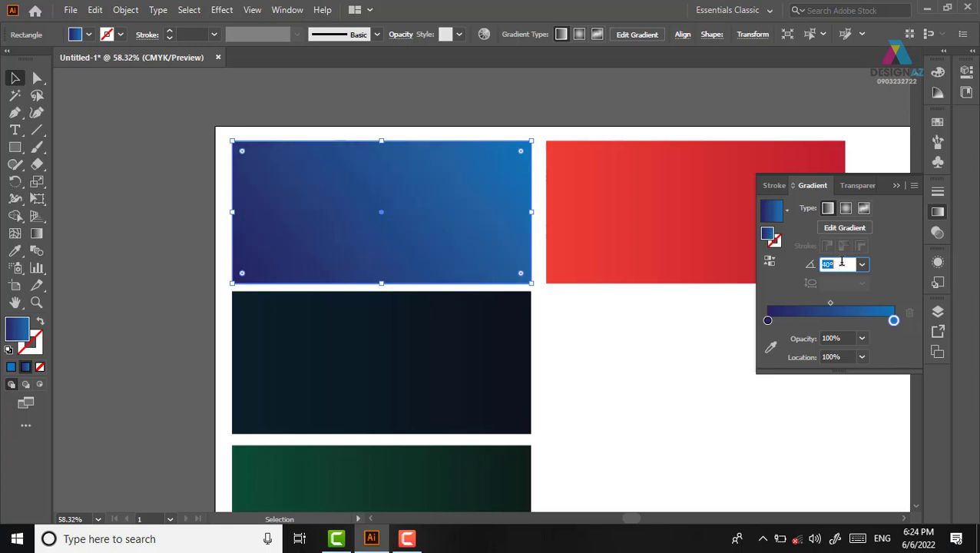
key("shift+Up")
key("shift+Up")
key("shift+Up")
key("shift+Up")
key("shift+Up")
key("shift+Up")
key("shift+Up")
key("shift+Up")
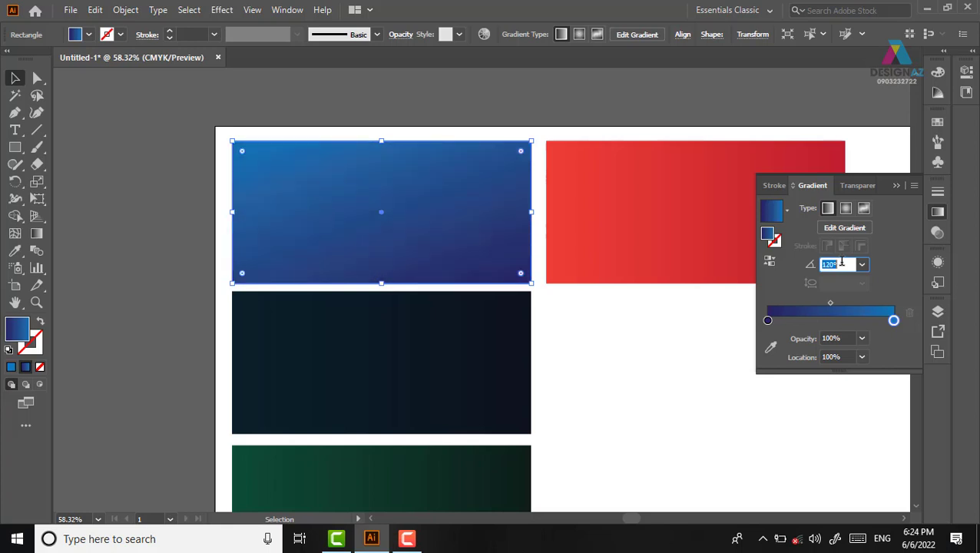
key("shift+Up")
key("shift+Up")
key("shift+Up")
key("shift+Up")
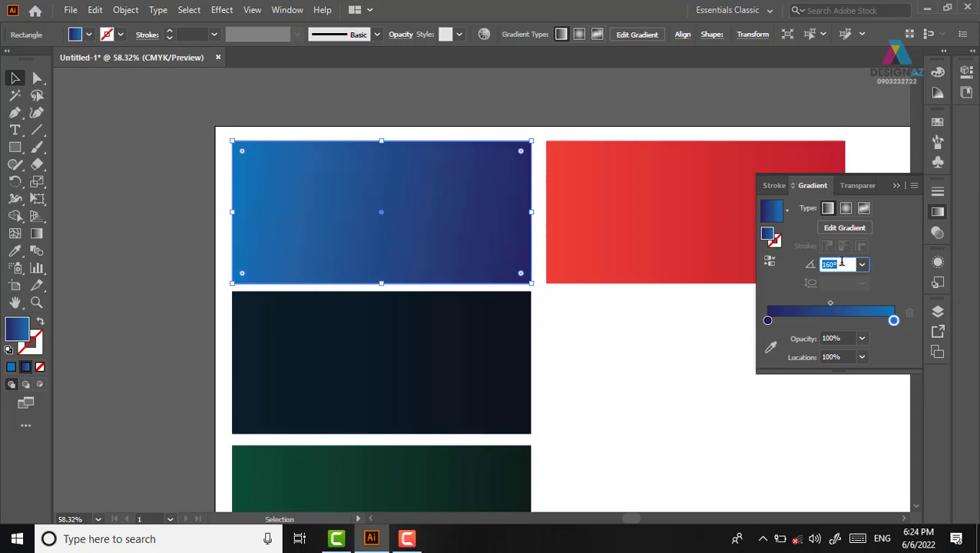
key("shift+Down")
key("shift+Down")
key("shift+Down")
key("shift+Down")
key("shift+Down")
key("shift+Down")
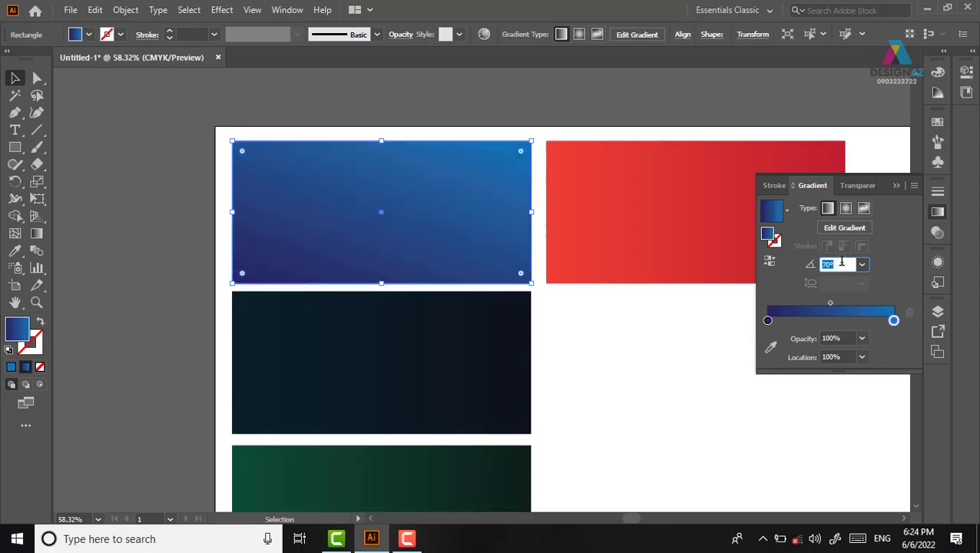
key("shift+Down")
key("shift+Down")
key("shift+Down")
key("shift+Down")
key("shift+Down")
key("shift+Down")
key("shift+Down")
key("shift+Down")
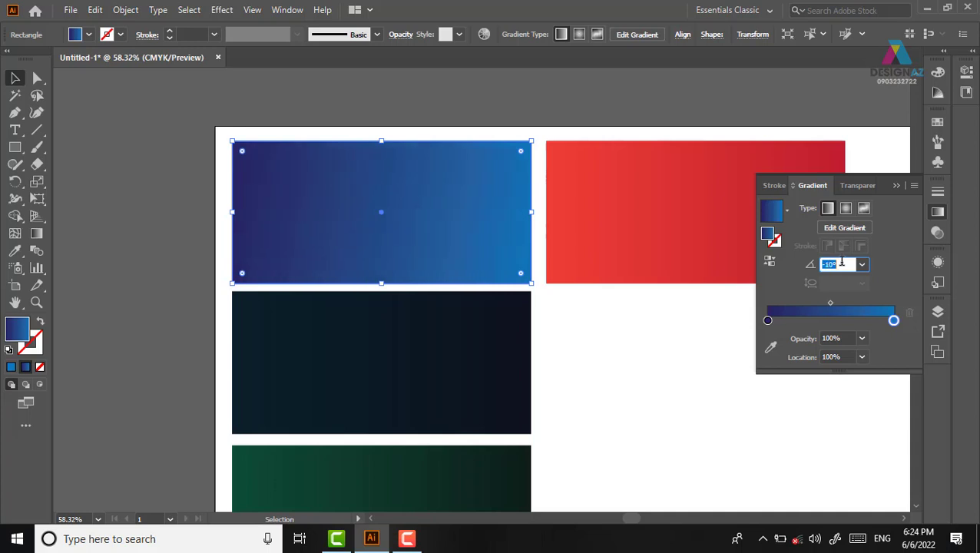
key("Up")
key("Up")
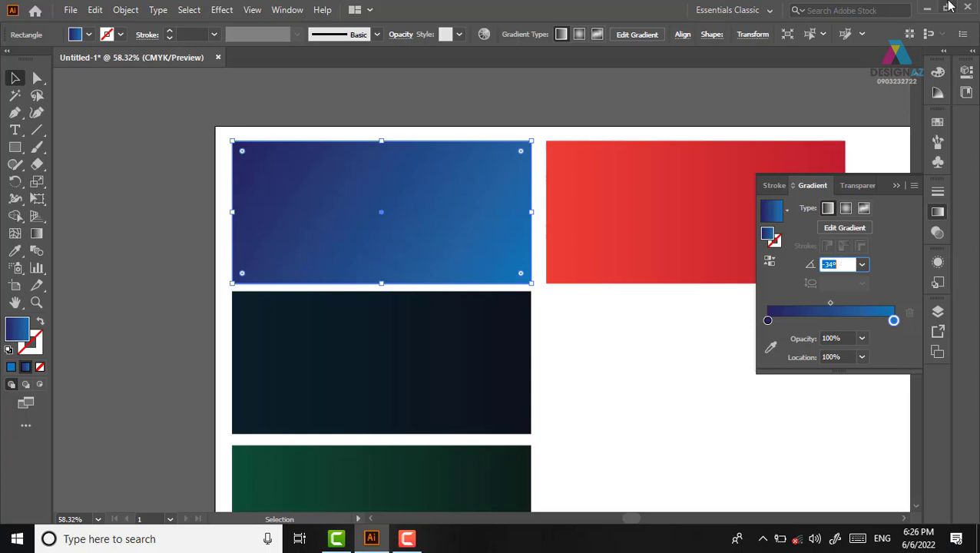
key("Return")
- Reselect the blue rectangle and redraw its gradient in several diagonal directions with the Gradient tool
left_click(463, 119)
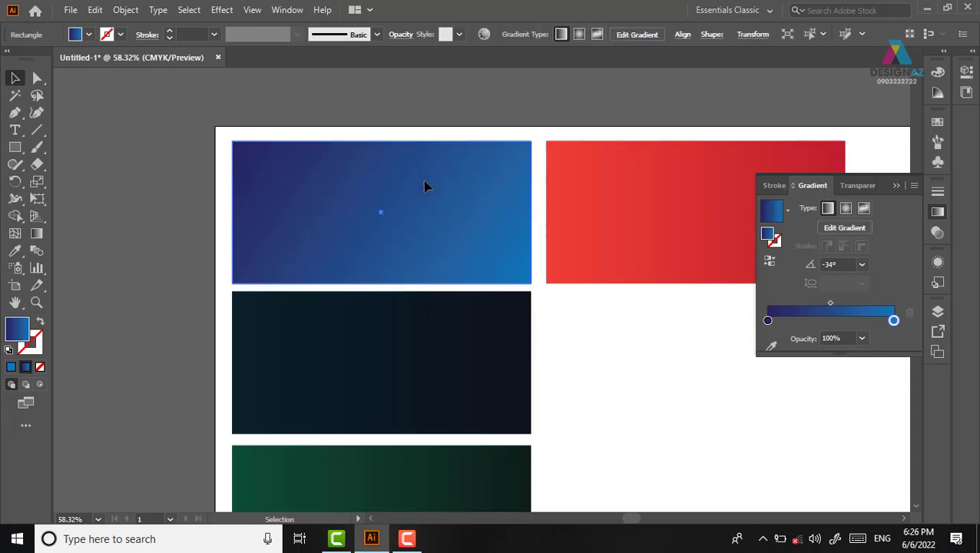
left_click(422, 180)
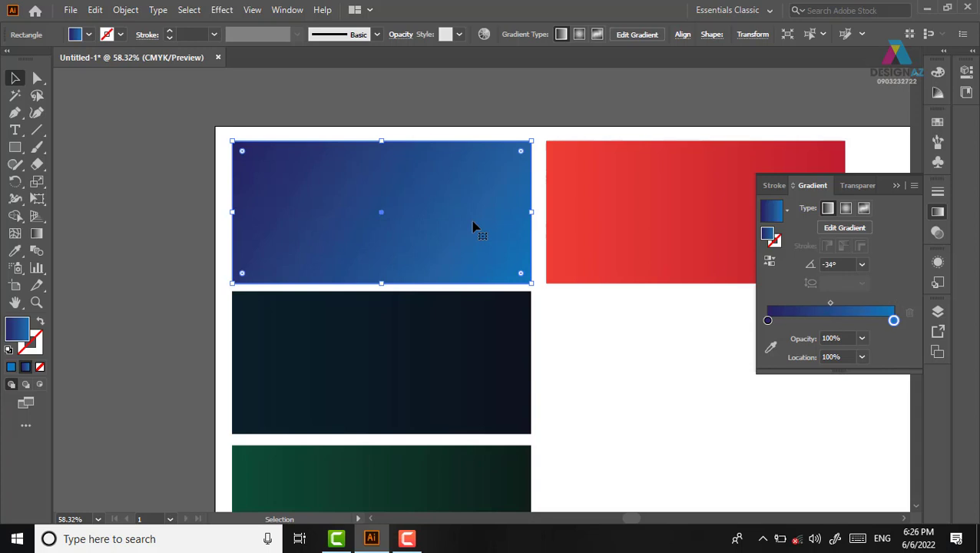
key("g")
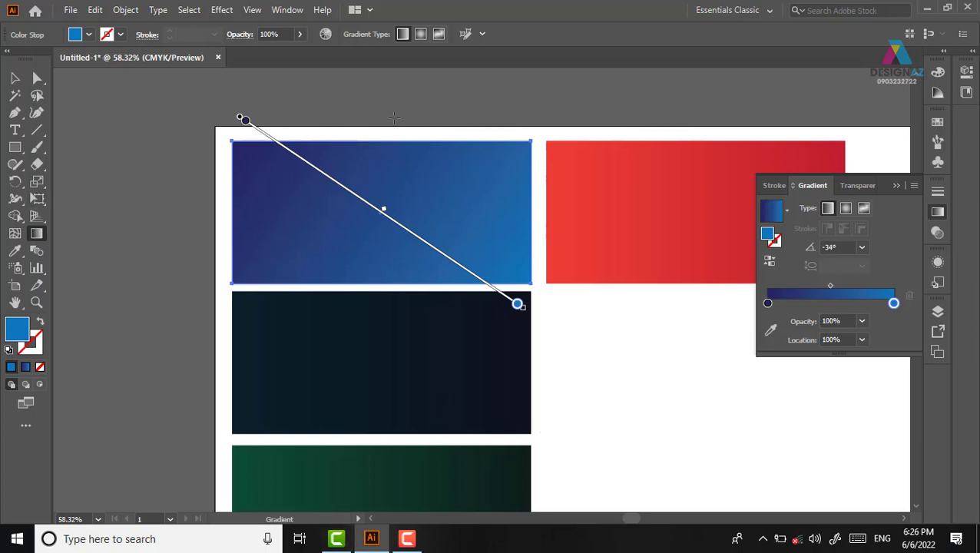
left_click_drag(435, 115, 330, 301)
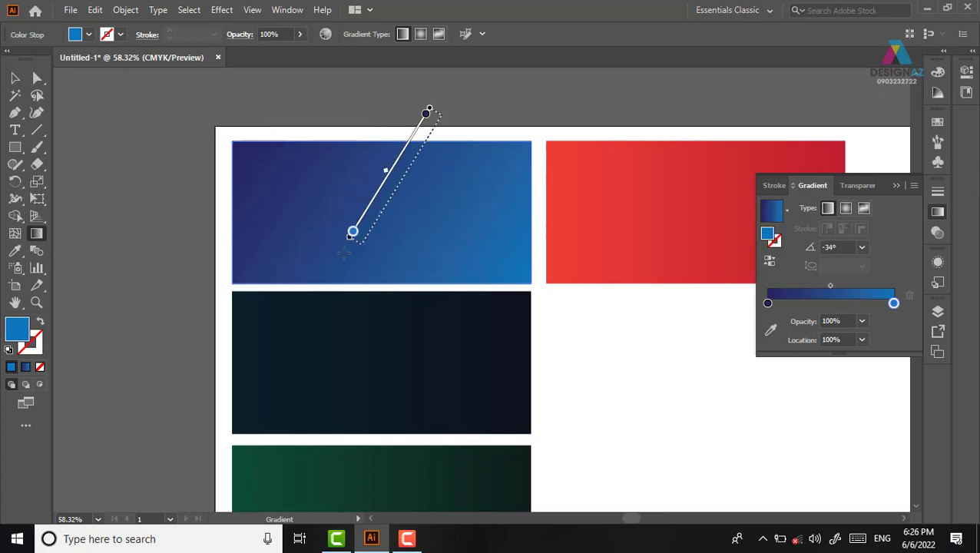
left_click_drag(194, 173, 560, 253)
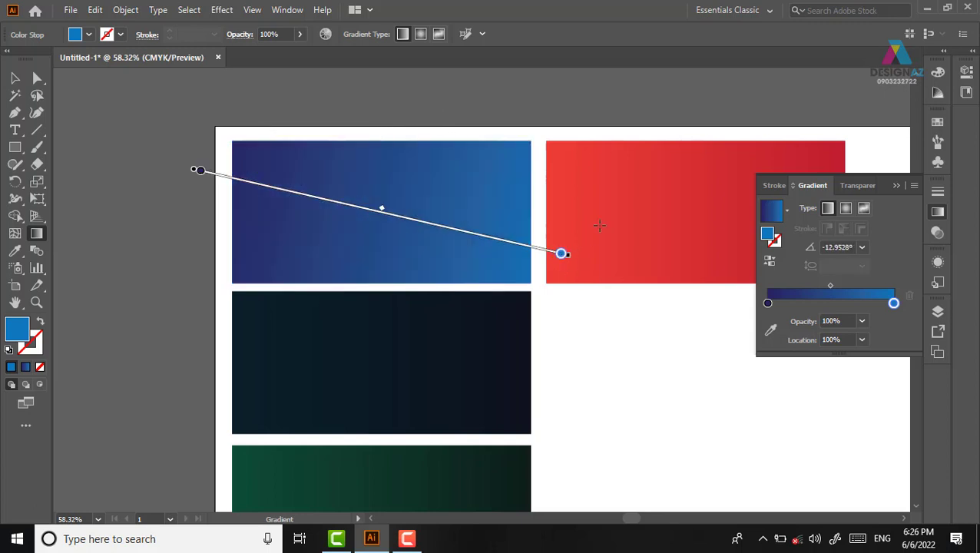
left_click_drag(610, 180, 189, 238)
left_click_drag(341, 105, 409, 282)
left_click_drag(302, 297, 477, 103)
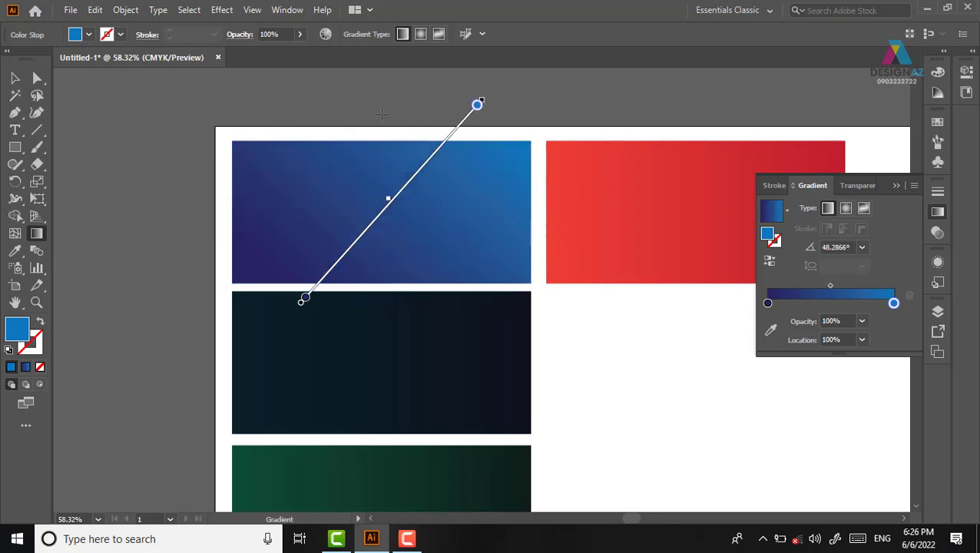
left_click_drag(176, 109, 564, 305)
- Redraw the gradient horizontally at 0°, from the rectangle's left edge to its right edge
left_click_drag(416, 88, 359, 291)
left_click_drag(165, 206, 578, 218)
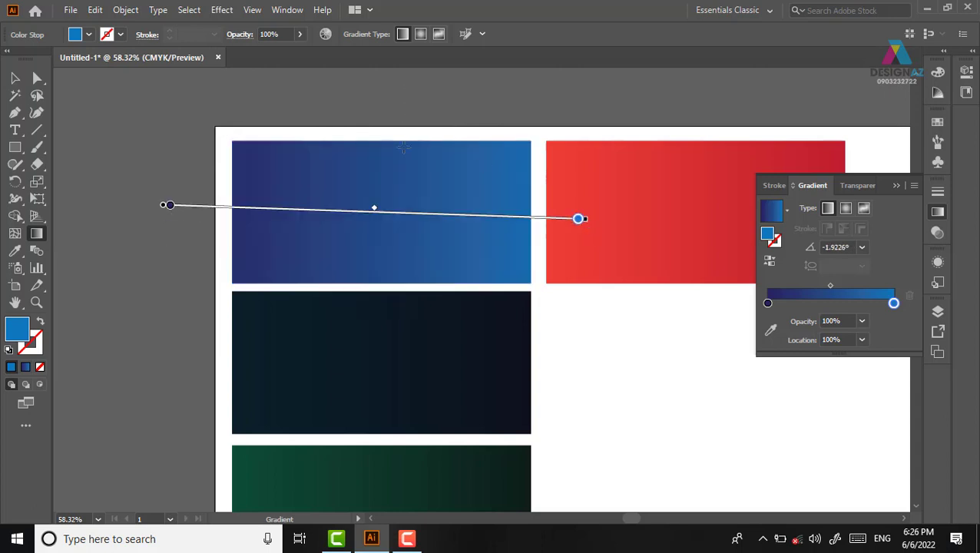
left_click_drag(203, 131, 645, 329)
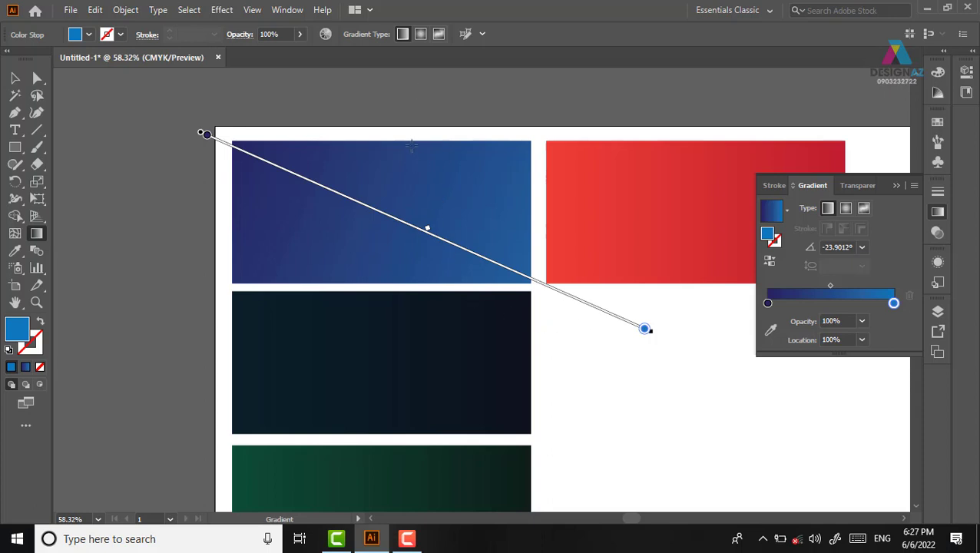
left_click_drag(411, 137, 413, 285)
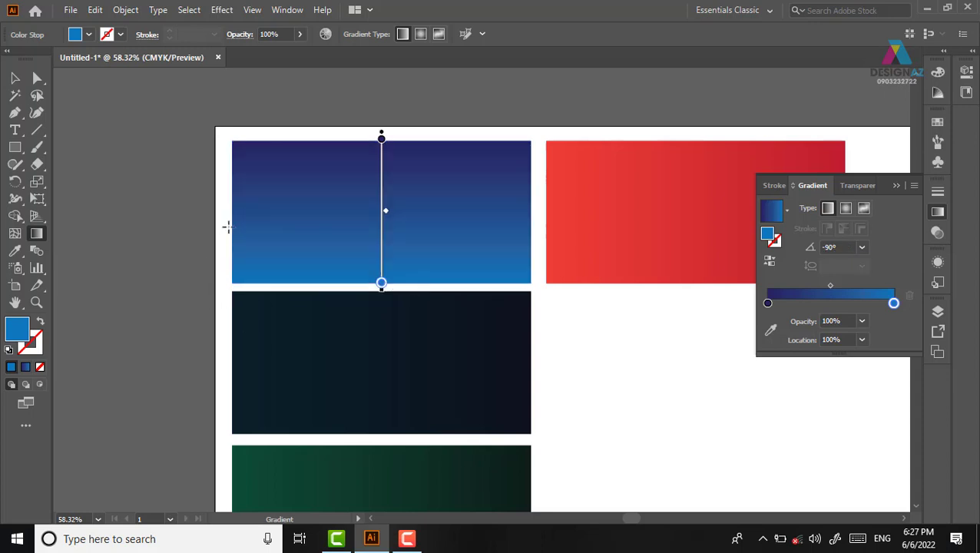
mouse_move(229, 224)
left_mouse_down()
mouse_move(542, 223)
mouse_move(532, 223)
left_mouse_up()
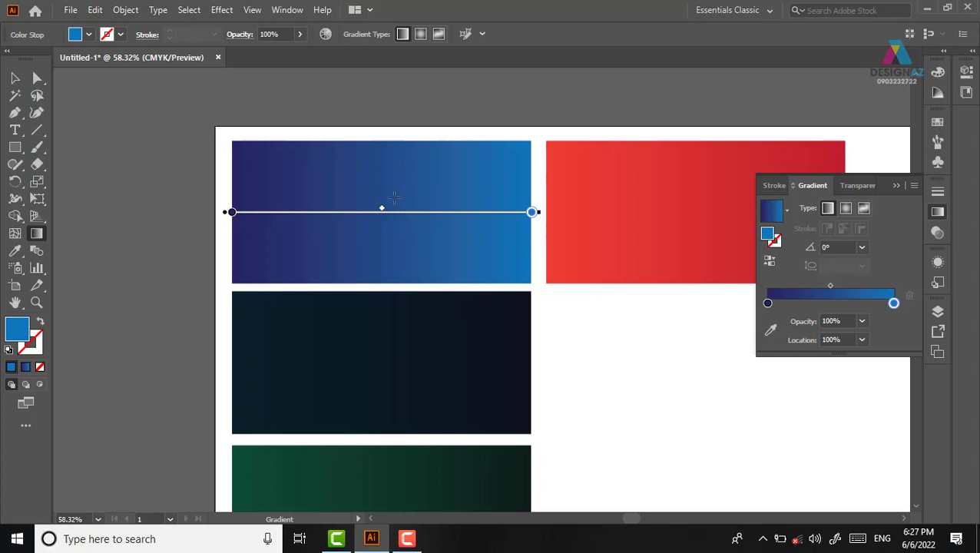
left_click_drag(374, 192, 393, 192)
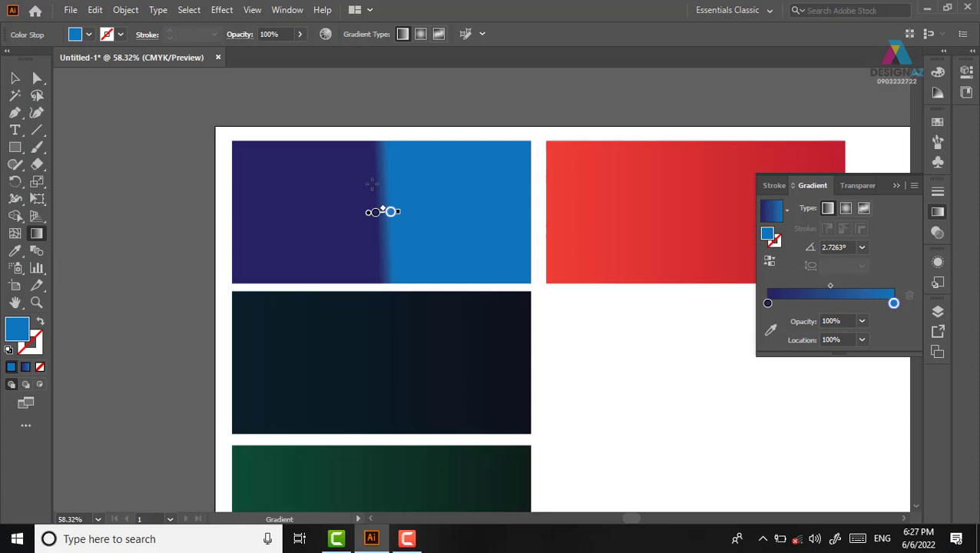
left_click_drag(361, 212, 392, 212)
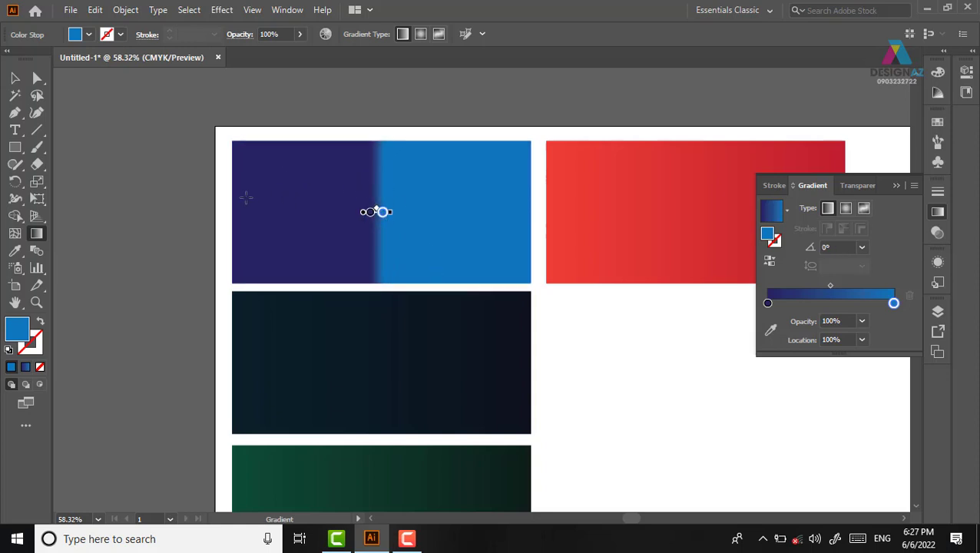
mouse_move(237, 199)
left_mouse_down()
mouse_move(519, 199)
mouse_move(526, 212)
left_mouse_up()
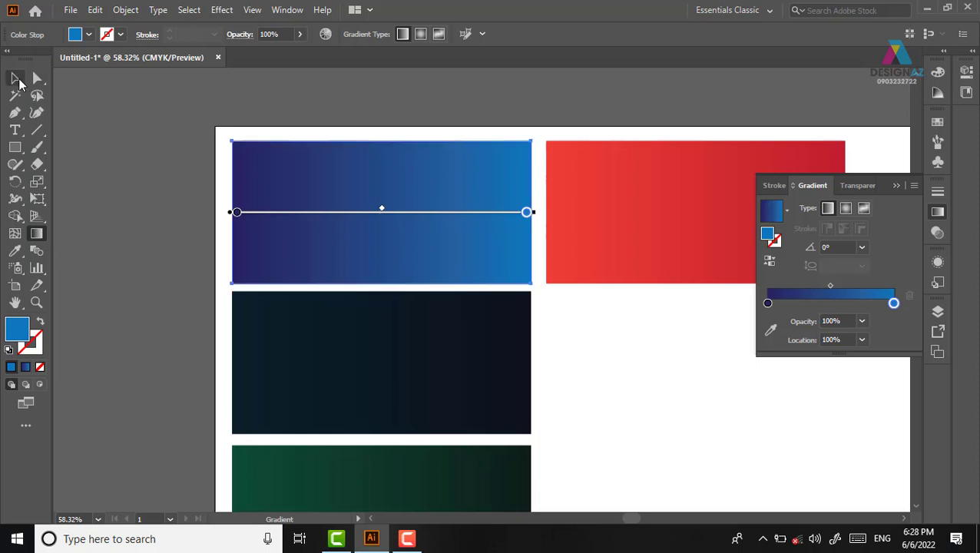
left_click(15, 77)
- Reselect the blue rectangle and switch its gradient type to Radial
left_click(539, 98)
left_click(471, 214)
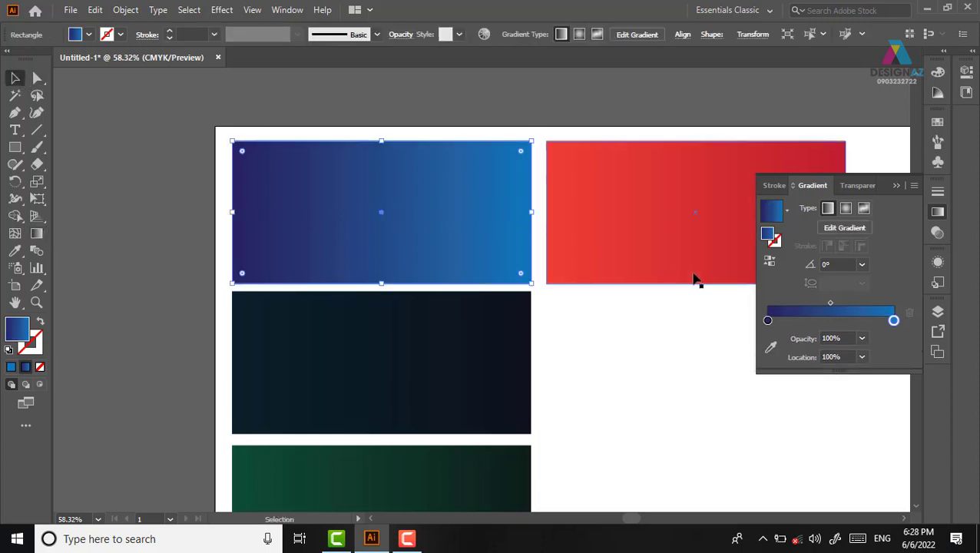
left_click(846, 208)
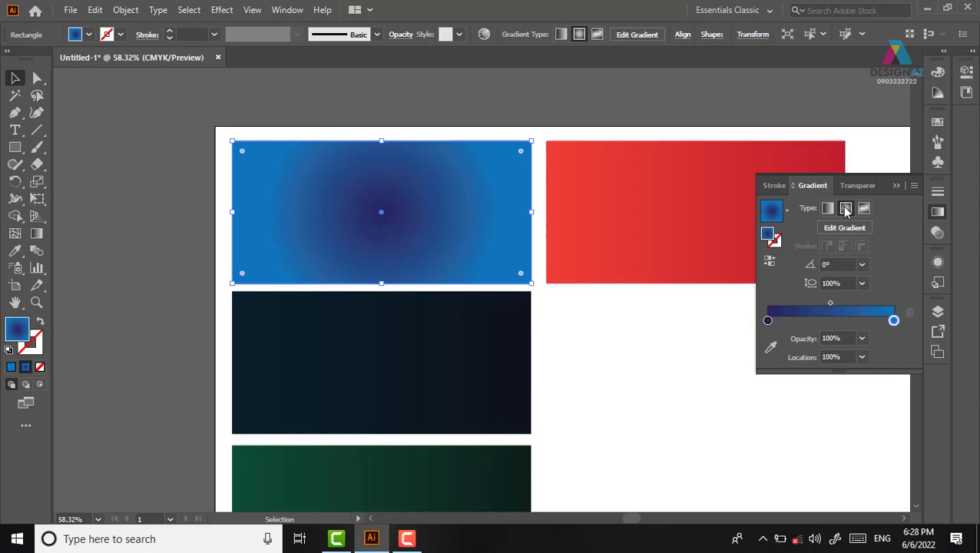
- Reverse the radial gradient to a bright blue centre with navy edges, then deselect and reselect to check
left_click(769, 261)
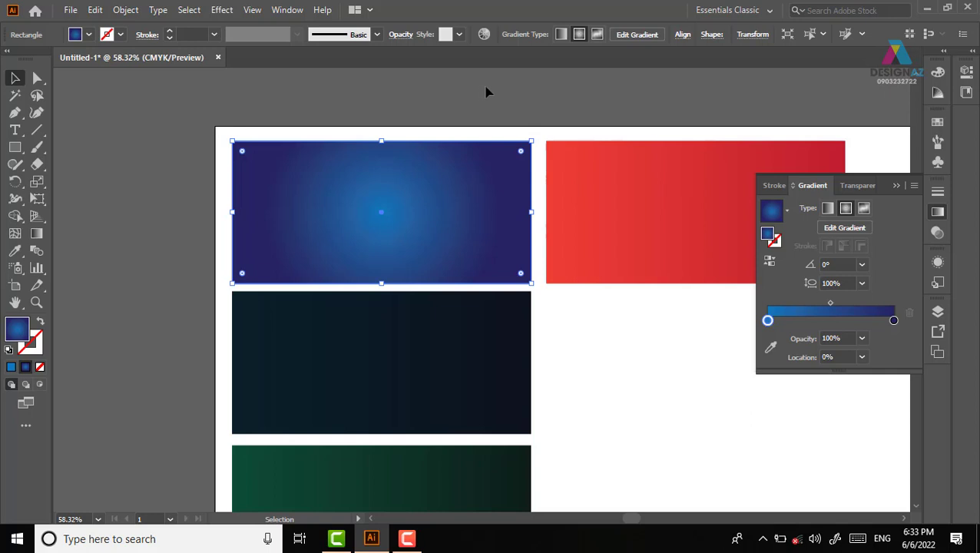
left_click(519, 106)
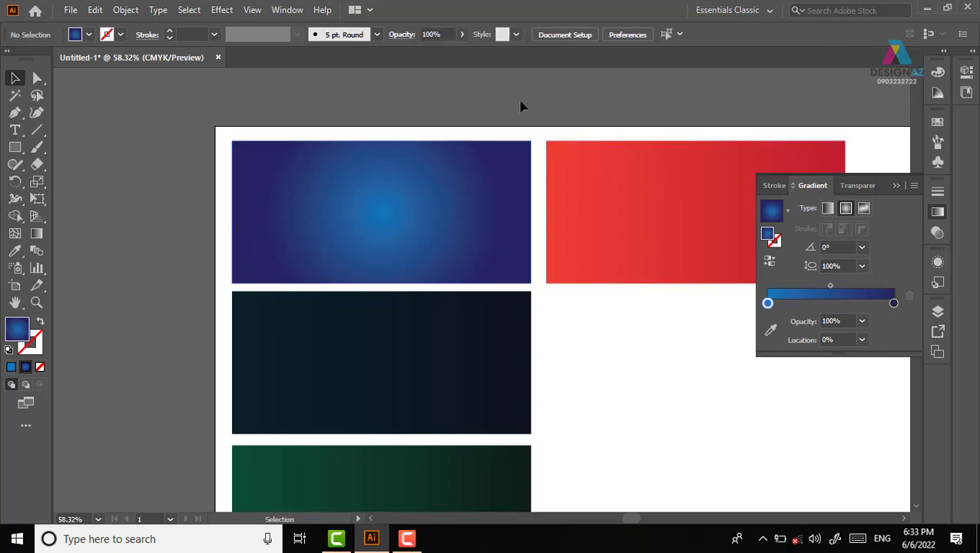
left_click(422, 242)
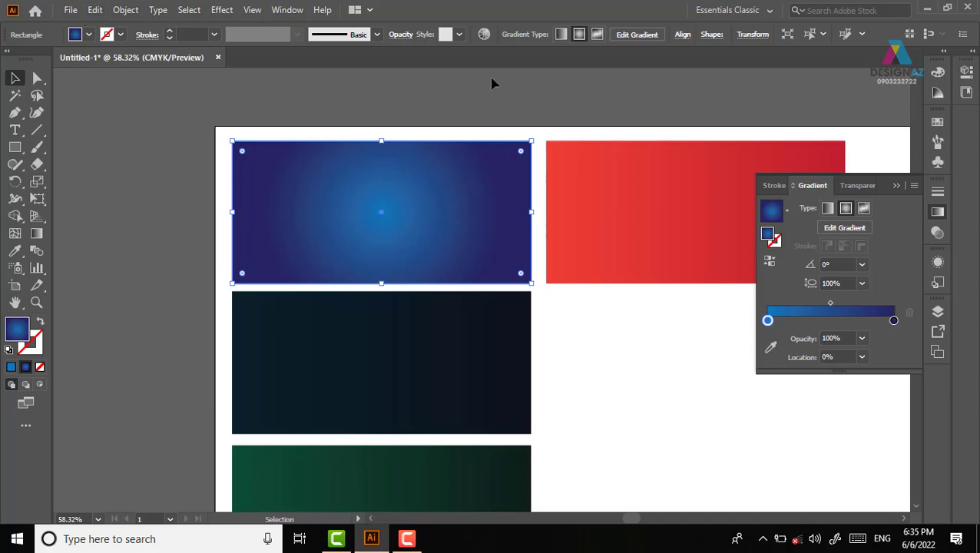
- Redrag the blue rectangle's radial gradient from upper-left so light blue fades to dark navy
key("g")
left_click(381, 213)
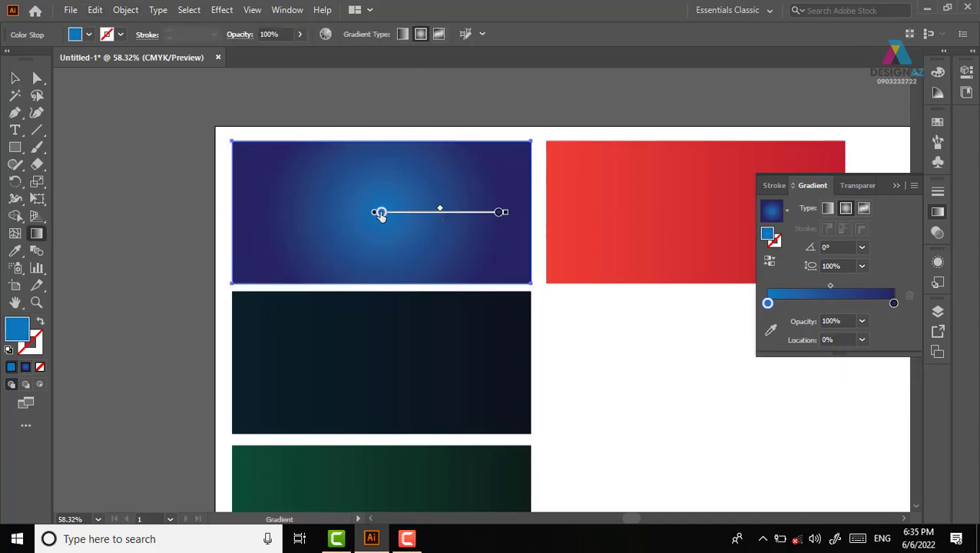
left_click_drag(376, 190, 405, 189)
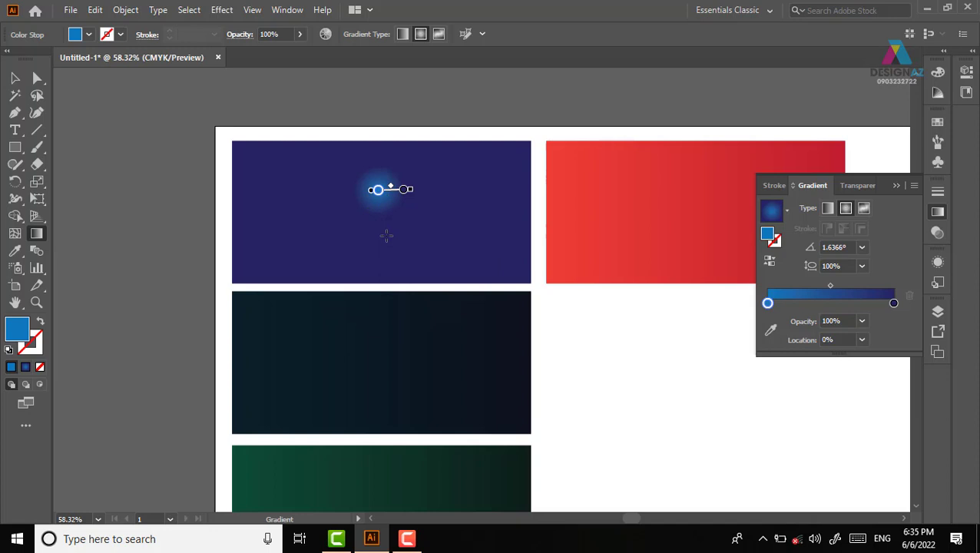
left_click_drag(302, 191, 538, 275)
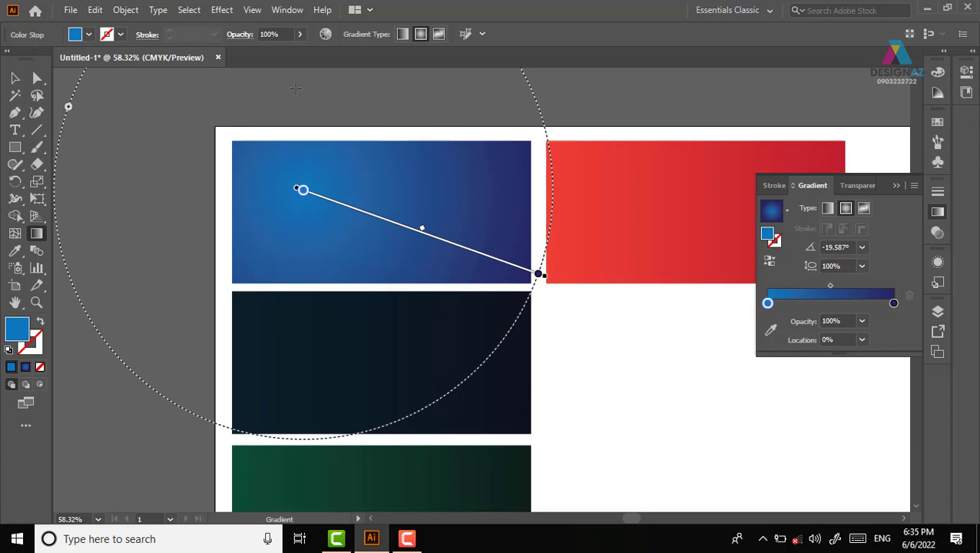
left_click(160, 144)
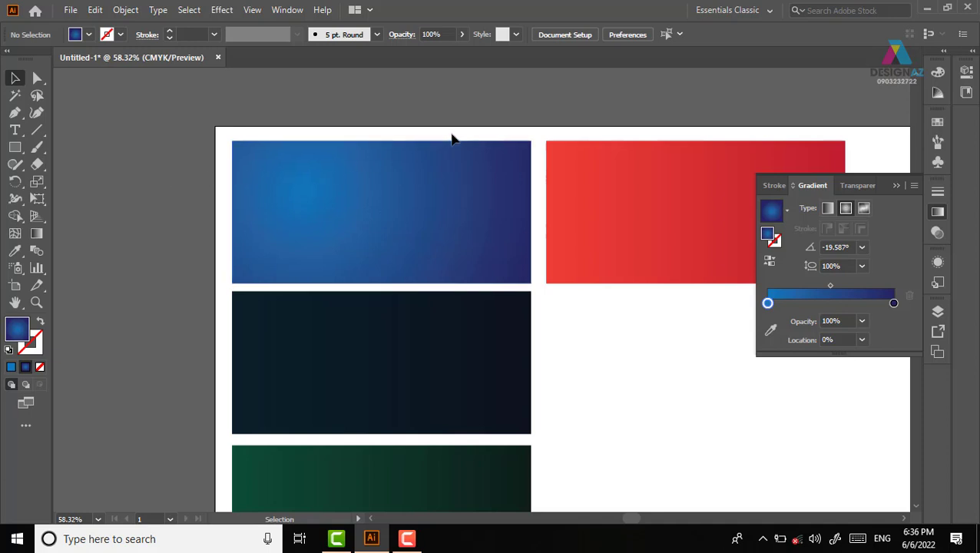
- Pan left and duplicate the red gradient rectangle directly below the original
key("space")
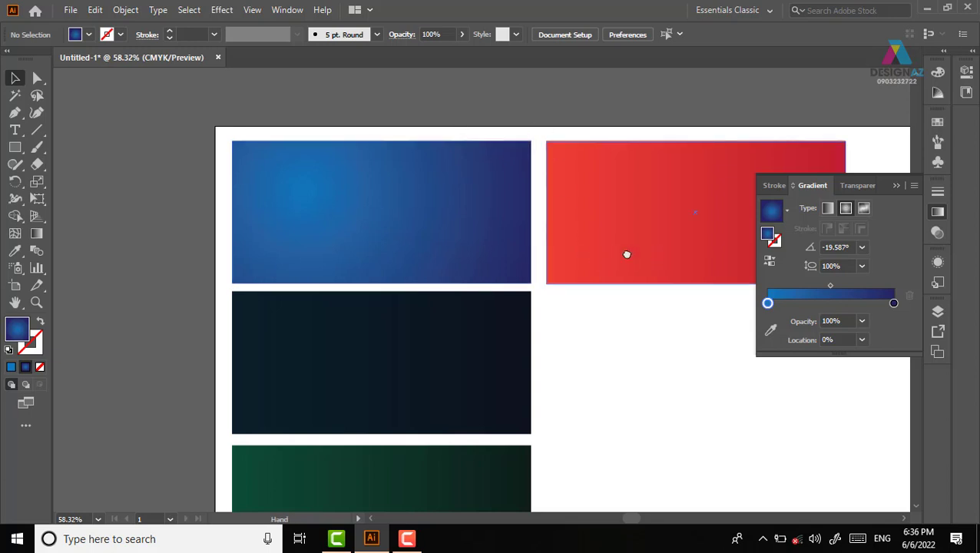
left_click_drag(627, 255, 480, 251)
left_click(258, 214)
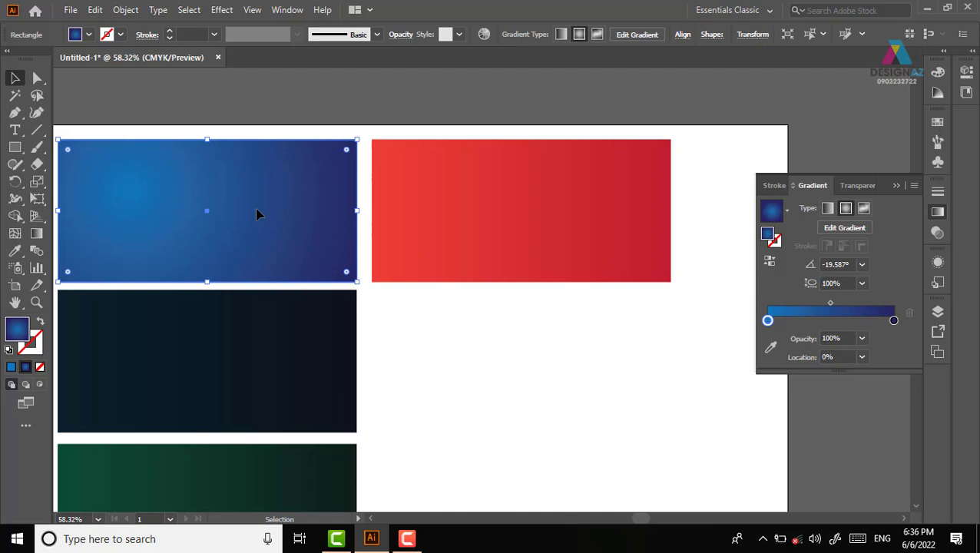
left_click(577, 364)
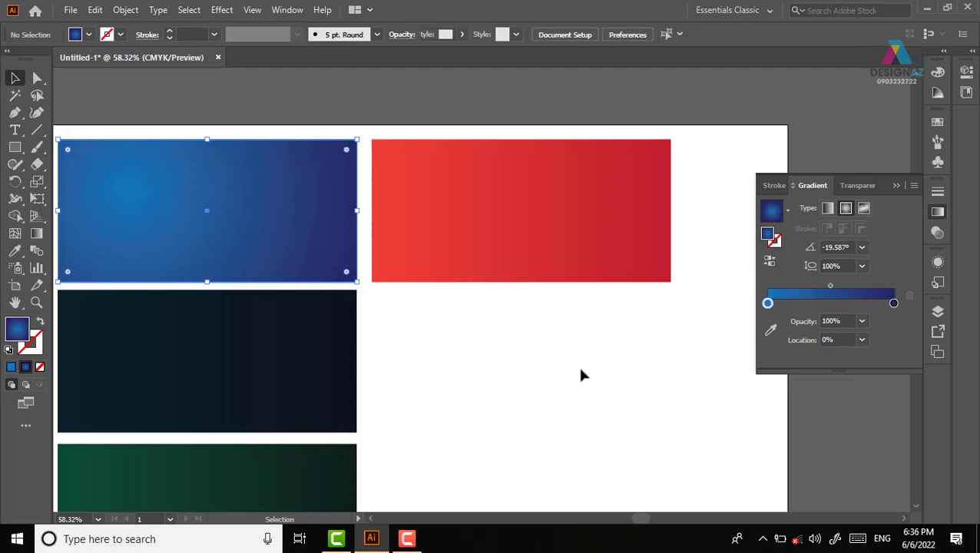
scroll(577, 364, "down", 2)
left_click(537, 220)
left_click_drag(545, 146, 557, 294)
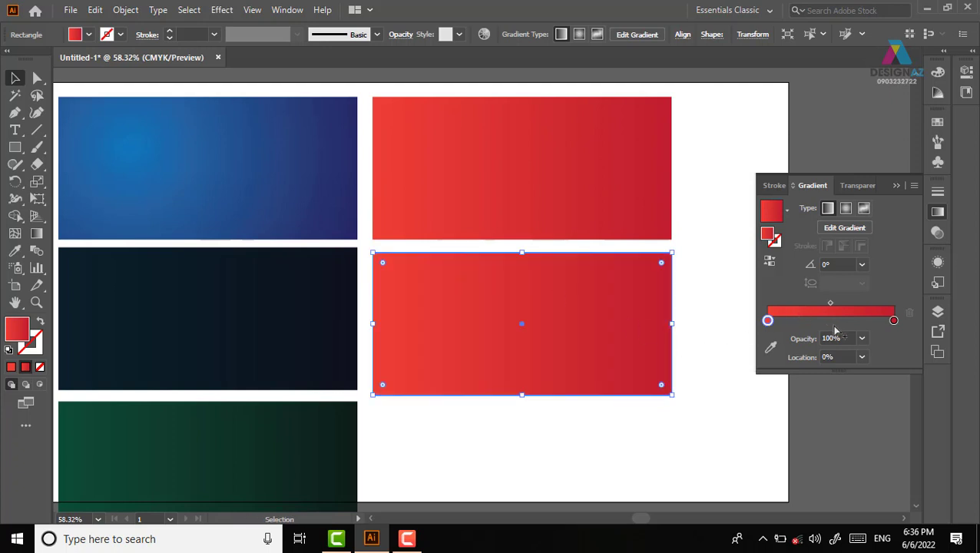
left_click(768, 321)
- Add yellow, blue and green stops to the copied rectangle's gradient for a rainbow
left_click(808, 322)
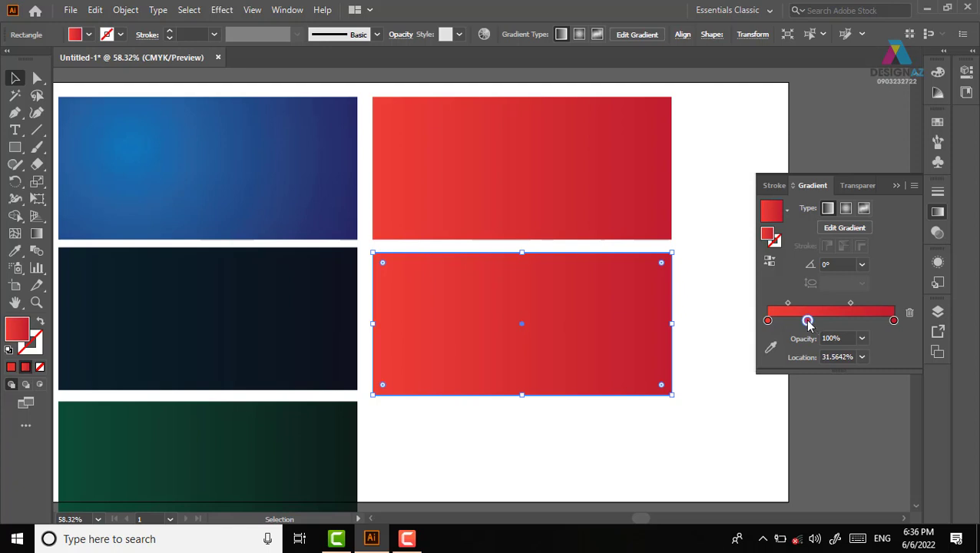
double_click(807, 320)
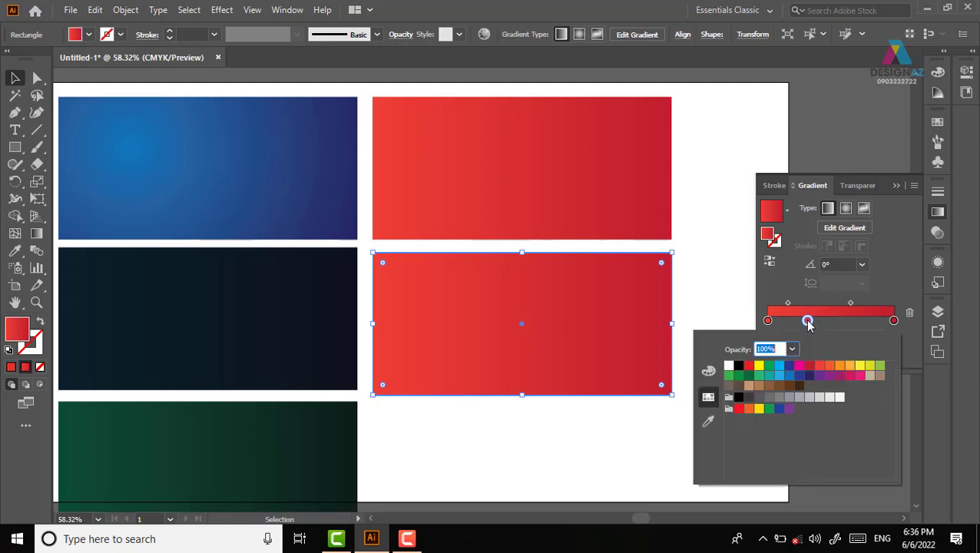
left_click(860, 368)
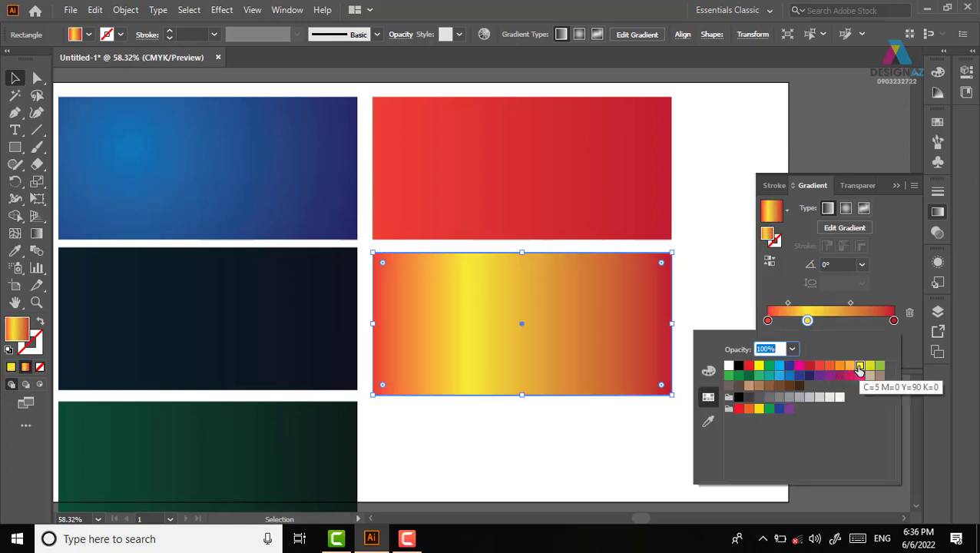
left_click(853, 320)
double_click(853, 320)
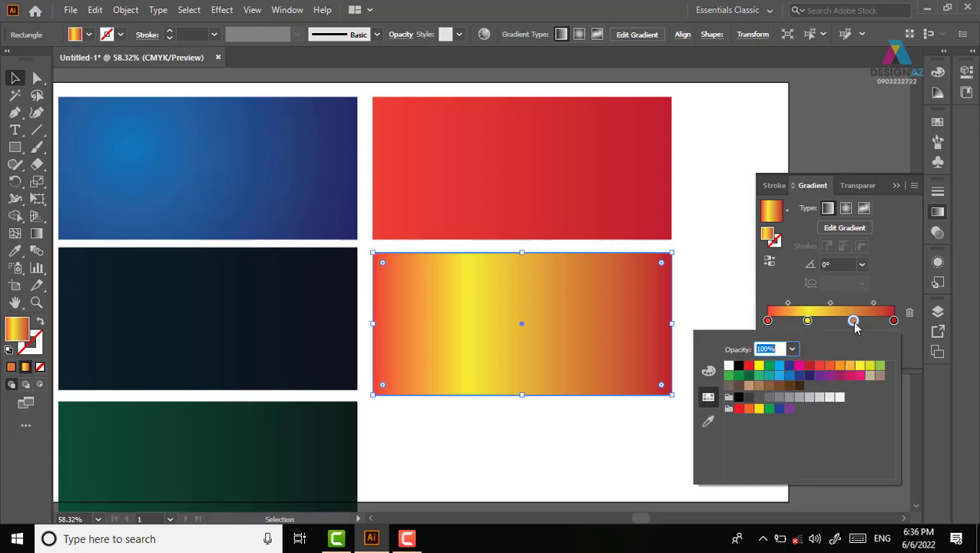
left_click(879, 366)
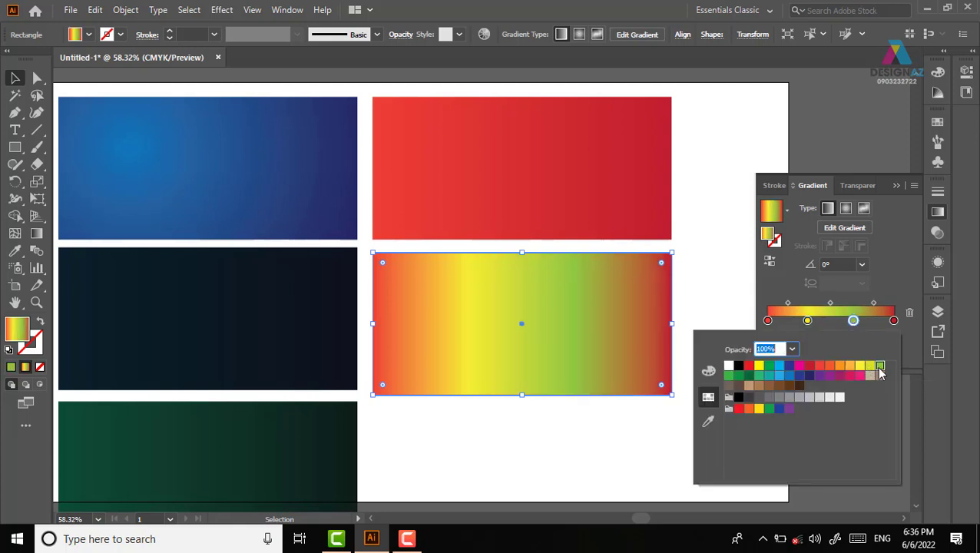
left_click(830, 320)
double_click(829, 321)
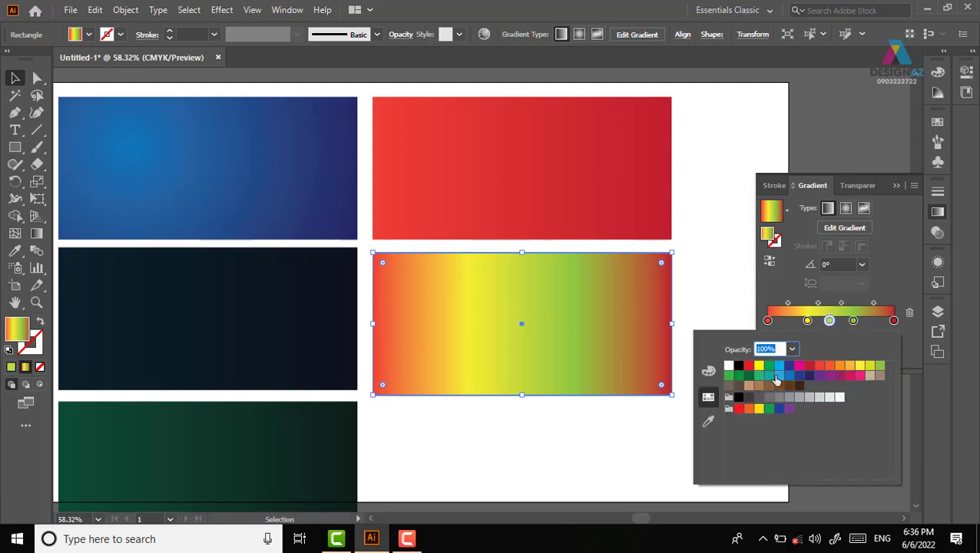
left_click(778, 374)
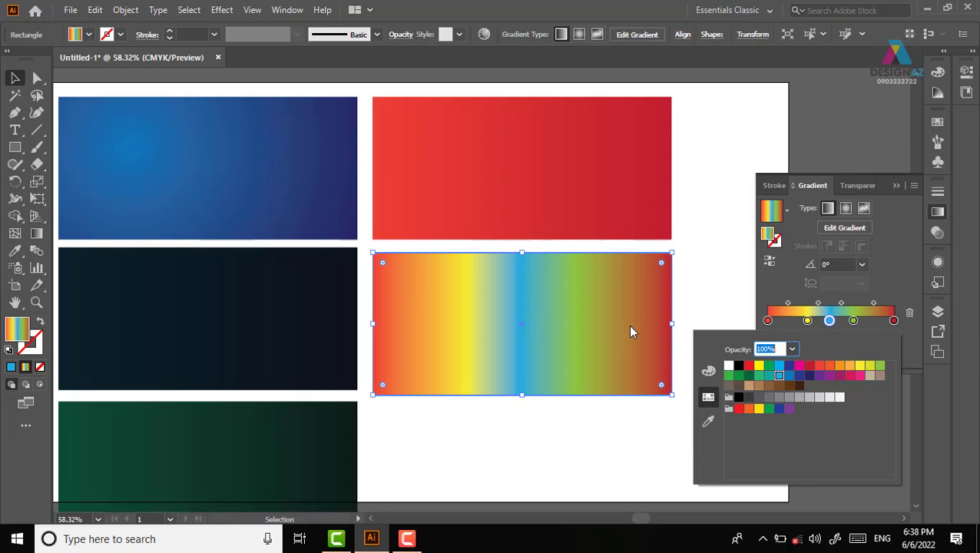
- Switch the rainbow rectangle's gradient type to Radial
left_click(722, 224)
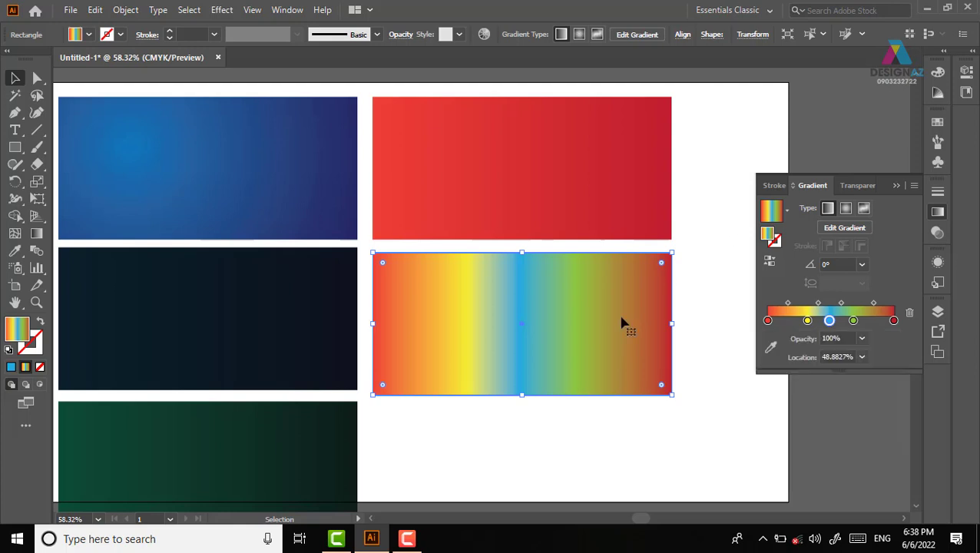
left_click(703, 282)
left_click(551, 329)
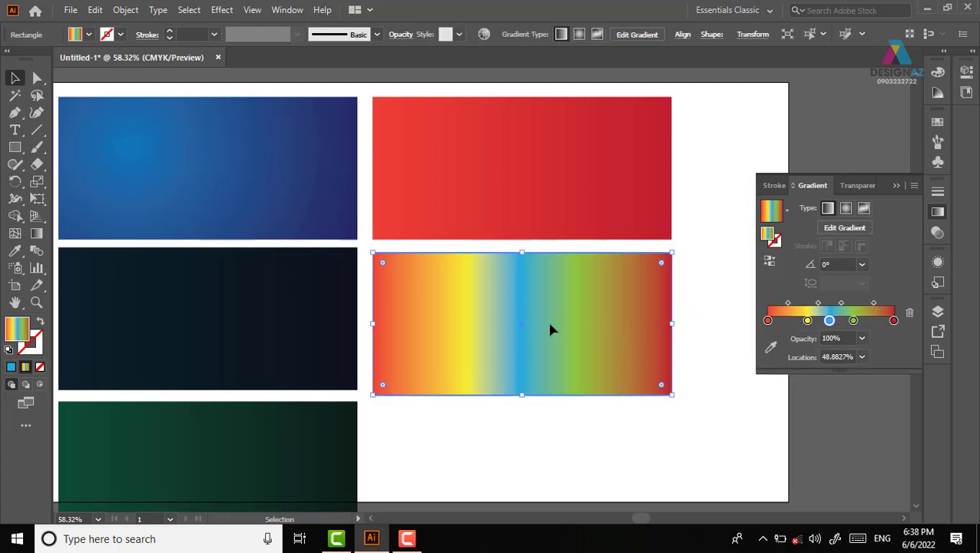
left_click(845, 208)
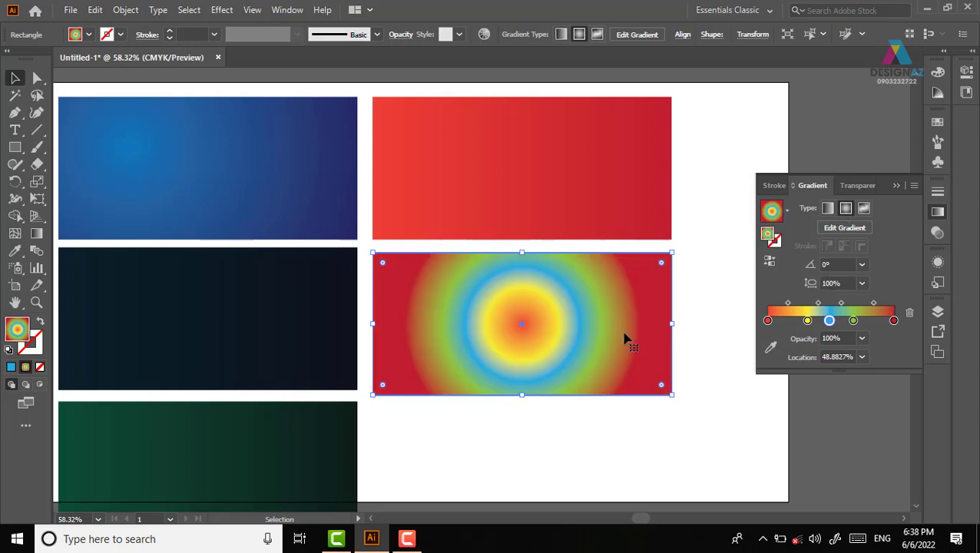
- Redraw the rainbow radial gradient from the top middle so wide rings fill the rectangle
key("g")
left_click_drag(522, 323, 603, 372)
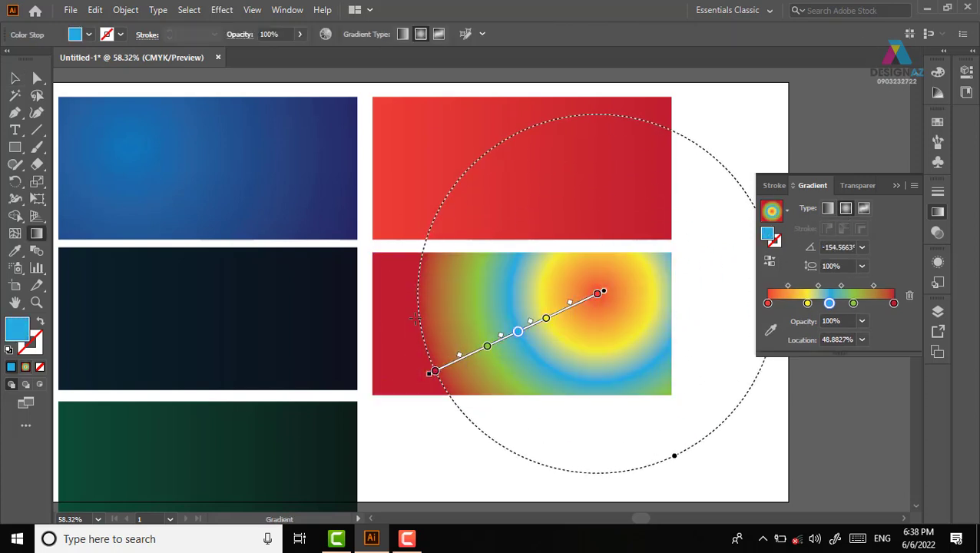
left_click_drag(525, 317, 525, 354)
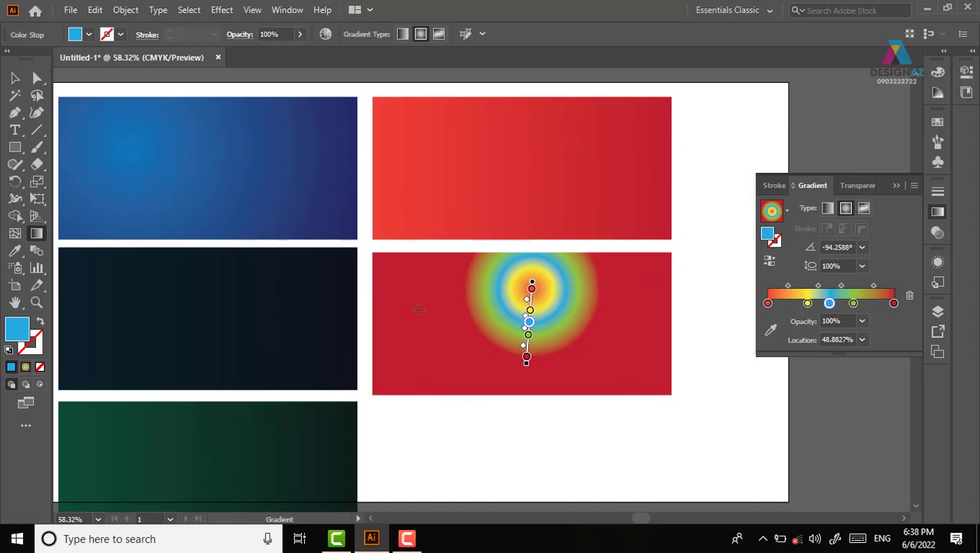
mouse_move(407, 283)
left_mouse_down()
mouse_move(572, 357)
mouse_move(721, 377)
left_mouse_up()
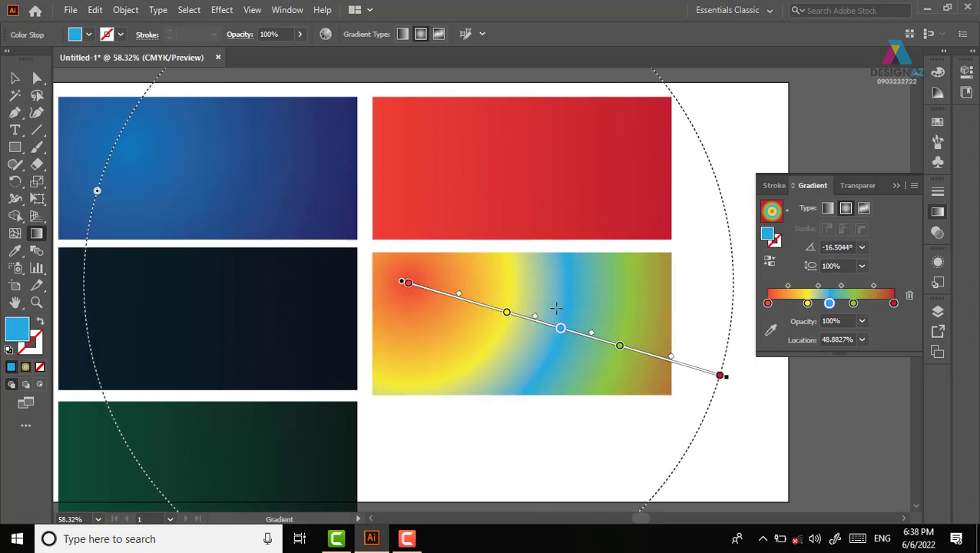
left_click_drag(541, 308, 714, 338)
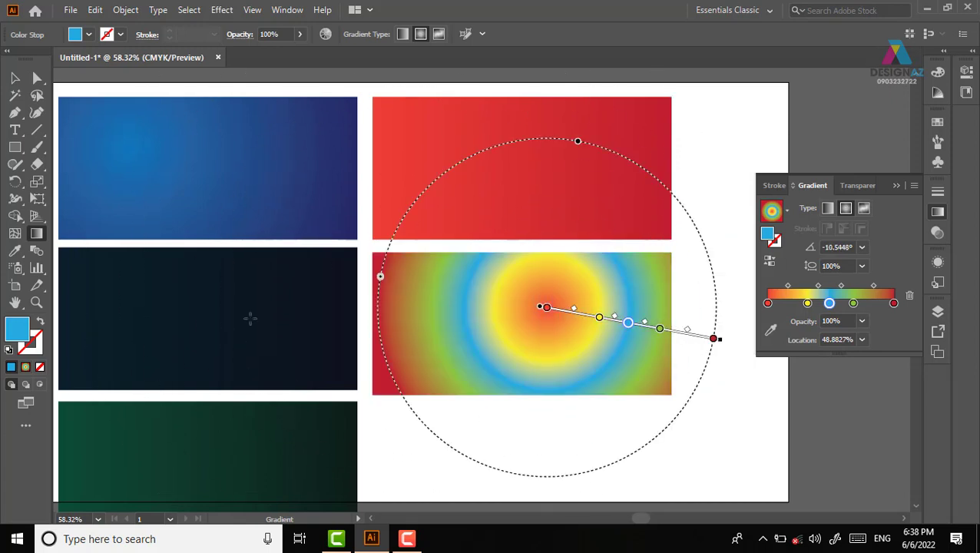
left_click(16, 78)
left_click(597, 429)
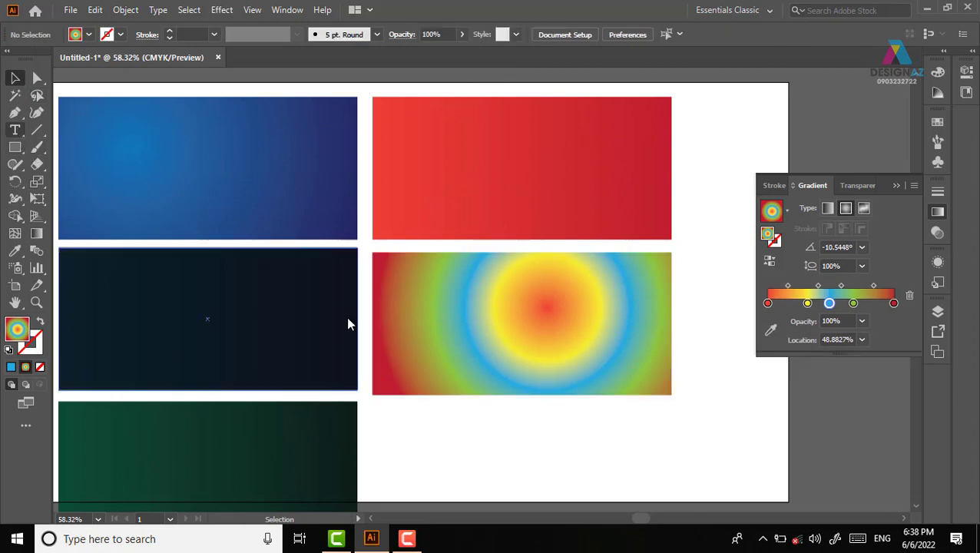
- Place Lorem ipsum text over the rainbow rectangle, enlarge it, and set the font to Eras Bold ITC
left_click(487, 418)
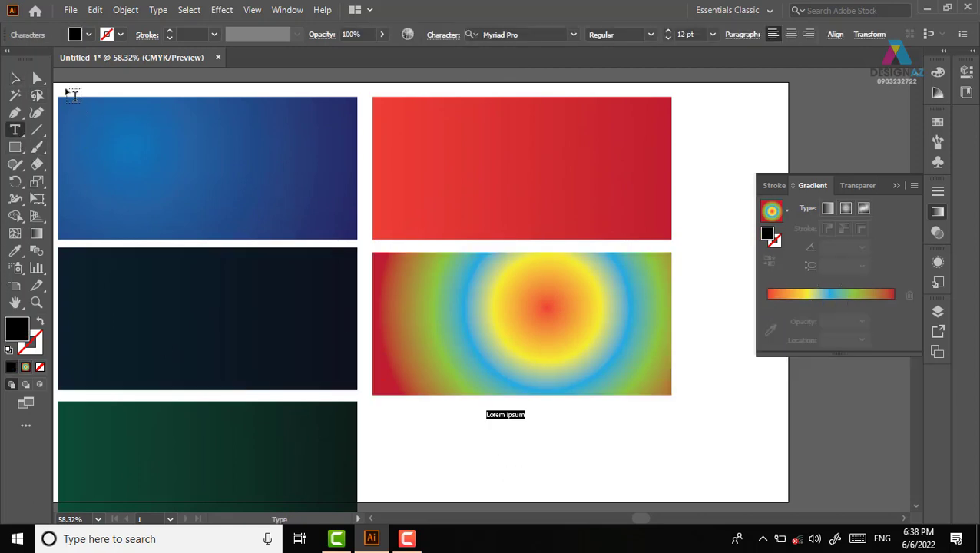
left_click(21, 83)
left_click_drag(527, 409, 682, 380)
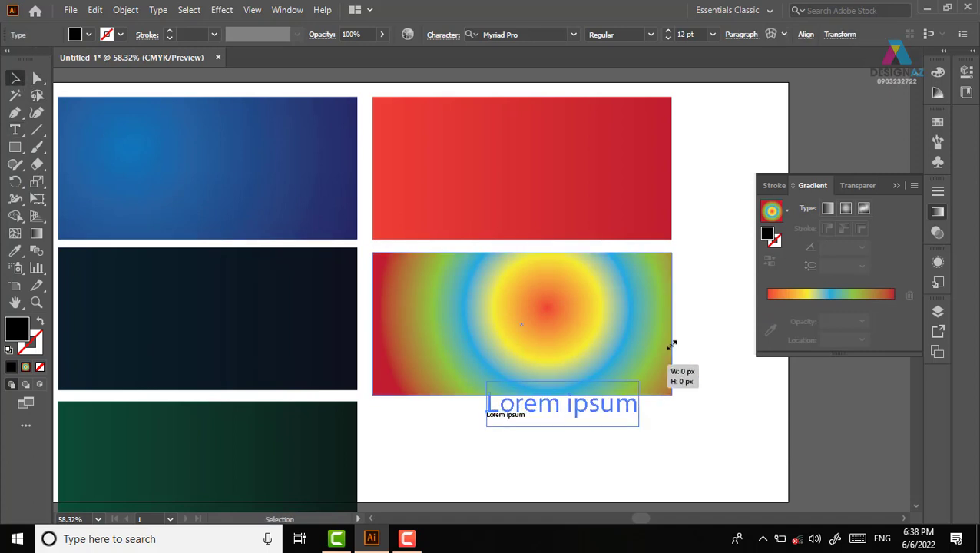
left_click_drag(607, 405, 555, 331)
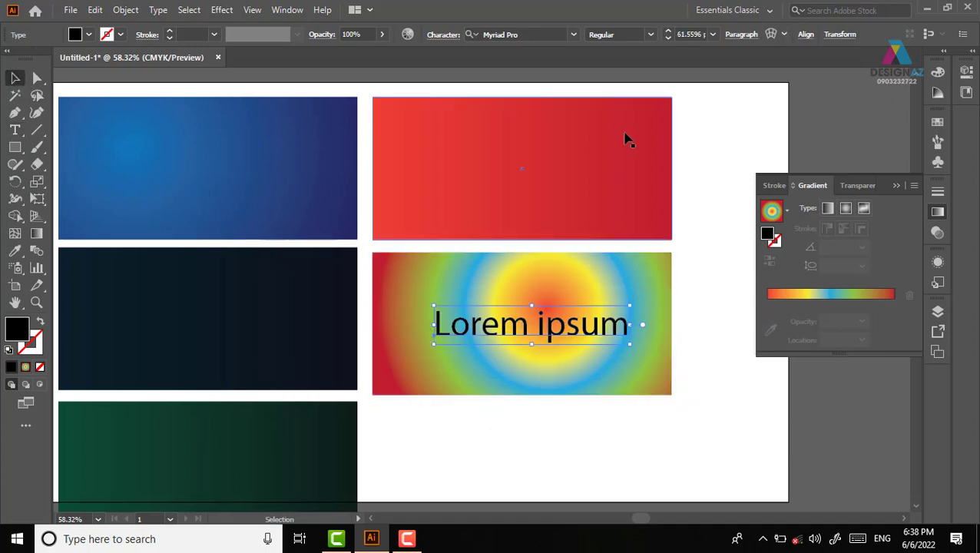
left_click(573, 34)
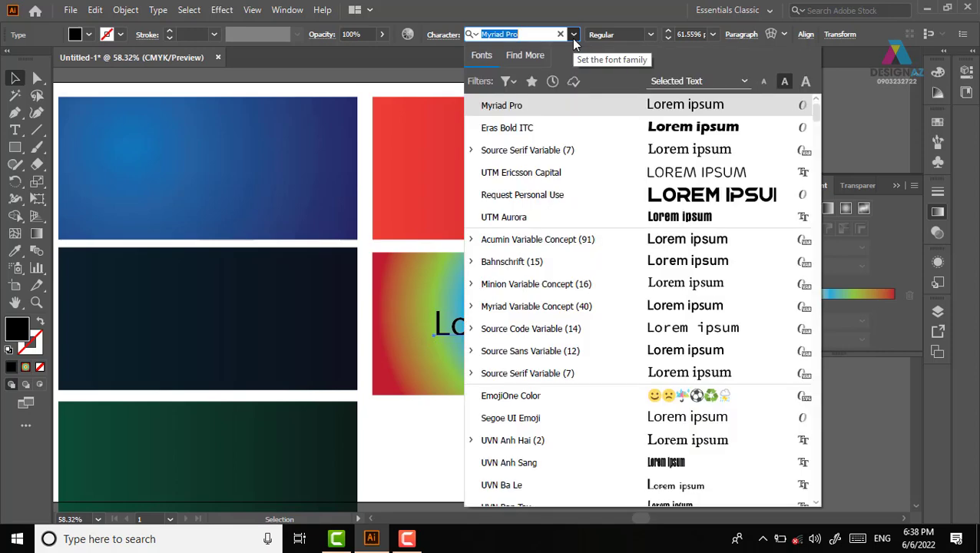
left_click(598, 127)
left_click_drag(566, 337, 549, 315)
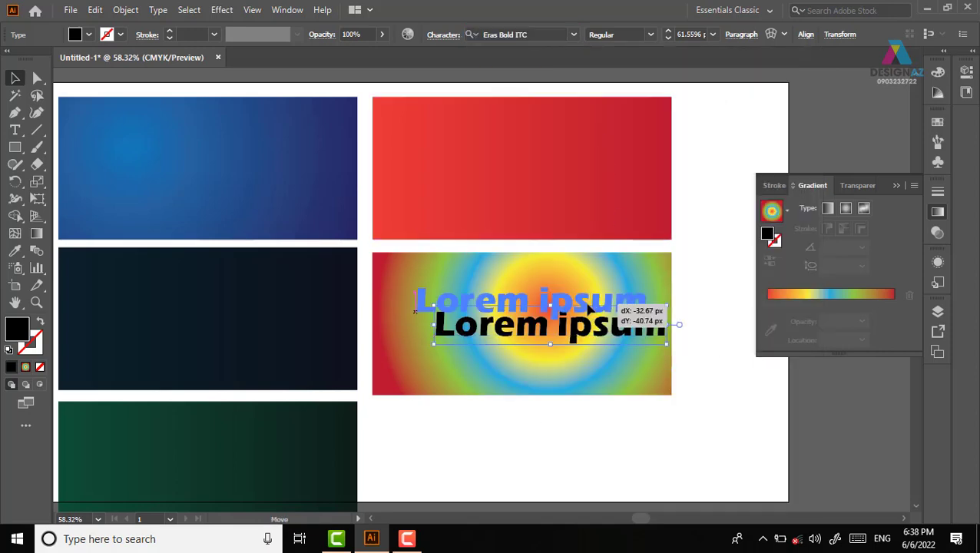
- Delete 'ipsum', enlarge 'Lorem' to about 117.93 pt, and select it with the rectangle
double_click(547, 315)
key("ctrl+a")
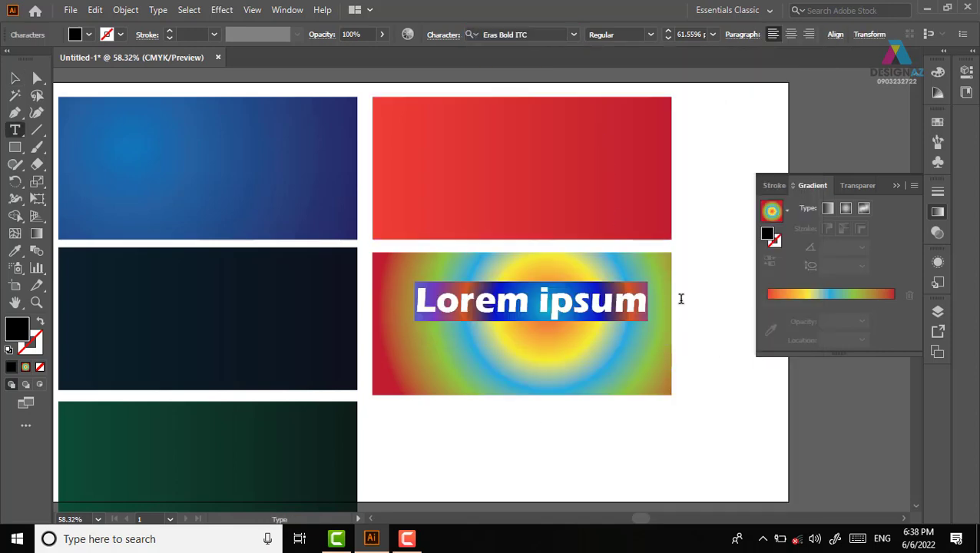
left_click_drag(540, 301, 699, 296)
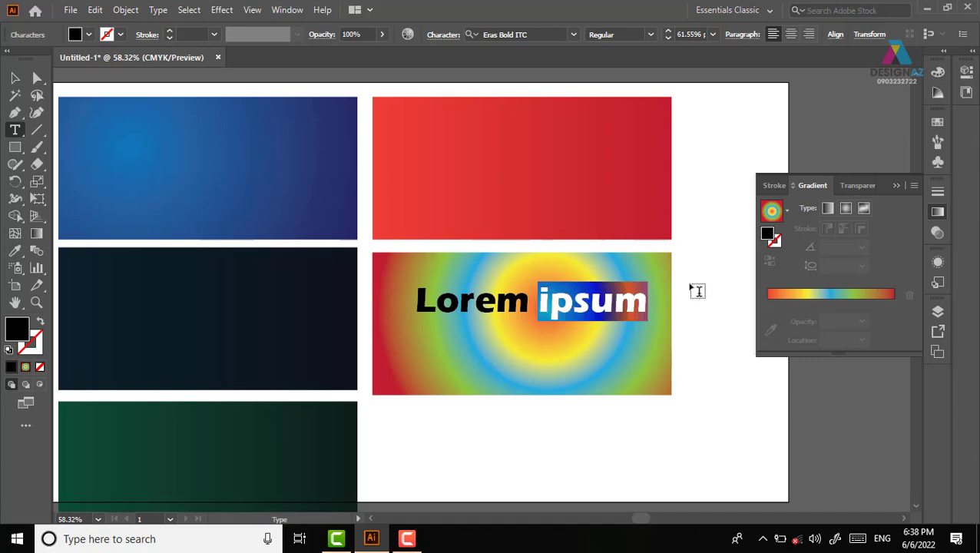
key("BackSpace")
left_click(14, 77)
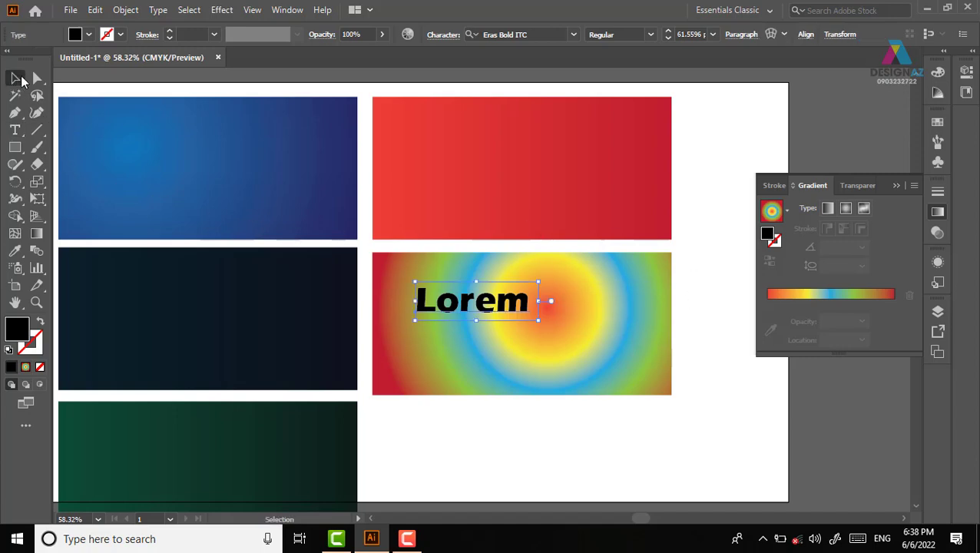
left_click_drag(538, 320, 652, 355)
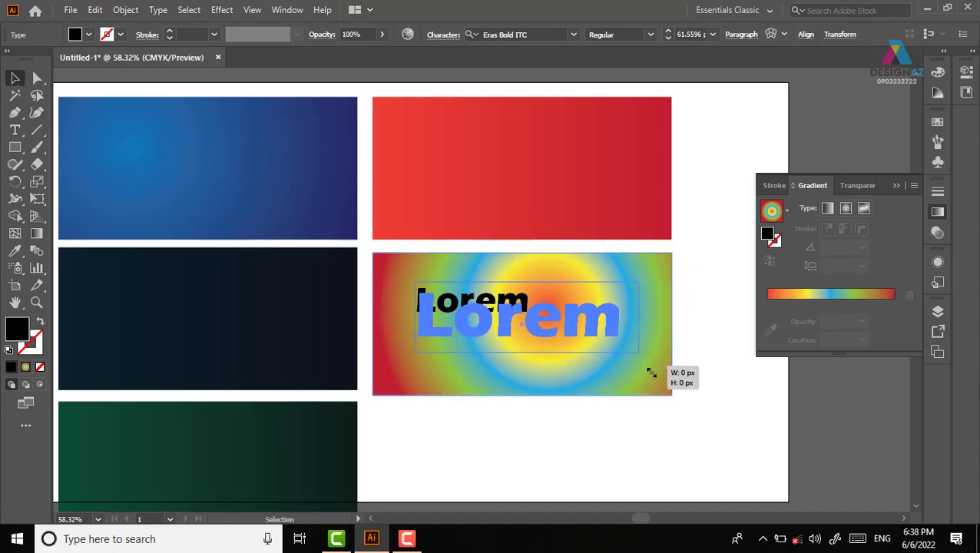
left_click_drag(559, 332, 560, 324)
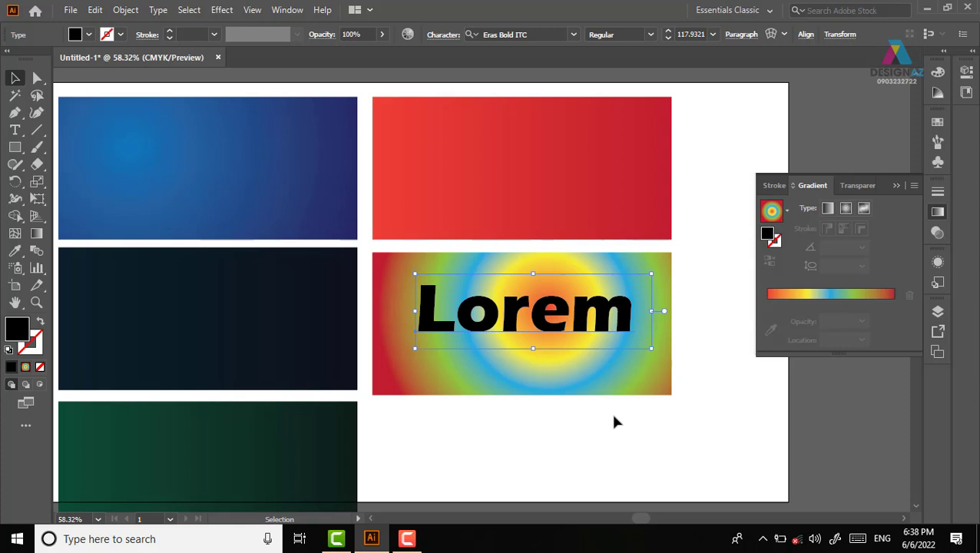
left_click_drag(618, 453, 566, 338)
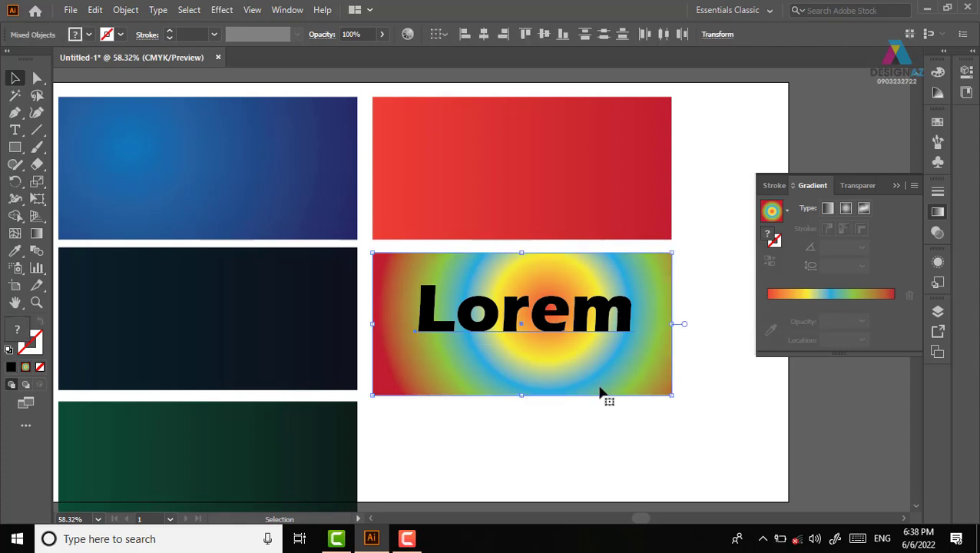
- Clip the rainbow gradient to the Lorem letters with Ctrl+7, then deselect
key("ctrl+7")
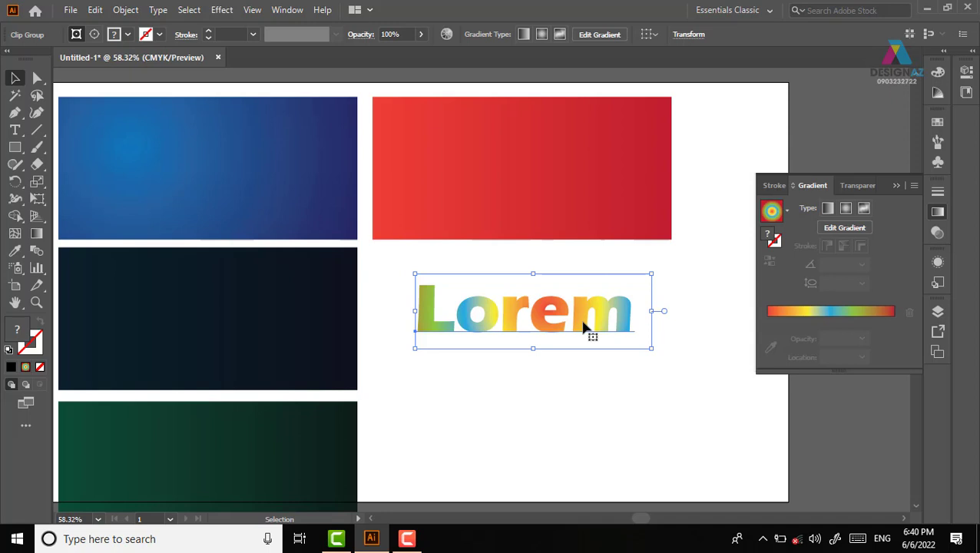
left_click(612, 393)
mouse_move(523, 448)
left_mouse_down()
mouse_move(521, 356)
mouse_move(506, 337)
left_mouse_up()
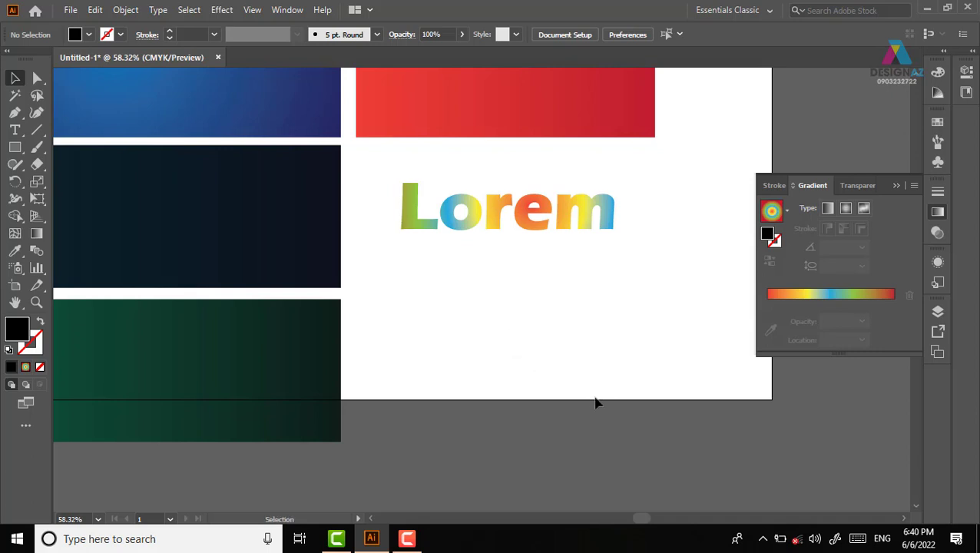
- Move all the gradient rectangles and the rainbow Lorem text onto the pasteboard beside the artboard
key("ctrl+0")
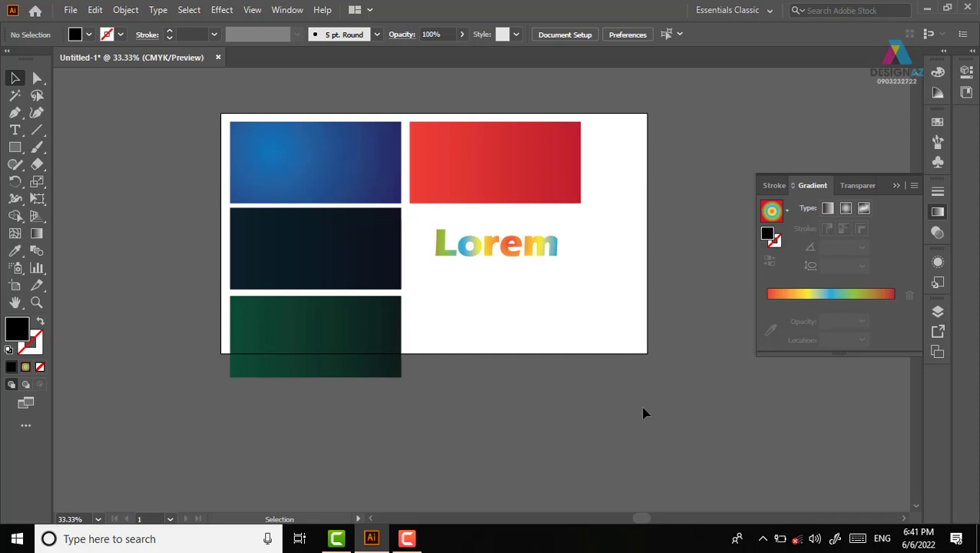
key("ctrl+minus")
key("ctrl+minus")
key("ctrl+minus")
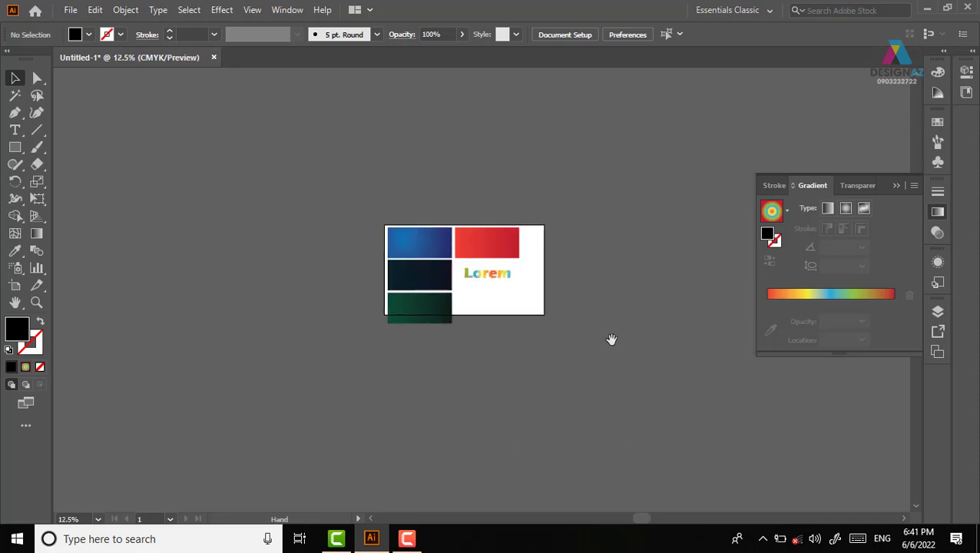
left_click_drag(610, 340, 414, 346)
left_click_drag(184, 221, 376, 371)
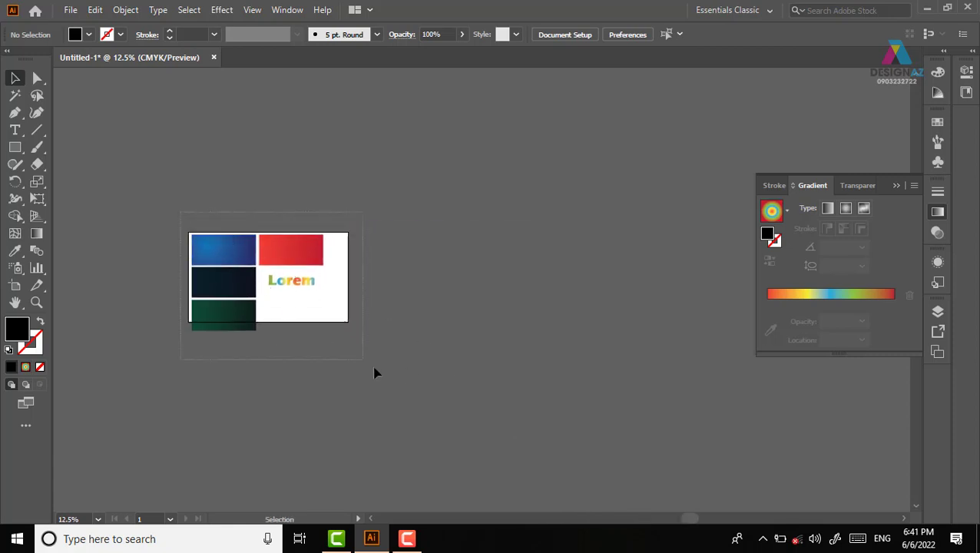
left_click_drag(265, 263, 498, 183)
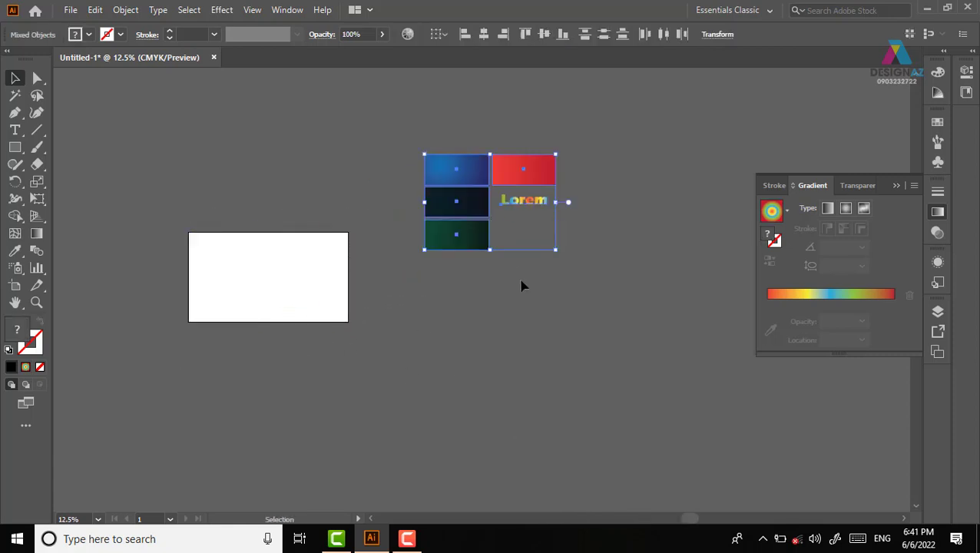
left_click(521, 285)
left_click_drag(618, 274, 528, 279)
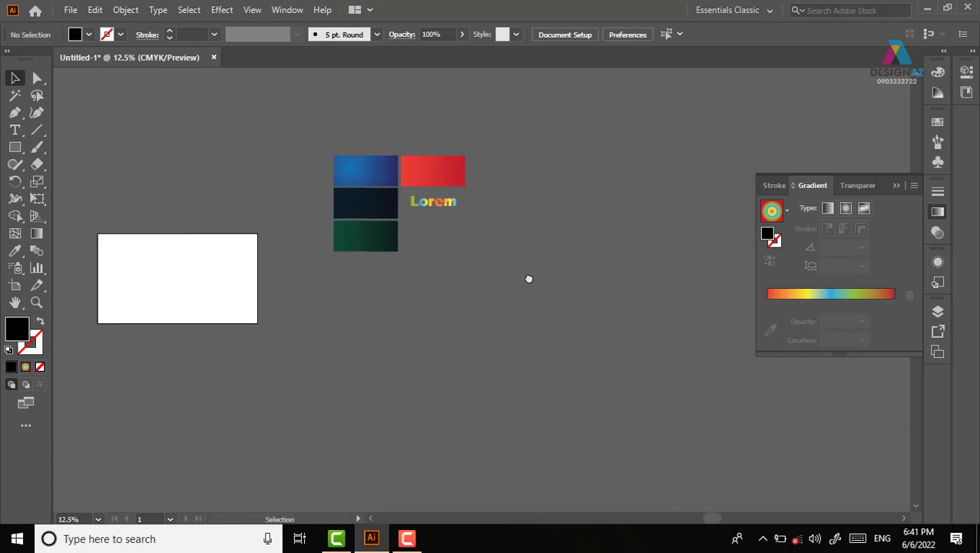
key("ctrl+equal")
key("ctrl+equal")
mouse_move(444, 260)
left_mouse_down()
mouse_move(431, 377)
mouse_move(449, 438)
left_mouse_up()
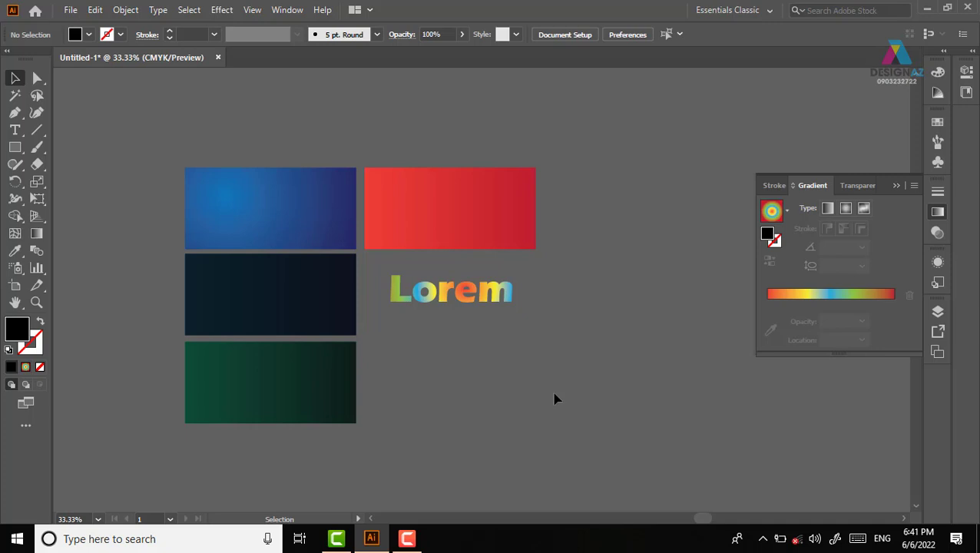
- Switch the right-side dock from the Gradient panel to the Swatches panel
left_click(937, 122)
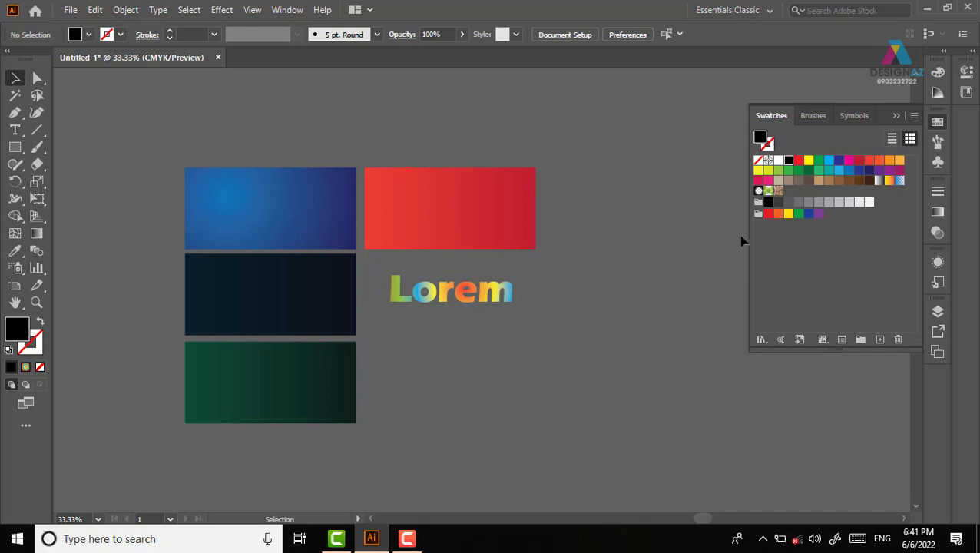
- Open the Brights gradient swatch library and enlarge it away from the Lorem text
left_click(765, 343)
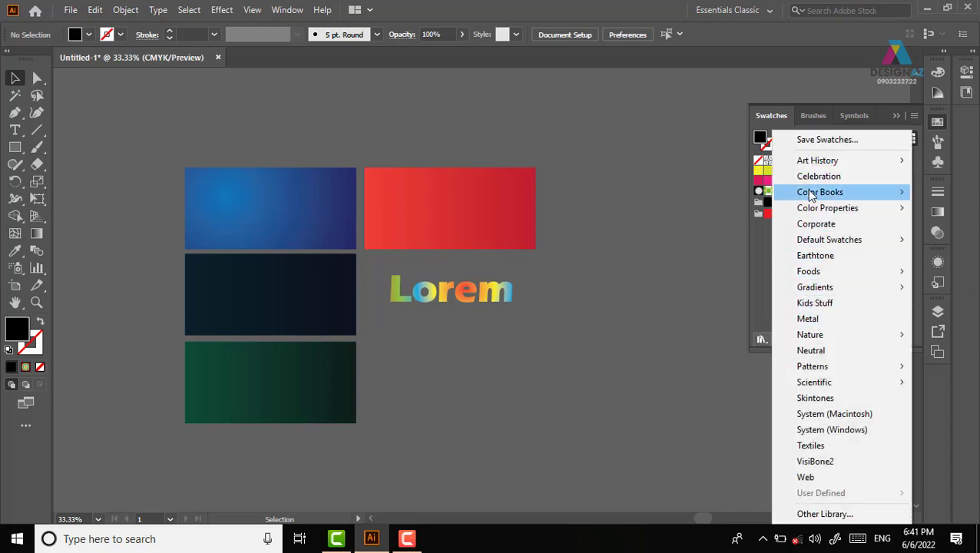
mouse_move(816, 288)
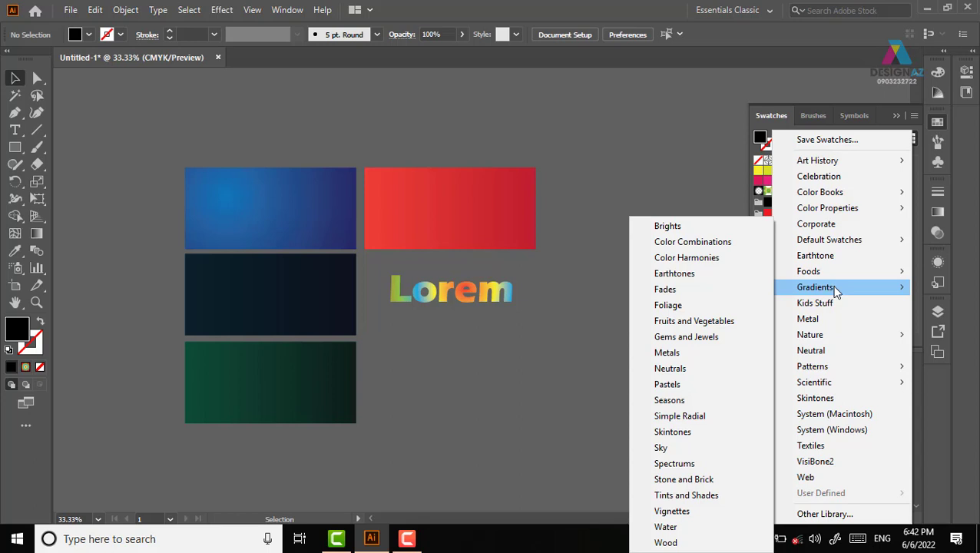
left_click(691, 227)
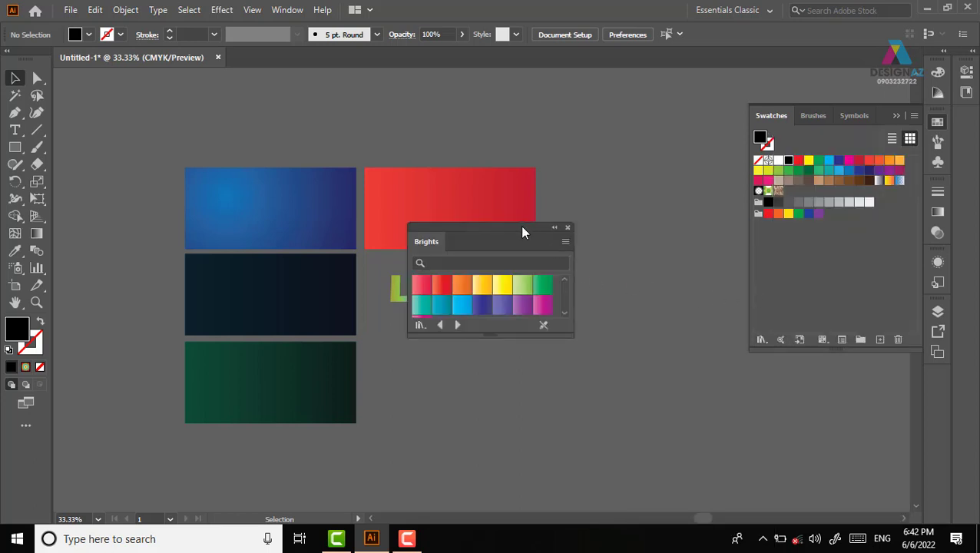
left_click_drag(523, 232, 640, 102)
left_click_drag(644, 209, 681, 332)
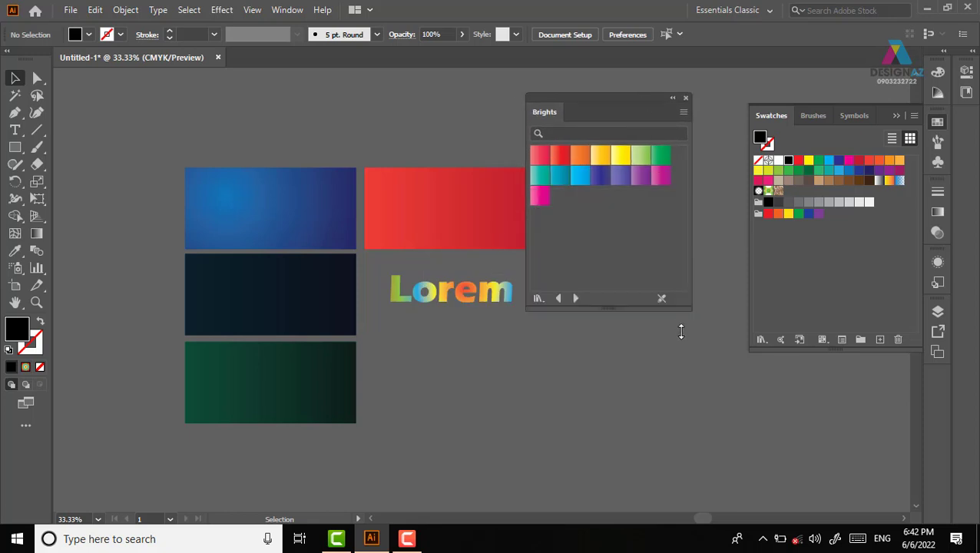
- Try several Brights gradients on the top-right rectangle, settling on orange-to-red
left_click(485, 214)
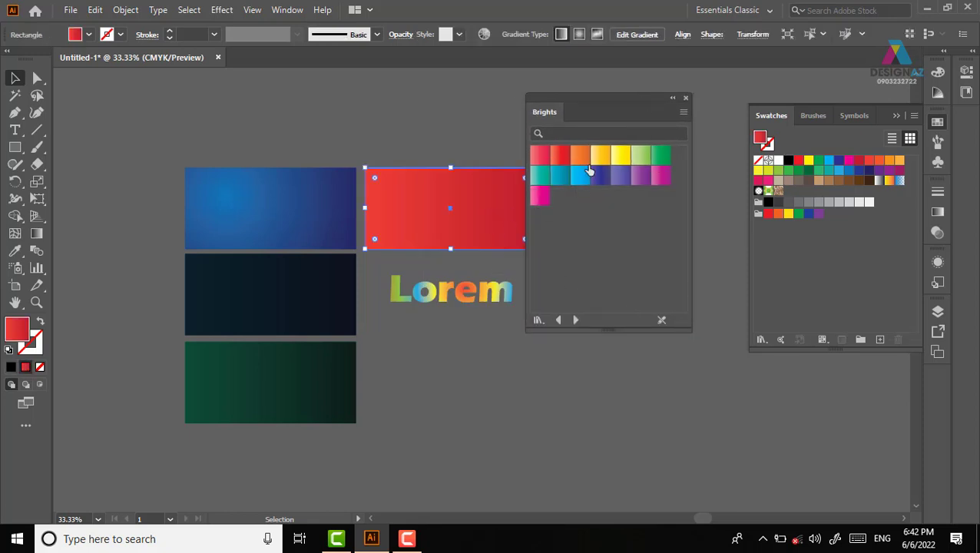
left_click(621, 156)
left_click(654, 160)
left_click(640, 177)
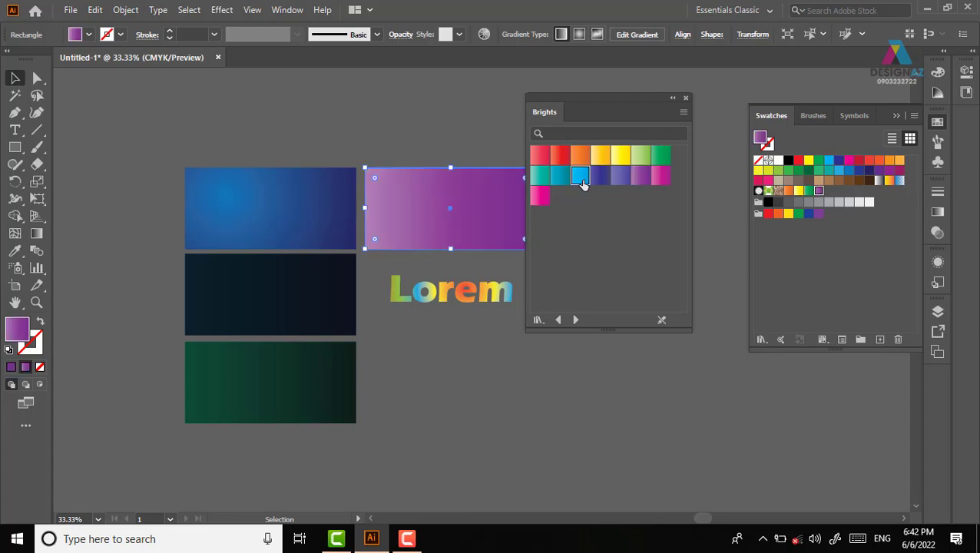
left_click(582, 178)
left_click(540, 171)
left_click(540, 156)
left_click(560, 156)
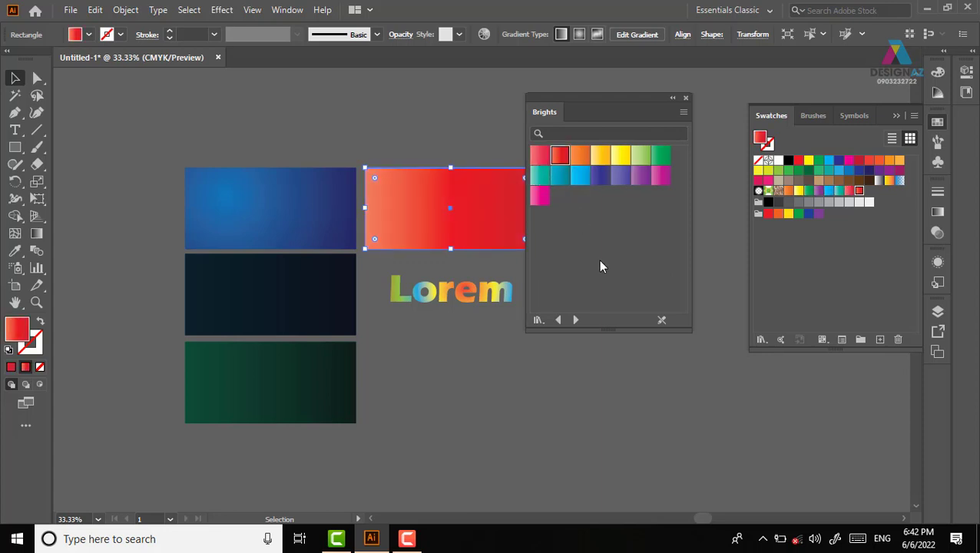
left_click(938, 212)
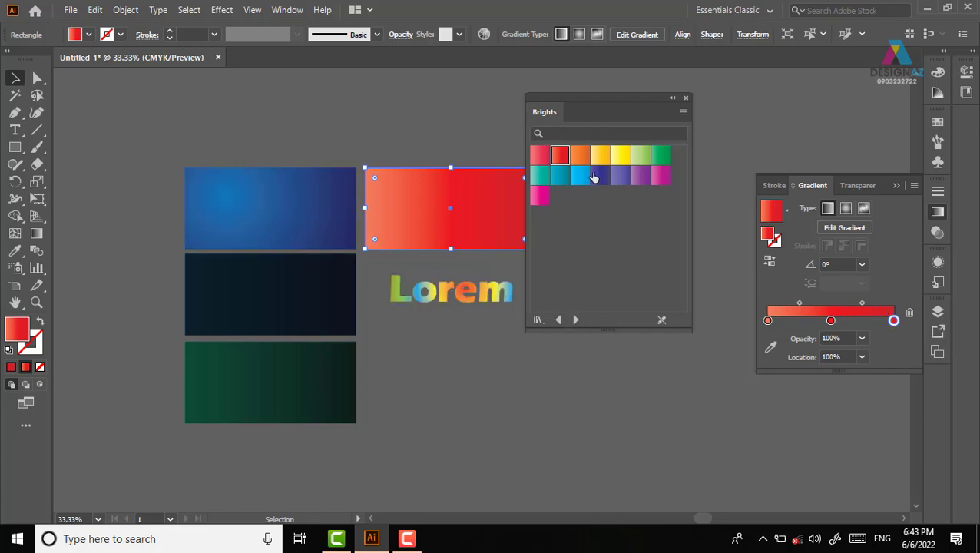
- Load the Color Combinations library and apply its Orange, Purple, Red gradient to the top-right rectangle
left_click(577, 319)
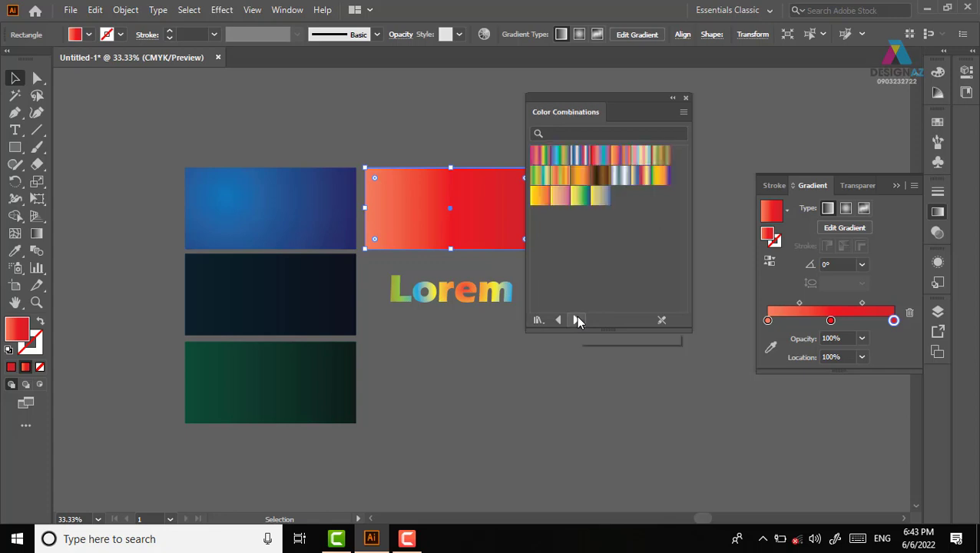
left_click(560, 156)
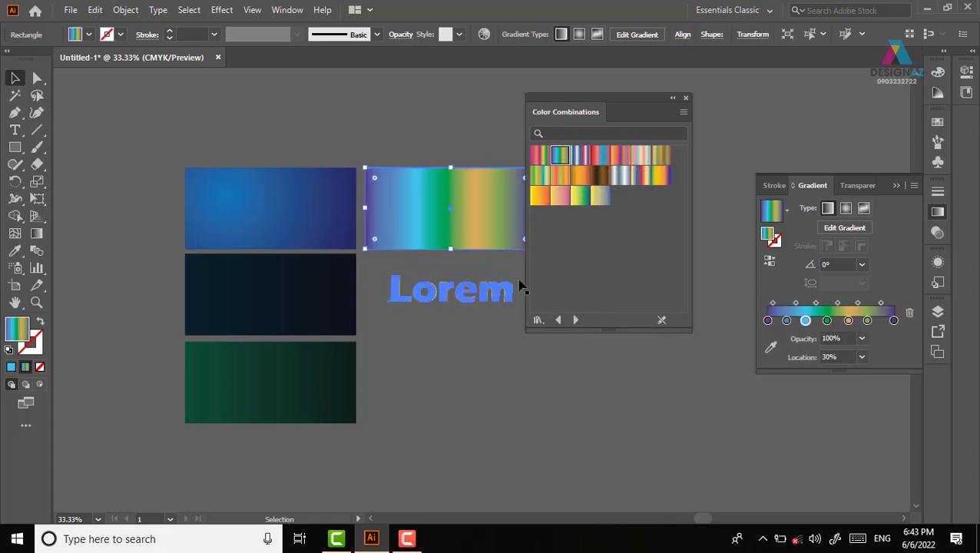
left_click(539, 156)
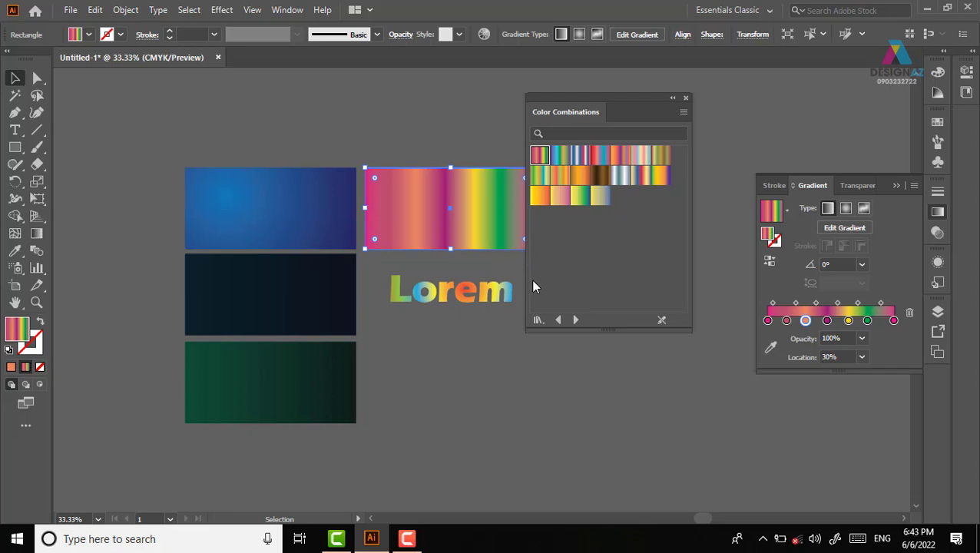
left_click(642, 158)
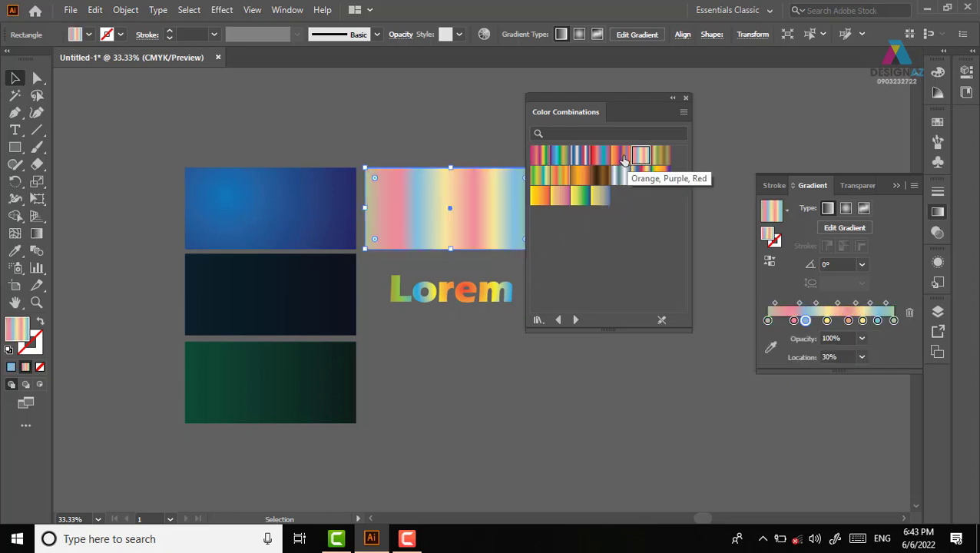
left_click(619, 158)
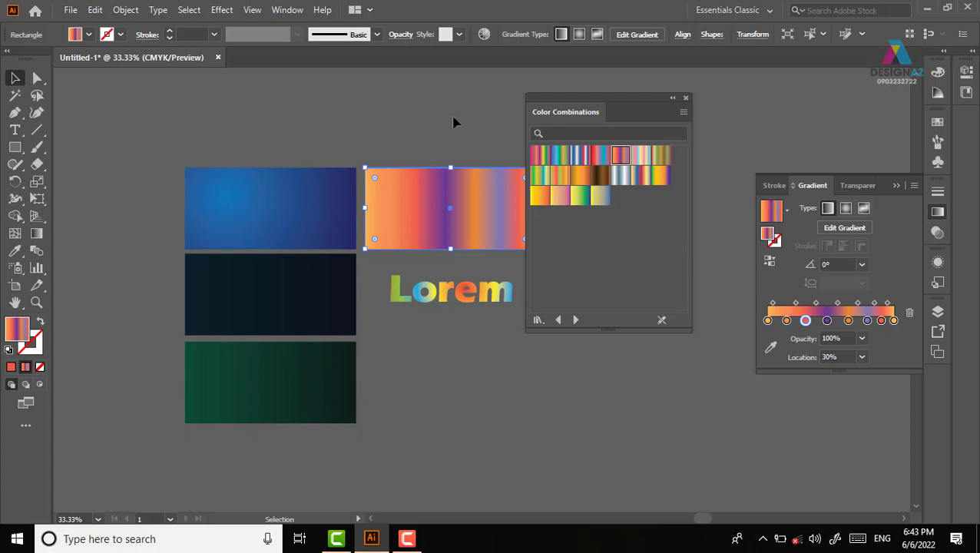
- Try orange, green-yellow, orange-blue-orange and red-to-green gradients on the top-right rectangle
left_click(465, 149)
left_click(482, 227)
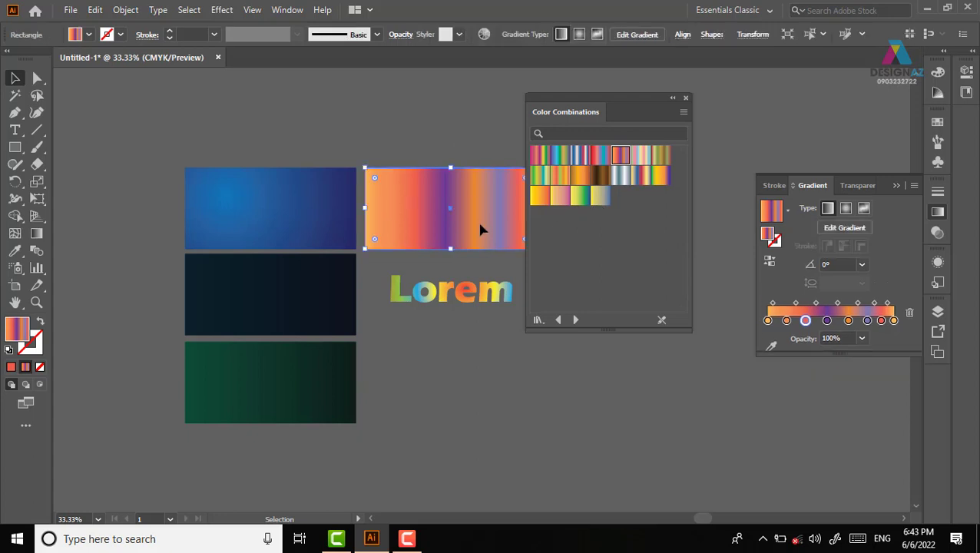
left_click(577, 178)
left_click(540, 178)
left_click(577, 320)
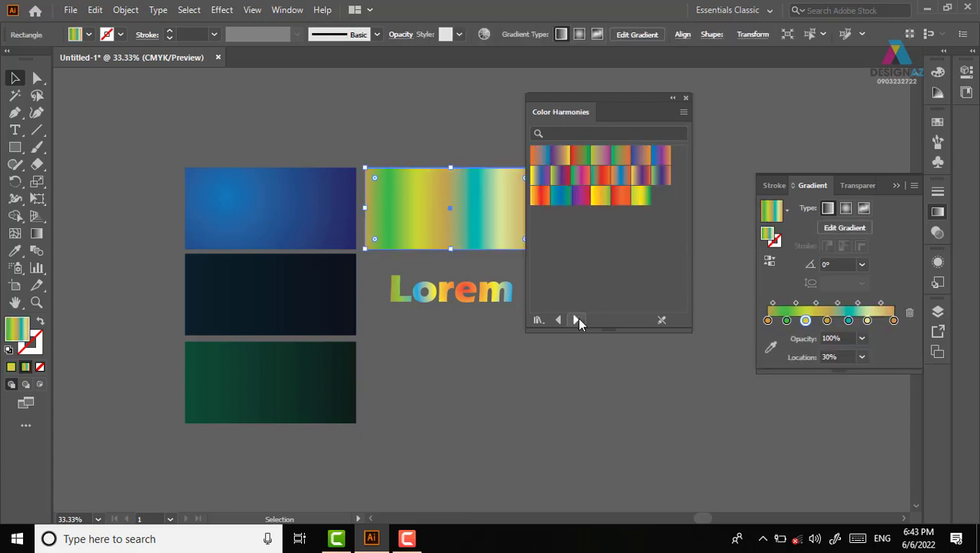
left_click(622, 175)
left_click(580, 196)
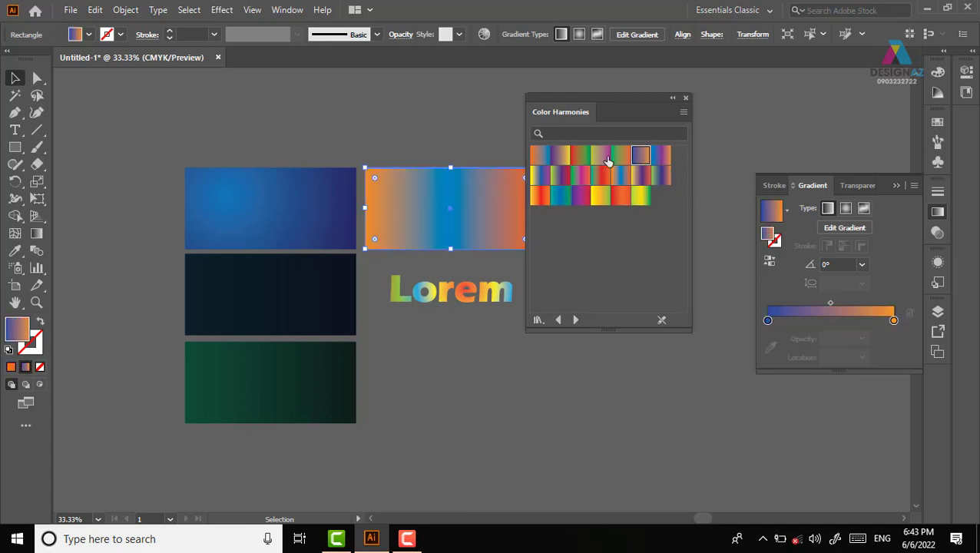
left_click(580, 155)
- Browse the gradient libraries to Metals and fill the rectangle with a silver metal gradient
left_click(576, 320)
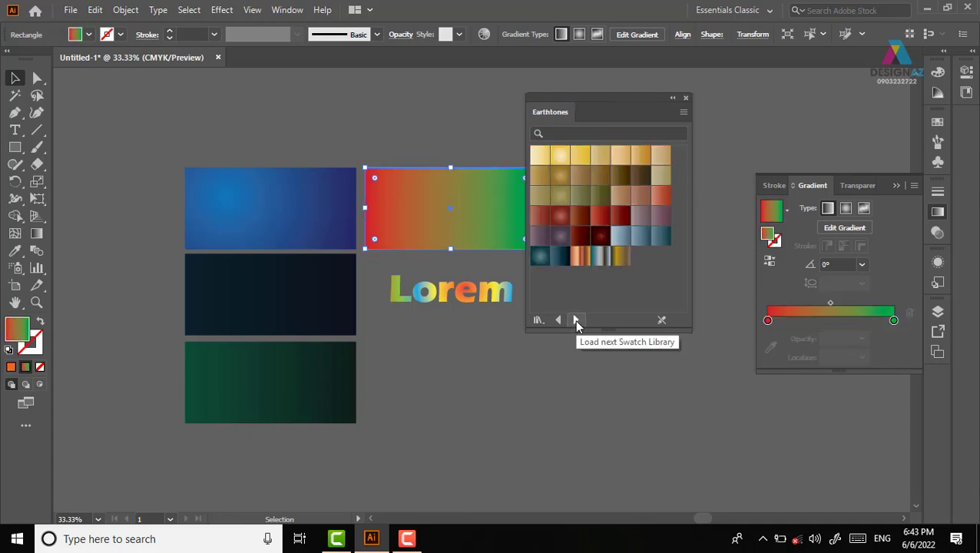
left_click(576, 320)
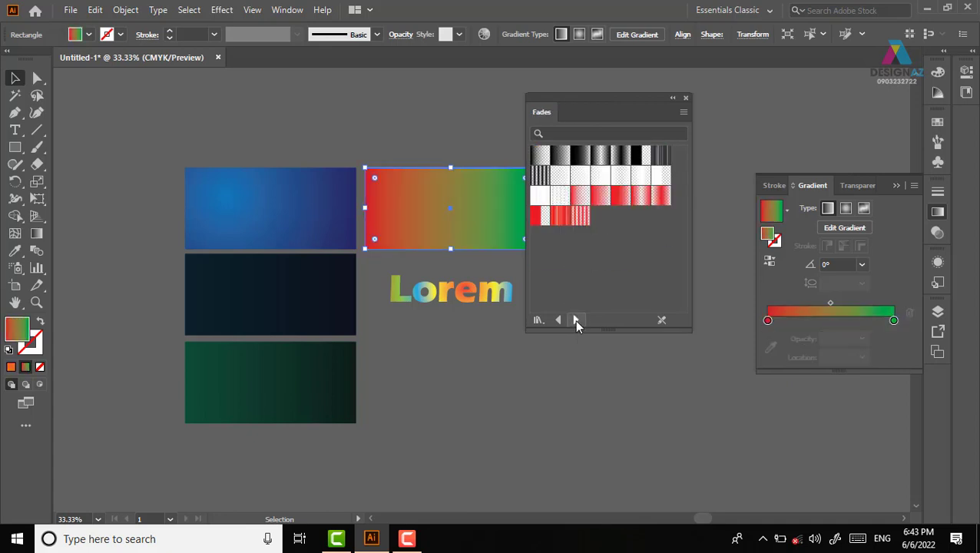
left_click(576, 319)
left_click(576, 320)
left_click(576, 319)
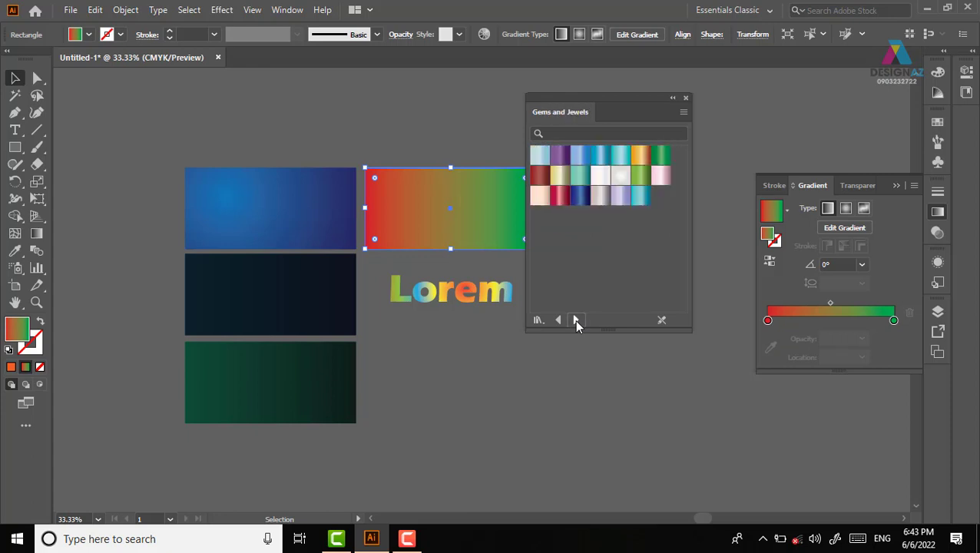
left_click(576, 319)
left_click(576, 320)
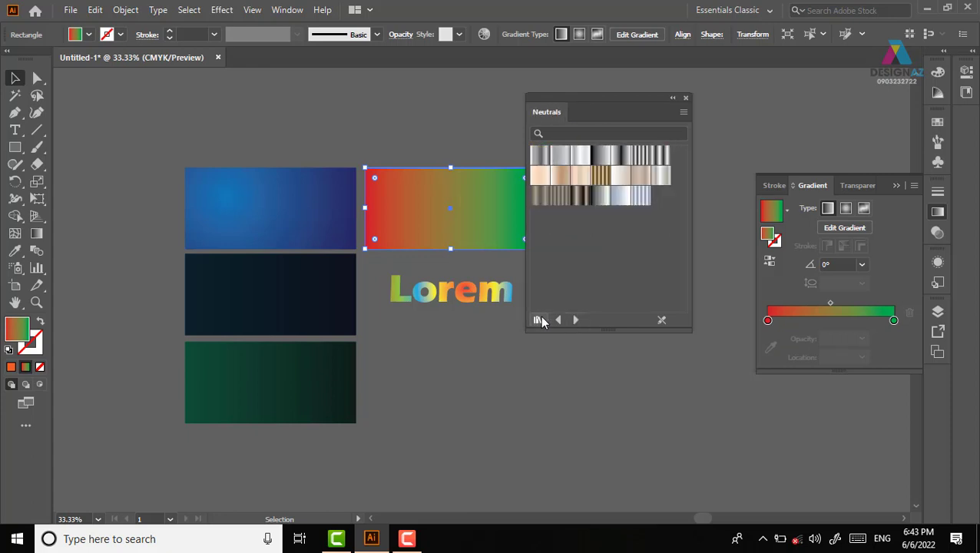
left_click(558, 320)
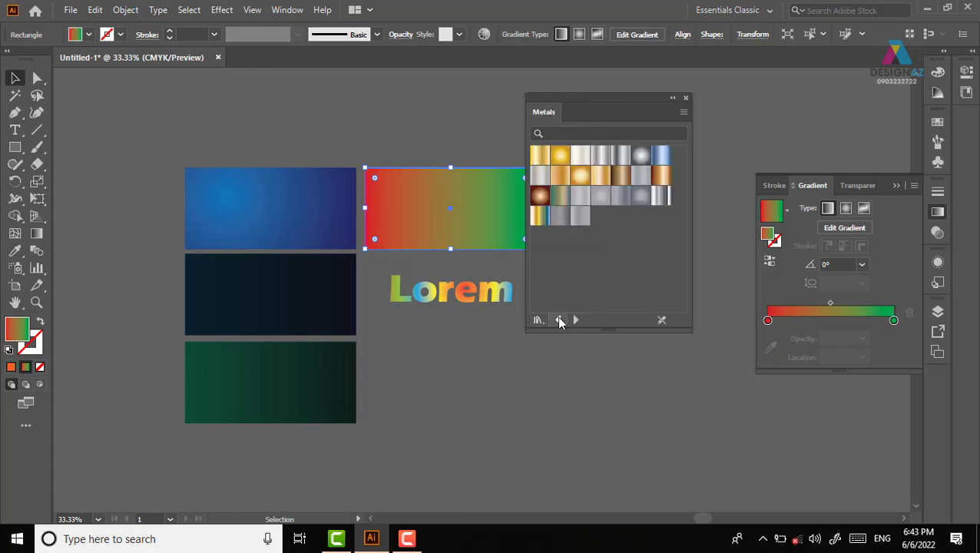
left_click(599, 174)
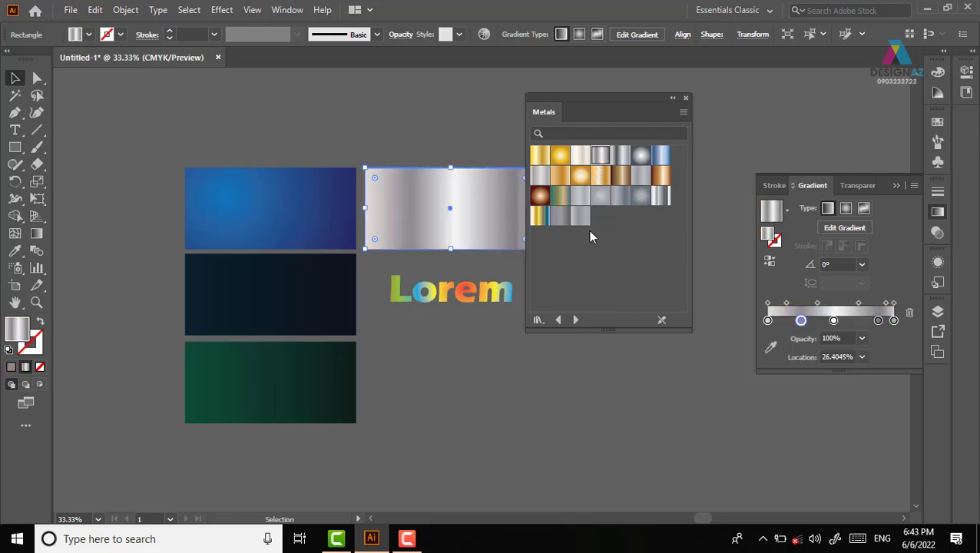
left_click(452, 143)
left_click_drag(471, 275, 314, 275)
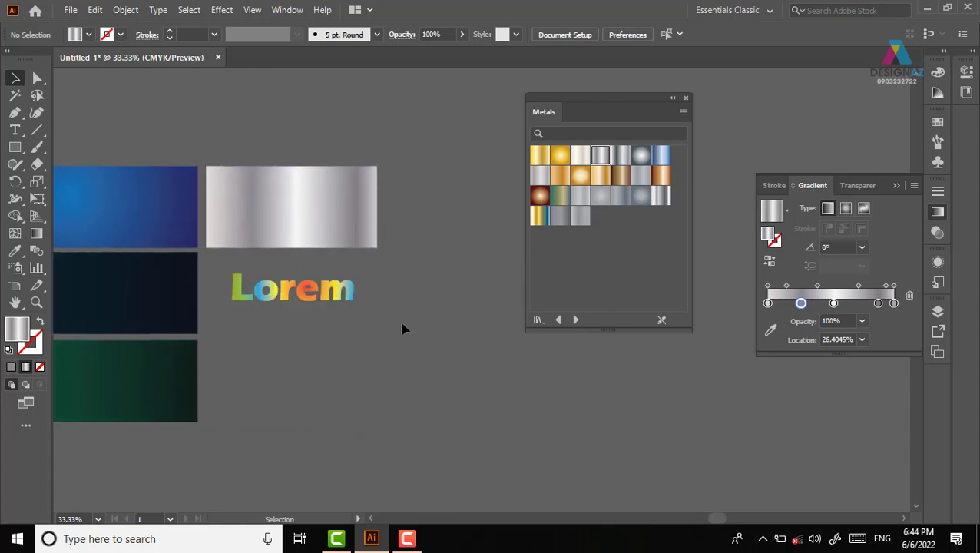
- Search Local Disk D for 'log' and open logo.ai from the logo DT dừa folder
key("ctrl")
key("ctrl+o")
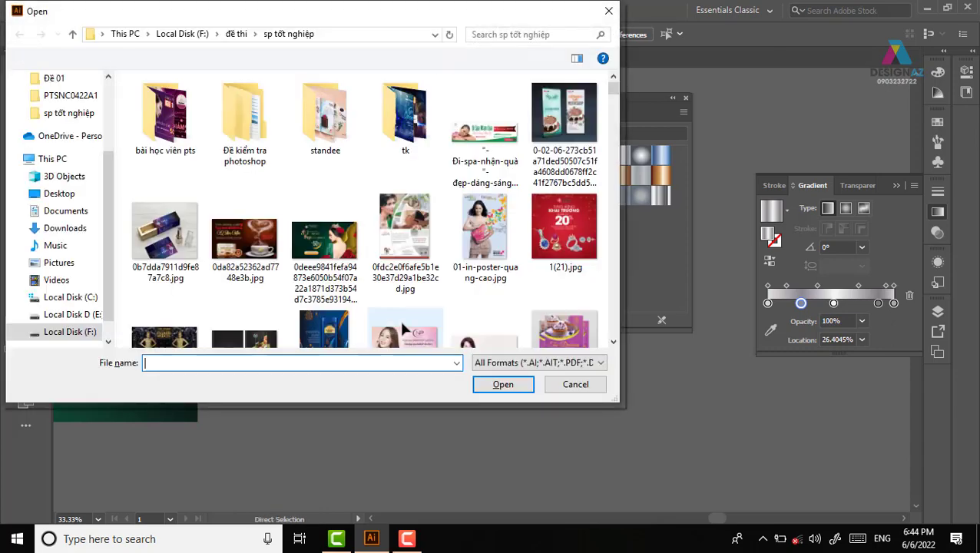
left_click(99, 316)
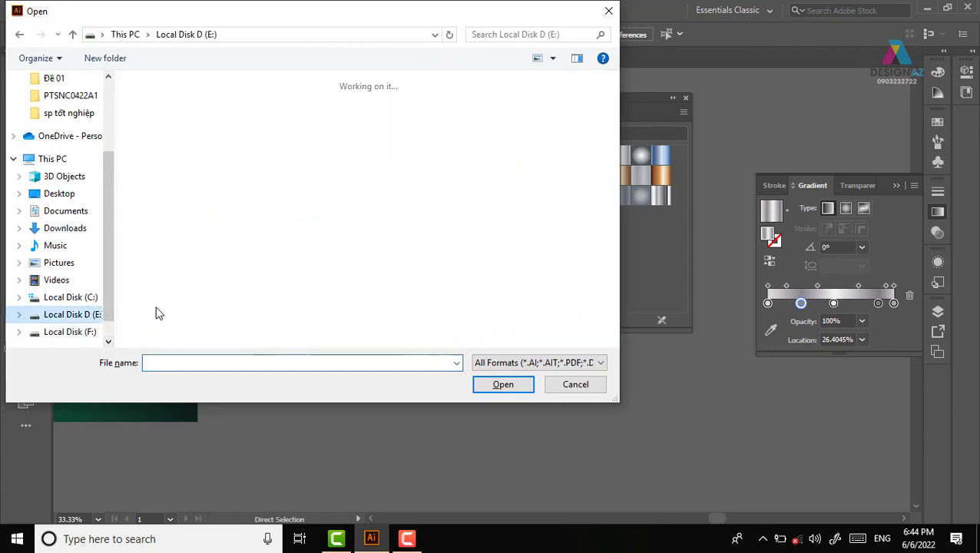
left_click(540, 36)
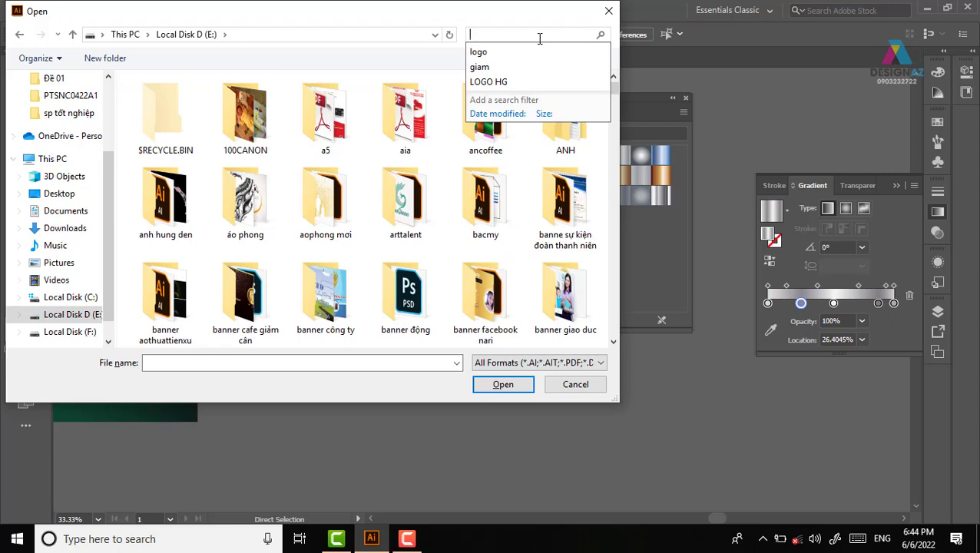
type("logo")
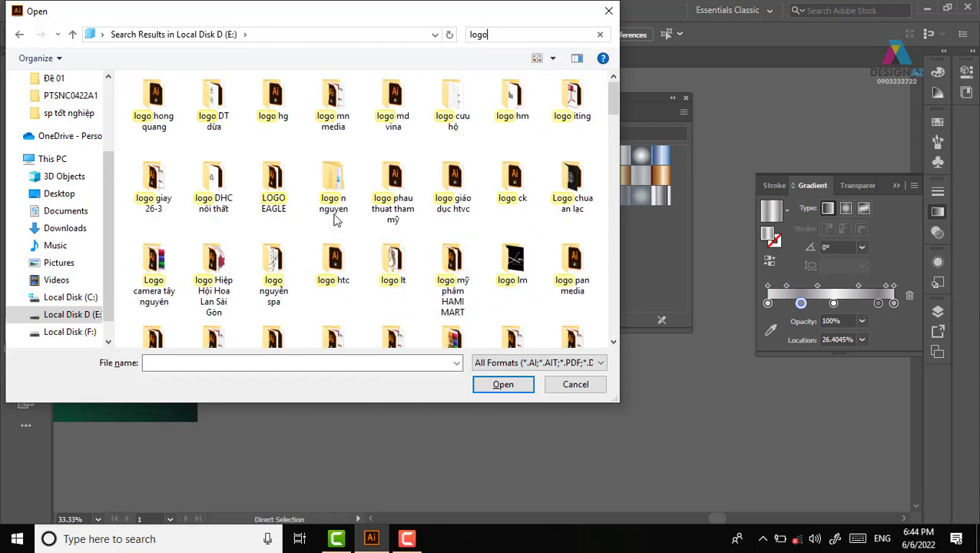
double_click(217, 101)
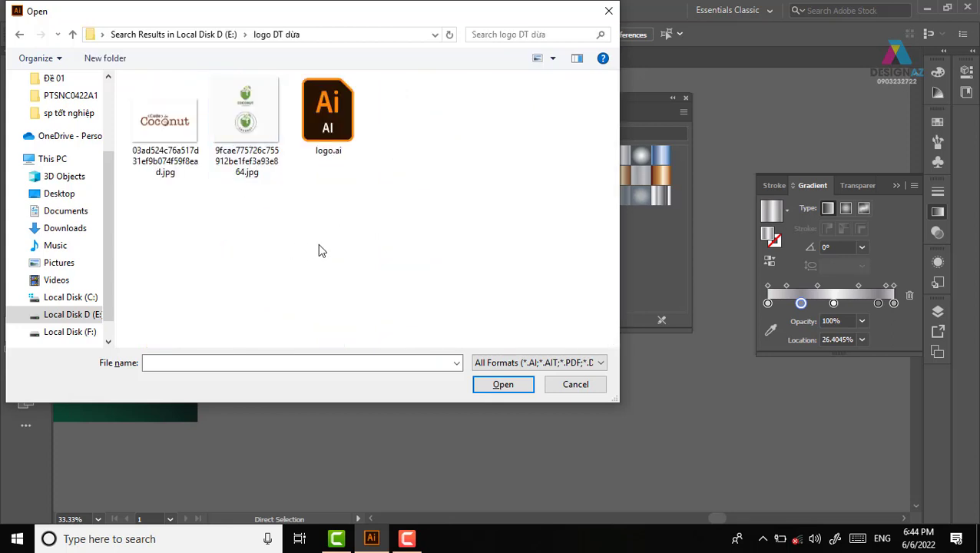
left_click(335, 108)
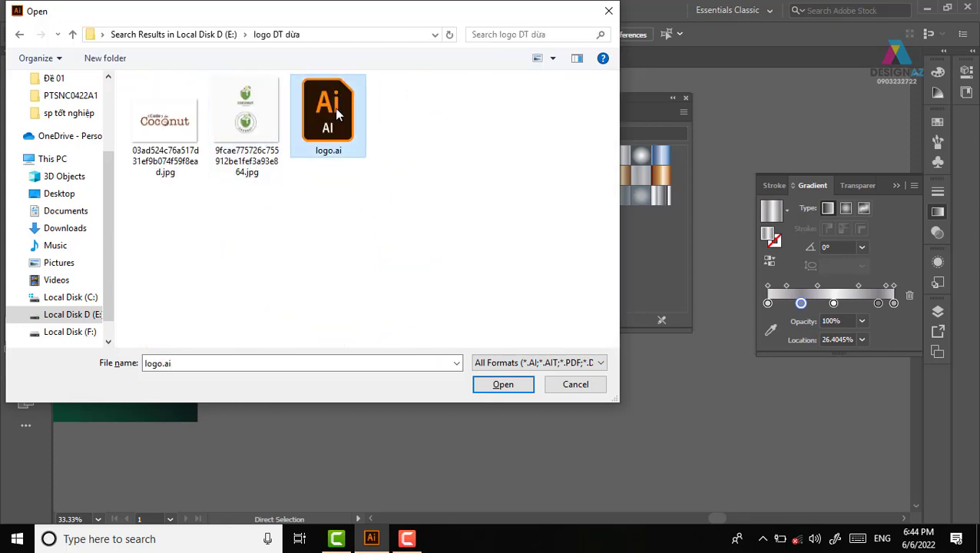
left_click(499, 384)
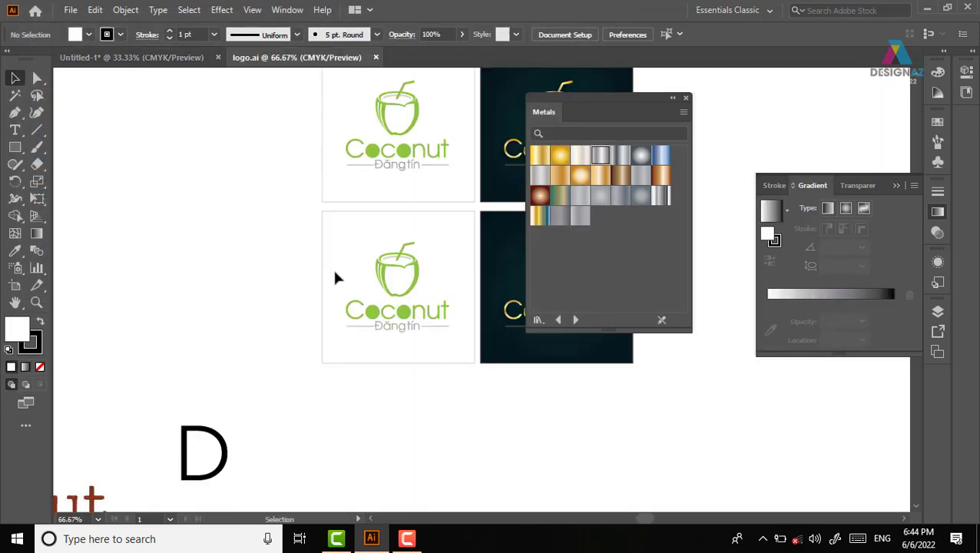
- Zoom in on the white-background Coconut artboard in logo.ai
left_click_drag(392, 190, 140, 284)
key("z")
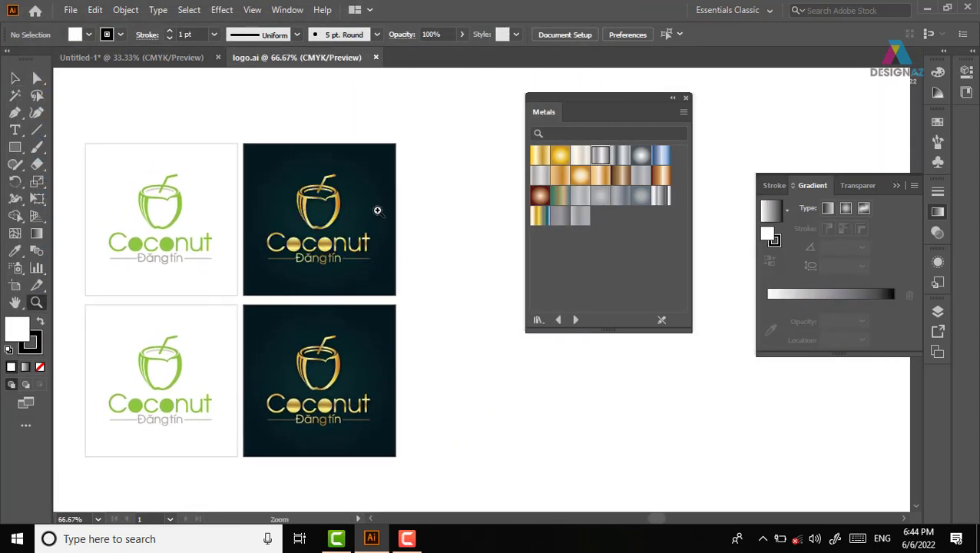
left_click_drag(377, 211, 244, 123)
mouse_move(325, 313)
left_mouse_down()
mouse_move(489, 284)
mouse_move(535, 342)
left_mouse_up()
- Marquee-select and copy the white Coconut logo, then return to Untitled-1
left_click(15, 78)
left_click_drag(91, 163, 194, 227)
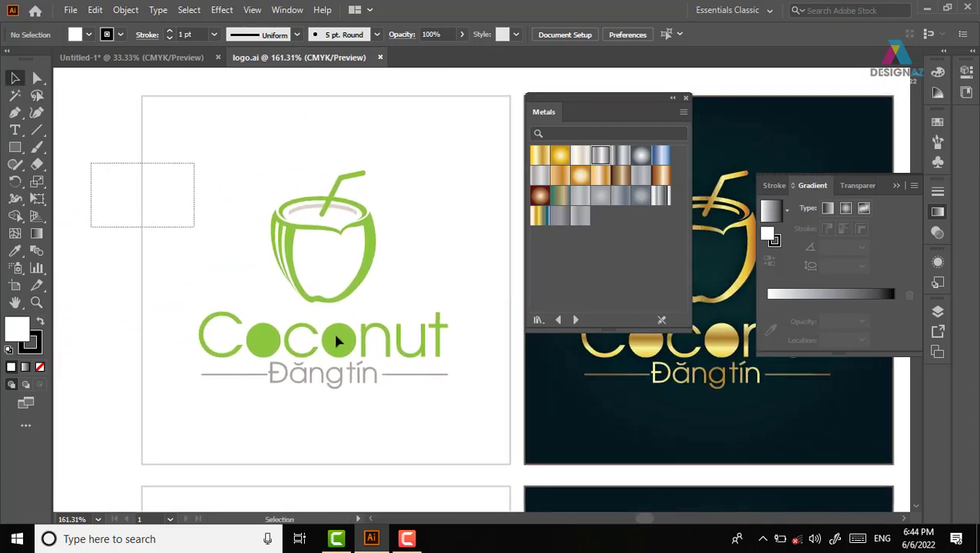
left_click_drag(336, 341, 447, 391)
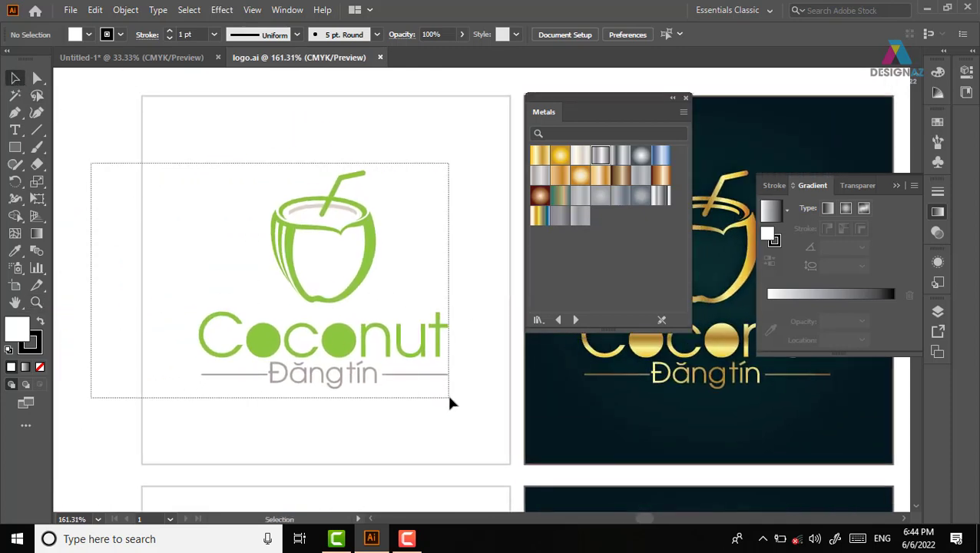
left_click(401, 314)
left_click(131, 57)
- Paste the Coconut logo, scale it up, nudge it right, and select its background rectangle
scroll(430, 330, "down", 2)
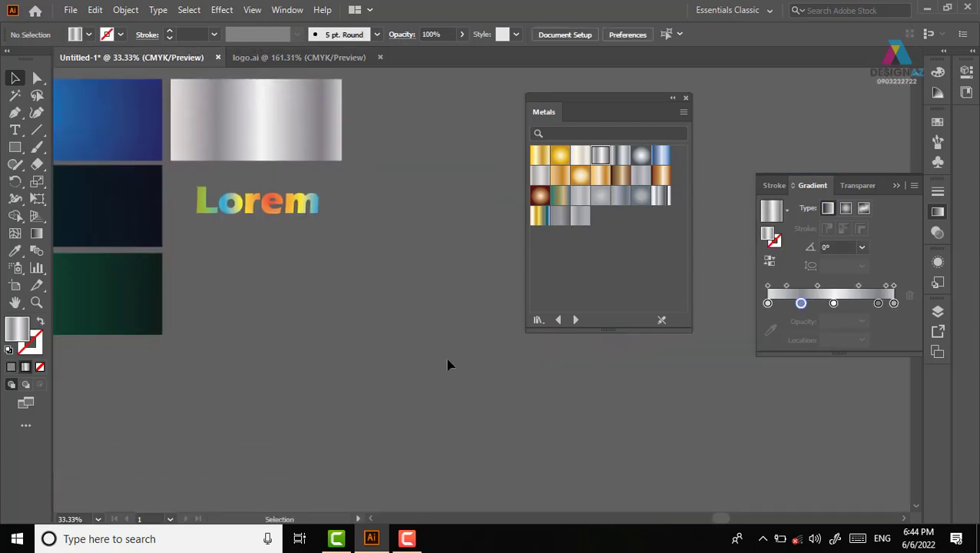
key("ctrl+v")
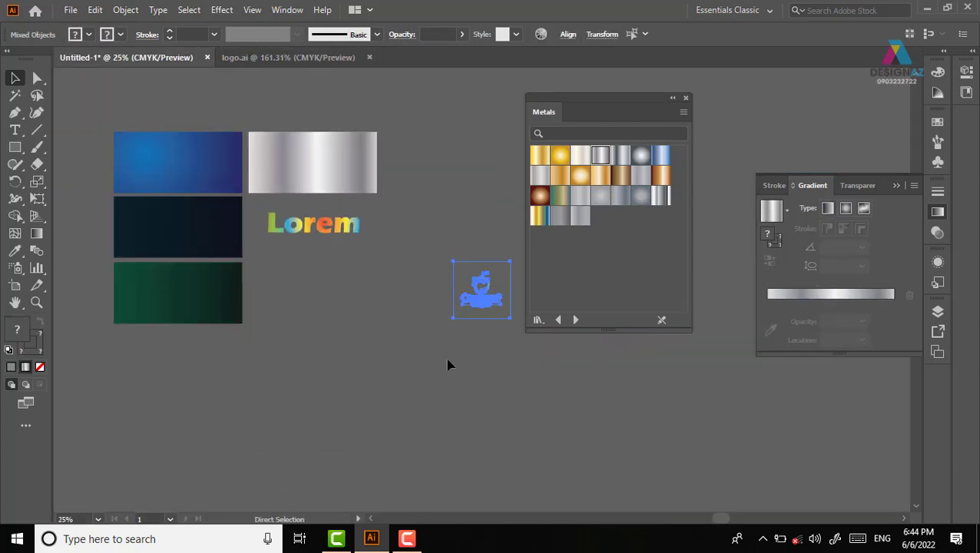
left_click_drag(443, 330, 334, 436)
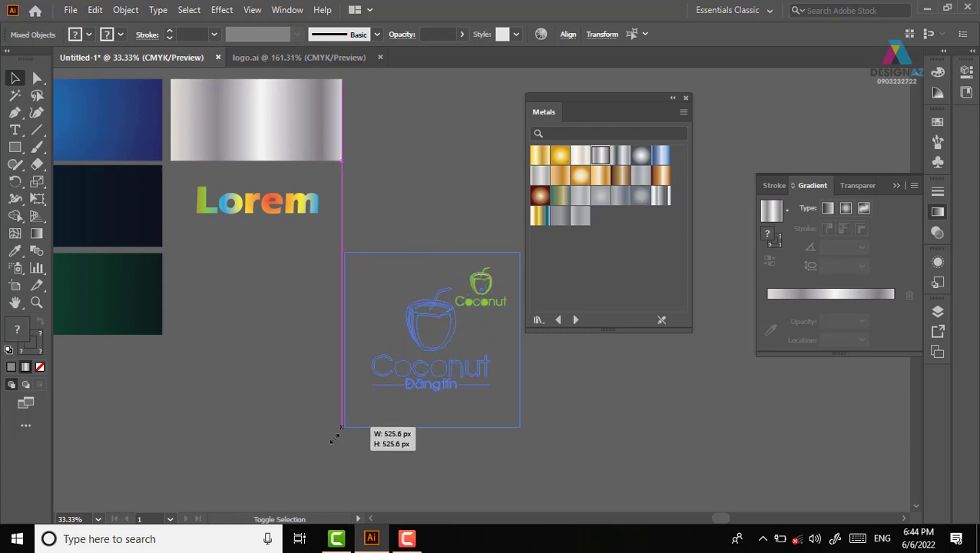
left_click_drag(454, 420, 331, 387)
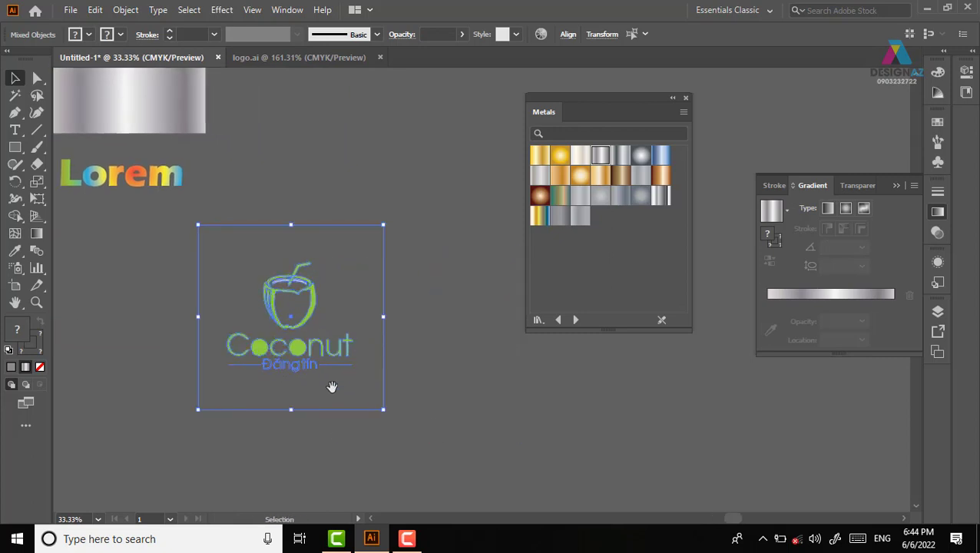
left_click_drag(310, 306, 400, 311)
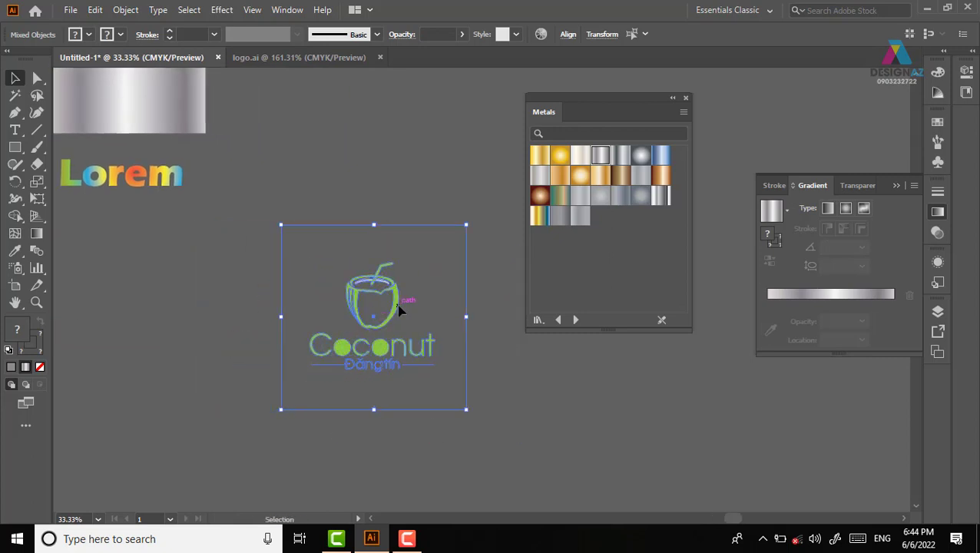
left_click(392, 177)
left_click_drag(447, 198, 490, 259)
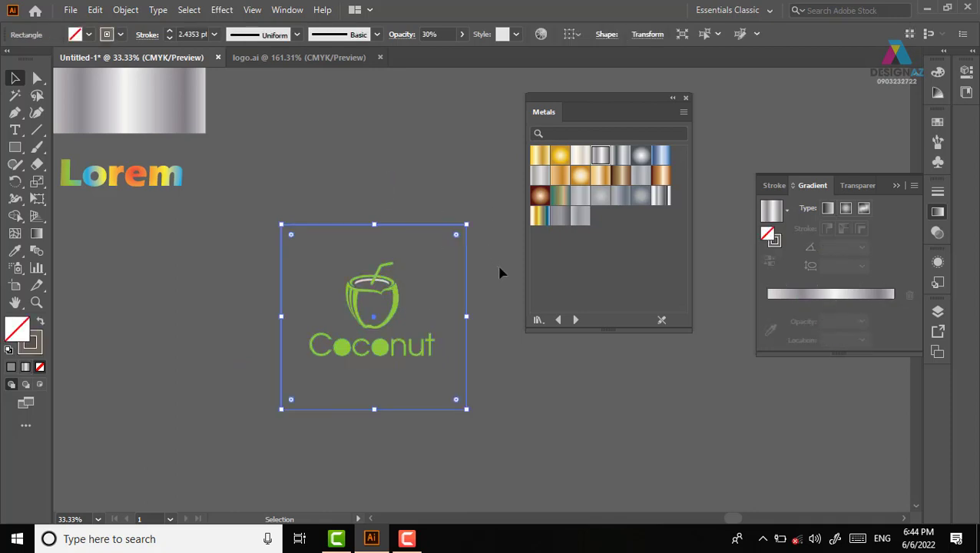
- Fill the logo's background rectangle with the White, Black gradient swatch
left_click(937, 122)
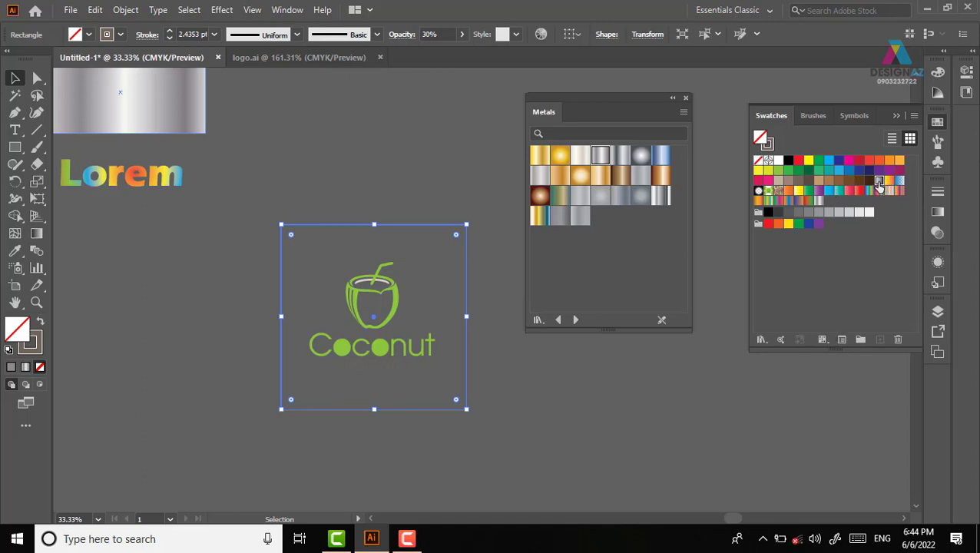
left_click(879, 181)
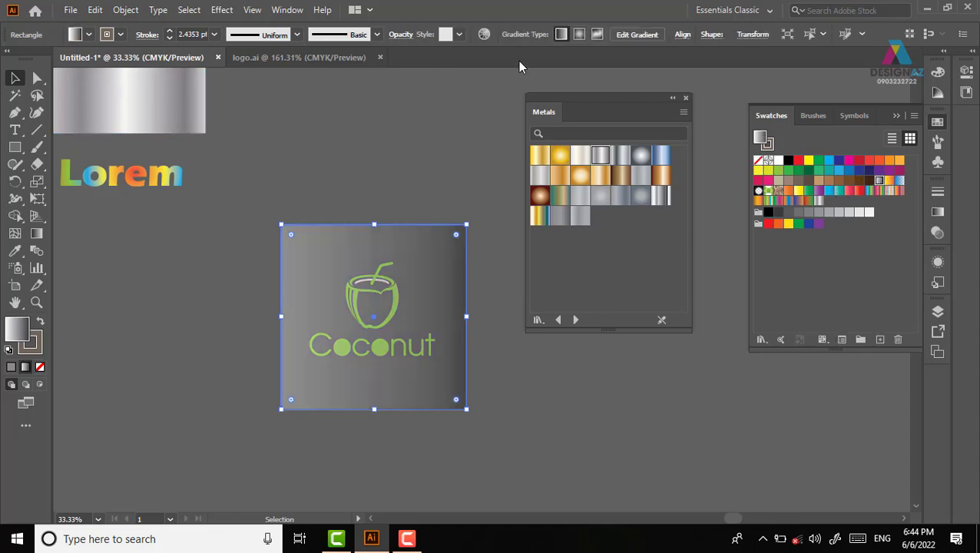
left_click(944, 214)
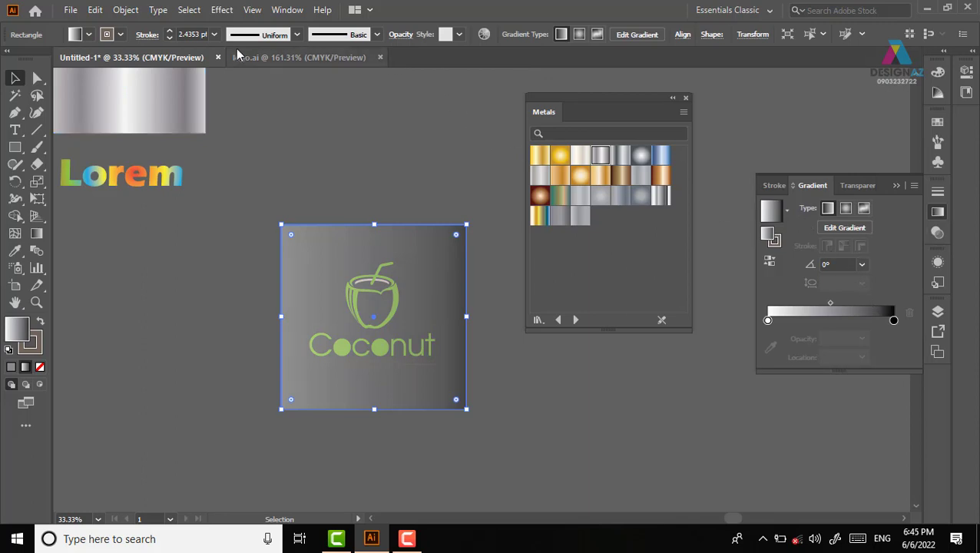
left_click(418, 123)
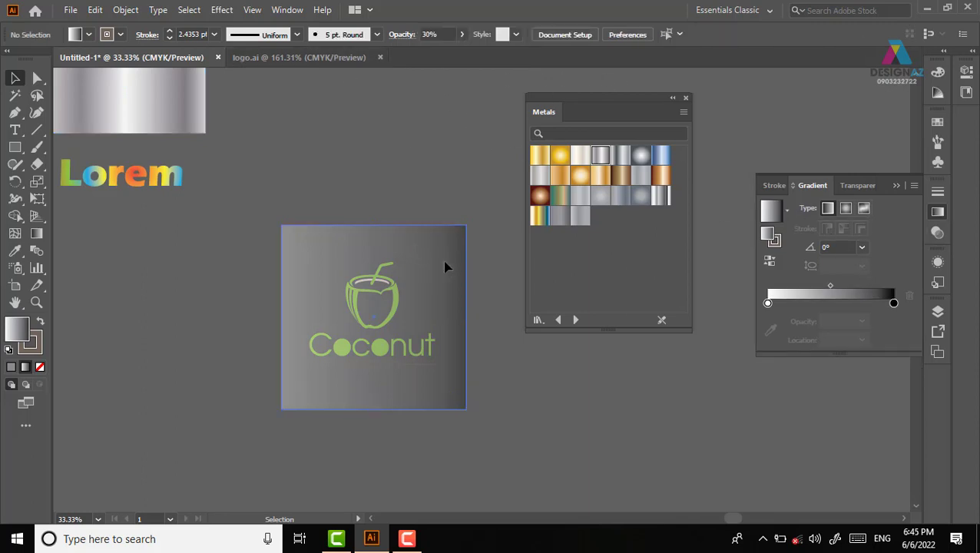
left_click(444, 265)
- Raise the rectangle's opacity to 100%, paste the green logo on top, and zoom in
left_click(938, 232)
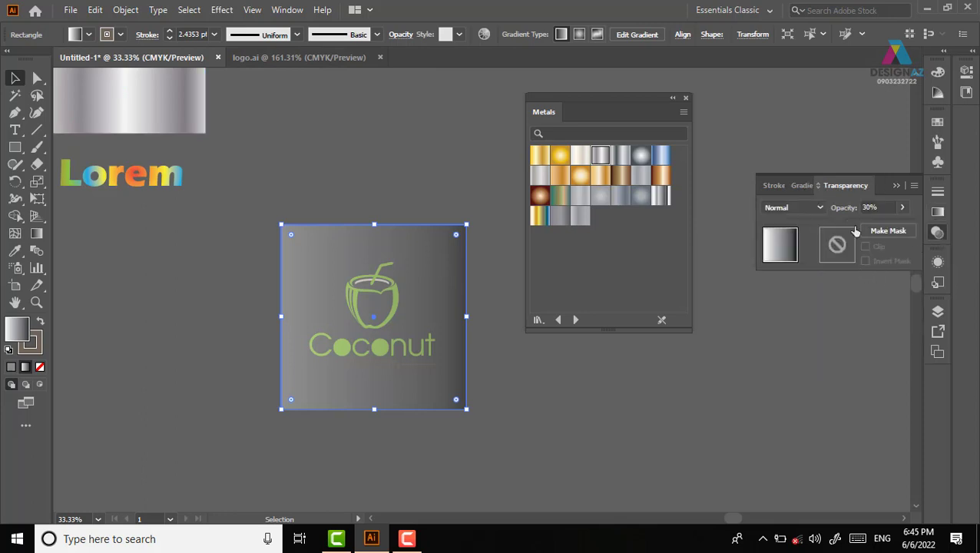
left_click(902, 207)
left_click_drag(860, 225, 911, 231)
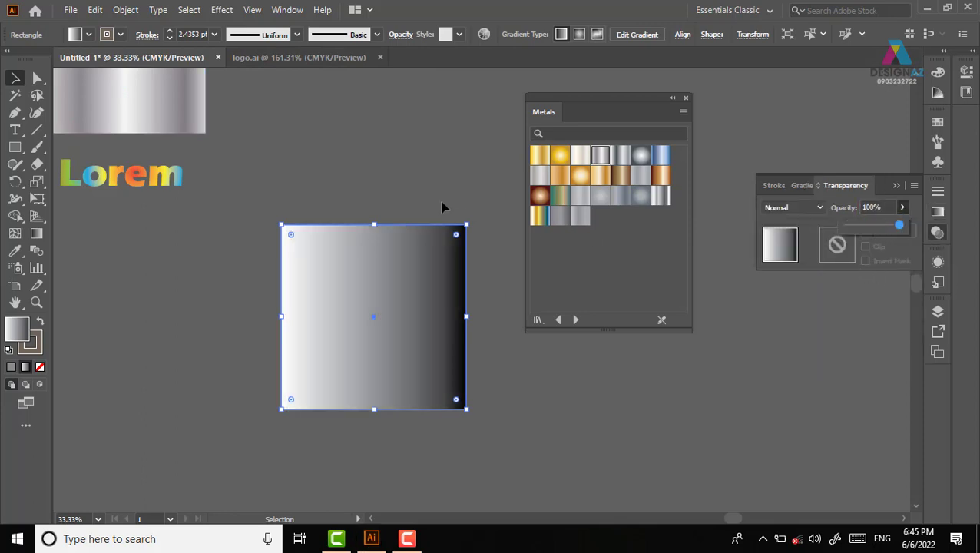
left_click(470, 278)
left_click(444, 265)
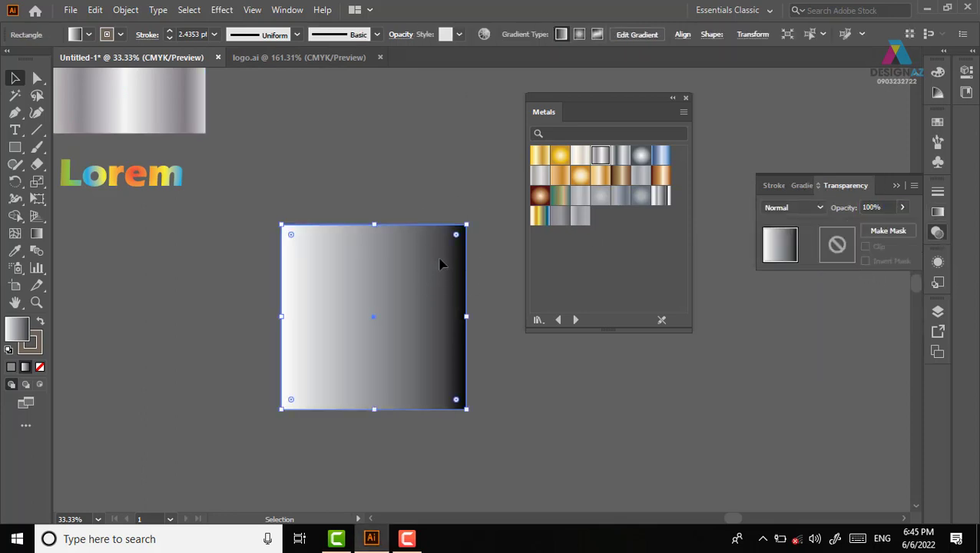
key("ctrl+v")
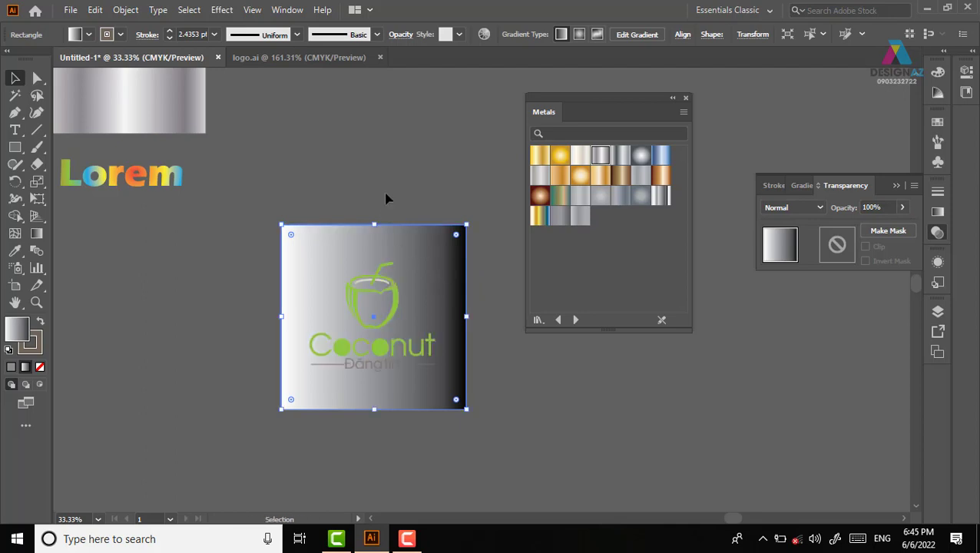
left_click(386, 198)
key("ctrl+equal")
key("ctrl+equal")
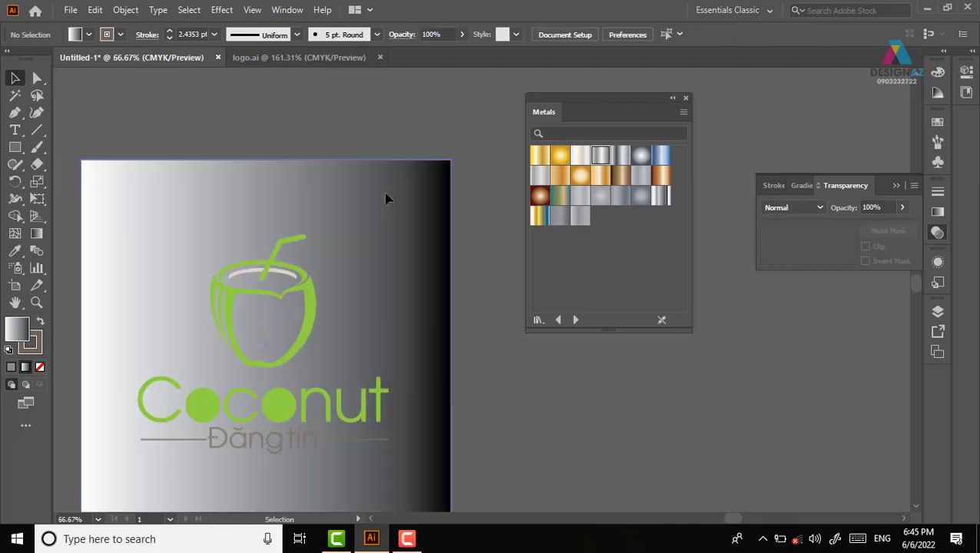
- Close the Metals swatch library and select the gradient rectangle behind the Coconut logo
left_click_drag(379, 299, 404, 219)
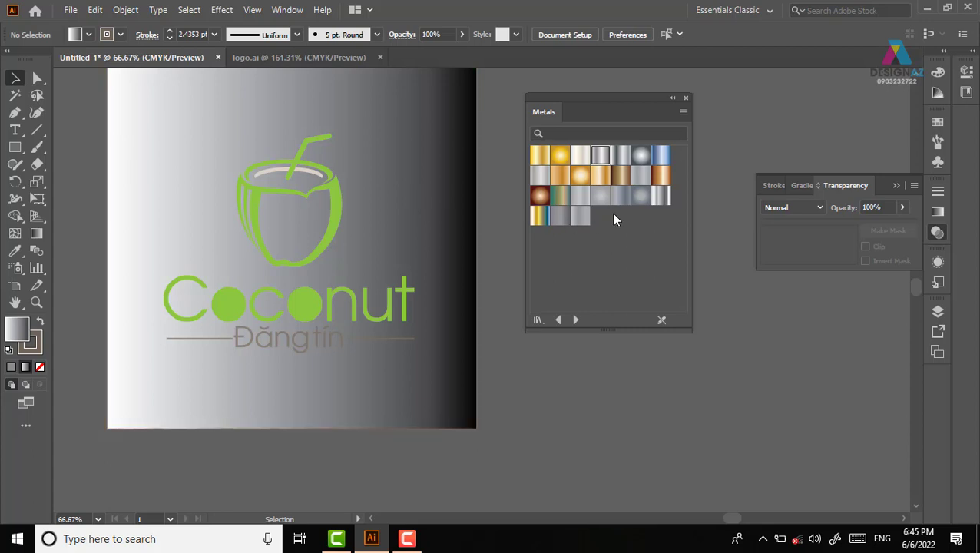
left_click(687, 97)
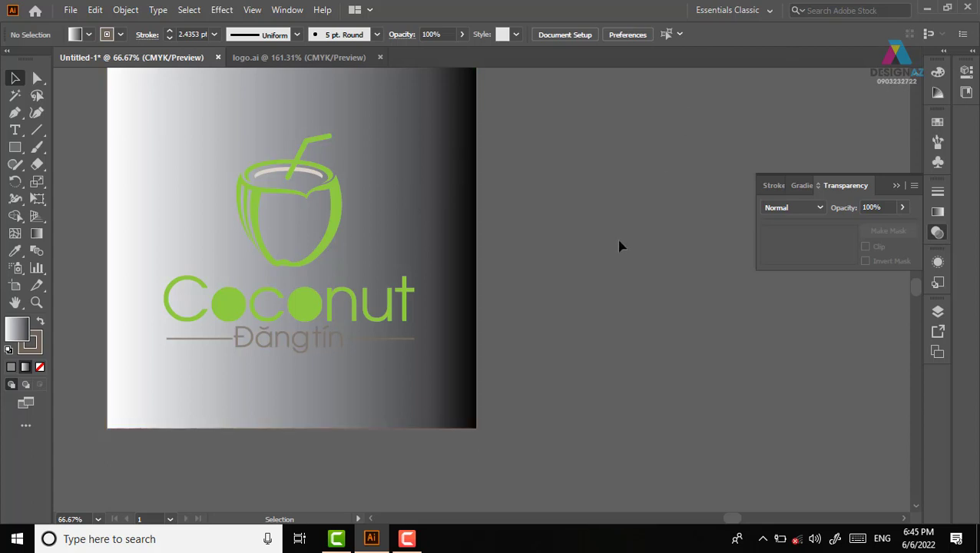
left_click(434, 204)
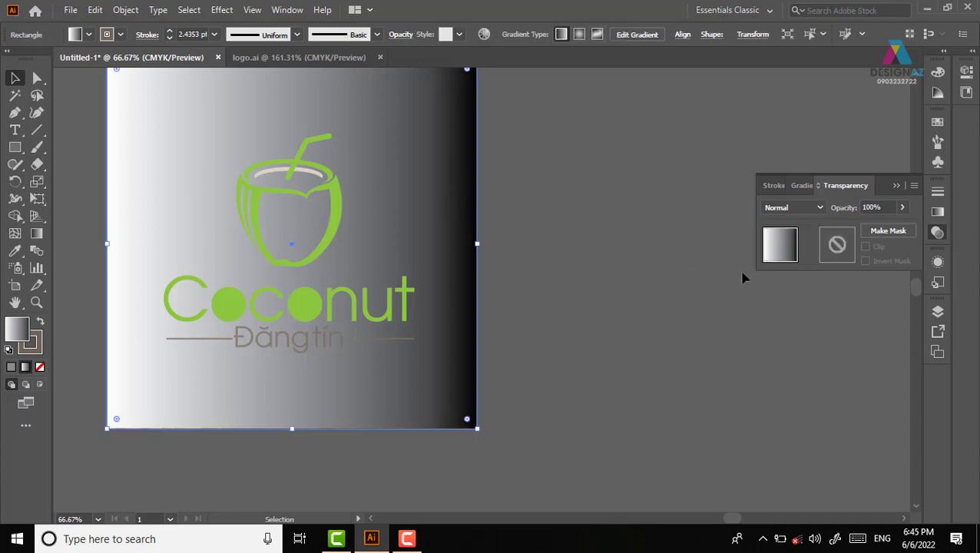
- Fill the background rectangle with dark navy, then reapply a gradient fill
left_click(938, 212)
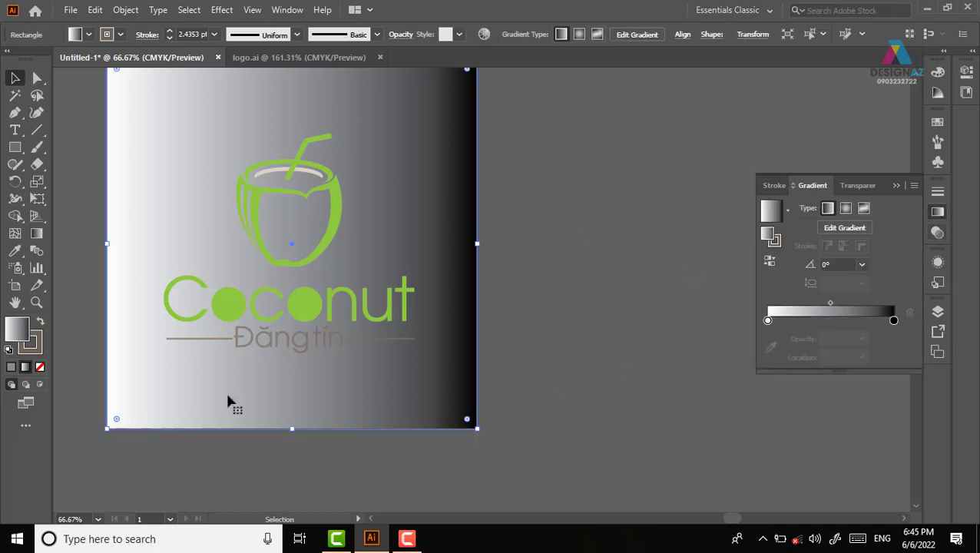
double_click(20, 332)
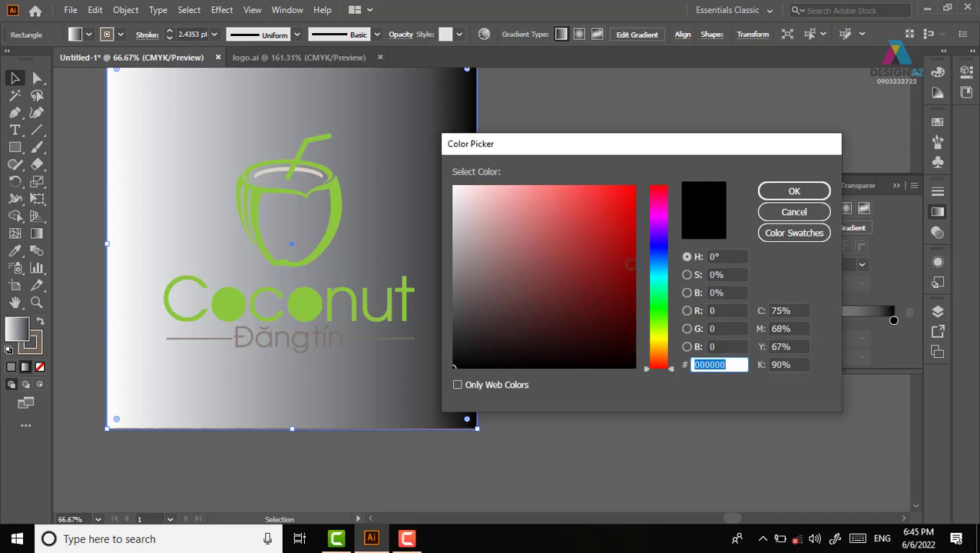
left_click(657, 264)
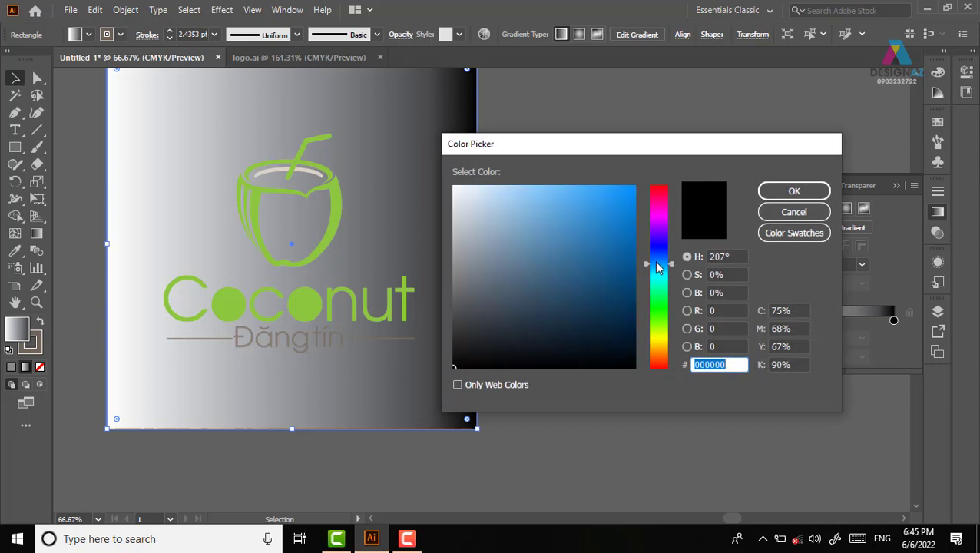
left_click(635, 347)
left_click(794, 190)
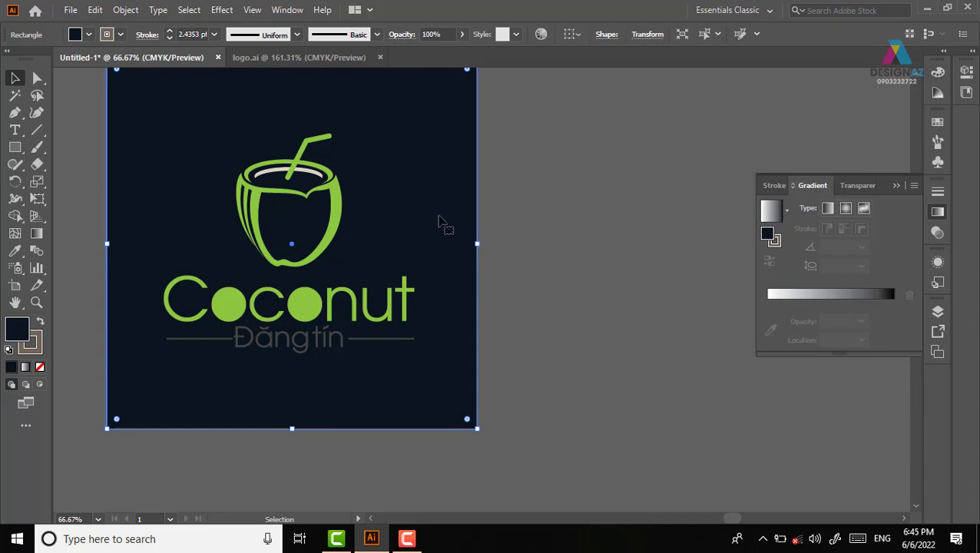
left_click(608, 245)
left_click(430, 207)
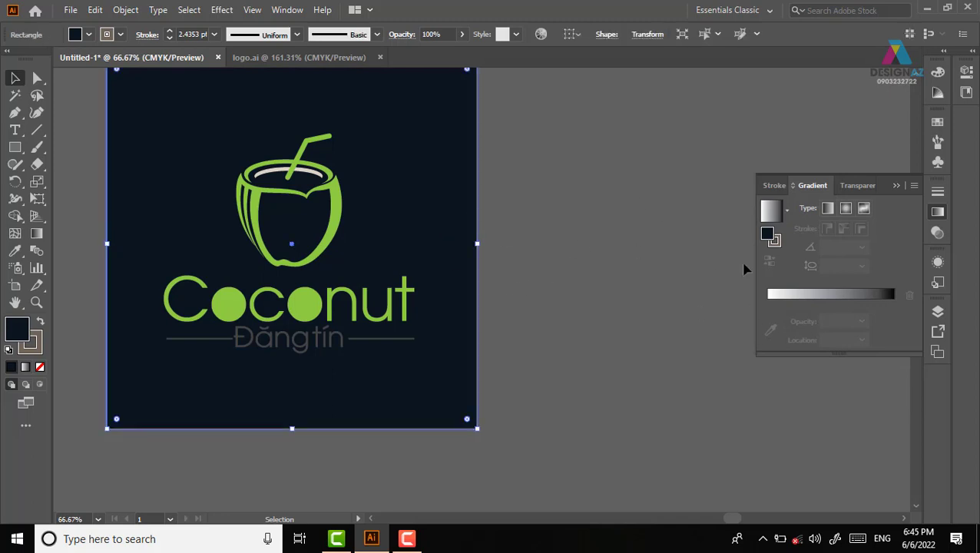
left_click(834, 296)
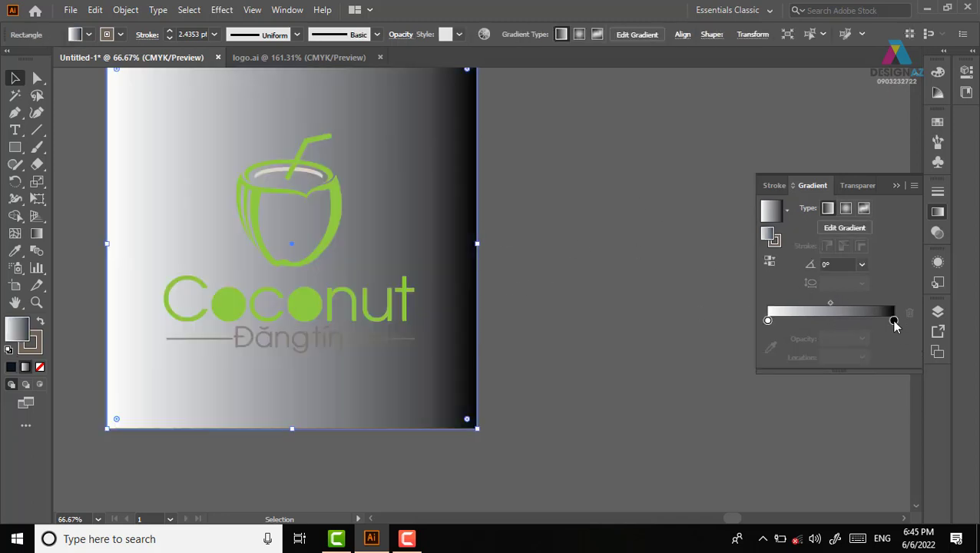
- Set the dark gradient stop to navy #001723
left_click(893, 321)
double_click(17, 328)
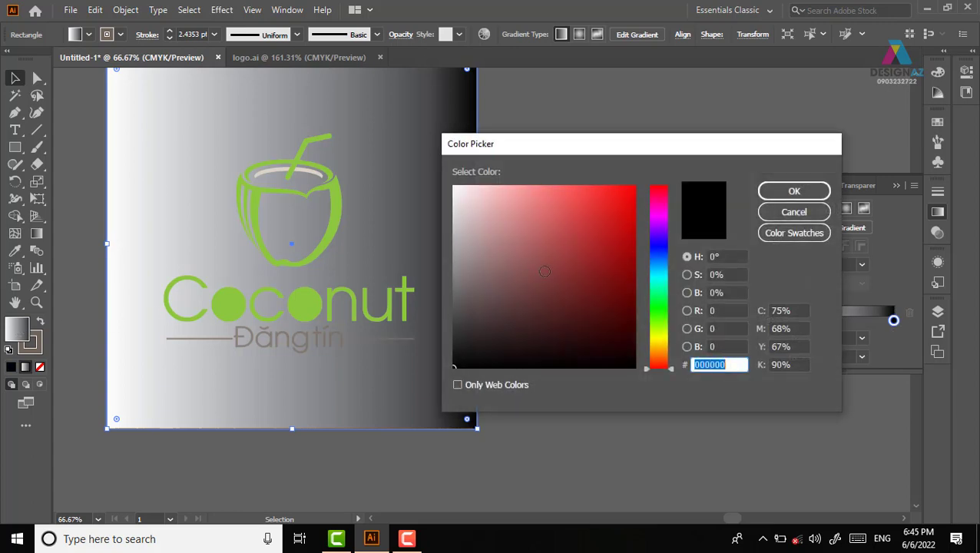
left_click_drag(659, 317, 664, 267)
left_click(635, 343)
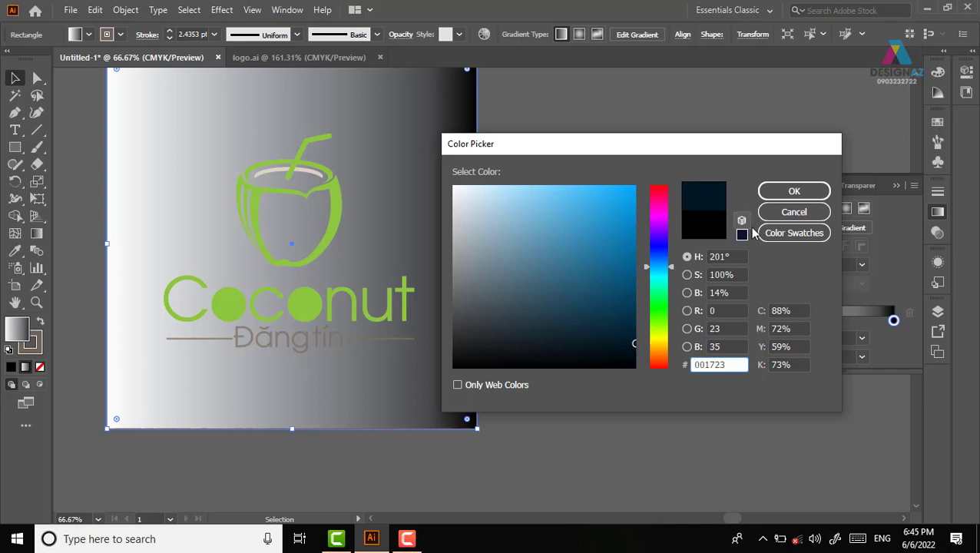
left_click(794, 192)
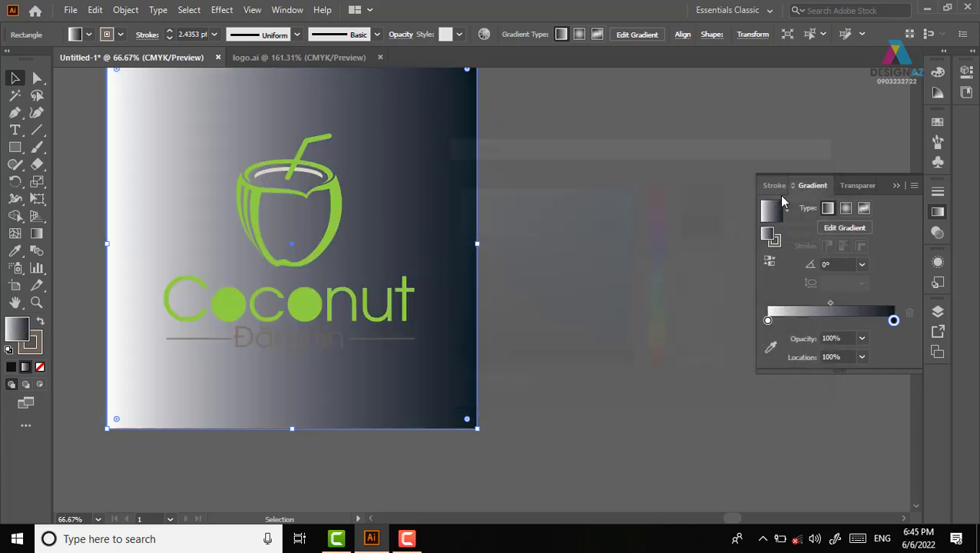
- Set the light gradient stop to dark teal #002D38 and make the gradient radial
left_click(767, 321)
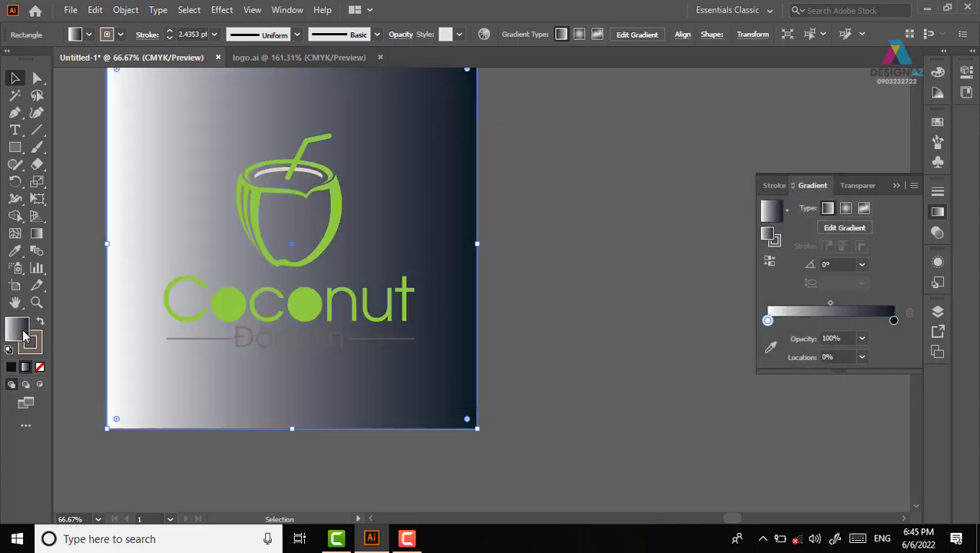
double_click(23, 332)
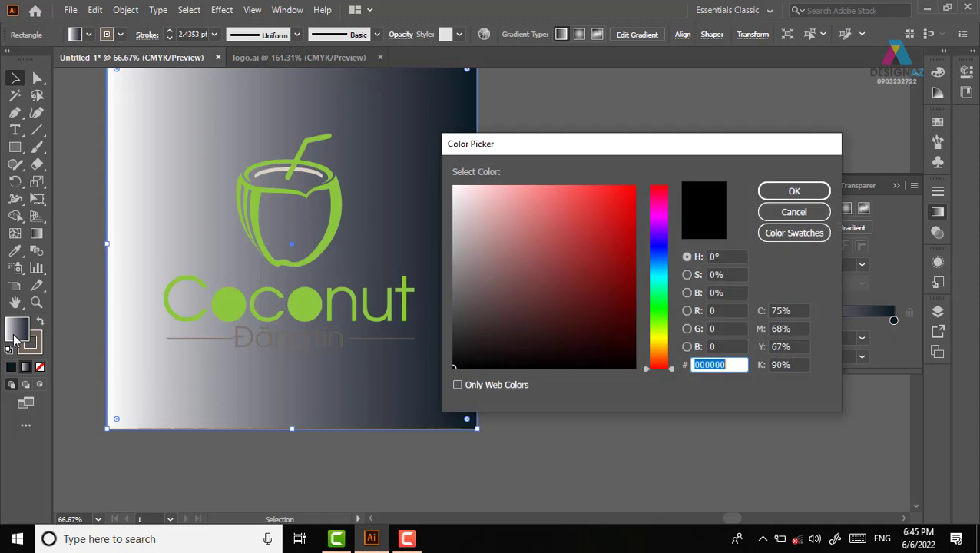
left_click(658, 271)
left_click(629, 336)
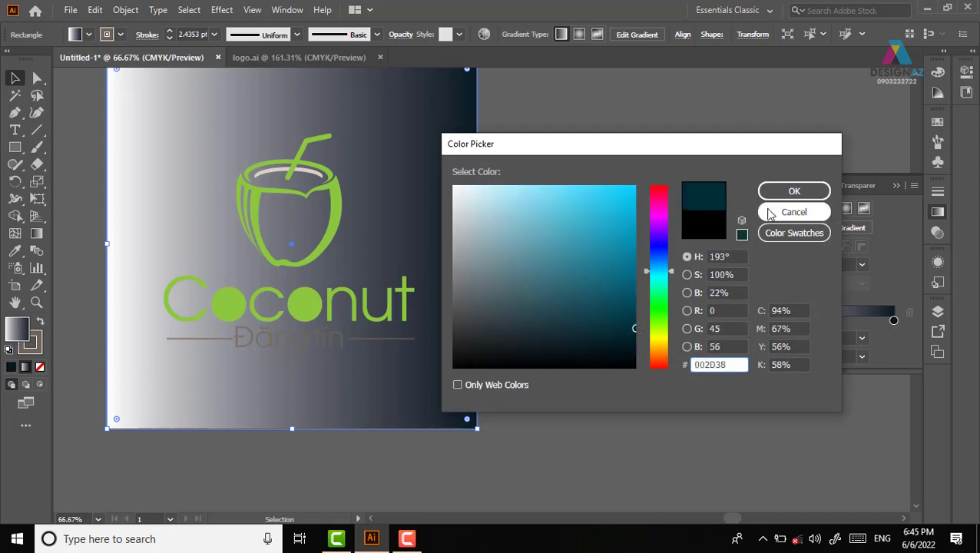
left_click(792, 192)
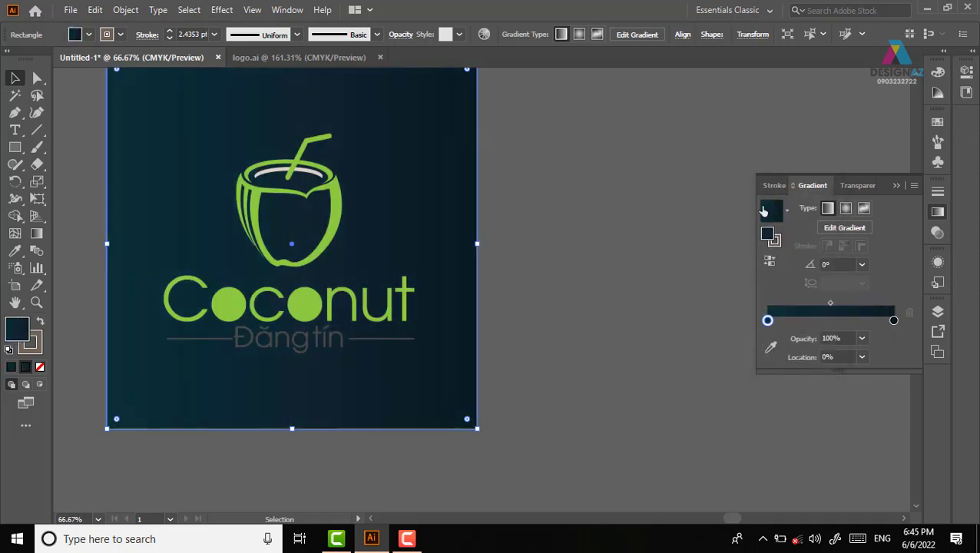
left_click(847, 207)
left_click(525, 244)
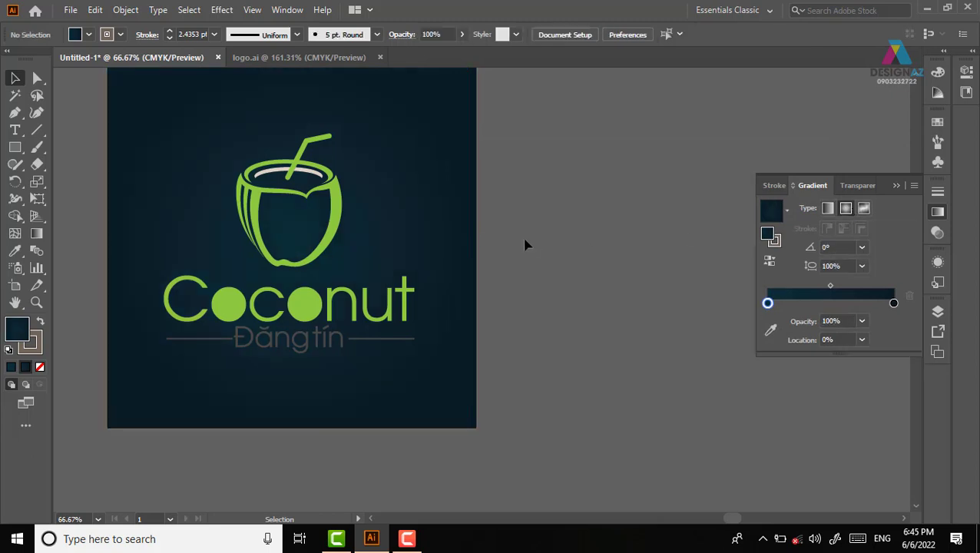
- Zoom out and marquee-select the whole Coconut logo artwork
key("ctrl+minus")
key("ctrl+minus")
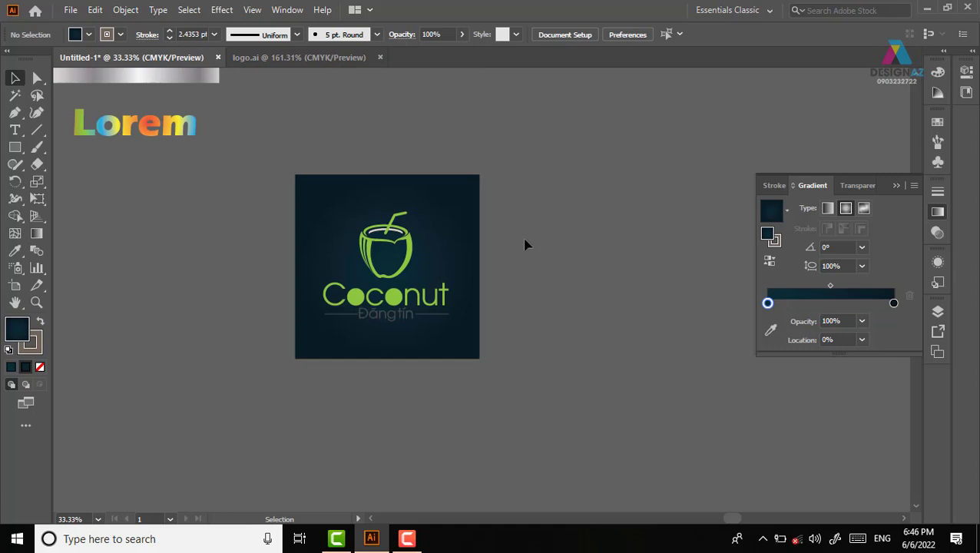
mouse_move(236, 186)
left_mouse_down()
mouse_move(281, 276)
mouse_move(283, 213)
left_mouse_up()
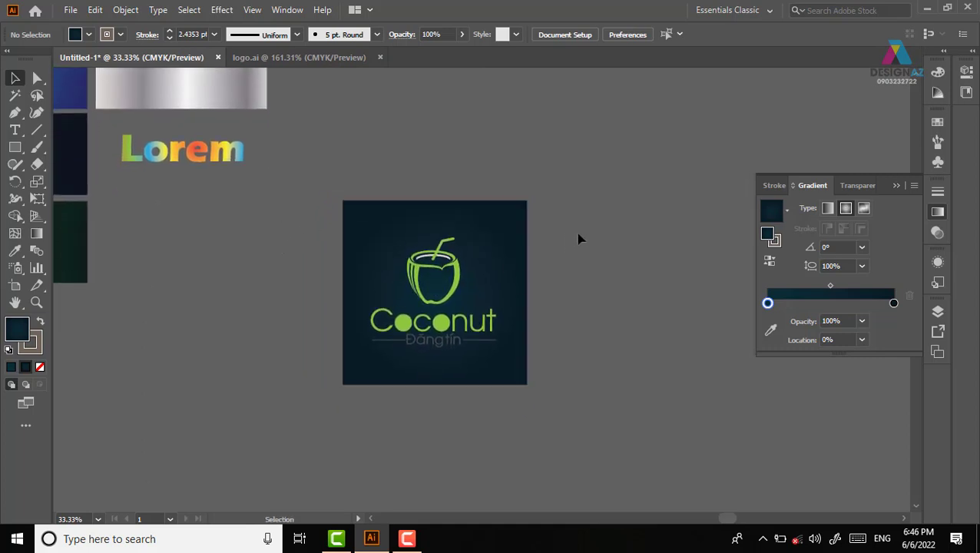
left_click(514, 230)
left_click(551, 308)
left_click(486, 322)
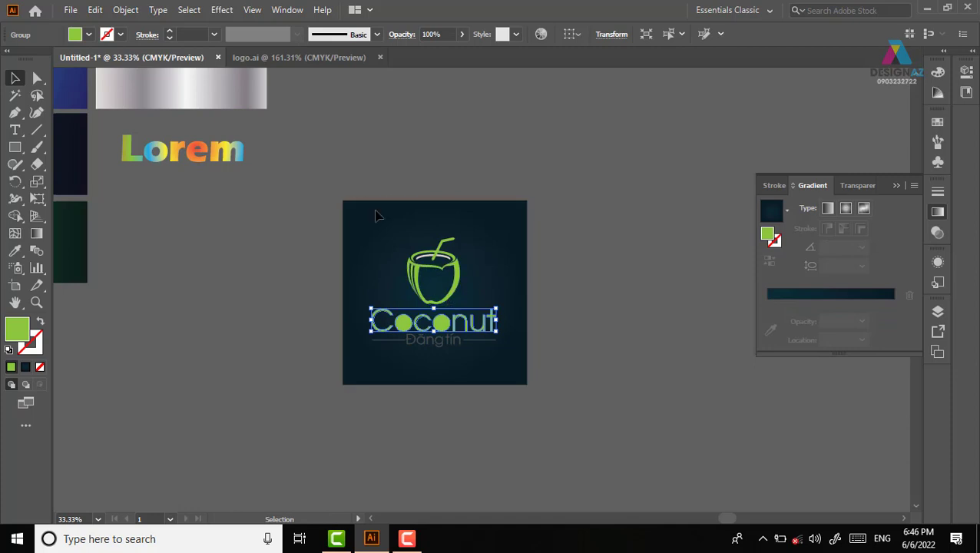
left_click_drag(355, 197, 528, 348)
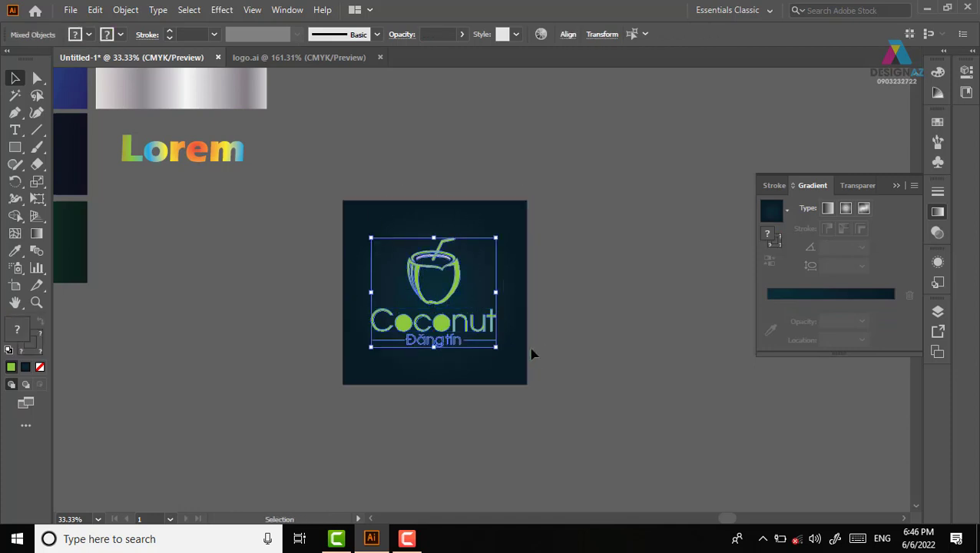
- Unite the logo shapes in Pathfinder and swap their fill and stroke
key("shift")
key("shift+F7")
left_click(173, 140)
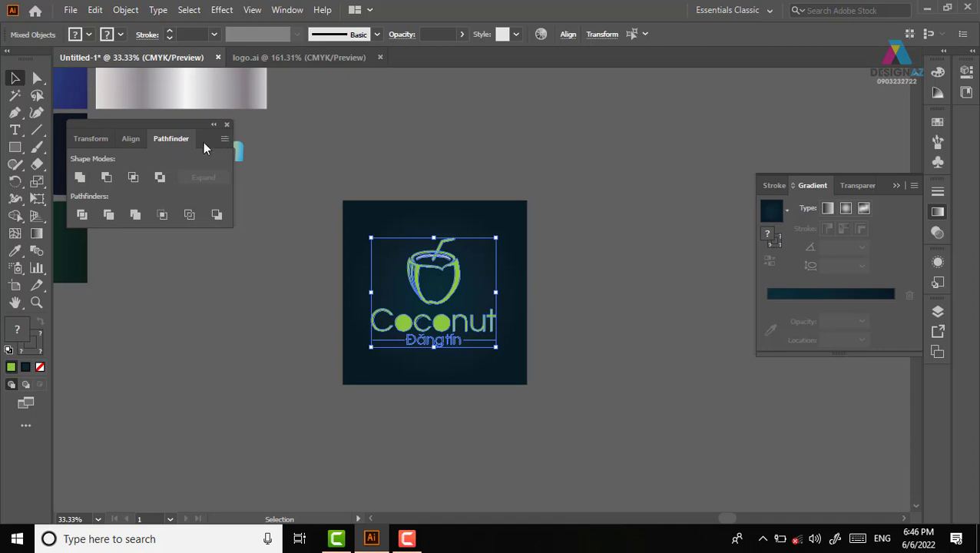
left_click(79, 177)
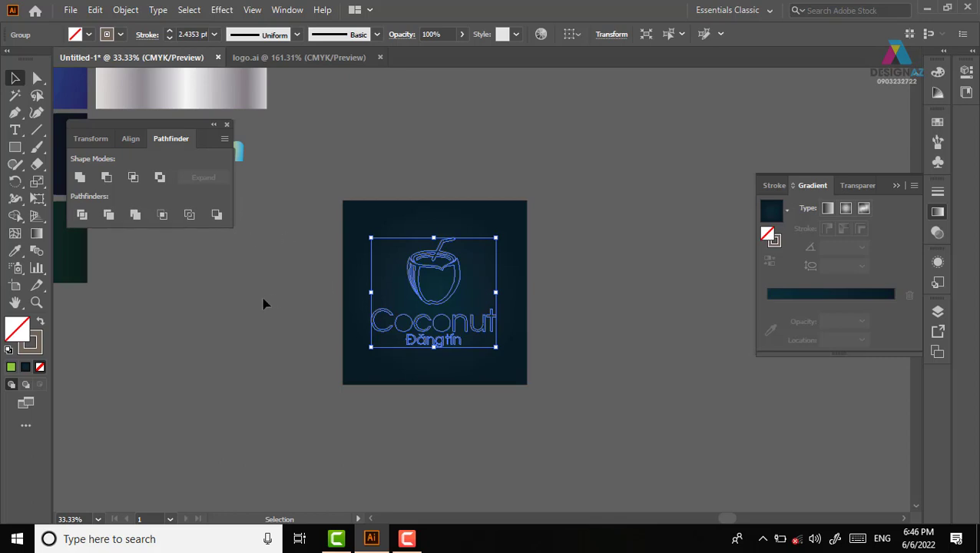
key("shift+x")
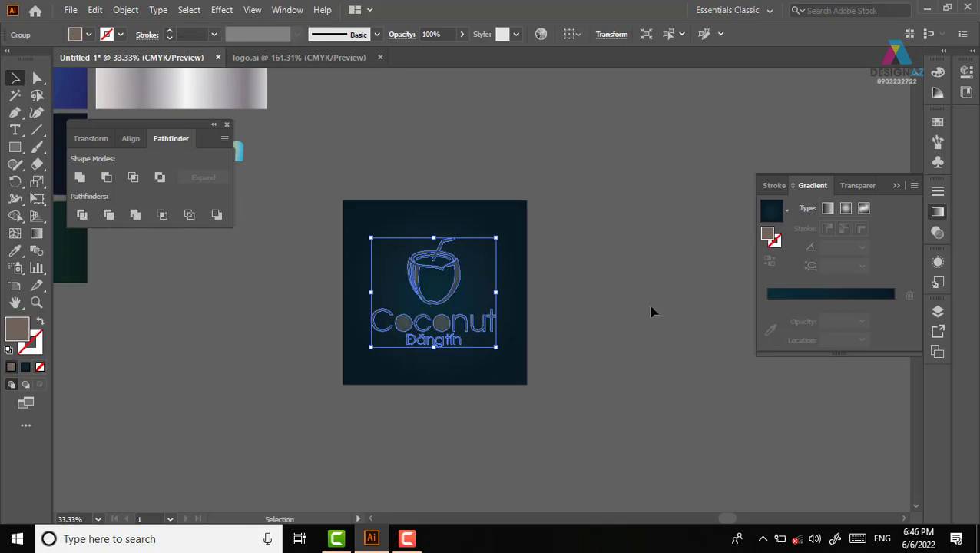
- Undo the merge to restore the green logo, then select the line right of Đăng tín
left_click(645, 330)
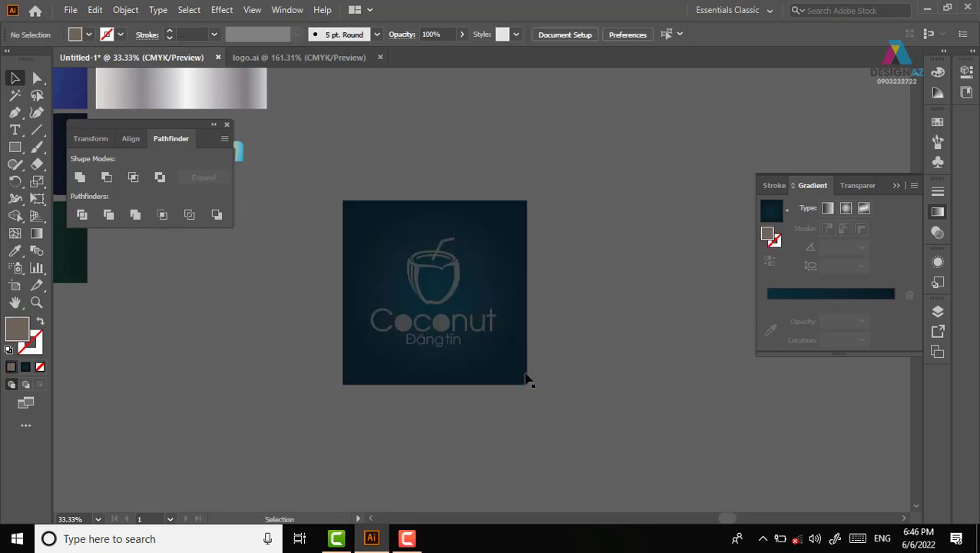
left_click(478, 341)
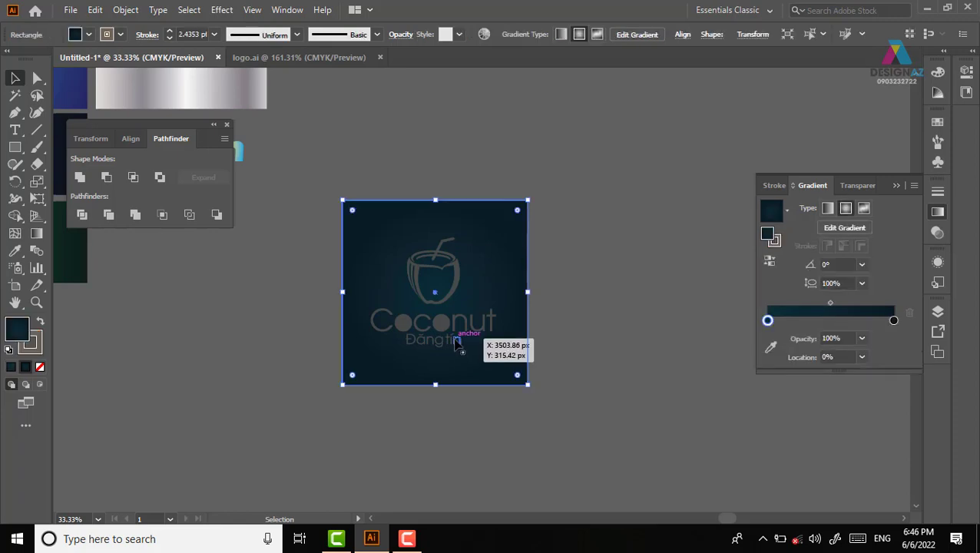
left_click(393, 351)
key("ctrl+z")
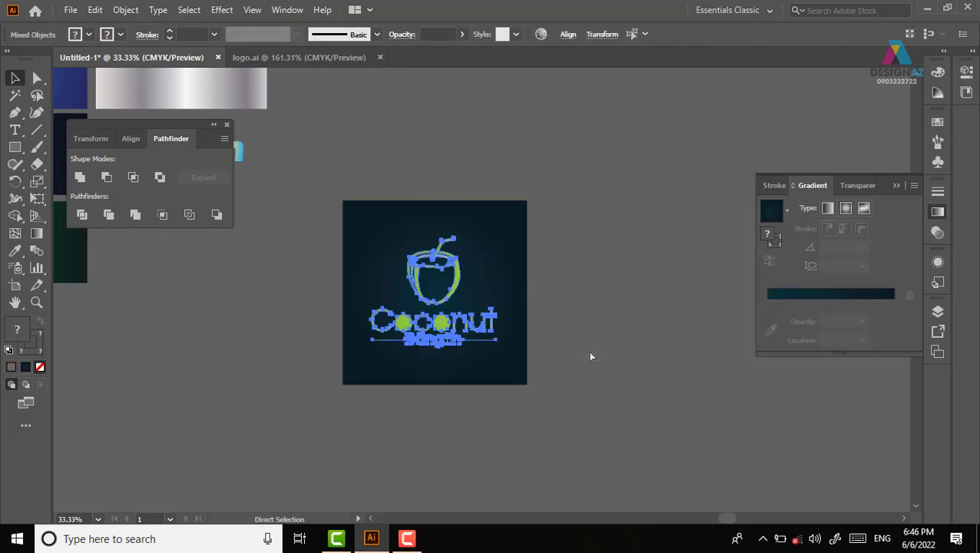
left_click(541, 358)
left_click(491, 339)
- Zoom into the logo text, select both divider lines beside Đăng tín, and open the Object menu
key("z")
left_click_drag(341, 299, 525, 364)
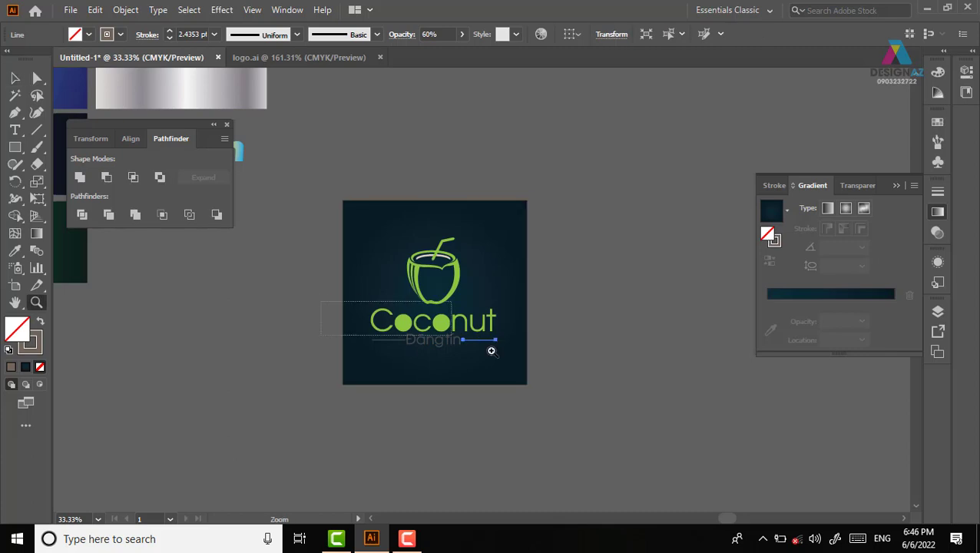
scroll(532, 375, "down", 1)
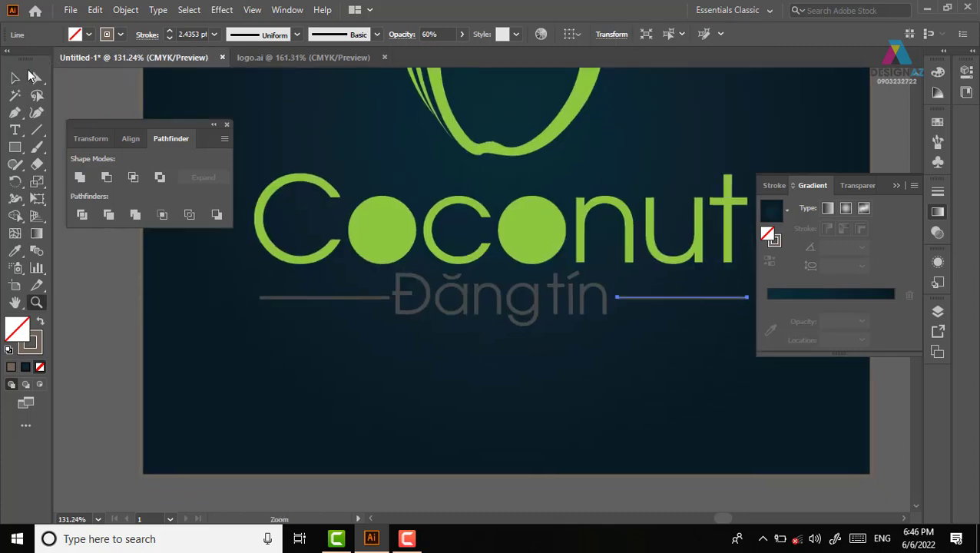
left_click(15, 78)
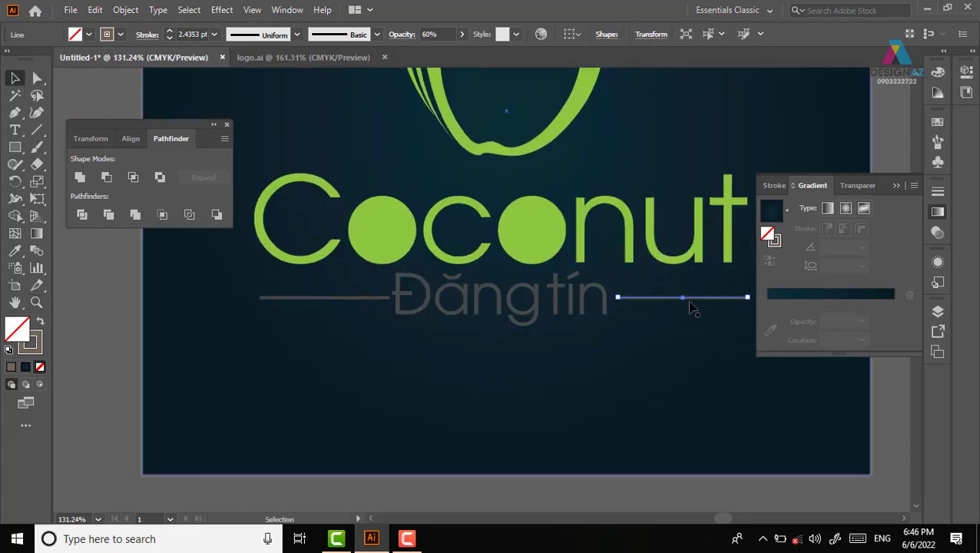
left_click(122, 335)
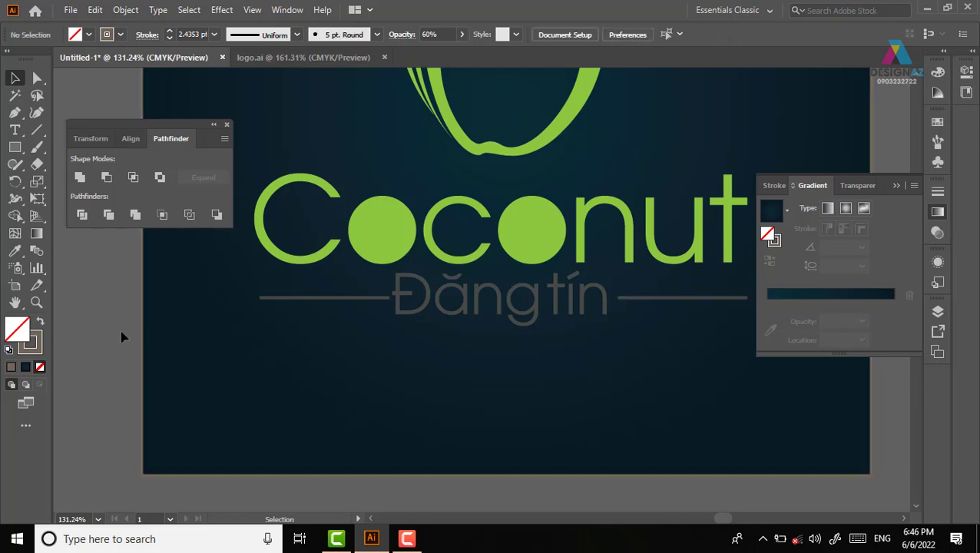
left_click(376, 297)
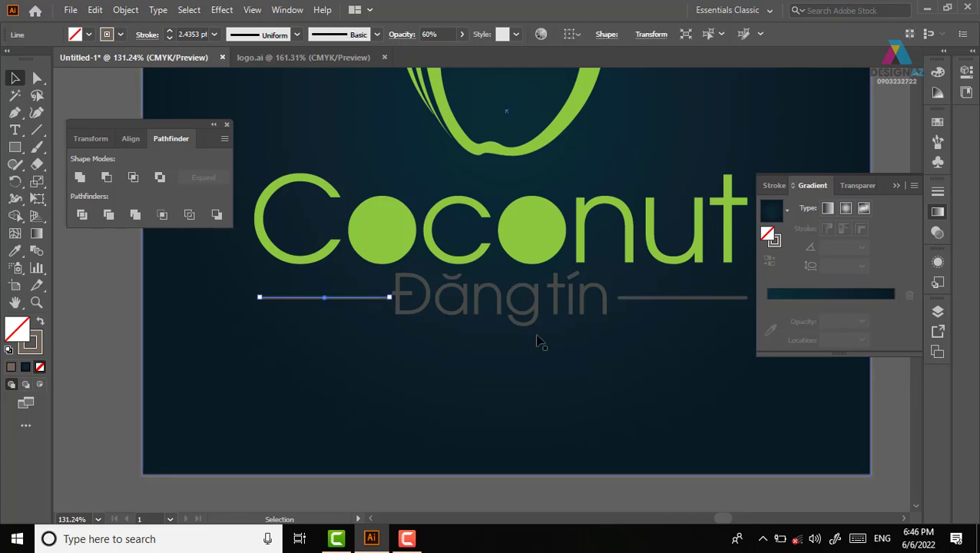
left_click(662, 302, "shift")
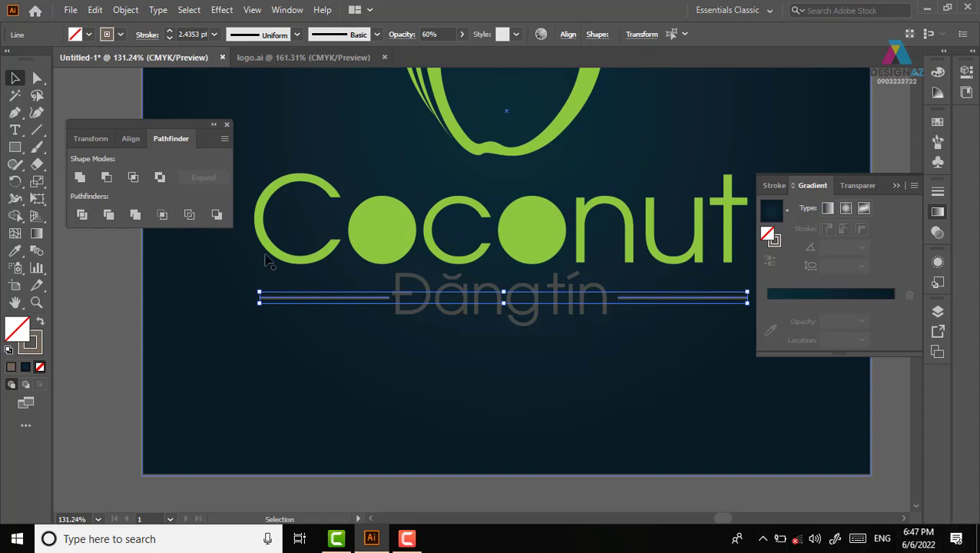
left_click(123, 10)
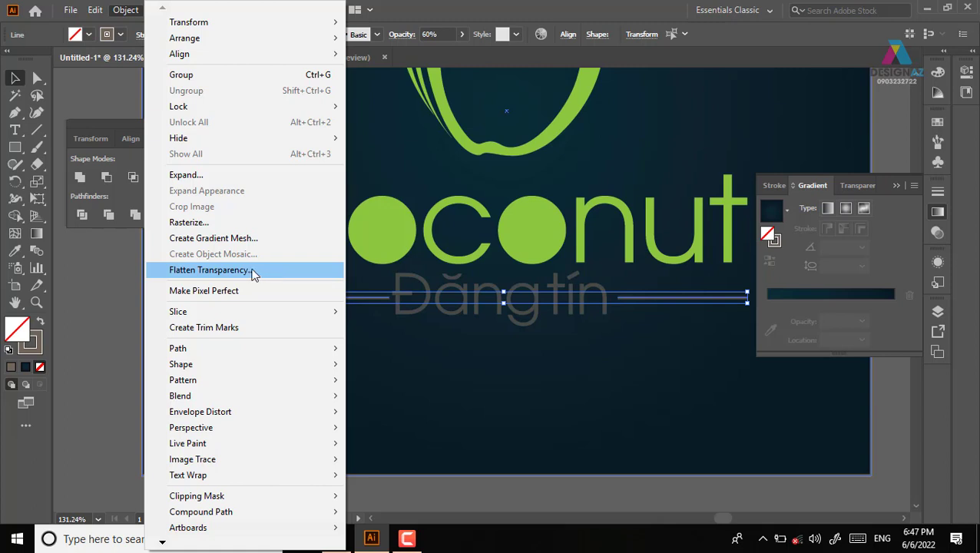
- Flatten the two divider lines' transparency with alpha transparency preserved
left_click(253, 271)
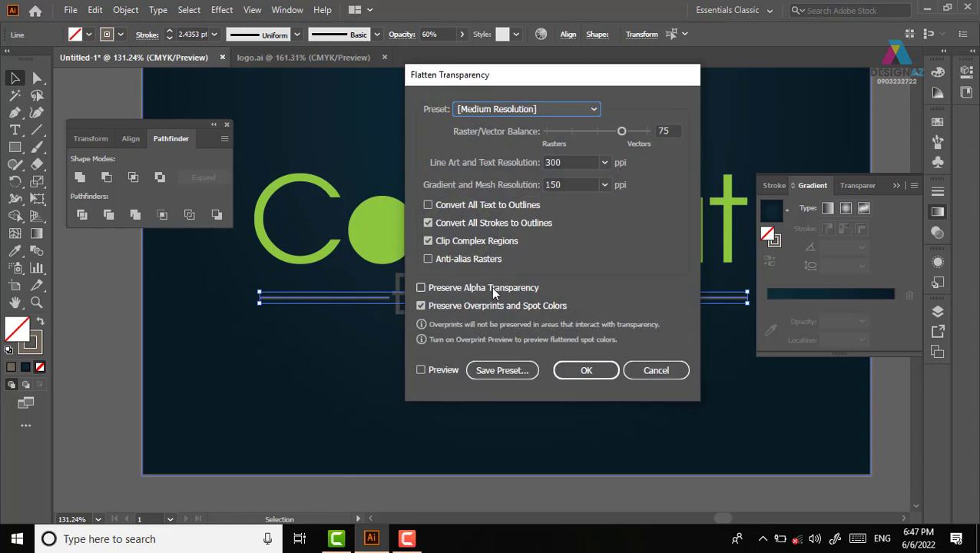
left_click(492, 288)
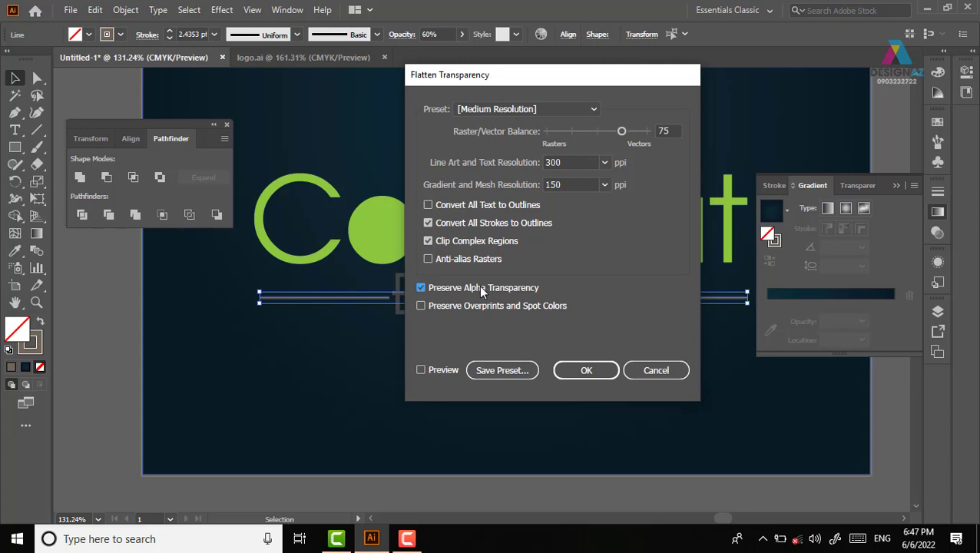
left_click(583, 372)
left_click(128, 344)
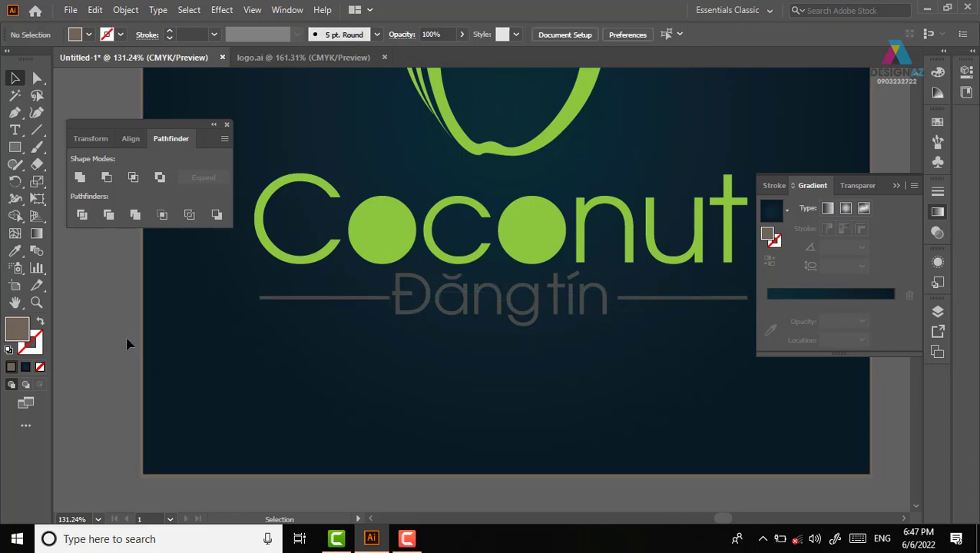
- Convert the Đăng tín tagline text to outlined shapes
left_click(389, 251)
left_click(432, 299)
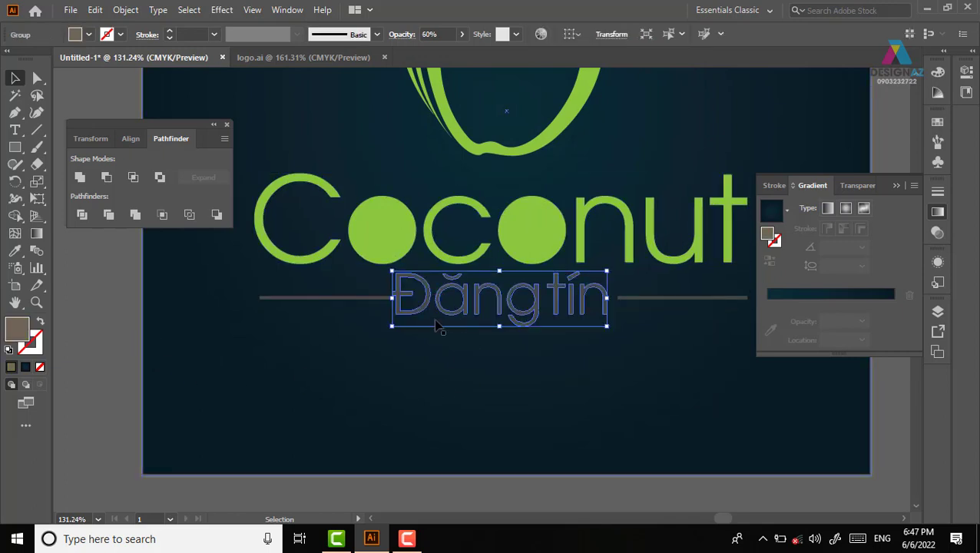
key("ctrl+shift+o")
key("ctrl+1")
- Marquee-select the entire Coconut logo and bring up the Object menu's Compound Path options
key("ctrl+minus")
key("ctrl+minus")
left_click_drag(687, 91, 372, 328)
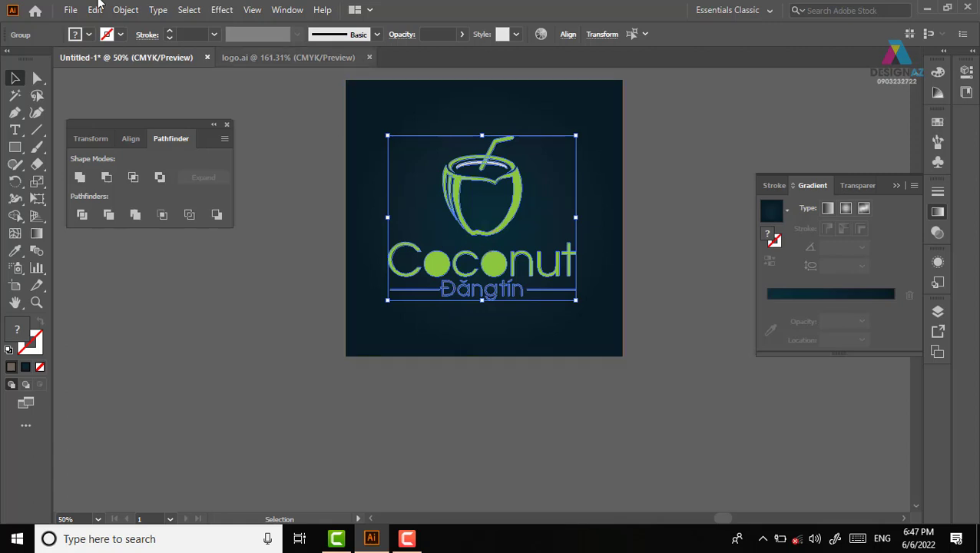
left_click(125, 10)
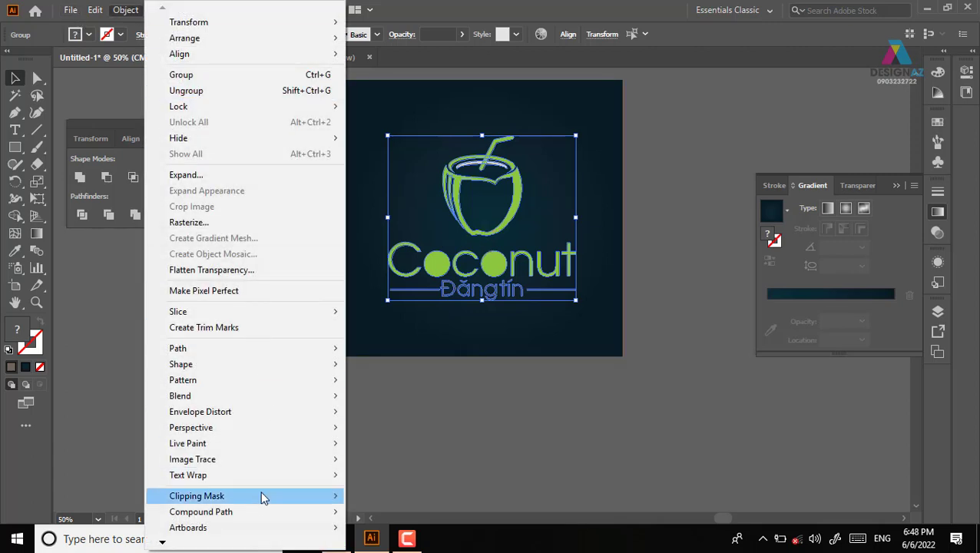
mouse_move(200, 512)
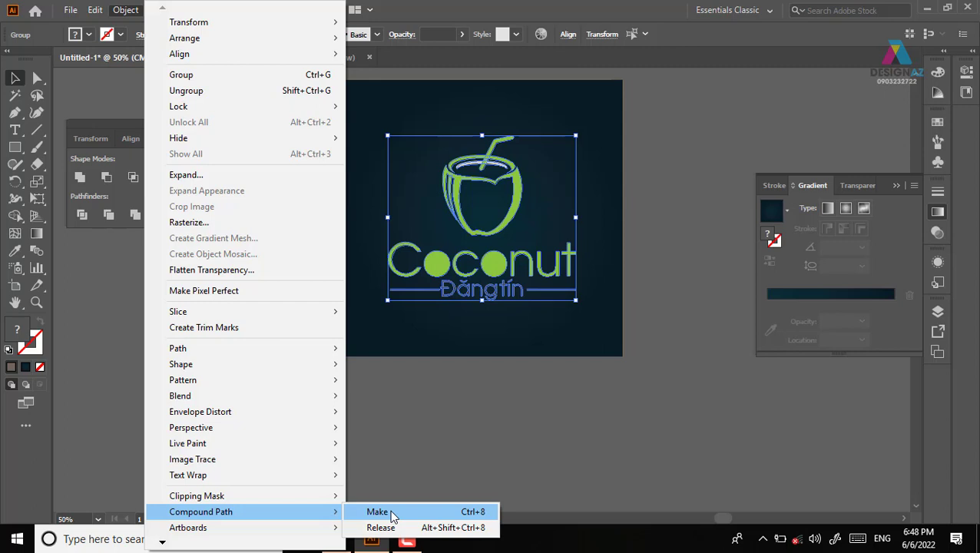
- Combine the whole Coconut logo into a single compound path
left_click(392, 512)
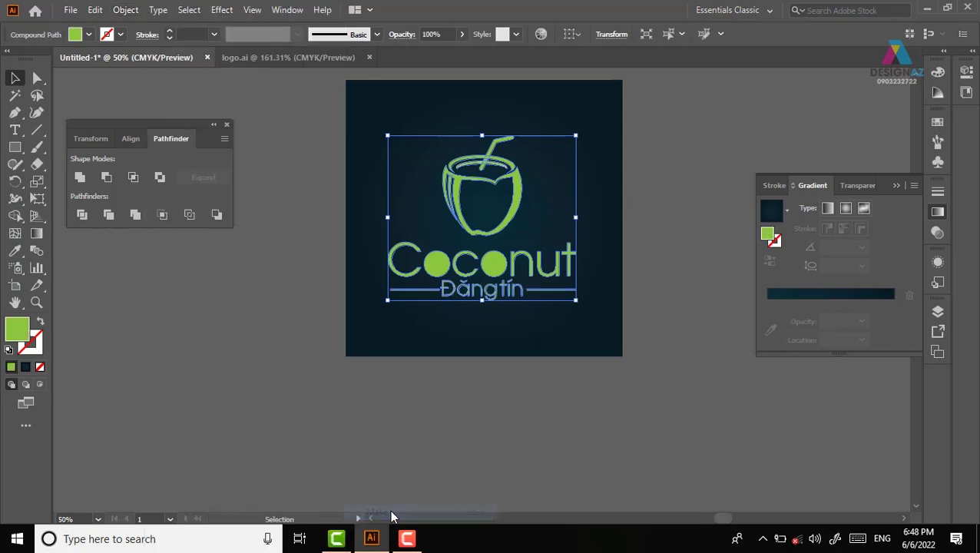
left_click(652, 188)
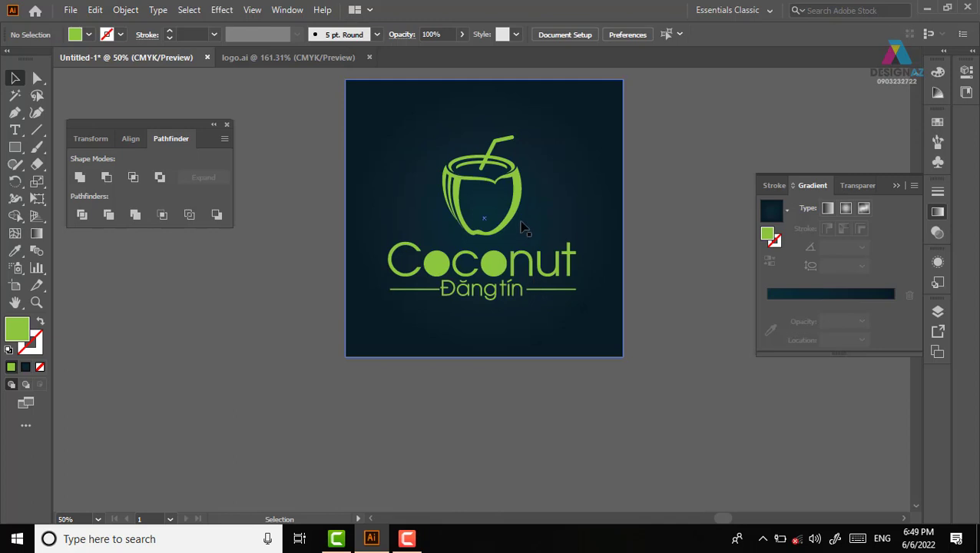
left_click(516, 225)
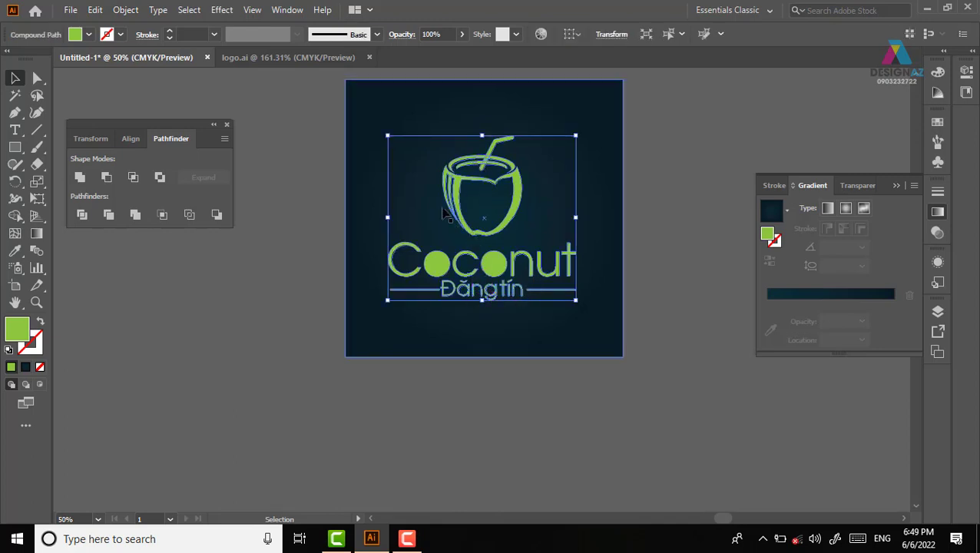
- Fill the logo with the silver gradient sampled with the Eyedropper, then zoom in to check it
key("ctrl+minus")
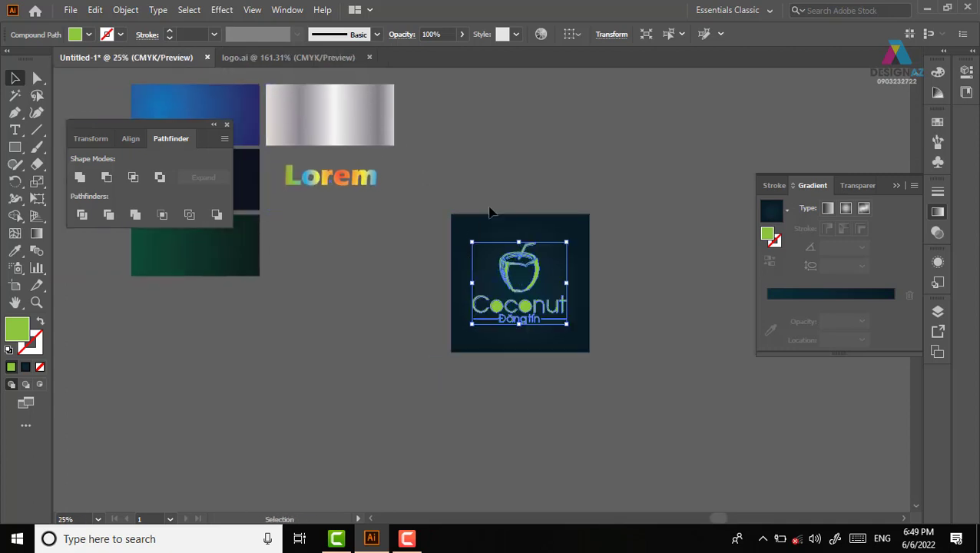
key("i")
left_click(350, 108)
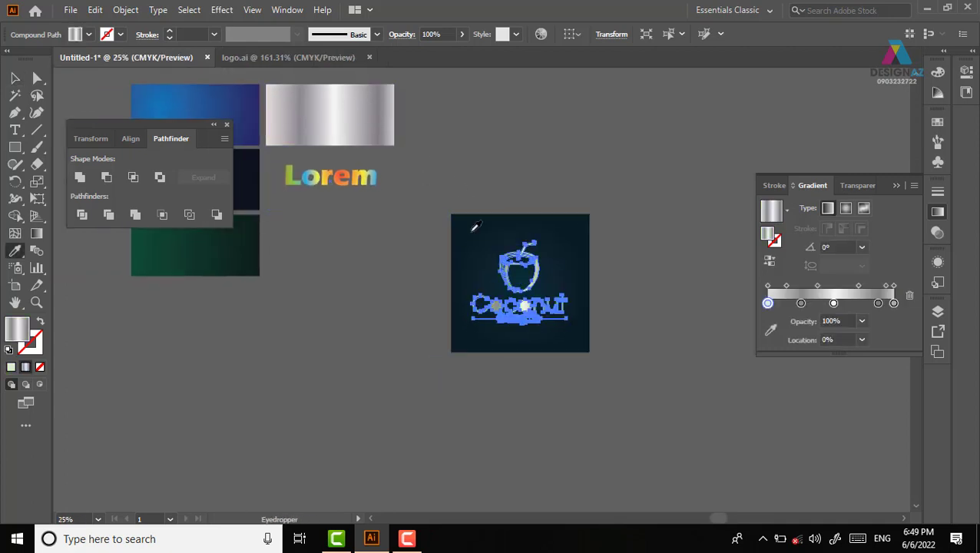
key("v")
left_click(665, 241)
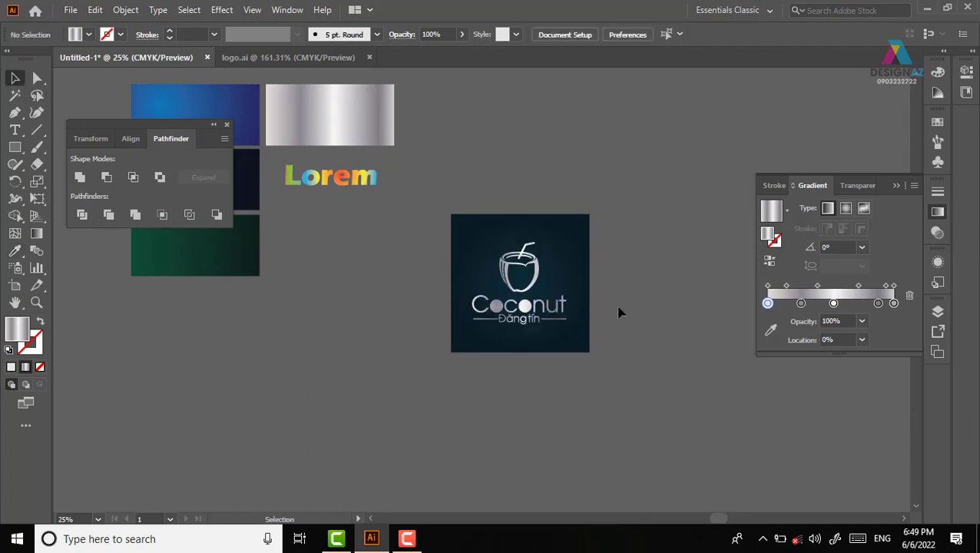
key("z")
left_click_drag(448, 209, 613, 355)
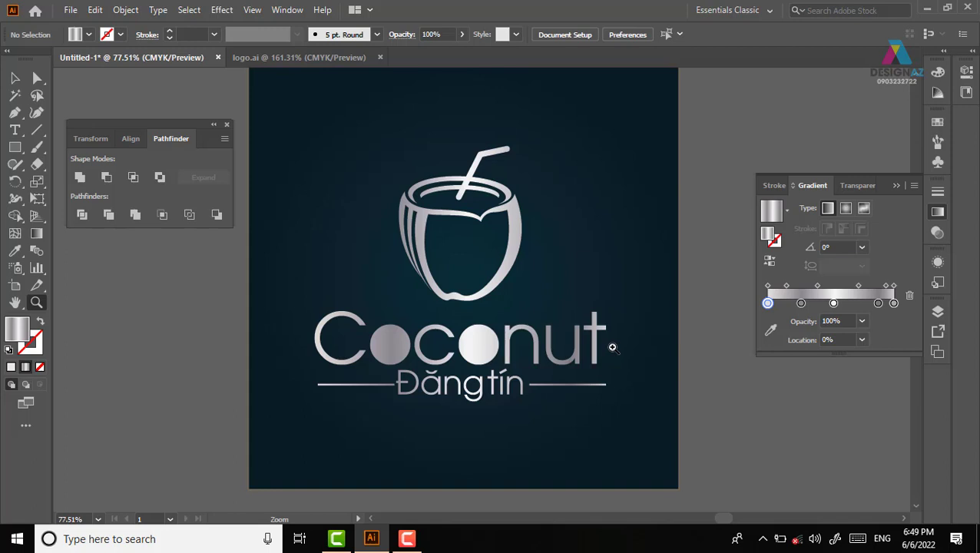
key("ctrl+minus")
key("ctrl+minus")
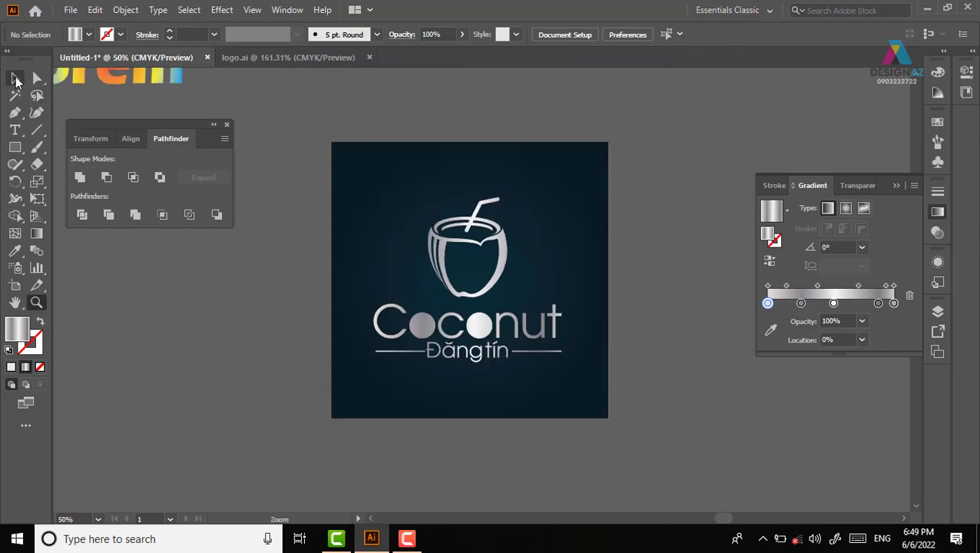
- Make the silver gradient run vertically from the top to the bottom of the logo
left_click(16, 80)
left_click(505, 267)
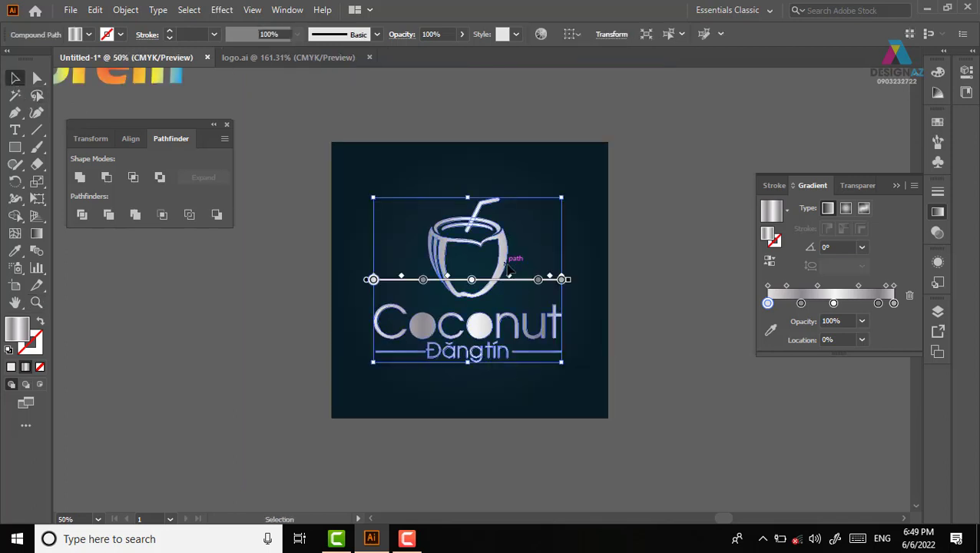
key("g")
left_click_drag(478, 197, 478, 361)
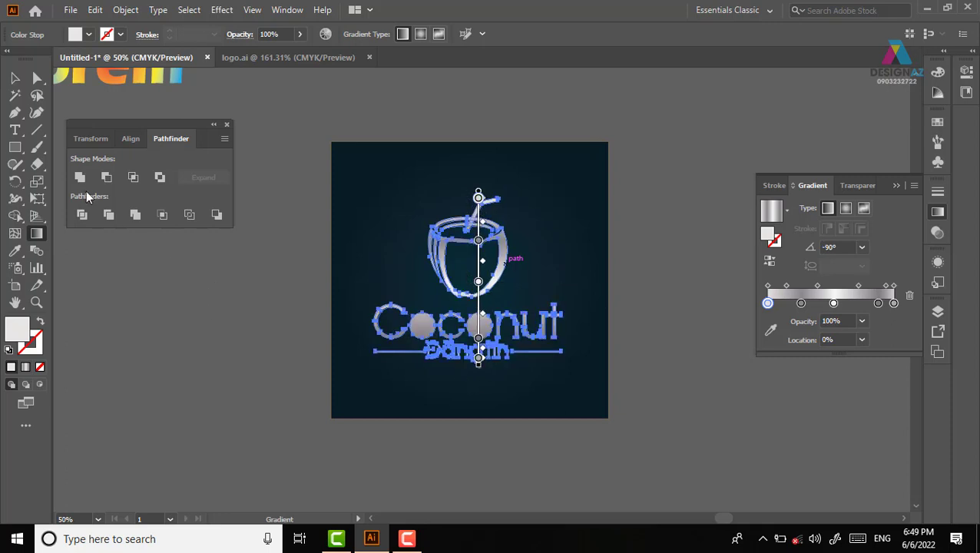
key("v")
left_click(547, 153)
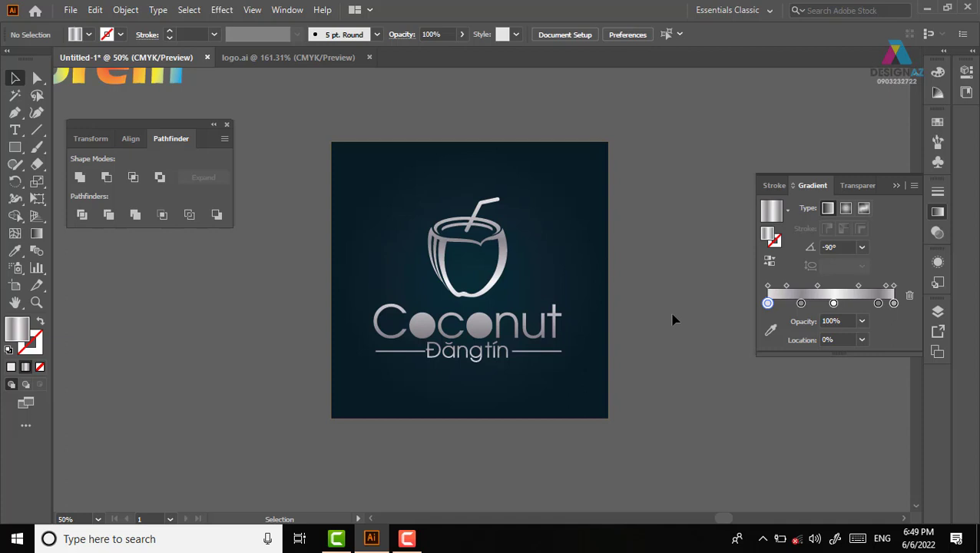
- Open File Explorer on Local Disk D (E:) and search for 'giam'
key("super+e")
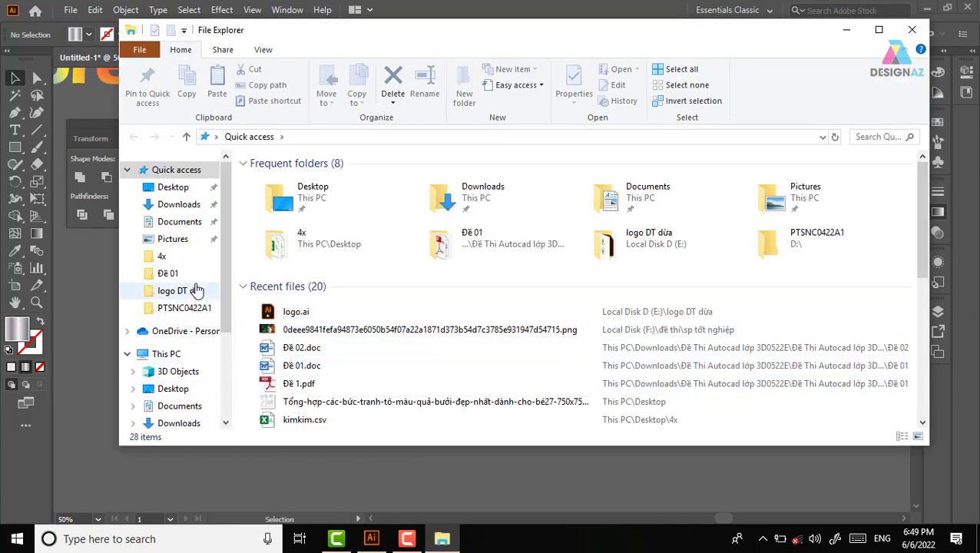
left_click_drag(224, 294, 232, 387)
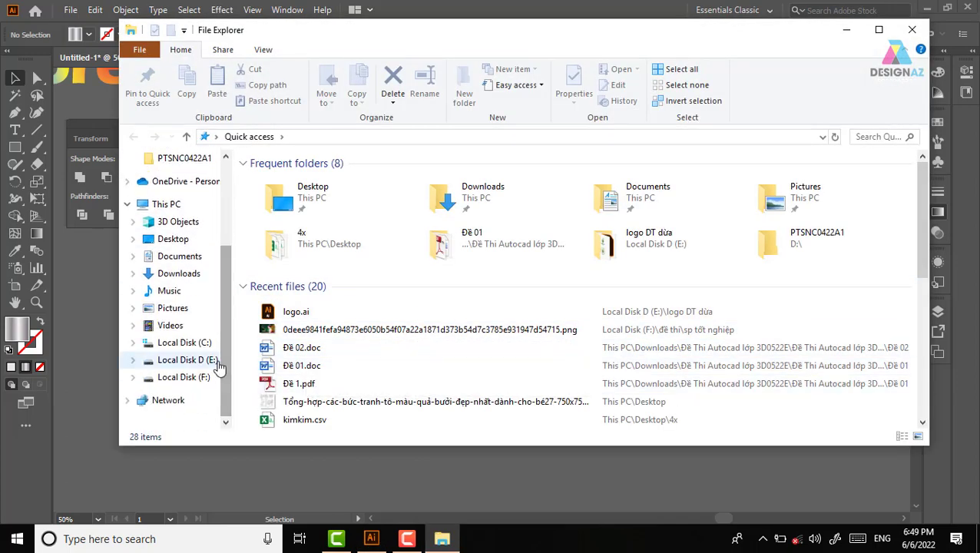
left_click(213, 360)
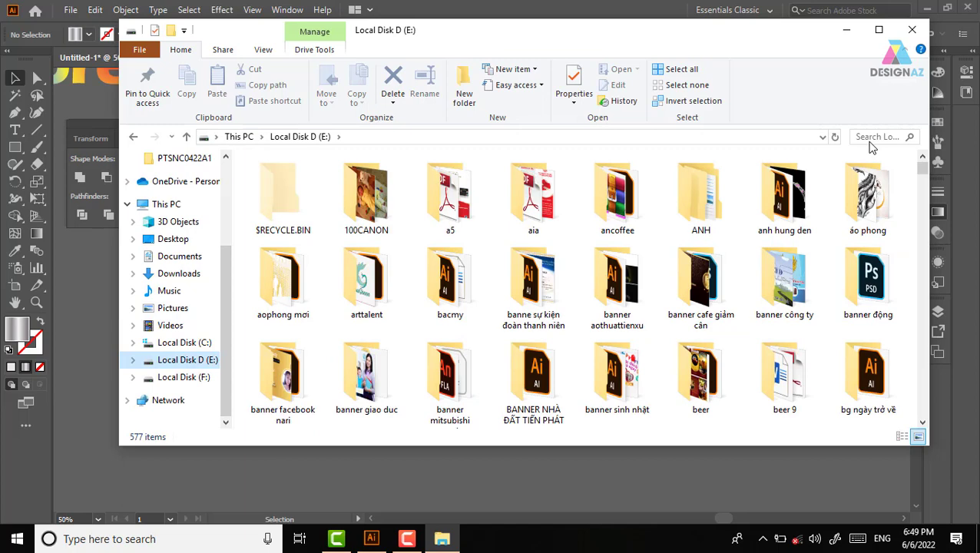
left_click(872, 138)
type("gia")
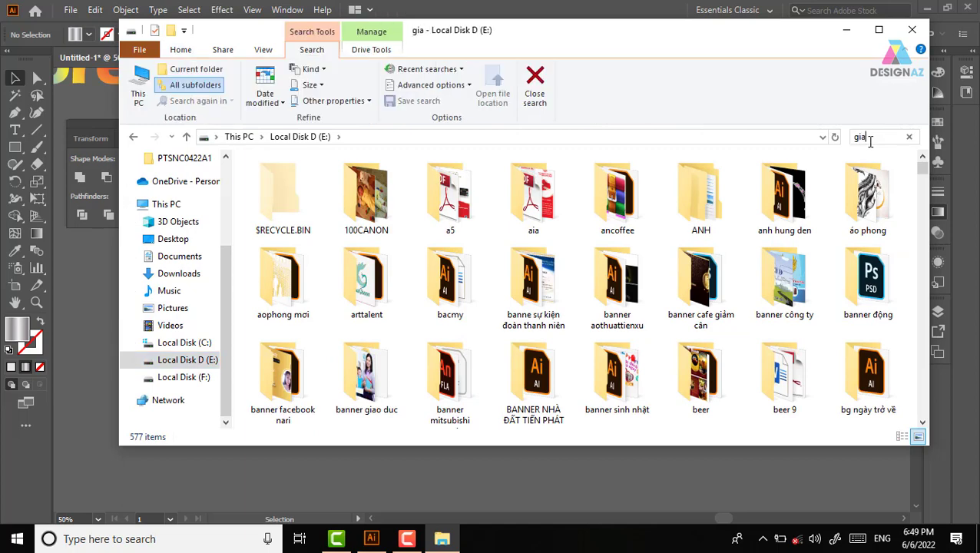
type("m")
- Open cafe giảm cân, then thiết kế banner mỹ phẩm, and select Golden-squares-collection.zip
left_click(288, 201)
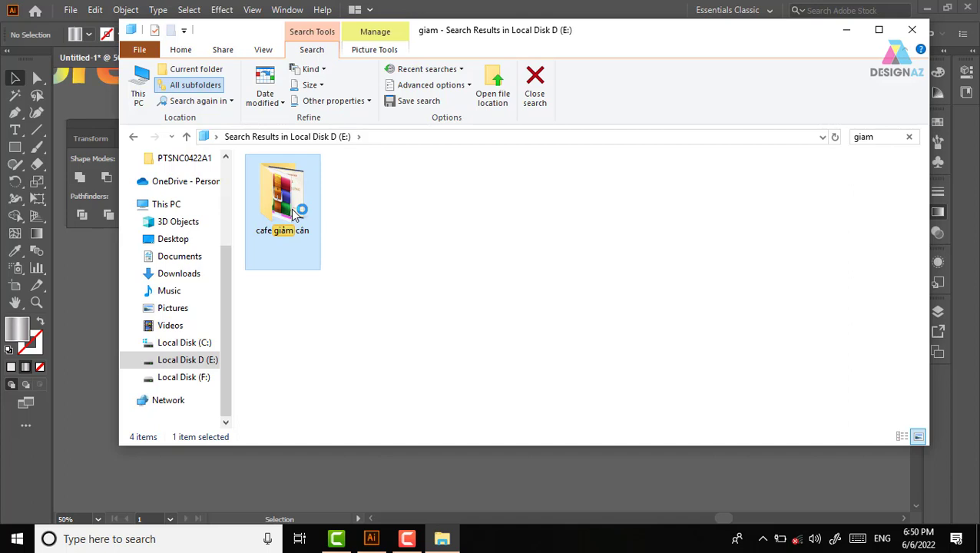
double_click(296, 215)
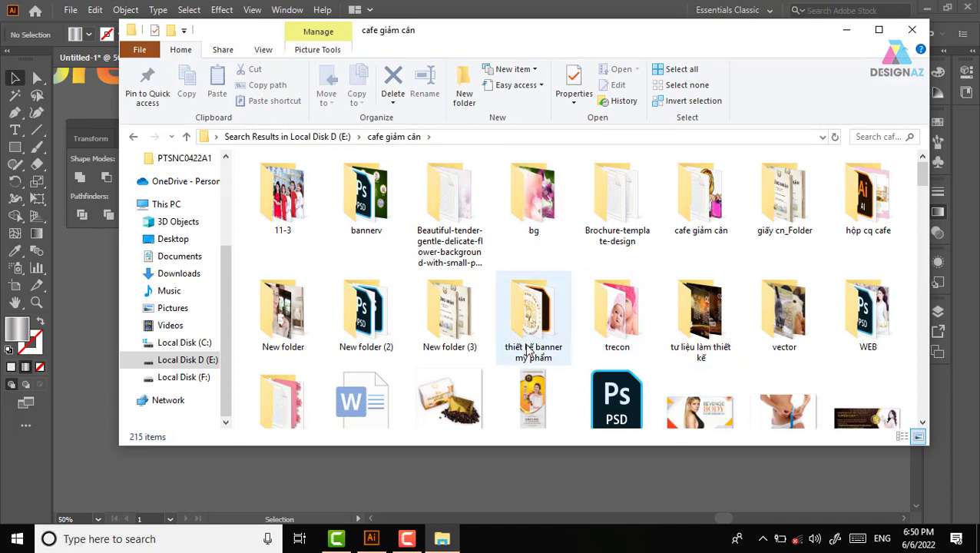
double_click(530, 315)
scroll(627, 286, "down", 1)
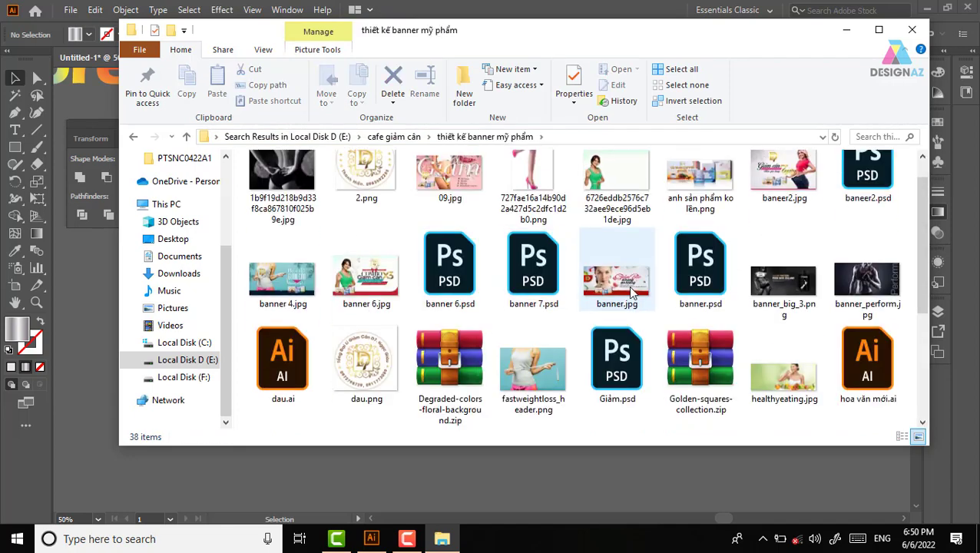
scroll(683, 361, "down", 3)
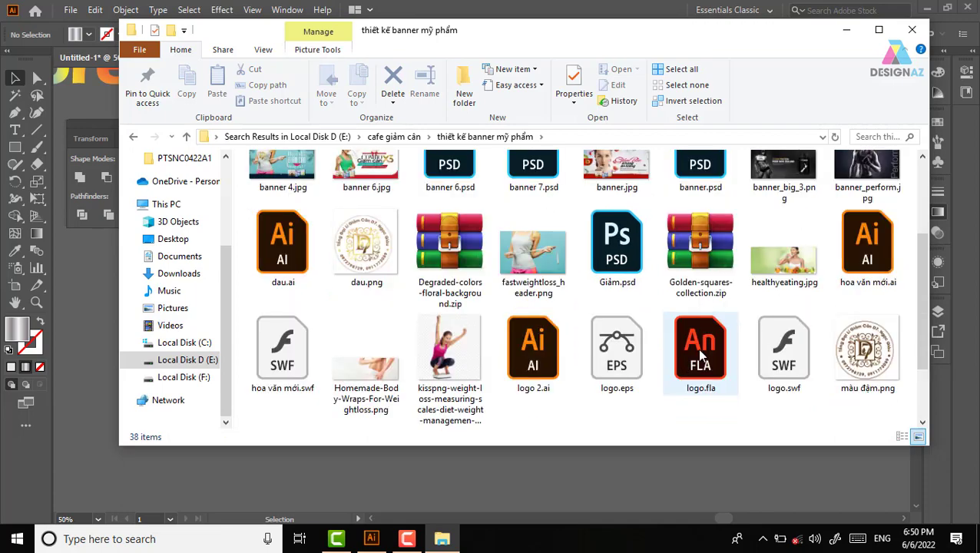
left_click(710, 258)
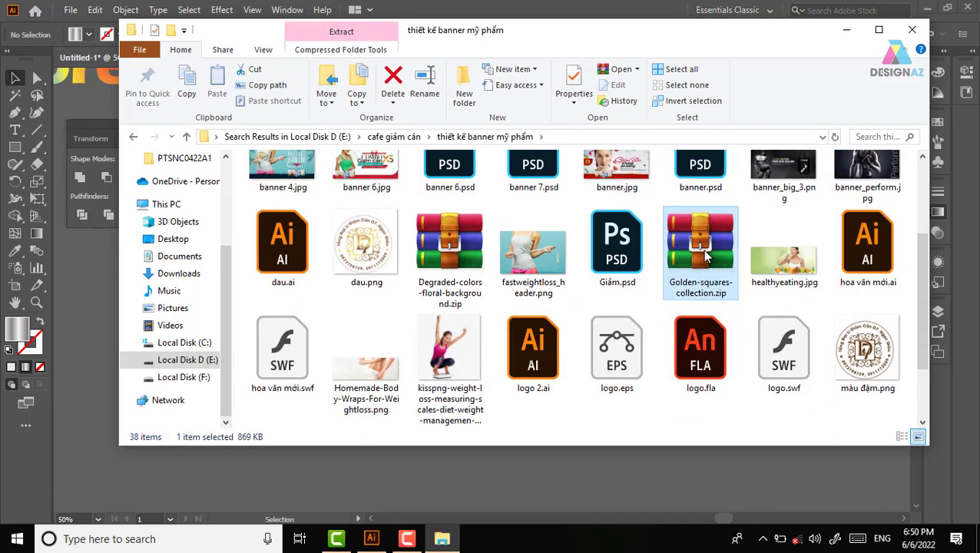
- Open Golden-squares-collection.zip in WinRAR and launch O945XP1.eps from it in Illustrator
double_click(706, 256)
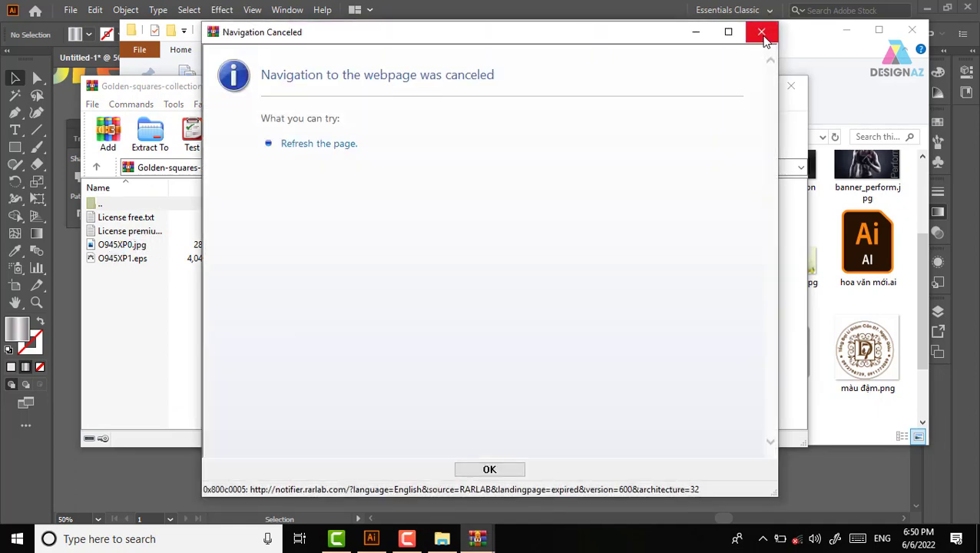
left_click(761, 32)
left_click(101, 259)
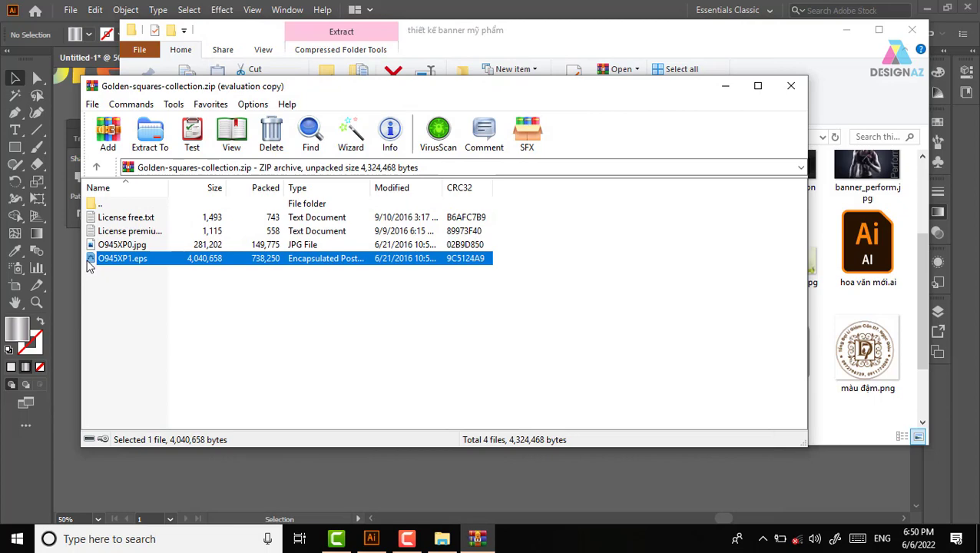
double_click(87, 261)
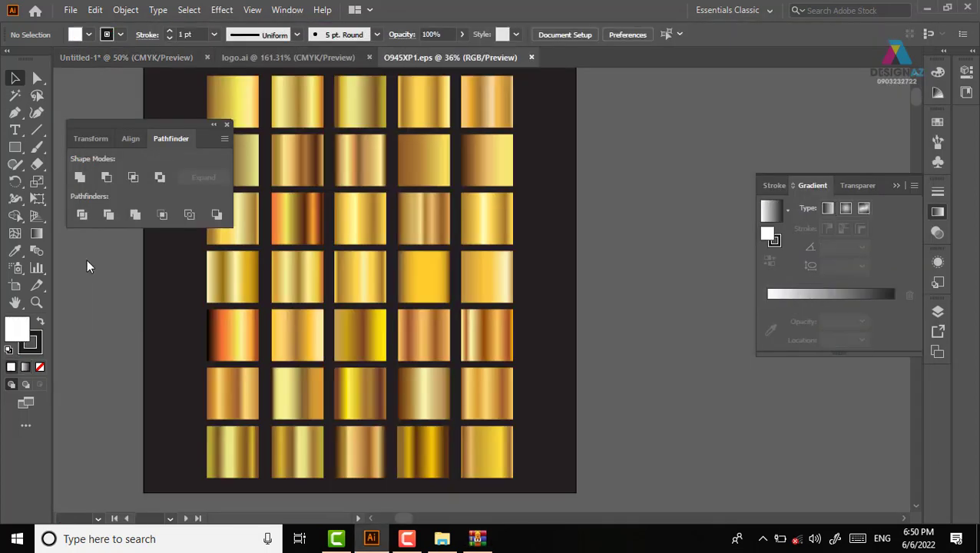
- Paste the gold swatch from column 2, row 4 into the Coconut logo document
left_click_drag(170, 128, 696, 96)
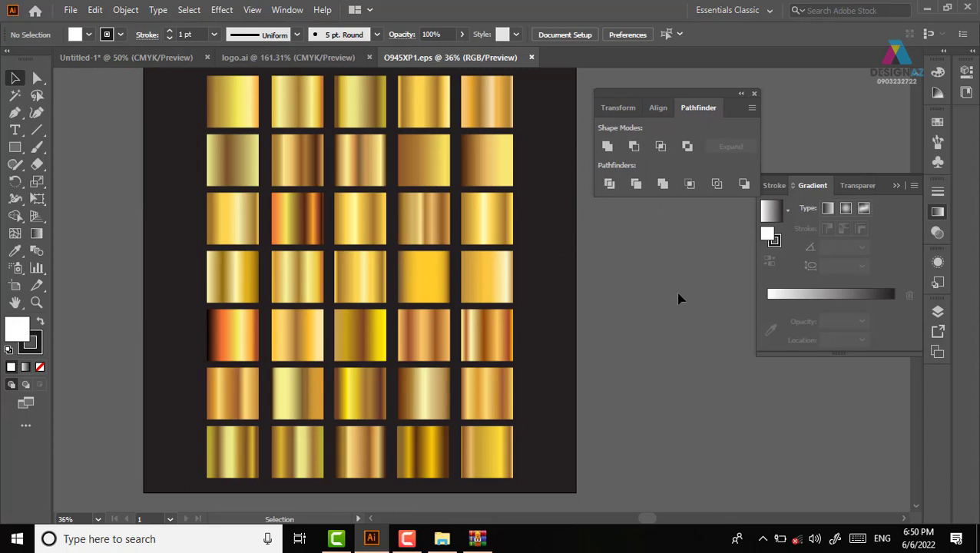
left_click(301, 283)
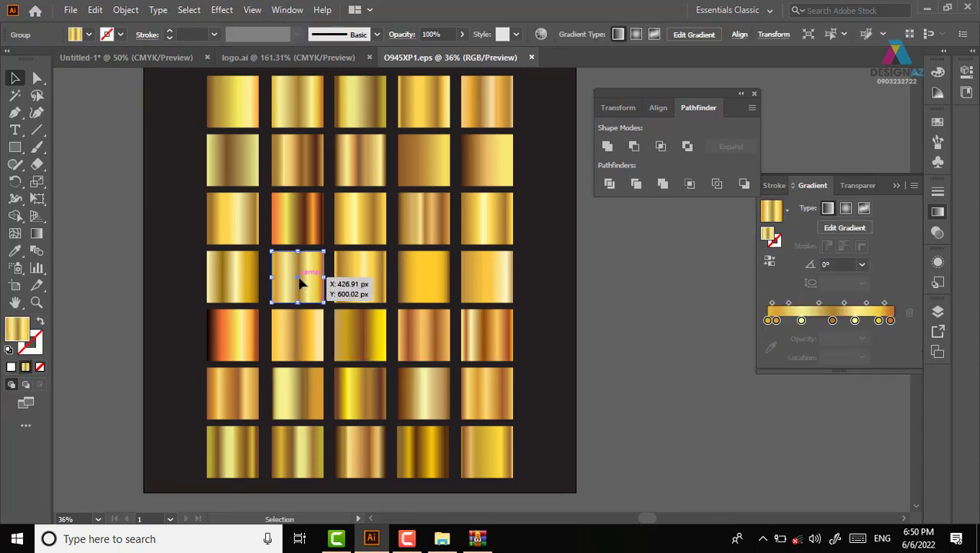
left_click(154, 57)
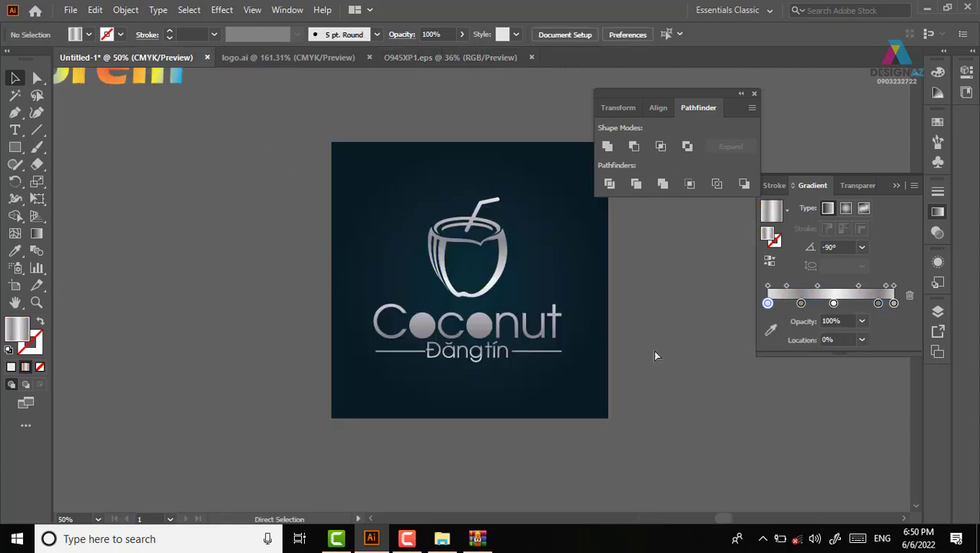
key("ctrl+v")
- Move the gold square to the left of the Coconut artboard and zoom out to 25%
left_click_drag(503, 321, 173, 294)
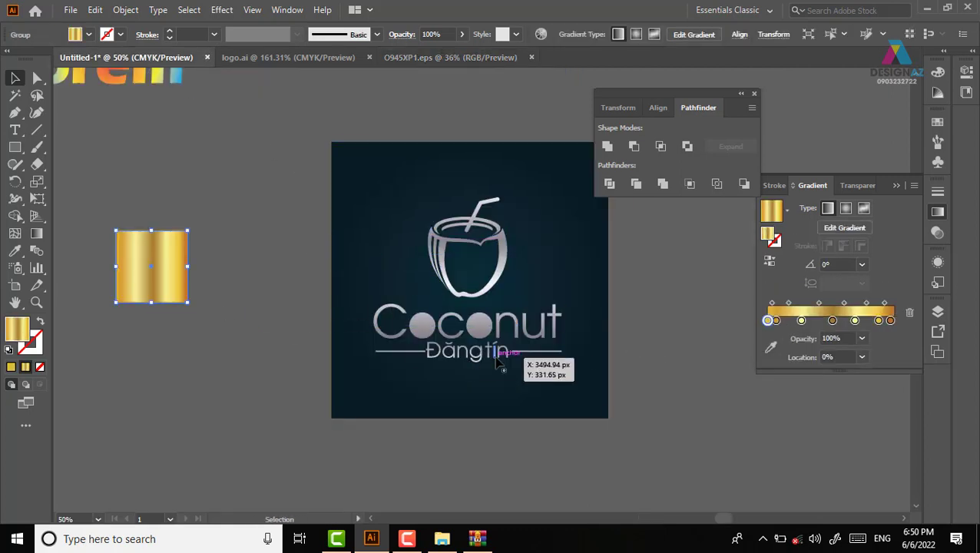
key("ctrl+minus")
left_click_drag(674, 446, 517, 409)
mouse_move(455, 305)
left_mouse_down()
mouse_move(547, 207)
mouse_move(461, 307)
left_mouse_up()
- Alt+Shift-drag a duplicate of the Coconut artwork directly below the original and select the copy
left_click(372, 389)
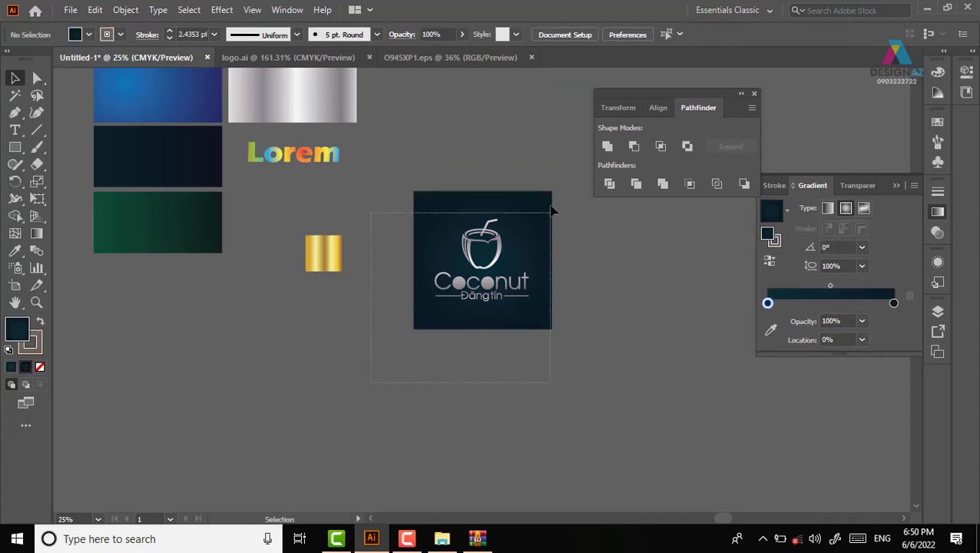
left_click(517, 253)
left_click_drag(517, 254, 511, 369)
left_click(630, 393)
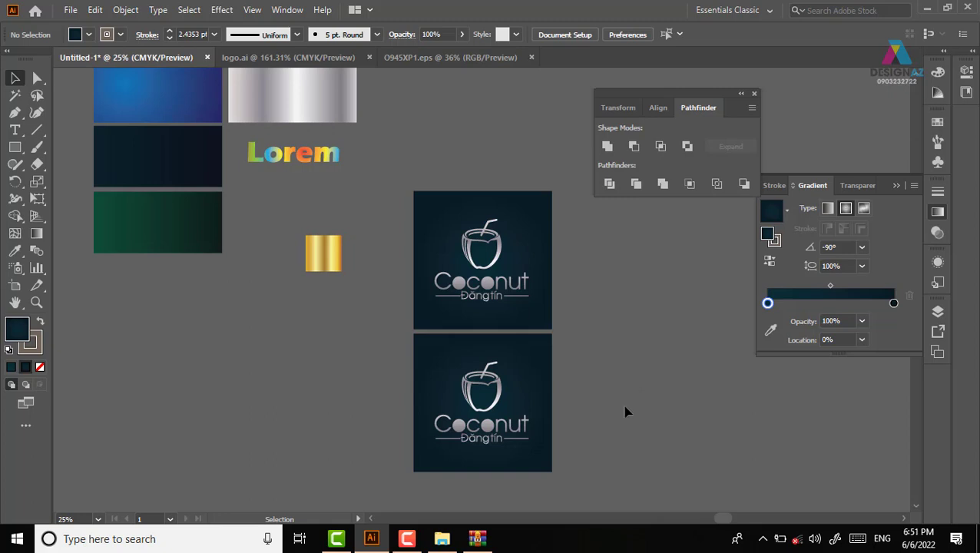
left_click_drag(542, 406, 536, 351)
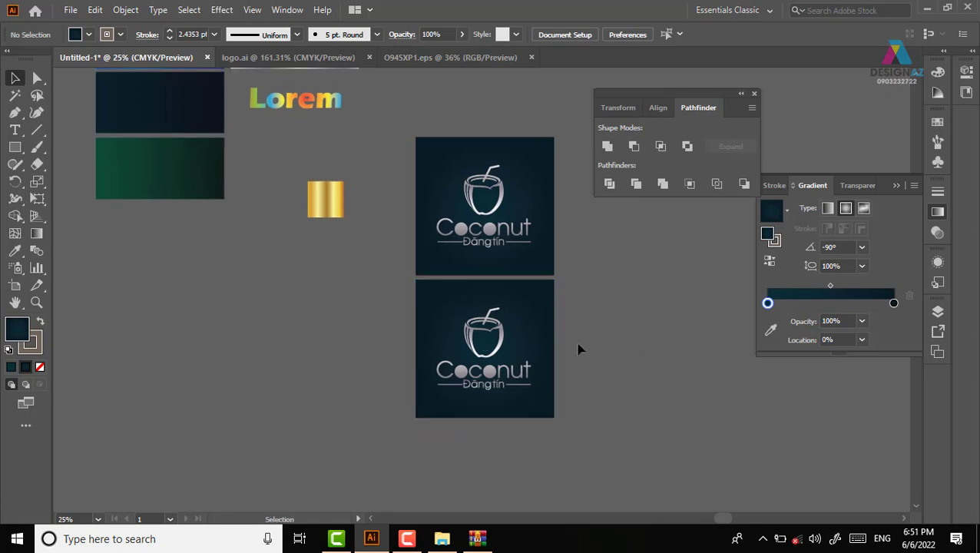
left_click_drag(585, 309, 409, 405)
- Use the Eyedropper to fill the lower copy's Coconut logo with the gold rectangle's gradient
left_click(534, 302, "shift")
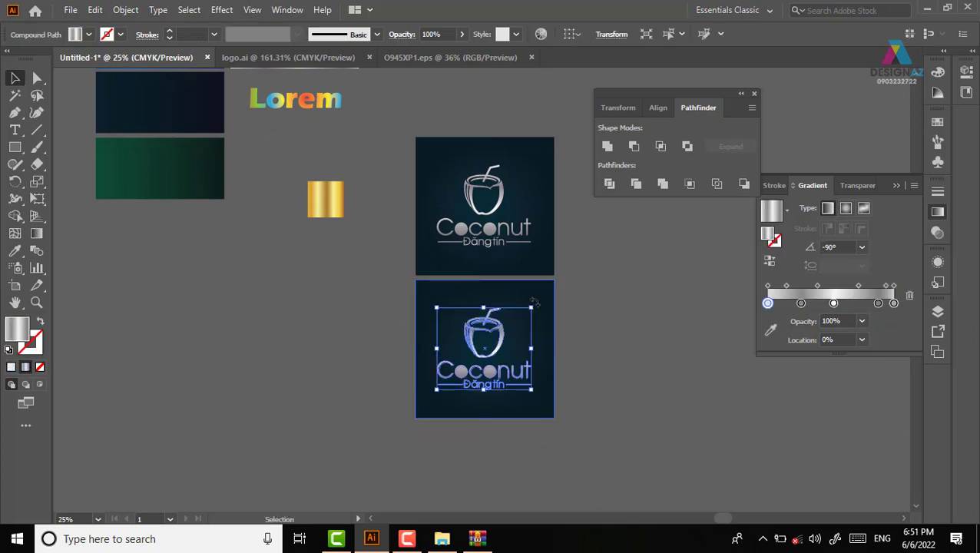
key("o")
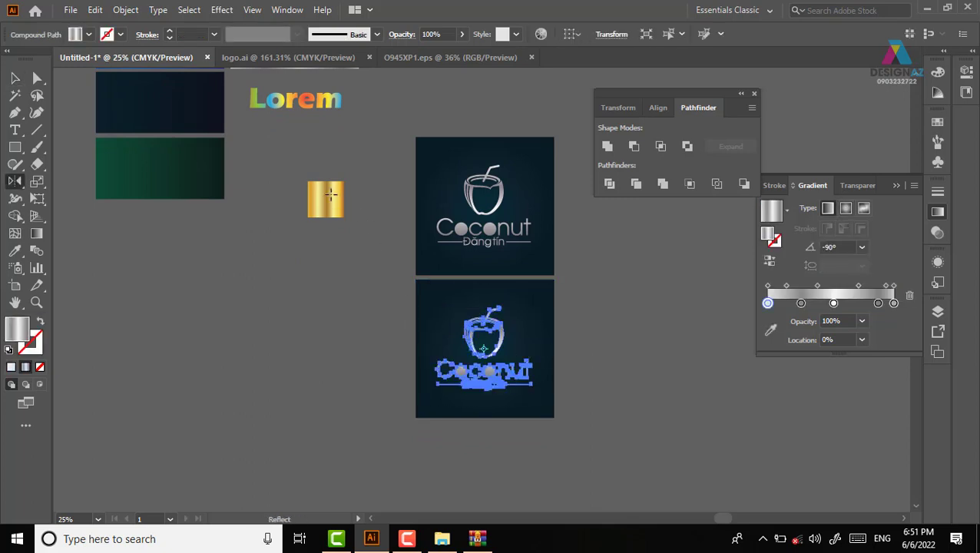
key("i")
left_click(329, 195)
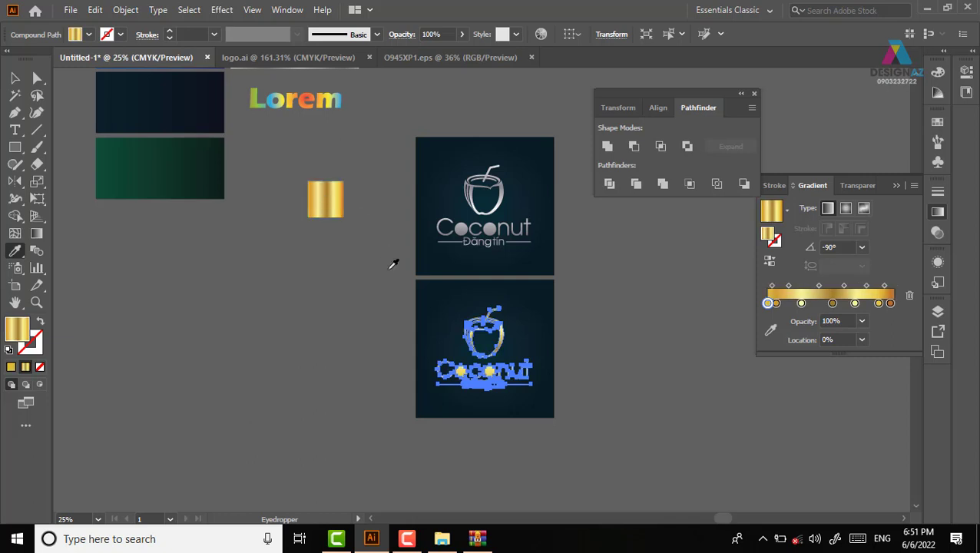
key("v")
left_click(628, 385)
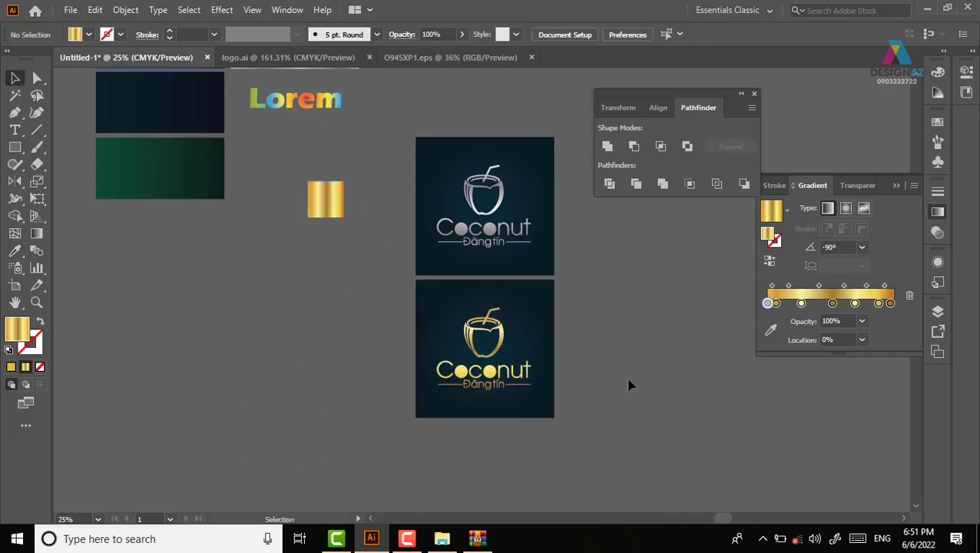
- Zoom in on the gold Coconut artboard and reselect the gold logo
key("z")
left_click_drag(407, 290, 645, 459)
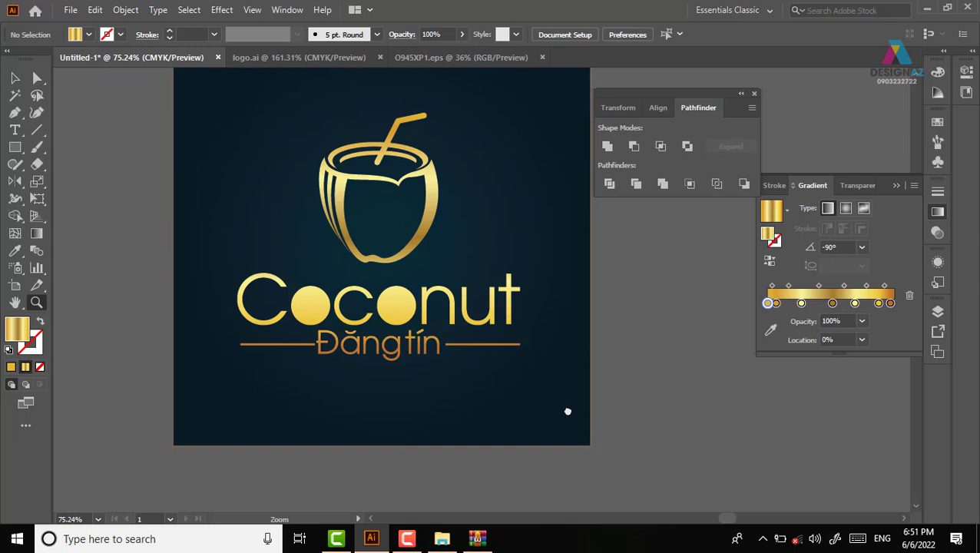
left_click(14, 77)
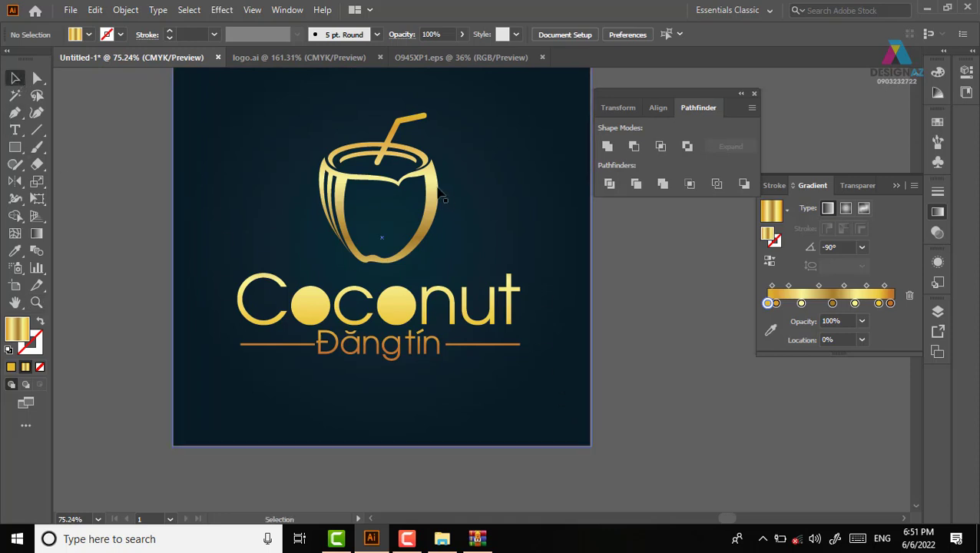
left_click(443, 198)
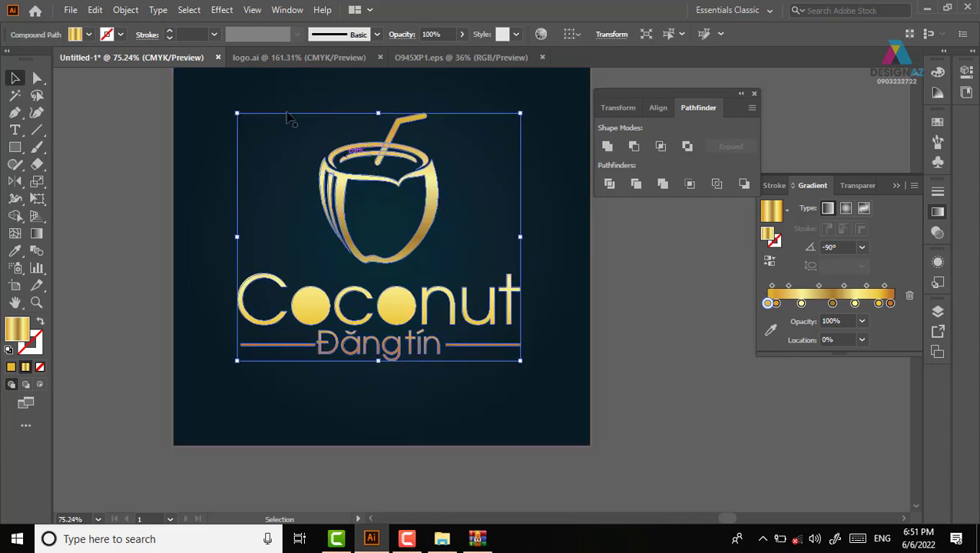
- Give the gold logo a Multiply drop shadow at 40% opacity, 7 px offset and 5 px blur
left_click(222, 10)
mouse_move(241, 173)
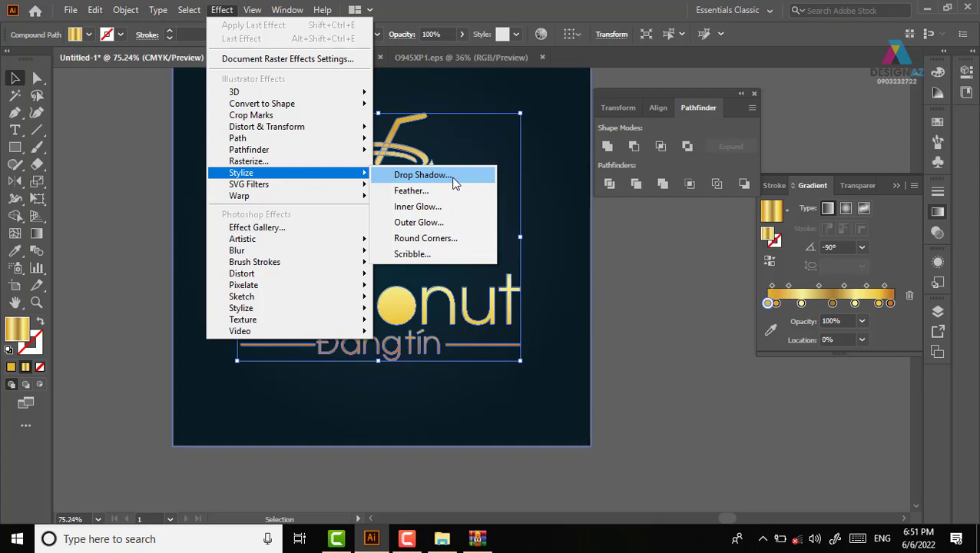
left_click(453, 177)
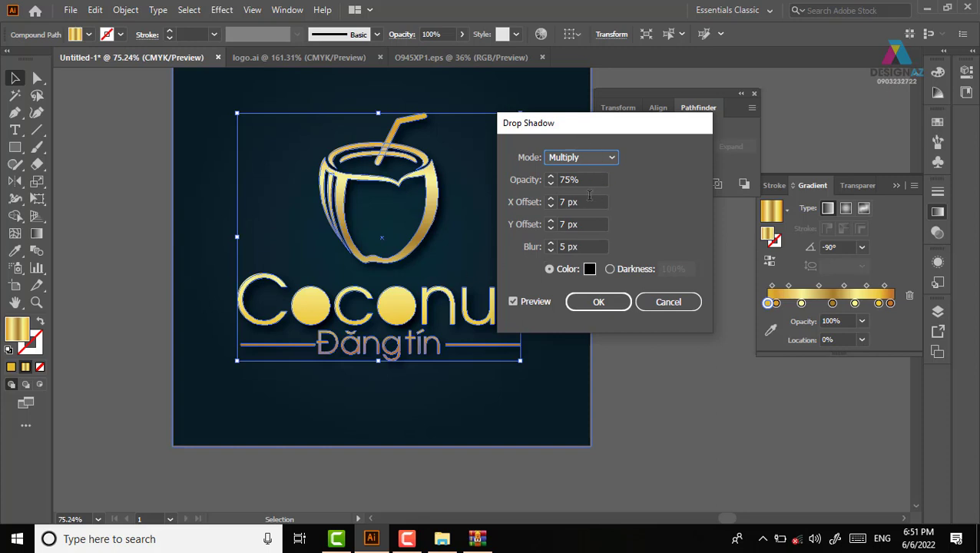
left_click(519, 178)
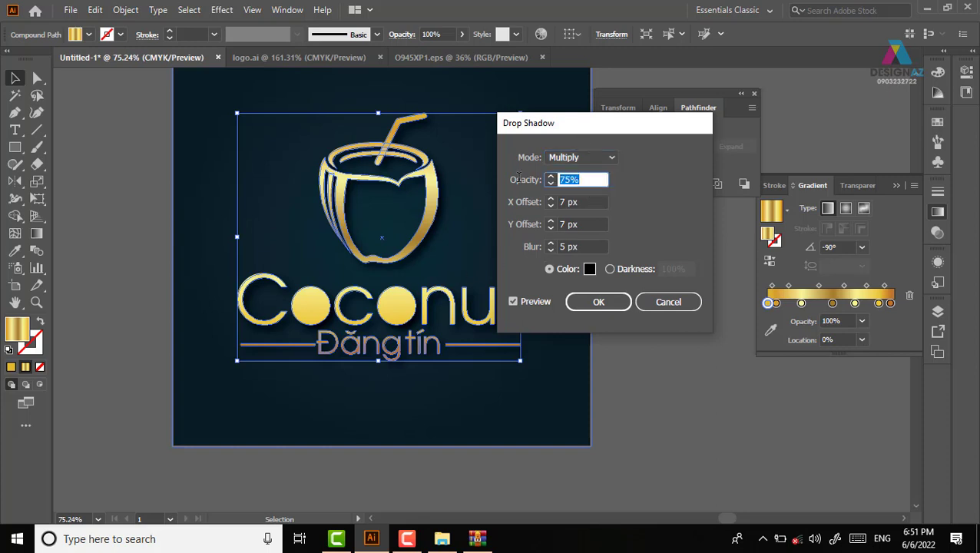
type("4")
type("0")
key("Return")
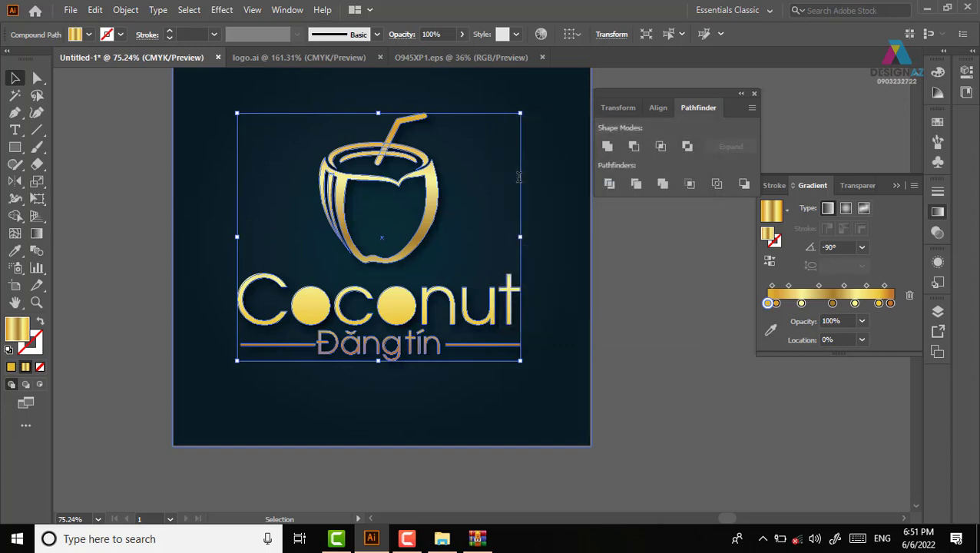
left_click(641, 286)
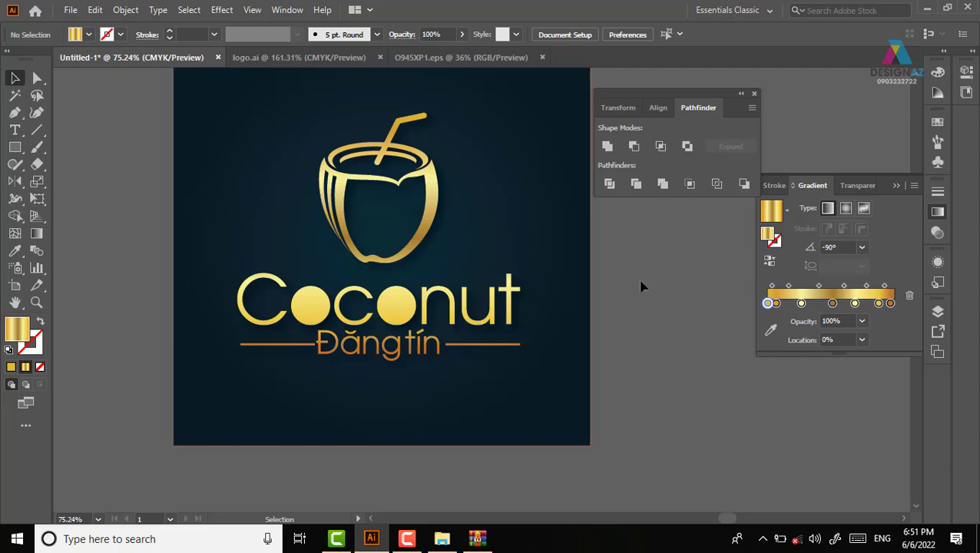
scroll(482, 256, "up", 5)
scroll(468, 443, "up", 1)
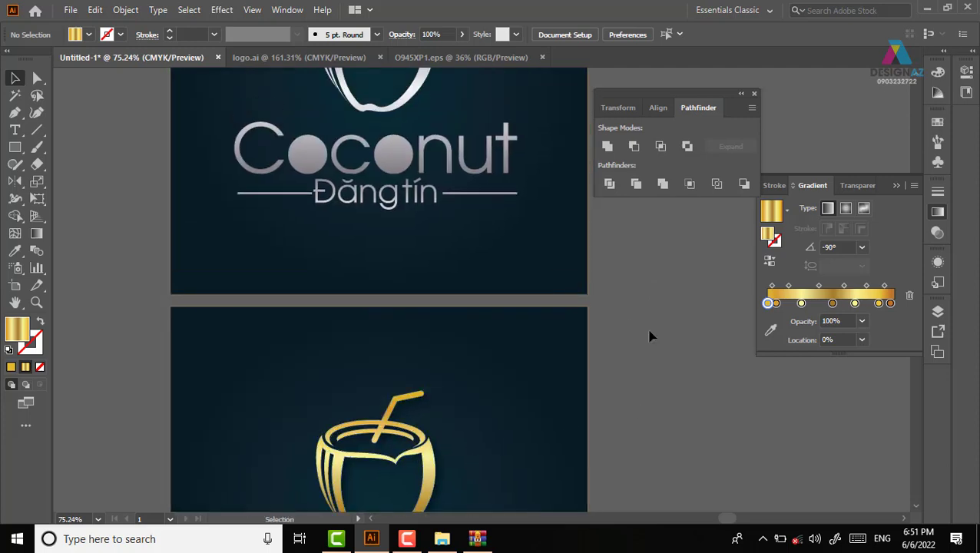
- Compare both logos at 25% zoom and move the gold swatch to the right of the artboards
scroll(649, 335, "up", 2)
scroll(586, 371, "up", 1)
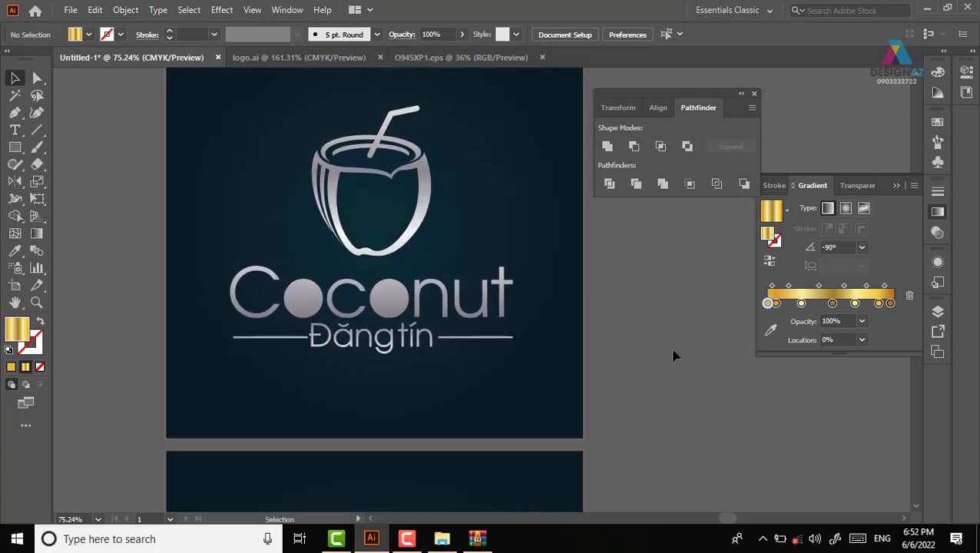
left_click_drag(586, 380, 562, 88)
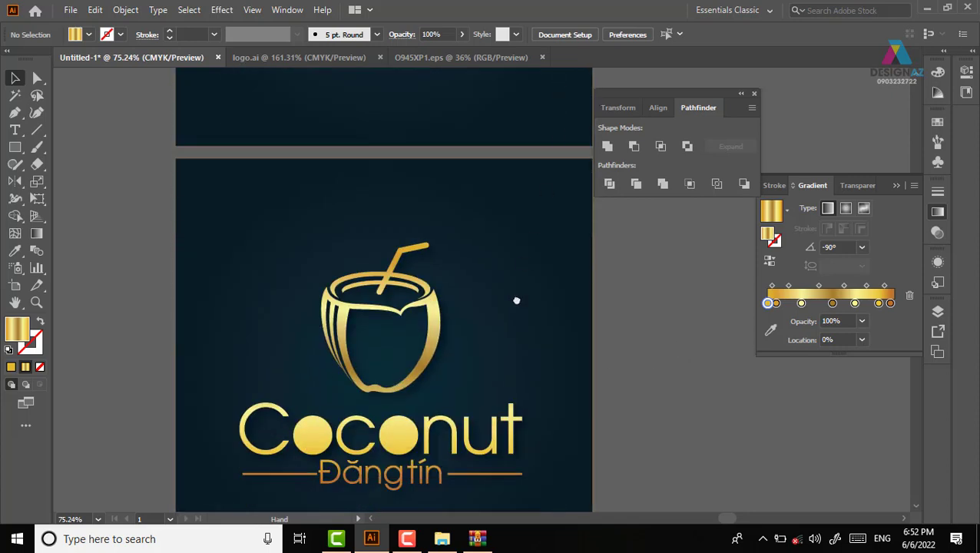
left_click_drag(516, 300, 495, 132)
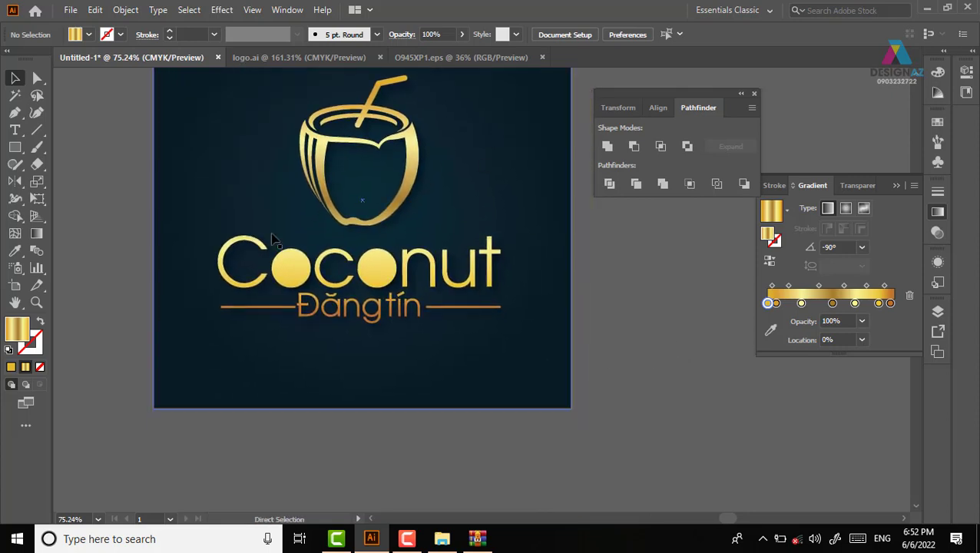
key("ctrl+minus")
key("ctrl+minus")
key("ctrl+minus")
key("ctrl+minus")
mouse_move(534, 265)
left_mouse_down()
mouse_move(472, 356)
mouse_move(482, 398)
left_mouse_up()
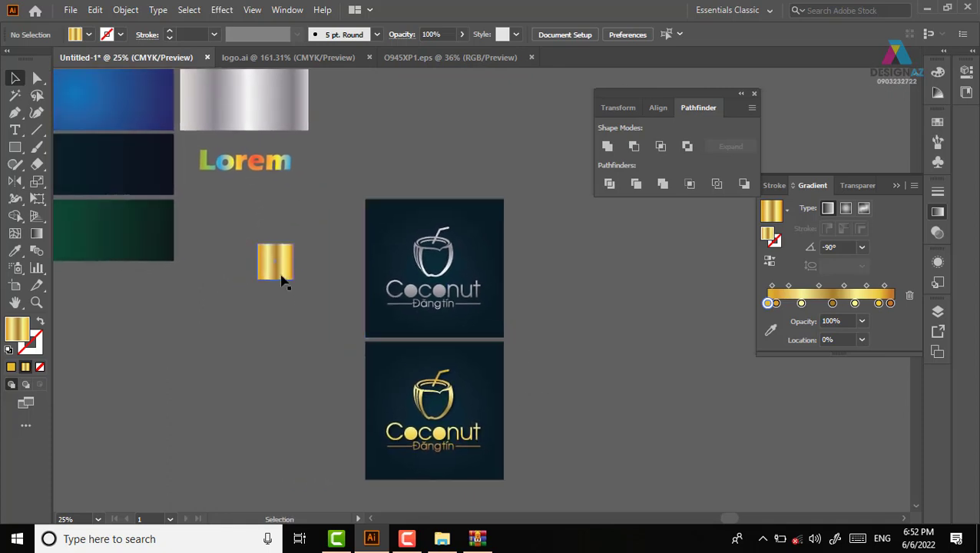
left_click_drag(280, 277, 581, 270)
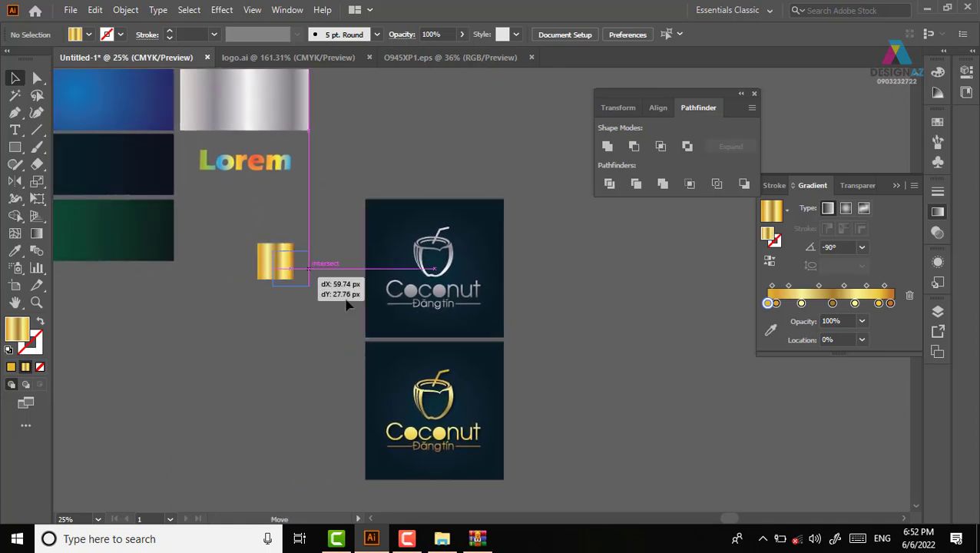
left_click(754, 326)
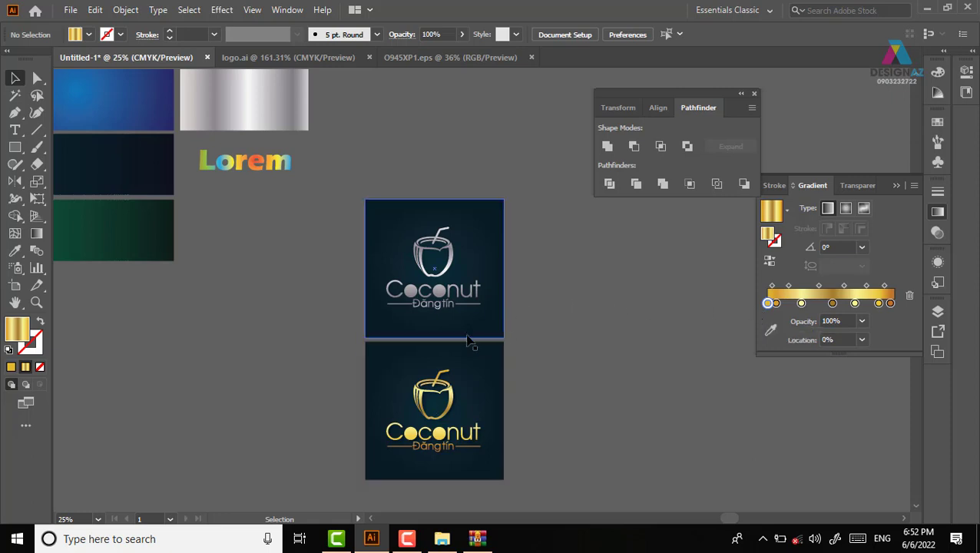
left_click_drag(469, 341, 485, 509)
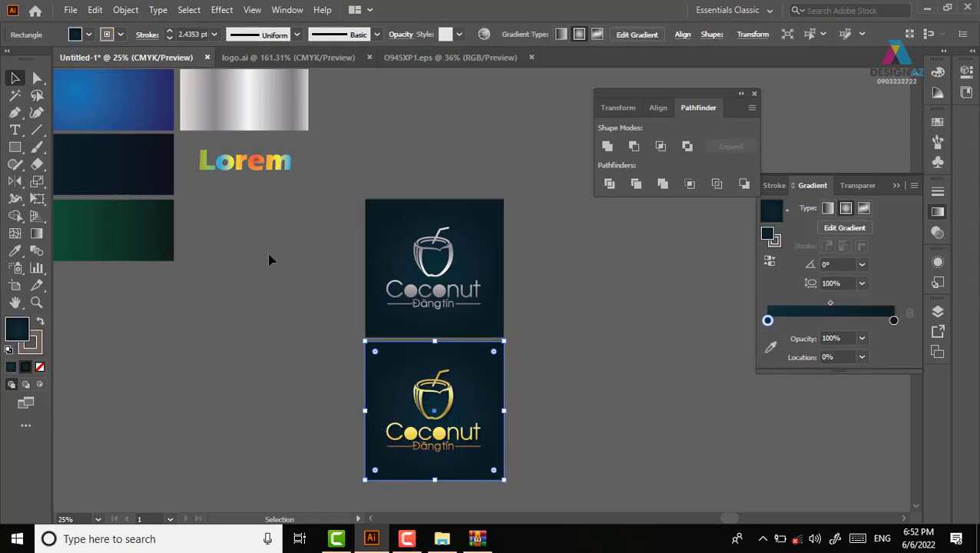
- Alt-drag a copy of the blue gradient rectangle onto the artboard and give it a 0° linear gradient
left_click_drag(238, 262, 525, 291)
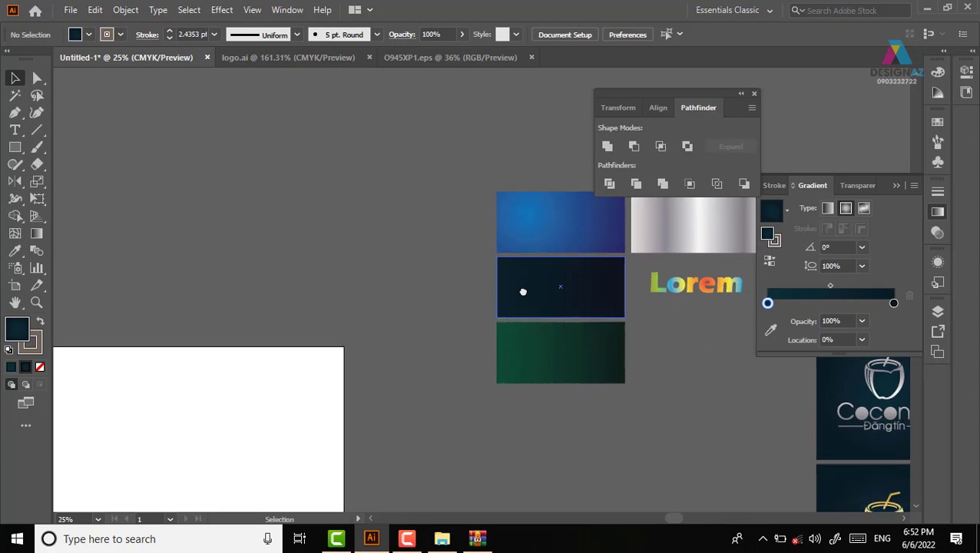
mouse_move(556, 225)
left_mouse_down()
mouse_move(230, 411)
mouse_move(396, 474)
left_mouse_up()
key("z")
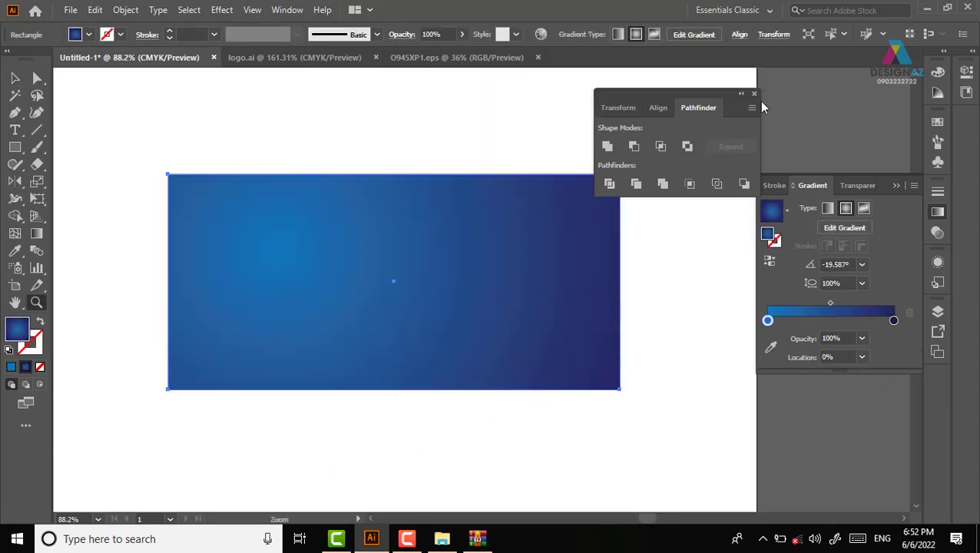
left_click(753, 93)
key("v")
key("ctrl+shift+a")
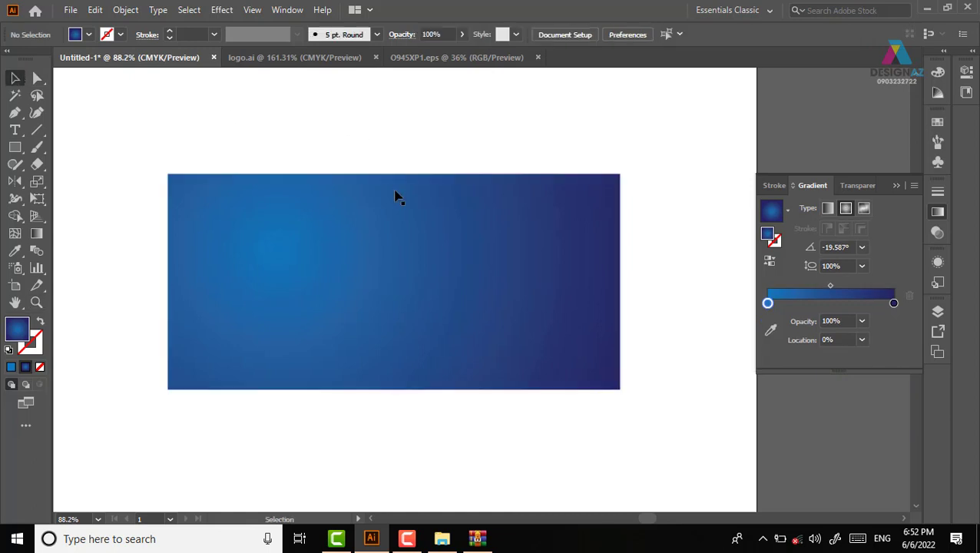
mouse_move(425, 292)
left_mouse_down()
mouse_move(503, 282)
mouse_move(489, 286)
left_mouse_up()
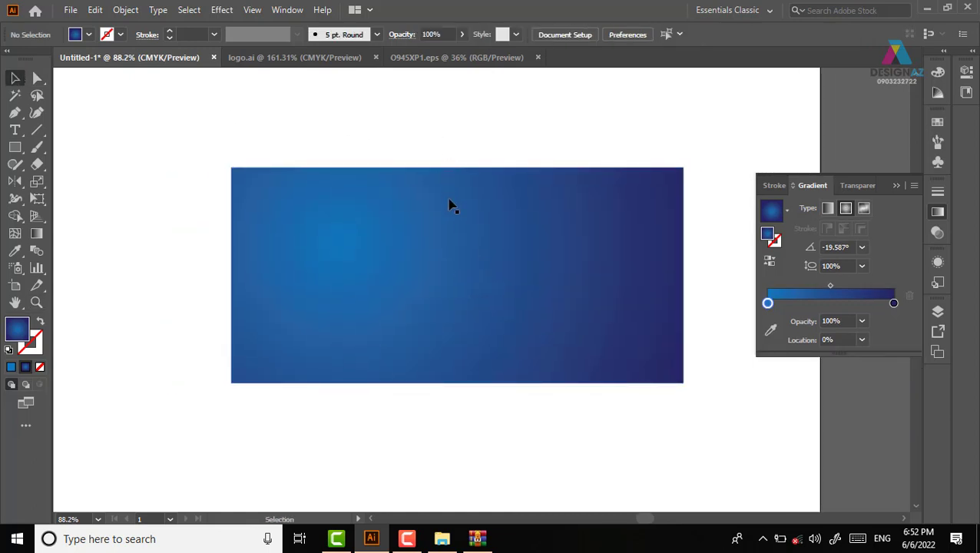
left_click(451, 206)
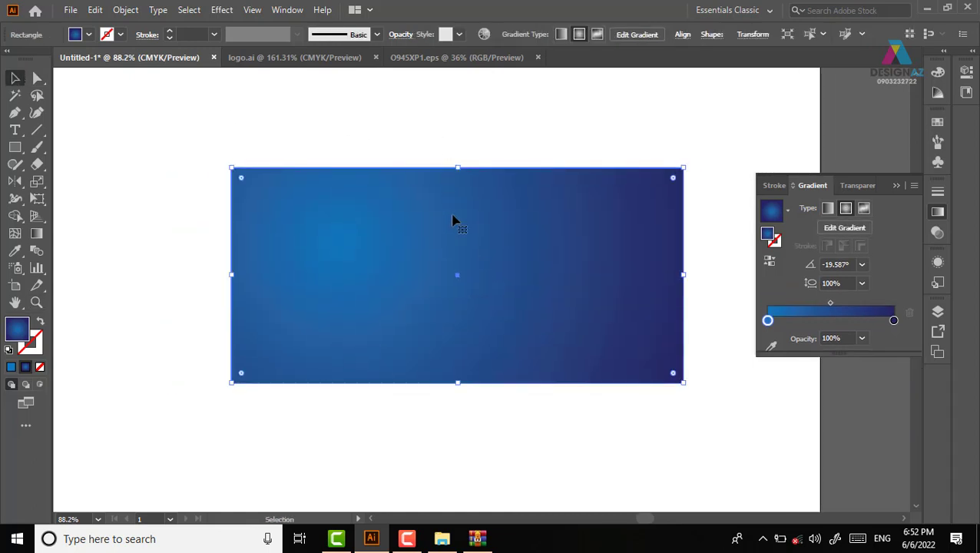
left_click(828, 208)
left_click(562, 149)
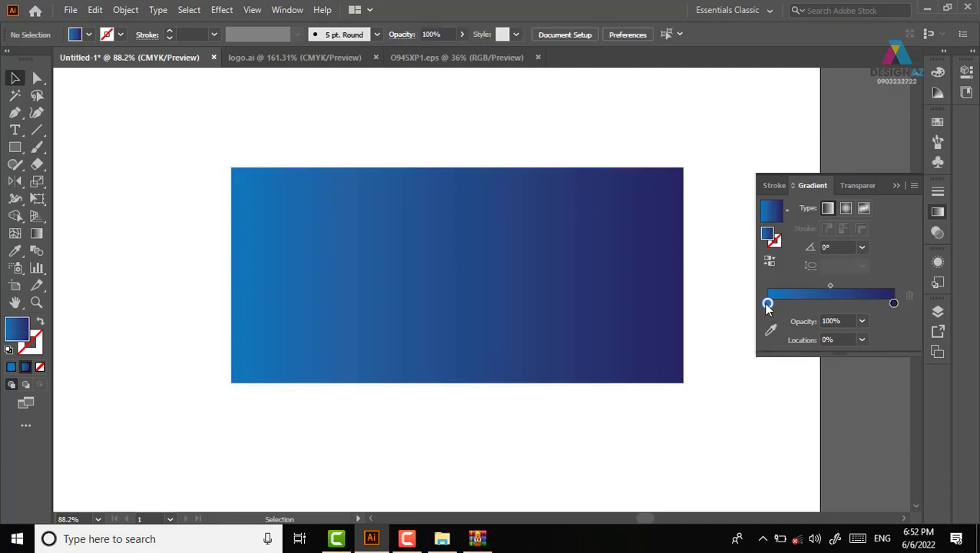
- Make the banner gradient's right colour stop pink
double_click(767, 304)
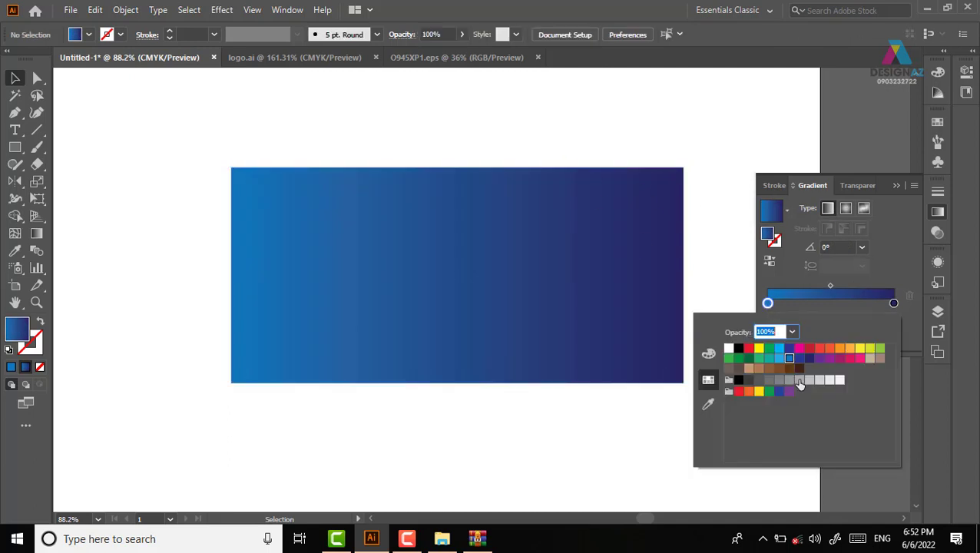
left_click(894, 304)
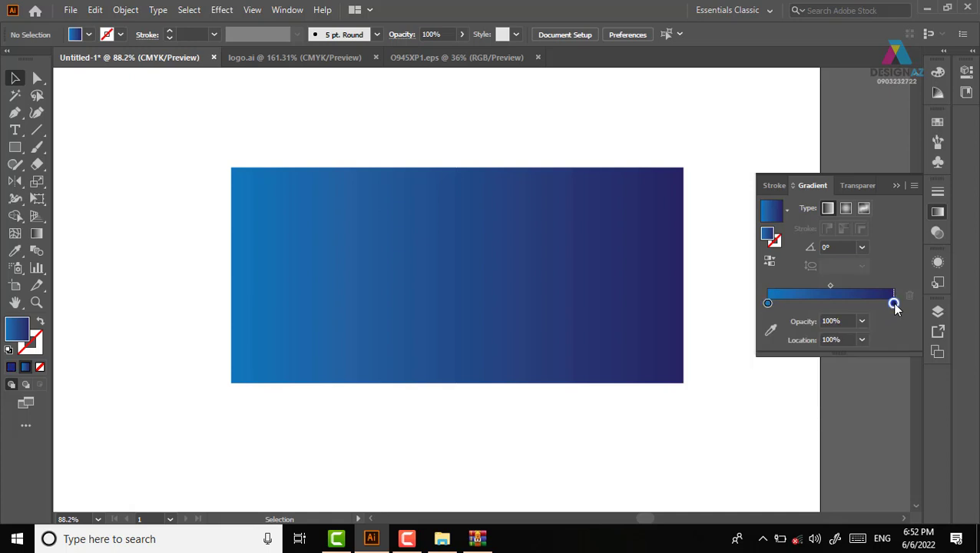
double_click(894, 304)
left_click(859, 359)
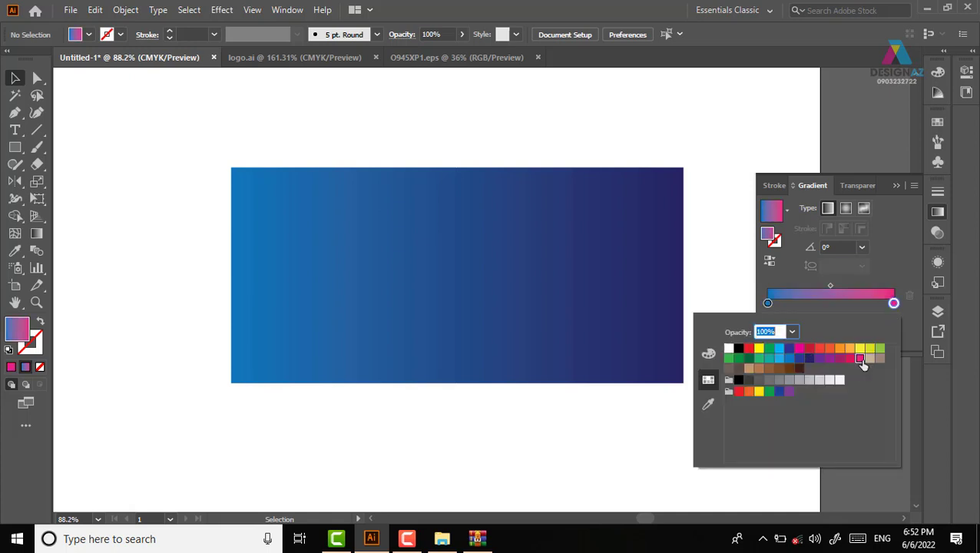
left_click(630, 293)
left_click(589, 291)
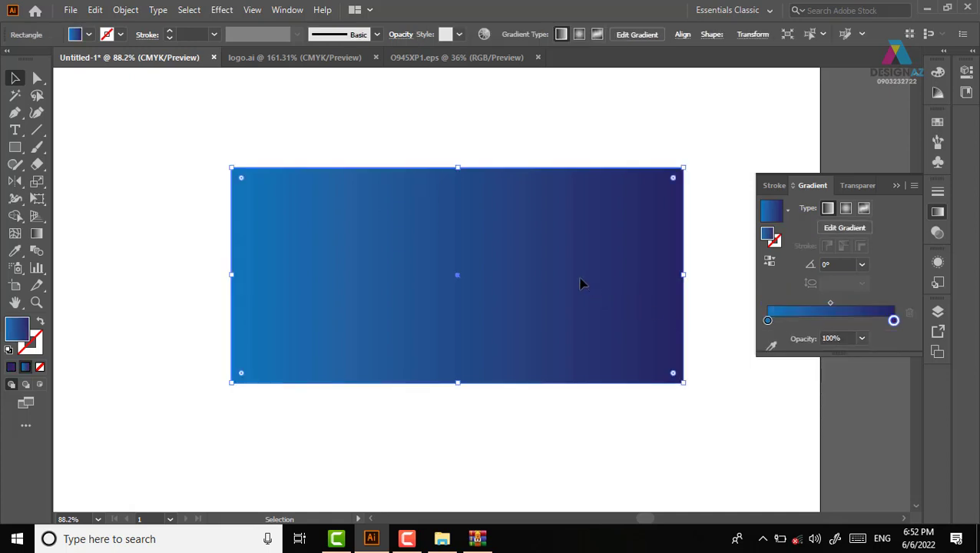
left_click(767, 320)
double_click(767, 320)
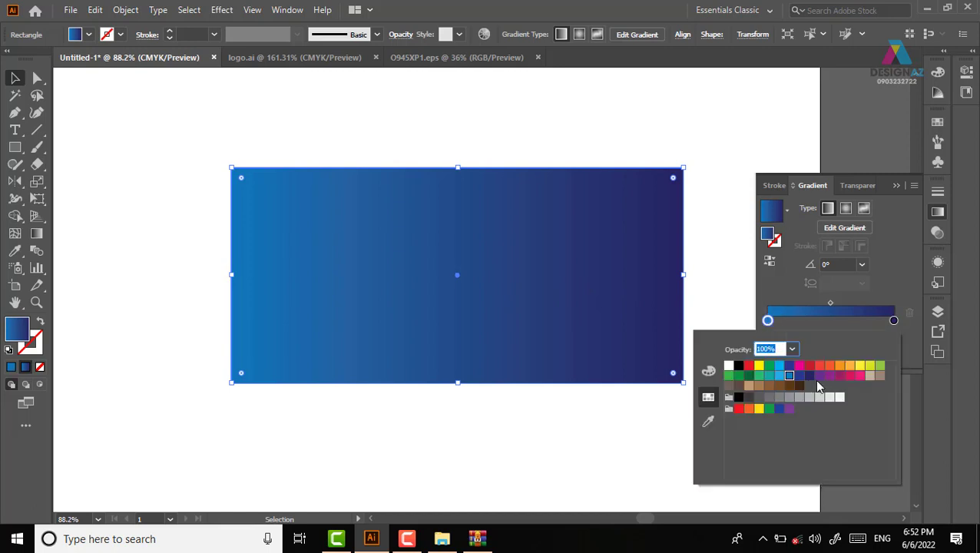
left_click(893, 321)
double_click(893, 321)
left_click(860, 375)
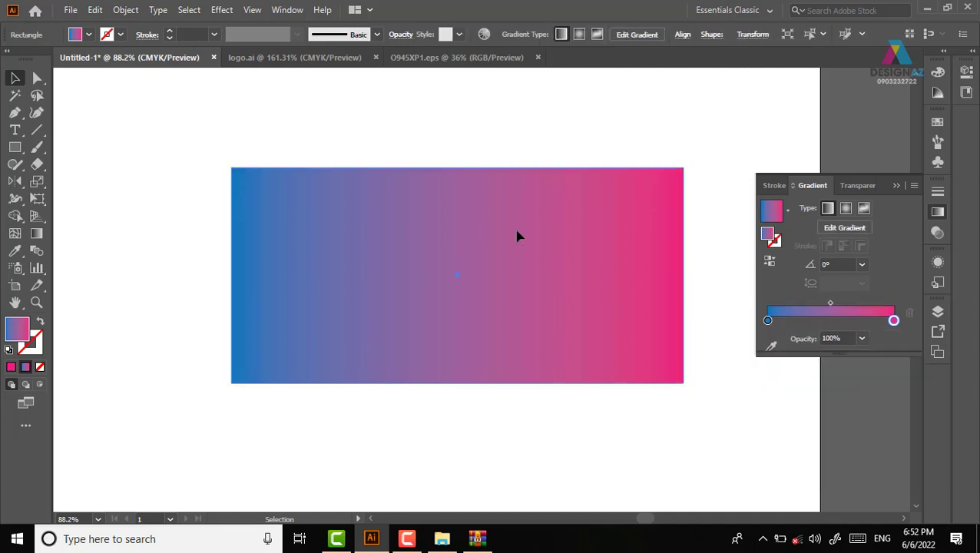
- Redraw the gradient diagonally, pink at bottom-left to blue at top-right
key("g")
left_click_drag(641, 203, 224, 374)
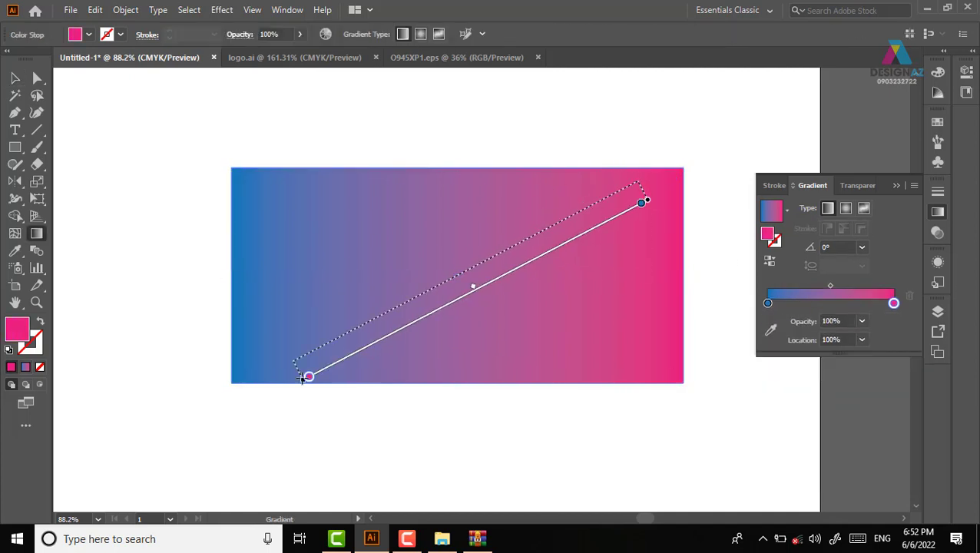
key("v")
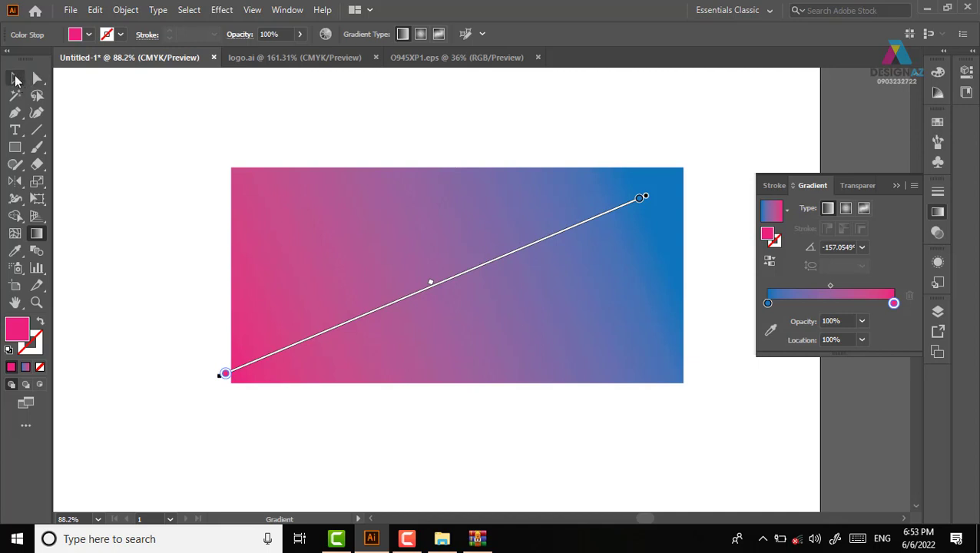
left_click(460, 147)
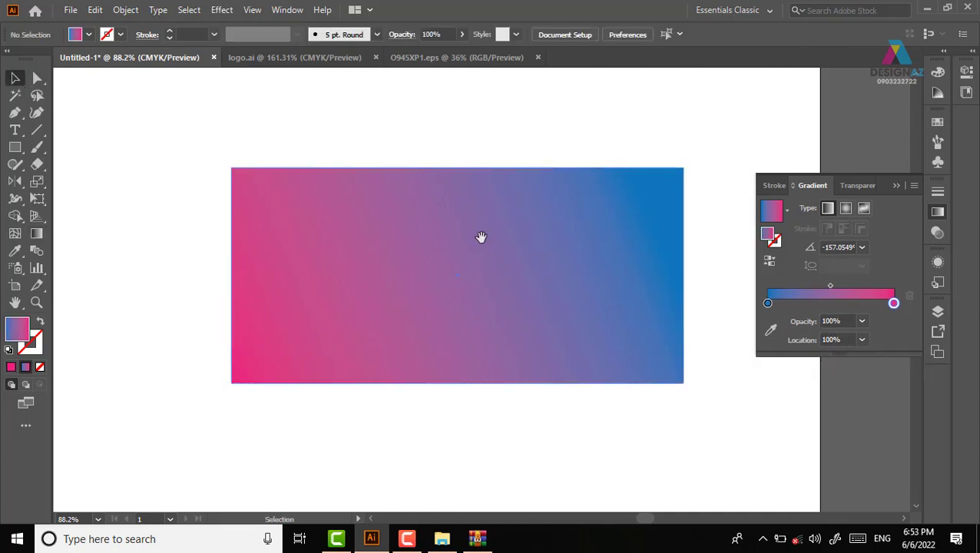
- Stretch the banner rectangle wider to the right and taller upward
left_click_drag(500, 301, 464, 290)
left_click(427, 223)
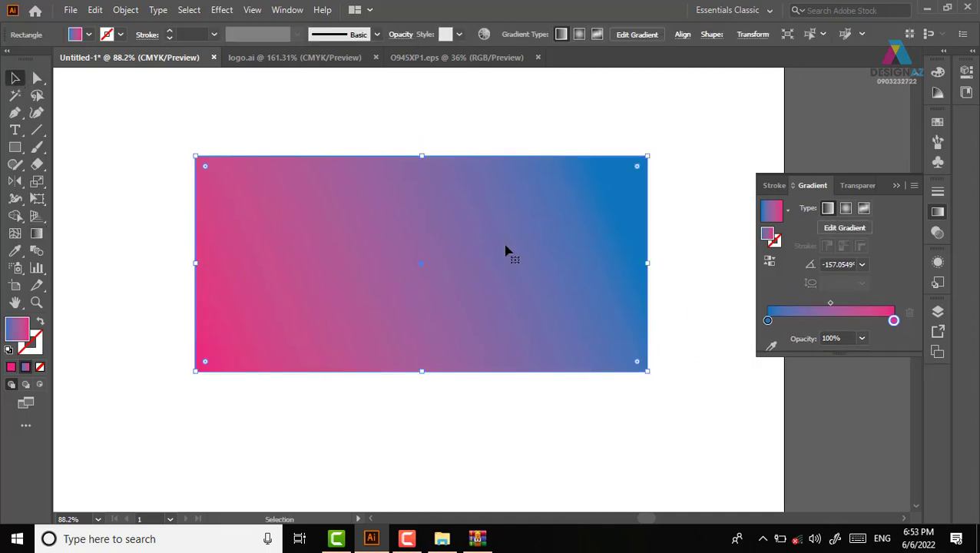
left_click_drag(651, 262, 701, 260)
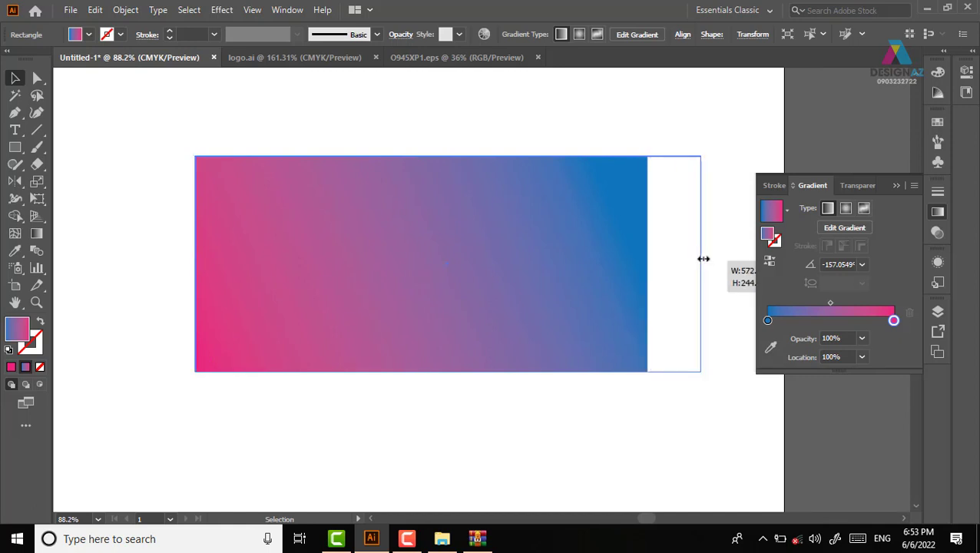
left_click_drag(450, 157, 485, 130)
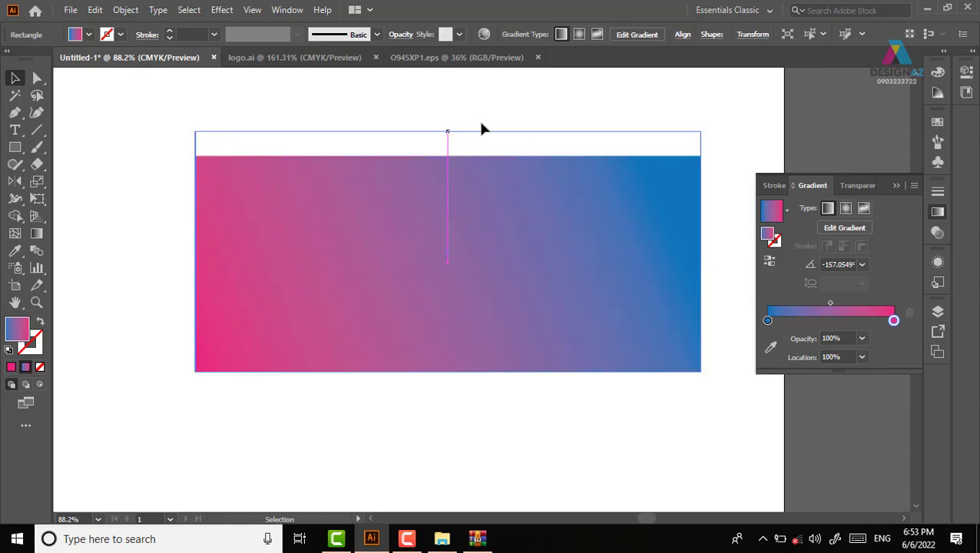
left_click(361, 123)
- Start File > Place and browse to the thuvienanh folder on drive F:
left_click(70, 10)
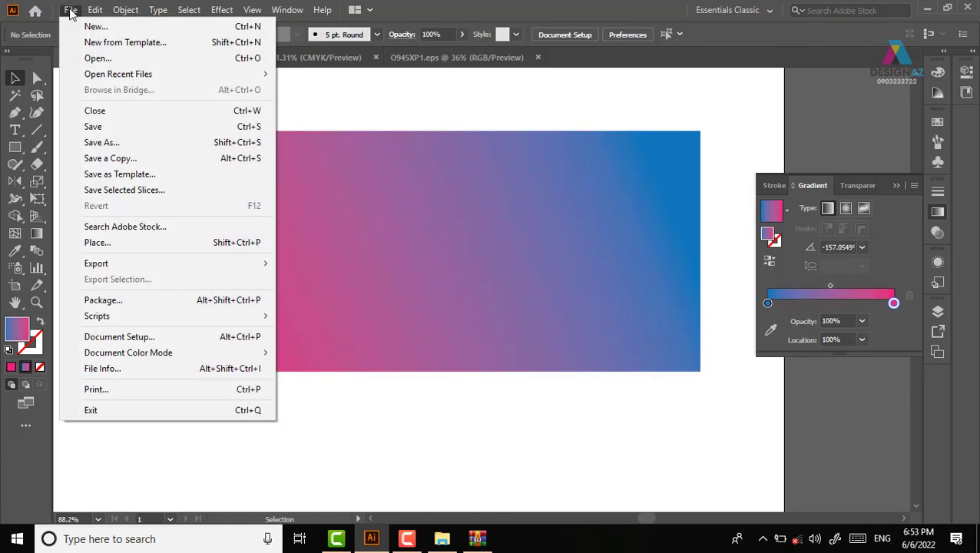
left_click(157, 244)
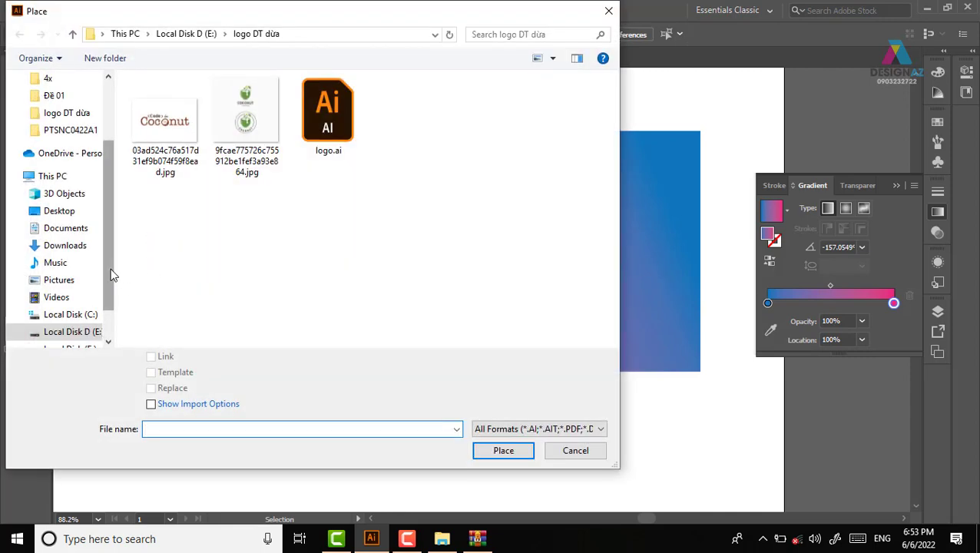
left_click_drag(111, 274, 113, 304)
left_click(86, 299)
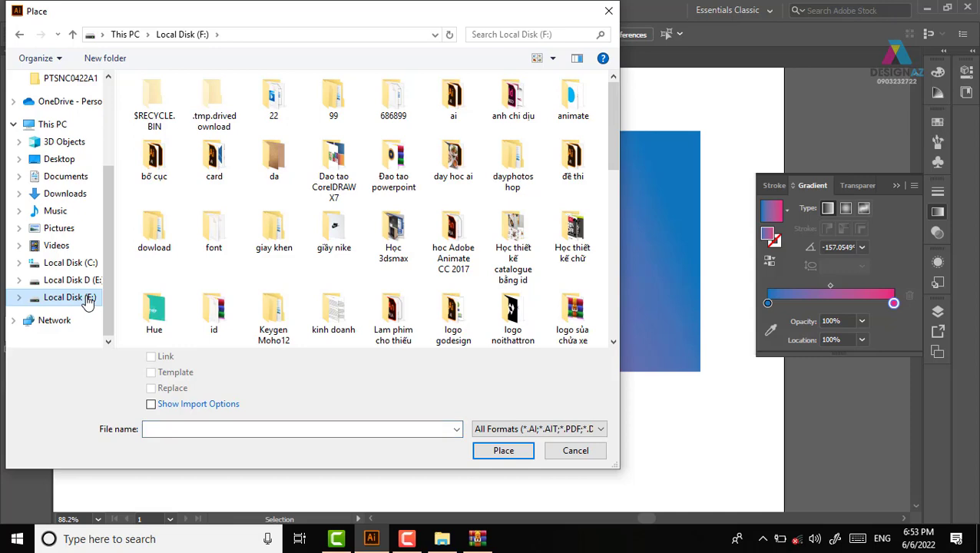
left_click(451, 239)
key("t")
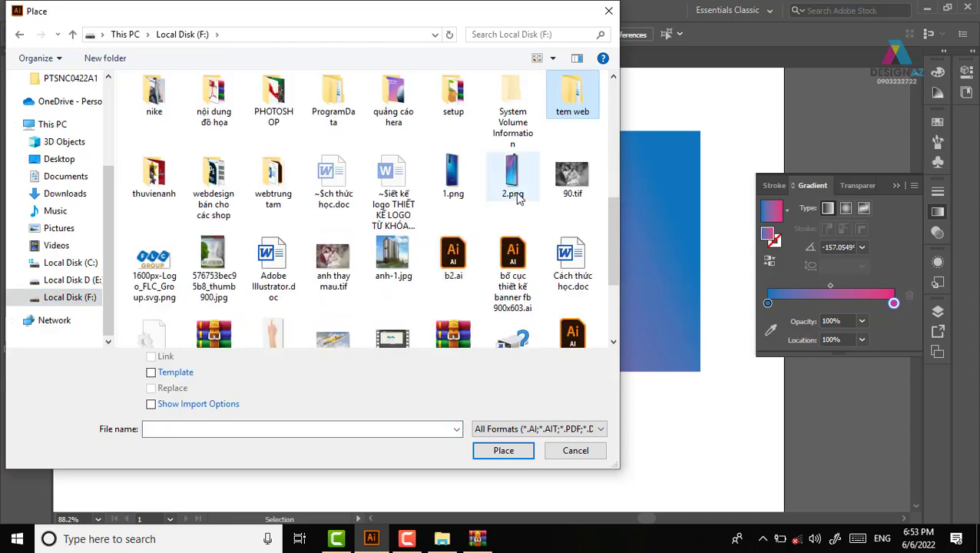
double_click(154, 175)
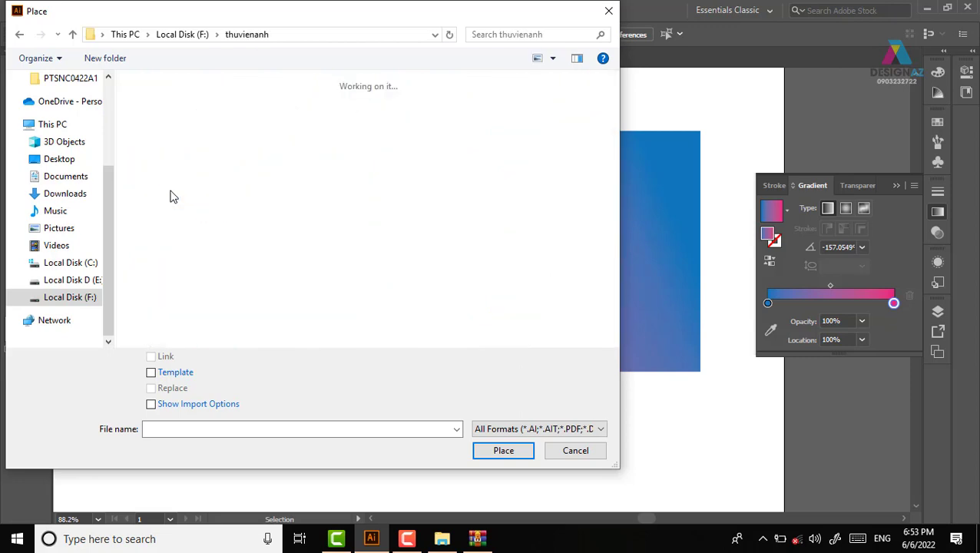
- Open the 'điện thoại vivo' folder and place the woman-holding-phone photo
left_click(400, 213)
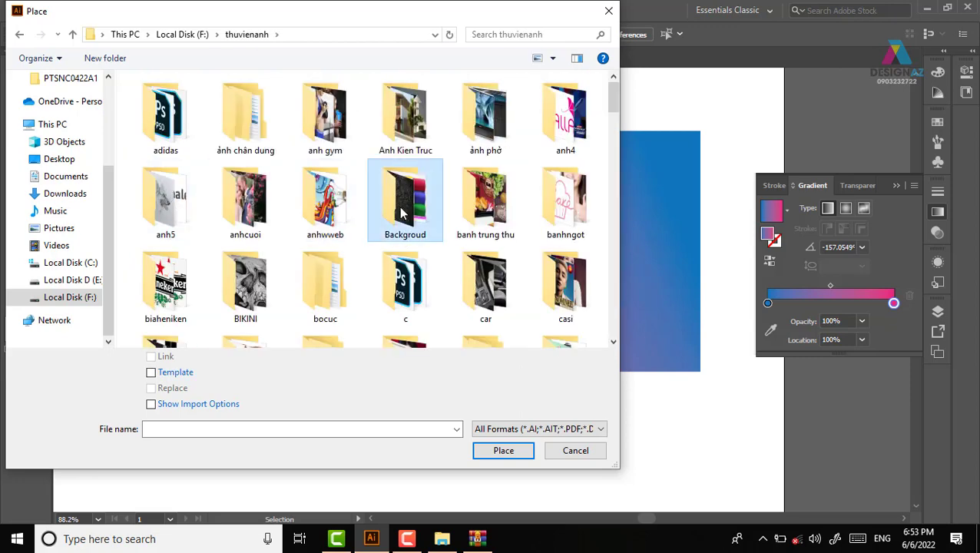
key("d")
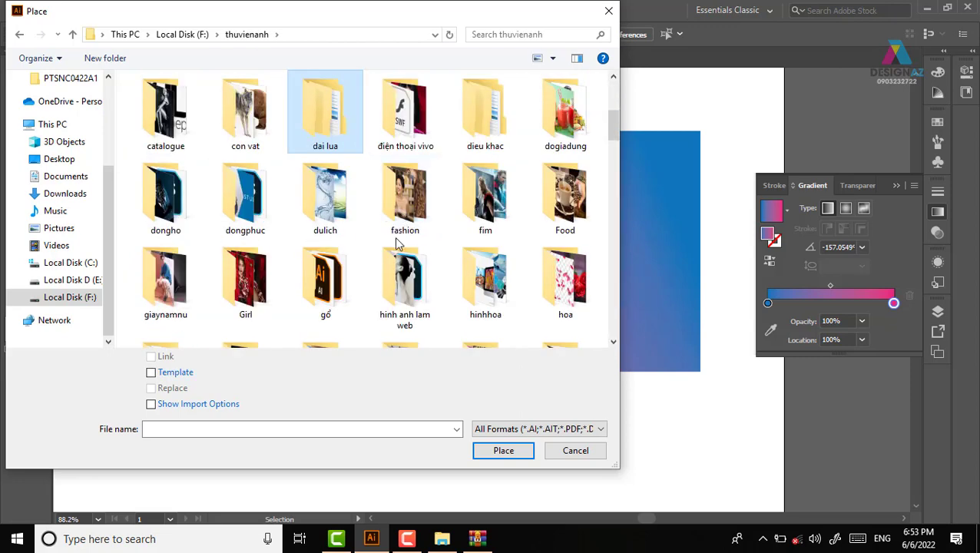
double_click(413, 123)
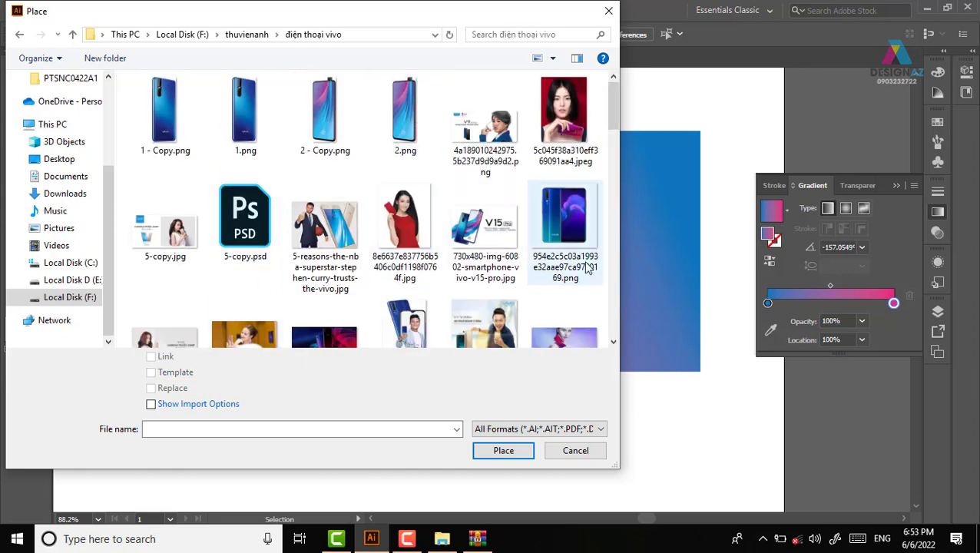
scroll(614, 123, "down", 2)
scroll(613, 132, "down", 2)
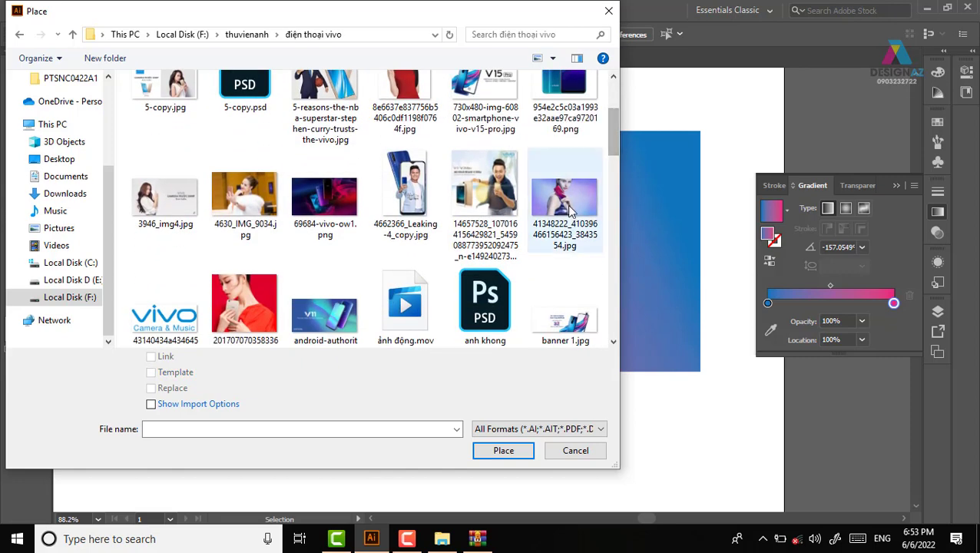
left_click(564, 201)
left_click(513, 451)
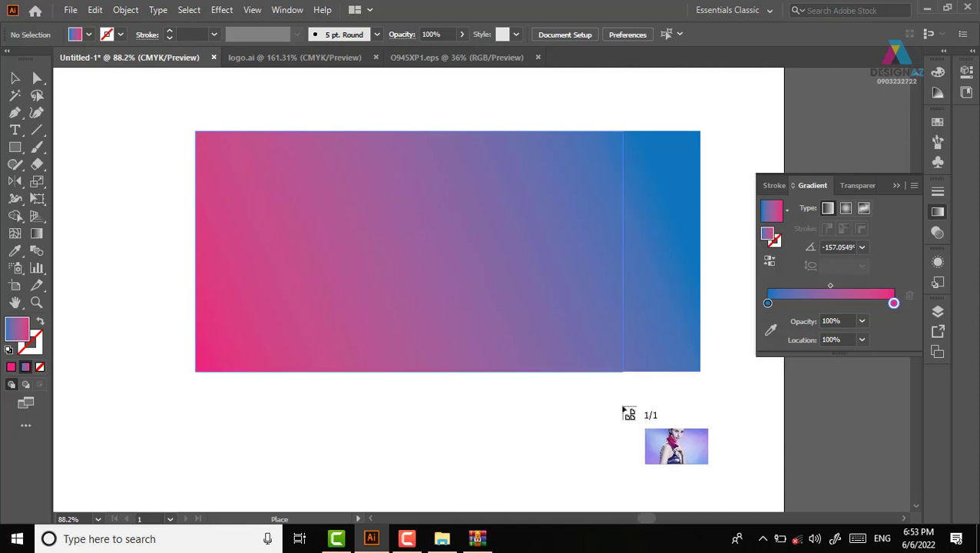
- Drop the photo onto the artboard and move it to the banner's left edge
left_click(628, 414)
mouse_move(525, 314)
left_mouse_down()
mouse_move(466, 317)
mouse_move(502, 291)
left_mouse_up()
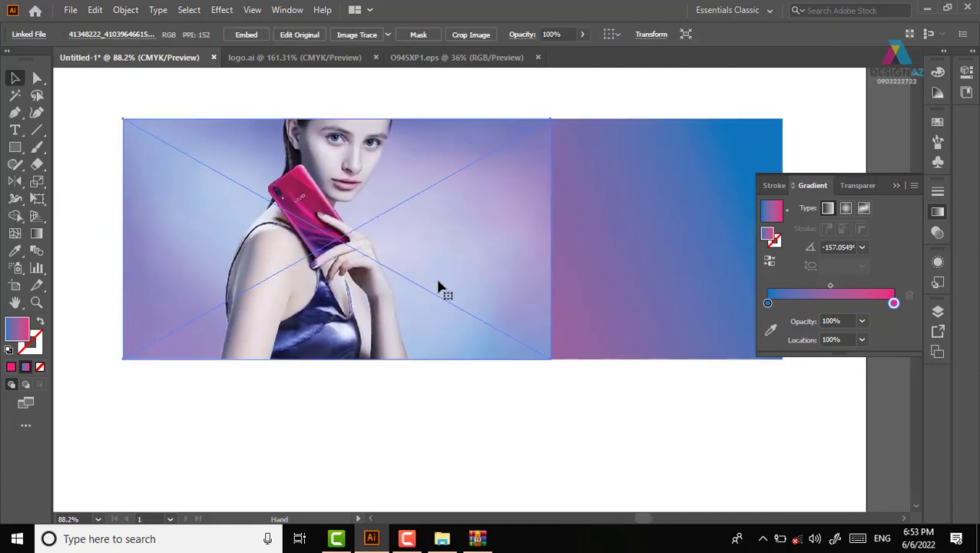
left_click(615, 80)
- Redraw the background gradient from blue at bottom-left to pink at top-right
left_click(645, 179)
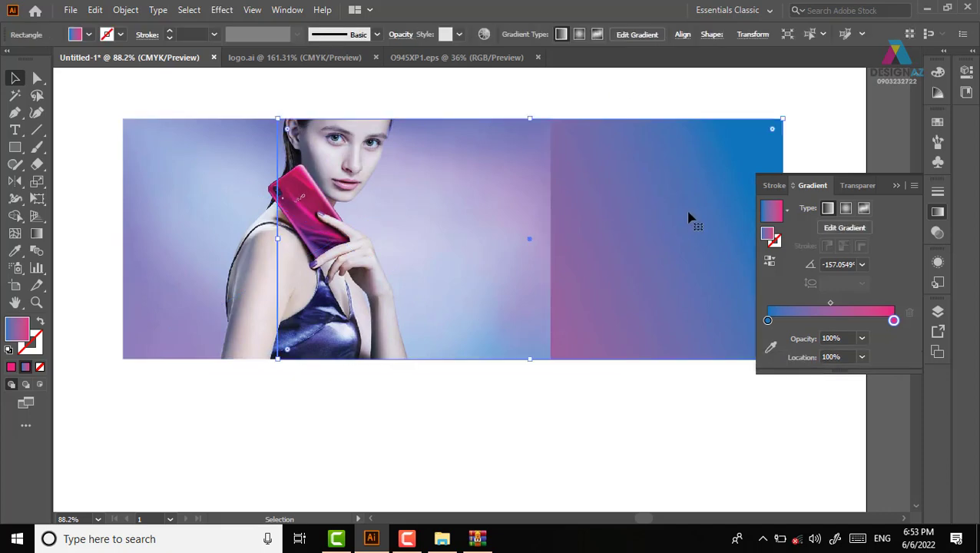
key("g")
left_click_drag(267, 350, 284, 367)
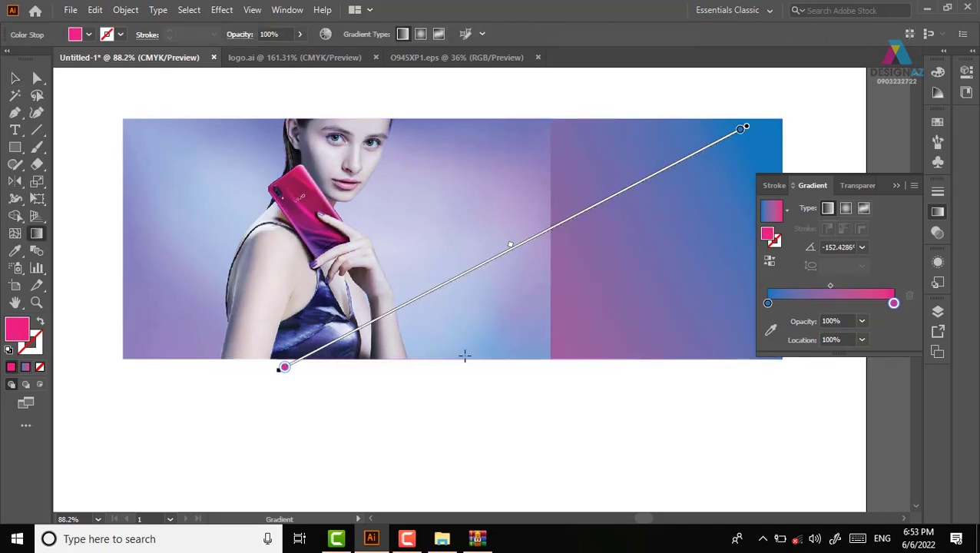
left_click_drag(389, 318, 720, 132)
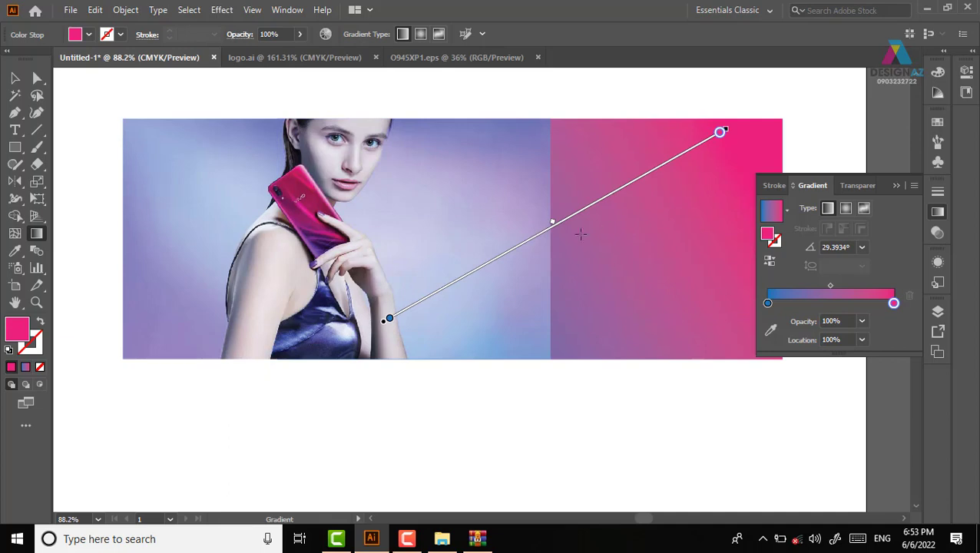
left_click(14, 77)
left_click(390, 81)
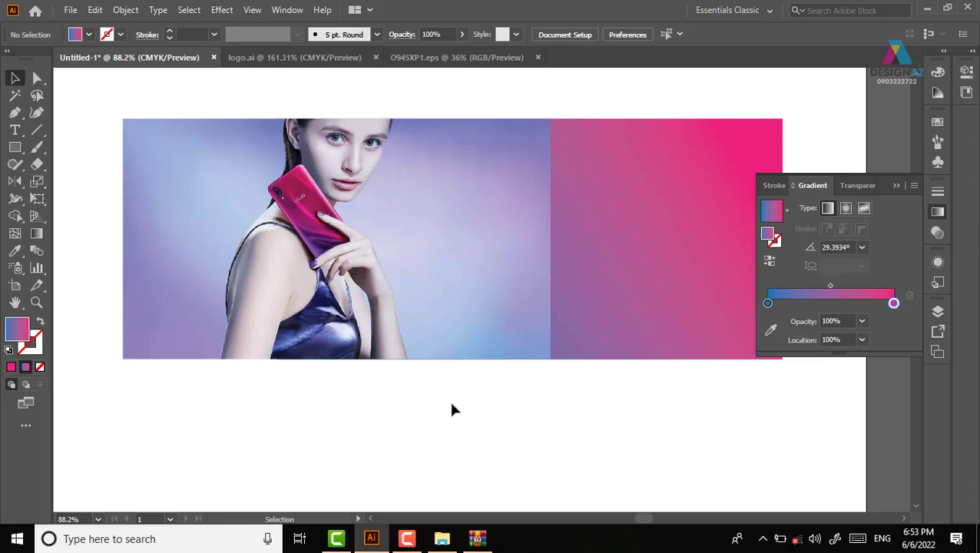
left_click(457, 350)
left_click(345, 245)
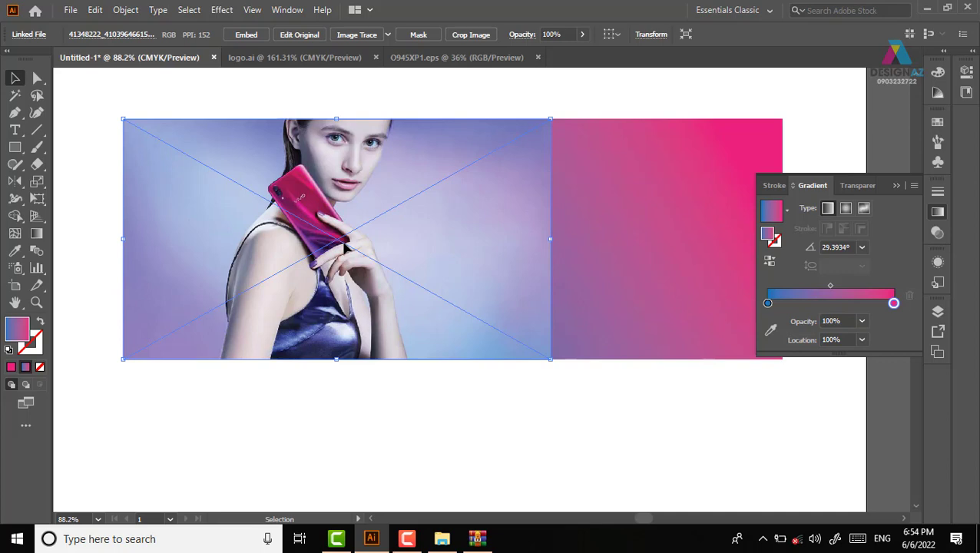
- In the Transparency panel, give the photo an opacity mask and uncheck Clip
left_click(937, 233)
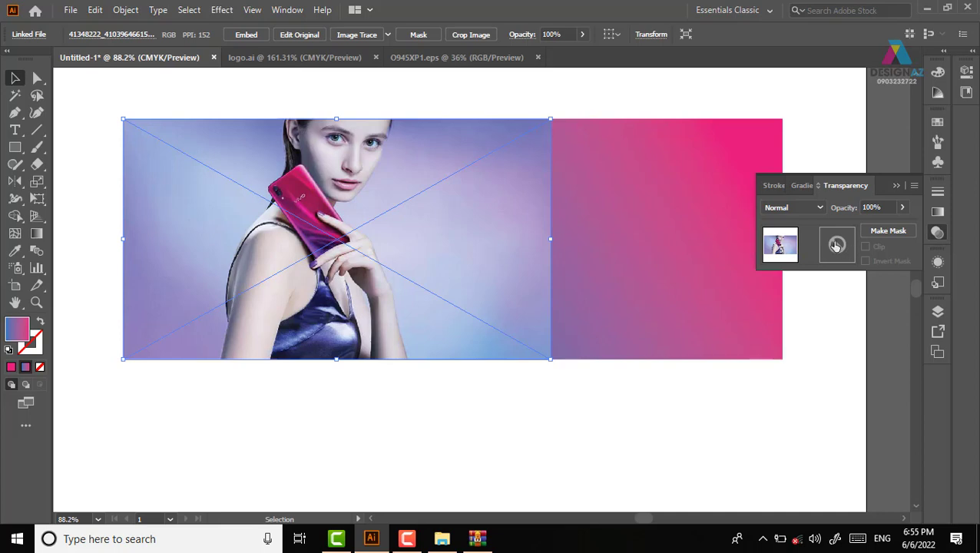
left_click(836, 245)
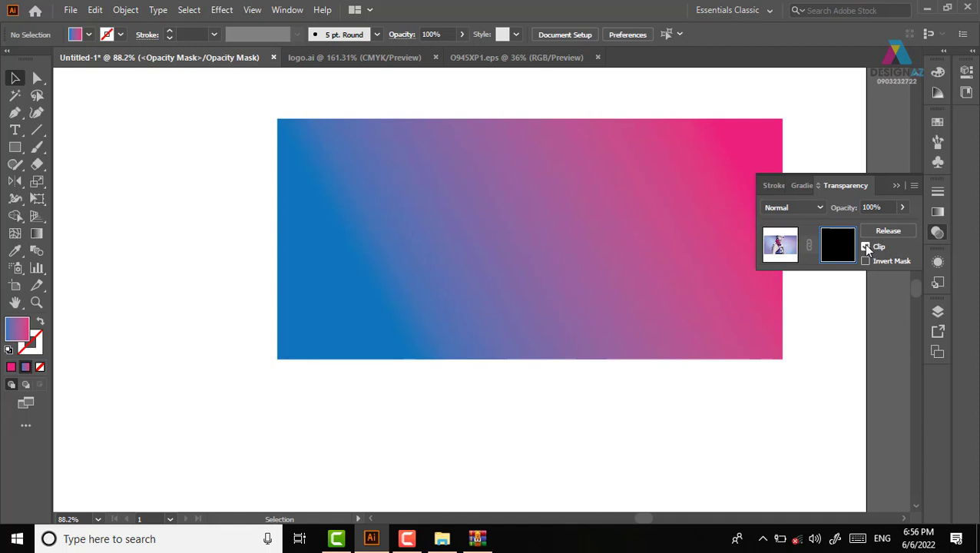
left_click(865, 246)
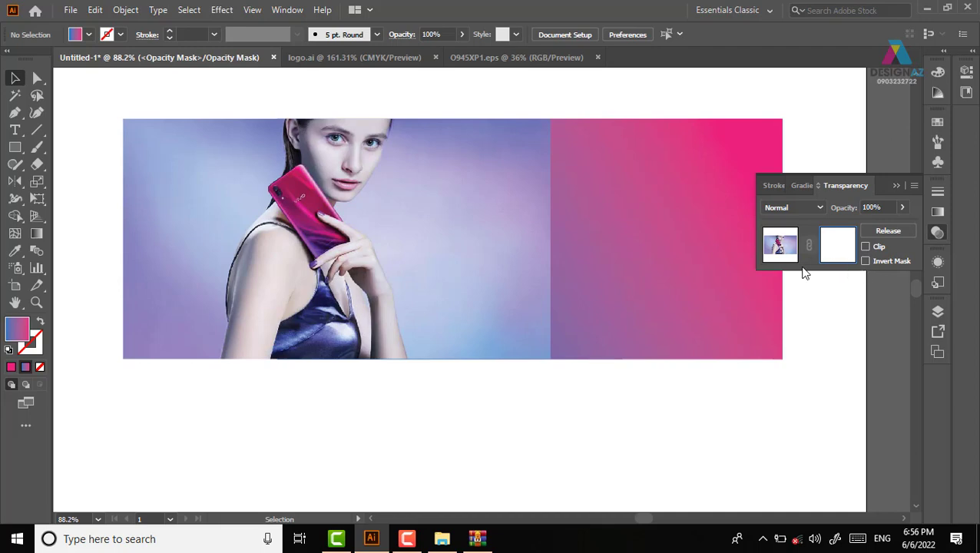
- Replace the stray mask rectangle with one drawn over the whole photo area
left_click(15, 147)
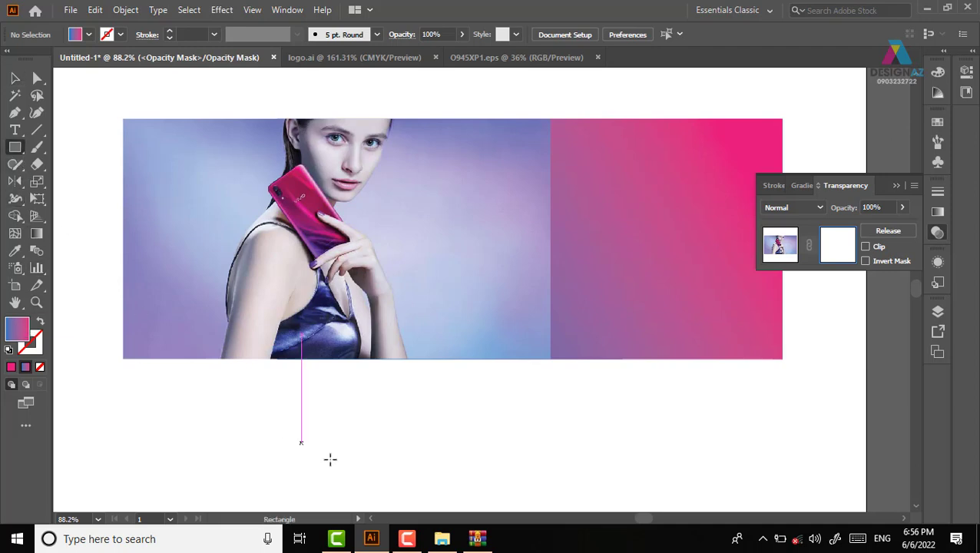
left_click_drag(282, 387, 424, 463)
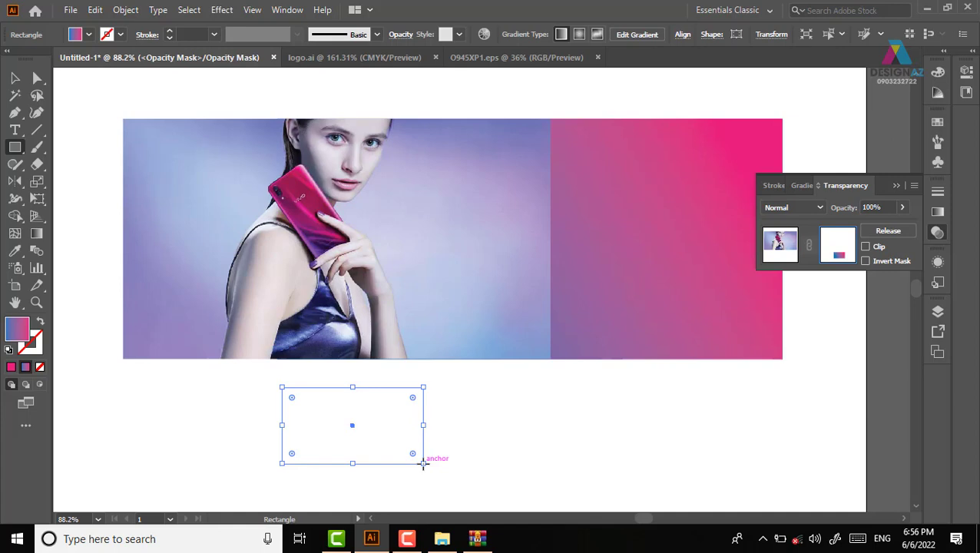
key("Delete")
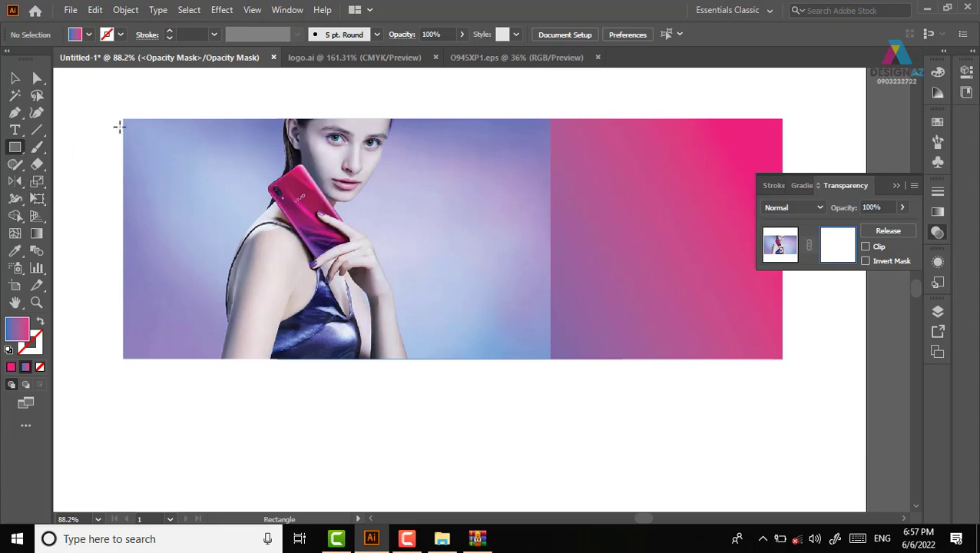
left_click_drag(121, 115, 558, 365)
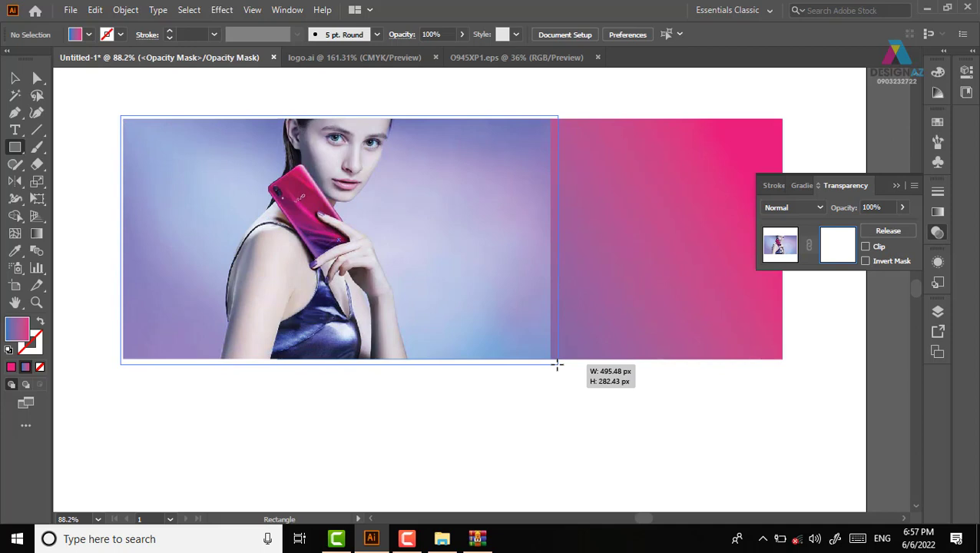
left_click_drag(557, 364, 558, 364)
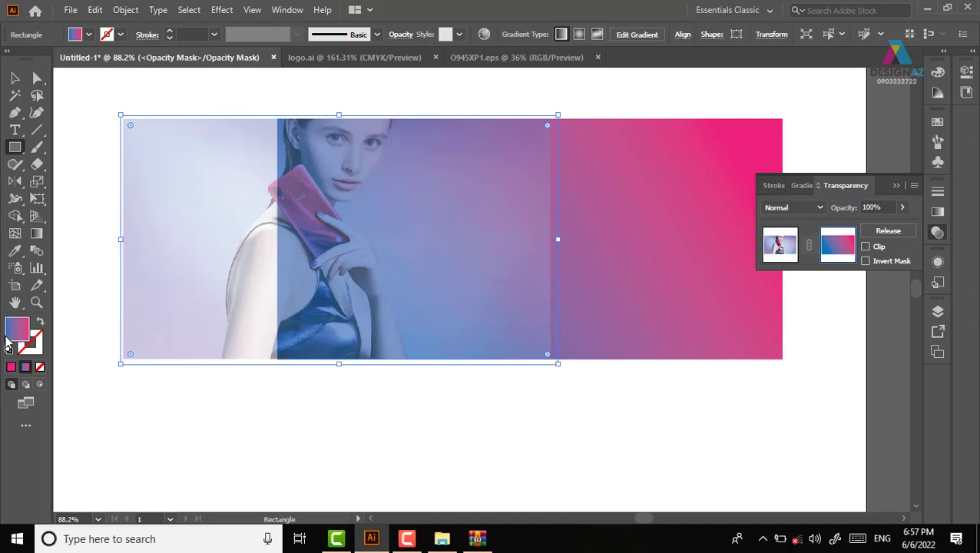
- Fill the mask rectangle with the White, Black gradient swatch
left_click(936, 124)
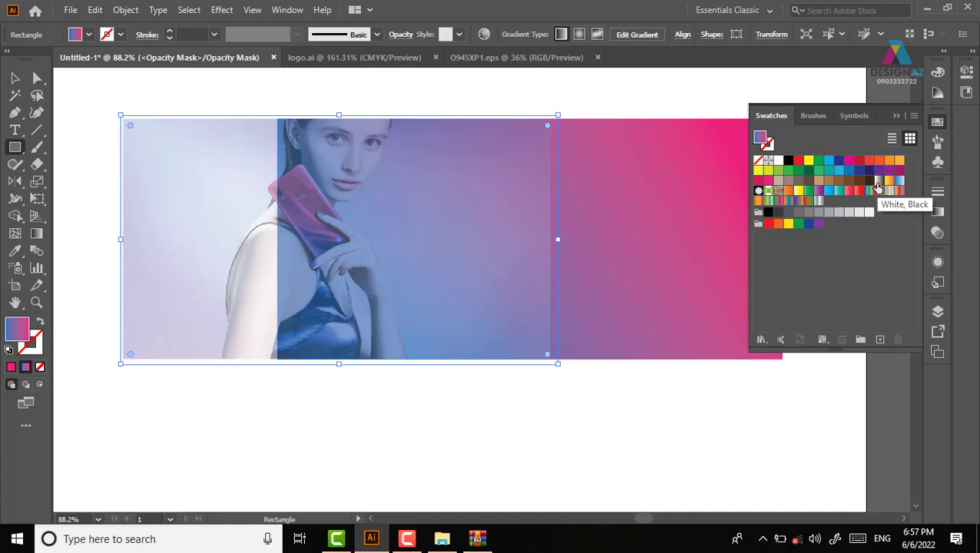
left_click(877, 182)
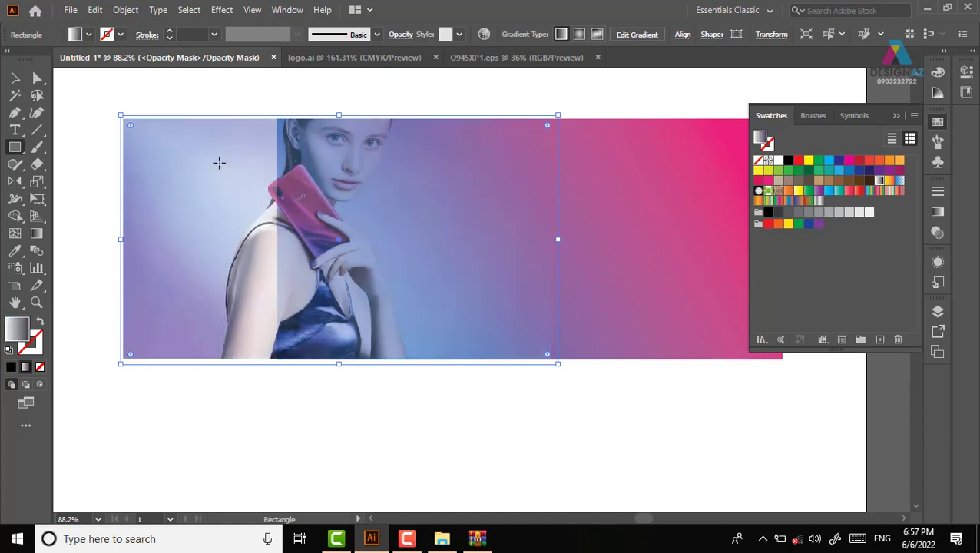
left_click(937, 234)
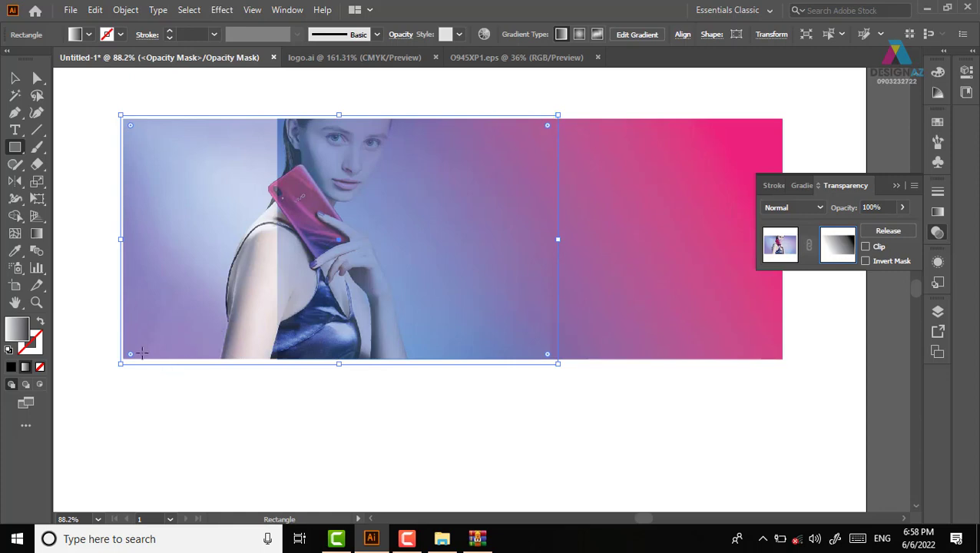
- Drag the mask gradient horizontally from the woman's shoulder to the right
left_click(37, 232)
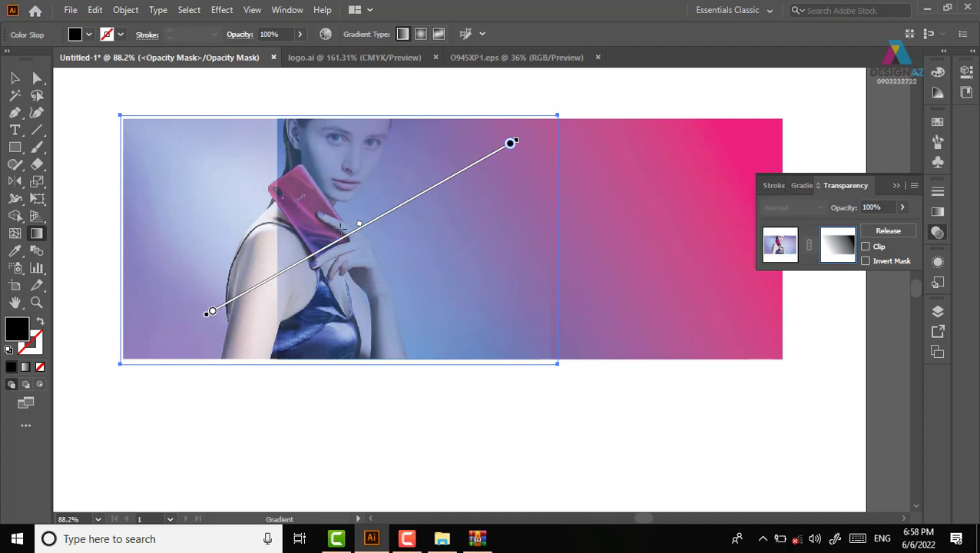
left_click_drag(300, 290, 503, 289)
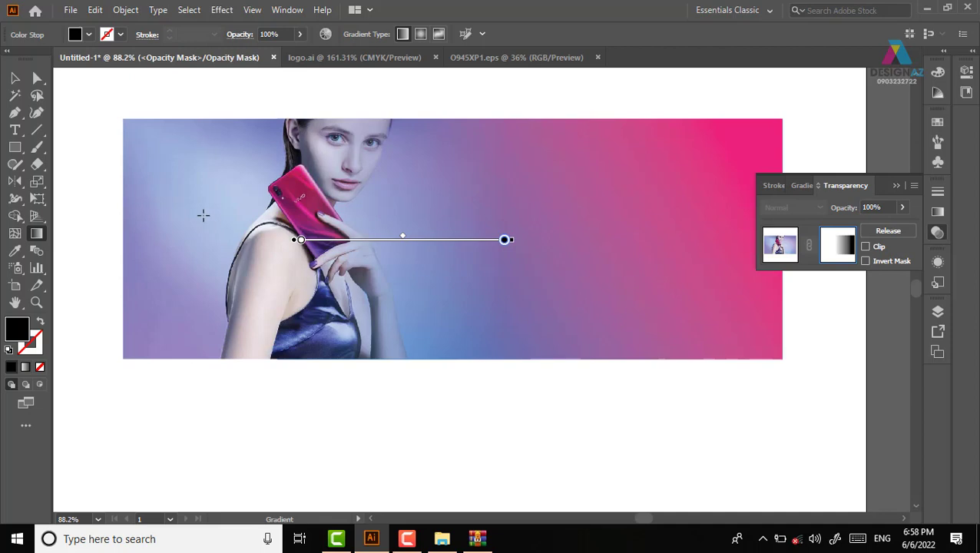
left_click_drag(164, 221, 510, 222)
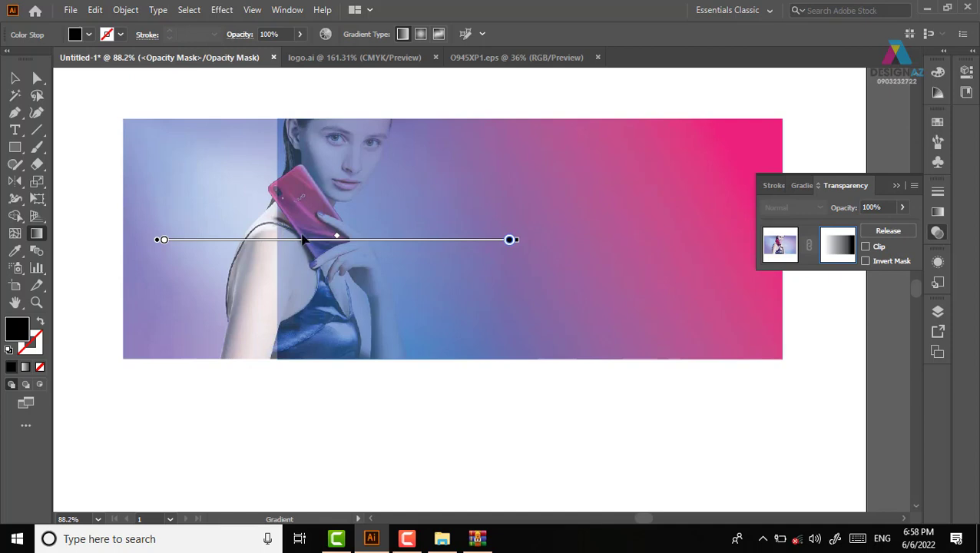
left_click_drag(278, 240, 517, 239)
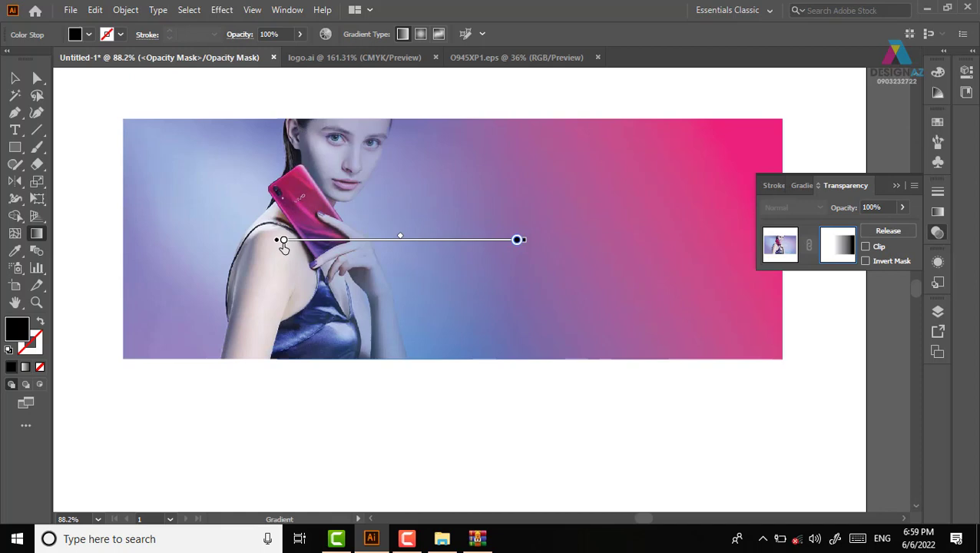
- Exit opacity mask editing via the artwork thumbnail and clear the selection
left_click(778, 256)
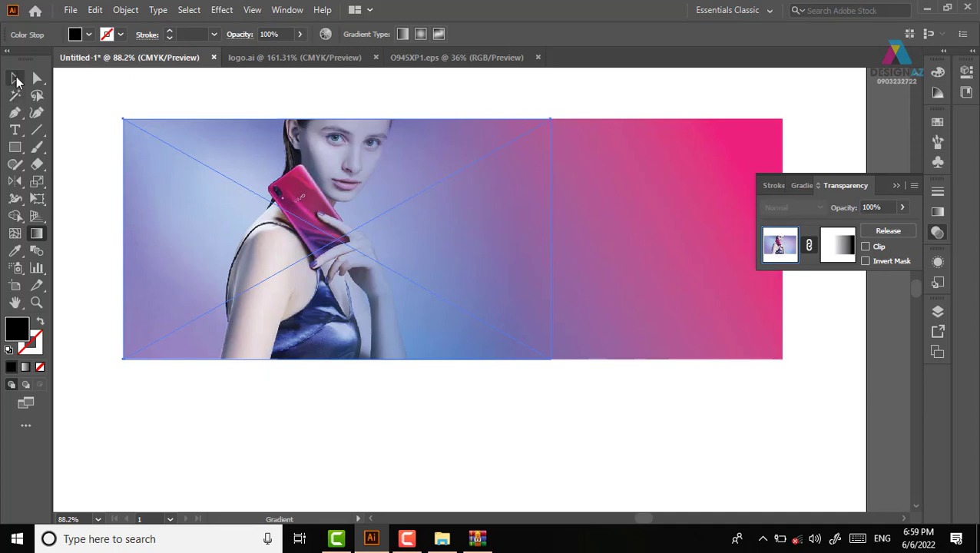
left_click(15, 79)
left_click(537, 99)
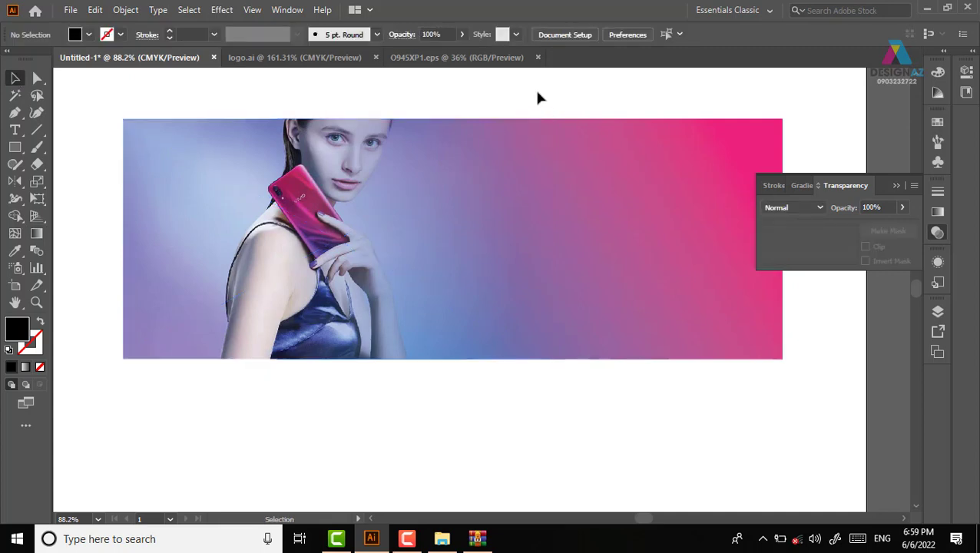
scroll(561, 234, "right", 2)
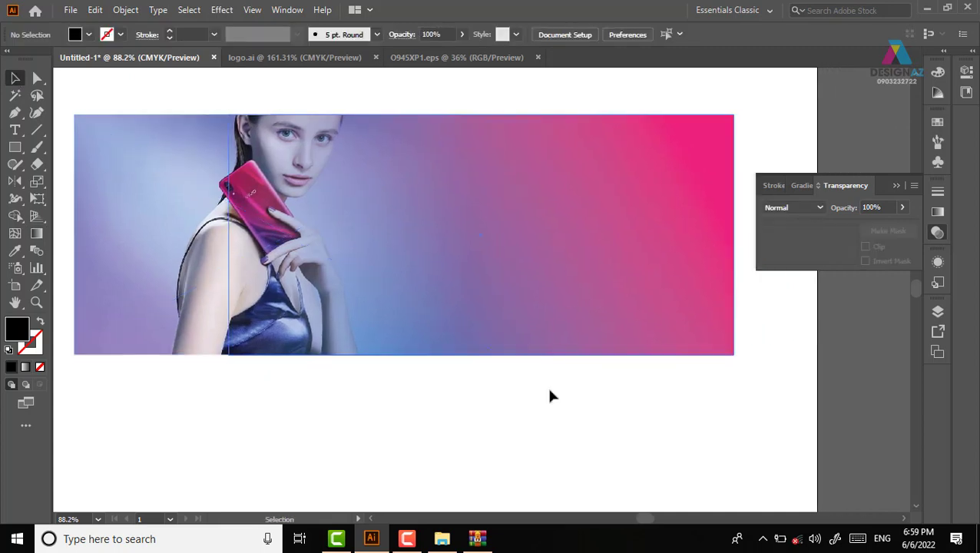
- Paste a copy of the gradient rectangle in front and shrink it to a bottom band
left_click(659, 162)
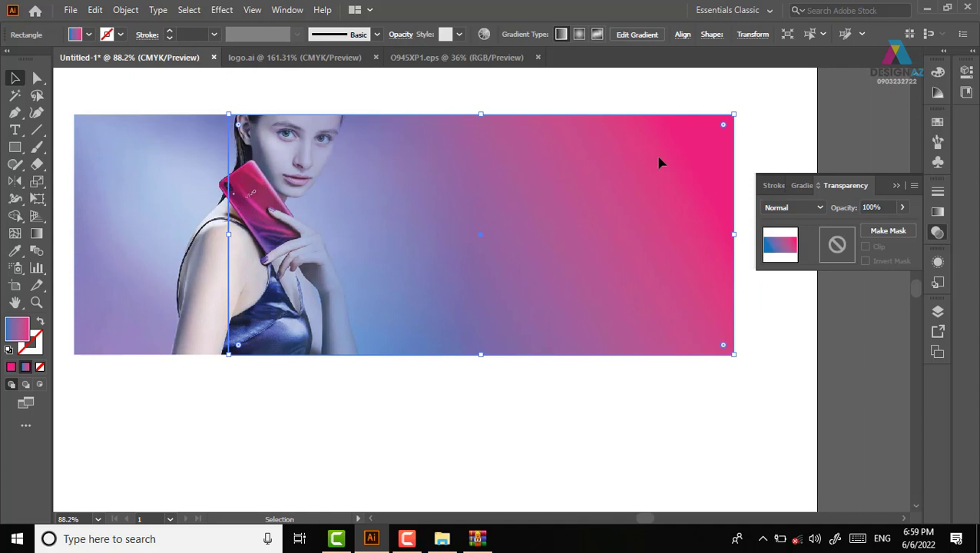
key("a")
key("v")
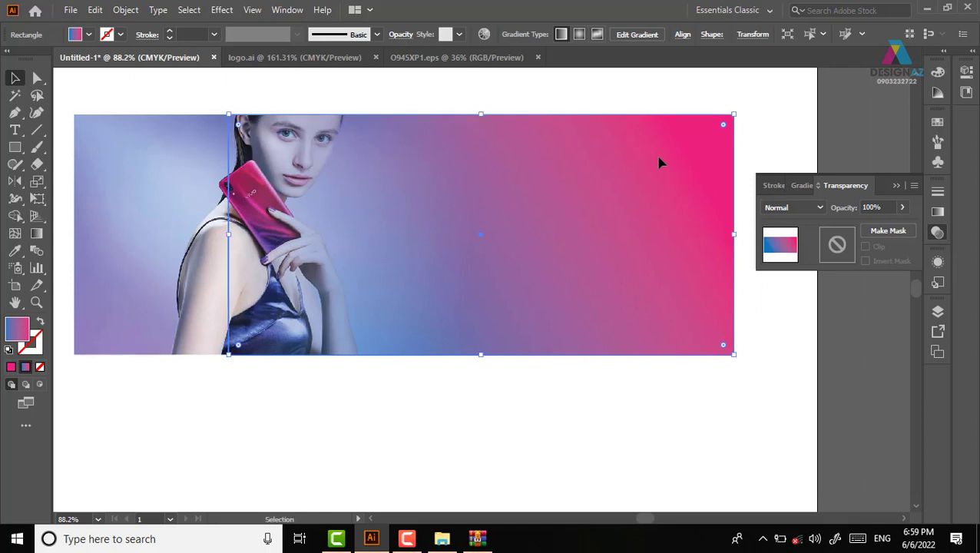
left_click_drag(480, 114, 479, 282)
left_click(563, 452)
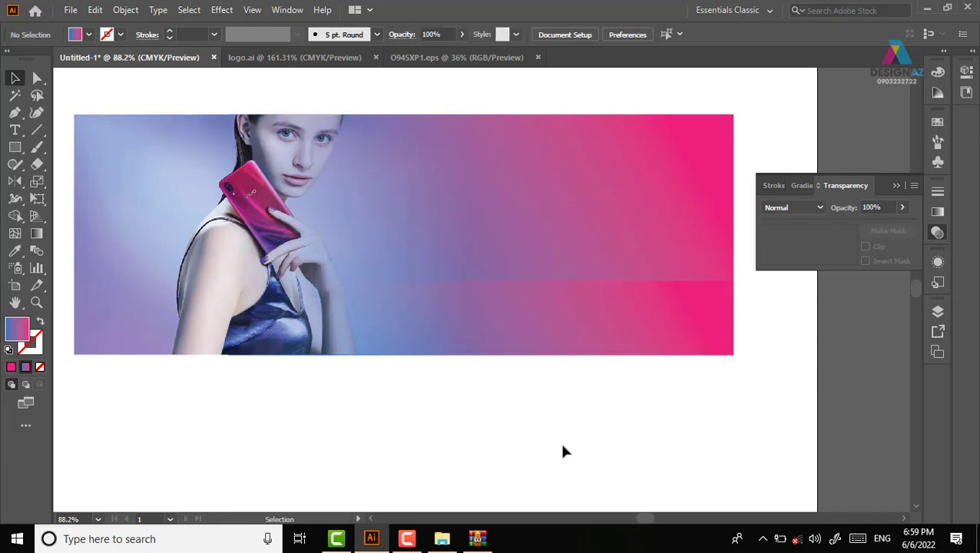
- Set the bottom band's blend mode to Screen
left_click(725, 343)
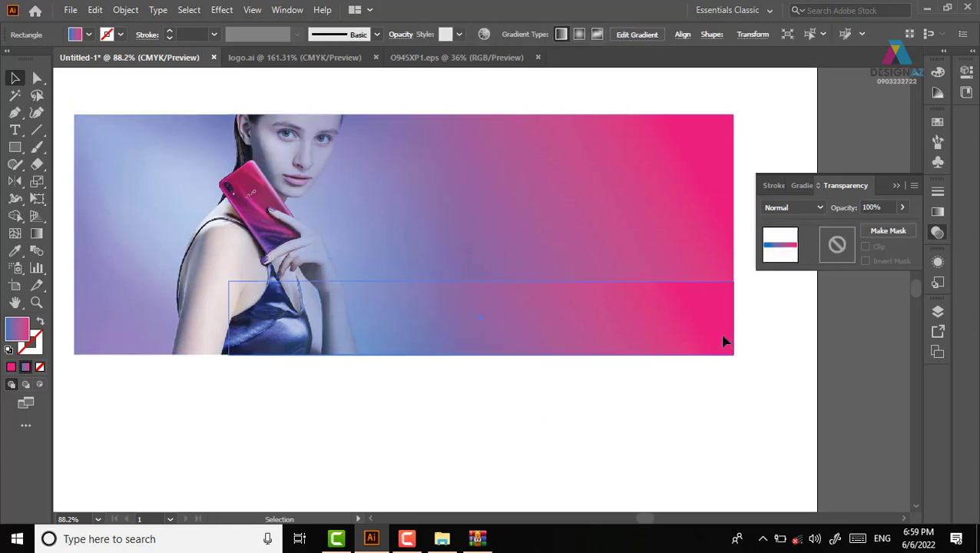
left_click(808, 206)
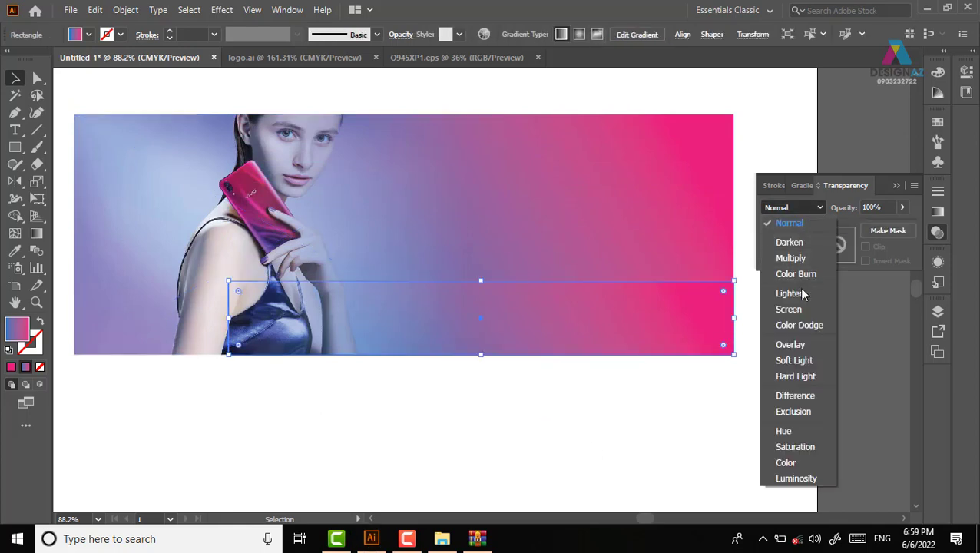
left_click(799, 309)
left_click(672, 435)
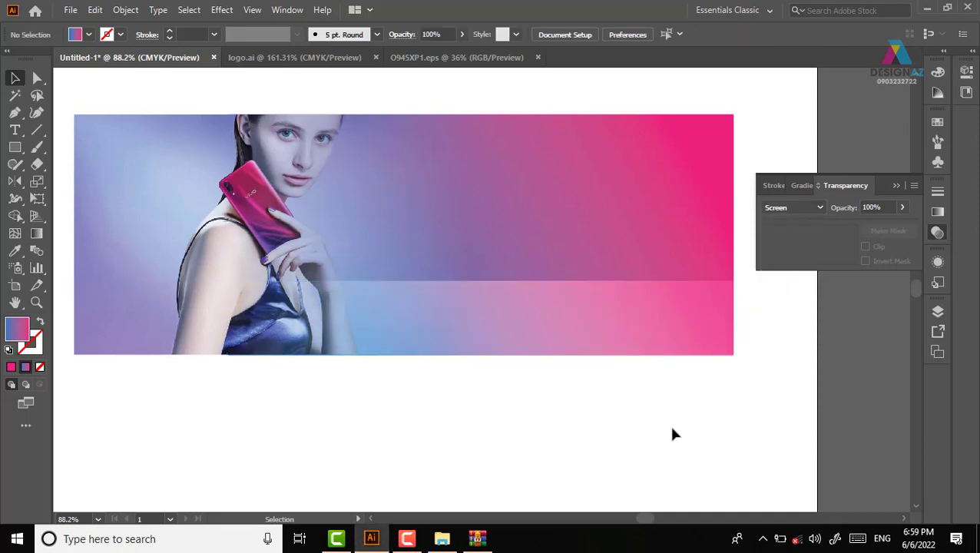
- Stretch the band's left side out to the artboard edge for full width
left_click(676, 311)
left_click_drag(229, 317, 77, 317)
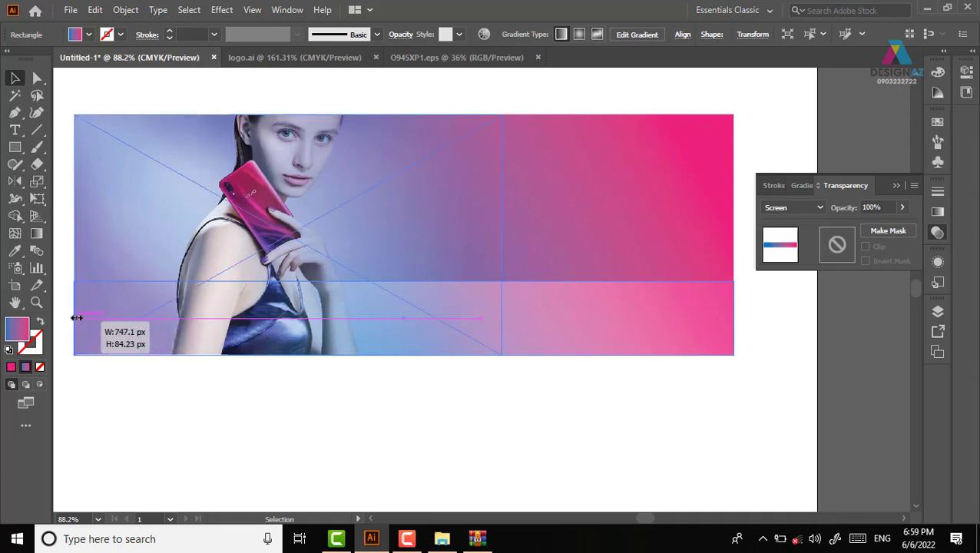
left_click_drag(77, 317, 76, 317)
left_click(295, 398)
left_click_drag(446, 407, 477, 372)
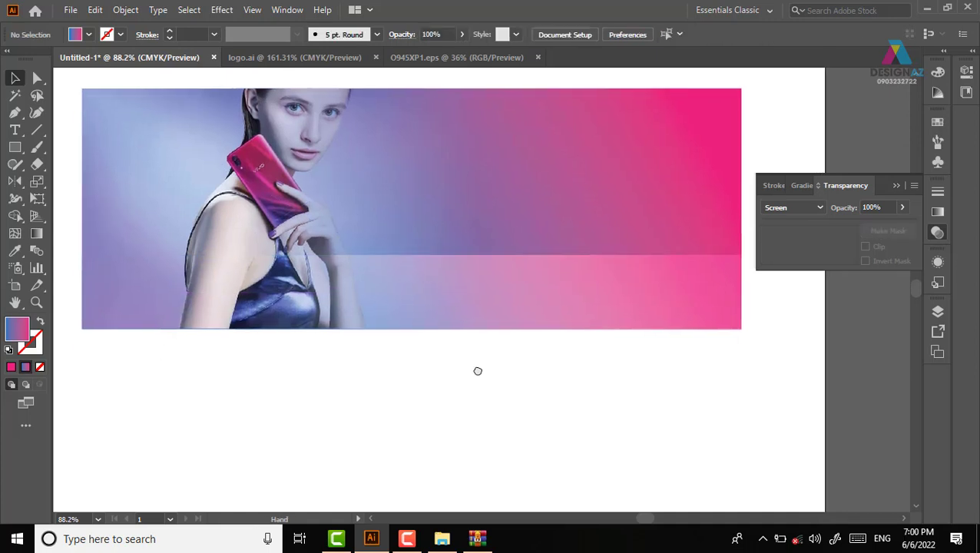
left_click(657, 273)
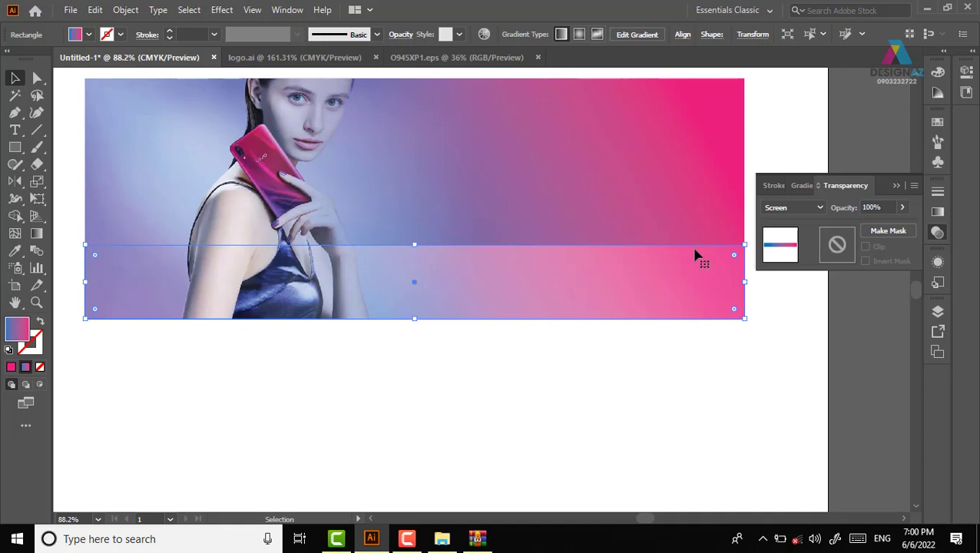
mouse_move(582, 295)
left_mouse_down()
mouse_move(426, 318)
mouse_move(424, 299)
left_mouse_up()
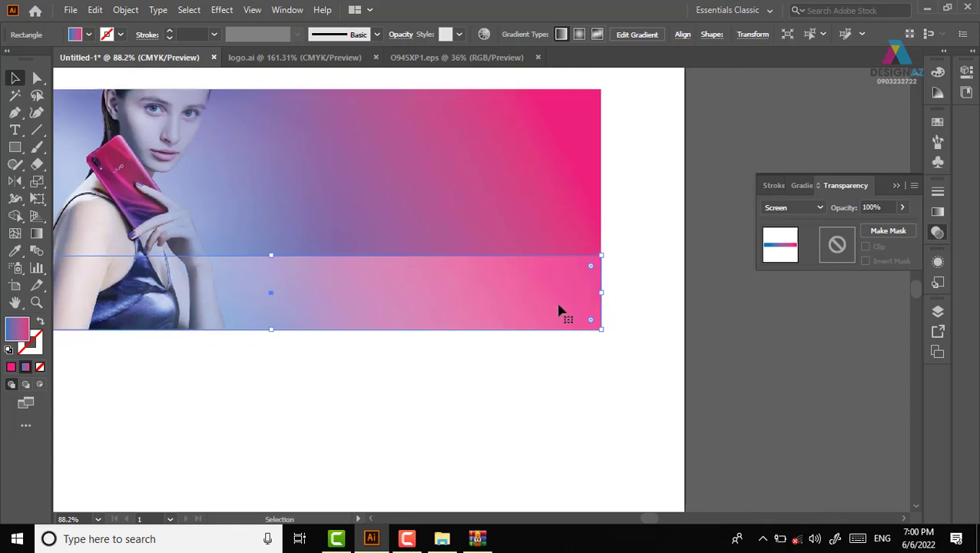
- Try pulling the band's top-right corner into a curve, then undo the overshoot
key("a")
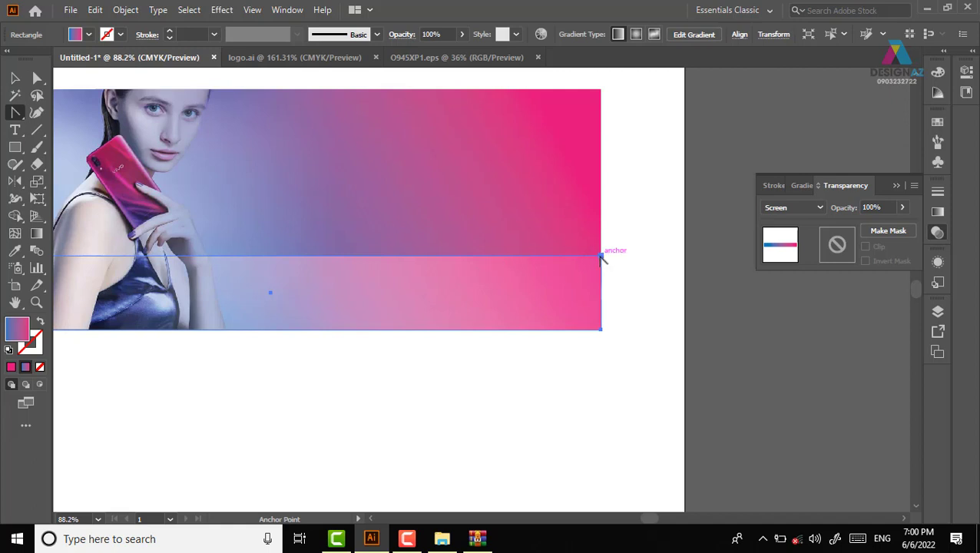
left_click_drag(602, 256, 936, 339)
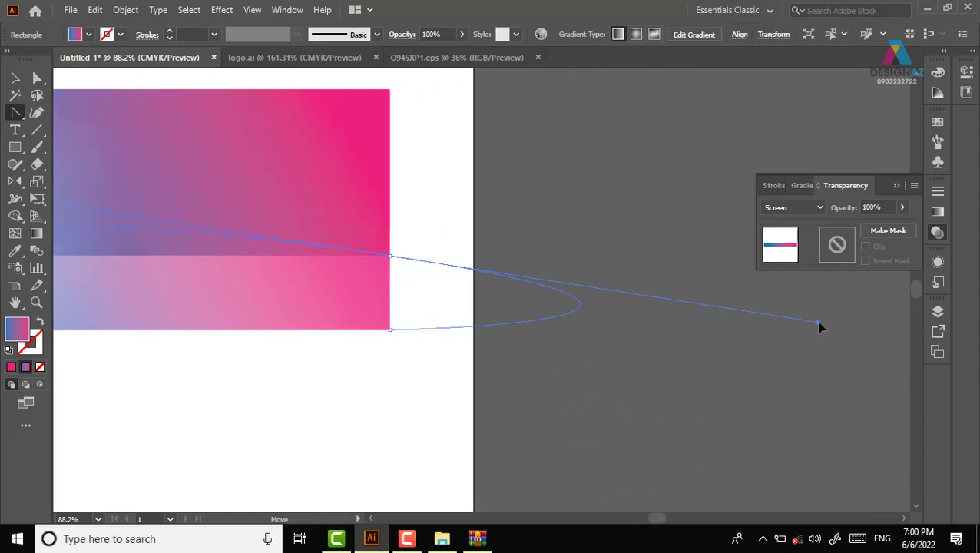
left_click_drag(935, 340, 817, 322)
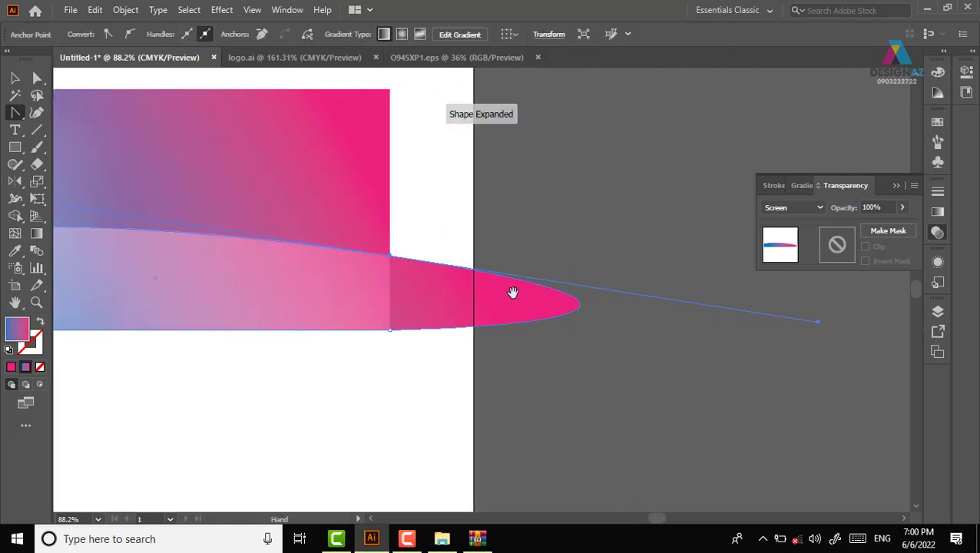
left_click_drag(511, 291, 413, 297)
mouse_move(200, 292)
left_mouse_down()
mouse_move(537, 247)
mouse_move(94, 223)
left_mouse_up()
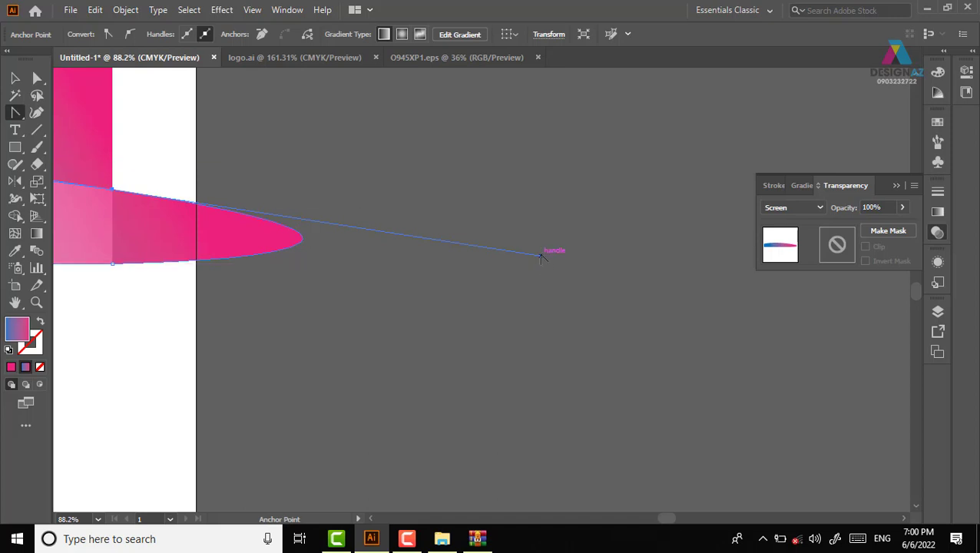
key("ctrl+z")
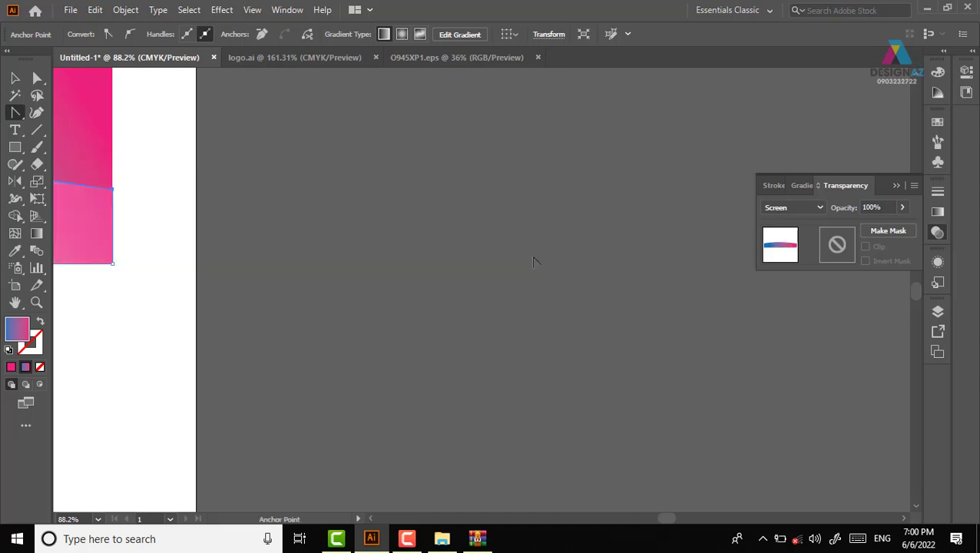
left_click_drag(149, 274, 624, 275)
left_click_drag(430, 280, 573, 291)
mouse_move(457, 295)
left_mouse_down()
mouse_move(606, 318)
mouse_move(525, 330)
mouse_move(483, 350)
left_mouse_up()
- Bend the band's top edge into a wave, lowering both end points and smoothing the arc
left_click(37, 78)
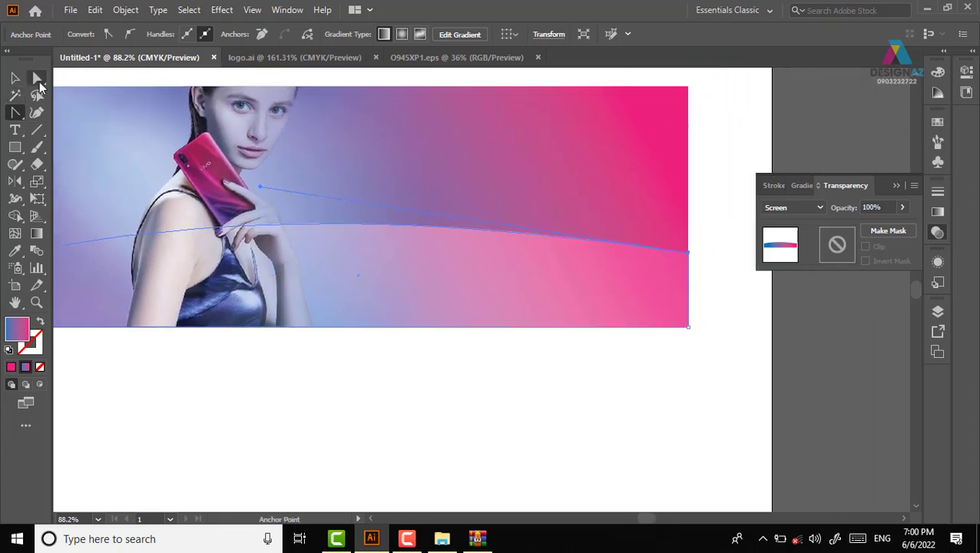
left_click(307, 186)
left_click_drag(264, 188, 315, 163)
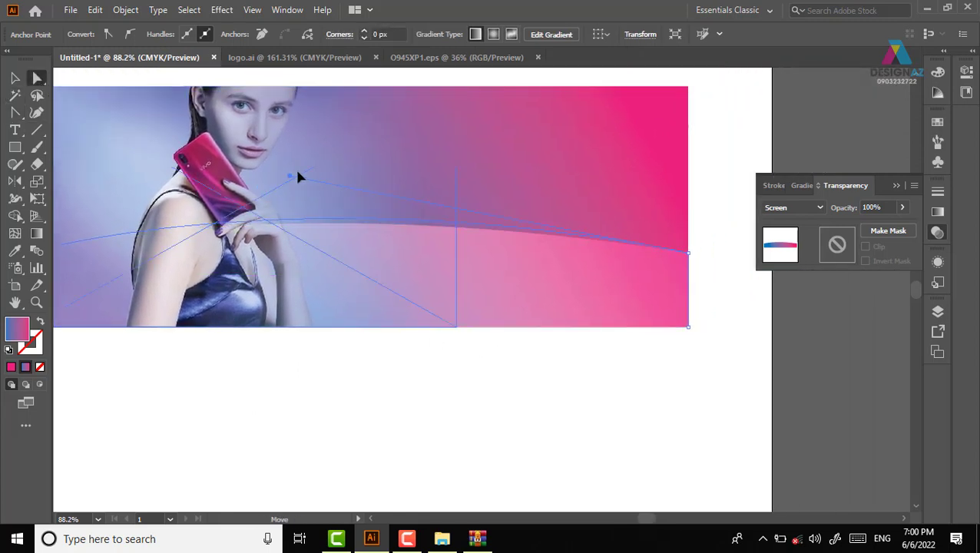
left_click_drag(686, 260, 689, 276)
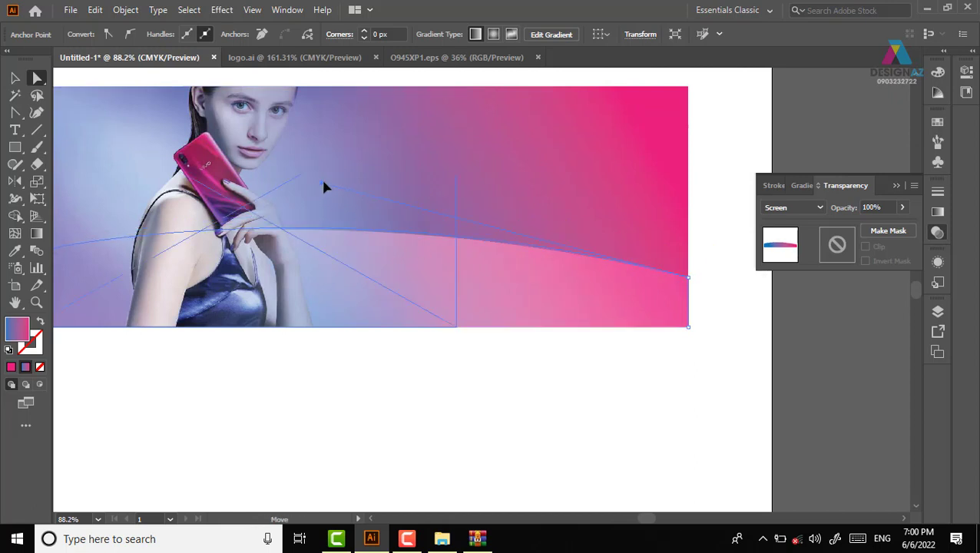
left_click_drag(290, 252, 446, 244)
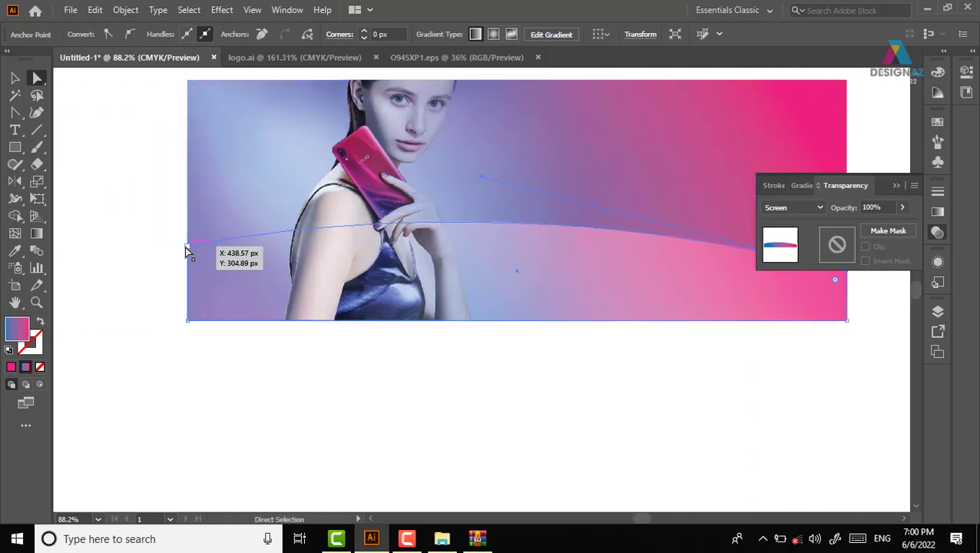
left_click_drag(189, 250, 188, 276)
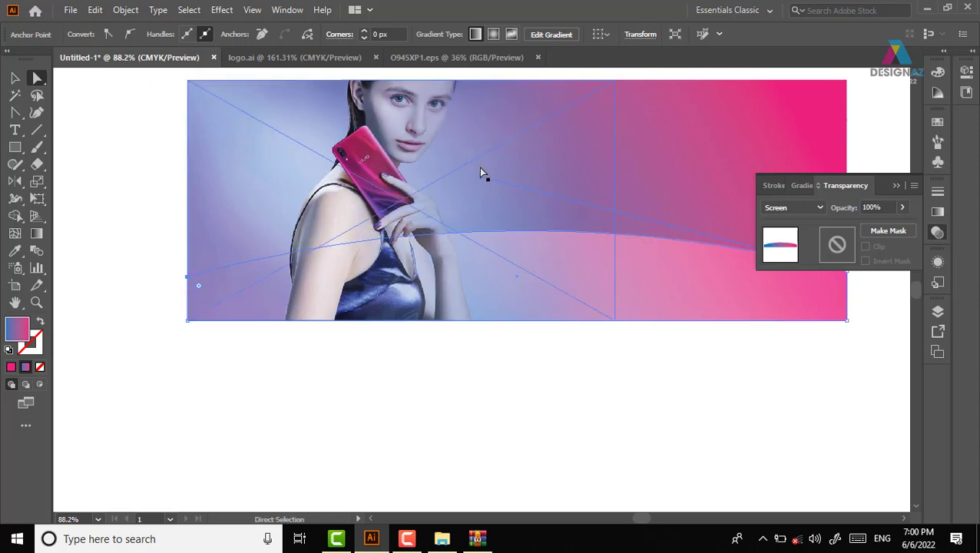
left_click_drag(480, 175, 505, 160)
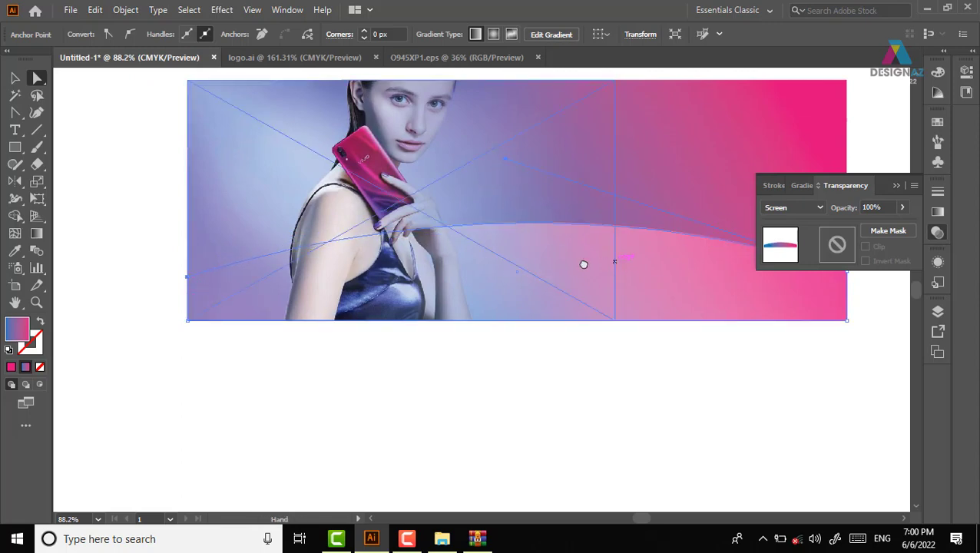
mouse_move(631, 264)
left_mouse_down()
mouse_move(477, 264)
mouse_move(513, 272)
left_mouse_up()
left_click(15, 77)
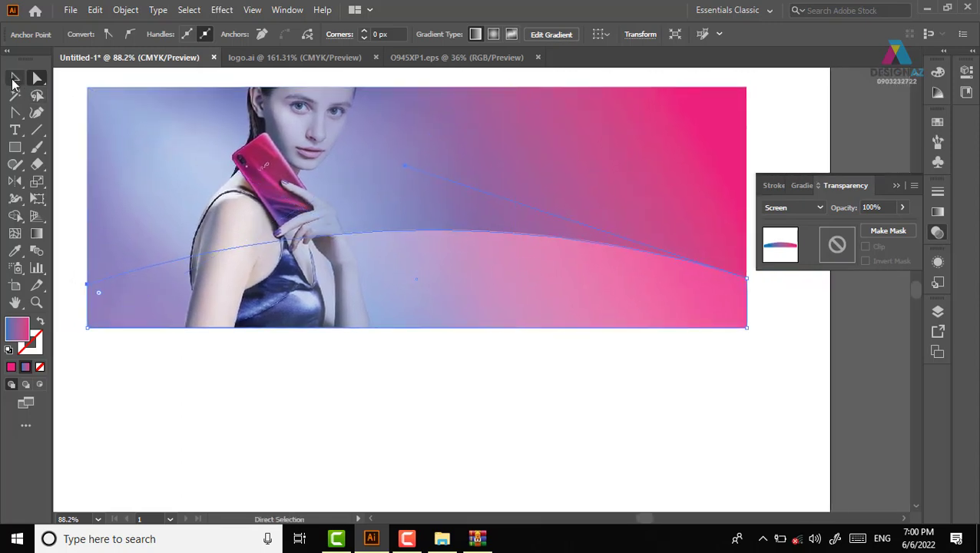
left_click(470, 385)
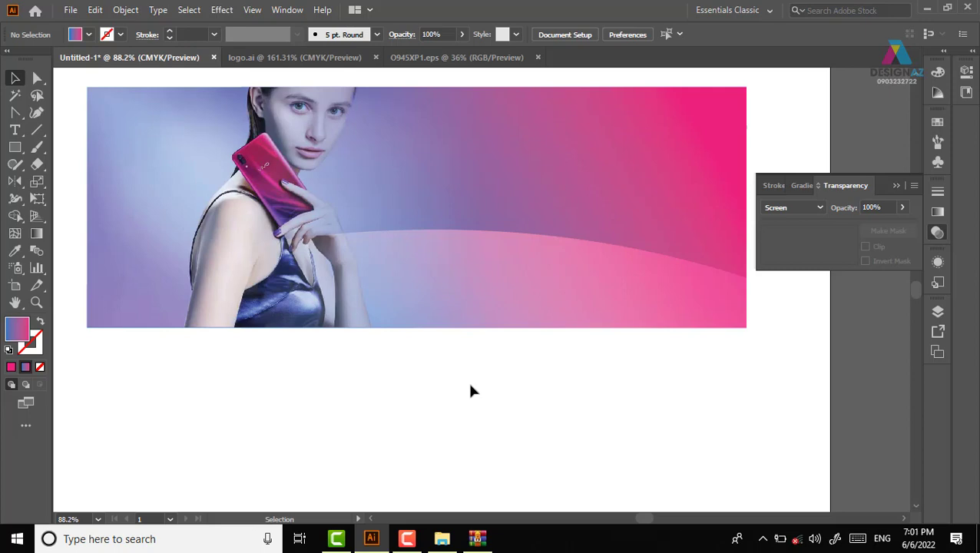
left_click(580, 264)
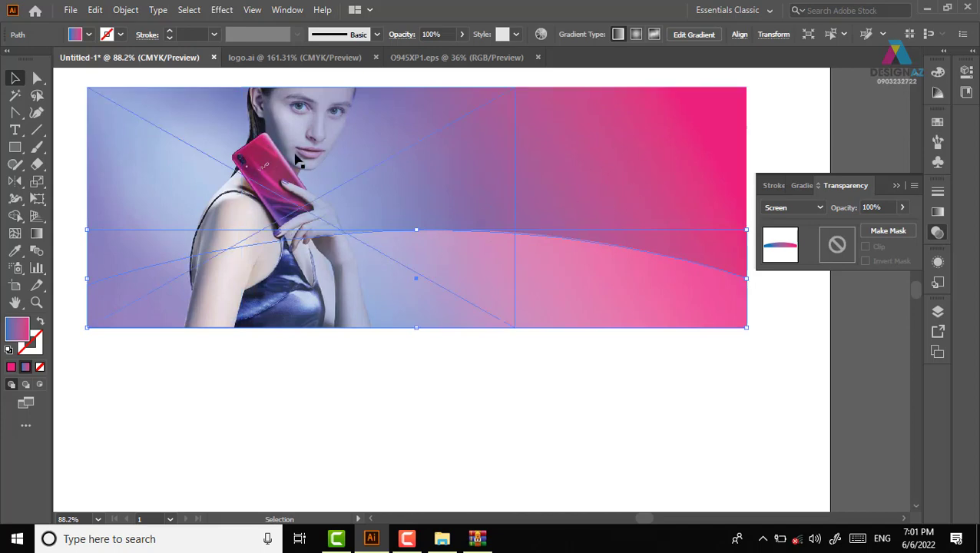
left_click(599, 376)
left_click(568, 268)
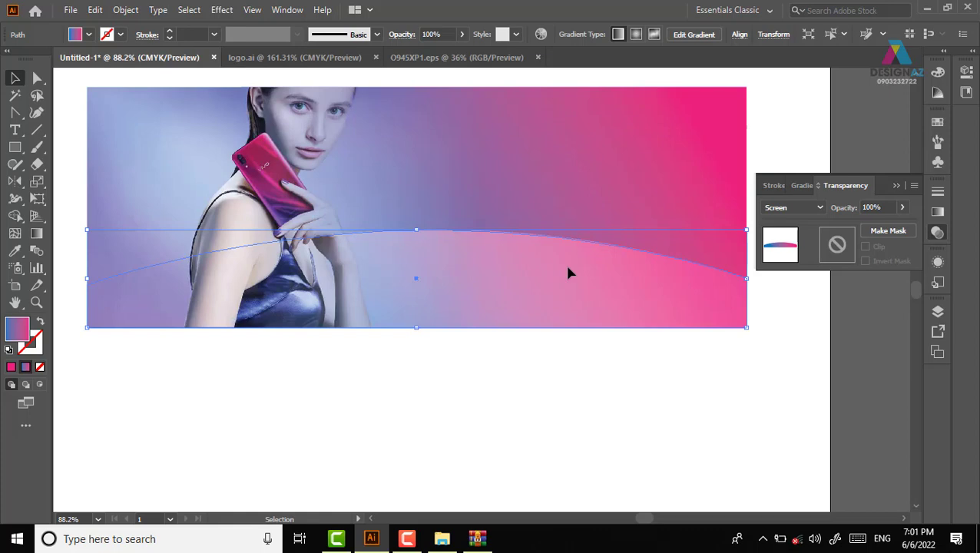
left_click(279, 201)
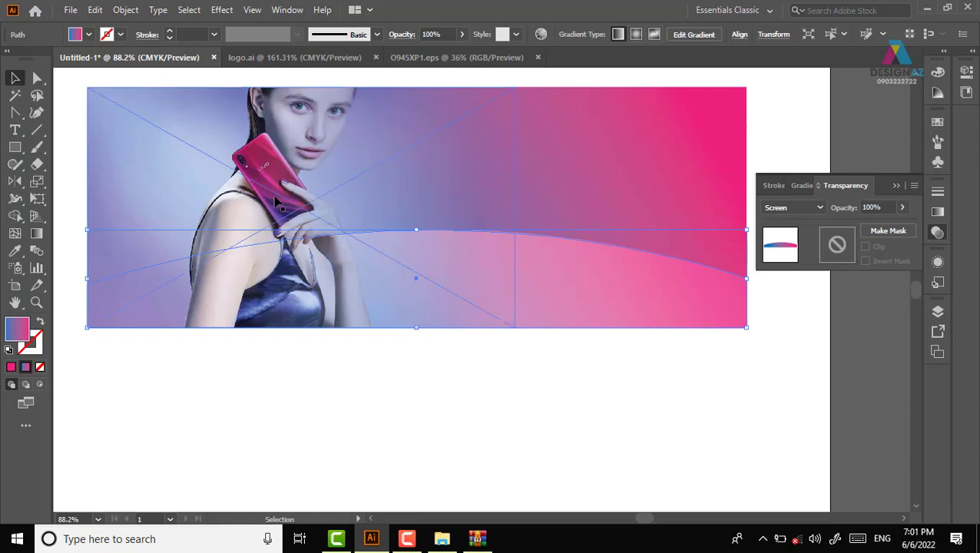
left_click(588, 342)
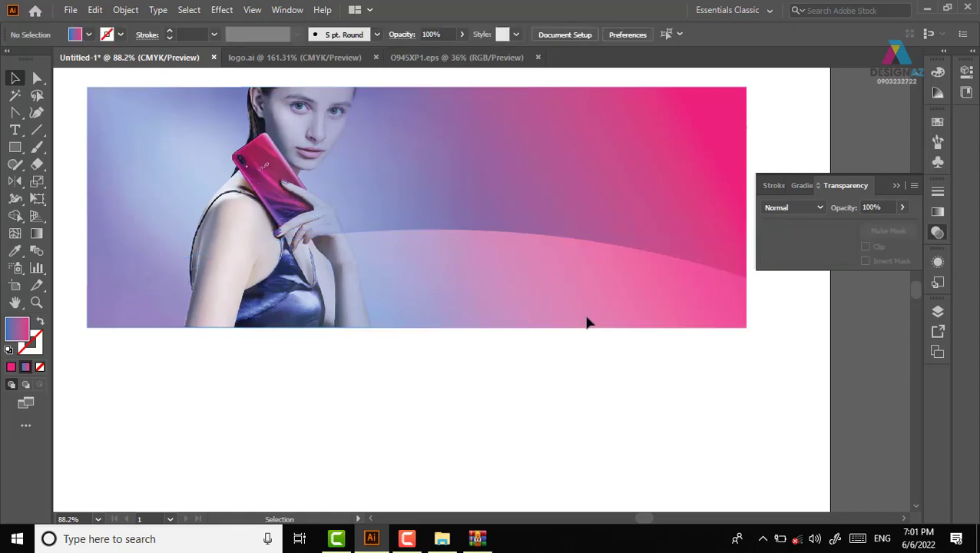
left_click(586, 321)
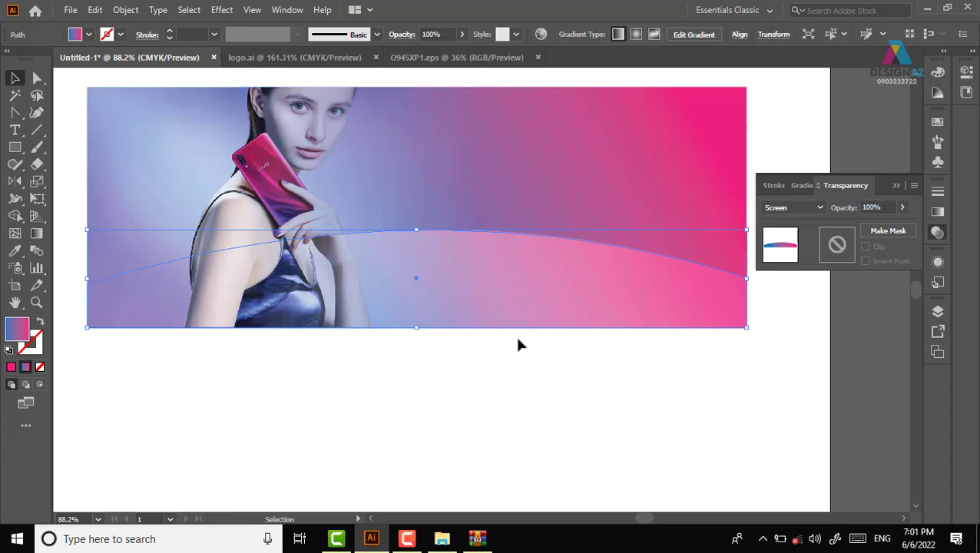
left_click(612, 390)
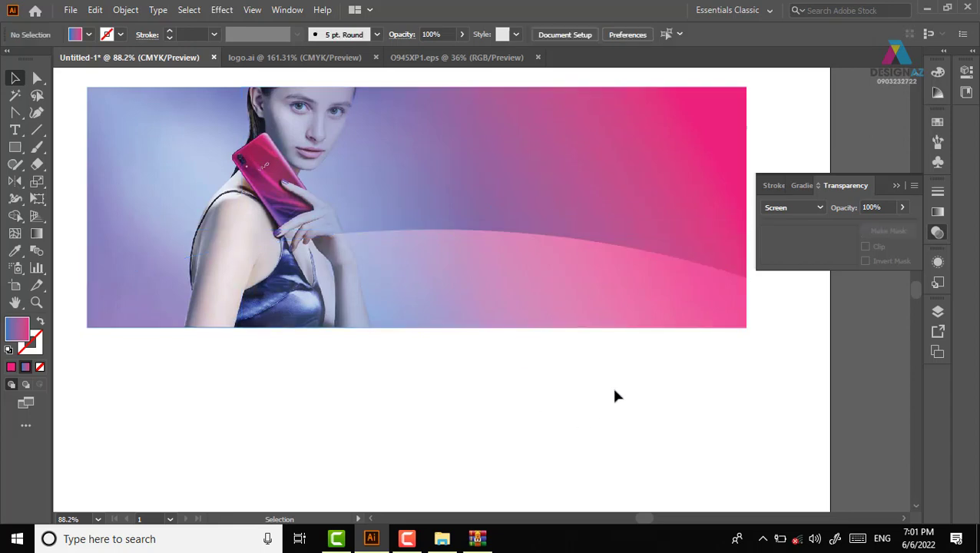
left_click(566, 288)
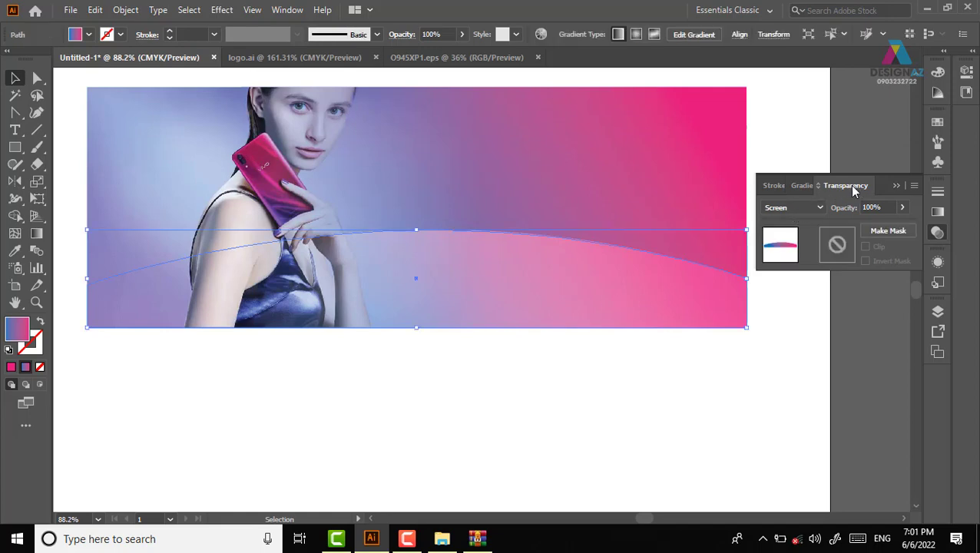
- Create an unclipped opacity mask on the wave band and draw a rectangle across it
double_click(836, 246)
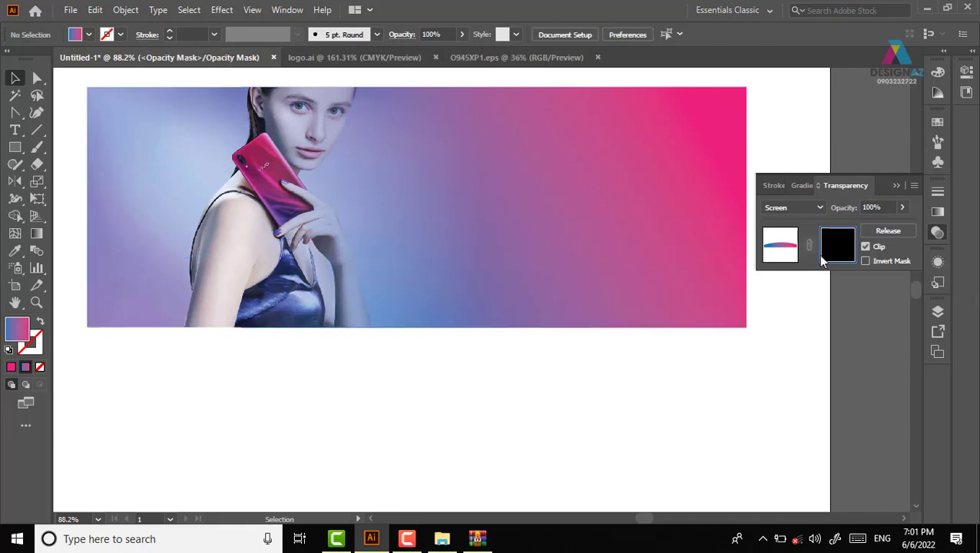
left_click(865, 246)
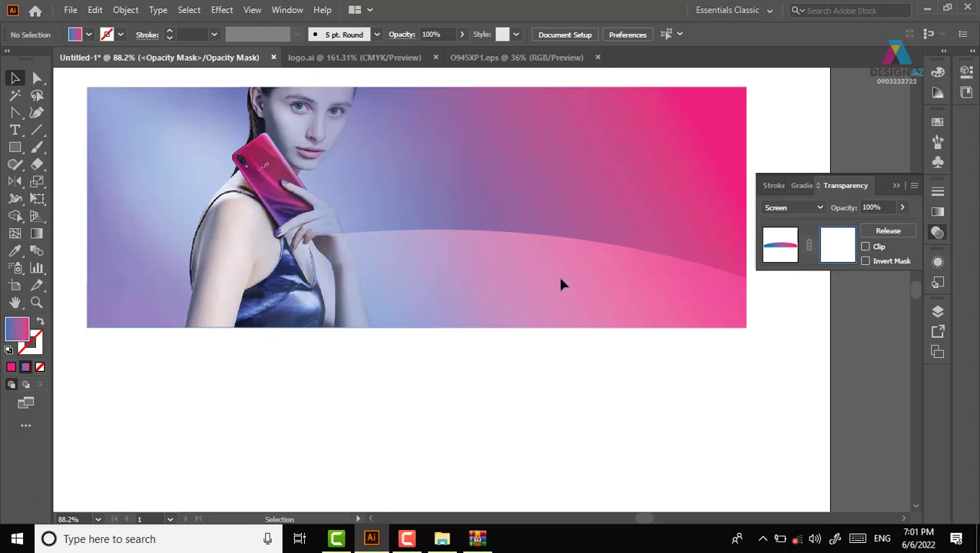
left_click(15, 147)
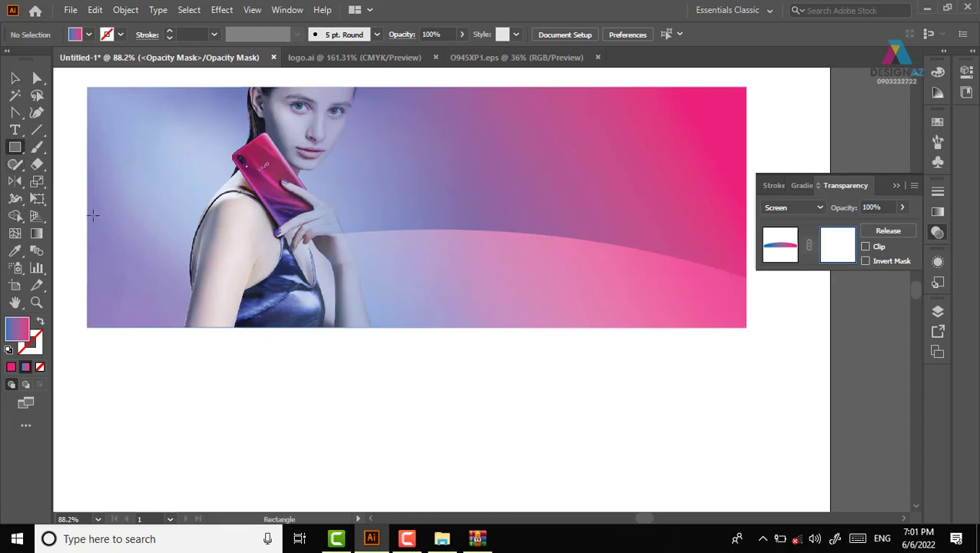
left_click_drag(84, 212, 755, 336)
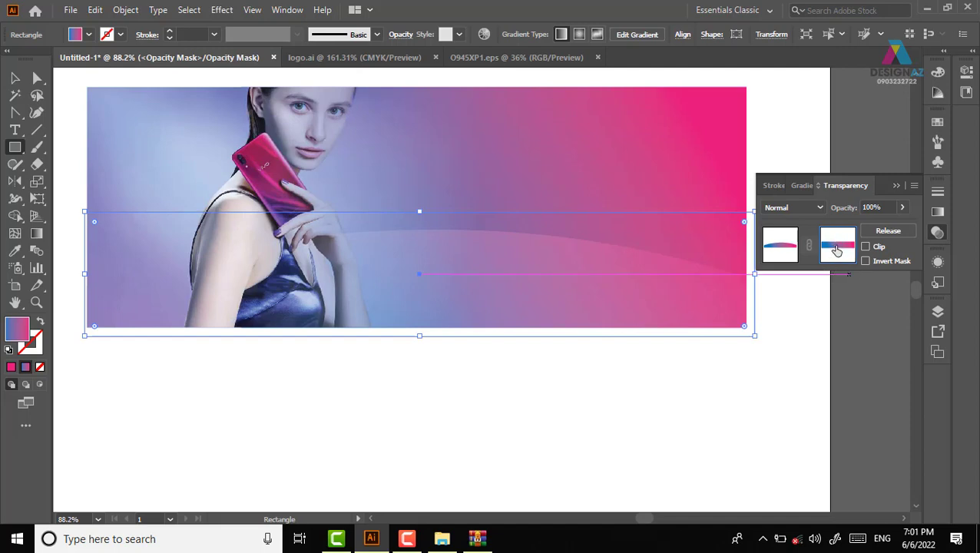
- Fill the mask rectangle with the white-to-black gradient running vertically over the band
left_click(937, 122)
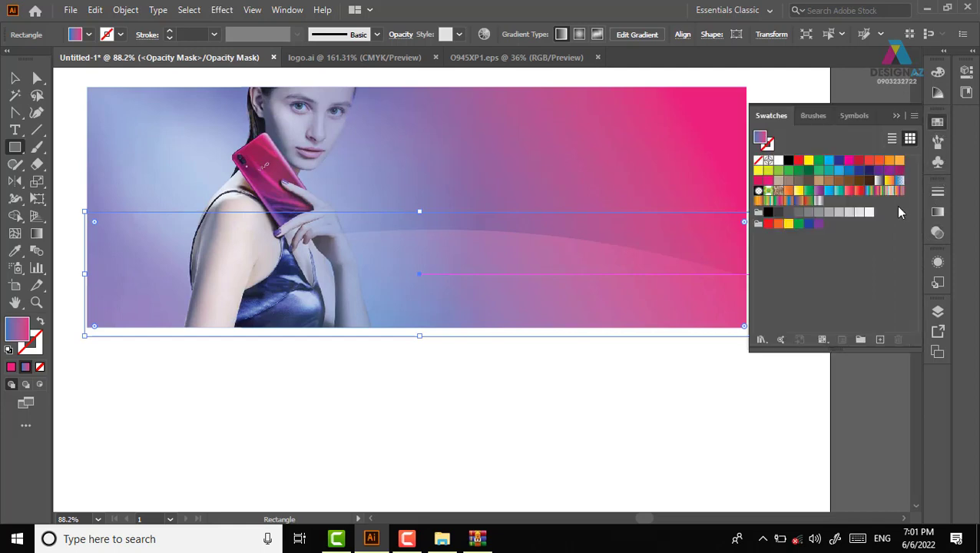
left_click(880, 180)
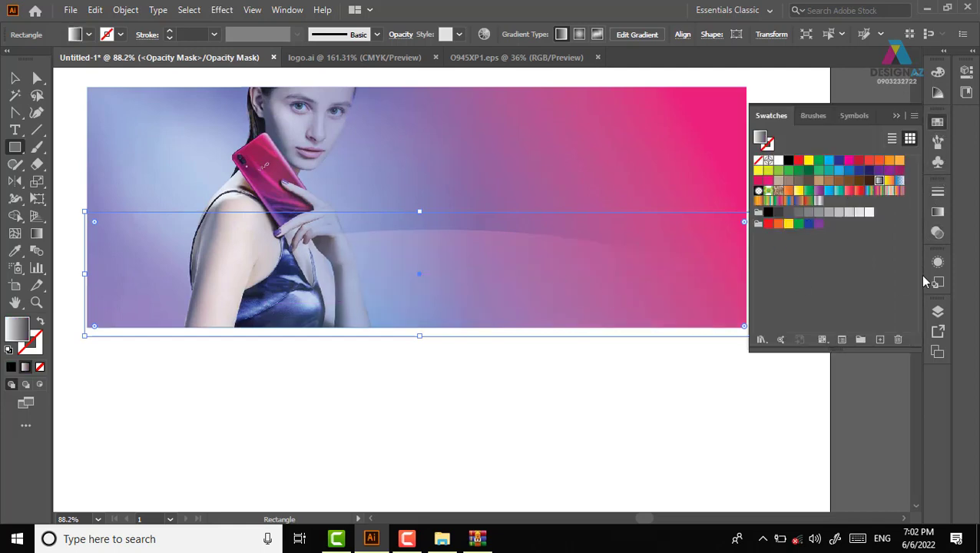
left_click(938, 233)
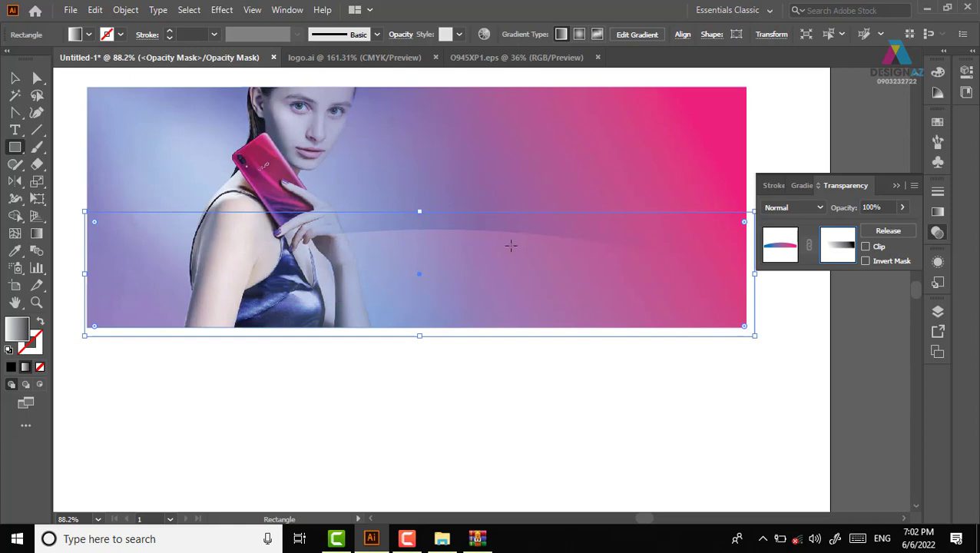
key("g")
left_click_drag(485, 166, 485, 289)
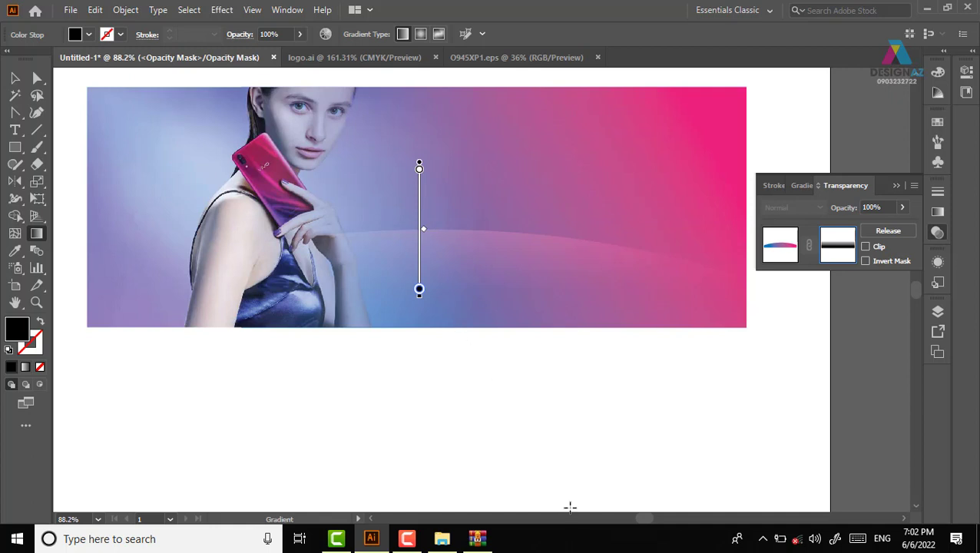
- Exit mask editing back to the artwork and reselect the wave band to check it
left_click(787, 249)
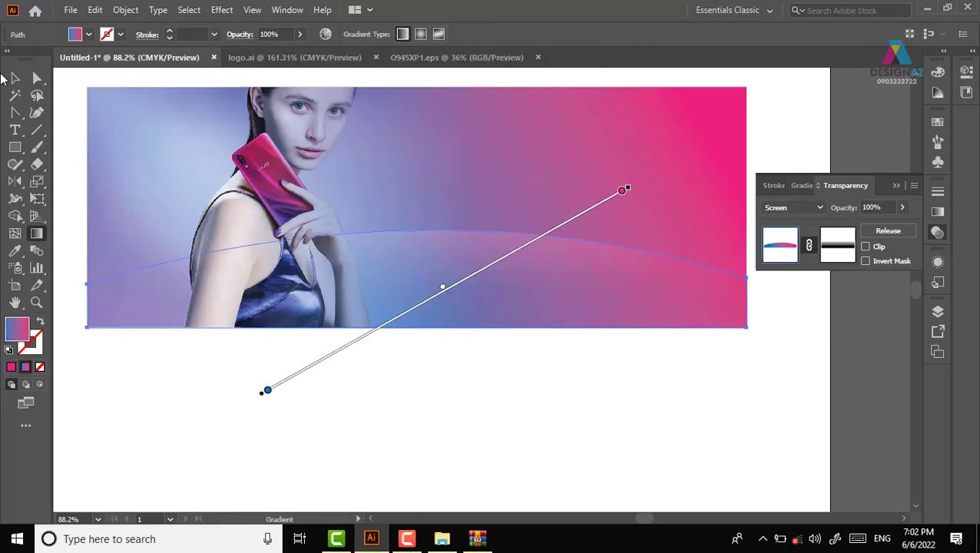
key("v")
left_click(612, 455)
left_click_drag(574, 423, 560, 415)
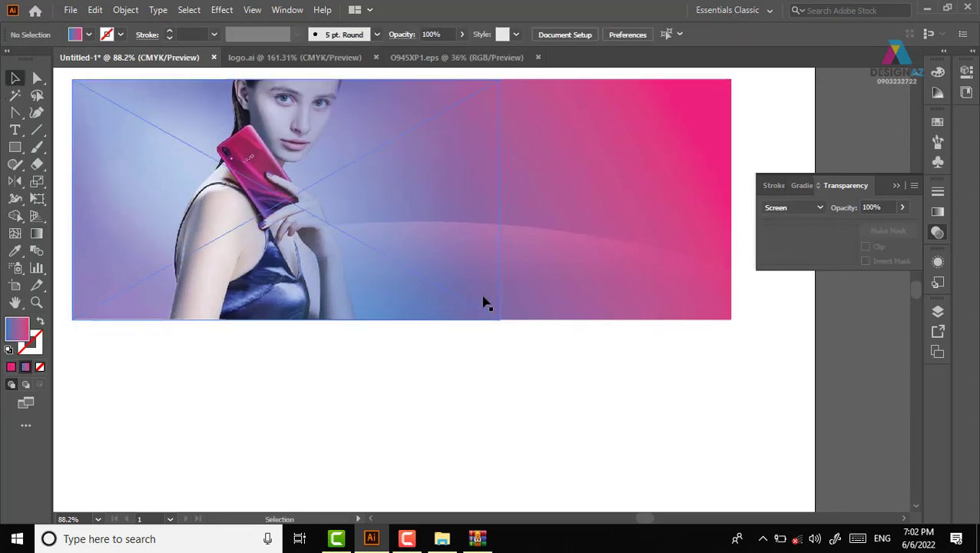
left_click(566, 268)
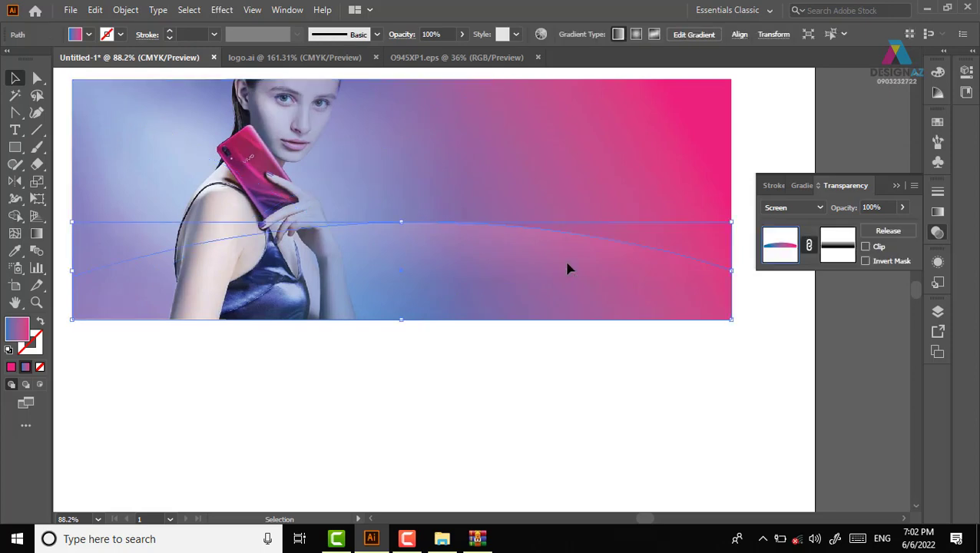
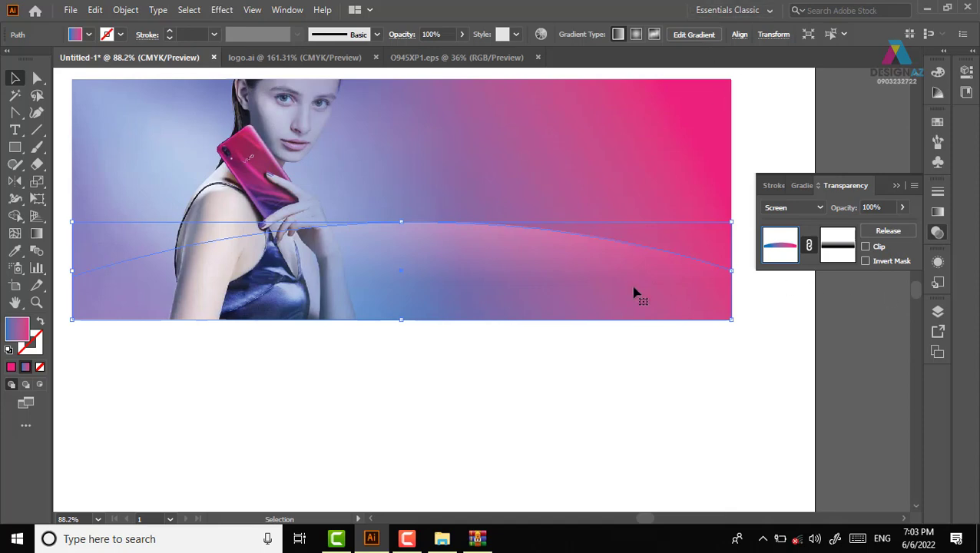
- Move the faded curve shape below the banner, then drag a copy back up over it
left_click(605, 410)
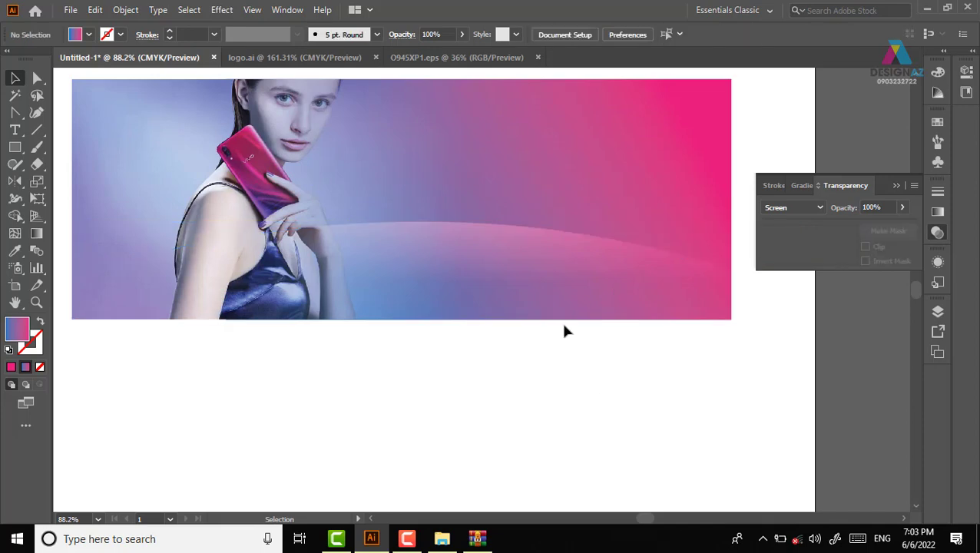
left_click_drag(561, 321, 528, 289)
left_click(566, 428)
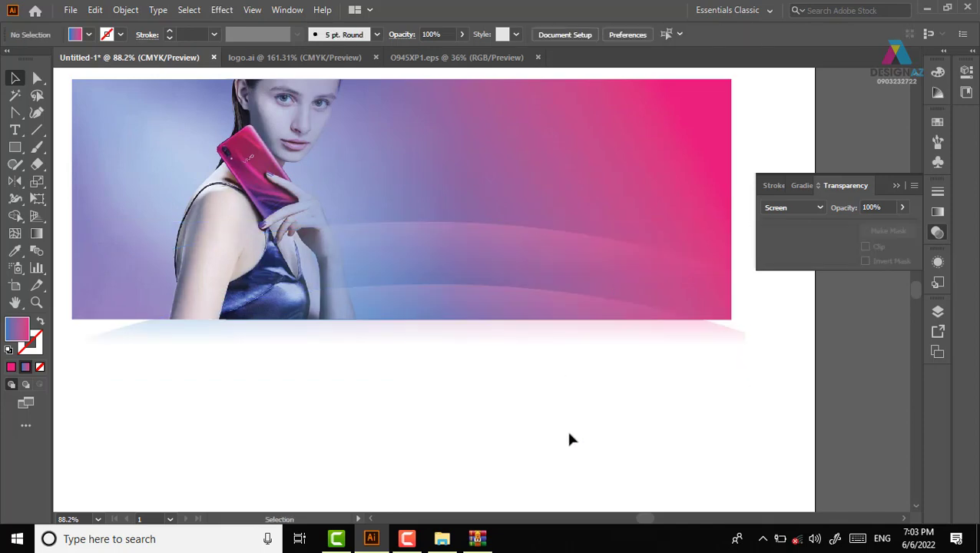
mouse_move(569, 439)
left_mouse_down()
mouse_move(494, 286)
mouse_move(636, 132)
mouse_move(636, 119)
left_mouse_up()
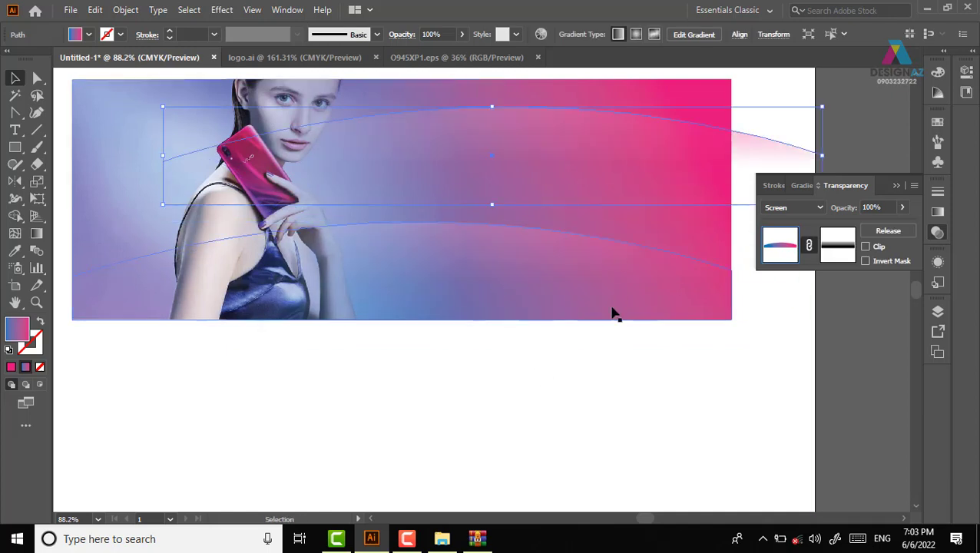
- Undo the extra raised copy and give the curved wave shape a white fill
key("ctrl+z")
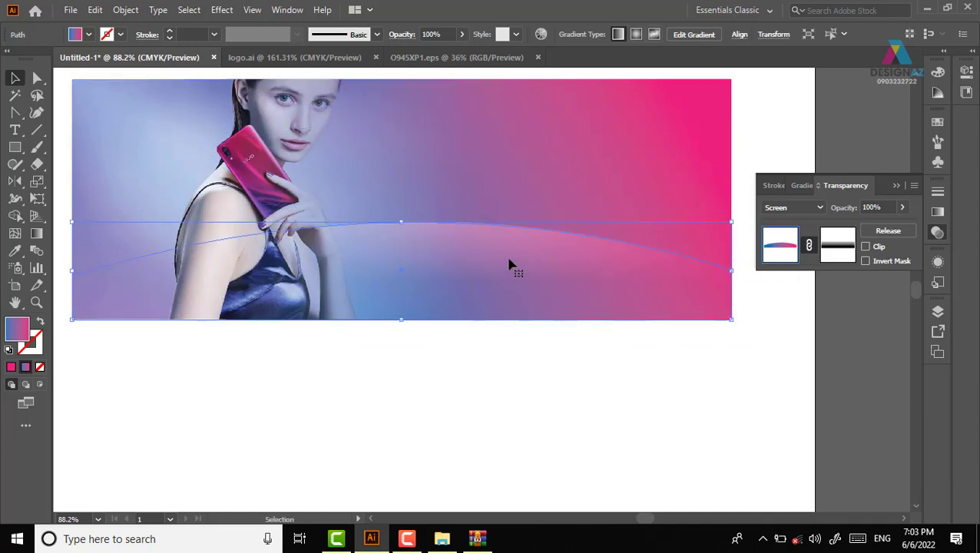
left_click(936, 123)
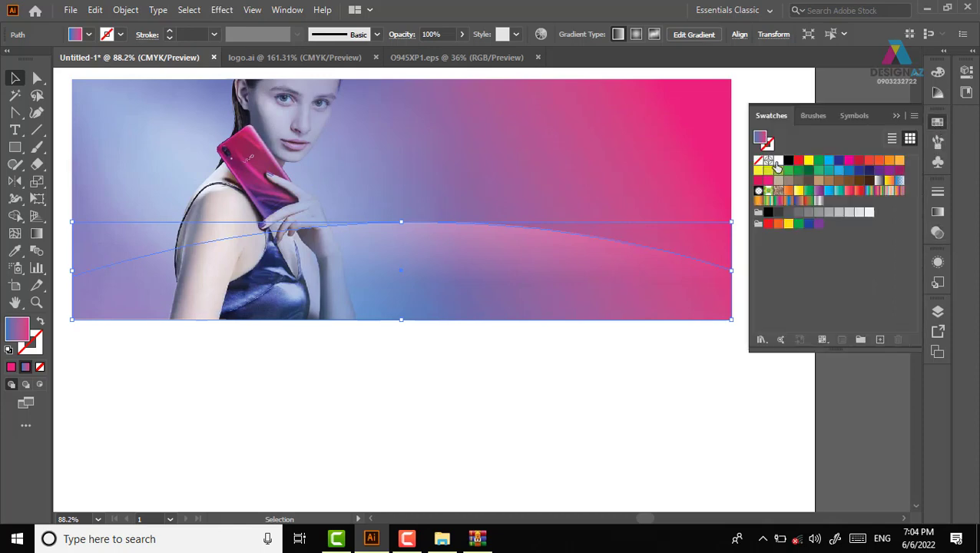
left_click(778, 162)
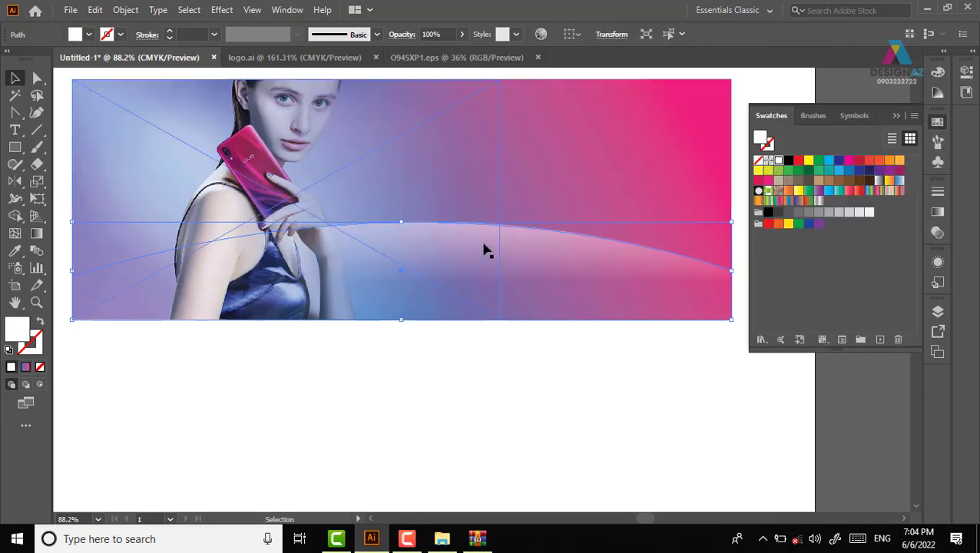
- Move the white curve shape up and left, with the transparency settings shown again
mouse_move(551, 231)
left_mouse_down()
mouse_move(541, 204)
mouse_move(544, 146)
left_mouse_up()
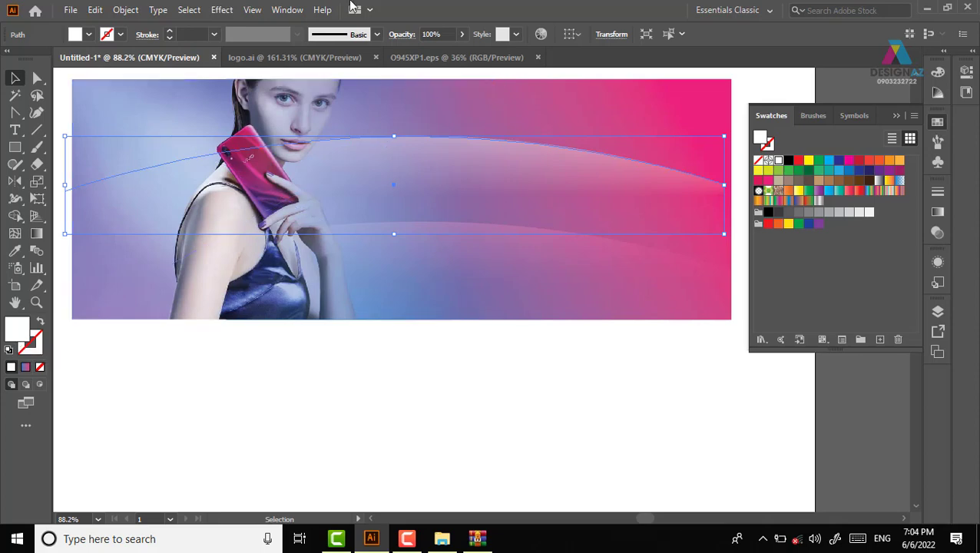
left_click(937, 235)
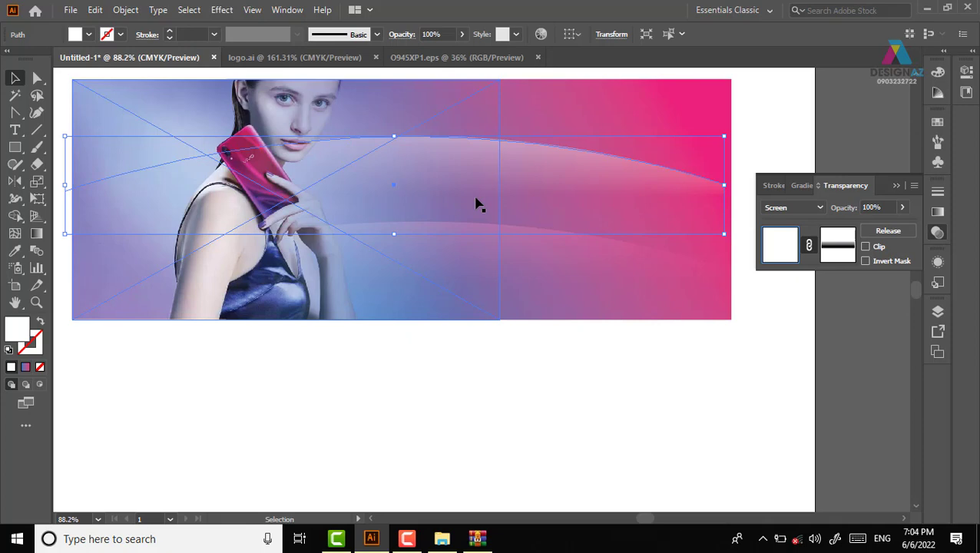
left_click(743, 344)
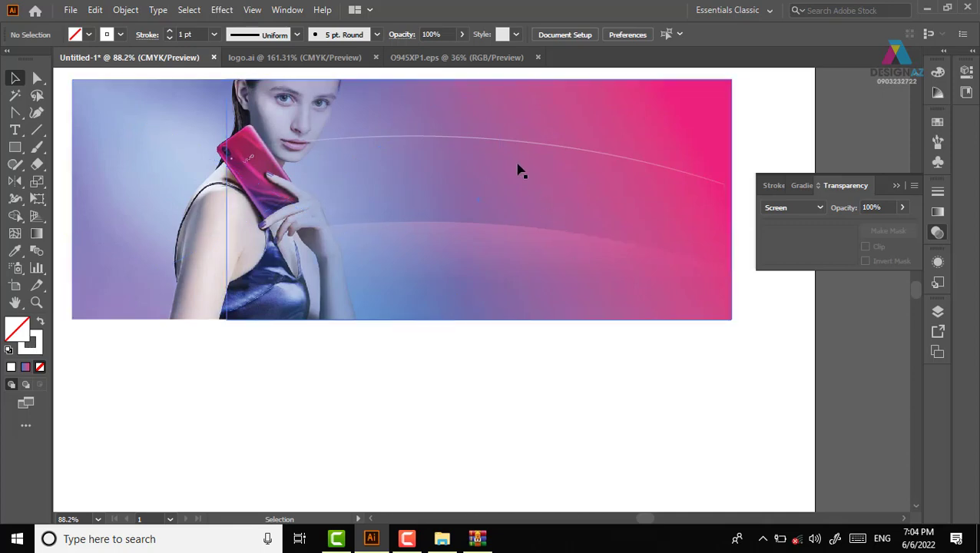
- Lower the gradient wave object about 92 px so the white arc sweeps lower
left_click_drag(508, 146, 507, 227)
key("ctrl+z")
left_click(725, 415)
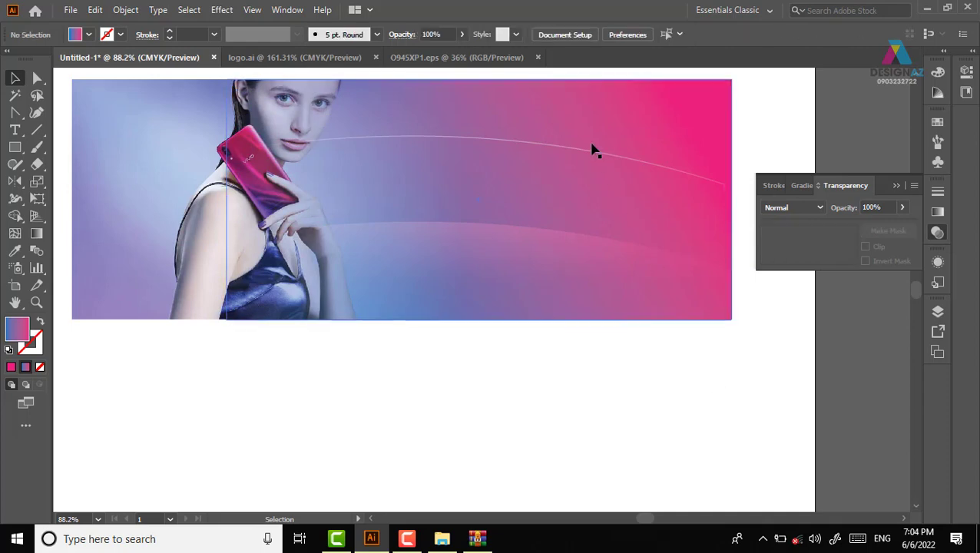
left_click_drag(593, 150, 585, 238)
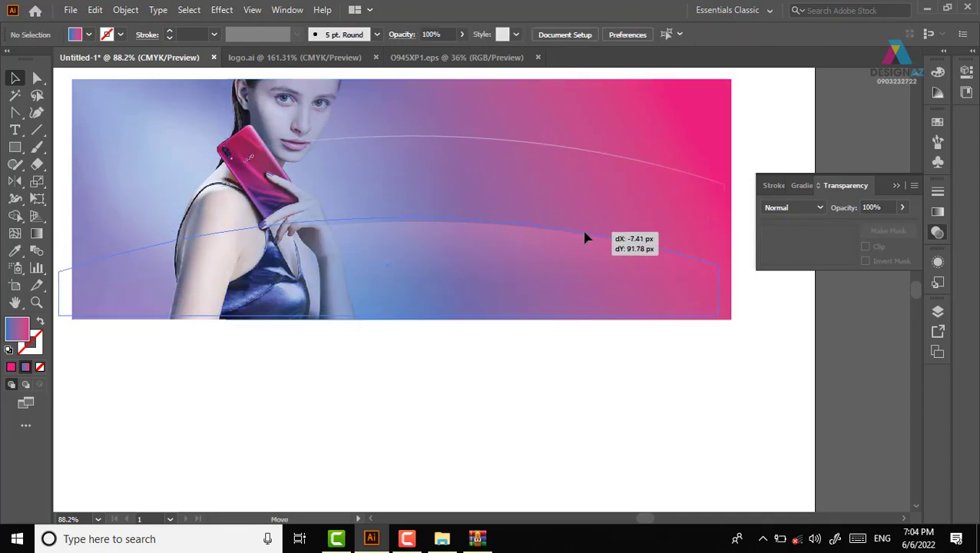
left_click_drag(585, 238, 597, 243)
left_click(629, 365)
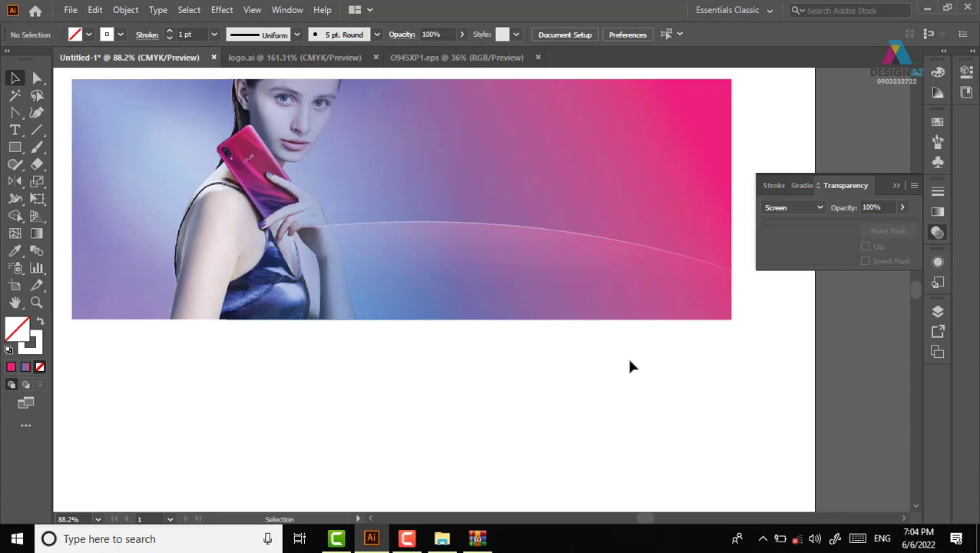
key("z")
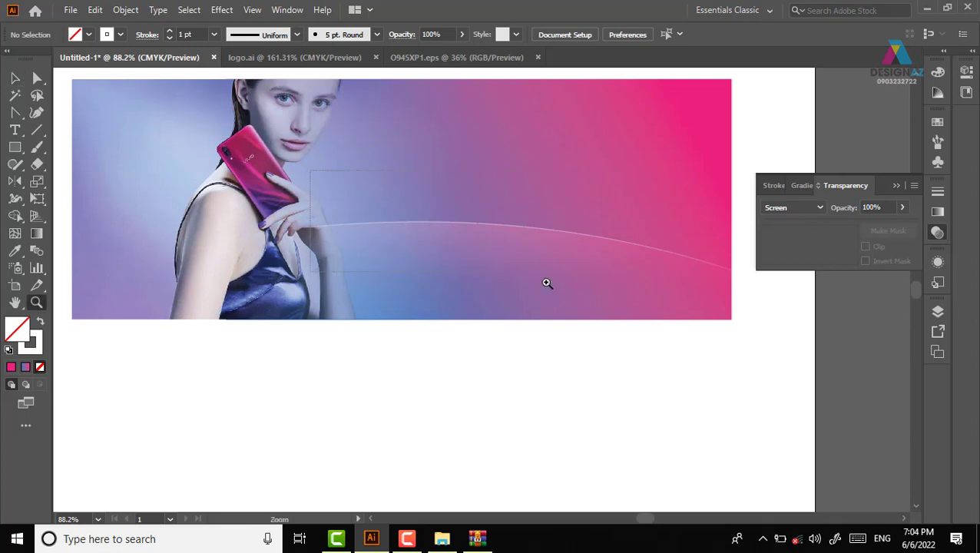
left_click_drag(335, 189, 547, 285)
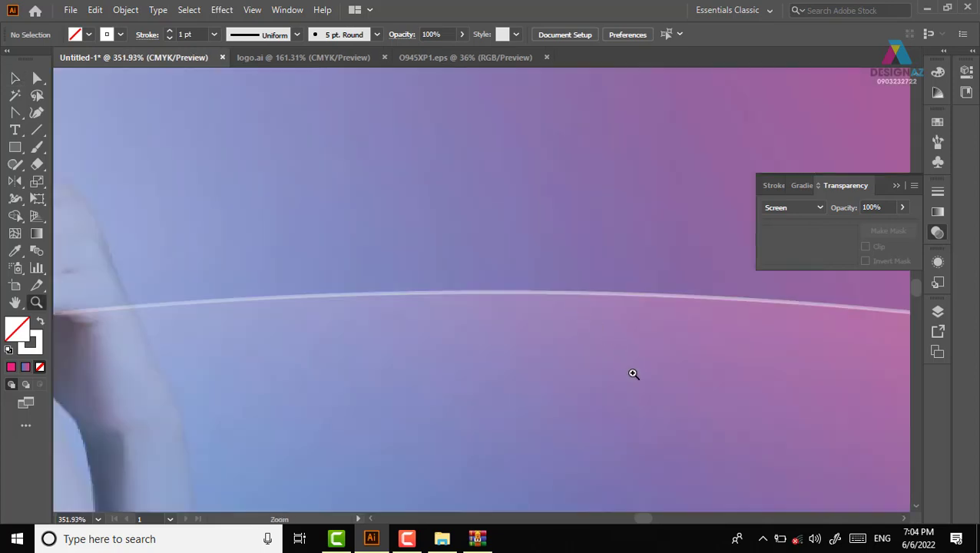
key("ctrl+minus")
key("ctrl+minus")
key("ctrl+minus")
key("ctrl+minus")
key("ctrl+minus")
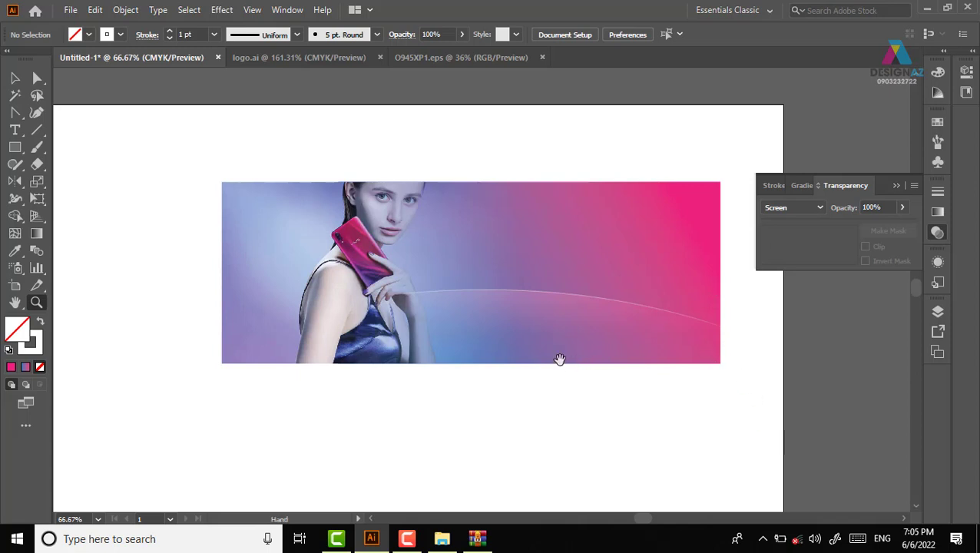
- Place 1.png and 2 - Copy.png side by side in the banner's centre
left_click(15, 78)
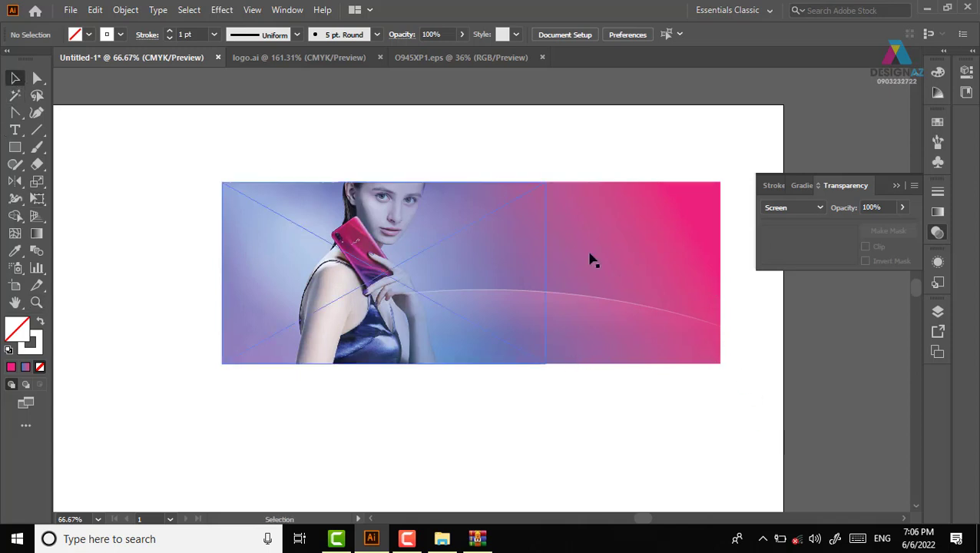
scroll(591, 345, "right", 3)
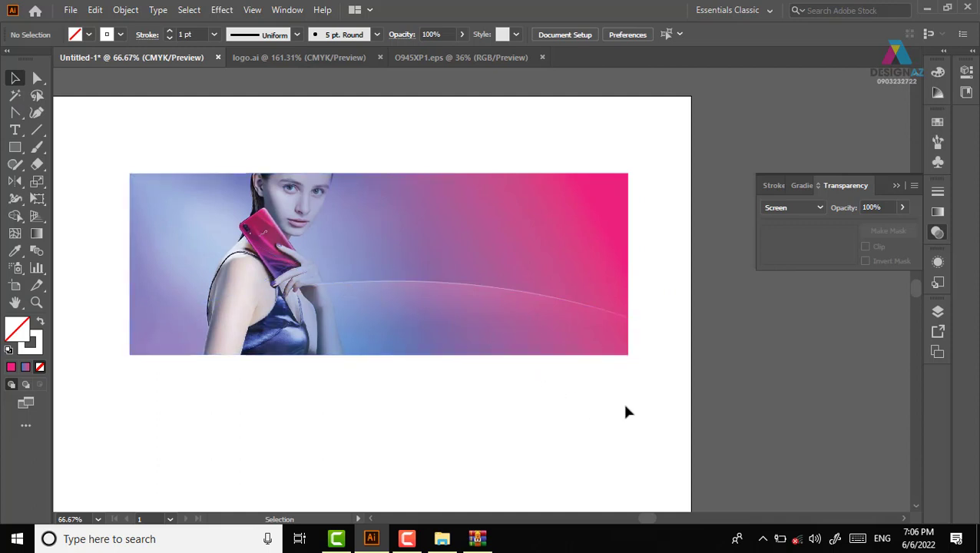
left_click(69, 10)
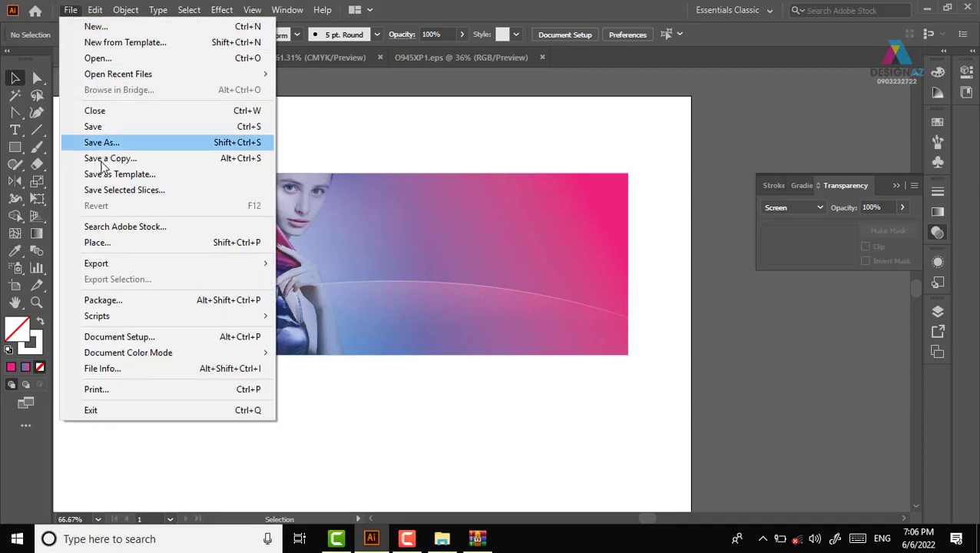
left_click(111, 243)
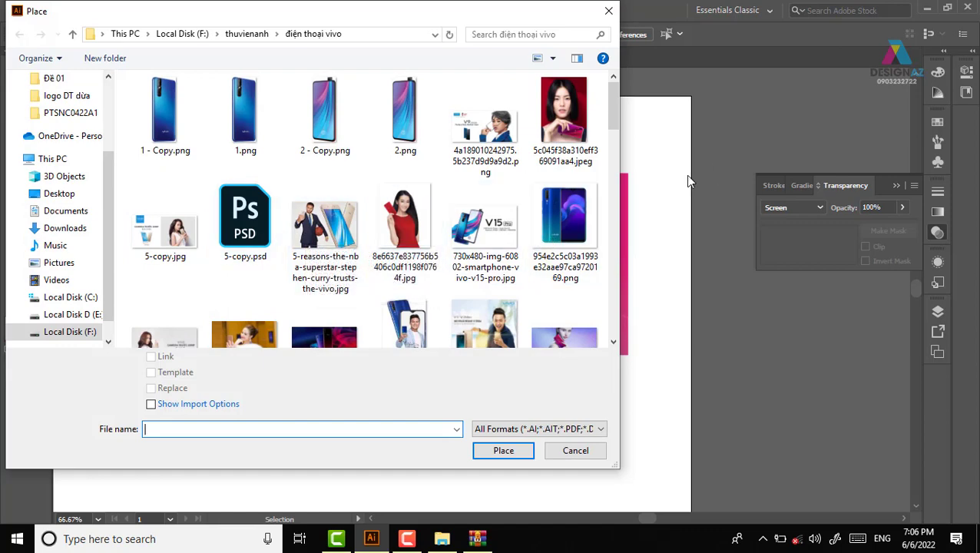
left_click_drag(612, 121, 616, 115)
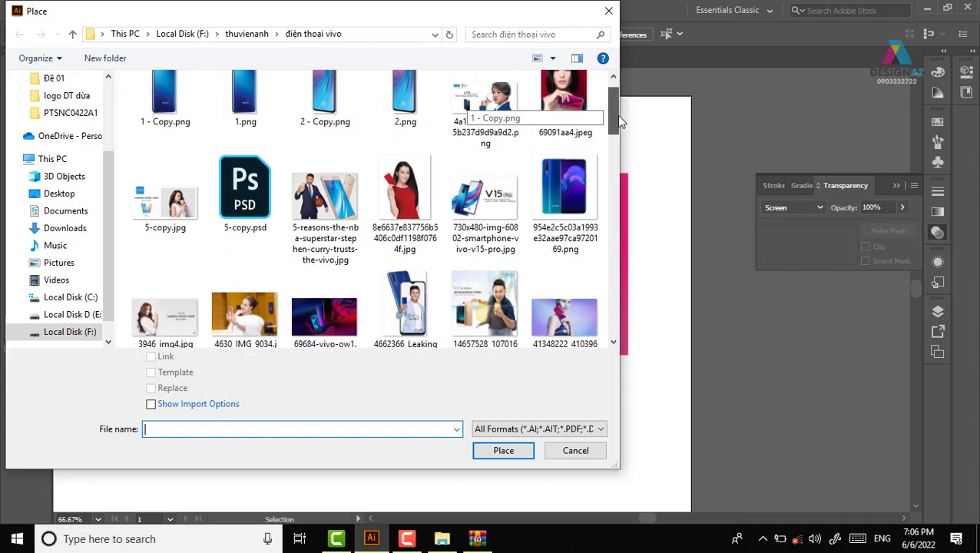
left_click(254, 108)
left_click(338, 127, "ctrl")
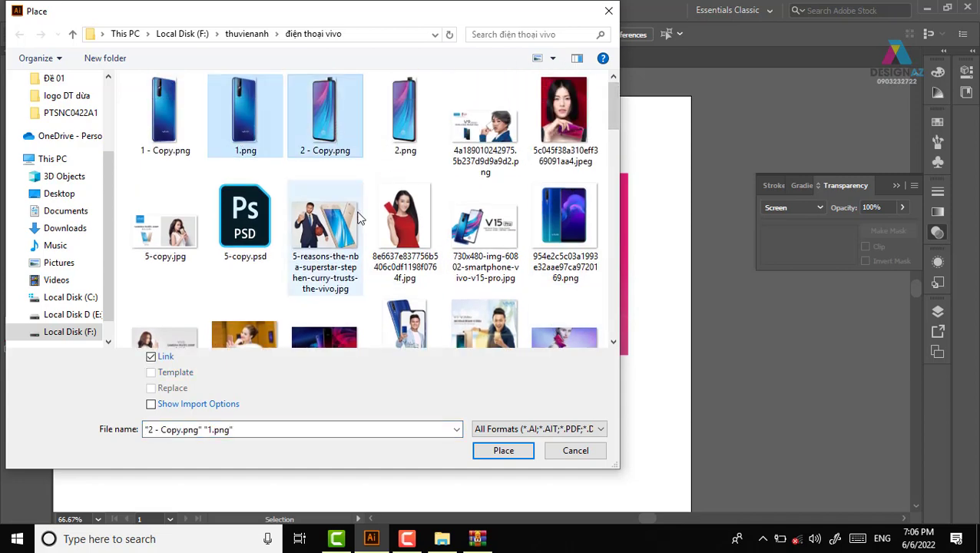
left_click(503, 451)
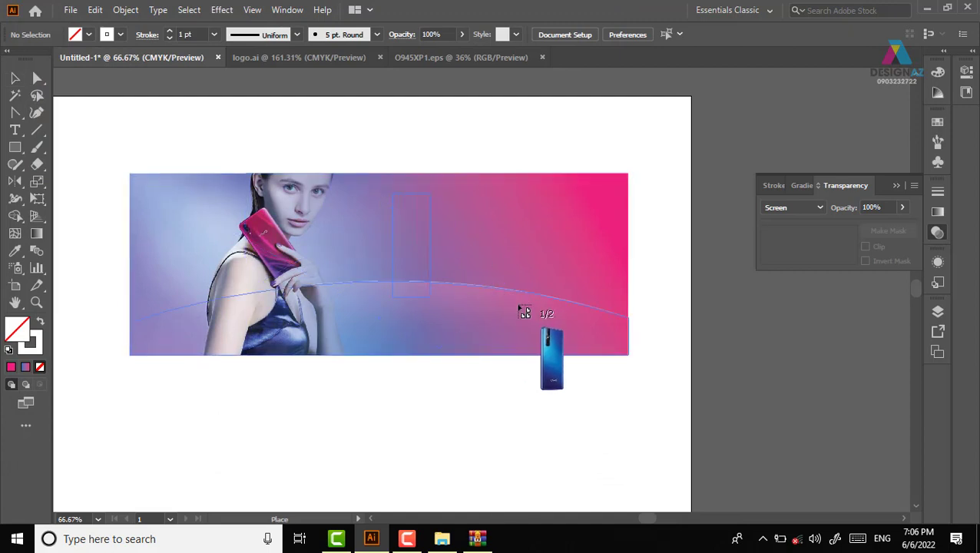
left_click(391, 194)
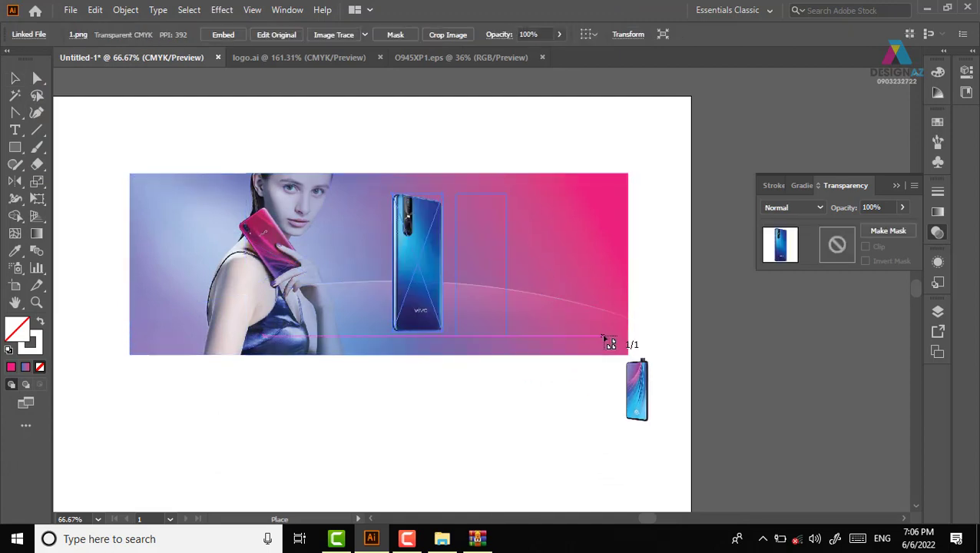
left_click(601, 333)
left_click(614, 414)
- Zoom in, then move and resize the blue and front-view phones next to each other
key("z")
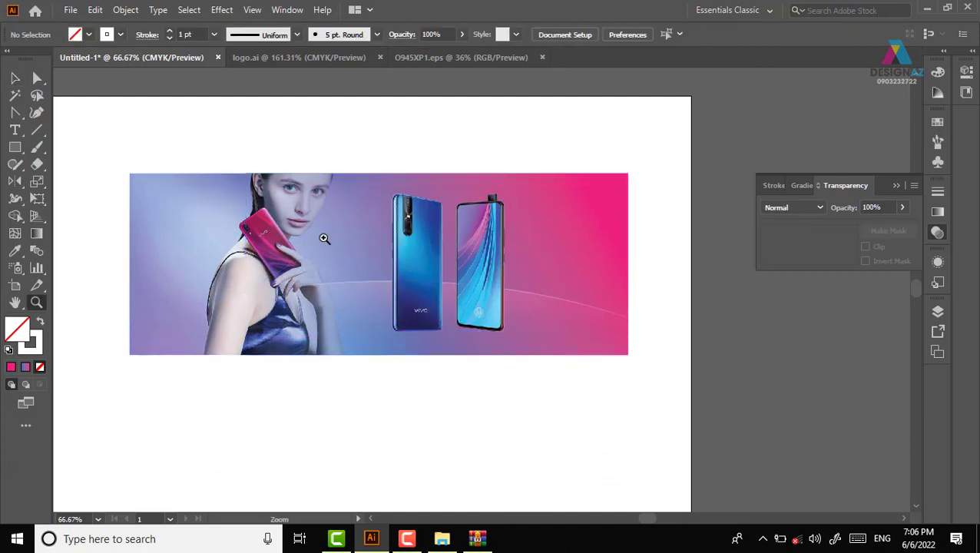
left_click_drag(363, 211, 766, 446)
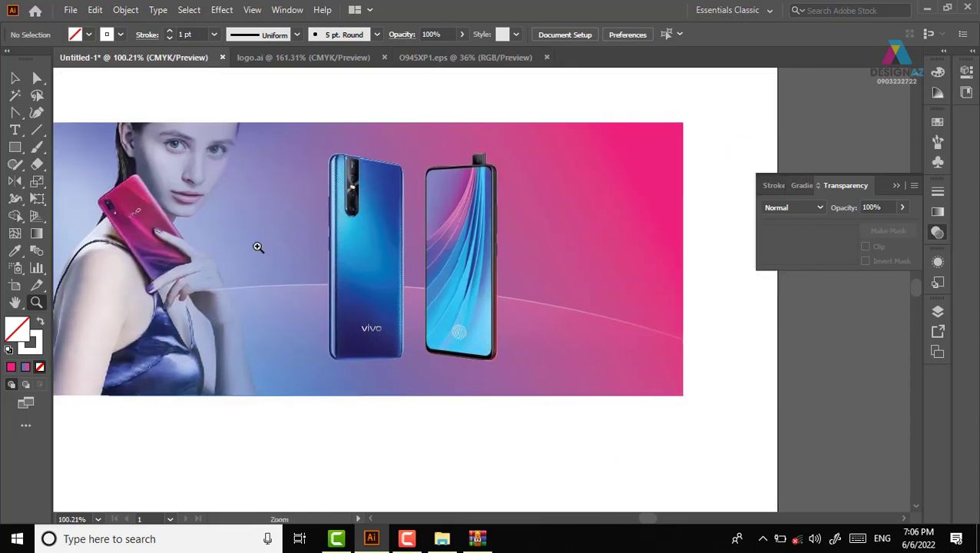
key("v")
left_click_drag(499, 259, 568, 260)
left_click_drag(400, 268, 486, 269)
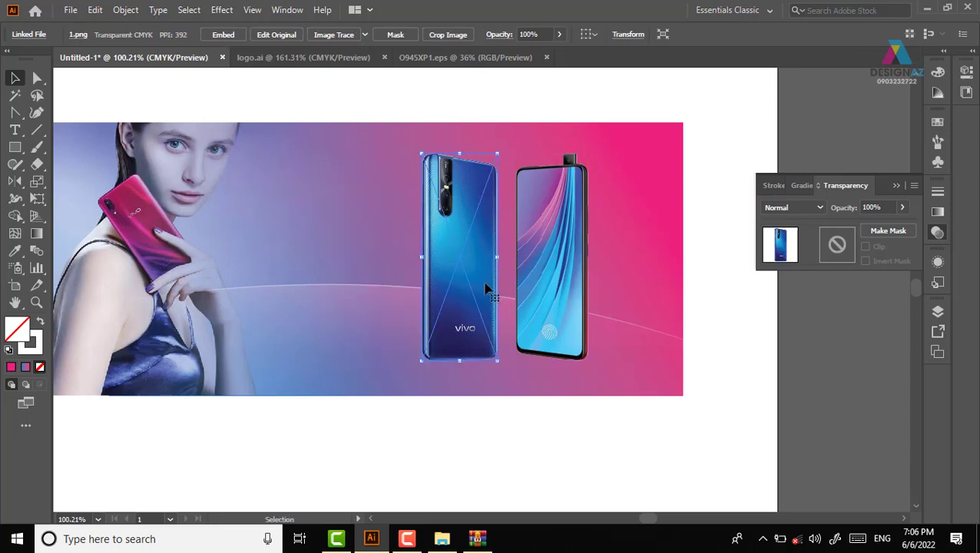
left_click_drag(497, 153, 486, 184)
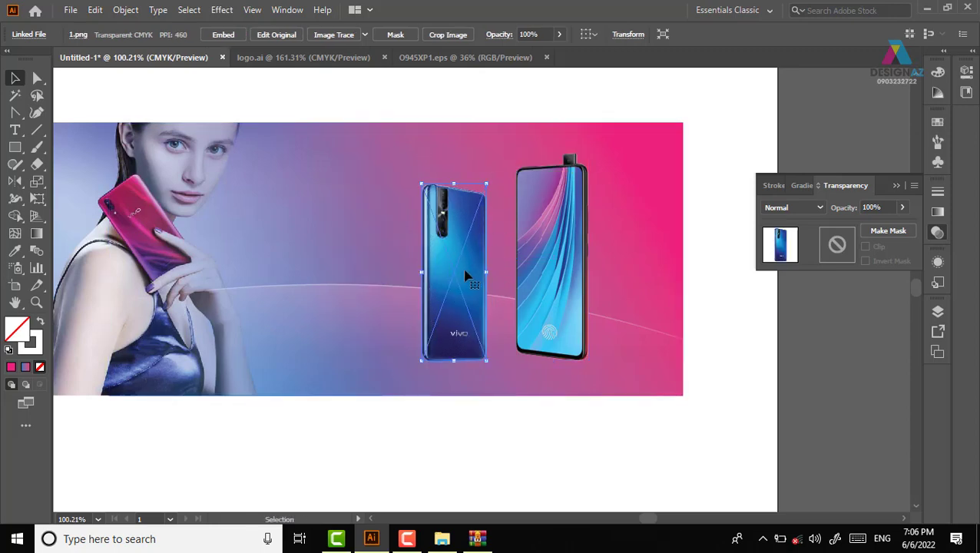
mouse_move(466, 277)
left_mouse_down()
mouse_move(495, 261)
mouse_move(474, 280)
mouse_move(479, 294)
left_mouse_up()
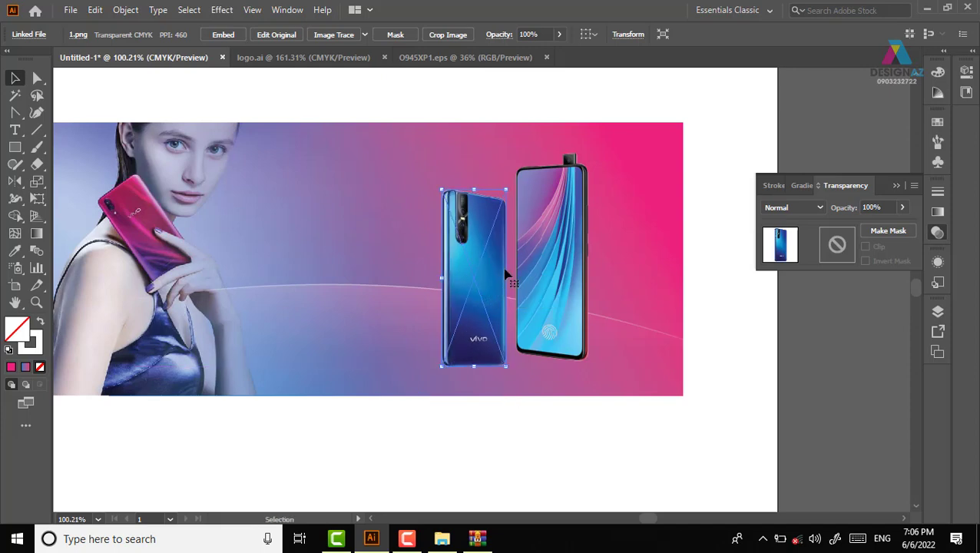
left_click_drag(530, 265, 524, 263)
left_click(470, 230)
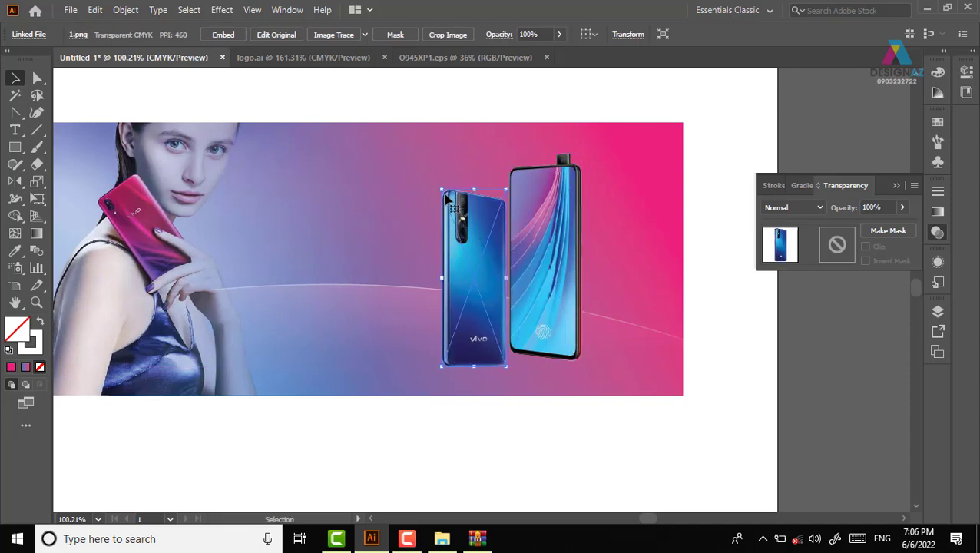
left_click_drag(447, 199, 435, 170)
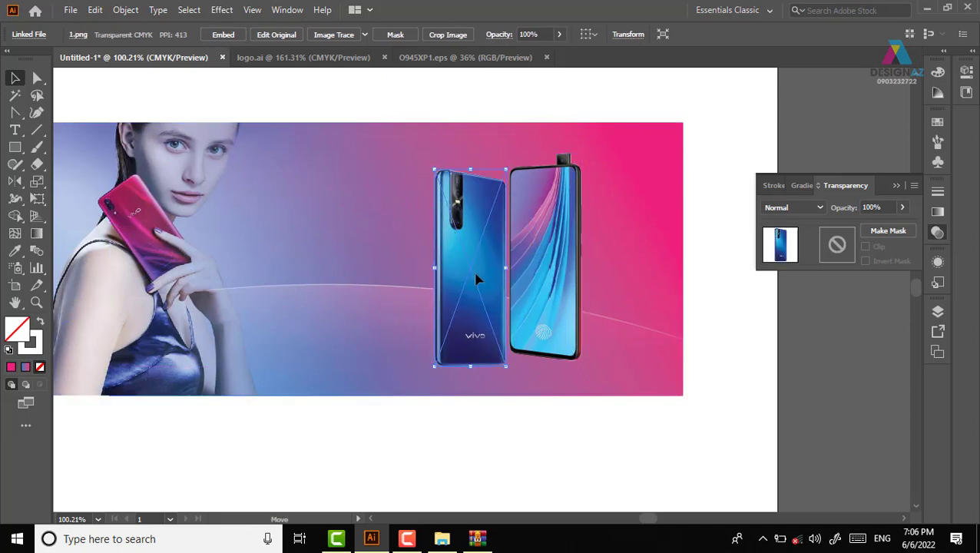
left_click_drag(476, 280, 476, 271)
- Scale both phones down together and fine-tune their positions in the banner's right half
left_click(559, 286, "shift")
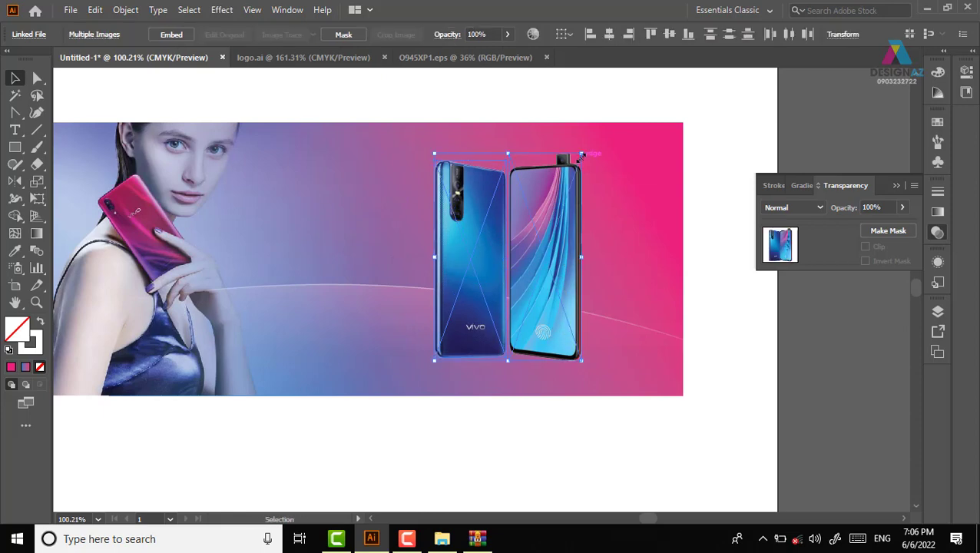
left_click_drag(581, 154, 573, 163)
left_click(621, 345)
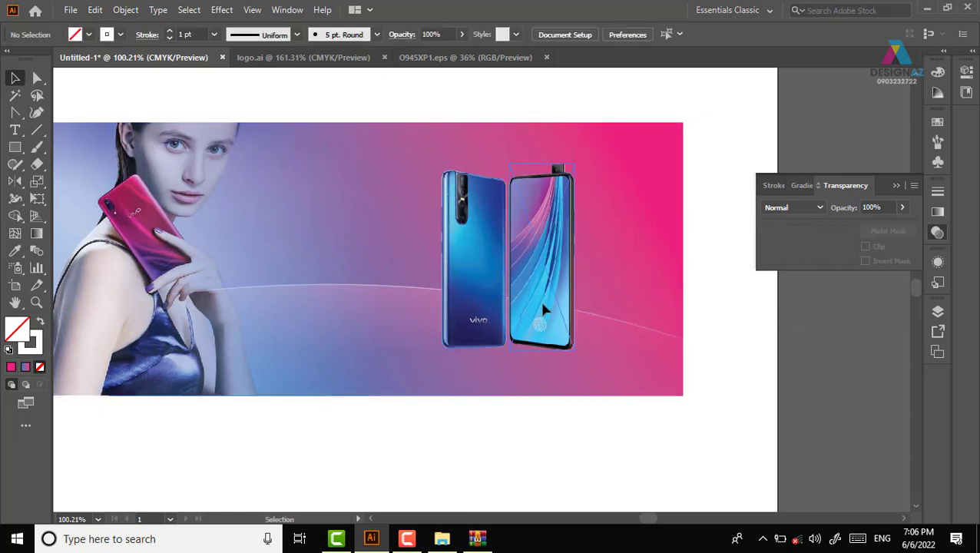
left_click_drag(543, 308, 532, 314)
left_click(868, 383)
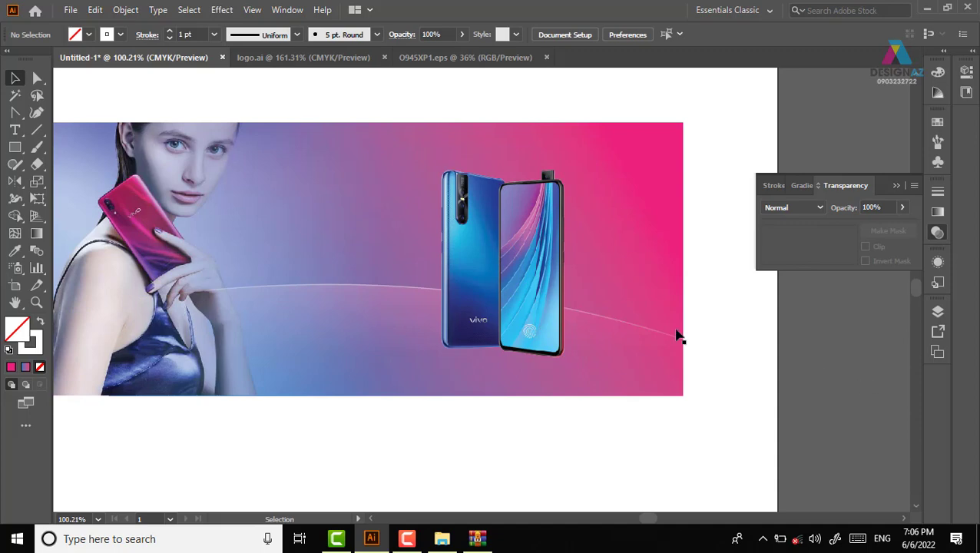
left_click_drag(547, 258, 568, 259)
left_click_drag(470, 284, 477, 284)
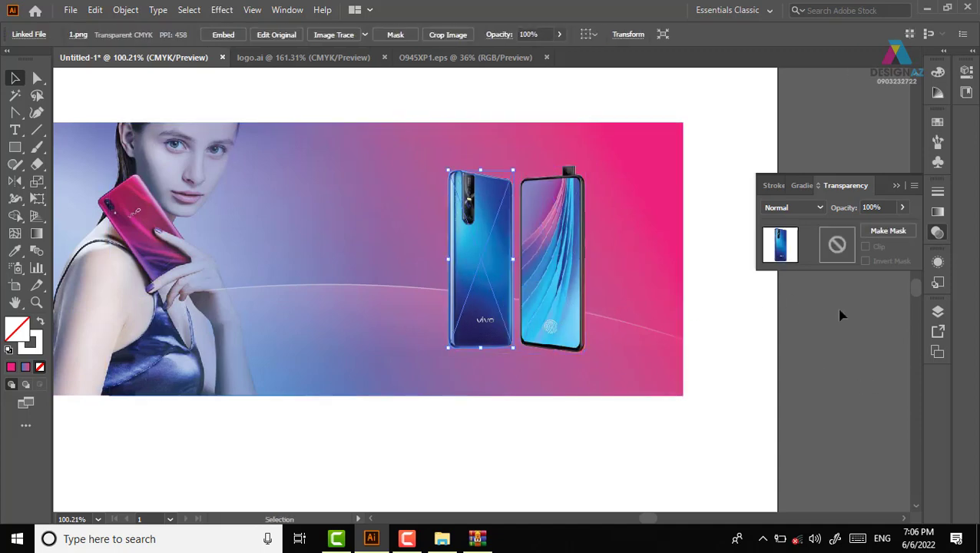
left_click(836, 321)
left_click_drag(732, 385, 692, 372)
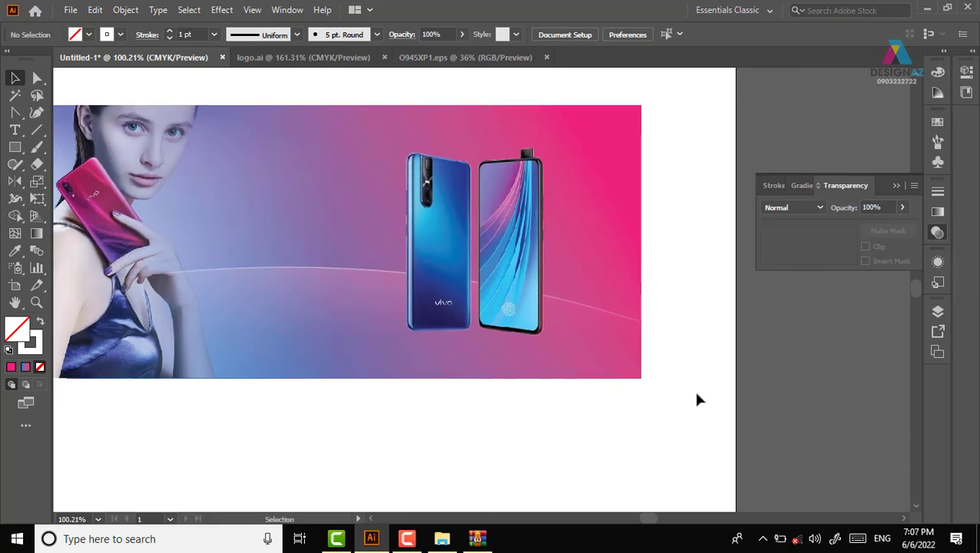
- Alt-drag a vertically flipped copy of the blue phone beneath it, then select it
left_click(454, 249)
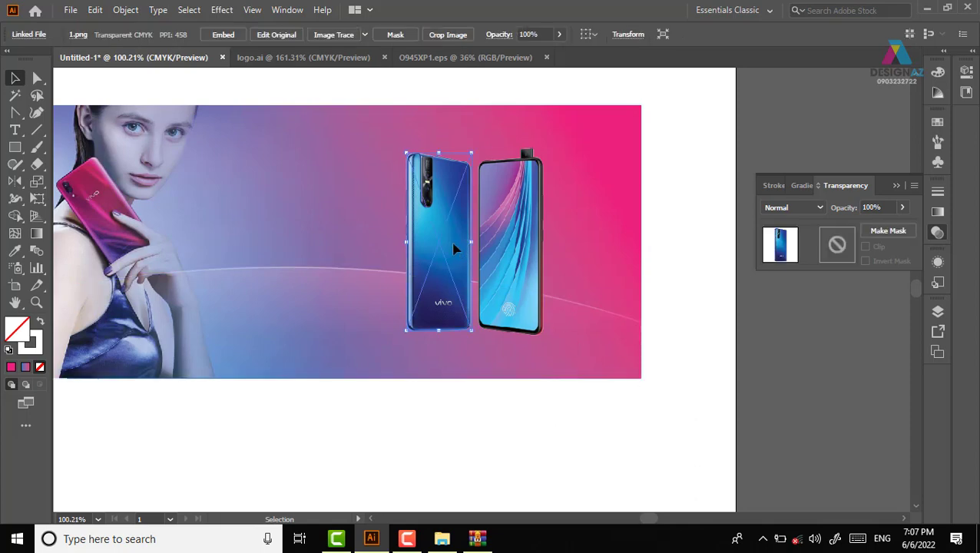
key("a")
key("v")
left_click_drag(439, 152, 439, 409)
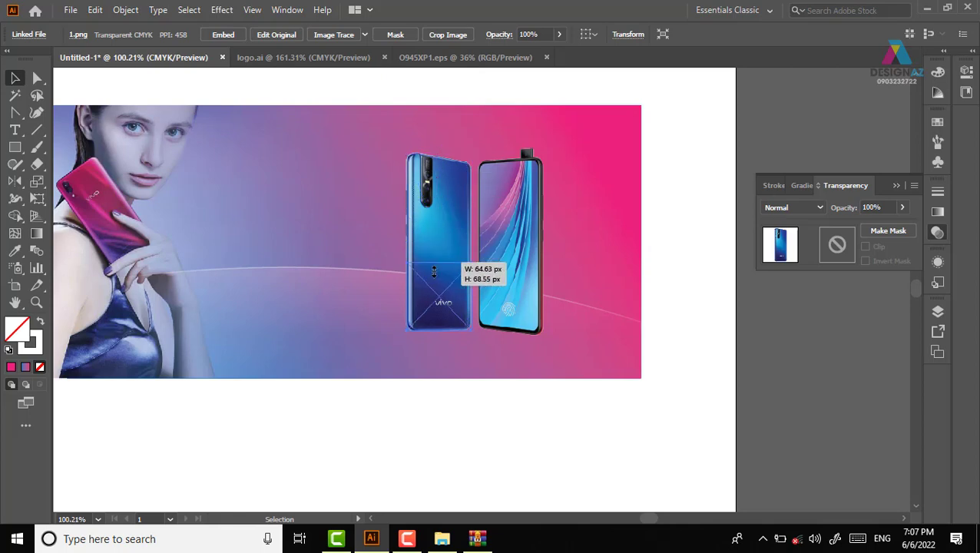
left_click(695, 409)
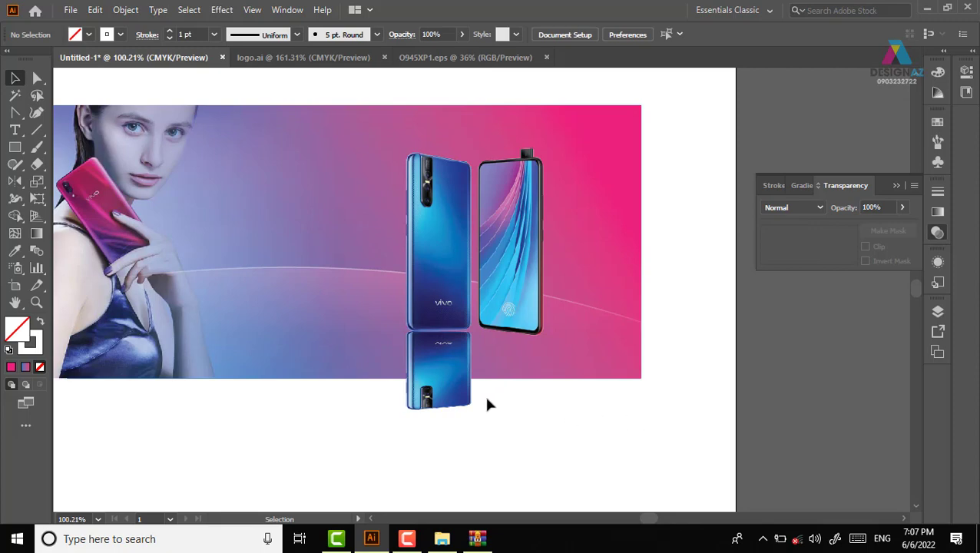
left_click(463, 375)
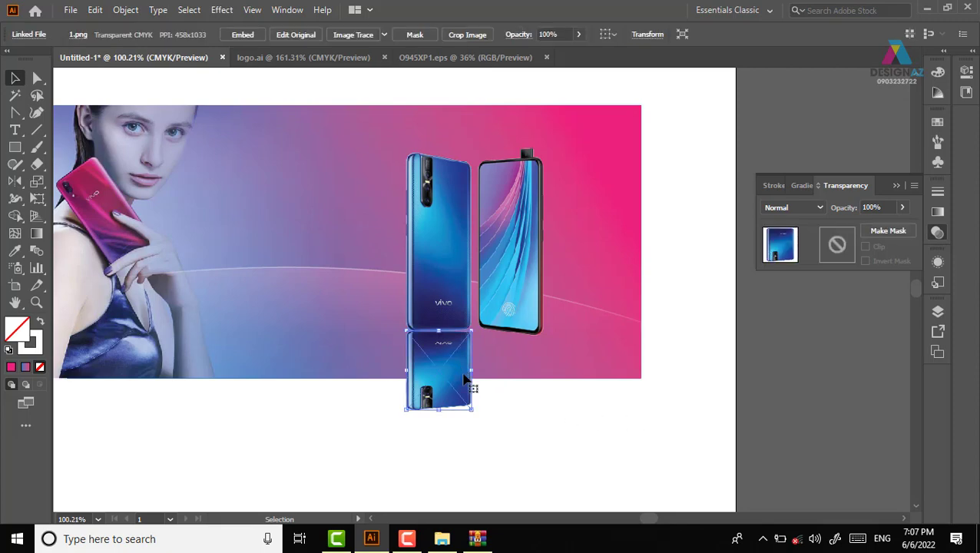
left_click(538, 415)
left_click(425, 375)
- Make an opacity mask with Clip off and draw a rectangle covering the reflection
double_click(839, 244)
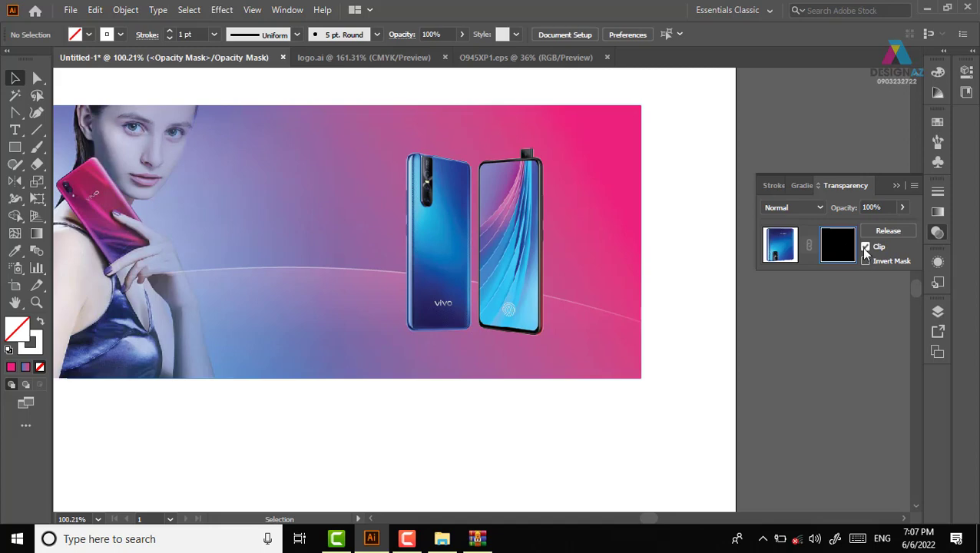
left_click(865, 248)
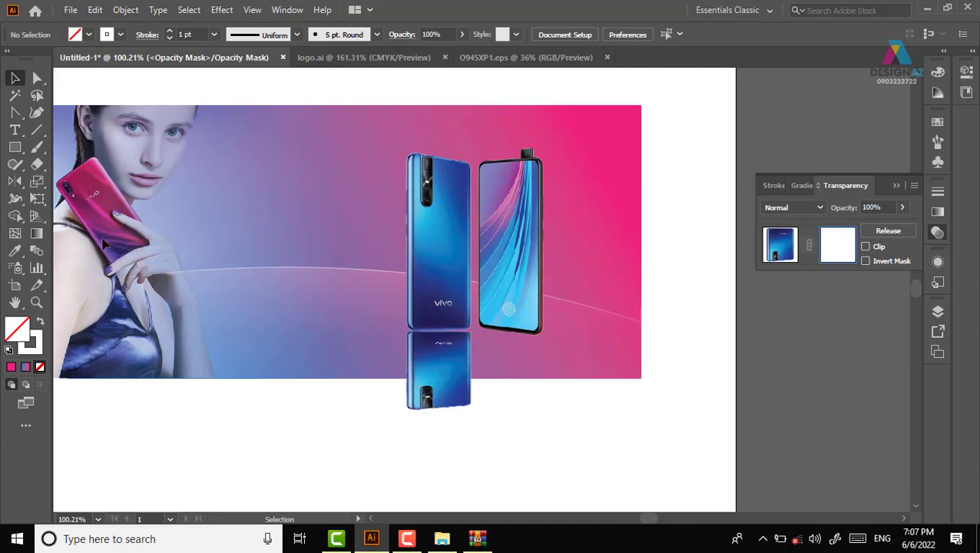
left_click(15, 146)
left_click_drag(400, 323, 485, 421)
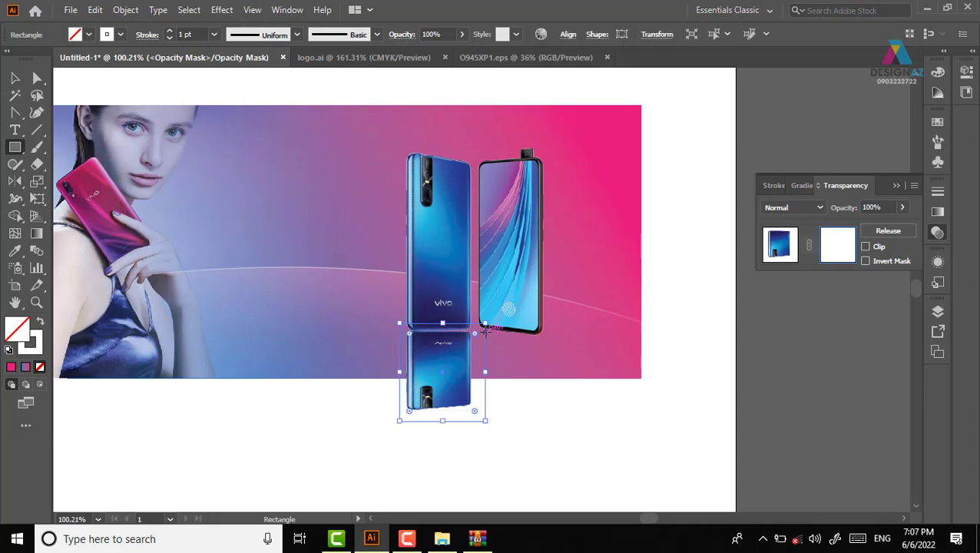
- Fill the mask rectangle with a vertical White, Black gradient and no stroke, then exit mask editing
left_click(937, 124)
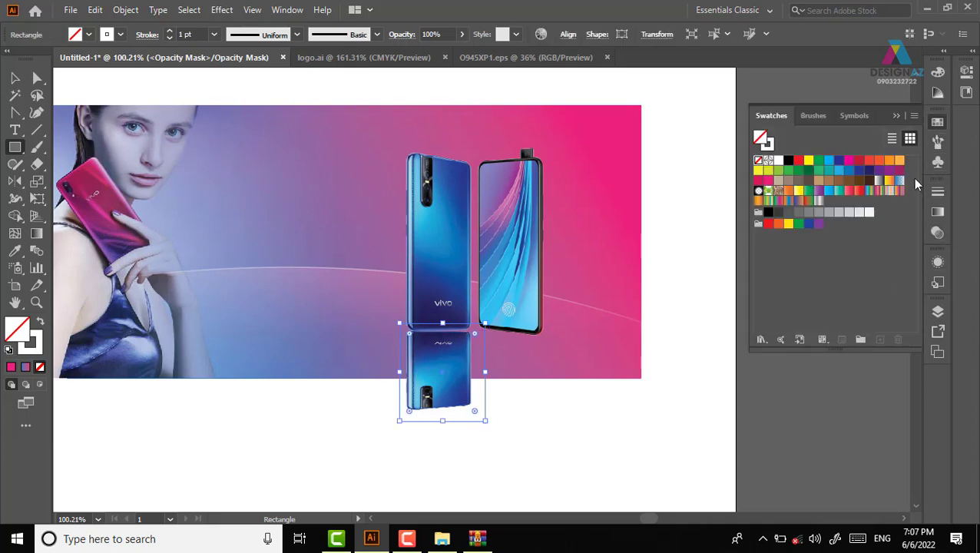
left_click(879, 181)
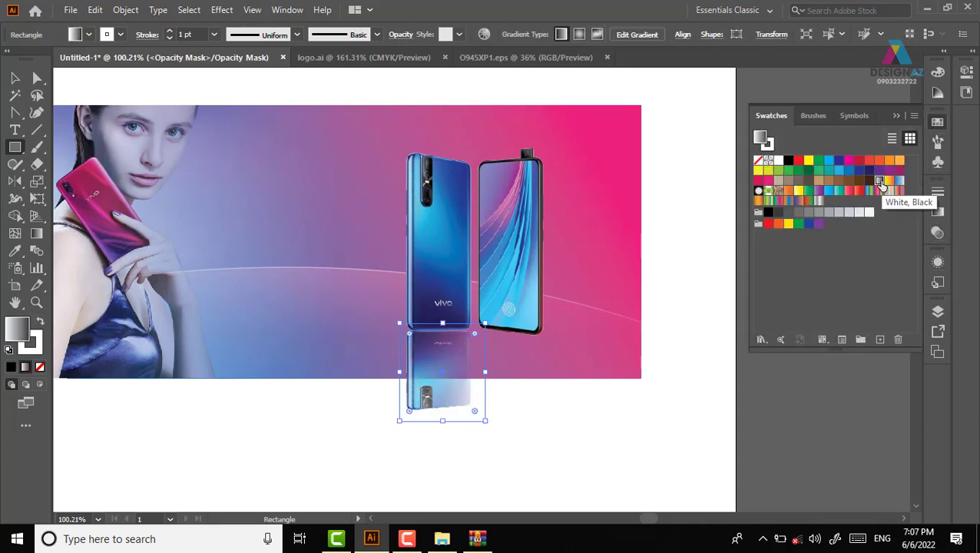
left_click(31, 343)
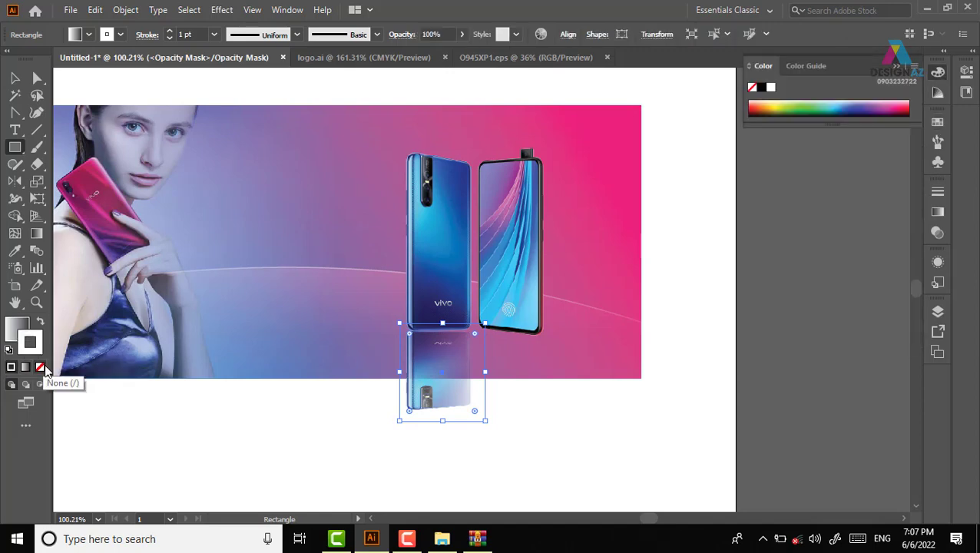
left_click(40, 367)
left_click(17, 329)
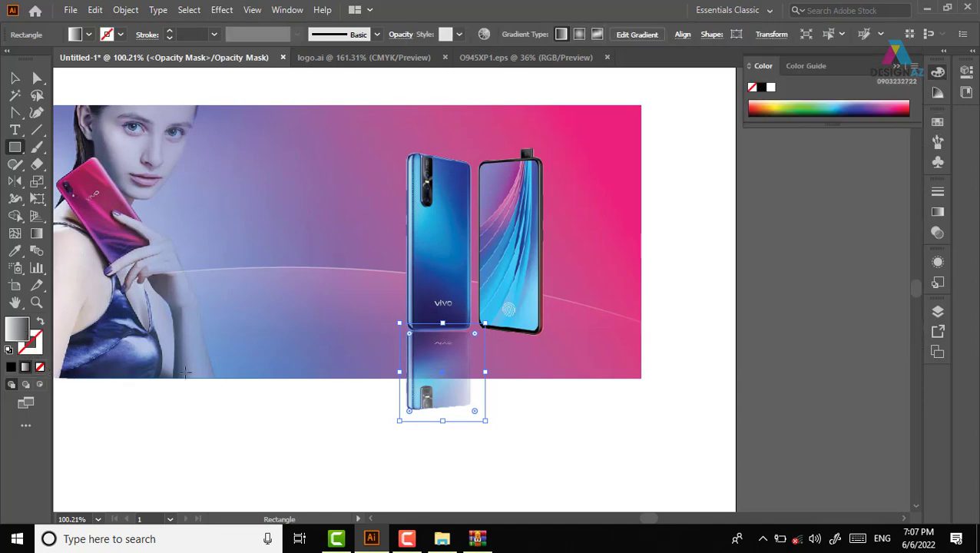
key("g")
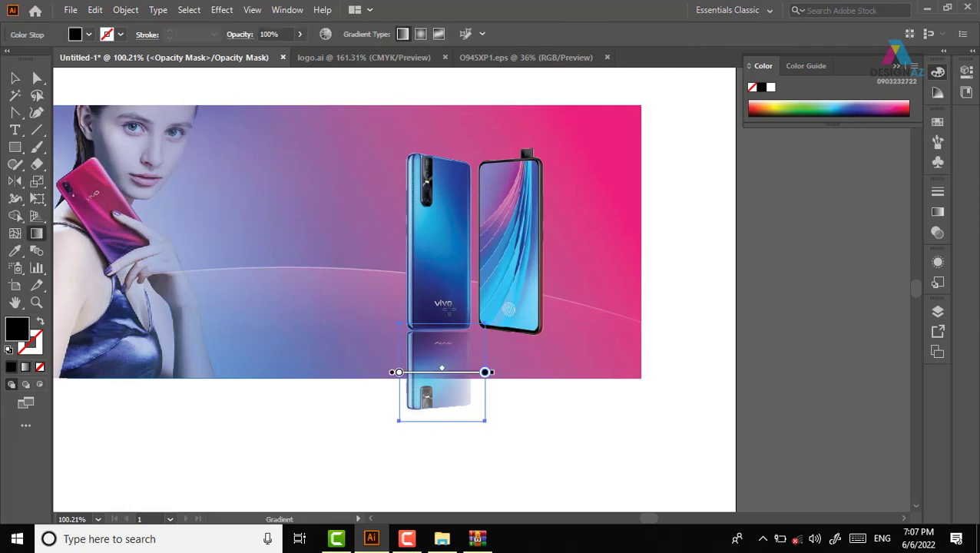
left_click_drag(445, 296, 443, 370)
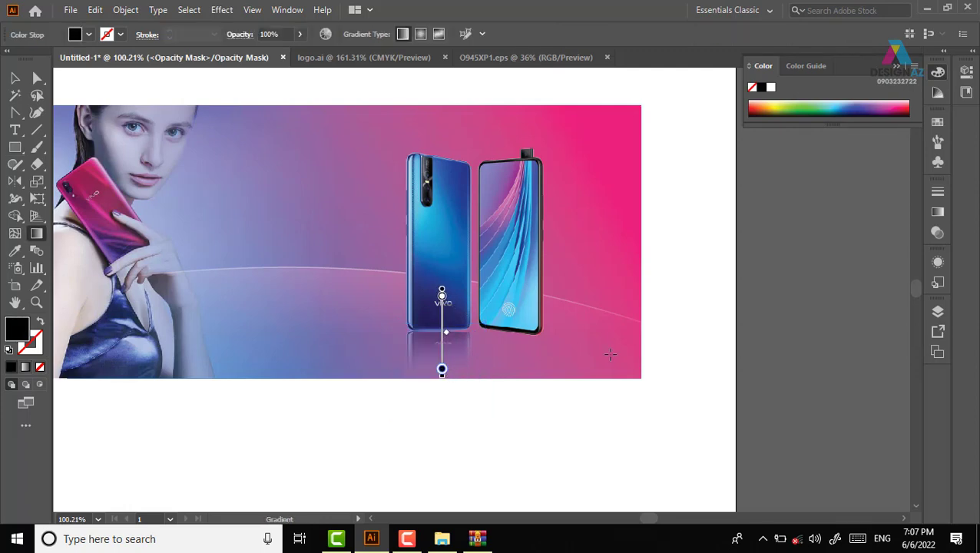
left_click(937, 233)
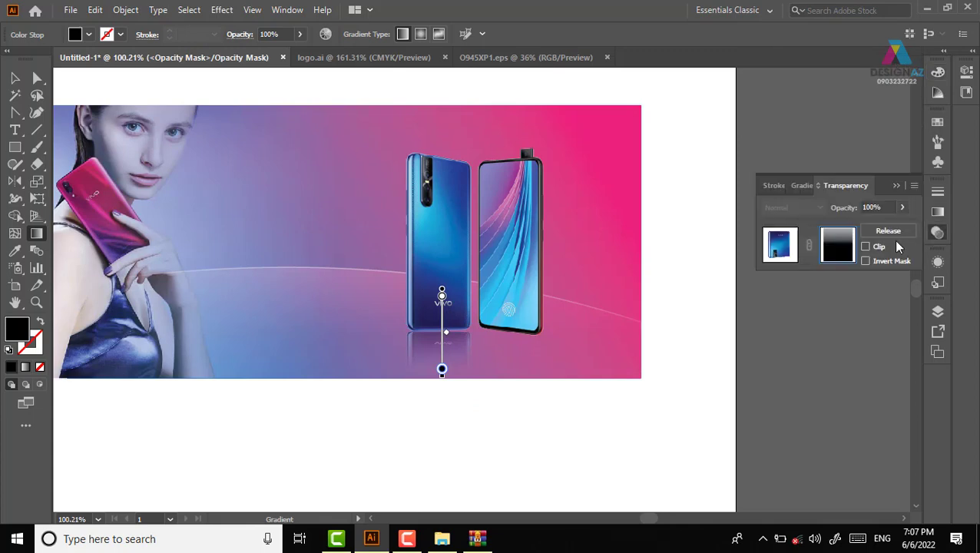
left_click(780, 259)
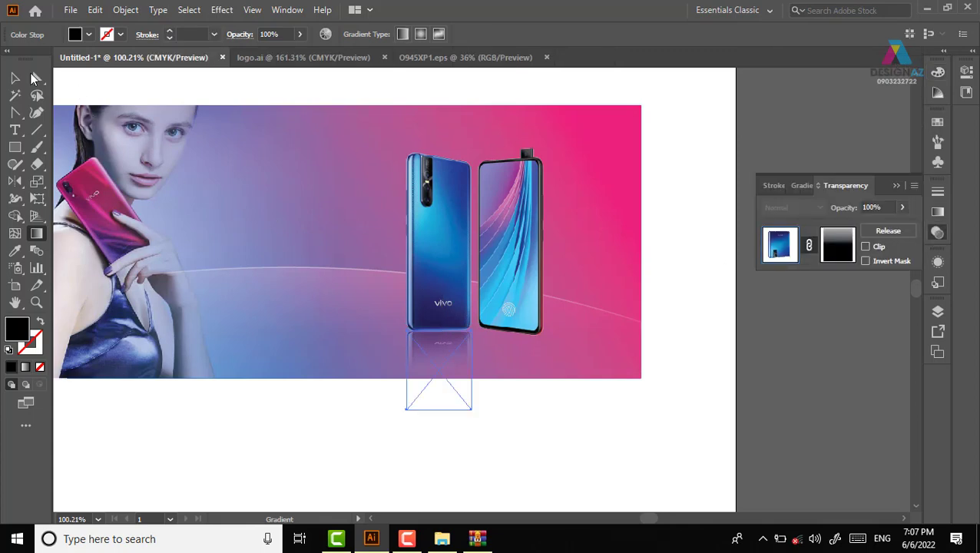
left_click(14, 78)
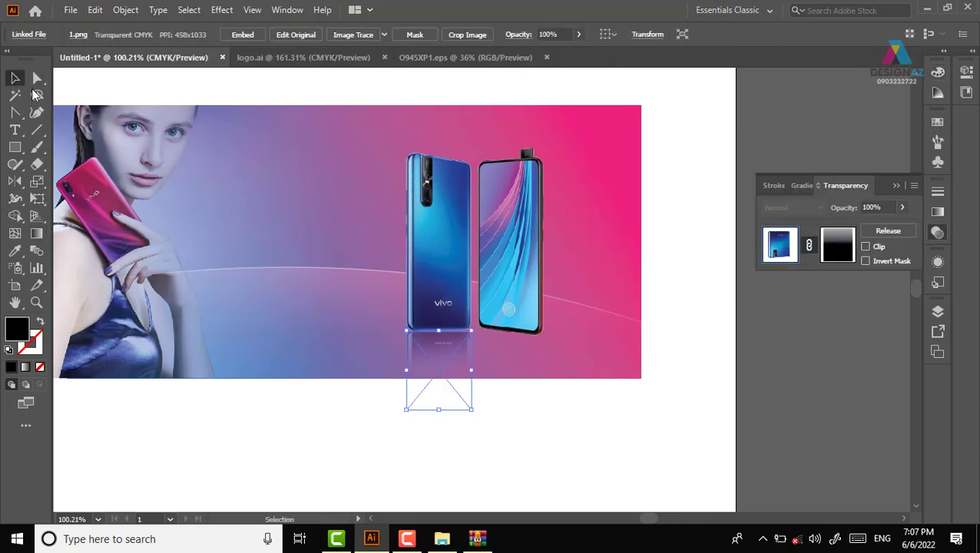
left_click(699, 270)
key("ctrl+equal")
key("ctrl+equal")
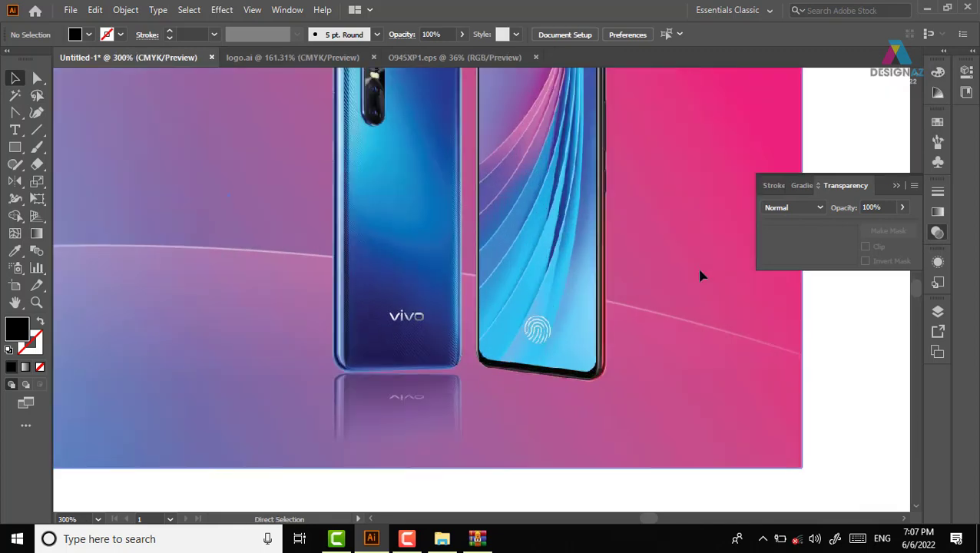
key("ctrl+equal")
mouse_move(467, 386)
left_mouse_down()
mouse_move(435, 395)
mouse_move(448, 287)
left_mouse_up()
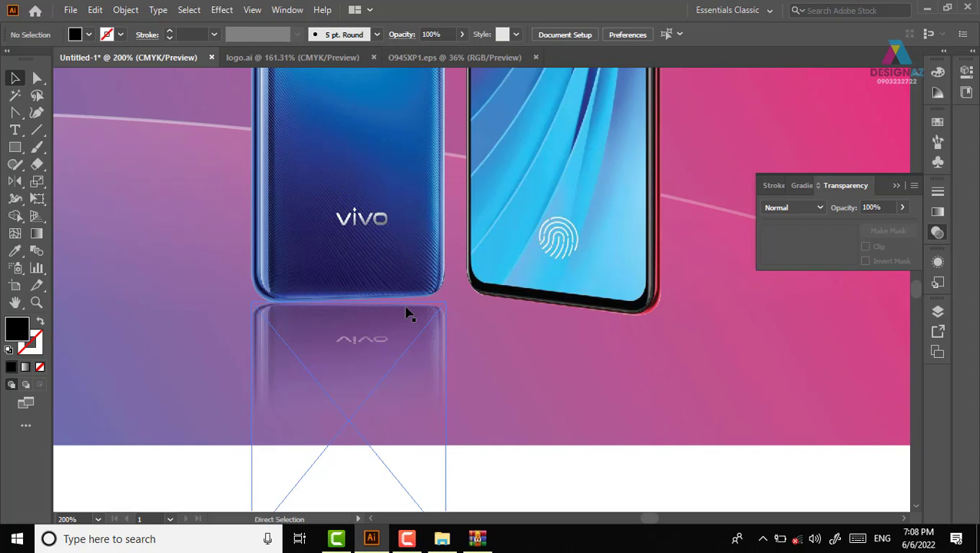
scroll(408, 314, "down", 3)
scroll(526, 378, "down", 1)
scroll(644, 336, "right", 2)
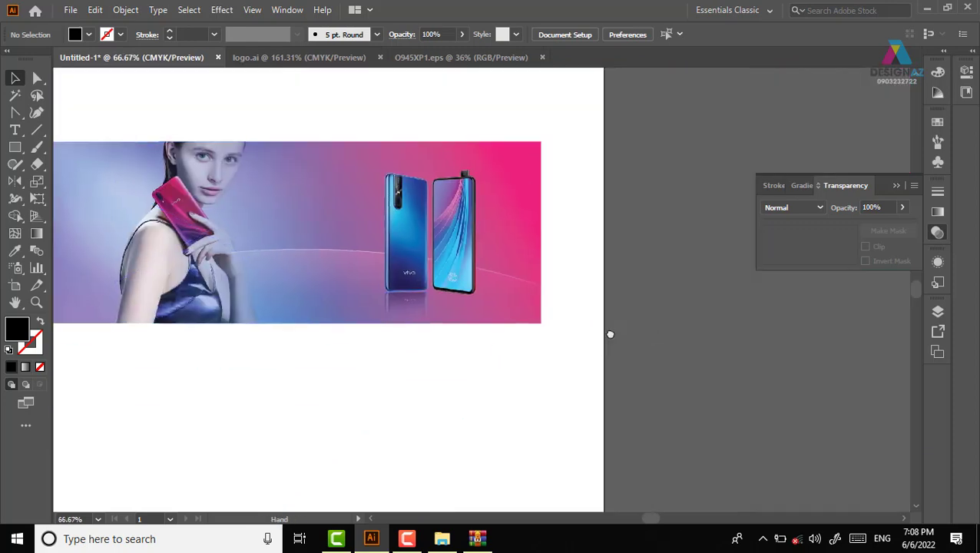
- Alt-drag a vertically flipped copy of the front-view phone below it and zoom in on it
left_click(471, 286)
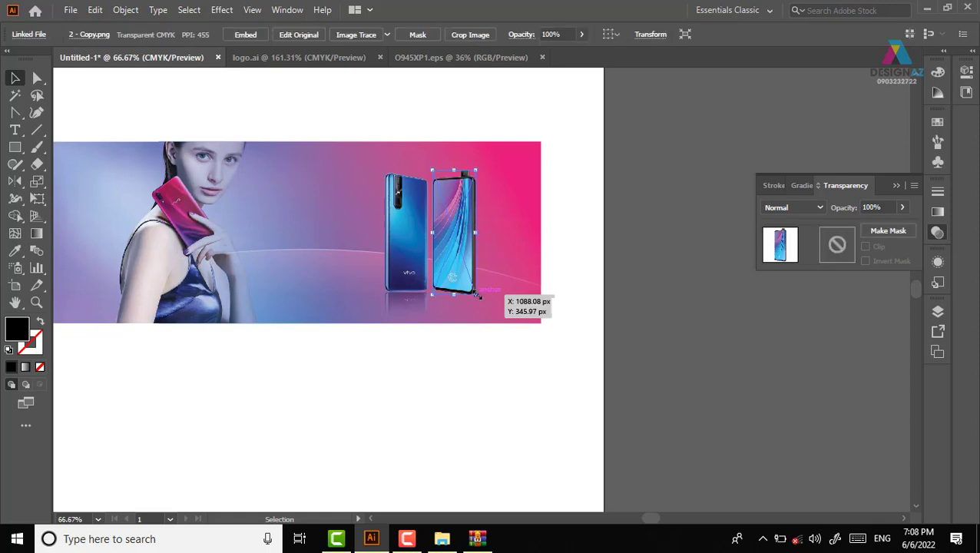
key("a")
key("v")
left_click_drag(454, 172, 455, 400)
left_click(606, 373)
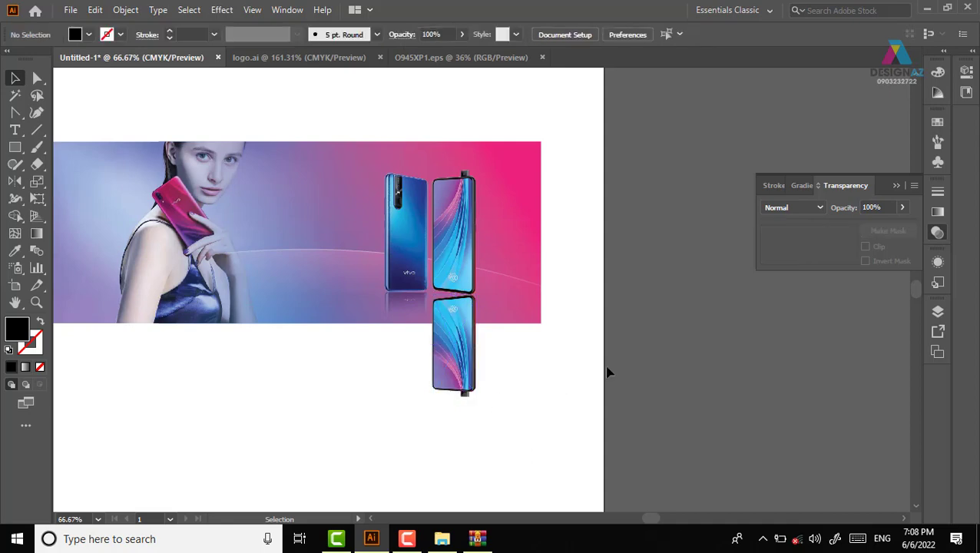
key("ctrl+plus")
key("ctrl+plus")
key("ctrl+plus")
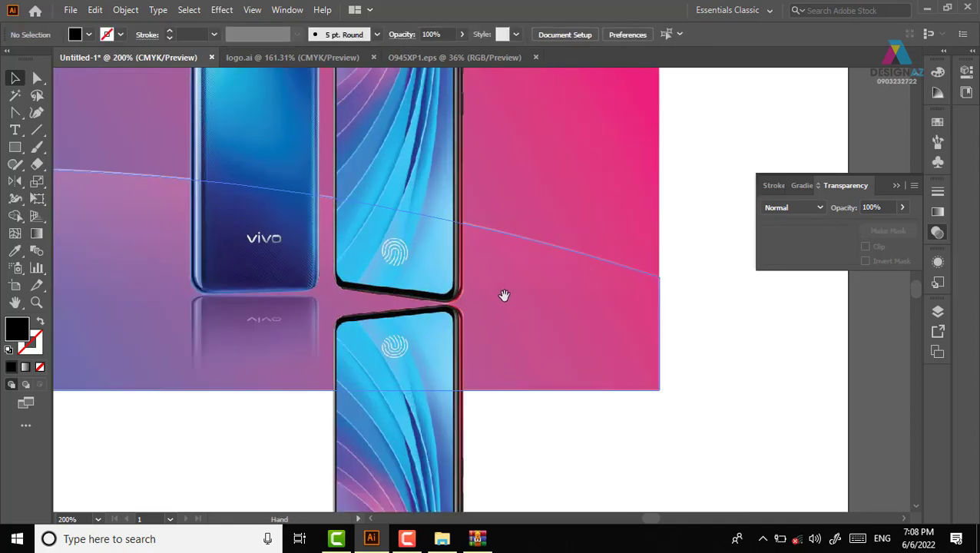
left_click_drag(474, 331, 449, 215)
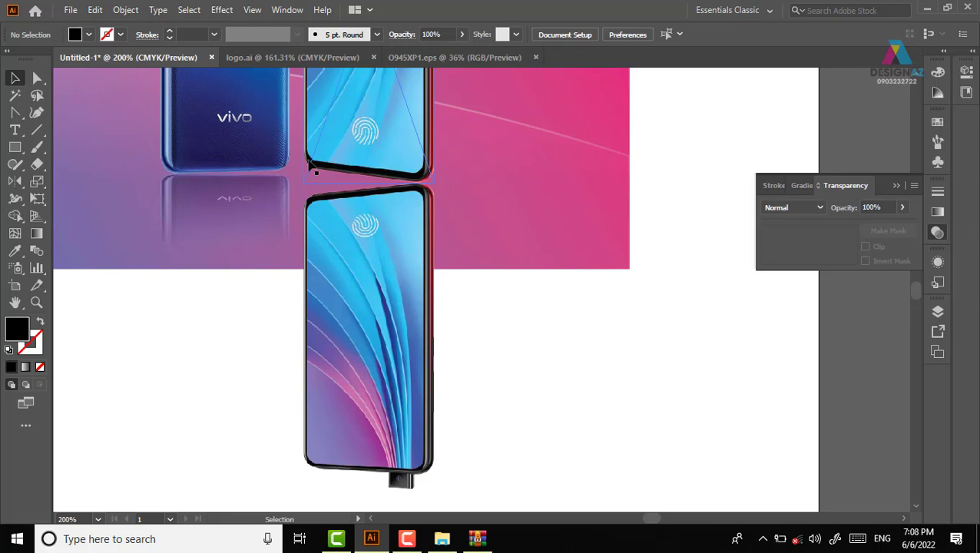
- Draw a tall black rectangle over the right phone's reflection
left_click(15, 147)
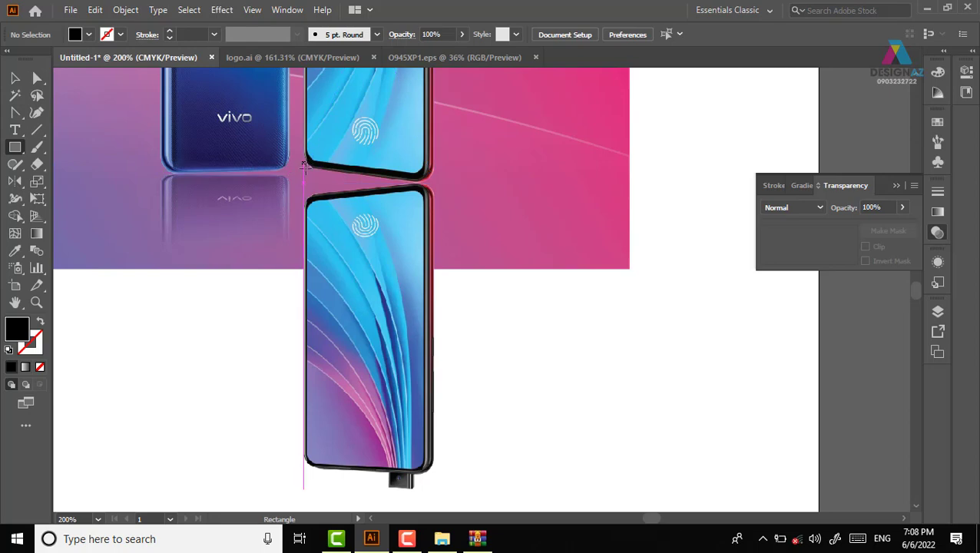
left_click_drag(304, 165, 433, 488)
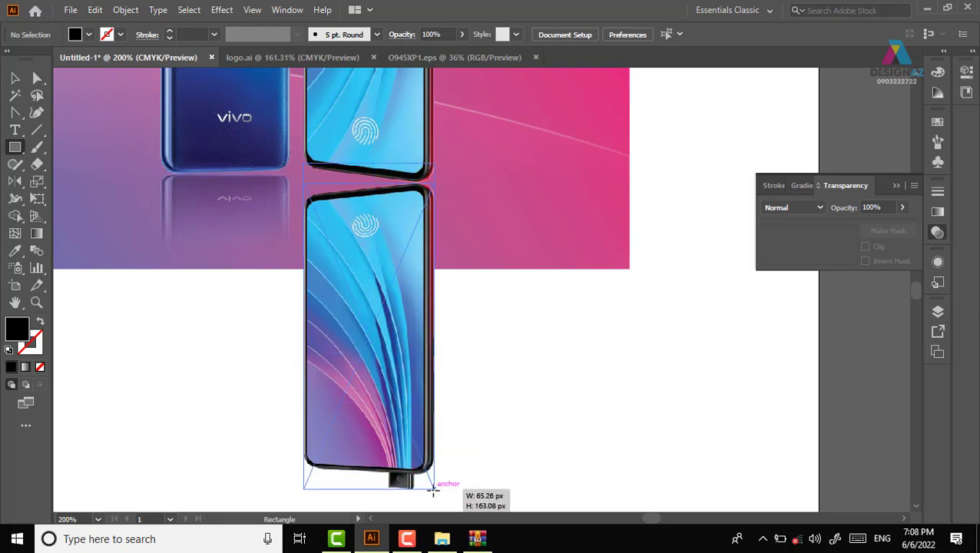
left_click(15, 77)
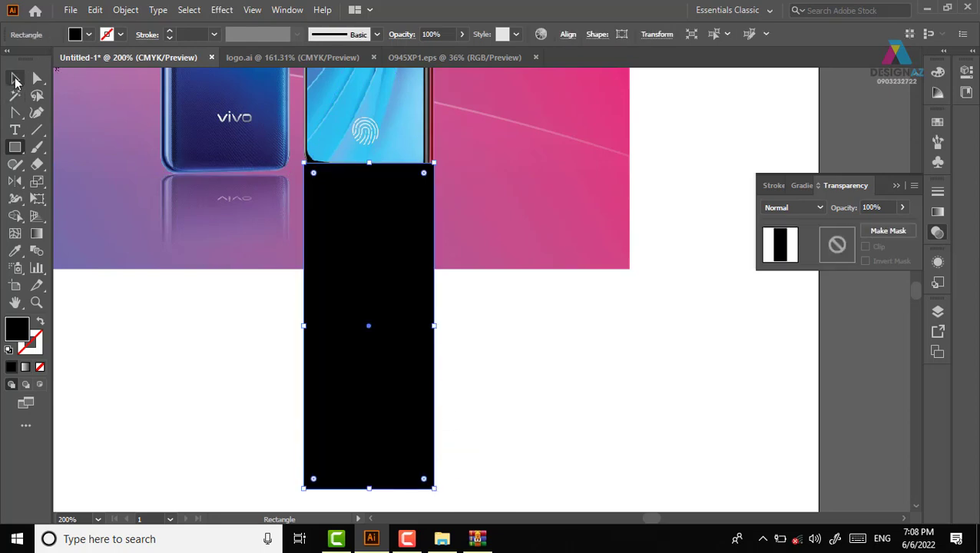
left_click(665, 329)
scroll(537, 338, "right", 2)
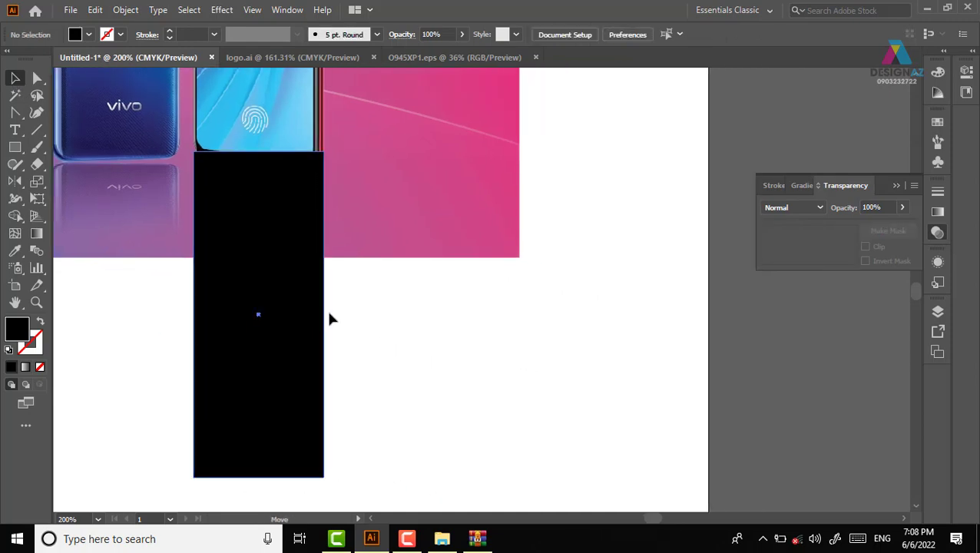
- Position the black rectangle just right of the lower phone image, then select the phone
left_click_drag(273, 315, 416, 317)
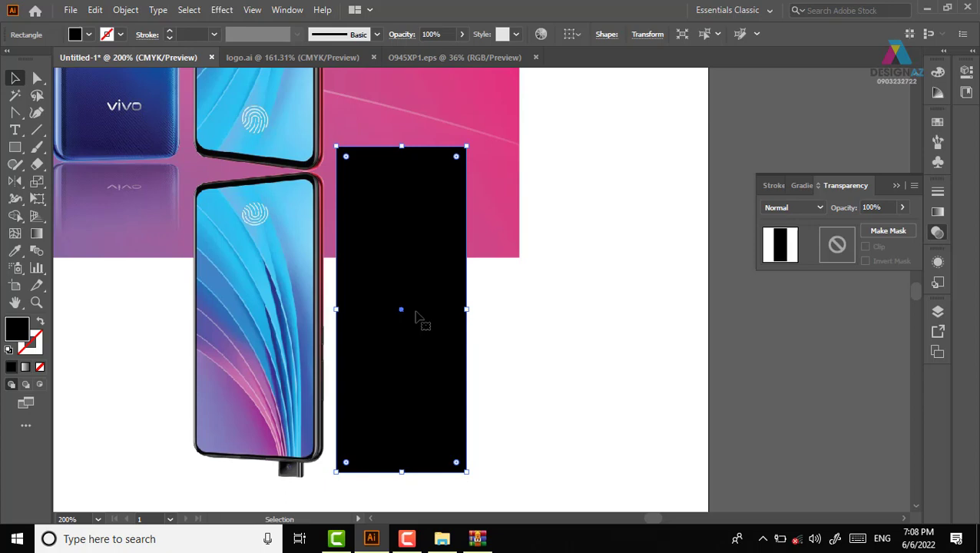
left_click(290, 324)
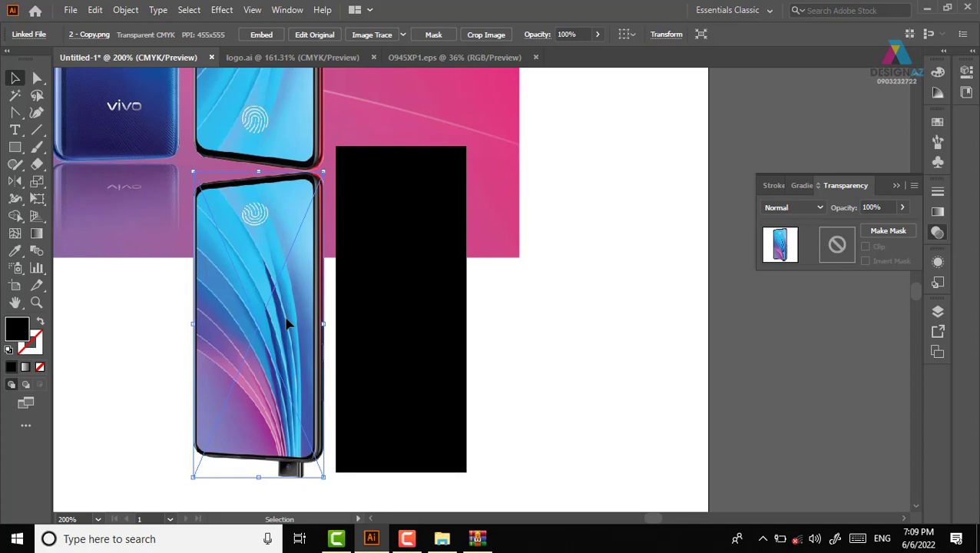
left_click(522, 361)
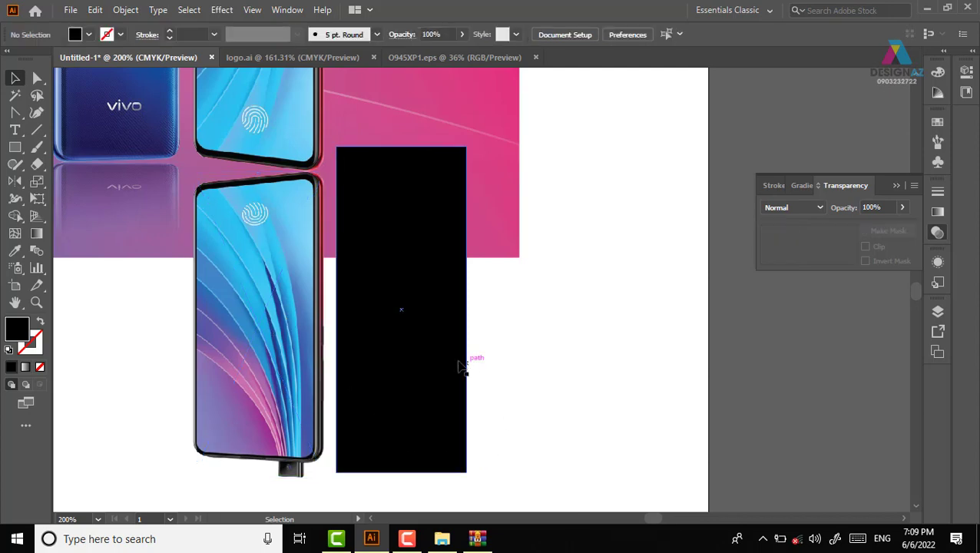
mouse_move(424, 351)
left_mouse_down()
mouse_move(302, 349)
mouse_move(432, 340)
left_mouse_up()
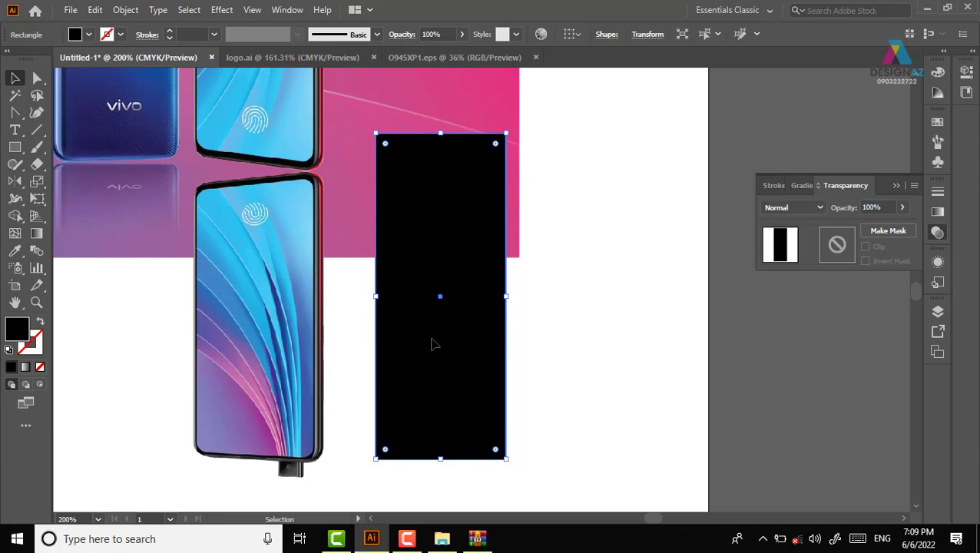
left_click_drag(464, 354, 348, 361)
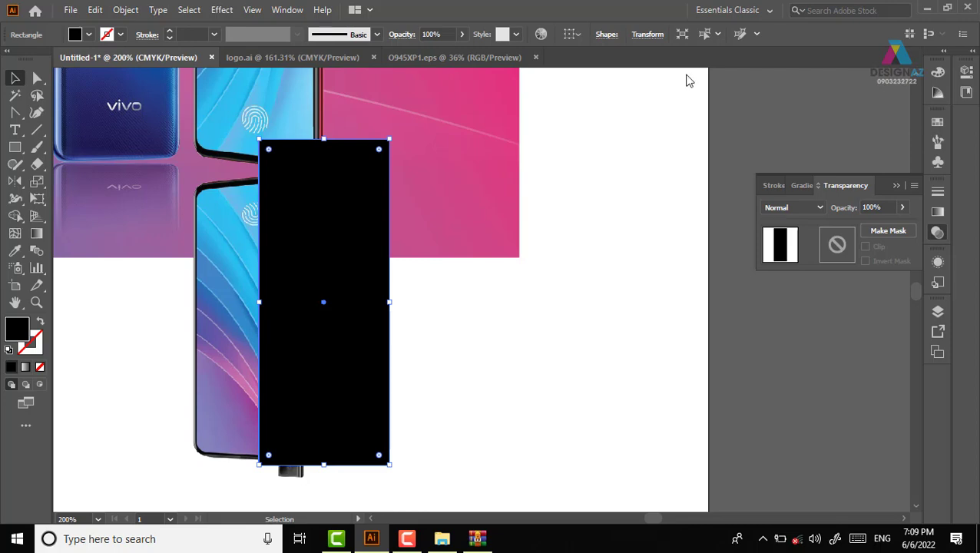
mouse_move(348, 360)
left_mouse_down()
mouse_move(493, 338)
mouse_move(480, 336)
left_mouse_up()
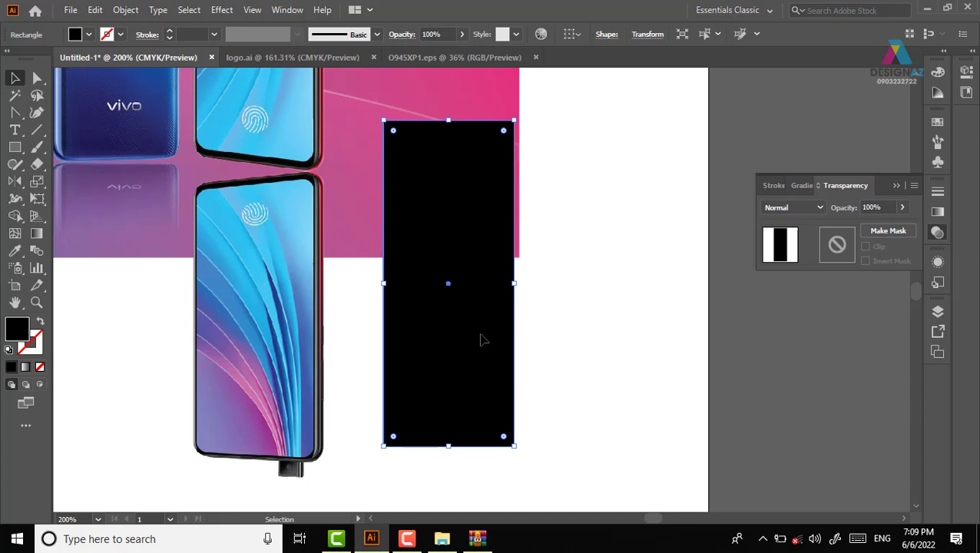
left_click(283, 232)
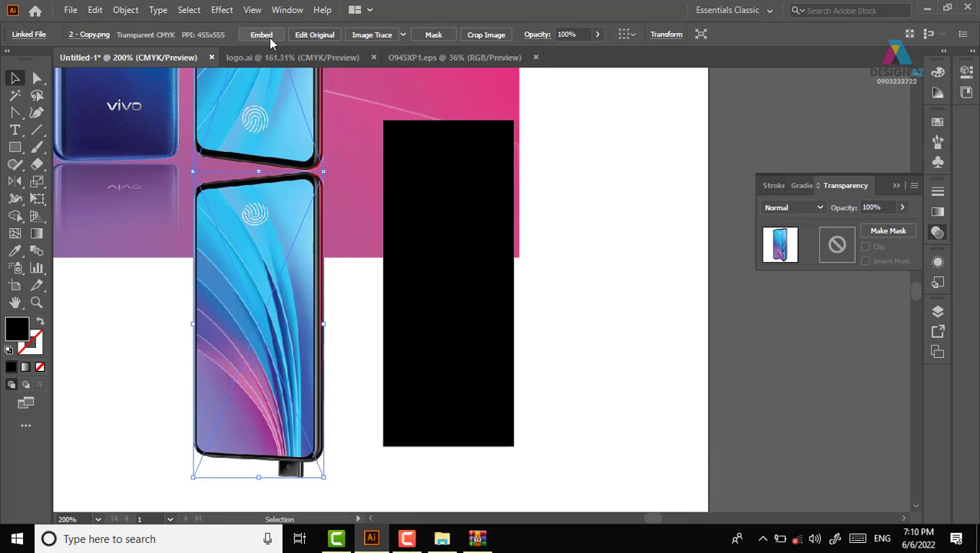
- Embed the linked lower phone image into the document
left_click(261, 35)
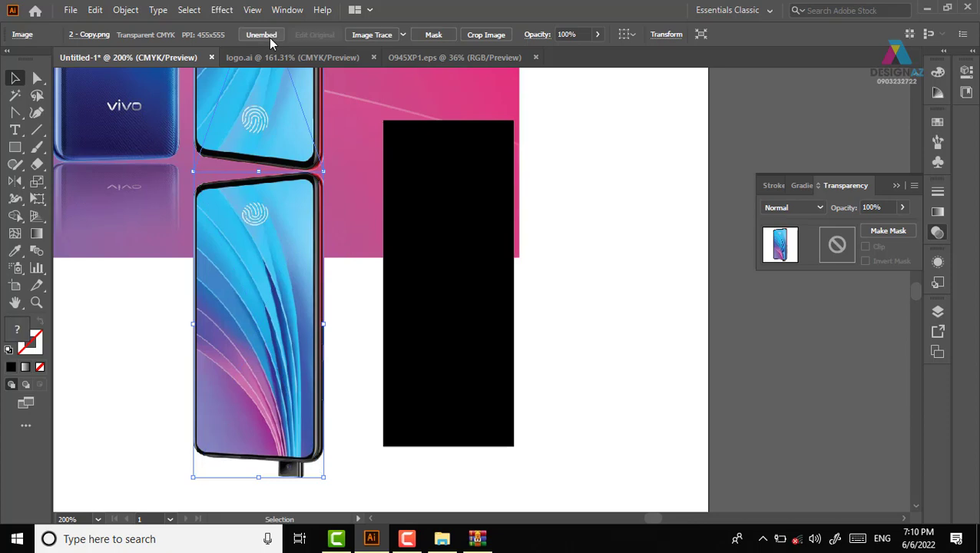
left_click(581, 338)
left_click(273, 322)
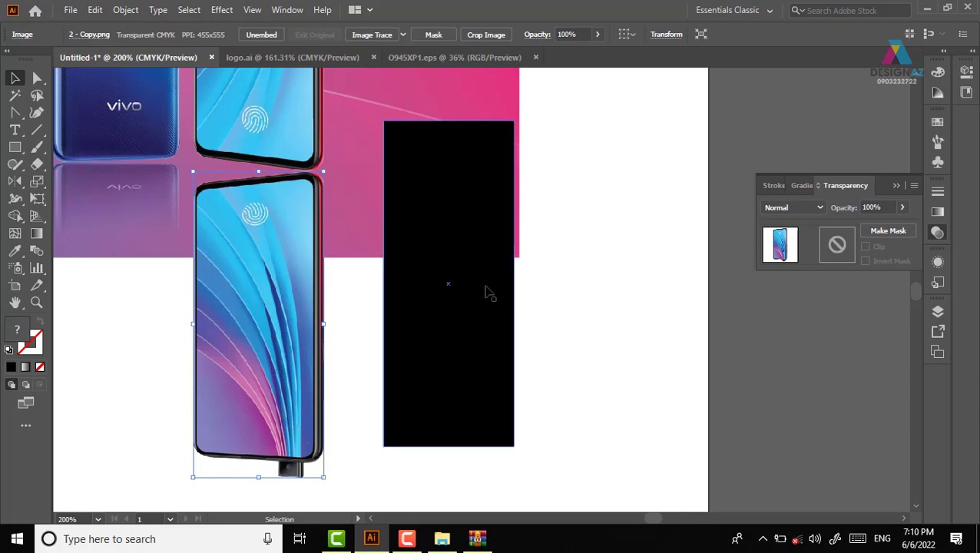
- Envelope the phone image into the black rectangle with Envelope Distort > Make with Top Object
left_click(449, 332)
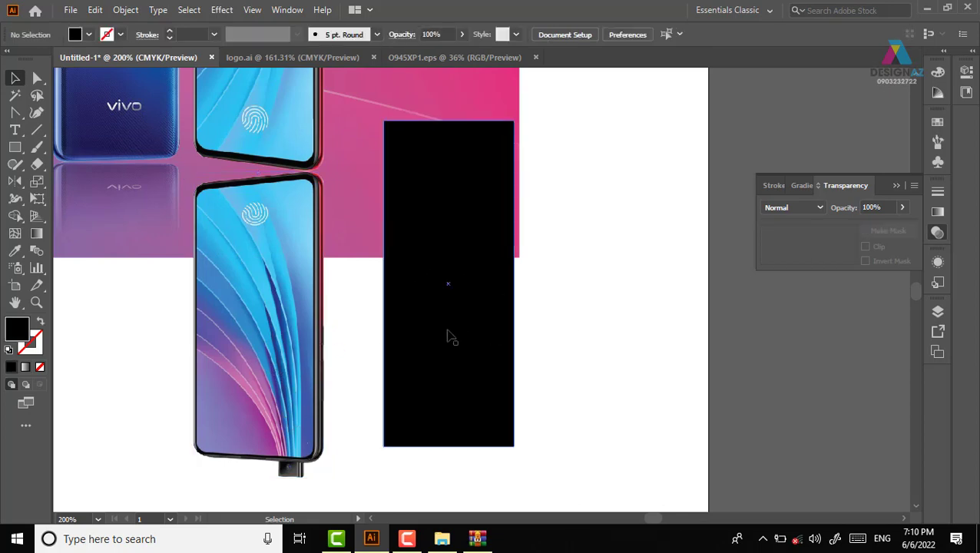
left_click(303, 374, "shift")
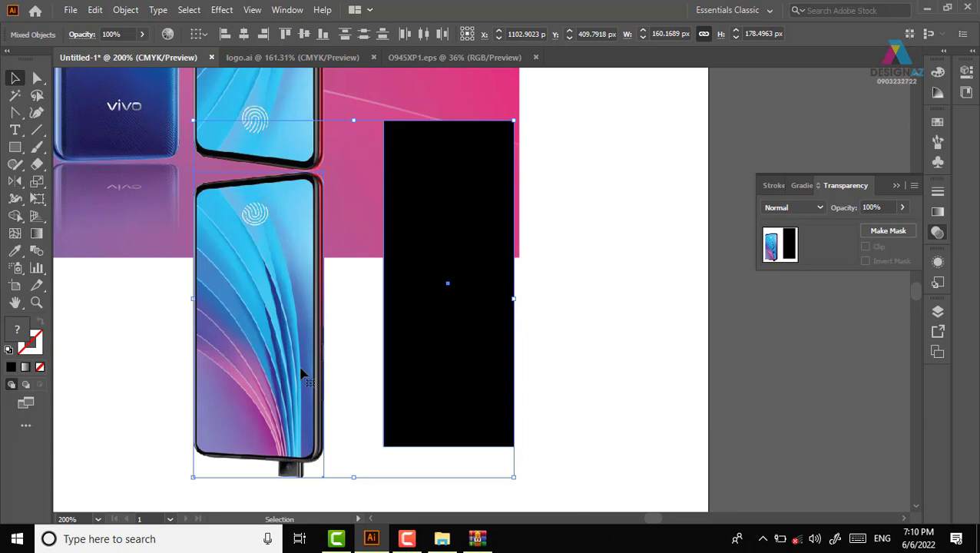
left_click(126, 11)
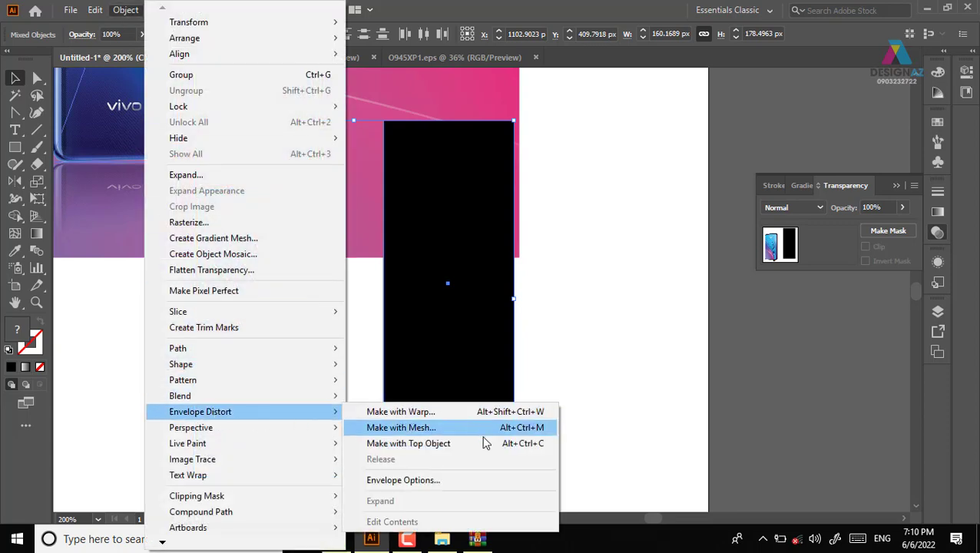
mouse_move(199, 411)
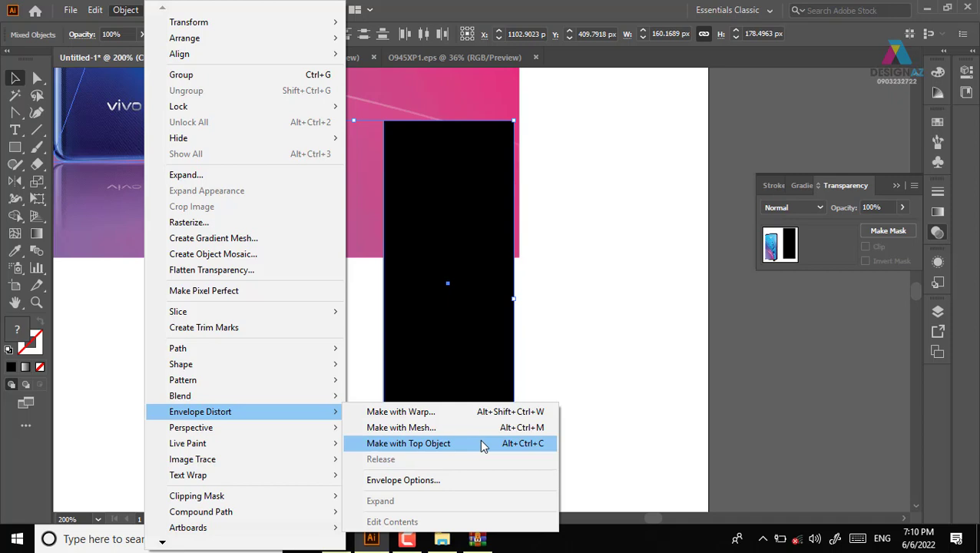
left_click(483, 446)
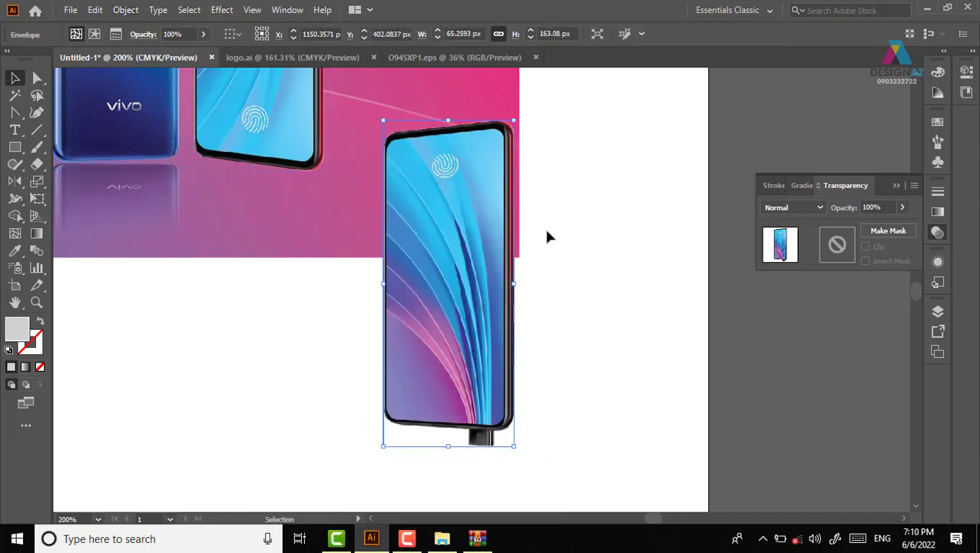
- Move the enveloped phone directly under the upper phone, nudged slightly right
mouse_move(447, 181)
left_mouse_down()
mouse_move(285, 238)
mouse_move(250, 232)
left_mouse_up()
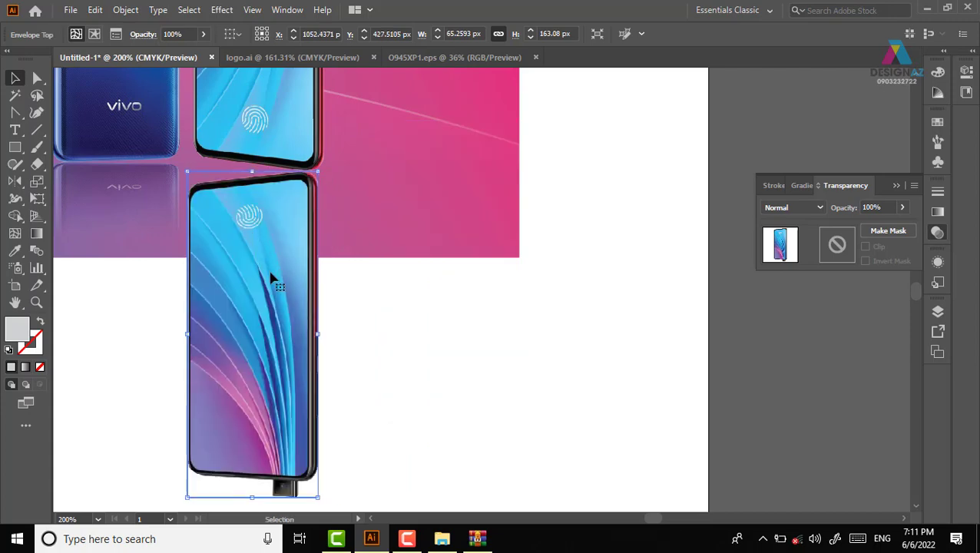
key("Right")
key("Right")
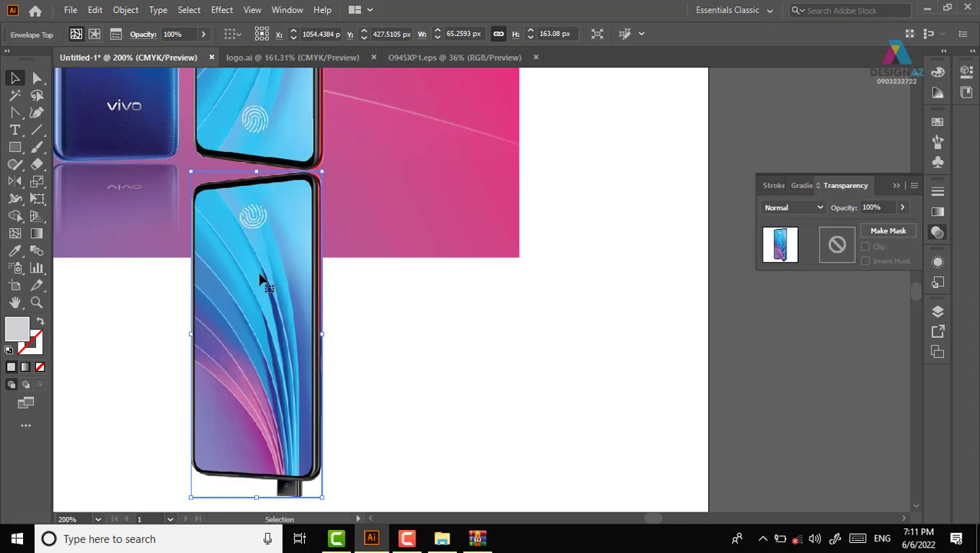
key("ctrl+minus")
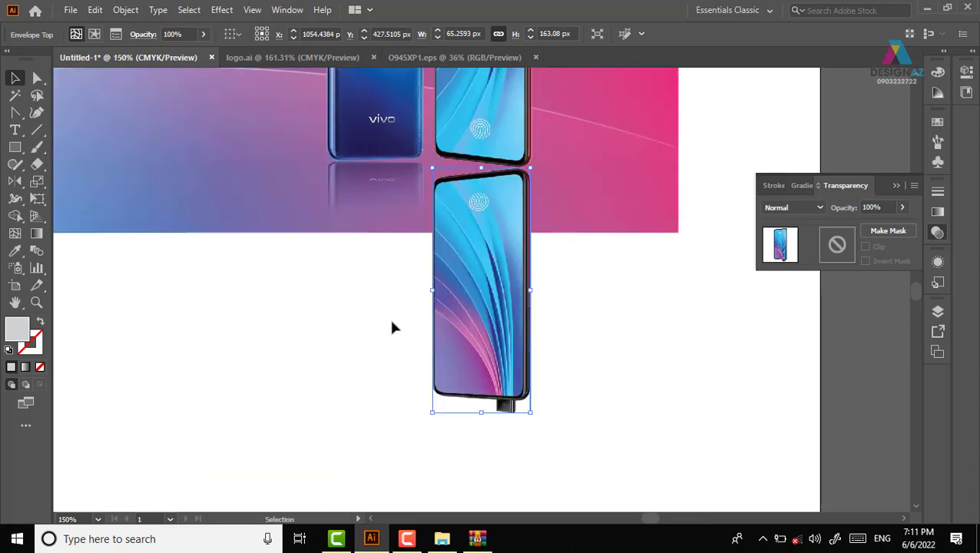
left_click_drag(484, 265, 448, 278)
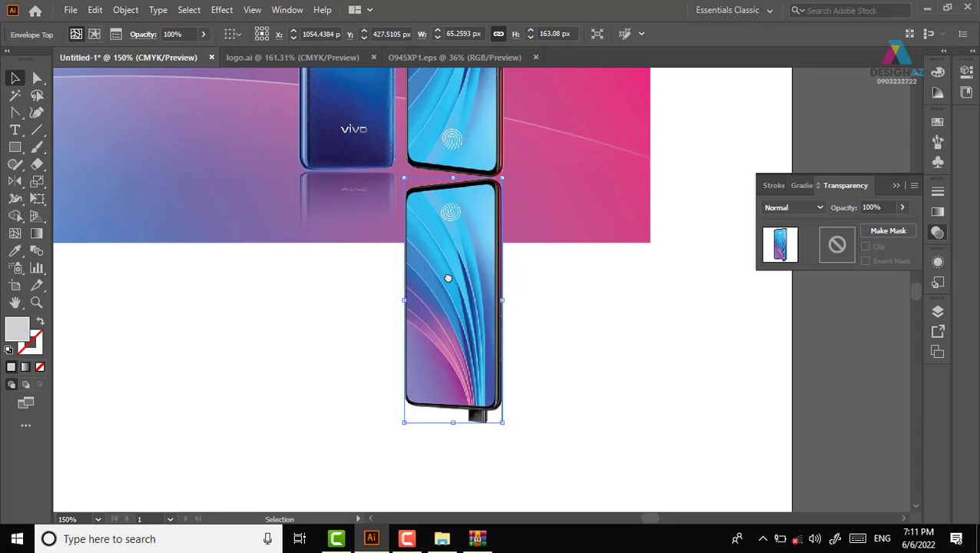
- Reshape the envelope's top mesh points to match the upper phone's slanted bottom edge
left_click(36, 77)
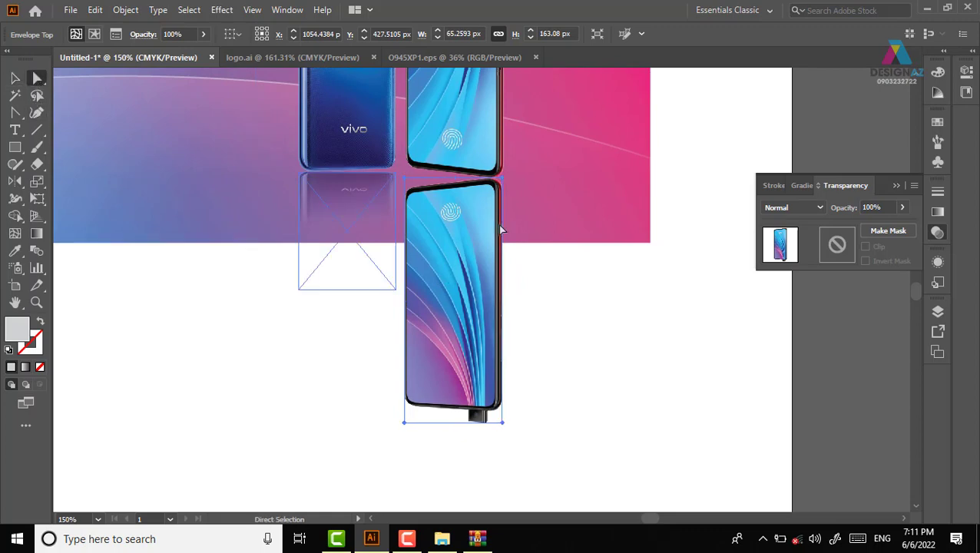
left_click(406, 181)
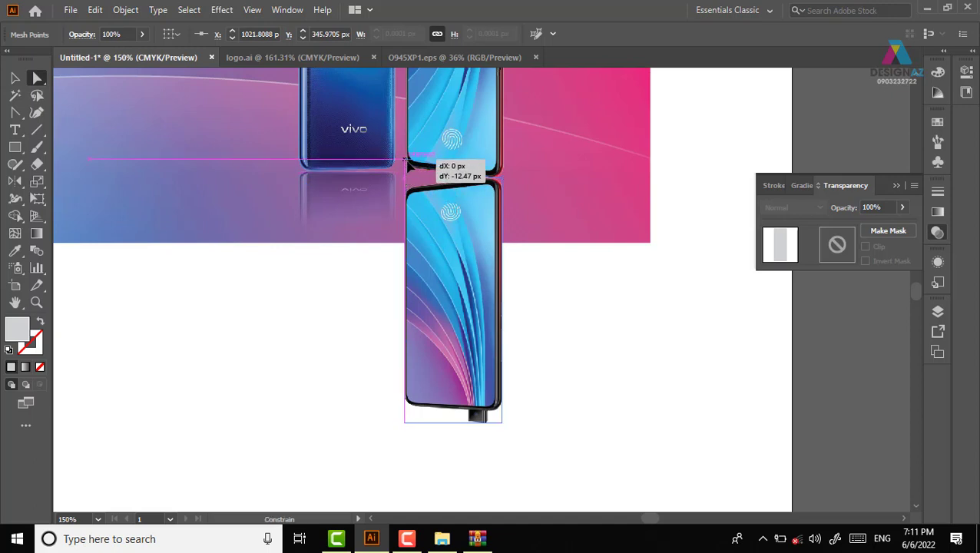
left_click_drag(406, 184, 405, 171)
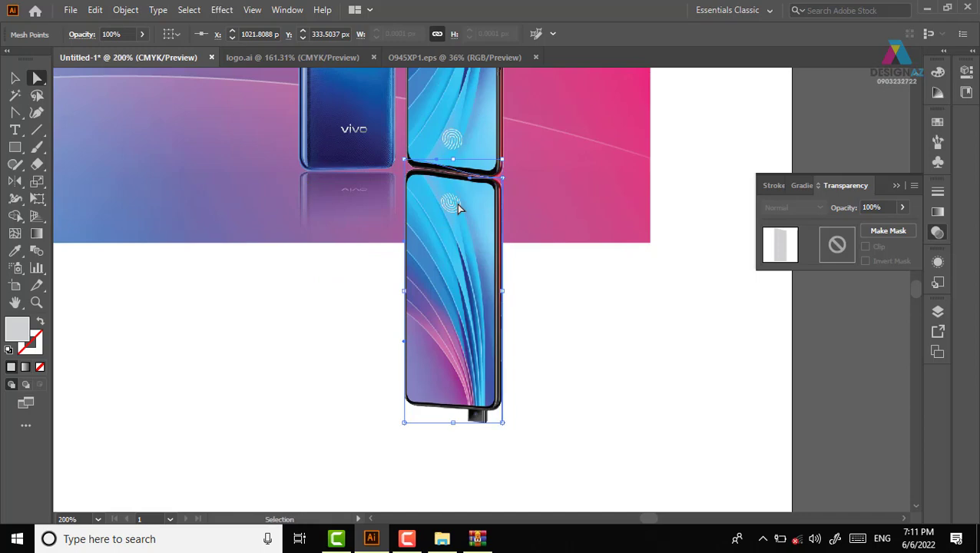
key("ctrl+plus")
key("ctrl+plus")
left_click_drag(509, 330, 448, 249)
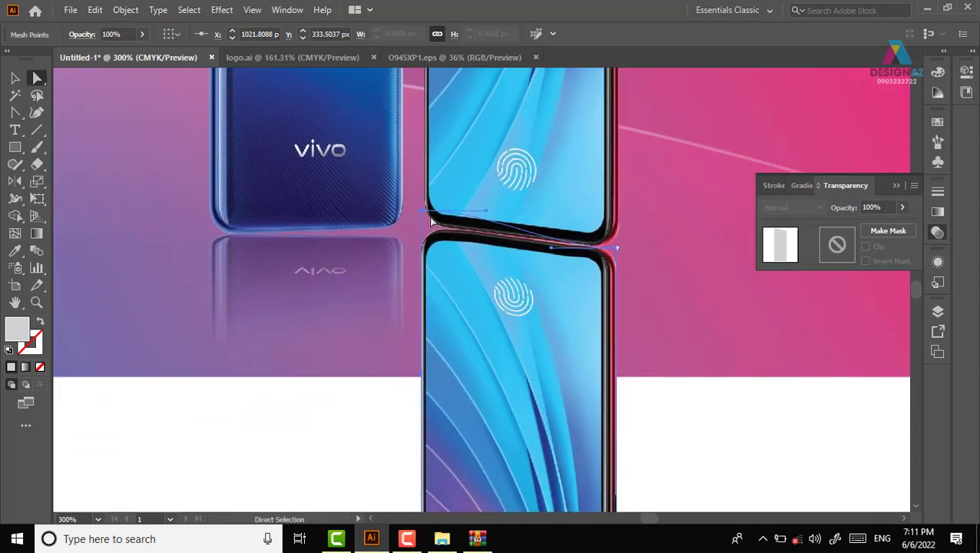
left_click_drag(421, 218, 423, 219)
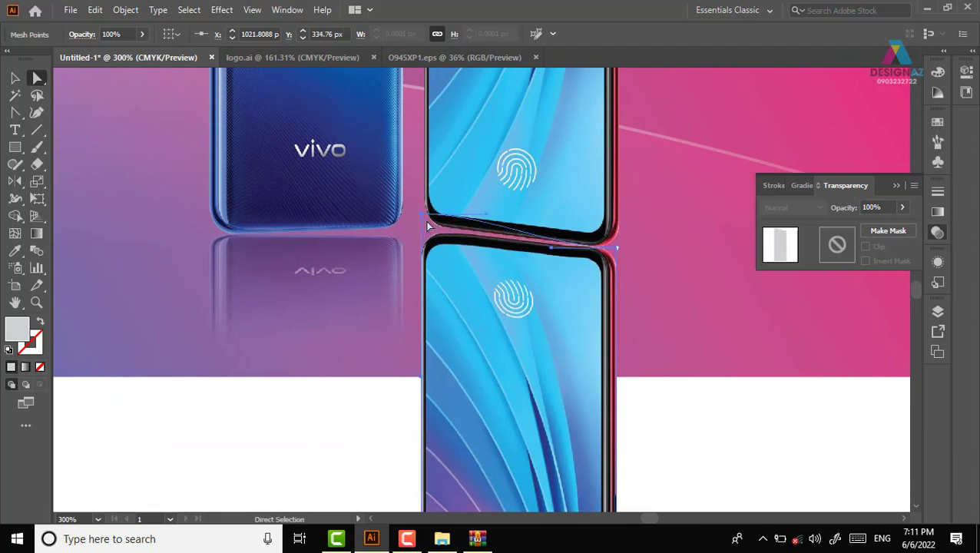
key("Up")
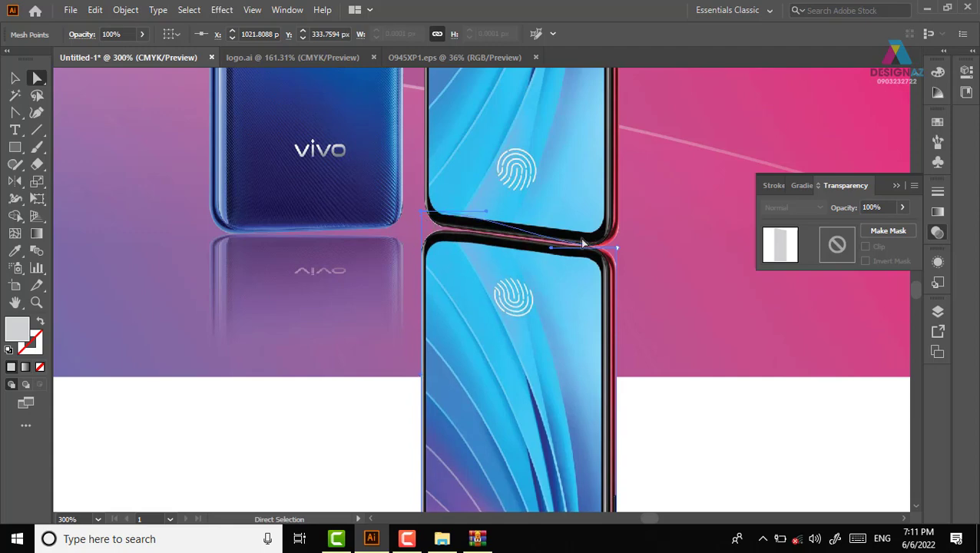
left_click_drag(554, 249, 553, 247)
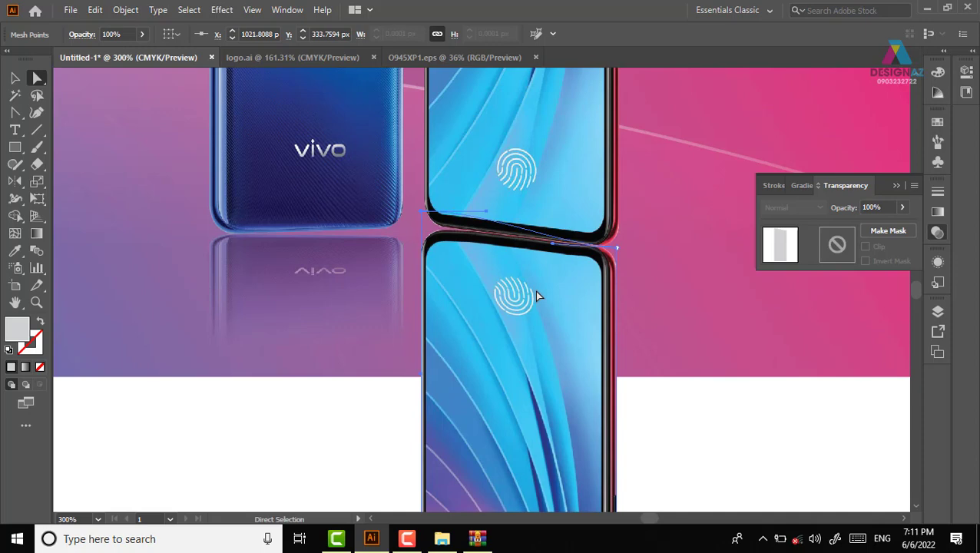
left_click(722, 433)
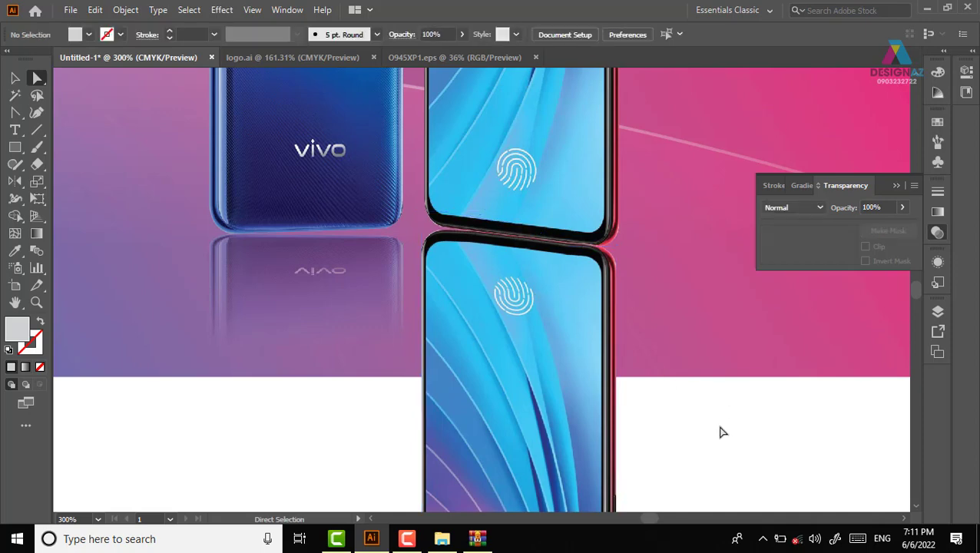
key("ctrl+1")
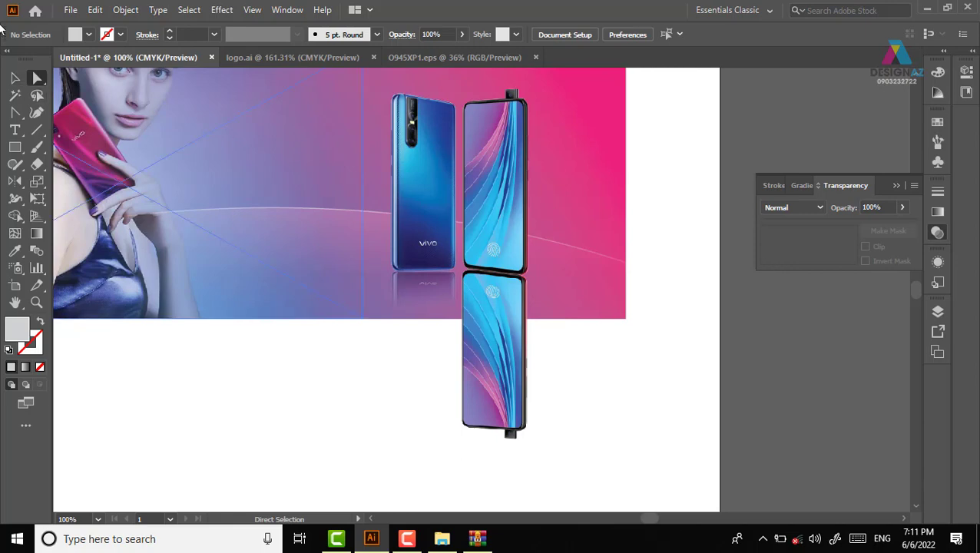
- Give the lower phone an opacity mask with Clip off and draw a mask rectangle over it
left_click(13, 80)
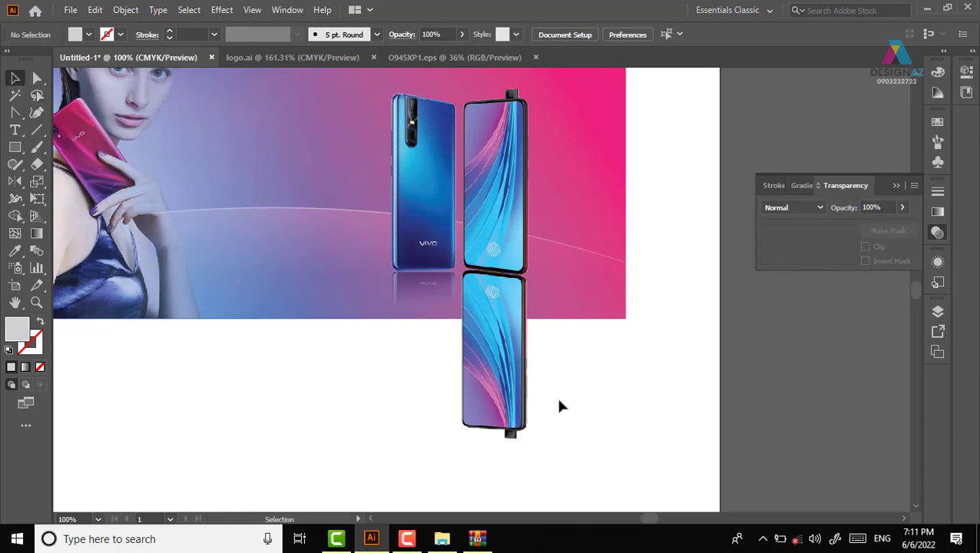
left_click(512, 373)
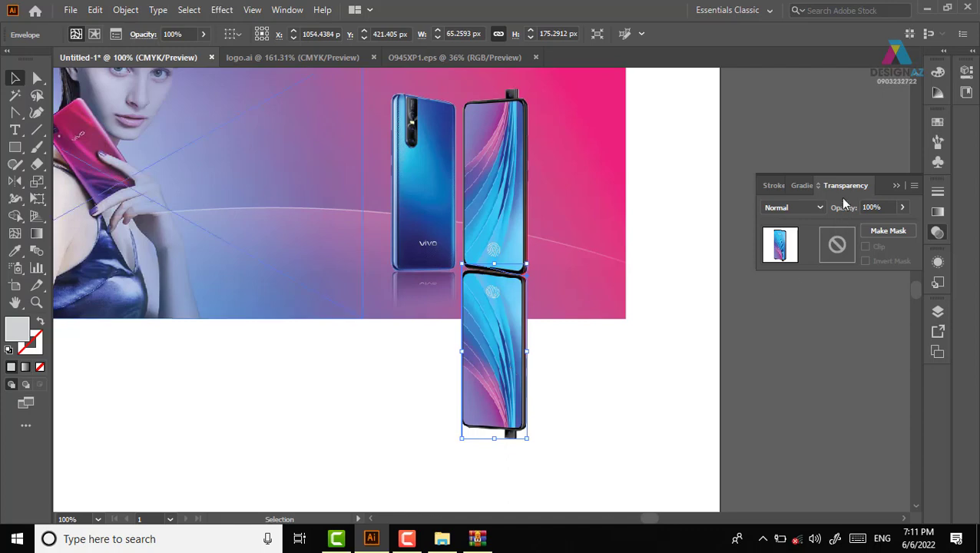
double_click(845, 252)
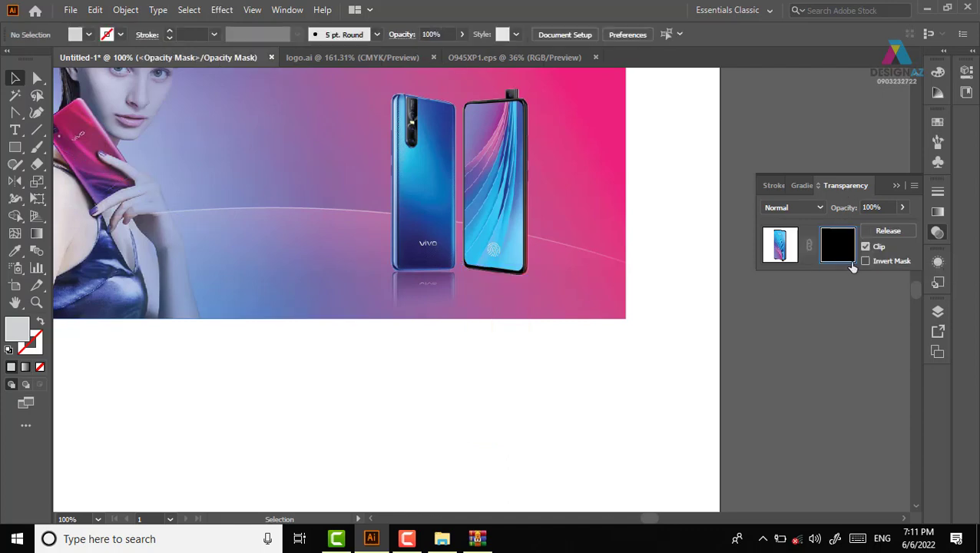
left_click(866, 247)
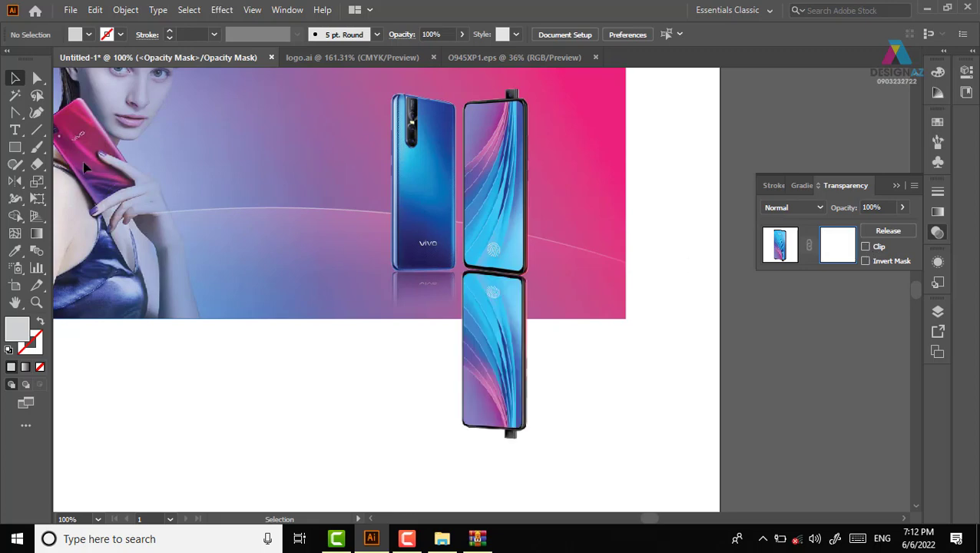
left_click(16, 147)
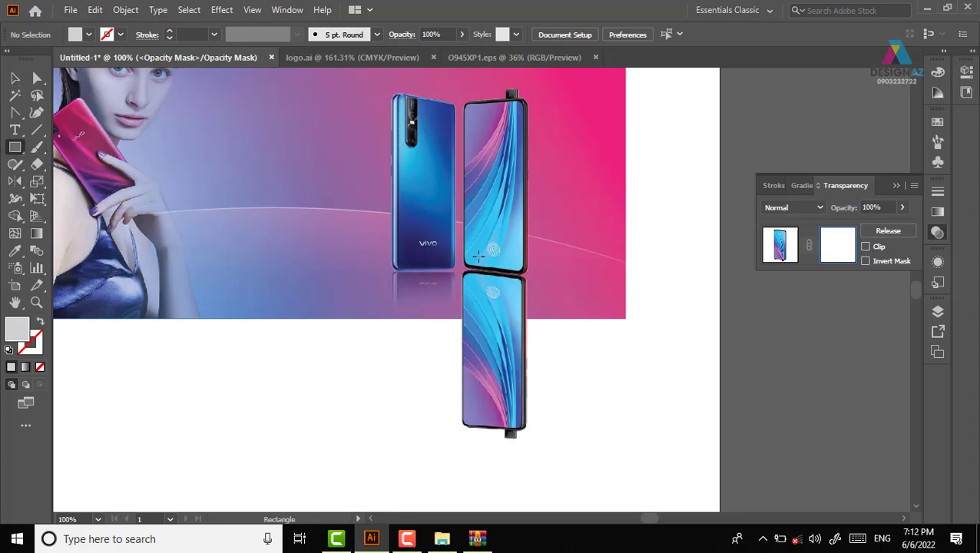
left_click_drag(456, 256, 542, 448)
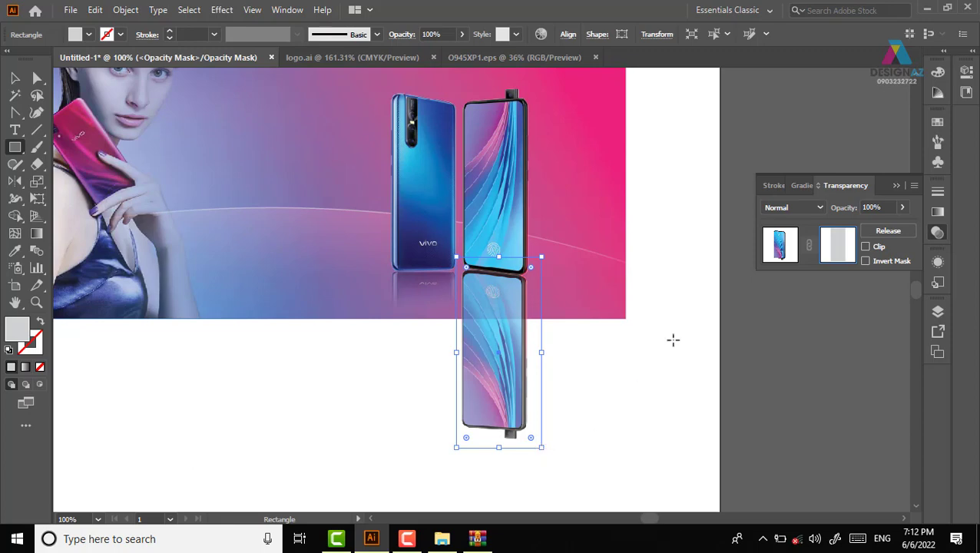
- Fill the mask rectangle with a vertical black-white gradient, then exit mask editing
left_click(937, 121)
left_click(879, 183)
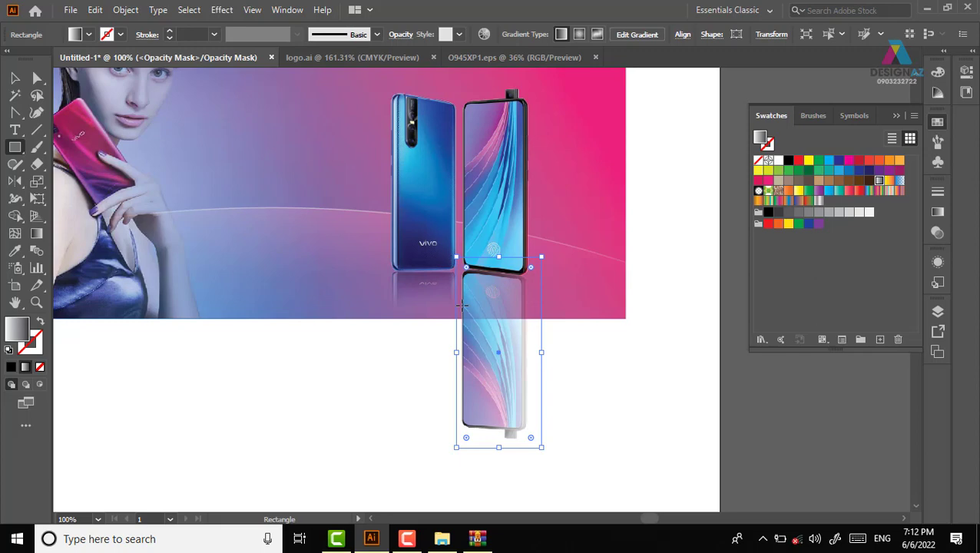
key("g")
left_click_drag(493, 233, 498, 313)
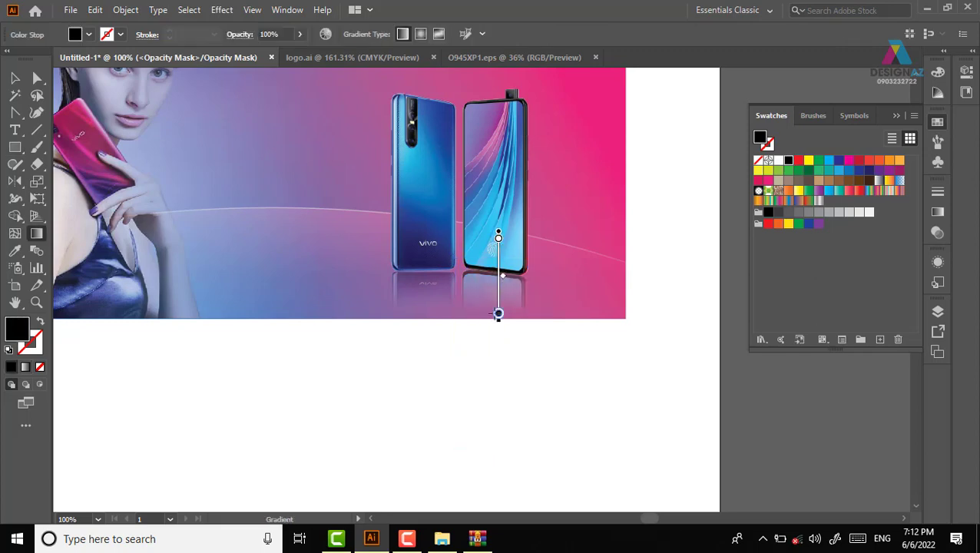
left_click(937, 233)
left_click(769, 258)
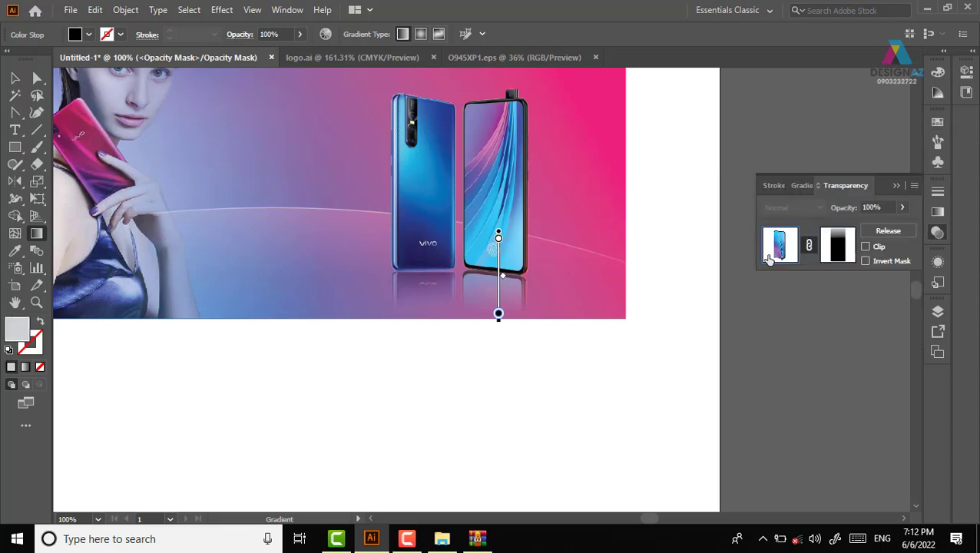
left_click(15, 77)
left_click(682, 290)
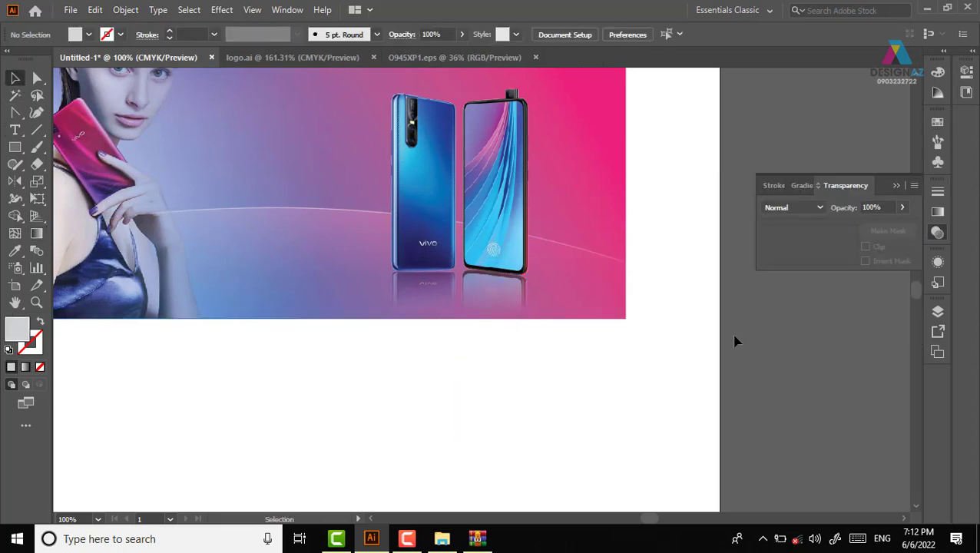
- Draw a grey rectangle over the left phone's reflection and move it left
key("z")
left_click_drag(473, 275, 556, 301)
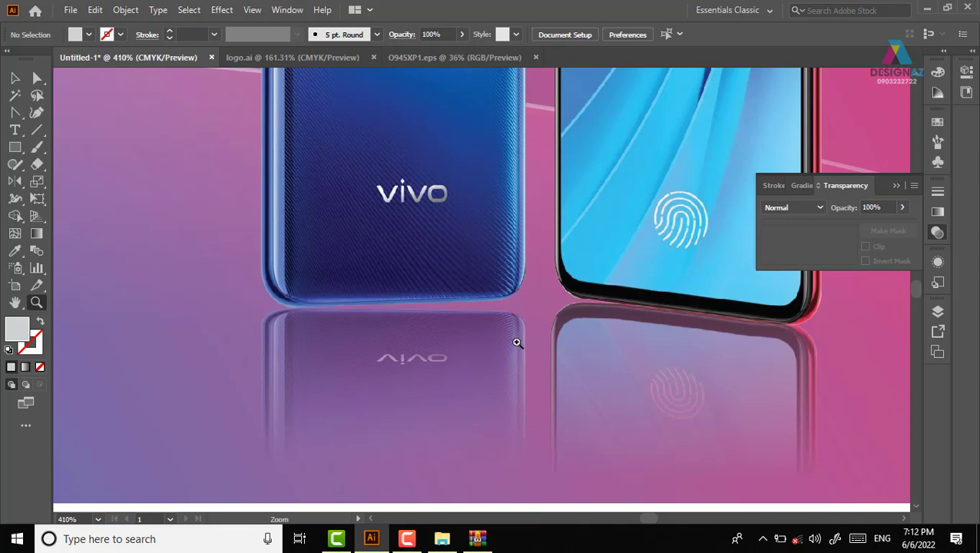
left_click(517, 342, "alt")
left_click(517, 342, "alt")
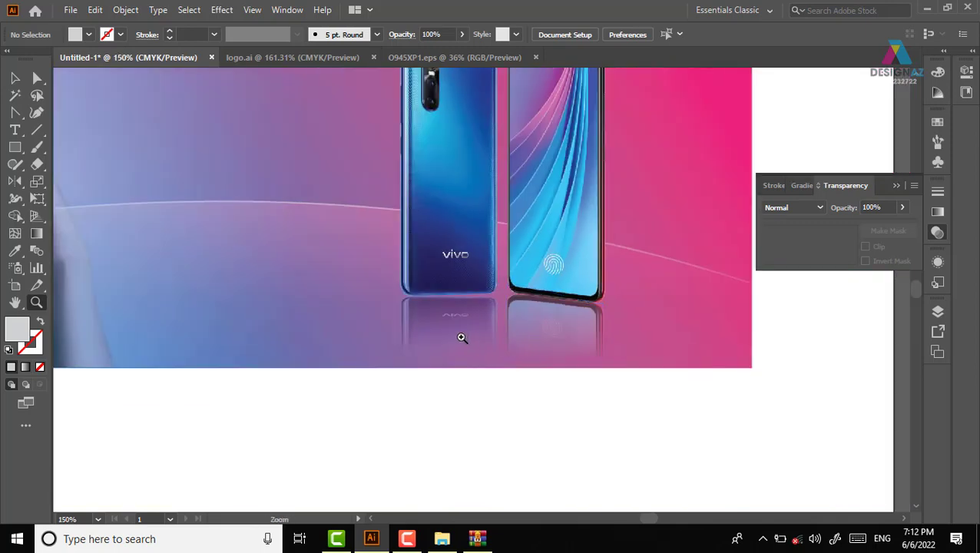
key("m")
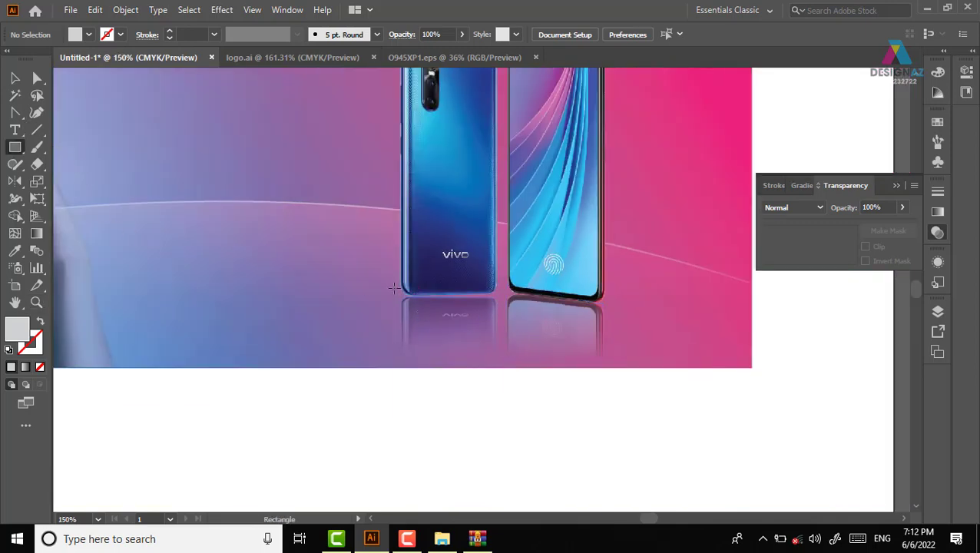
left_click_drag(394, 367, 502, 438)
left_click(15, 78)
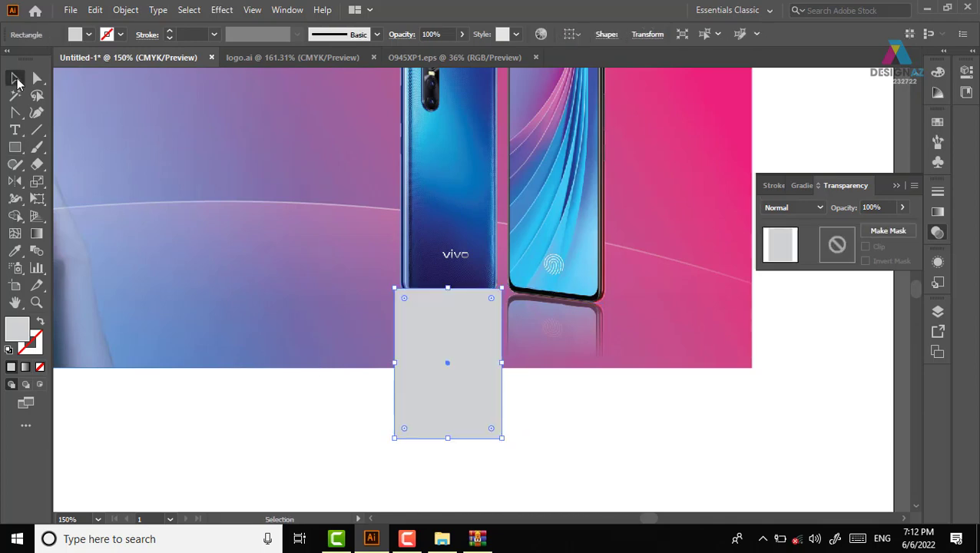
left_click_drag(461, 372, 328, 372)
- Embed the linked 1.png reflection and warp it into the rectangle with Make with Top Object
left_click(459, 358)
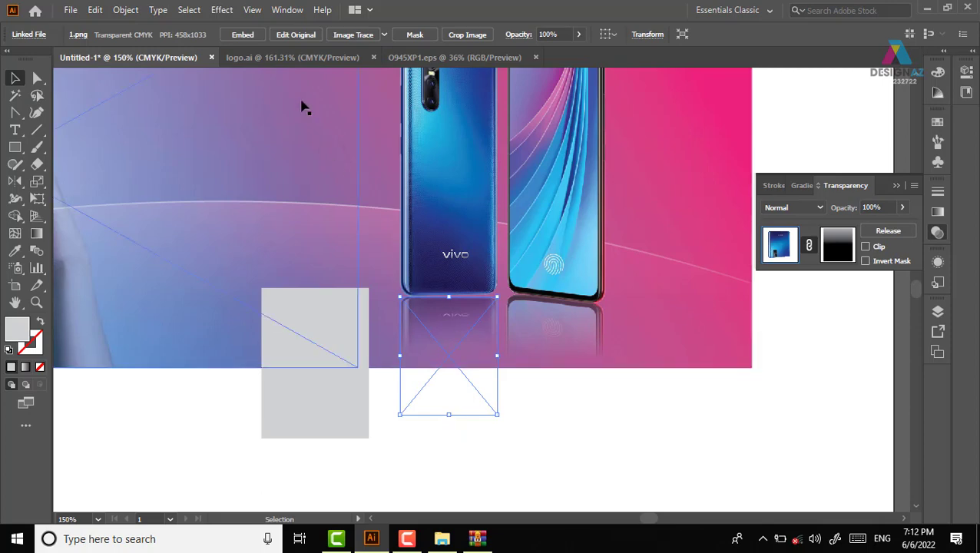
left_click(243, 35)
left_click(505, 409)
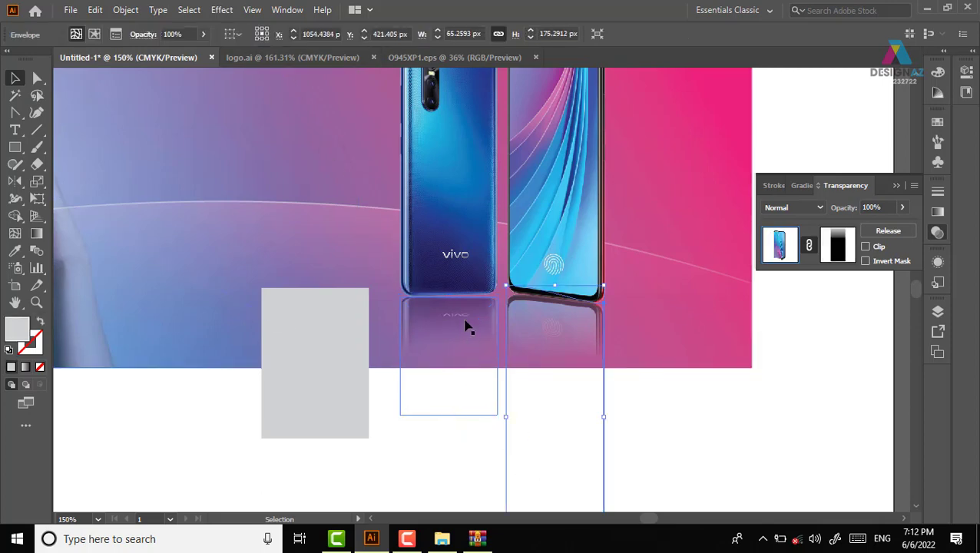
mouse_move(361, 345)
left_mouse_down()
mouse_move(459, 354)
mouse_move(317, 364)
left_mouse_up()
left_click(451, 340, "shift")
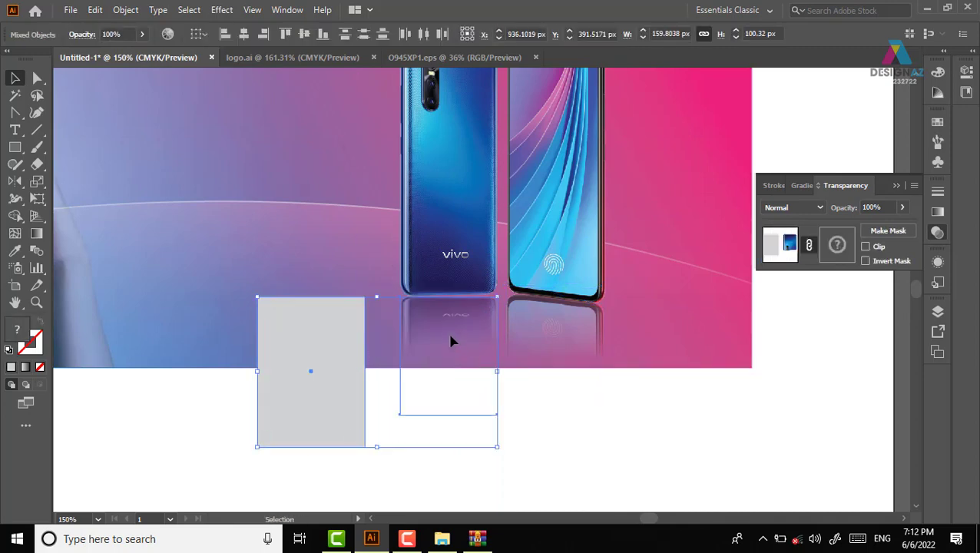
key("ctrl+alt+c")
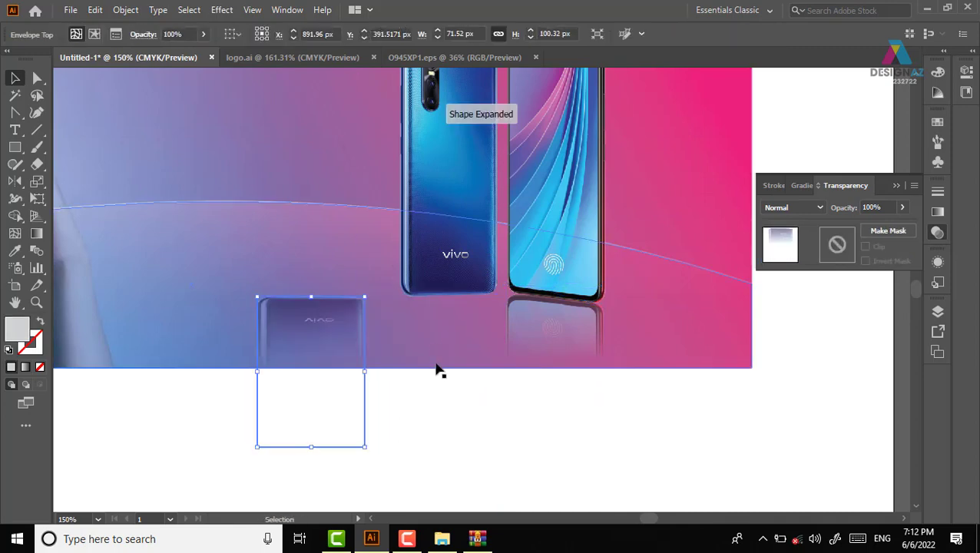
- Move the warped reflection under the left phone, narrow it to the phone's width, and nudge it down
left_click(436, 370)
left_click_drag(331, 339, 461, 330)
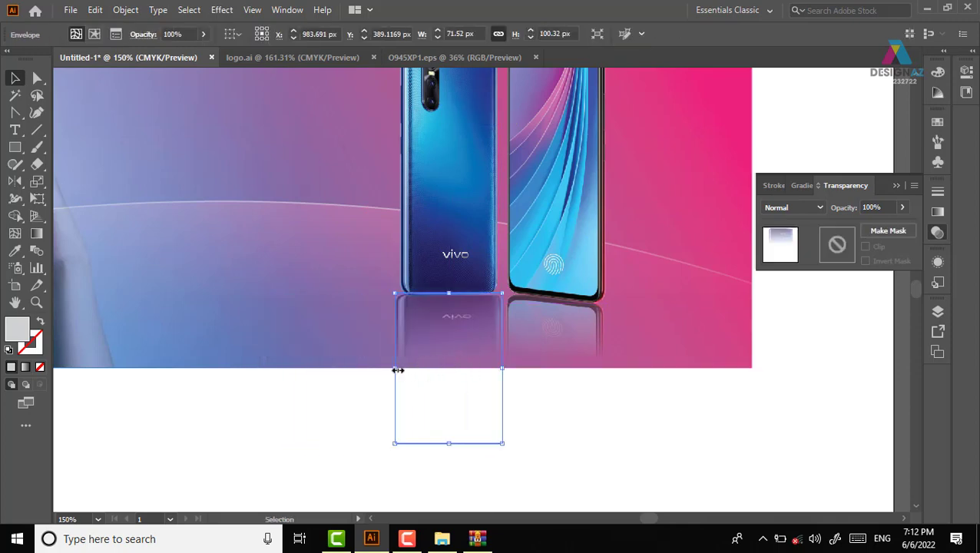
left_click_drag(397, 370, 402, 369)
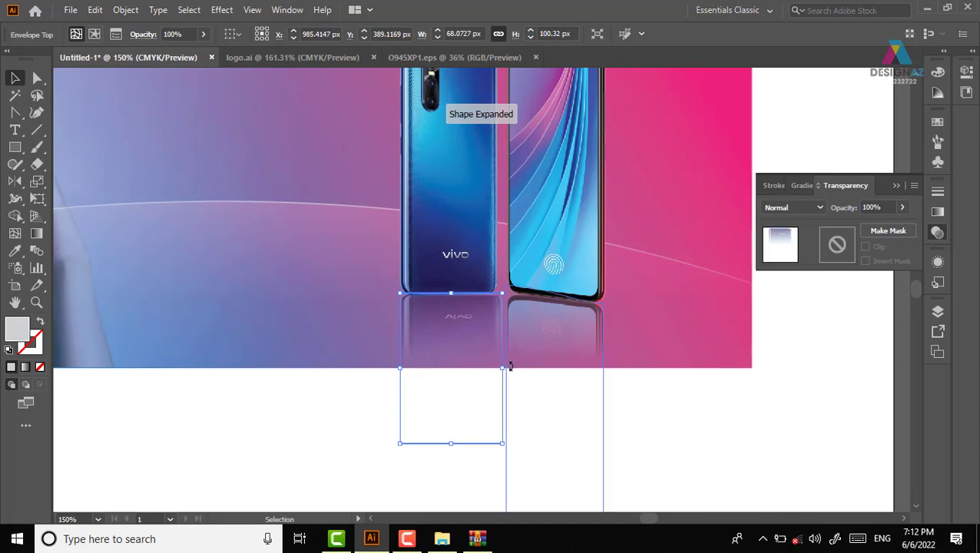
left_click_drag(505, 370, 498, 370)
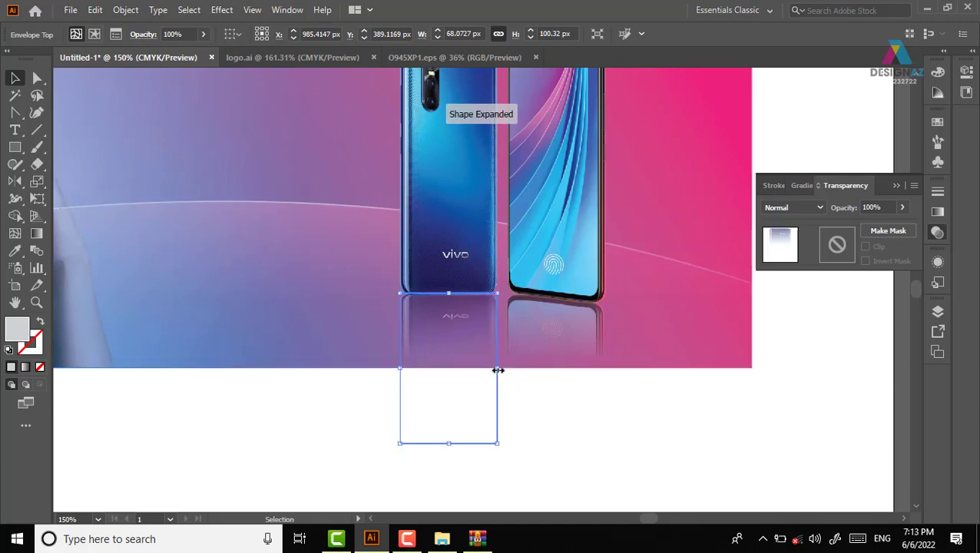
left_click(388, 476)
left_click(472, 439)
left_click_drag(472, 439, 474, 441)
key("Down")
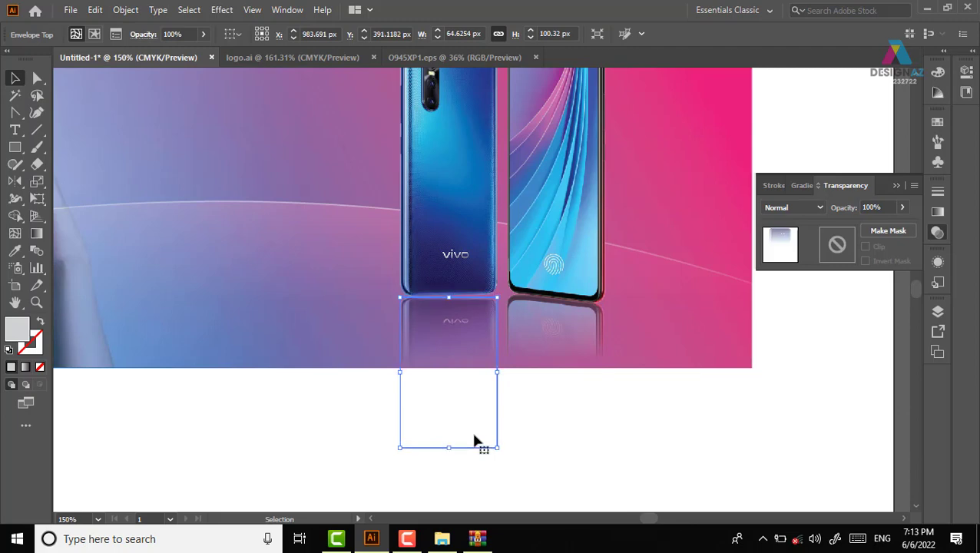
- Raise the reflection's top-right mesh point so it meets the phone's base
key("ctrl+plus")
key("ctrl+plus")
key("ctrl+plus")
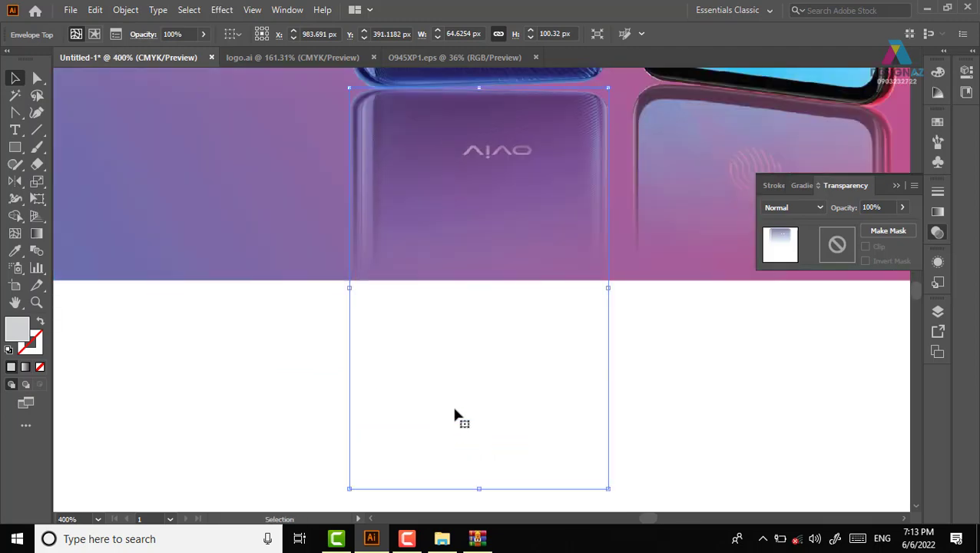
left_click_drag(544, 182, 518, 269)
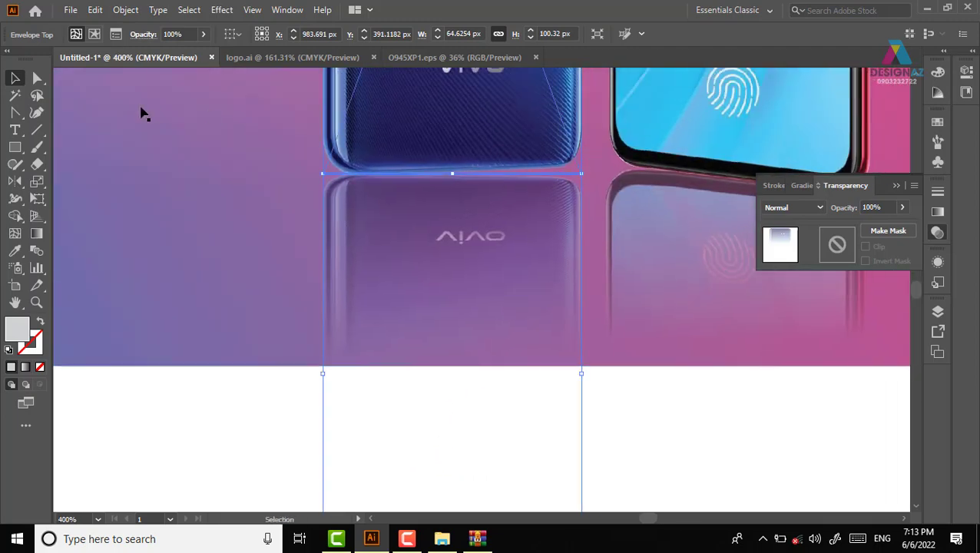
left_click(37, 78)
left_click(582, 173)
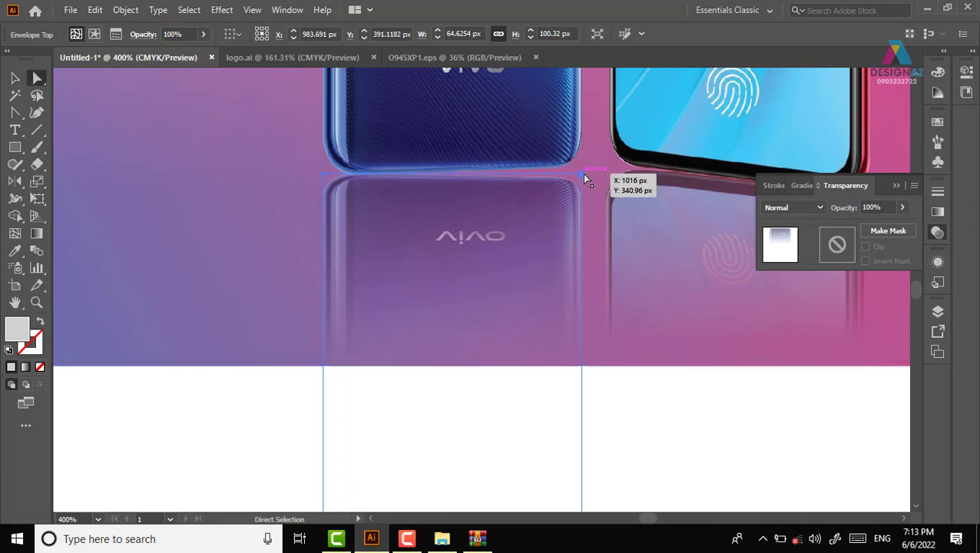
left_click_drag(582, 174, 581, 164)
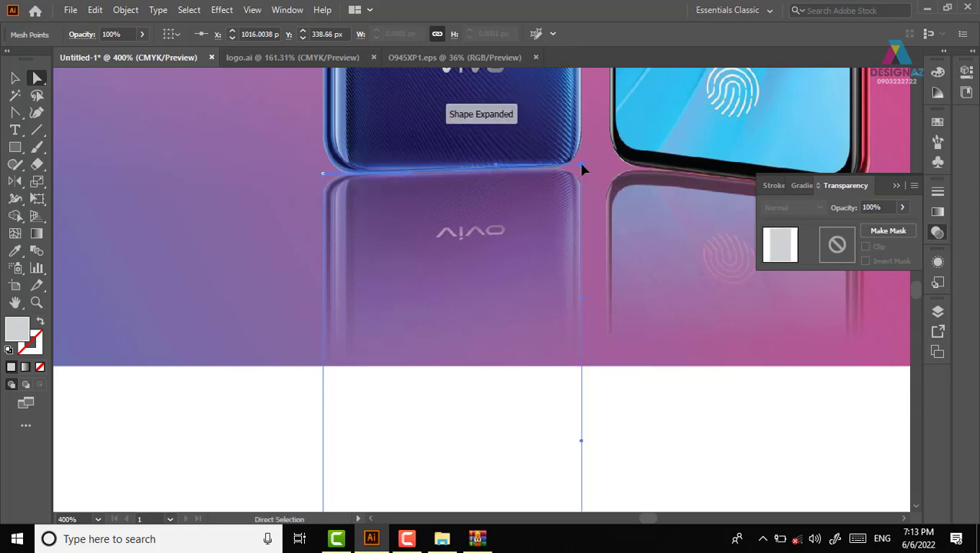
- Select both phone reflections, apply Ctrl+Shift+E to them, then deselect
left_click(14, 77)
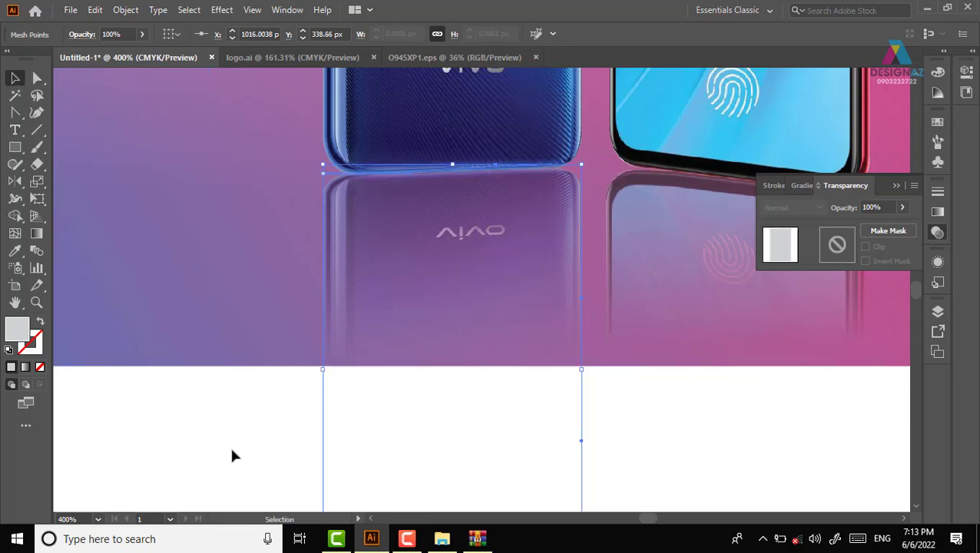
left_click(246, 439)
left_click(456, 335)
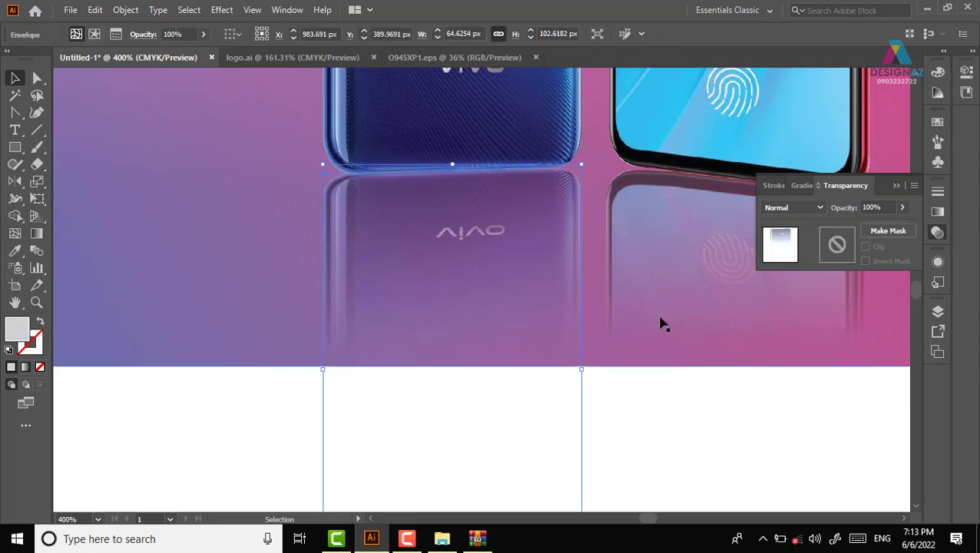
left_click(689, 277, "shift")
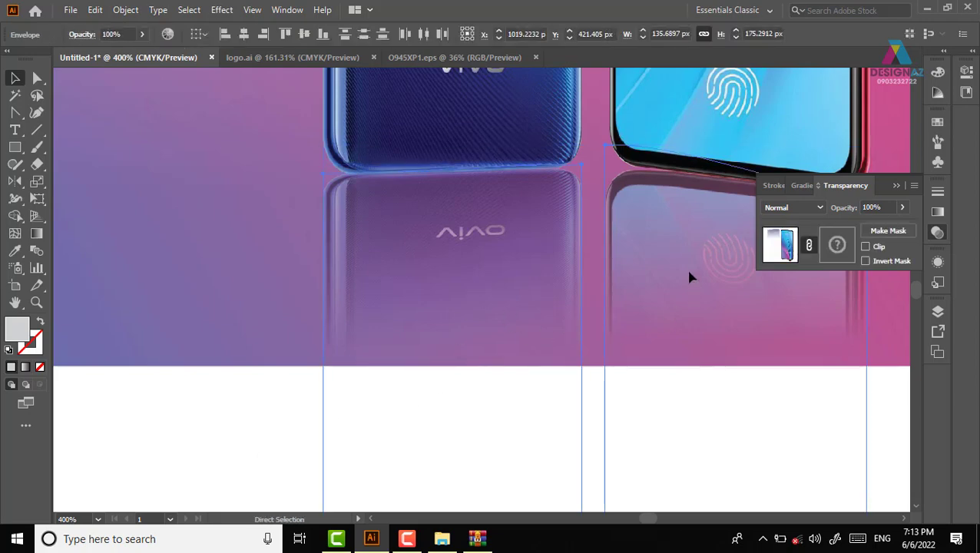
key("ctrl+shift+e")
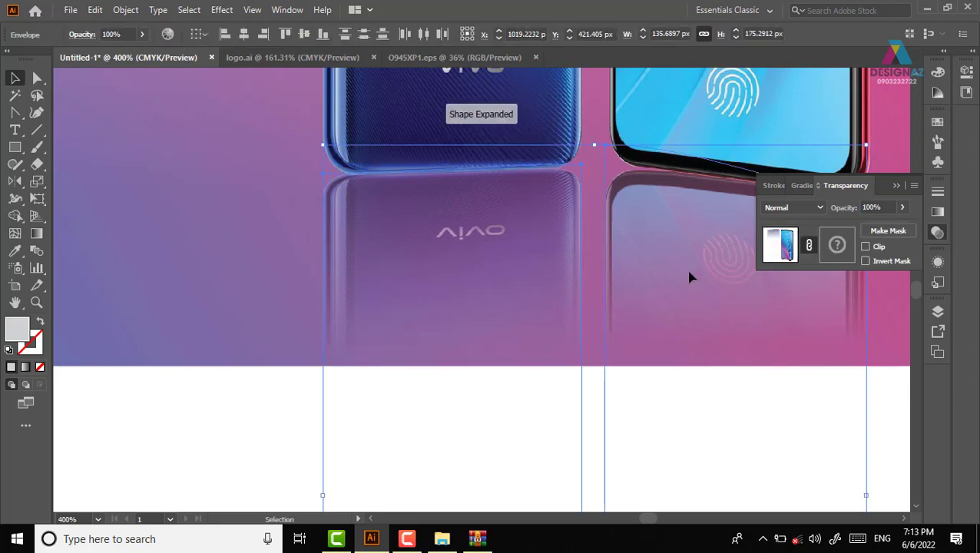
left_click(244, 421)
key("p")
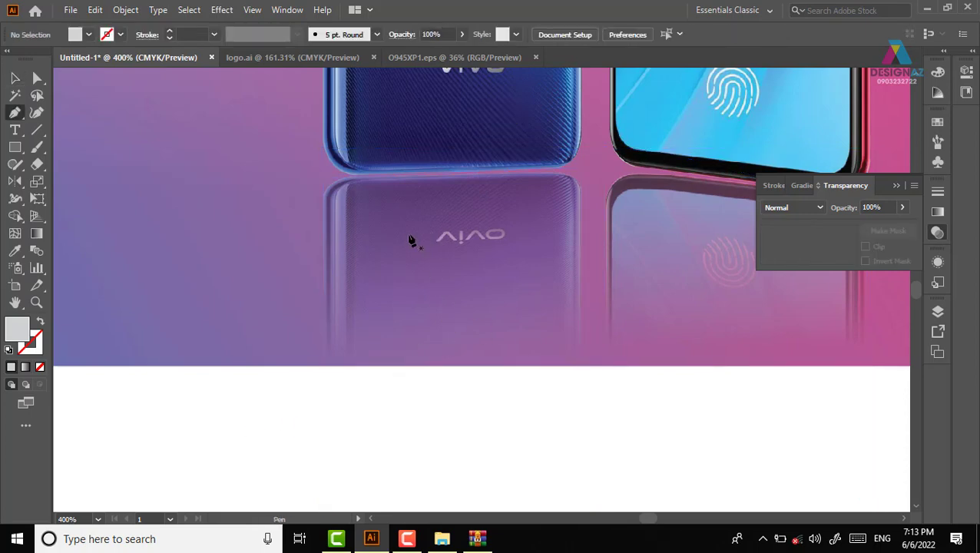
- Outline a closed strip shape in the gap under the left phone with the Pen
left_click(346, 185)
left_click(570, 181)
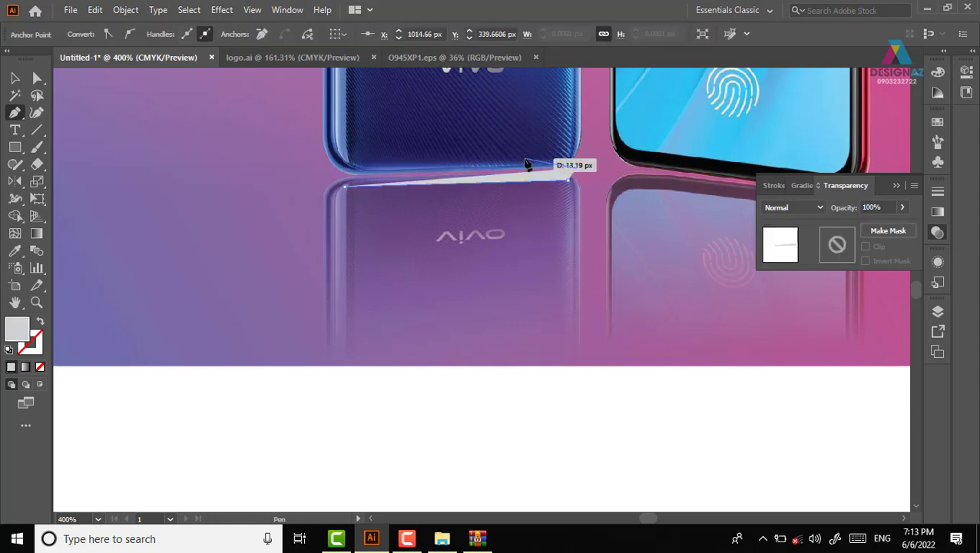
left_click(524, 159)
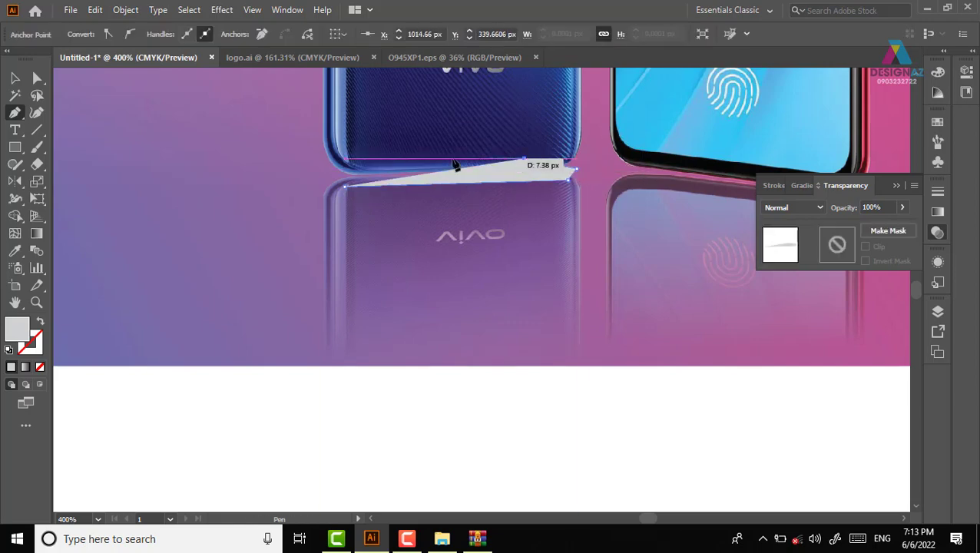
left_click(345, 165)
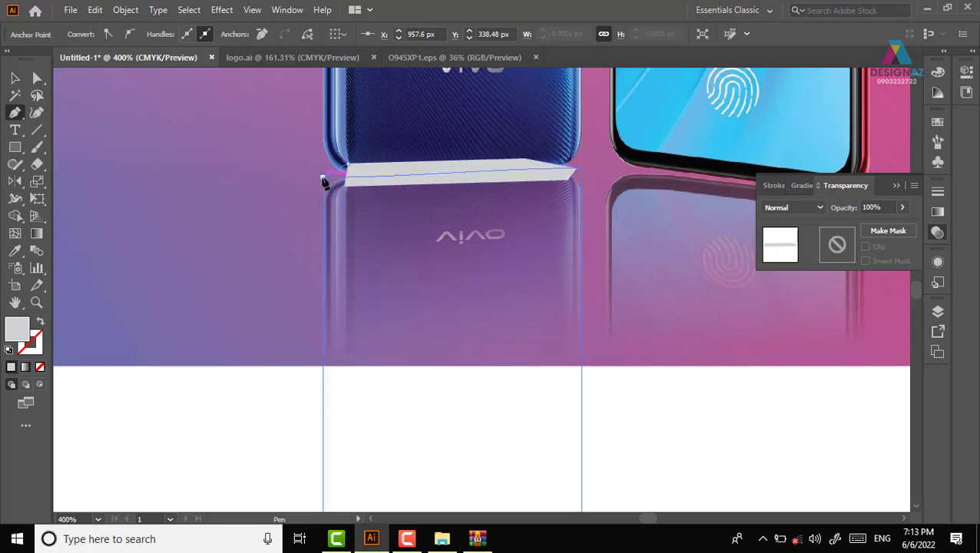
left_click(323, 177)
left_click(343, 186)
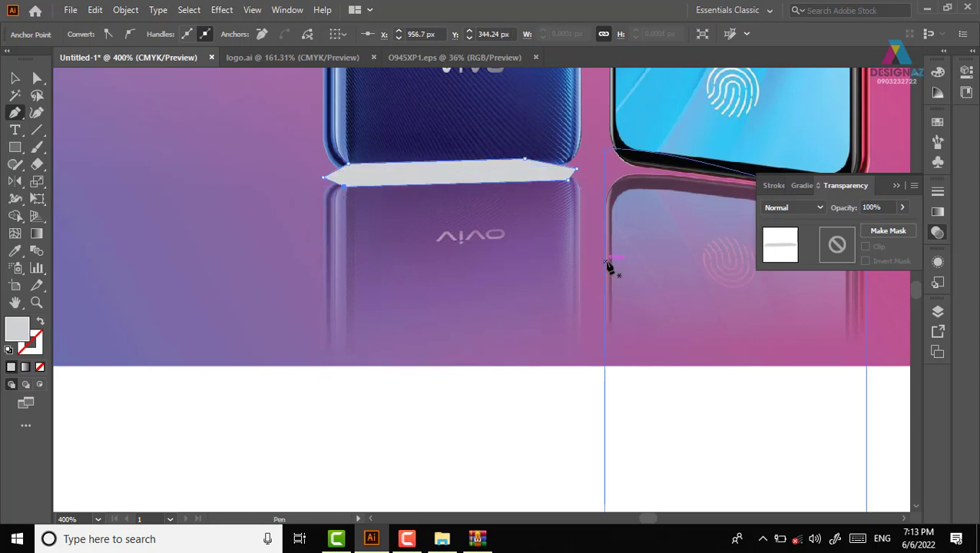
- Fill the strip with dark navy and set its blend mode to Multiply
left_click(937, 121)
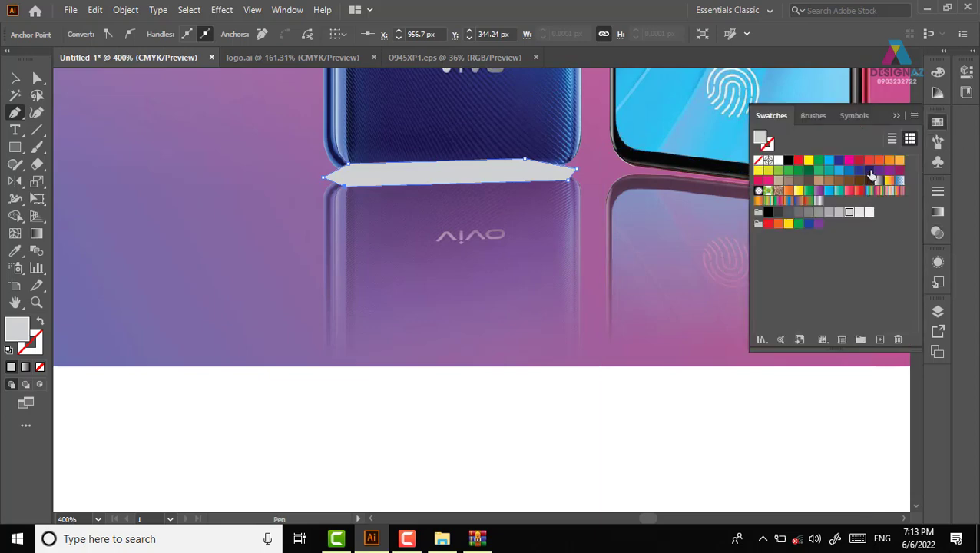
left_click(869, 171)
left_click(16, 79)
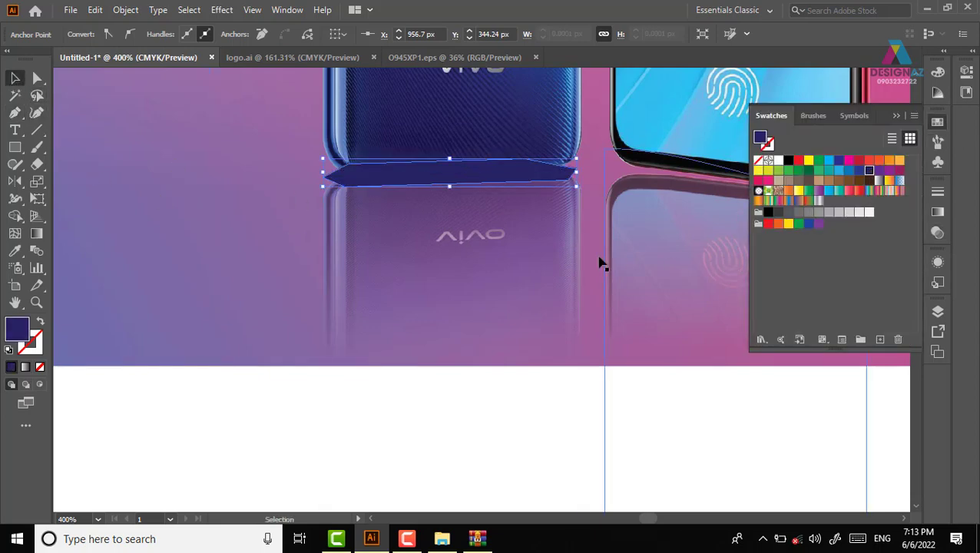
left_click(937, 232)
left_click(804, 209)
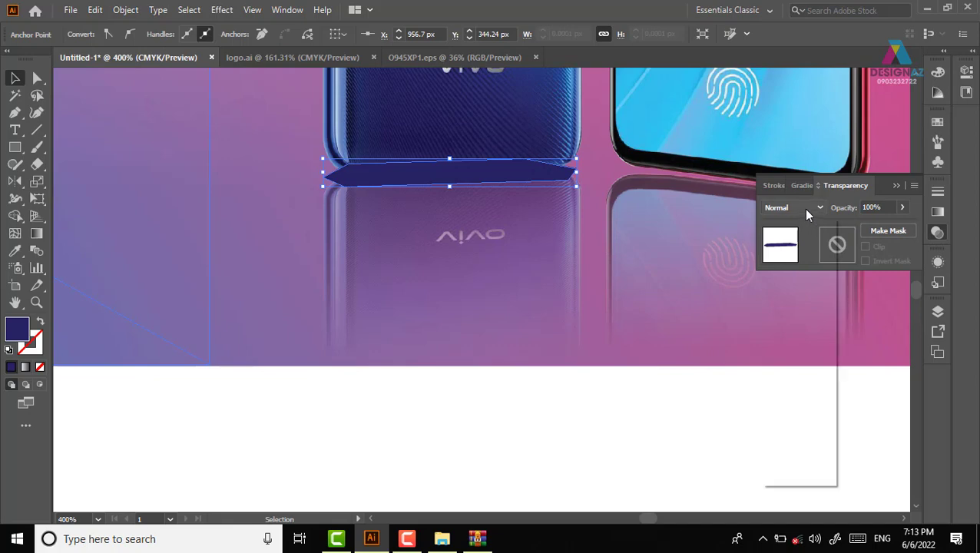
left_click(798, 259)
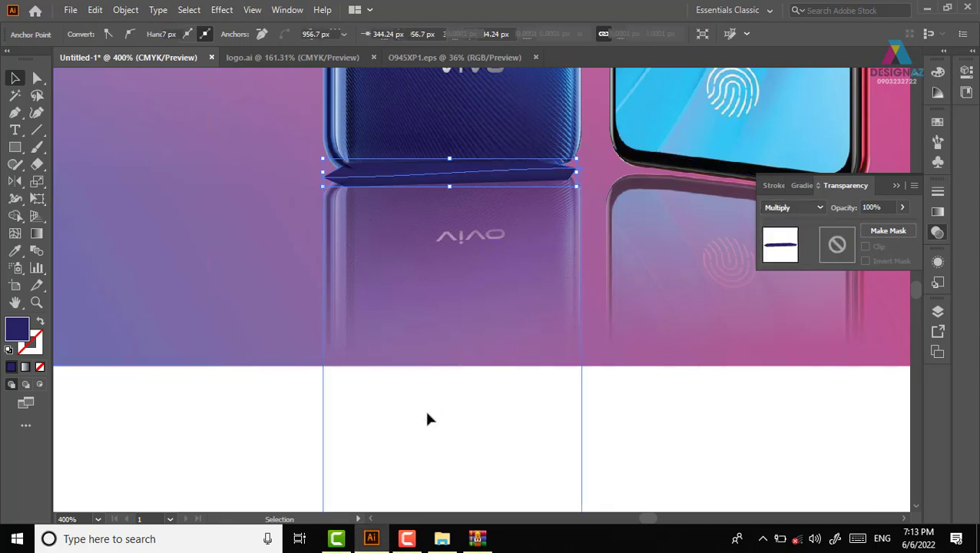
- Reselect the navy strip and apply a Gaussian Blur of about 6.18 px
left_click(424, 407)
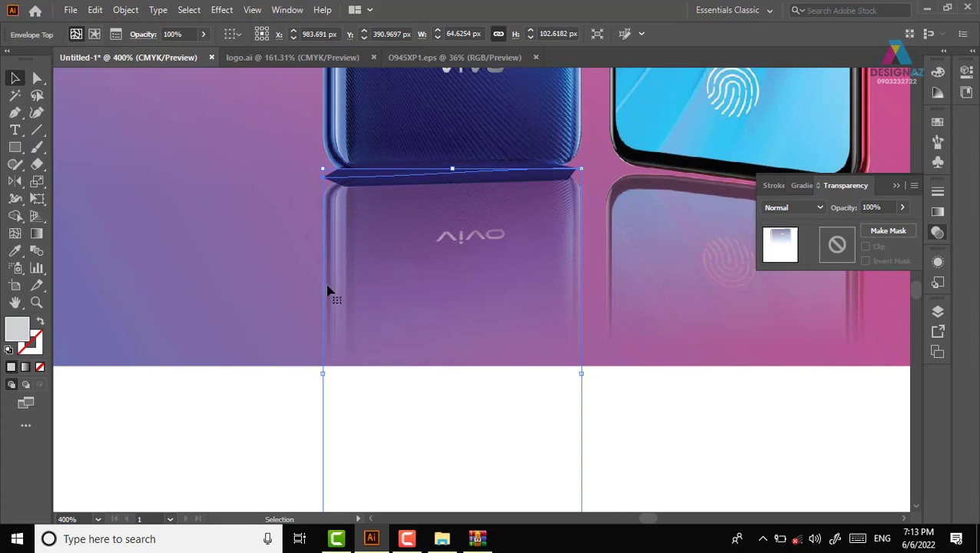
scroll(307, 346, "up", 3)
left_click(198, 496)
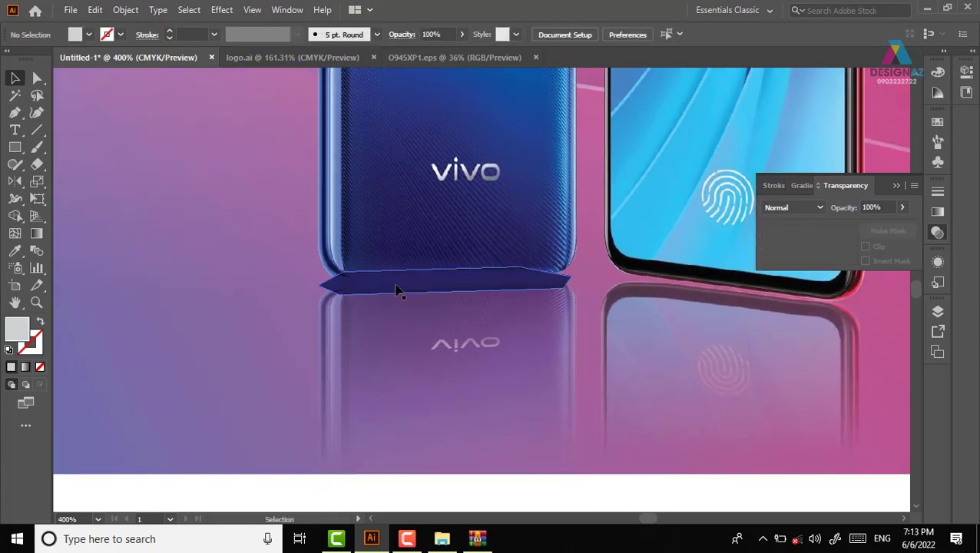
left_click(387, 287)
left_click(461, 200, "shift")
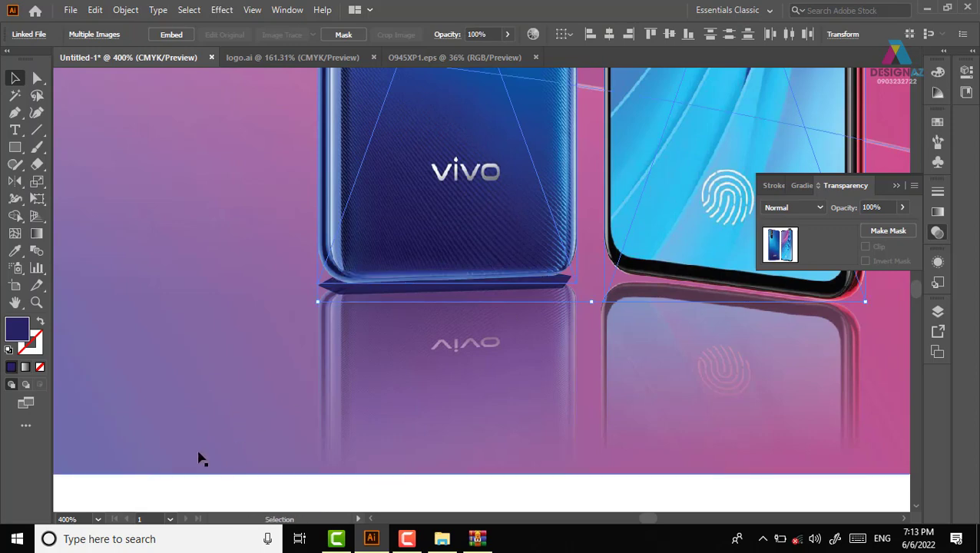
left_click(119, 491)
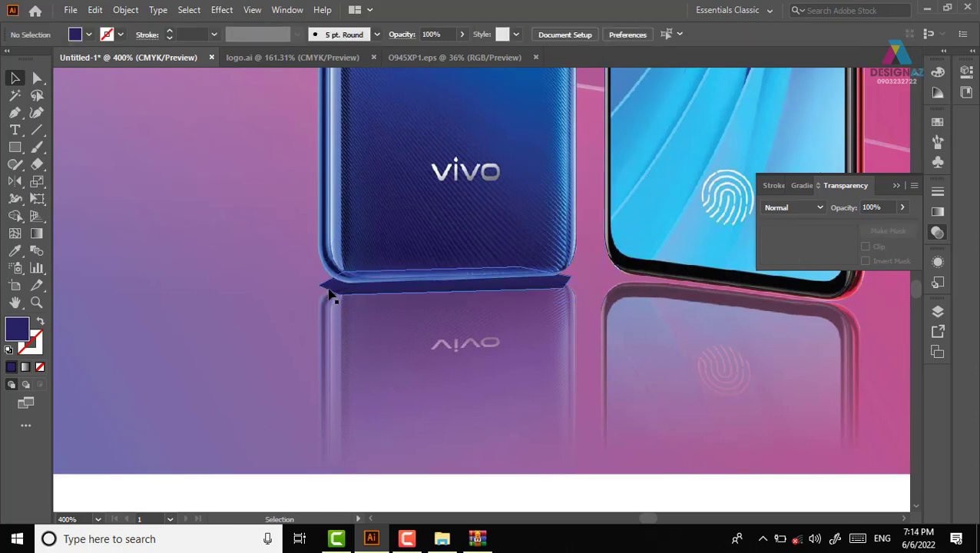
left_click(332, 295)
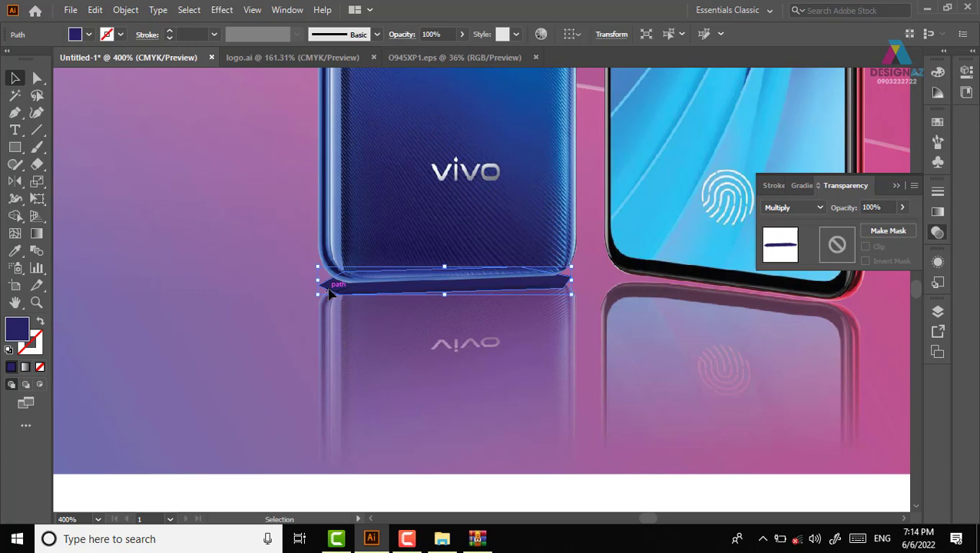
left_click(221, 9)
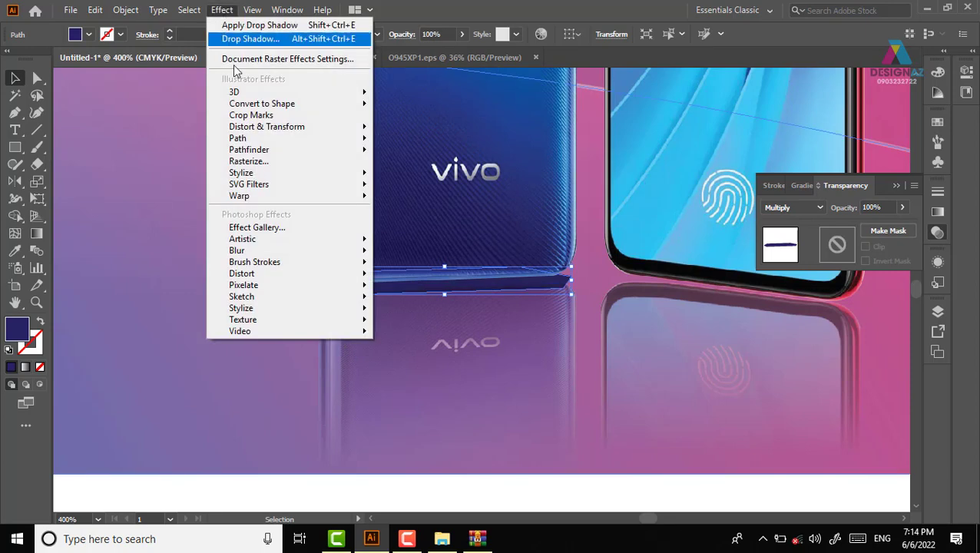
left_click(397, 254)
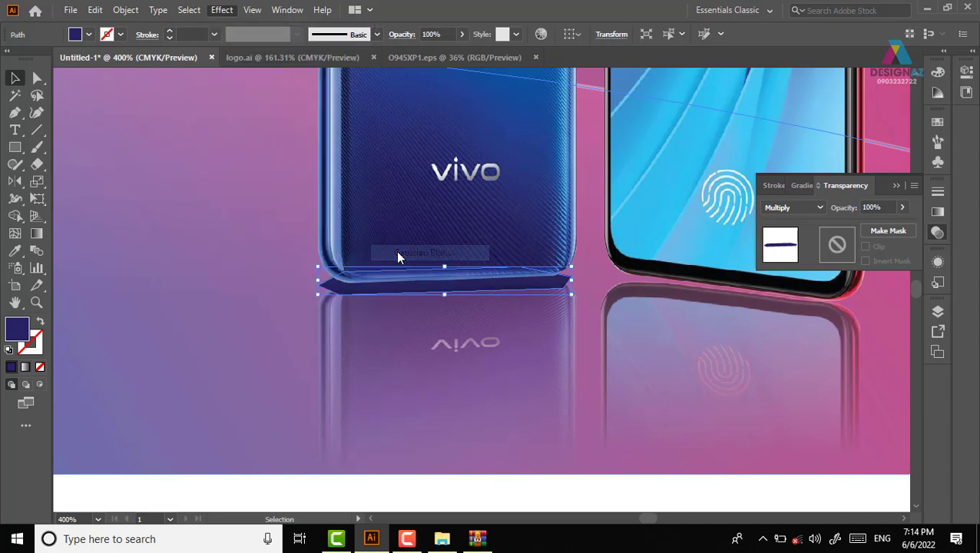
mouse_move(286, 131)
left_mouse_down()
mouse_move(266, 133)
mouse_move(274, 135)
left_mouse_up()
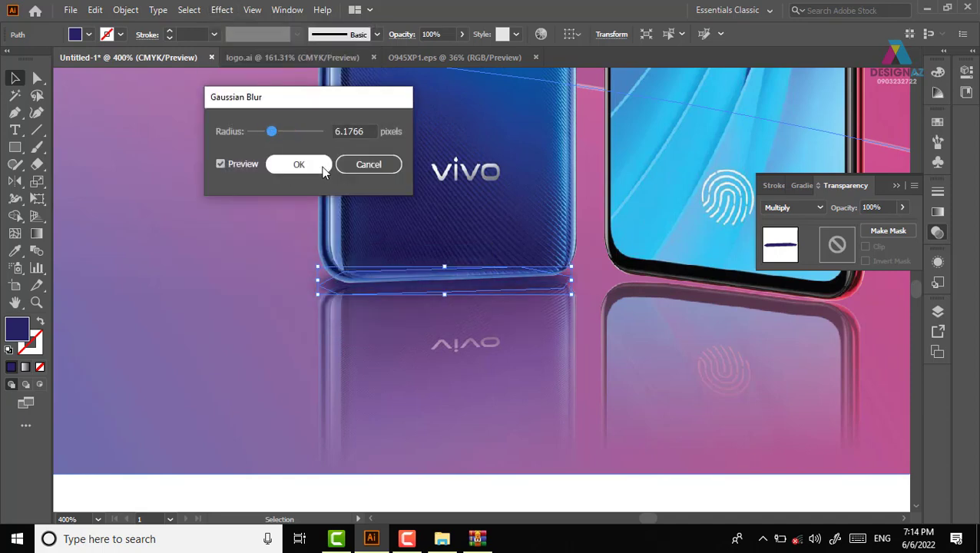
left_click(299, 164)
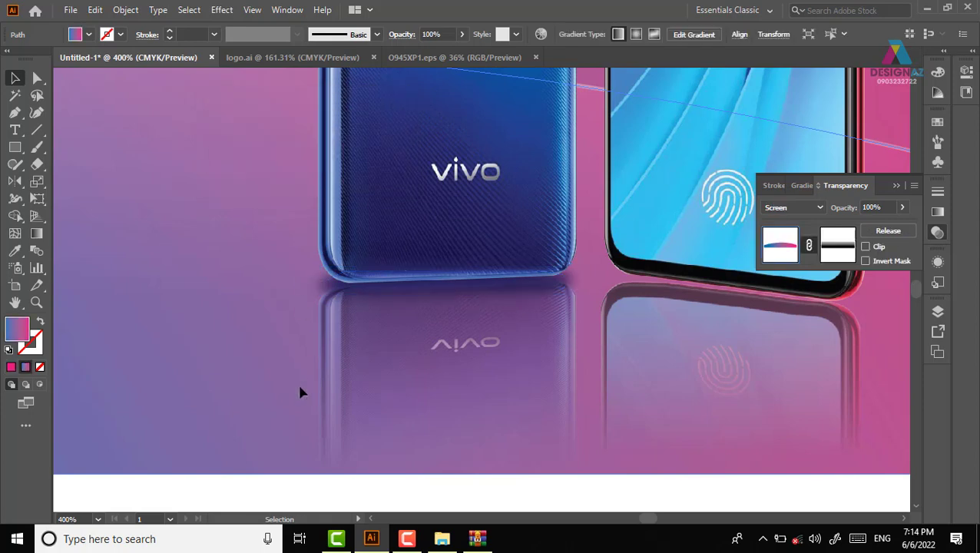
- Set the navy shadow strip under the blue phone to 60% opacity
key("ctrl+minus")
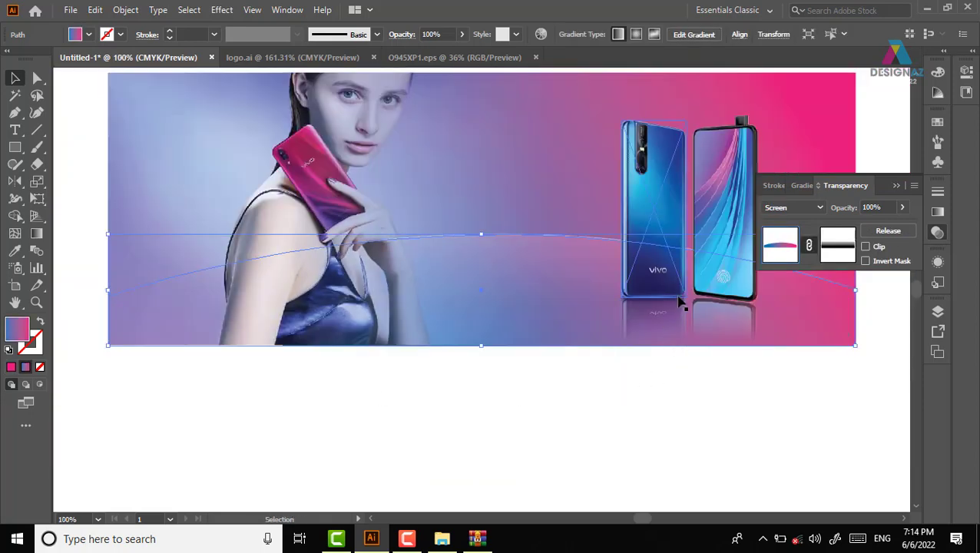
key("z")
left_click_drag(606, 284, 678, 335)
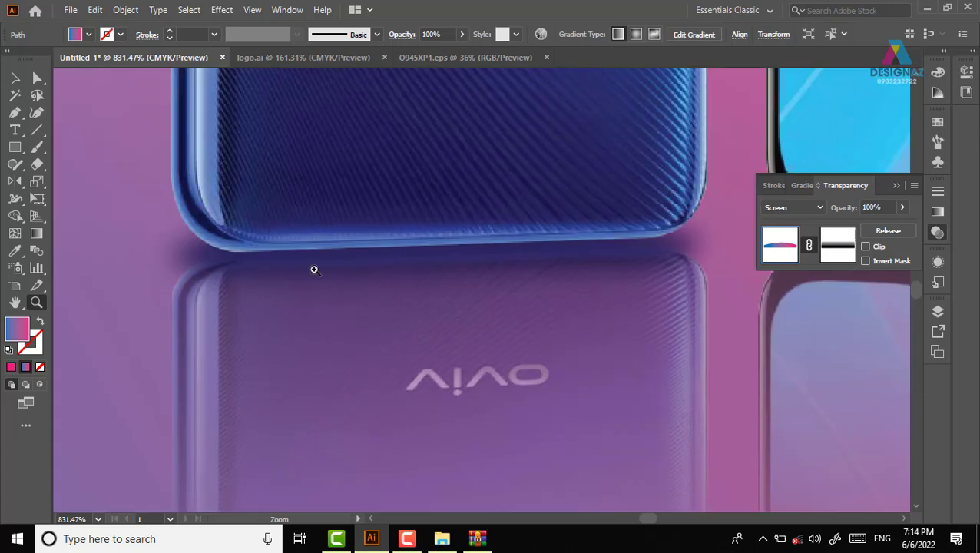
key("v")
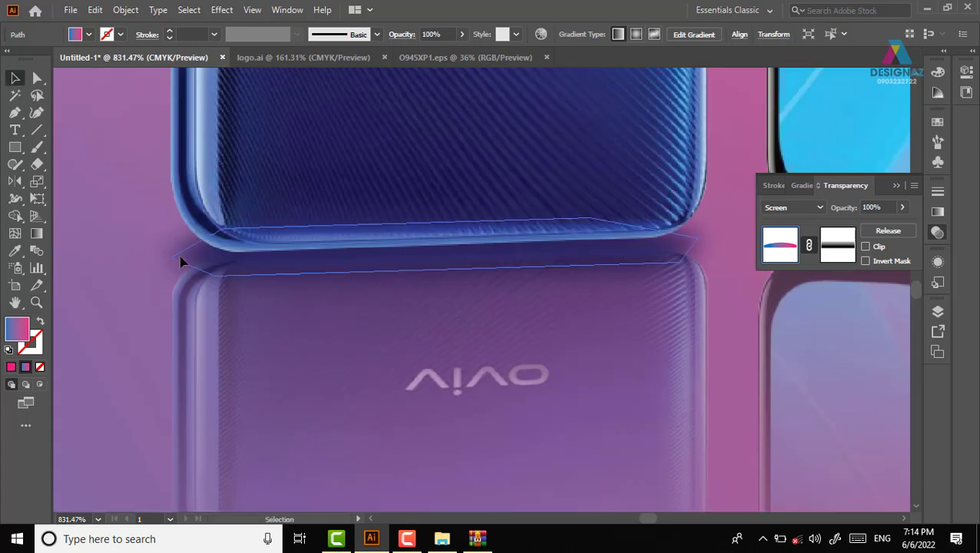
left_click(181, 263)
left_click(884, 207)
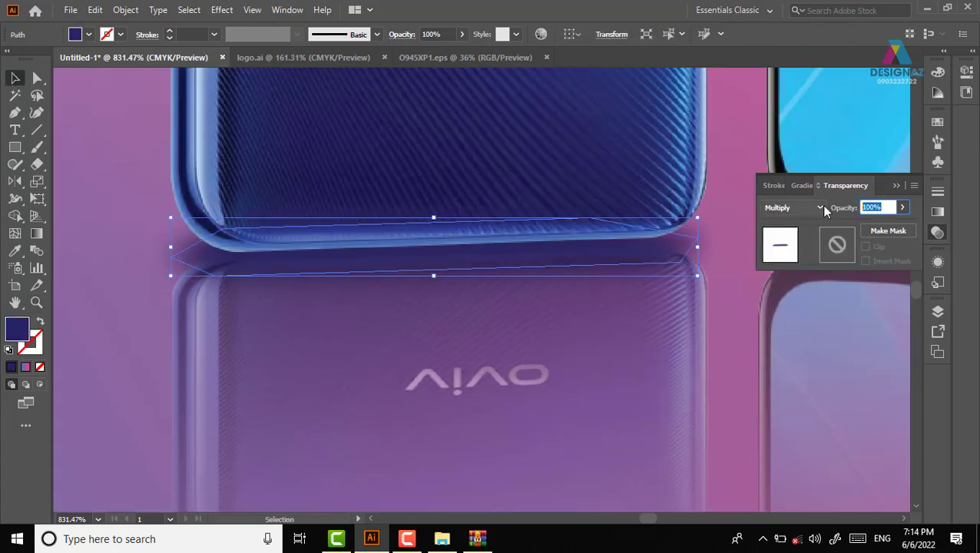
type("60")
key("Return")
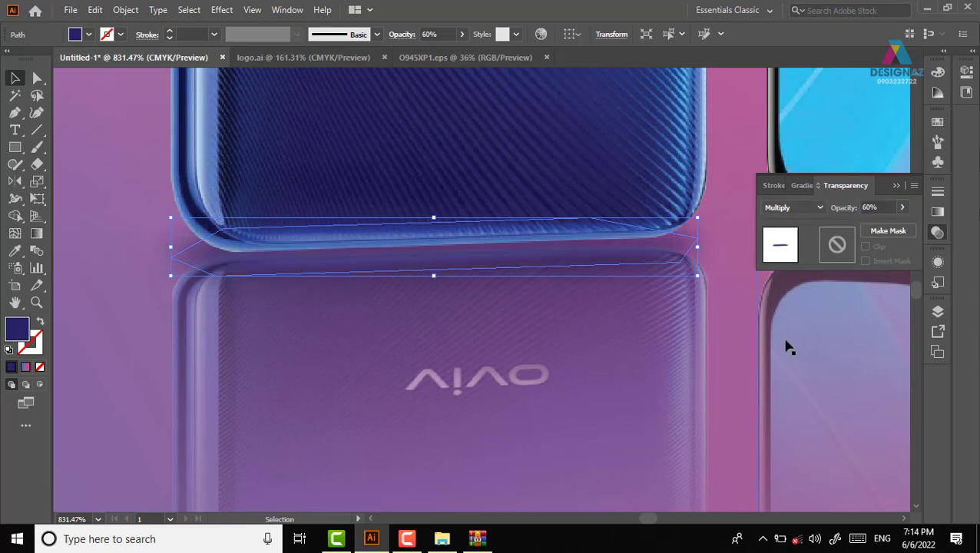
- Pan and zoom to 400% to frame both phones and their reflections
left_click(704, 372)
left_click_drag(704, 372, 507, 331)
key("ctrl+minus")
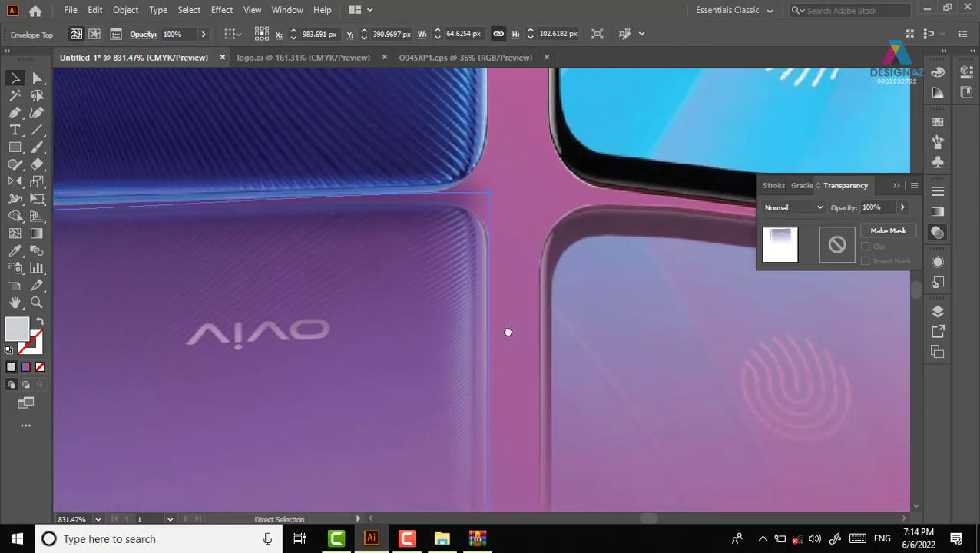
key("ctrl+minus")
key("ctrl+minus")
key("ctrl+minus")
key("ctrl+minus")
left_click_drag(634, 235, 495, 271)
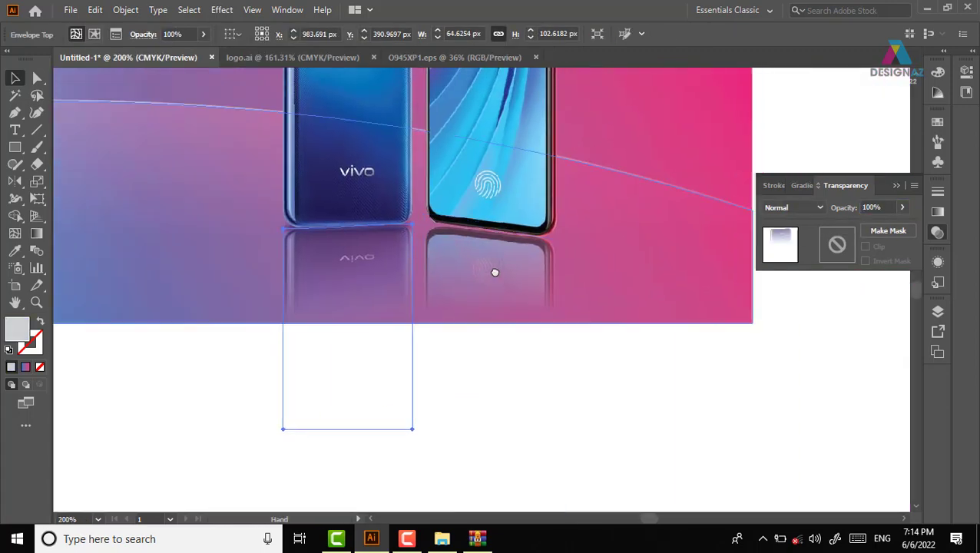
key("ctrl+plus")
key("ctrl+plus")
left_click_drag(568, 148, 298, 313)
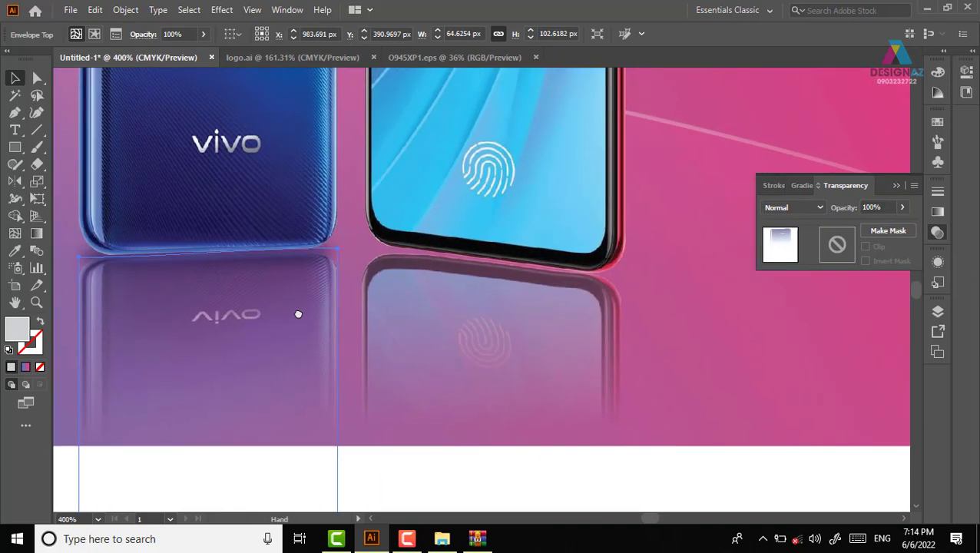
- Draw a closed shadow shape along the right phone's bottom edge with the Pen
key("p")
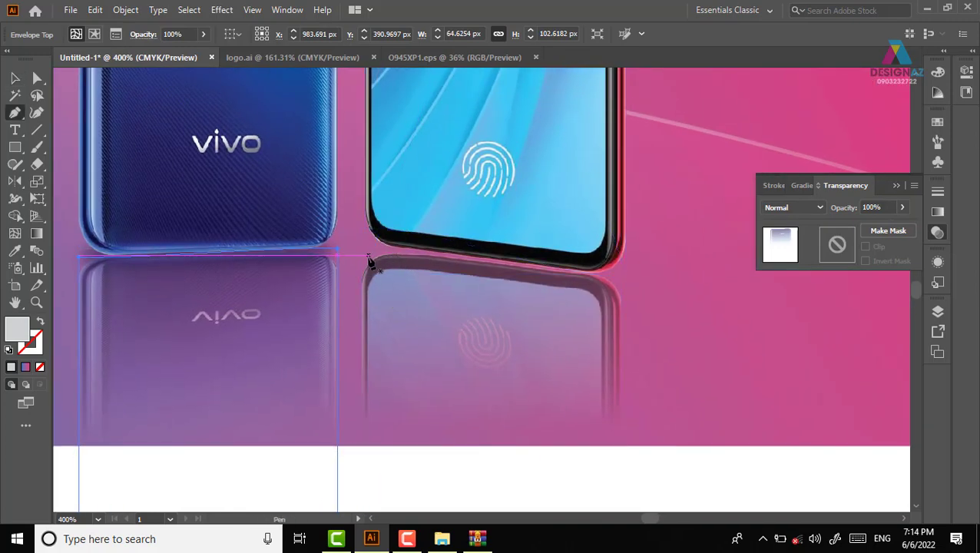
left_click(369, 257)
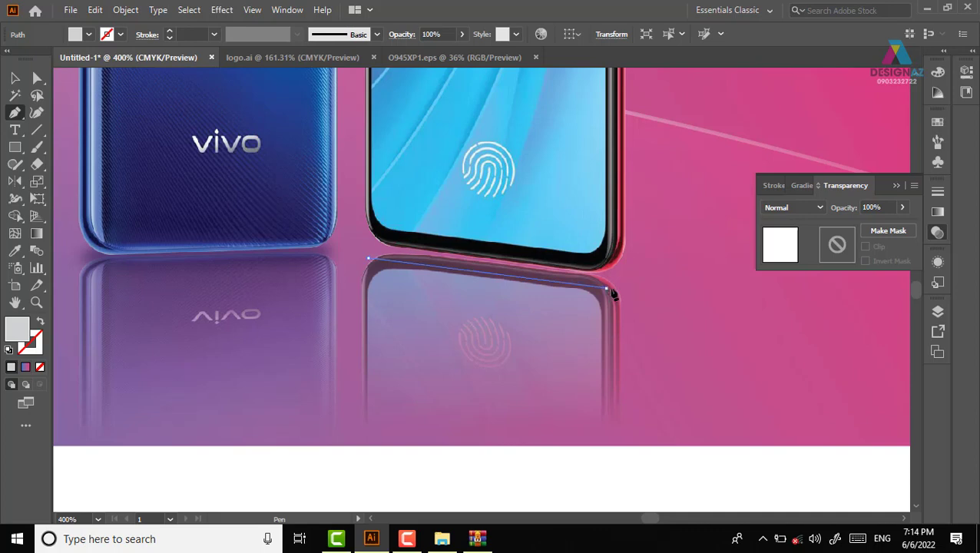
left_click(606, 286)
left_click(605, 269)
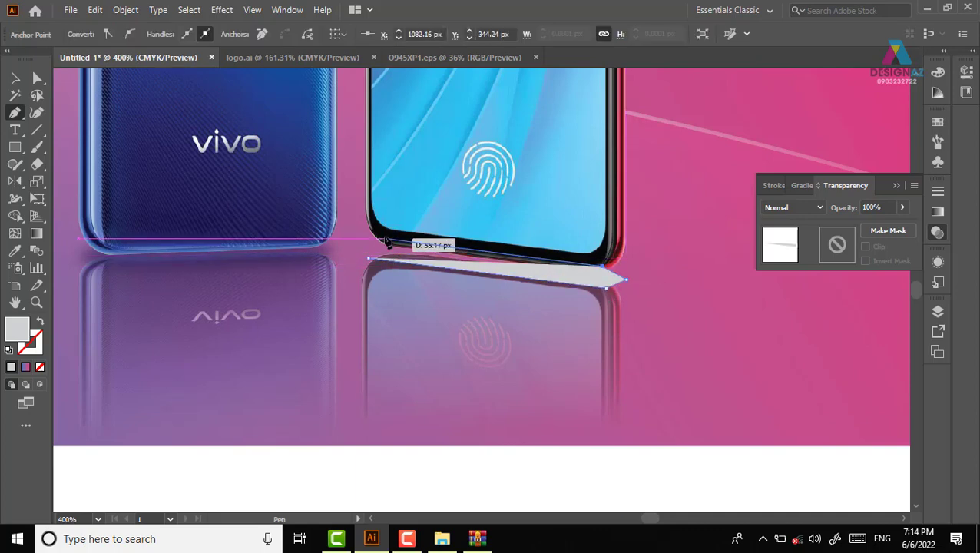
left_click(384, 235)
left_click(368, 259)
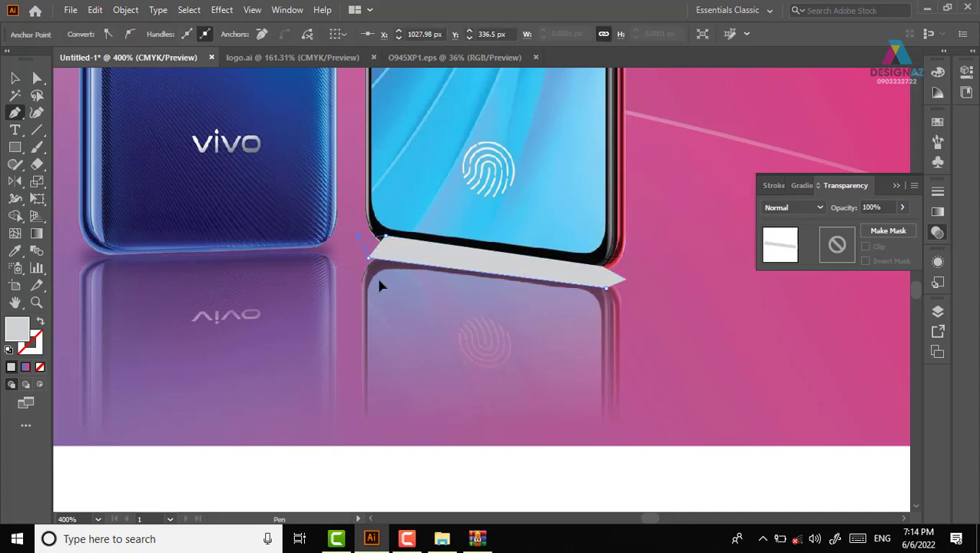
- Copy the blue phone shadow's style onto the new shape with the Eyedropper, then select it
key("i")
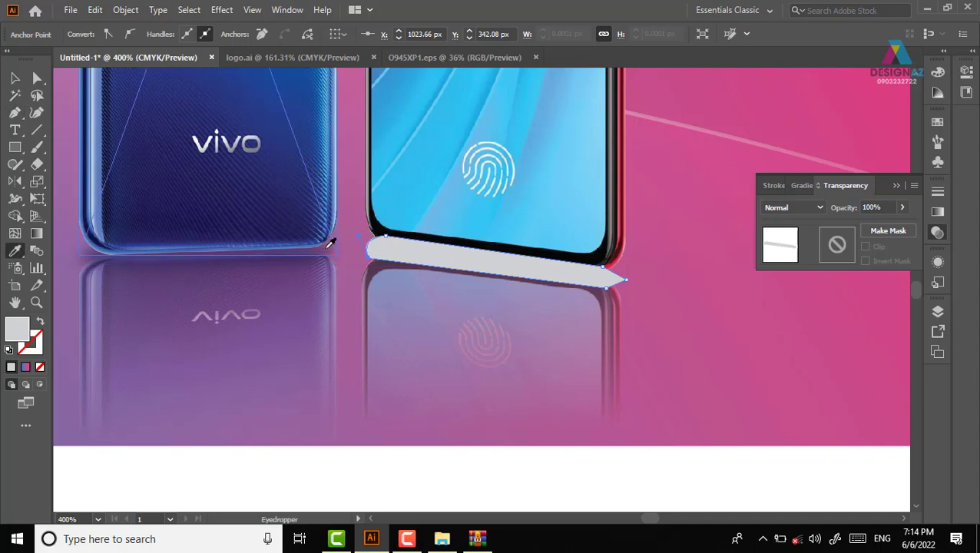
left_click(330, 249)
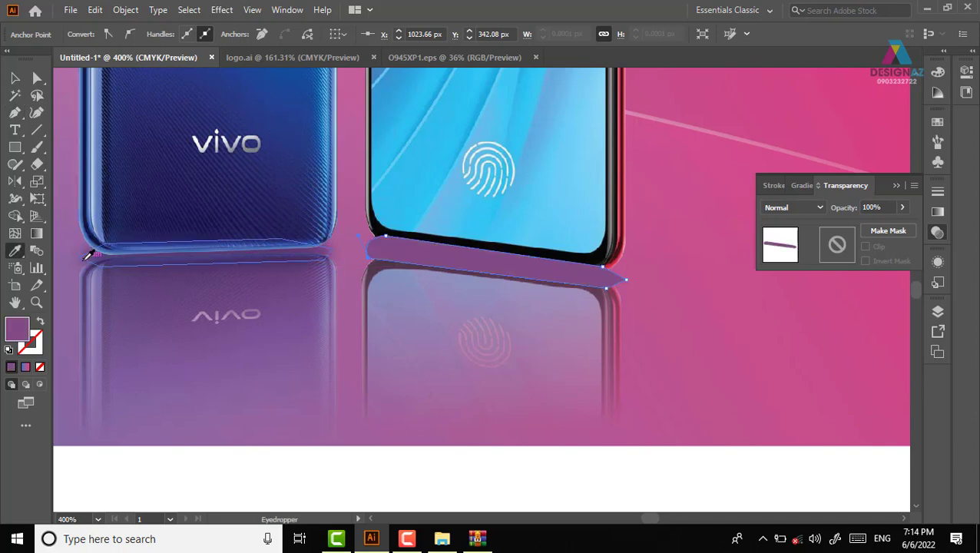
left_click(85, 259)
key("v")
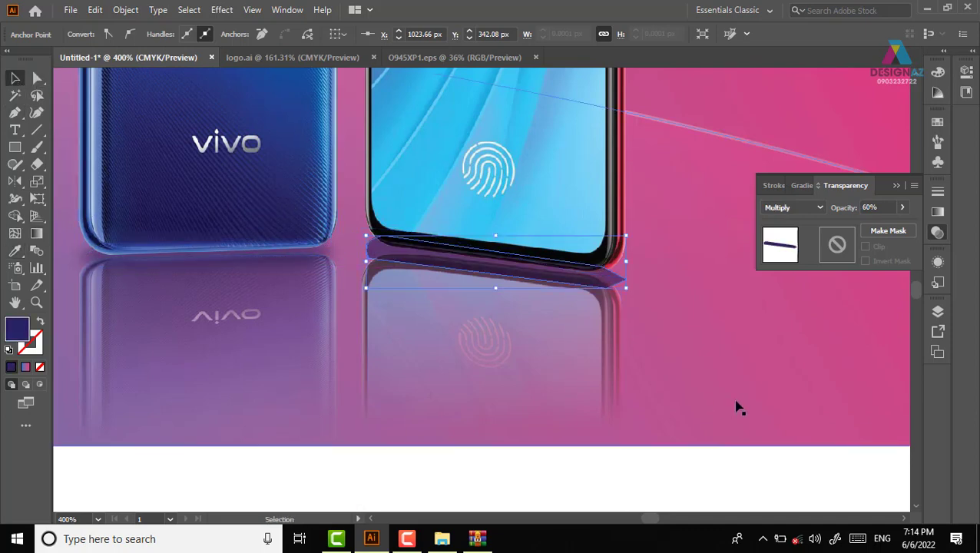
left_click(732, 399)
left_click(683, 292)
left_click(626, 293)
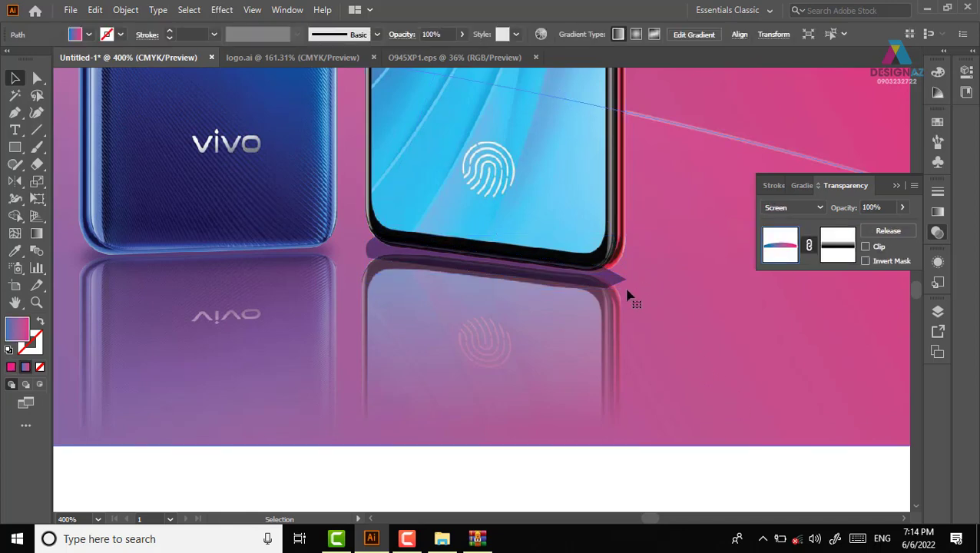
left_click(622, 285)
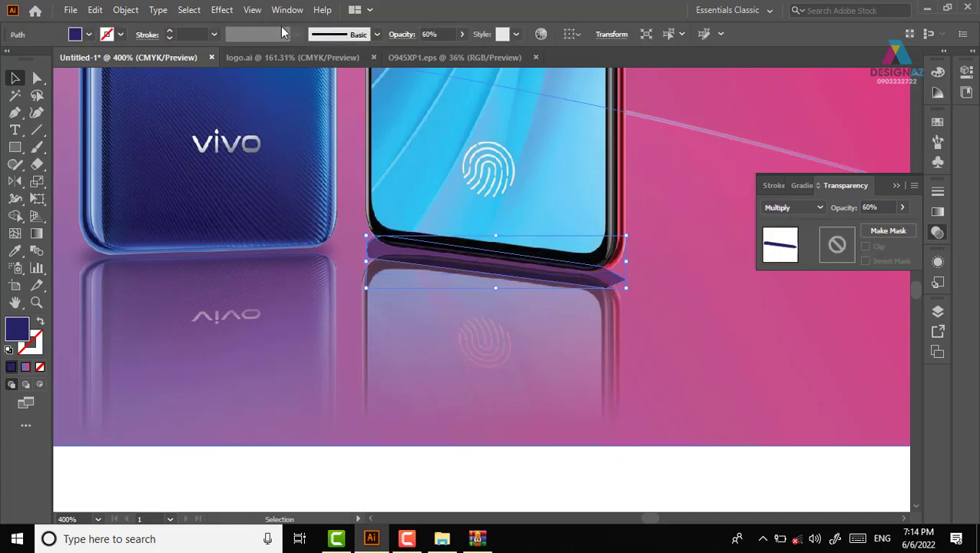
- Apply a Gaussian Blur of about 6.18 px to the new shadow and fade it to 26% opacity
left_click(222, 10)
mouse_move(237, 251)
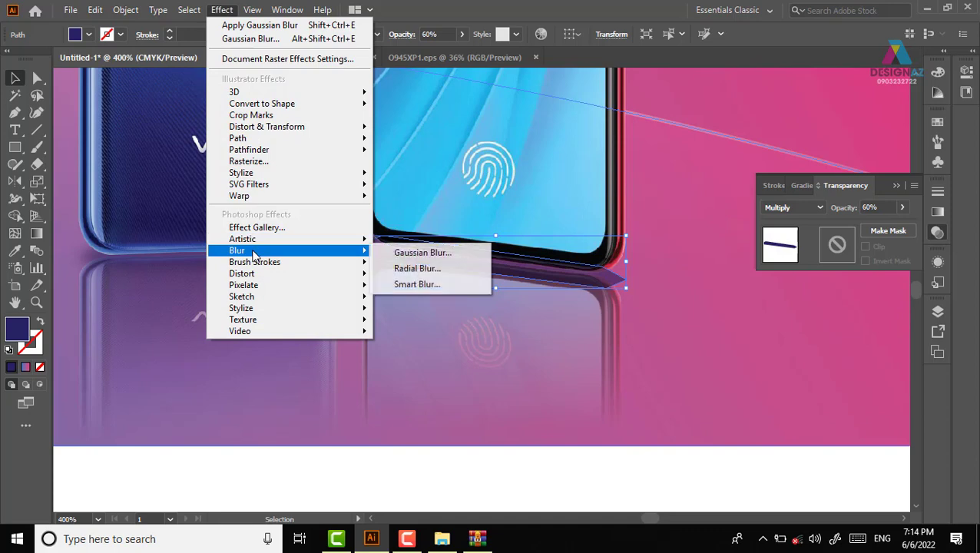
left_click(436, 252)
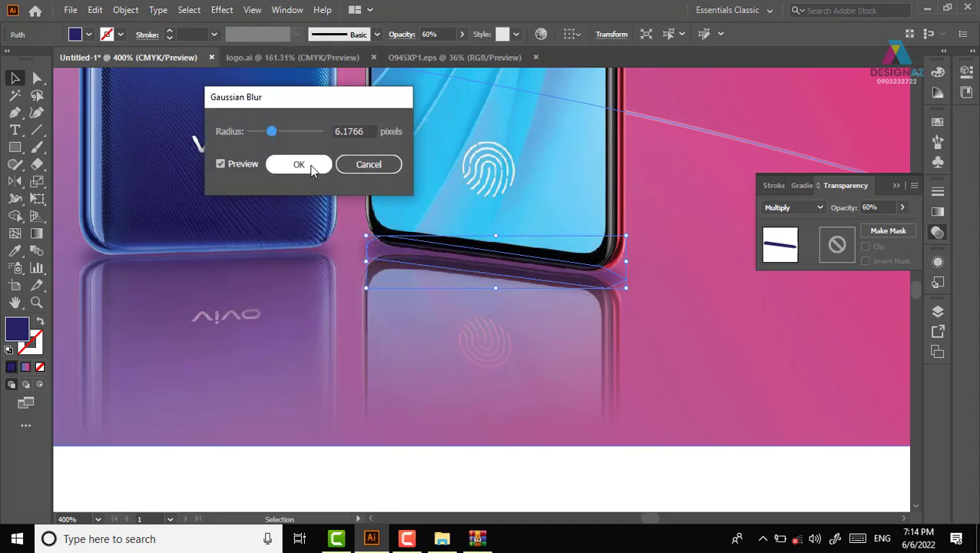
key("Return")
left_click(902, 207)
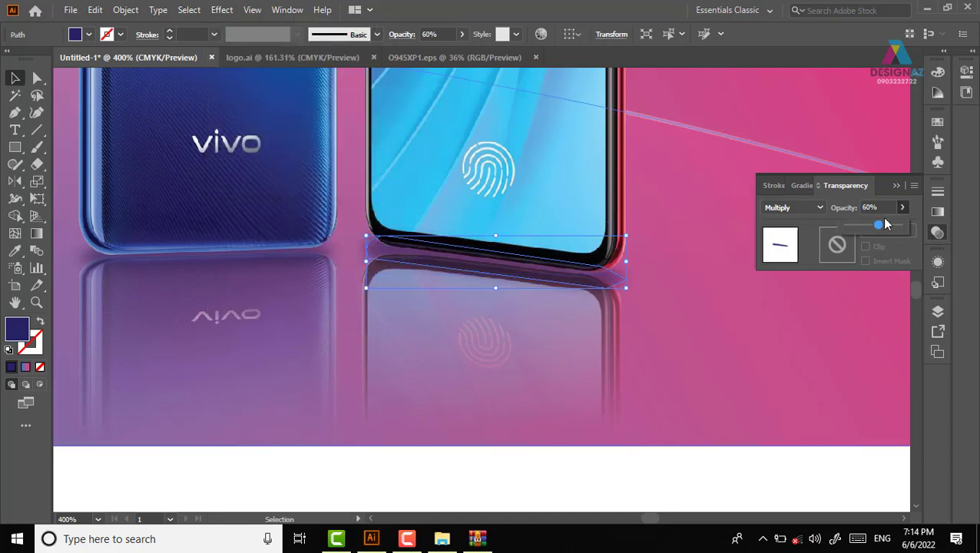
left_click_drag(882, 225, 859, 225)
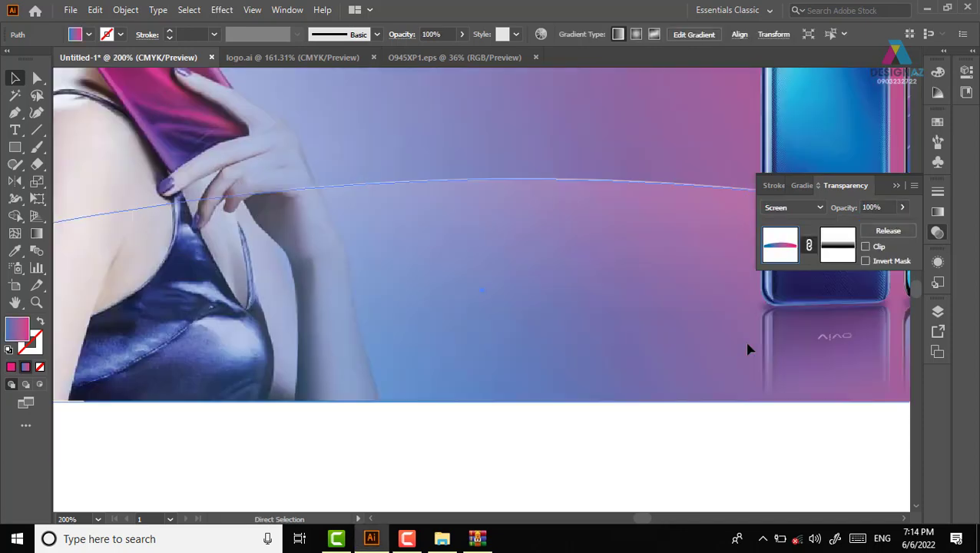
- Zoom out, deselect everything, and zoom so the whole banner fills the view
key("ctrl+1")
key("ctrl+0")
left_click(754, 394)
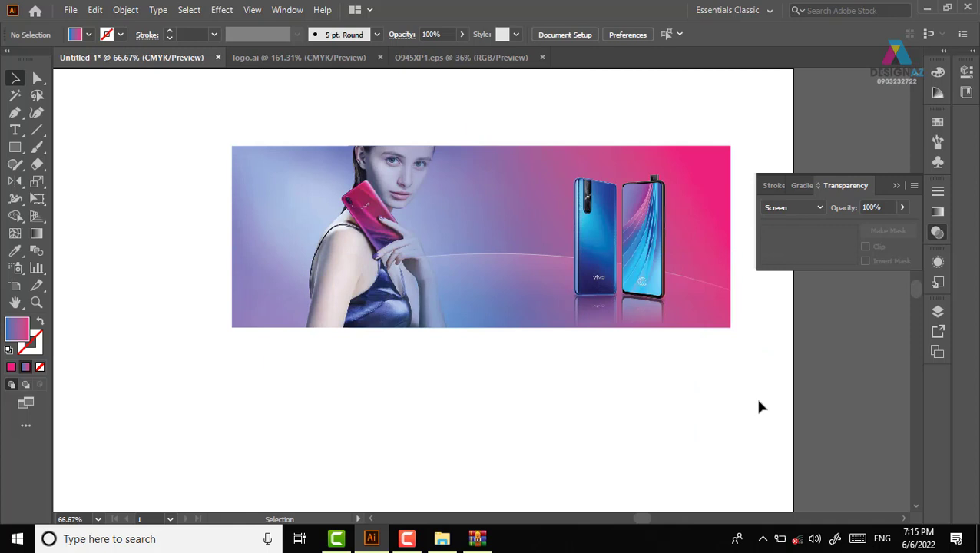
key("z")
left_click_drag(183, 107, 783, 362)
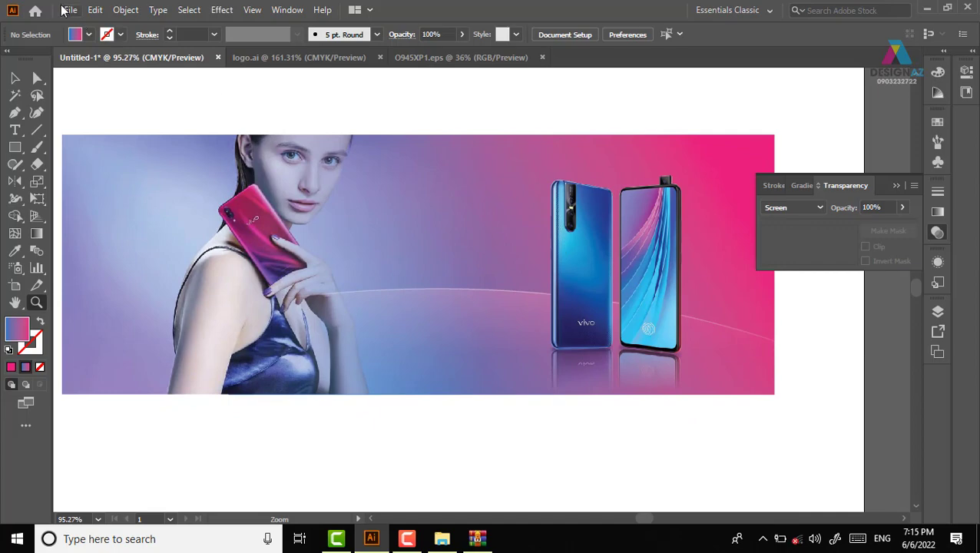
left_click(88, 10)
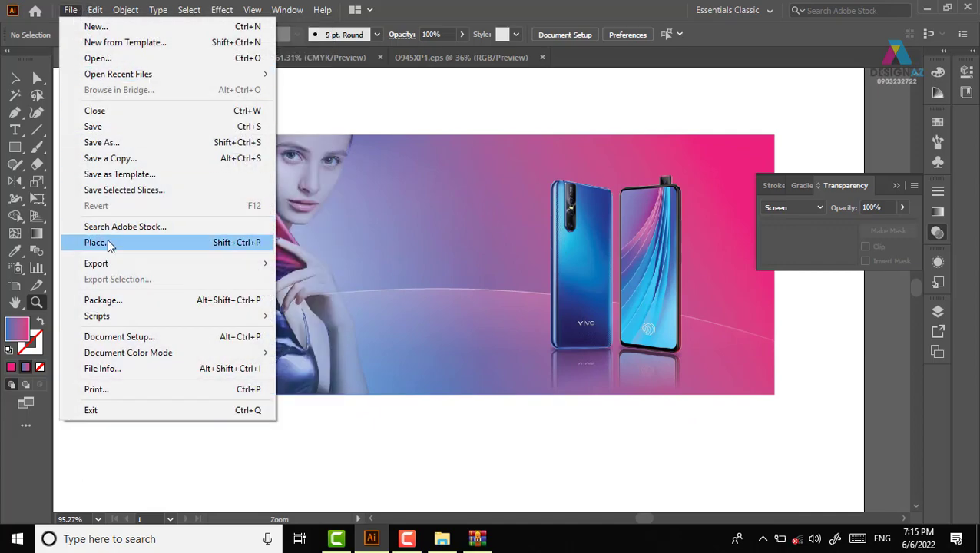
- Place the vivo Camera & Music logo PNG via File > Place and zoom out
left_click(108, 242)
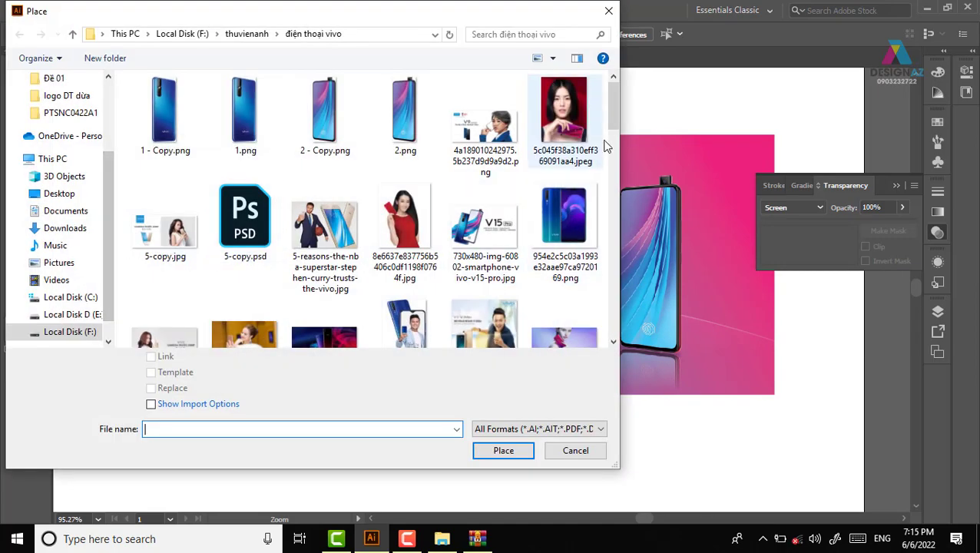
left_click_drag(614, 123, 618, 153)
left_click(192, 276)
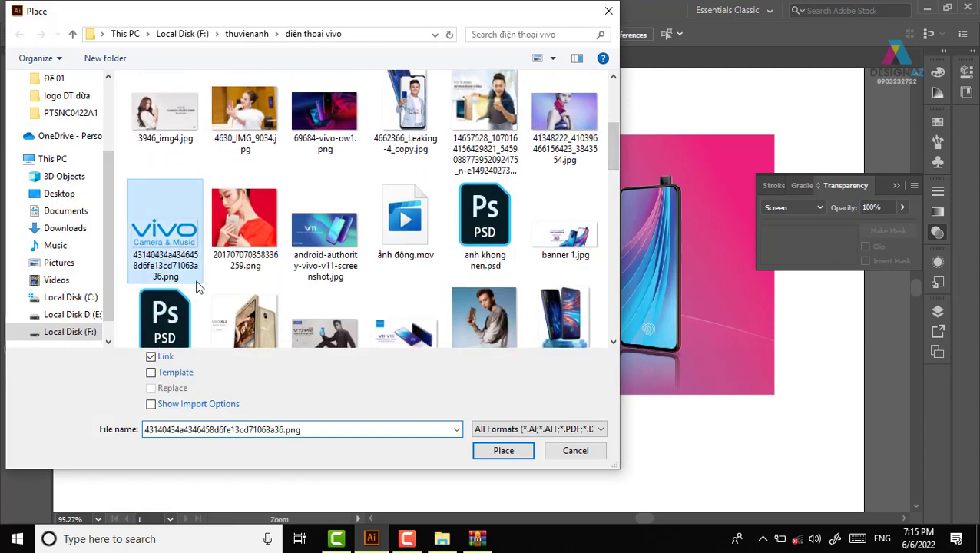
left_click(507, 453)
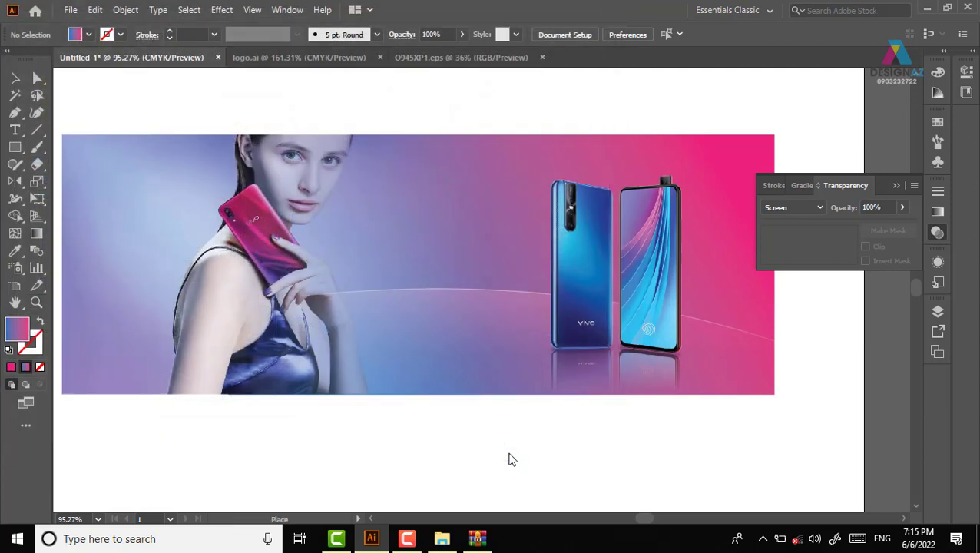
key("ctrl+minus")
key("ctrl+minus")
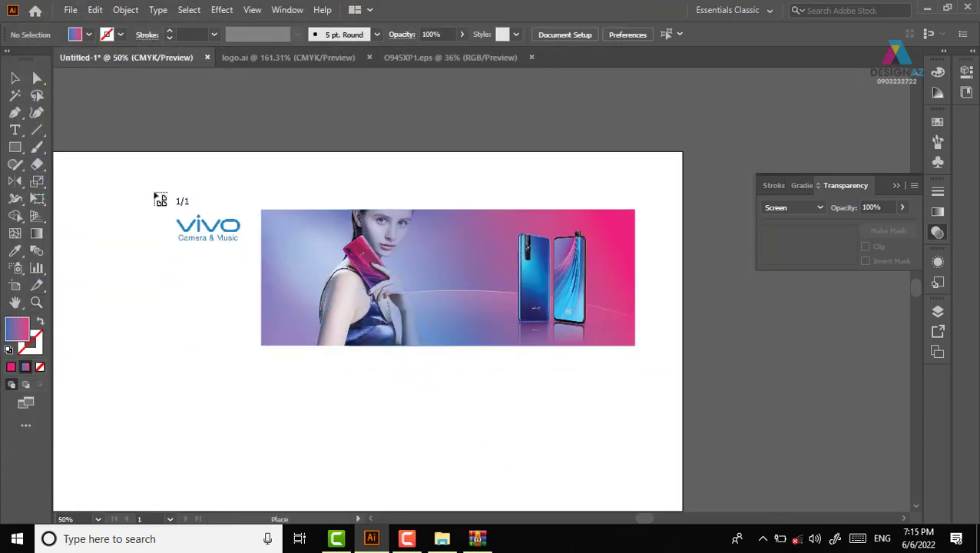
- Drop the logo as a large image and move it onto the pasteboard right of the artboard
left_click_drag(255, 355, 589, 494)
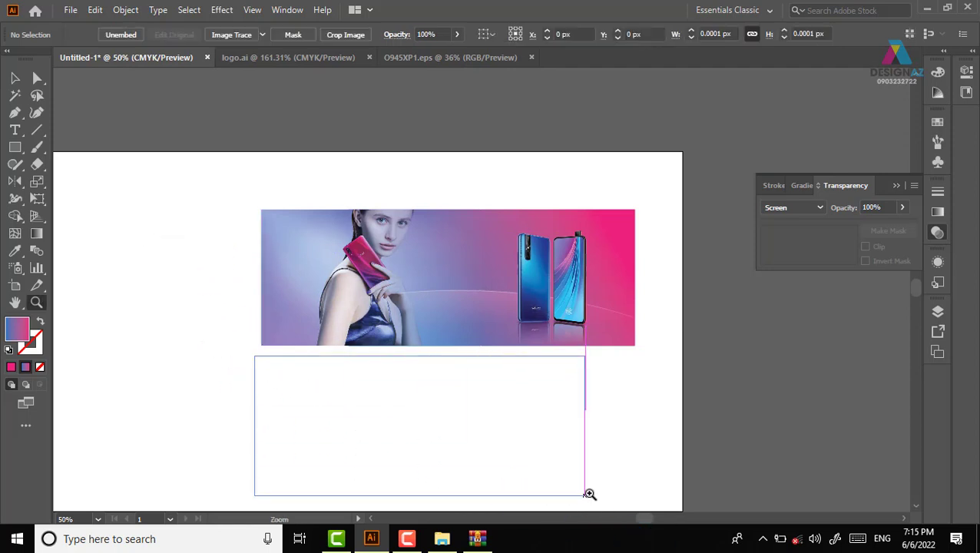
left_click_drag(656, 405, 511, 222)
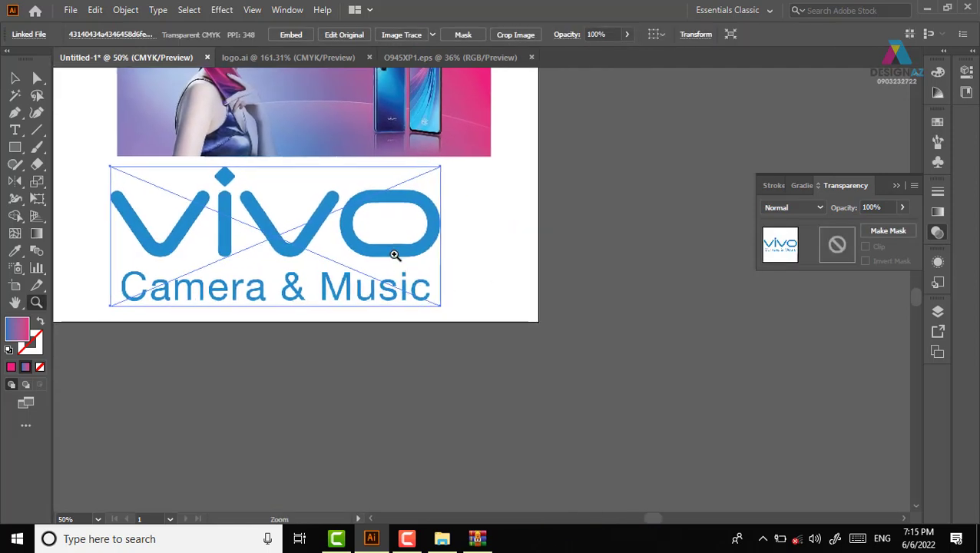
key("v")
left_click_drag(392, 255, 741, 296)
mouse_move(624, 339)
left_mouse_down()
mouse_move(372, 345)
mouse_move(373, 388)
left_mouse_up()
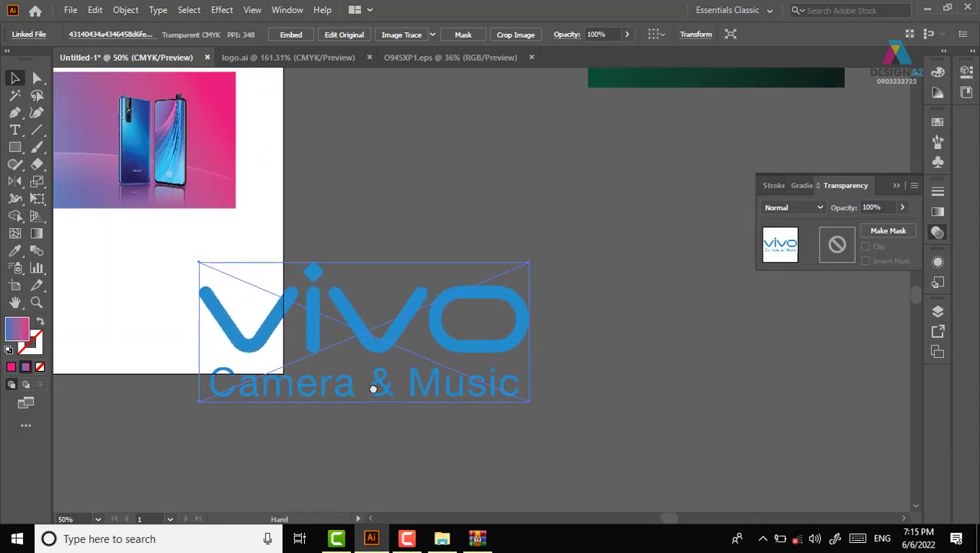
left_click_drag(393, 344, 518, 310)
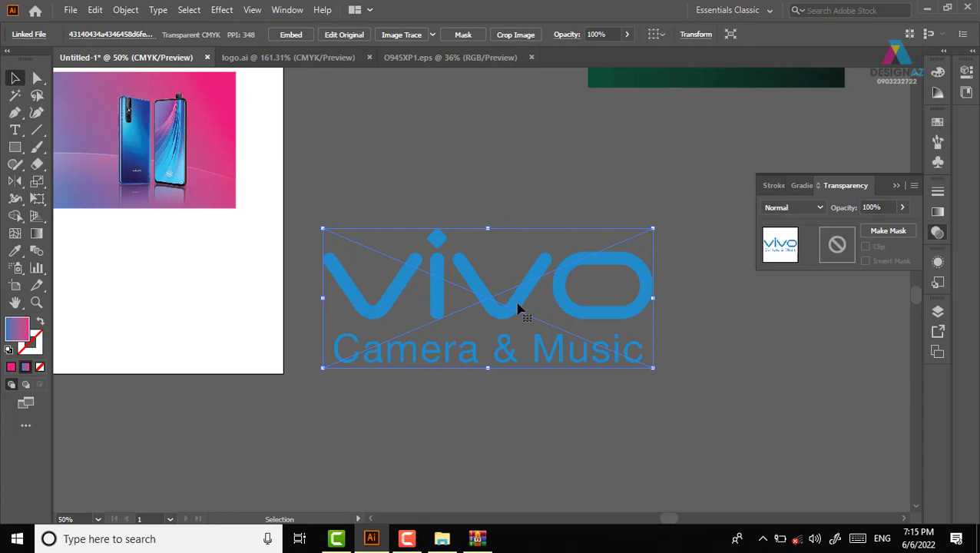
- Zoom in to inspect the logo letters' edges, then zoom back out
key("z")
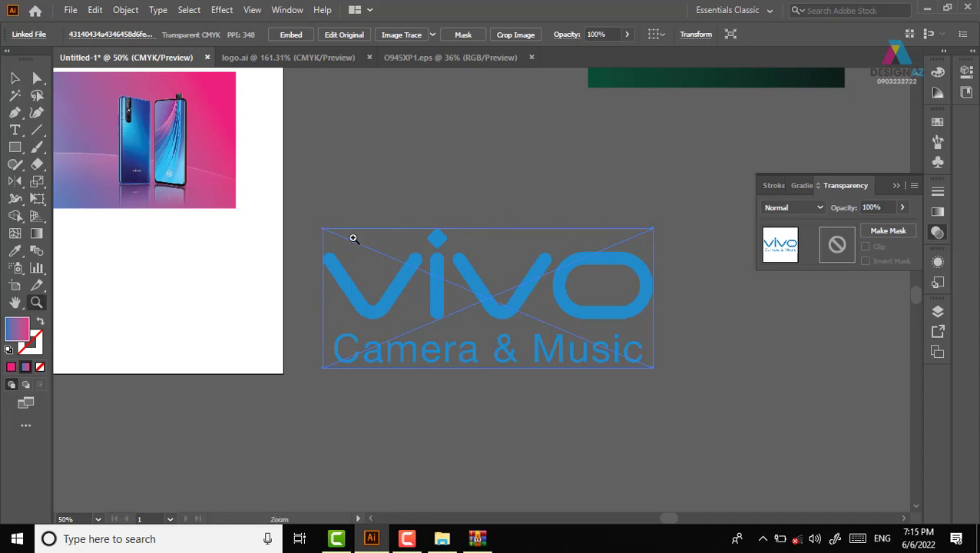
left_click_drag(436, 308, 470, 357)
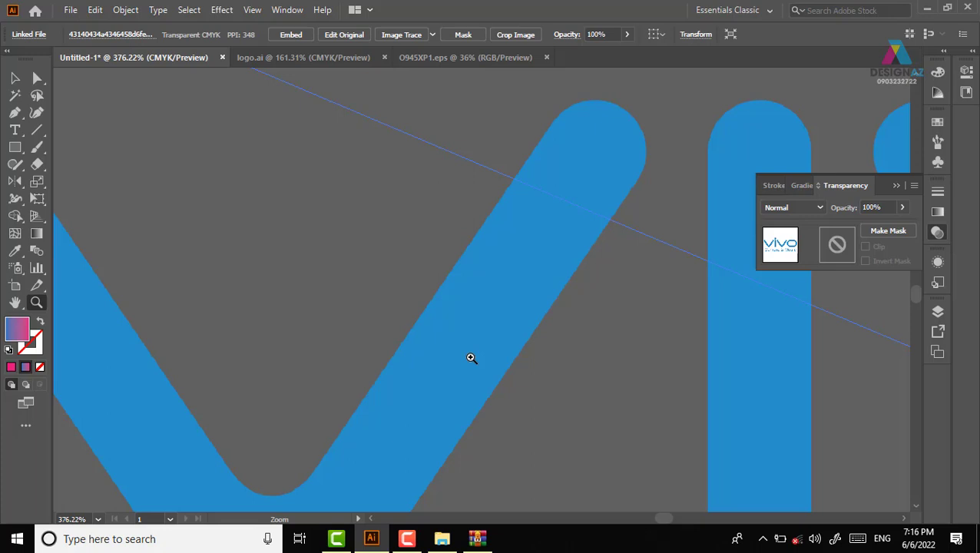
key("ctrl+minus")
key("ctrl+minus")
key("ctrl+minus")
key("ctrl+minus")
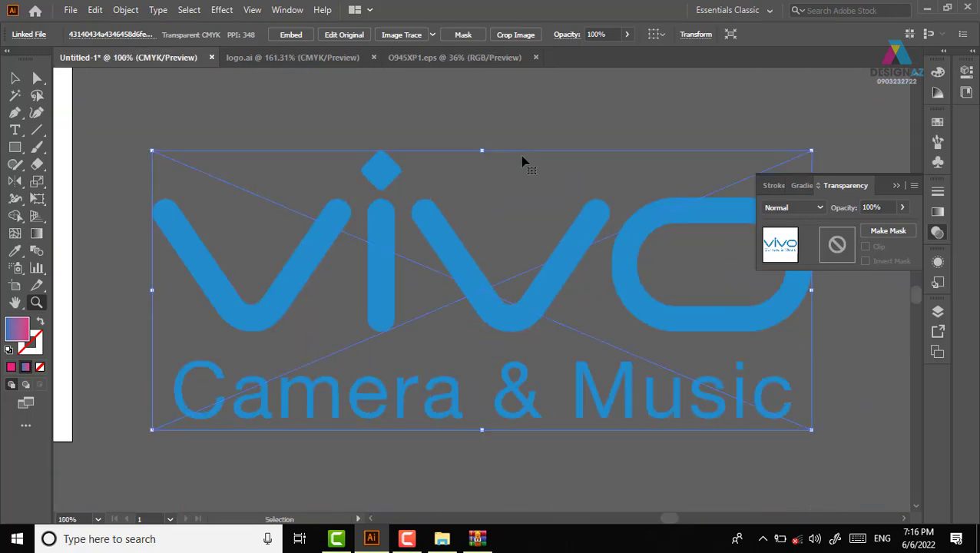
key("ctrl+minus")
- Select the logo image with the Selection tool, pressing Ctrl+Shift+H along the way
key("v")
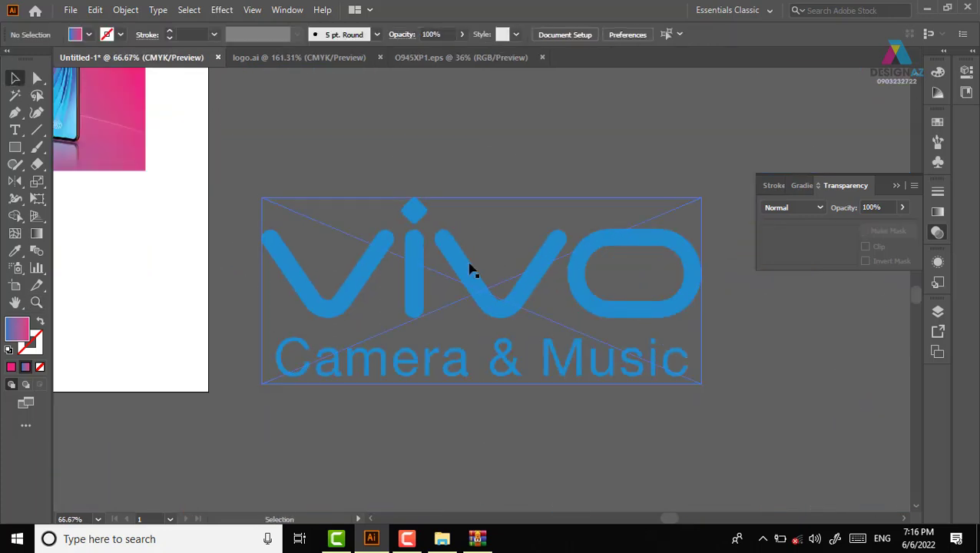
left_click(471, 268)
key("ctrl")
key("ctrl+shift+h")
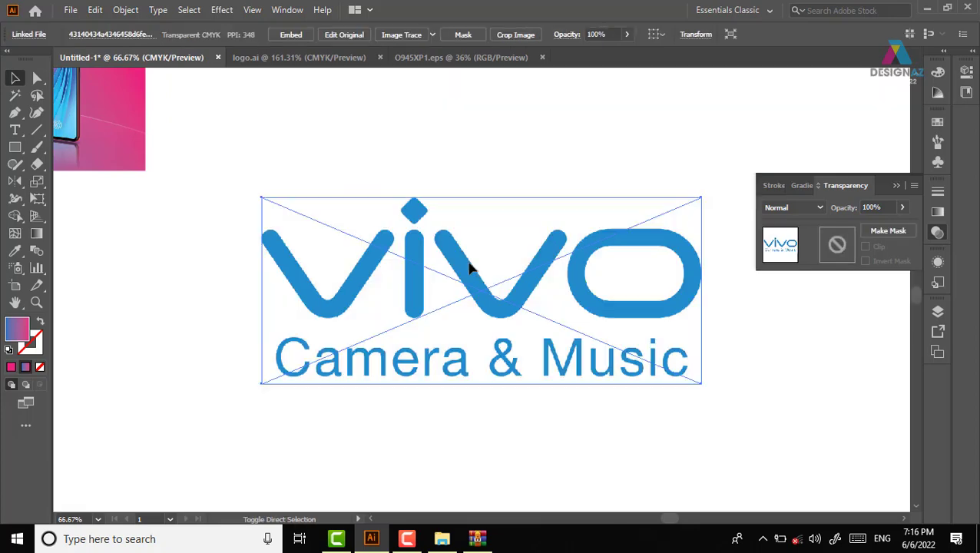
left_click(466, 160)
left_click(459, 269)
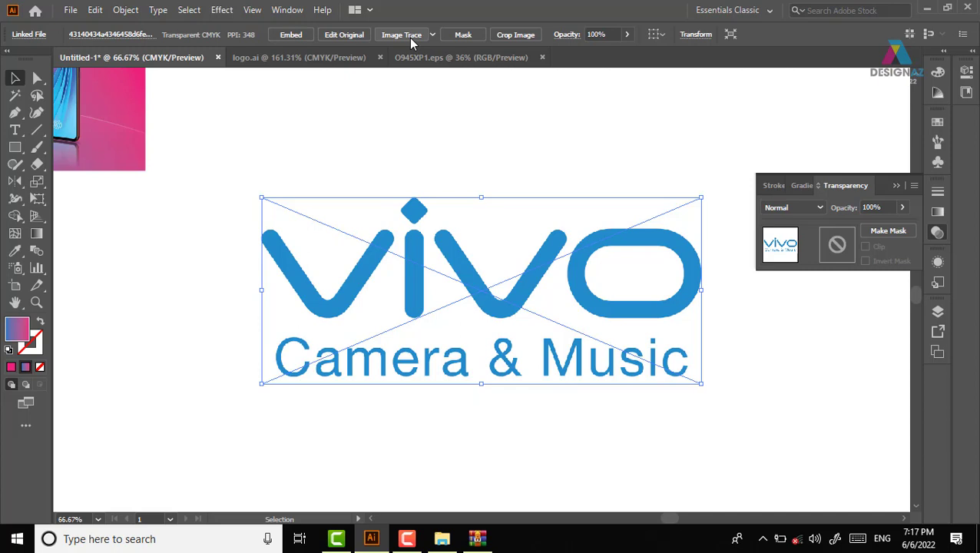
- Image Trace the logo past the warning, undo the blank result, then open the presets list
left_click(411, 35)
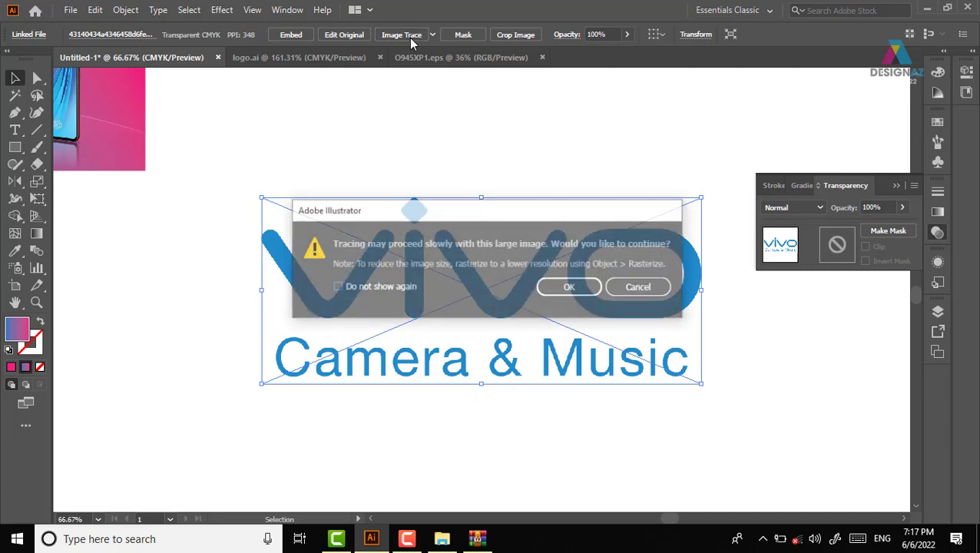
left_click(559, 288)
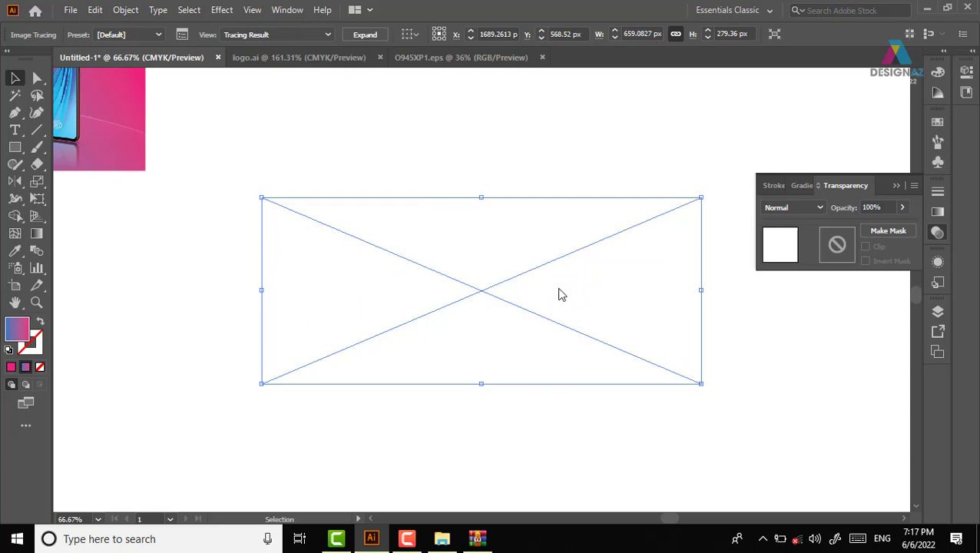
key("ctrl+z")
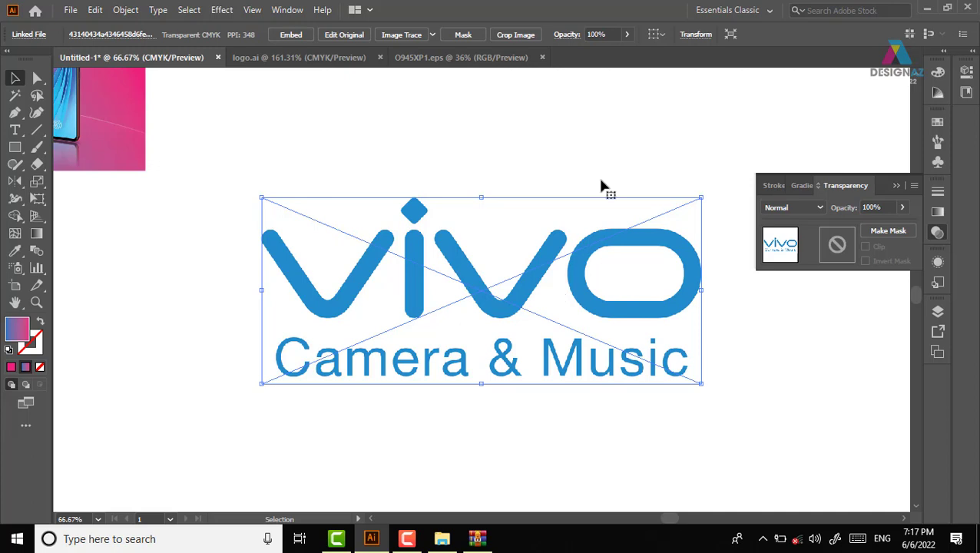
left_click(432, 34)
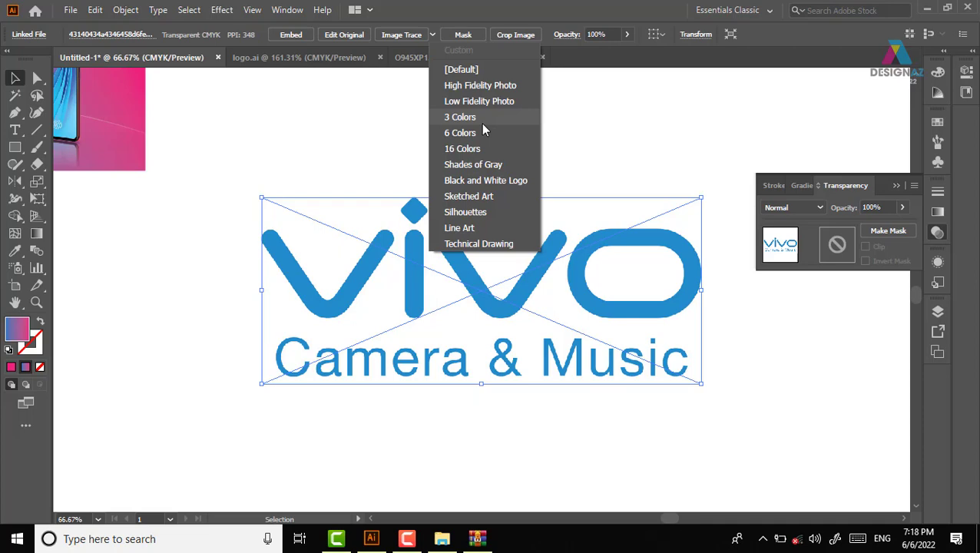
- Trace the vivo logo with the 3 Colors preset, expand it into vector shapes, and reselect the group
left_click(481, 121)
left_click(590, 296)
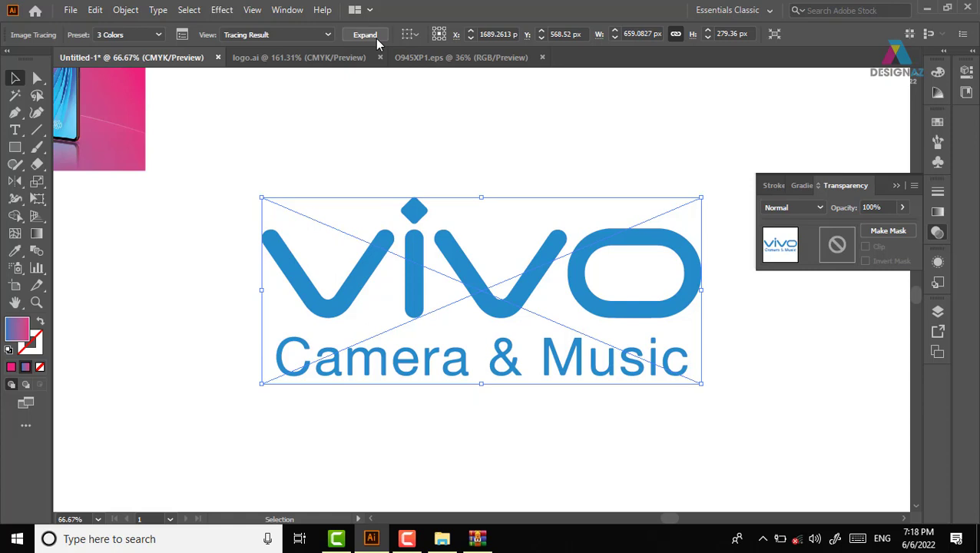
left_click(376, 42)
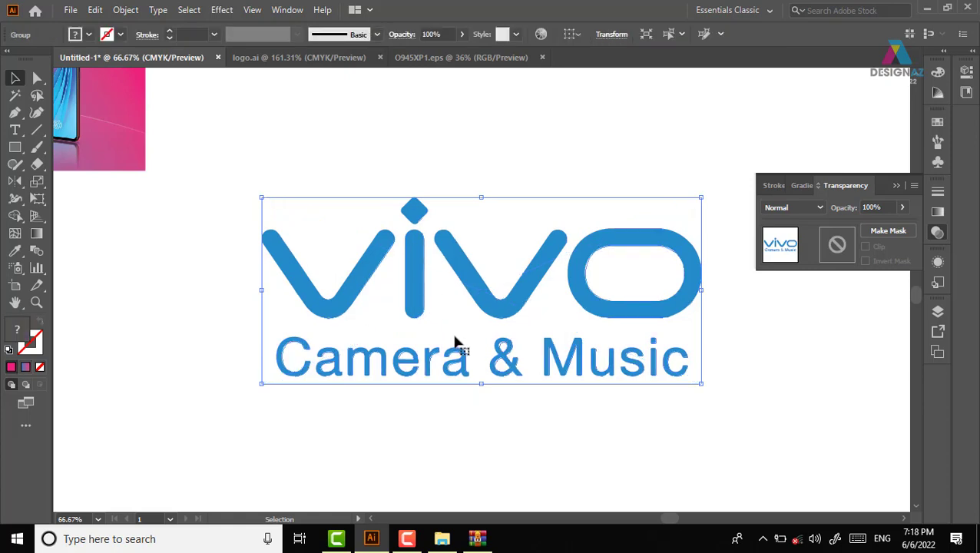
left_click(413, 158)
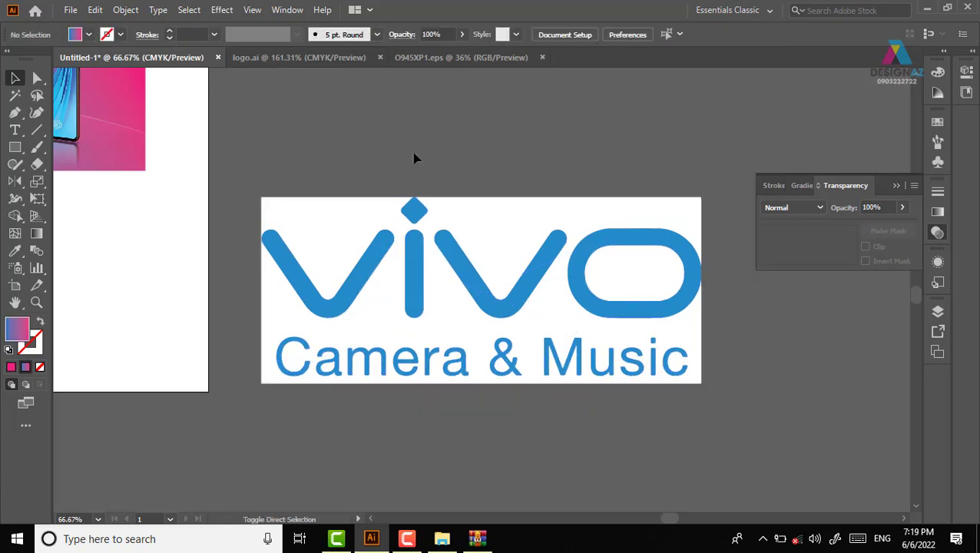
left_click(483, 235)
- Ungroup the traced logo and delete the white background shape
right_click(519, 244)
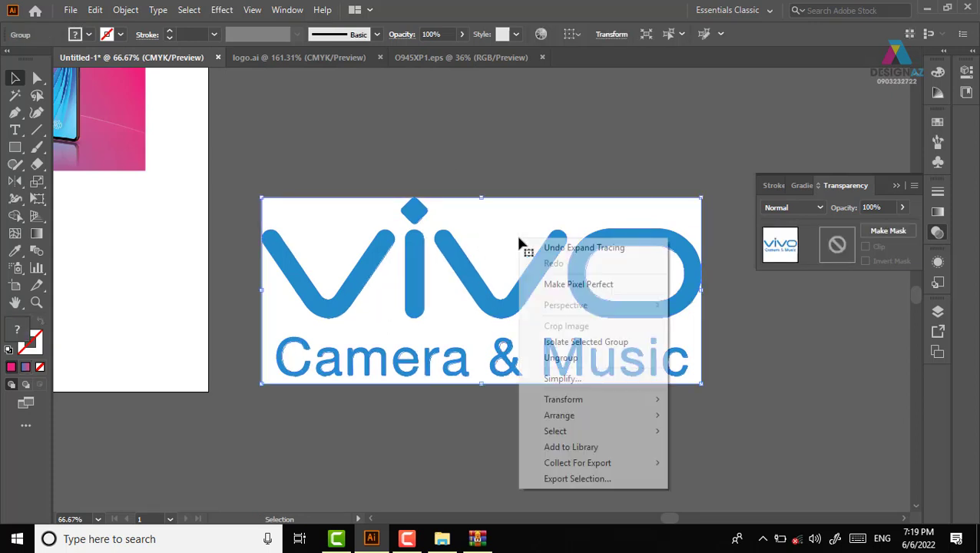
left_click(561, 358)
left_click(536, 169)
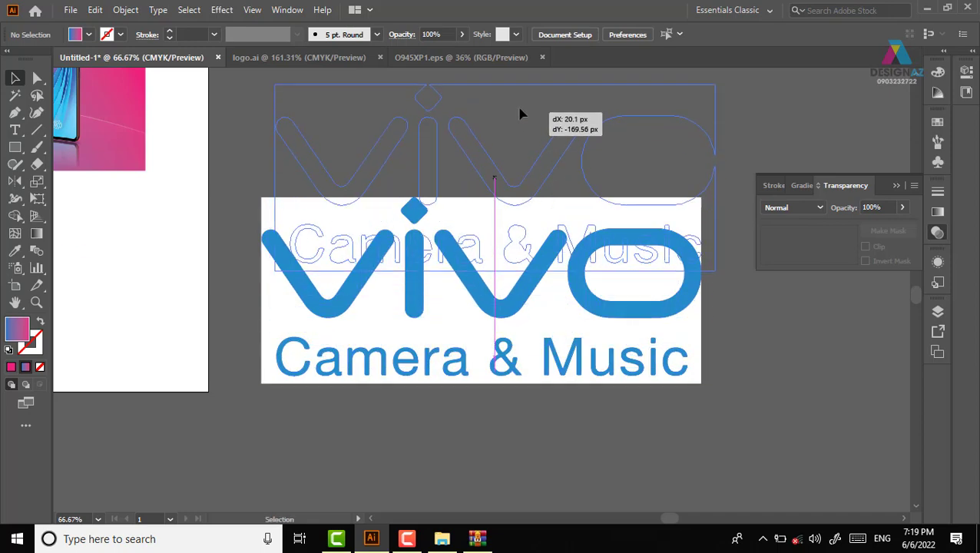
left_click_drag(506, 232, 520, 113)
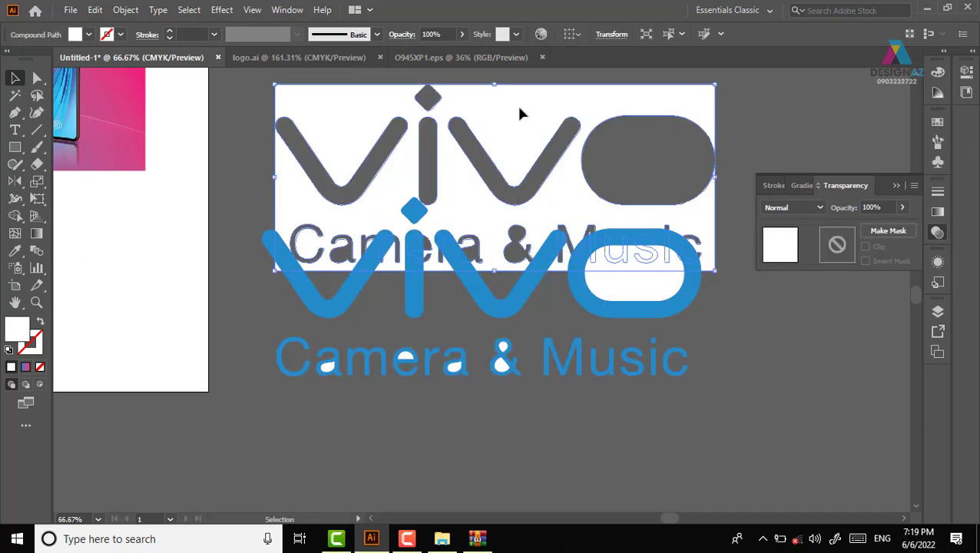
key("Delete")
- Delete the white filler inside the O and inspect the remaining logo paths
left_click(610, 275)
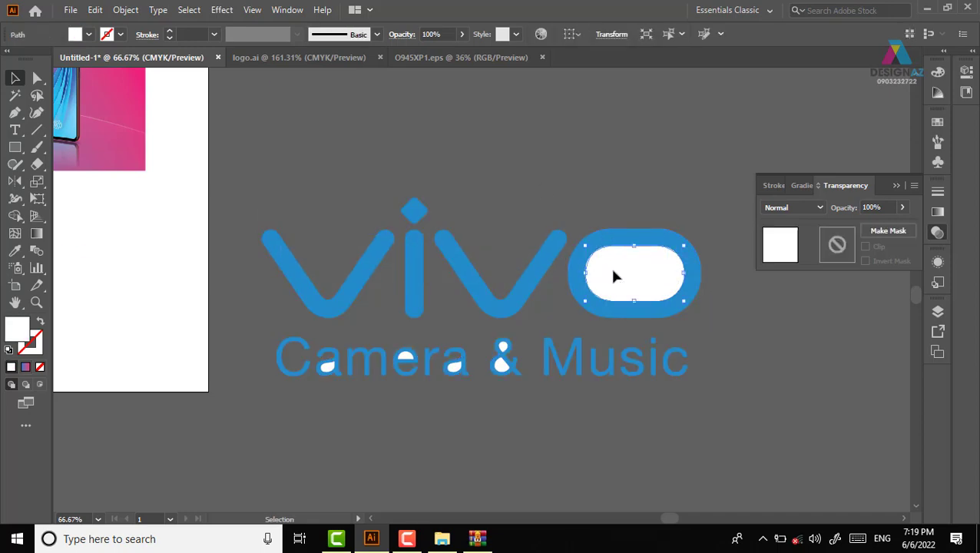
key("Delete")
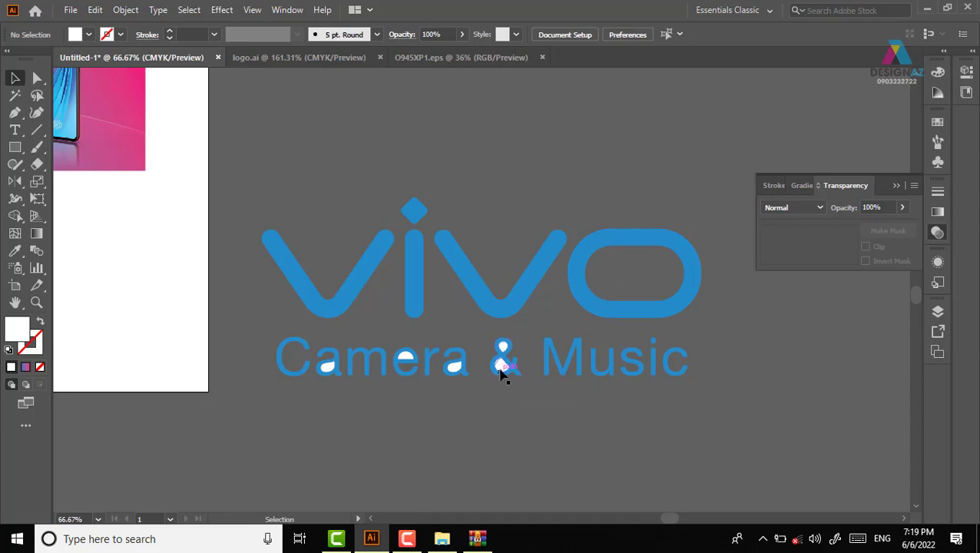
left_click(500, 369)
left_click(500, 374, "ctrl")
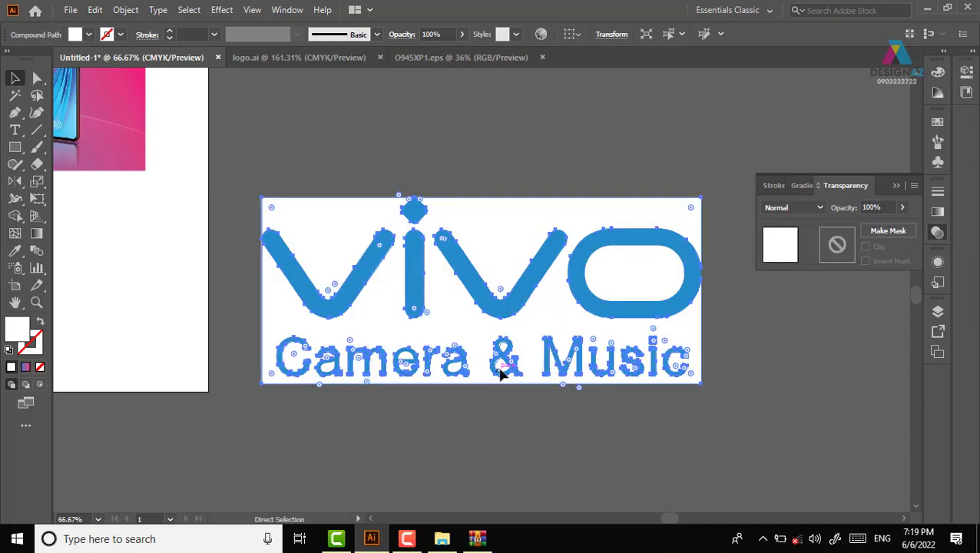
left_click(490, 162)
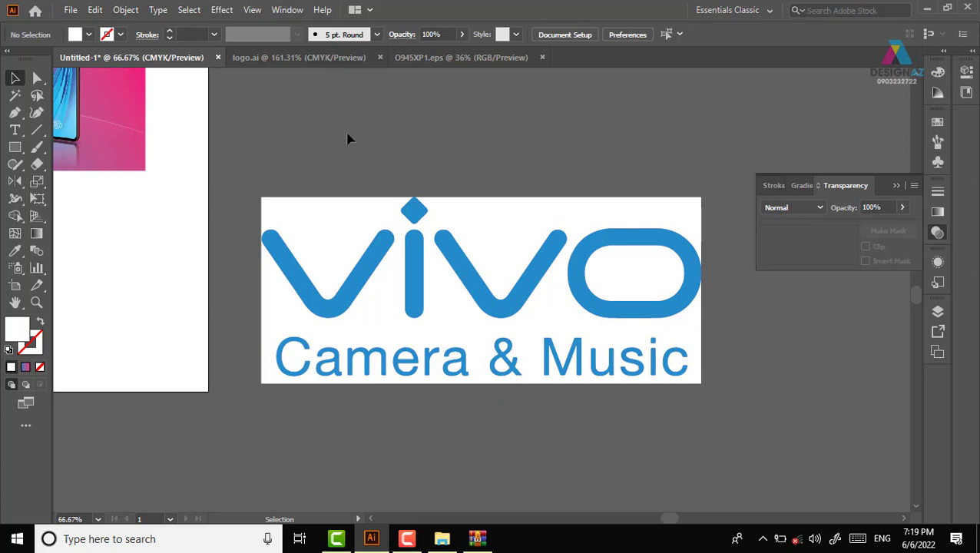
- Select all remaining white shapes with the Magic Wand and delete them
left_click(19, 98)
left_click(358, 232)
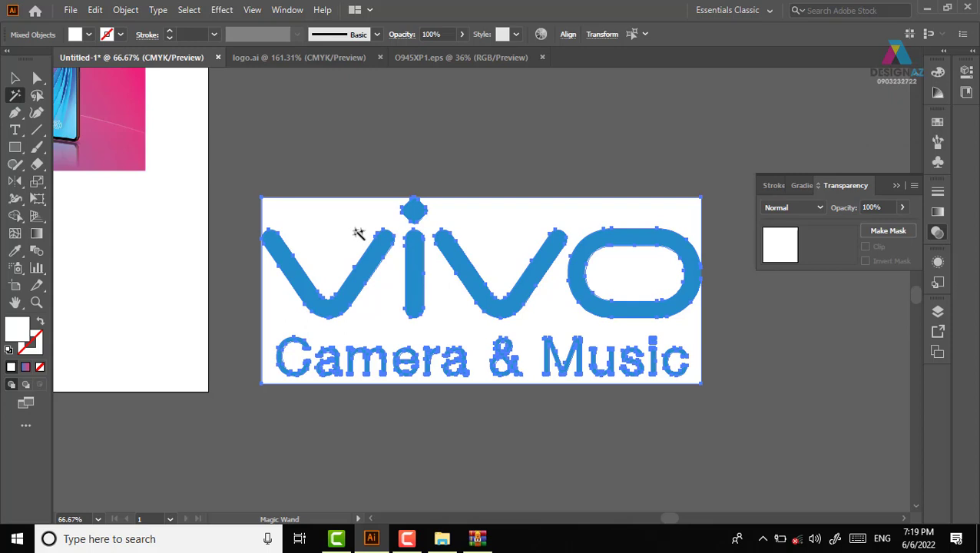
key("Delete")
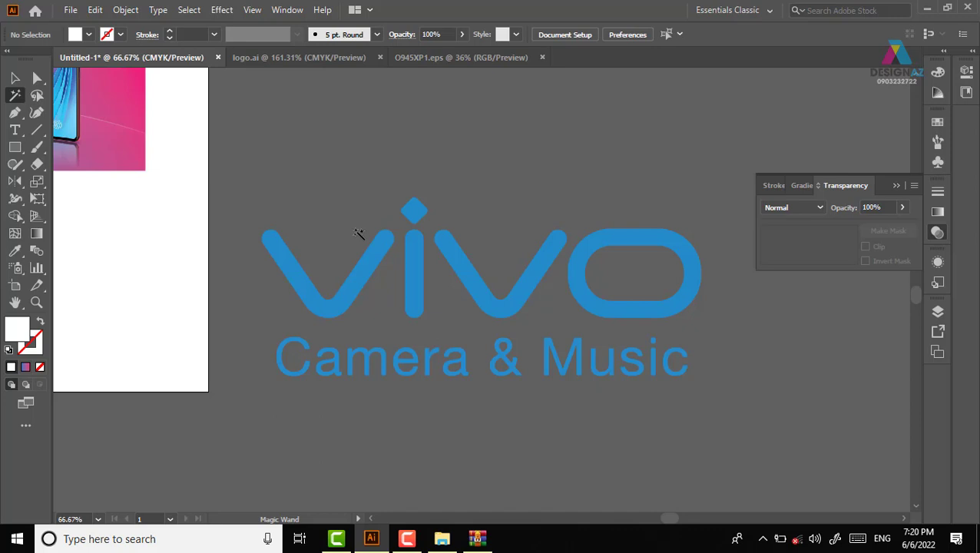
left_click(15, 78)
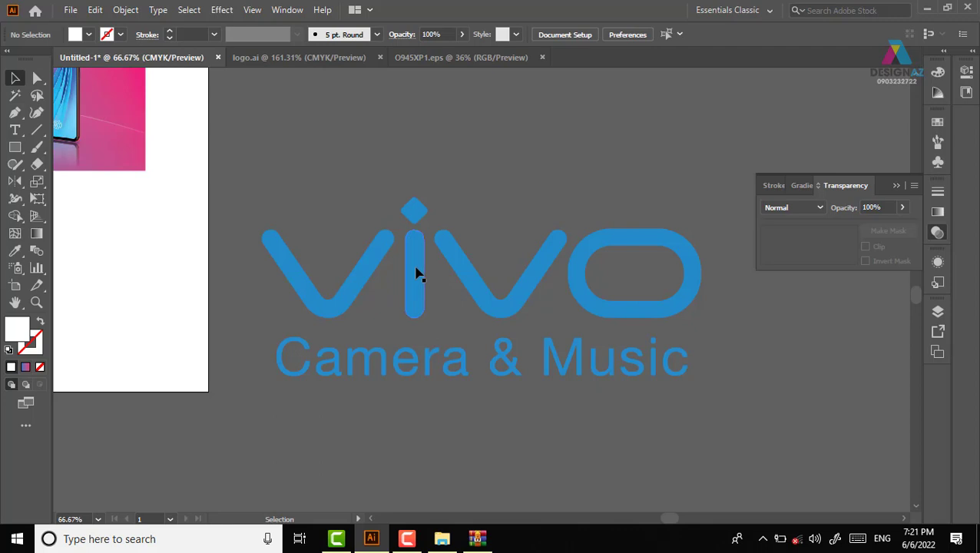
- Marquee-select the whole vivo logo and Camera & Music text and fill it with the white swatch
left_click(417, 304)
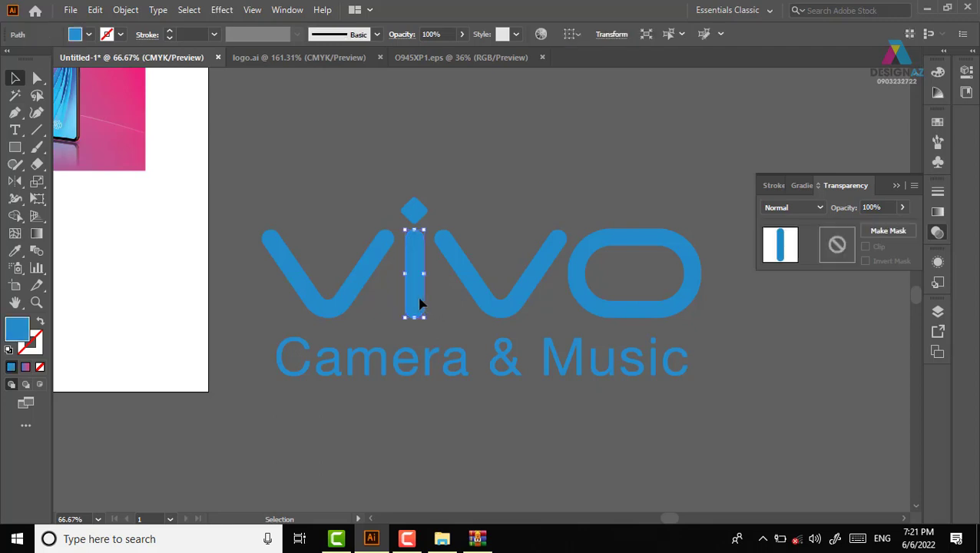
left_click(396, 185)
left_click_drag(350, 280, 361, 214)
key("ctrl+z")
left_click(433, 257)
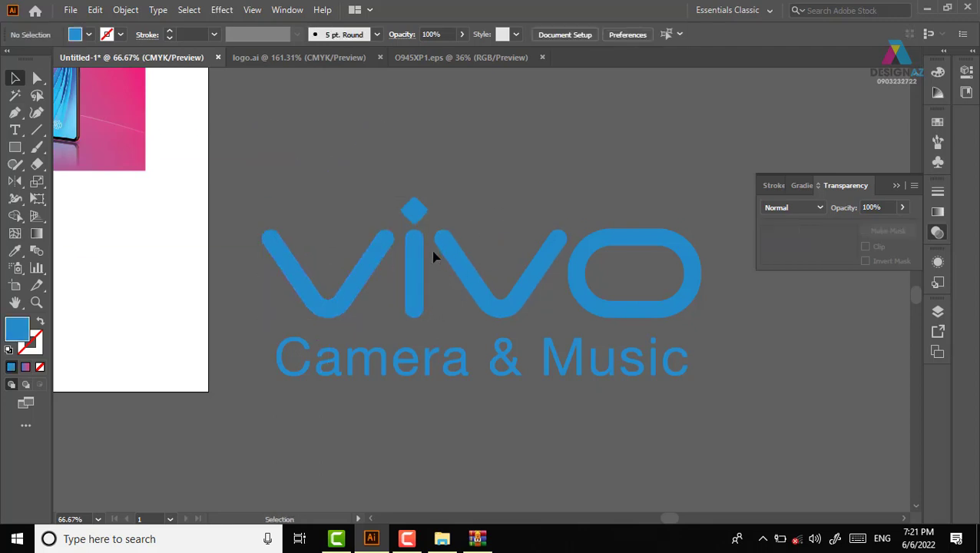
mouse_move(297, 159)
left_mouse_down()
mouse_move(483, 302)
mouse_move(730, 430)
left_mouse_up()
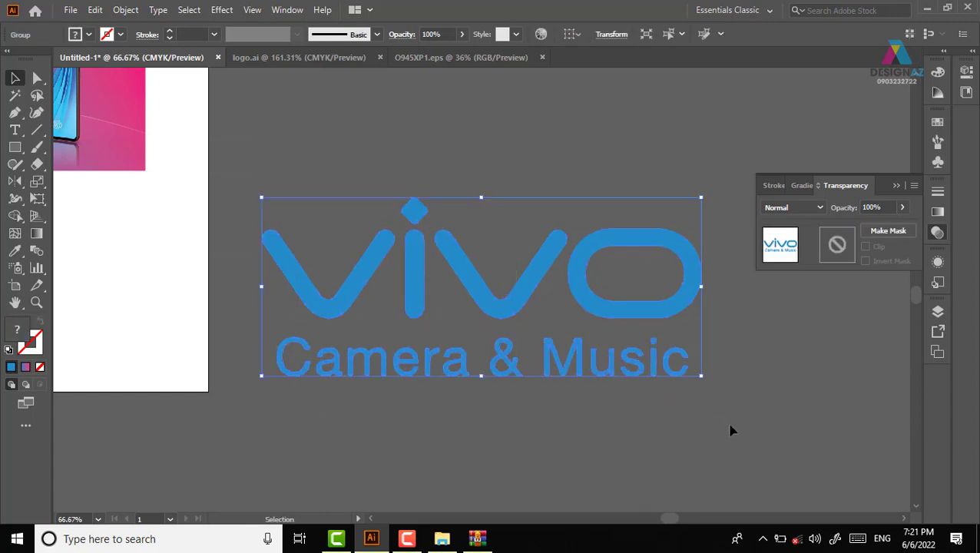
key("ctrl+minus")
key("ctrl+minus")
key("ctrl+minus")
key("ctrl+minus")
left_click(938, 121)
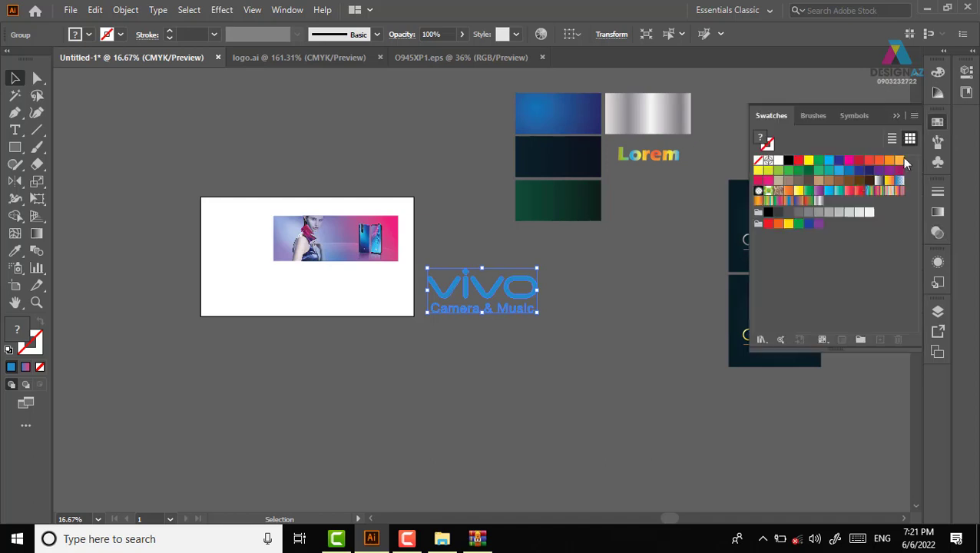
left_click(778, 160)
left_click(524, 321)
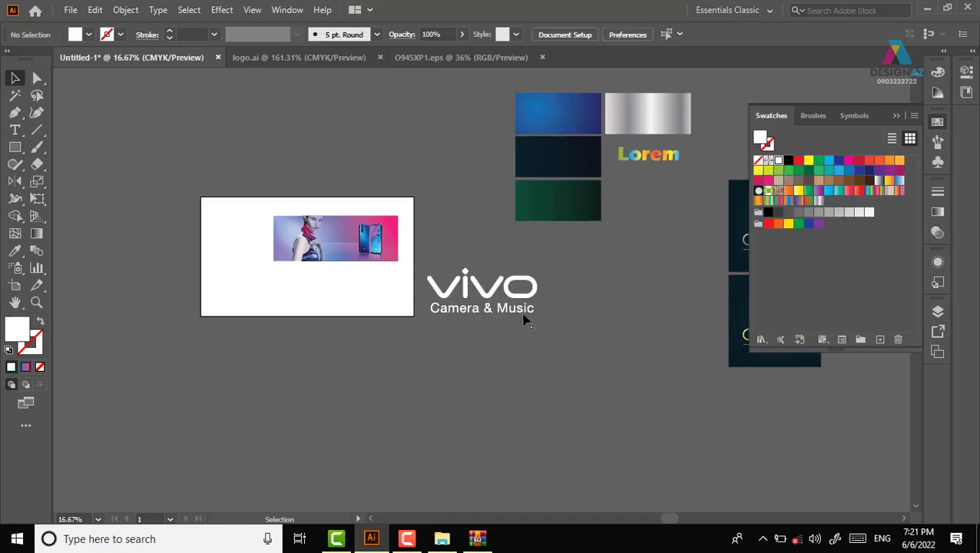
left_click(530, 311)
- Shrink the white vivo logo and zoom in on the banner artwork
mouse_move(540, 313)
left_mouse_down()
mouse_move(492, 288)
mouse_move(304, 232)
left_mouse_up()
key("z")
left_click_drag(233, 201, 374, 267)
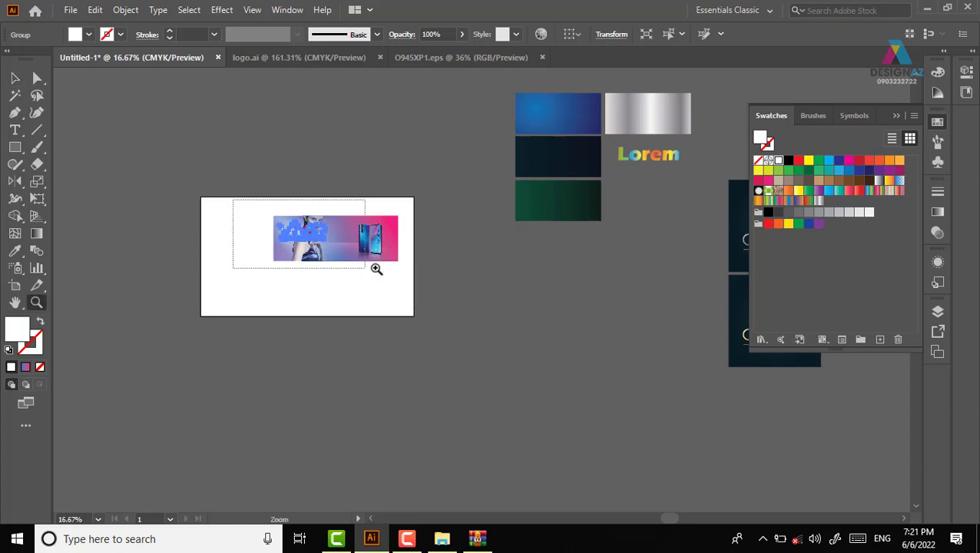
key("v")
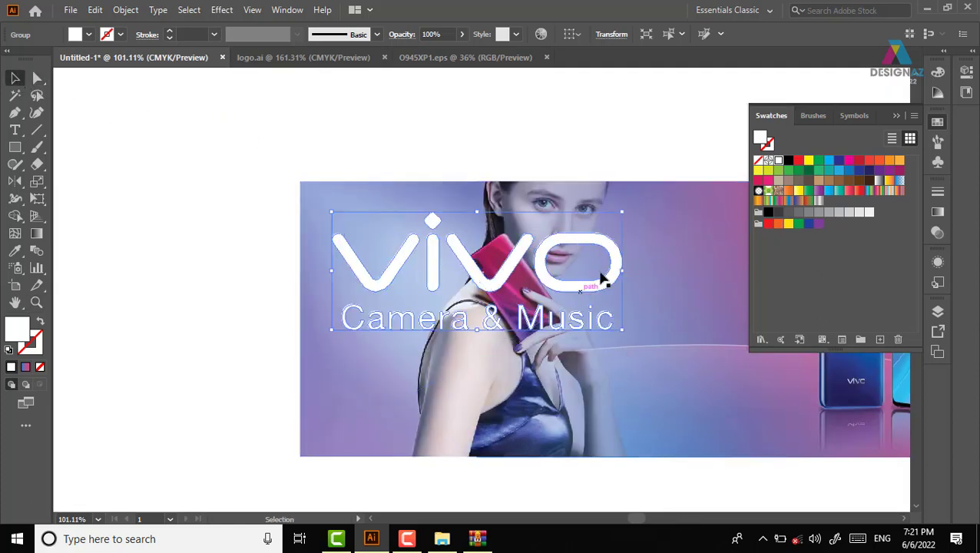
- Scale the logo down further and place it top-left beside the model's head
left_click_drag(619, 211, 556, 239)
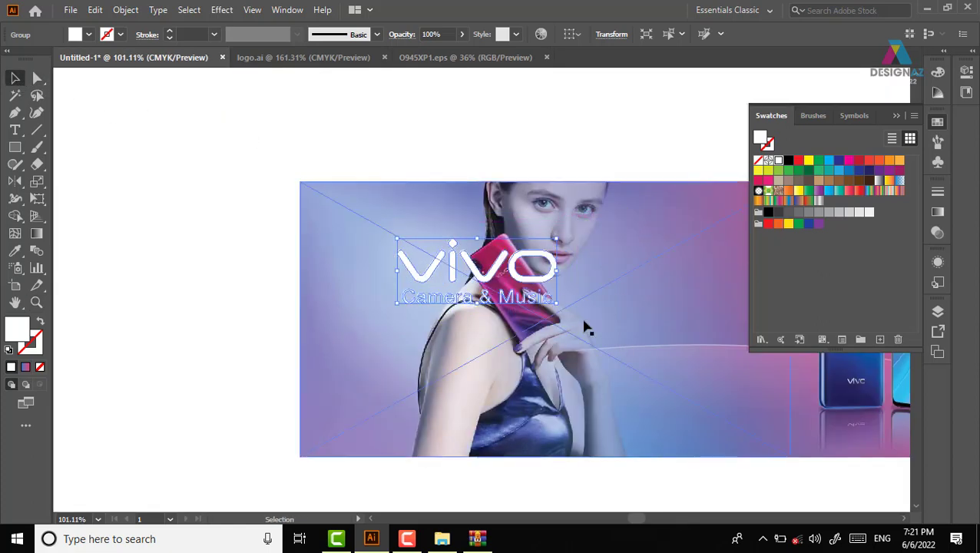
scroll(584, 328, "right", 5)
left_click_drag(186, 291, 380, 254)
left_click(430, 163)
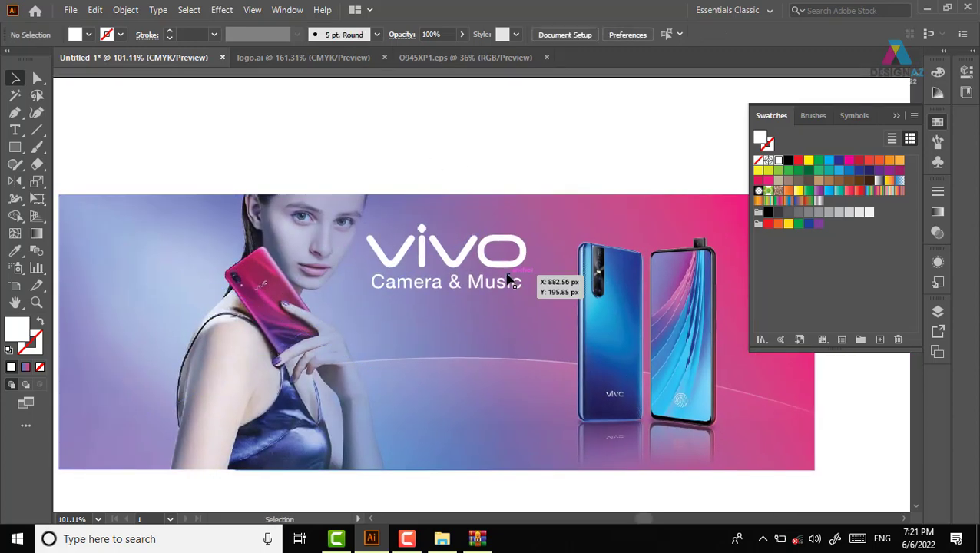
left_click_drag(507, 278, 201, 256)
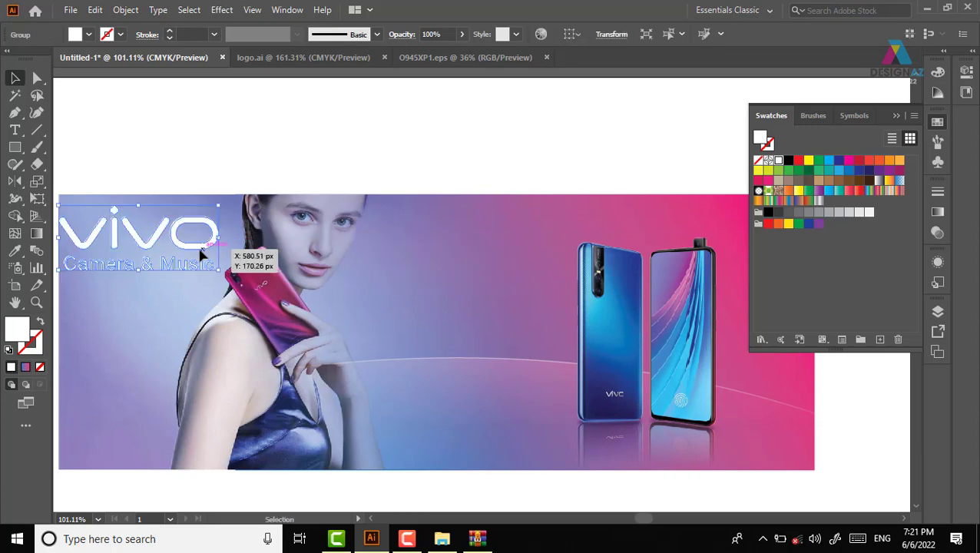
left_click_drag(219, 206, 179, 222)
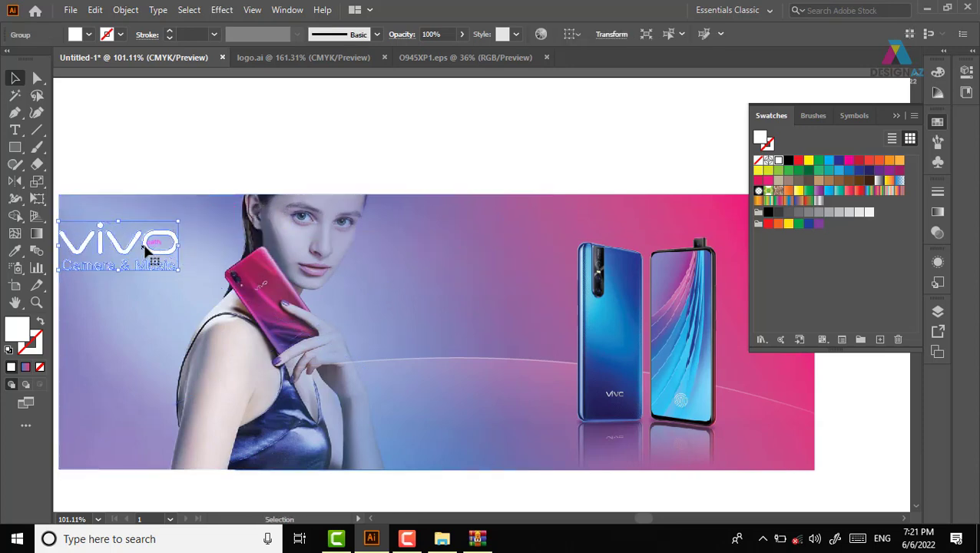
left_click_drag(144, 250, 175, 246)
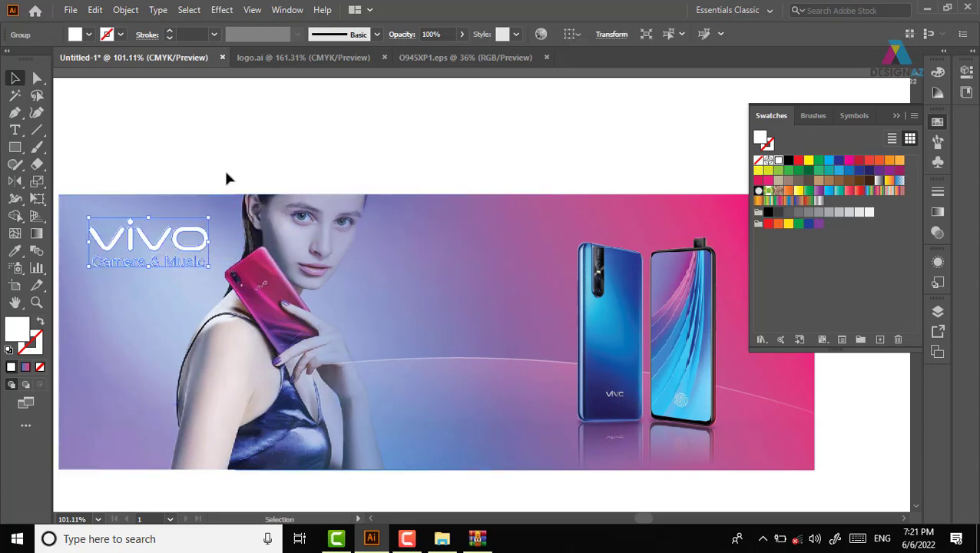
left_click(226, 178)
left_click_drag(266, 193, 263, 186)
- Add an Effect > Stylize > Drop Shadow with X and Y offsets of 0
left_click(221, 9)
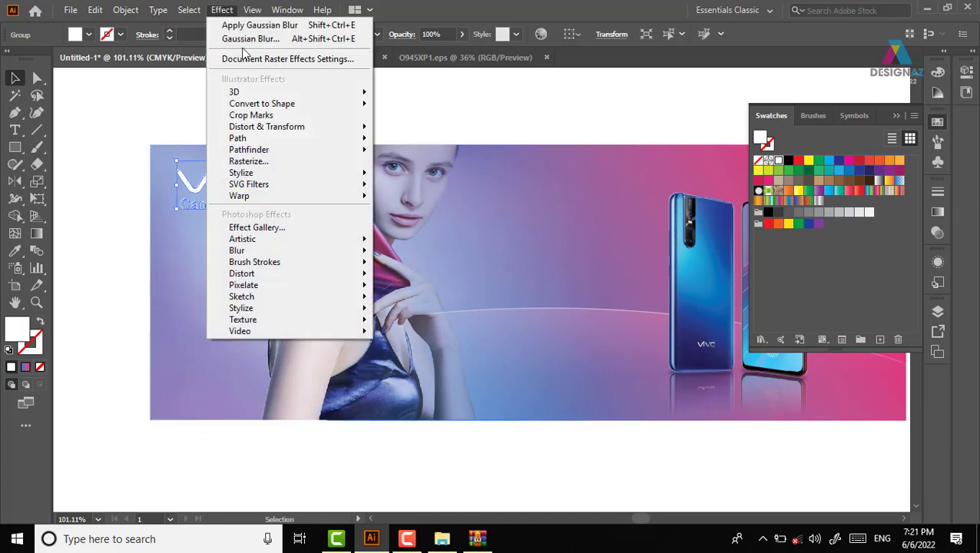
mouse_move(241, 173)
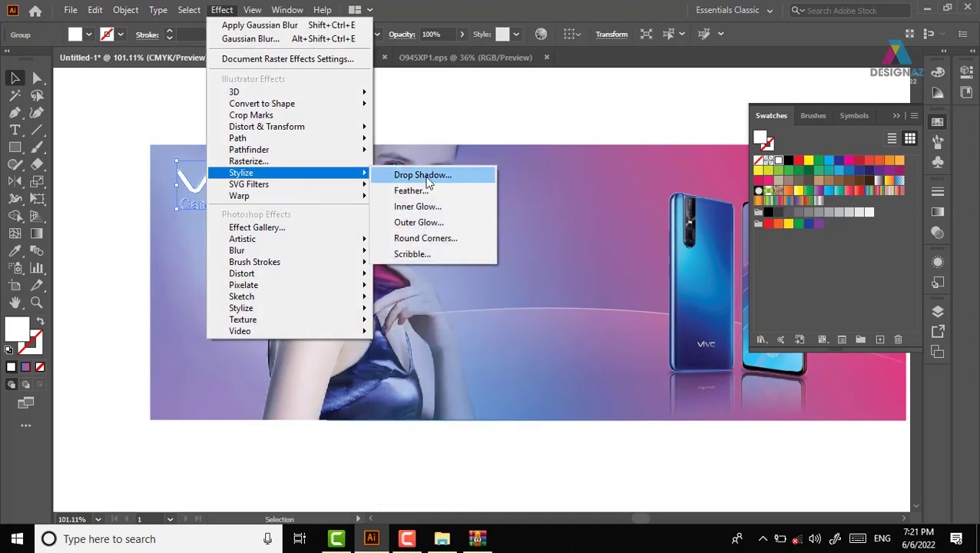
left_click(428, 176)
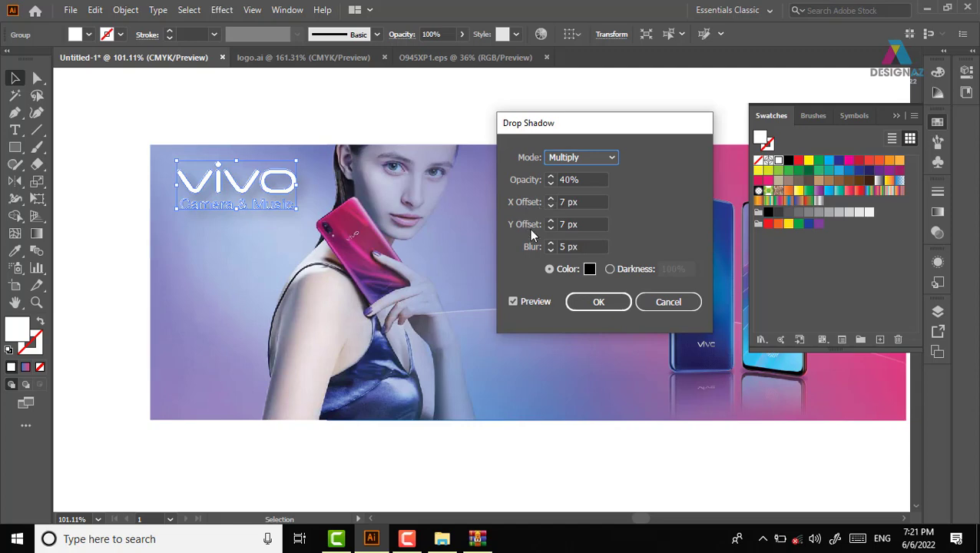
left_click_drag(591, 200, 508, 201)
type("0")
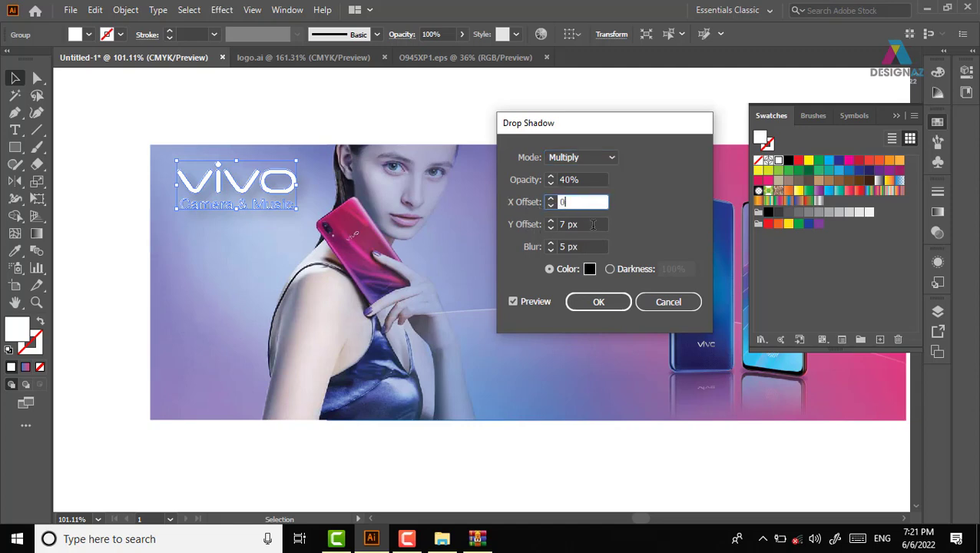
left_click_drag(592, 225, 532, 228)
type("0")
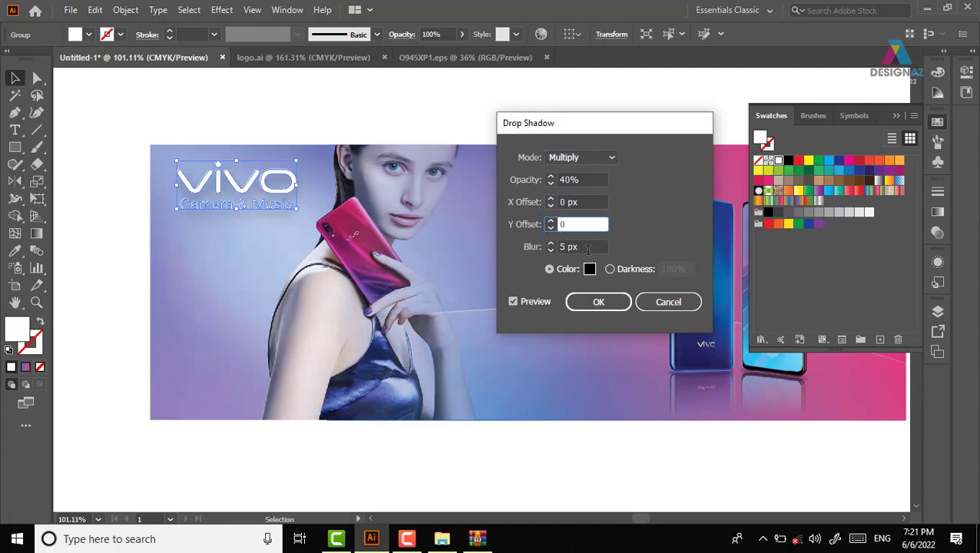
left_click(589, 247)
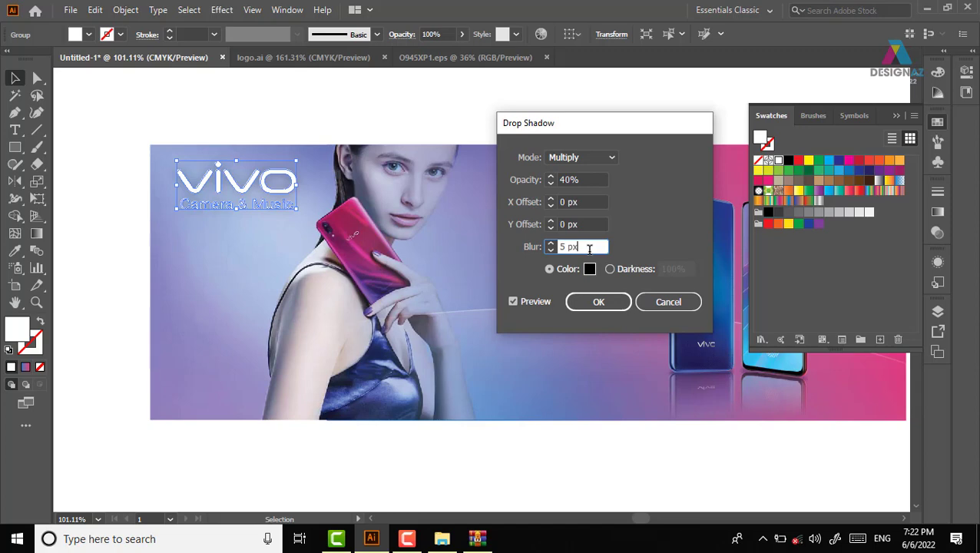
- Set the shadow colour to dark blue with 30% opacity
left_click(590, 269)
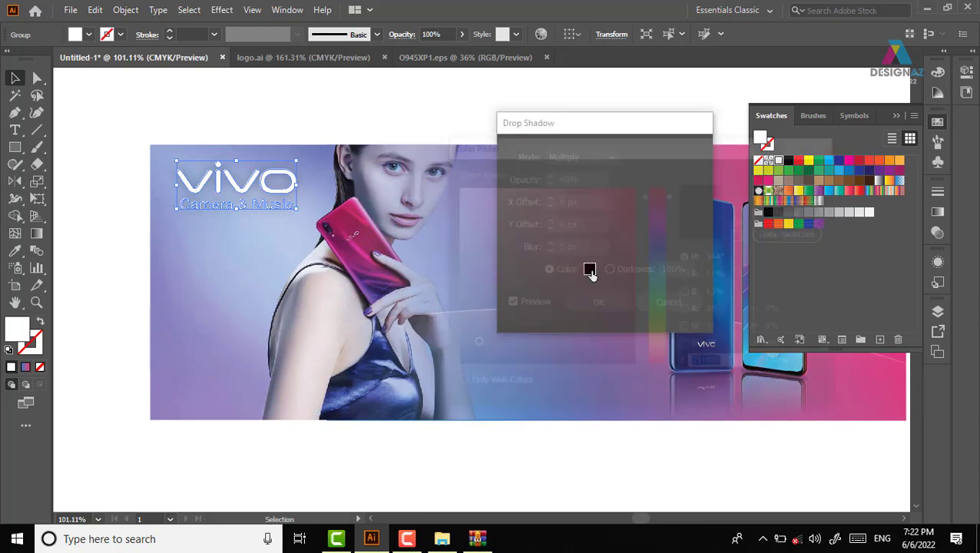
left_click_drag(659, 302, 660, 265)
left_click_drag(624, 295, 651, 313)
left_click(794, 191)
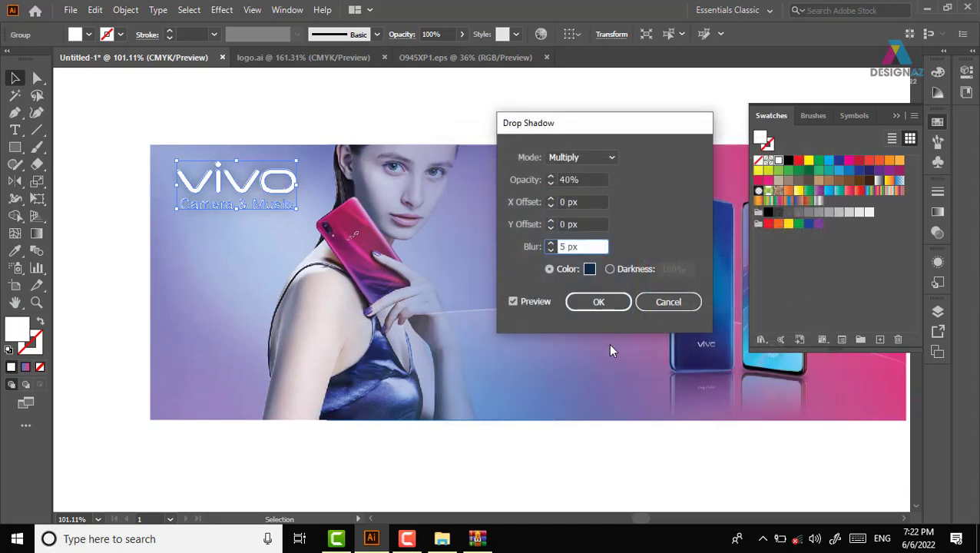
key("Tab")
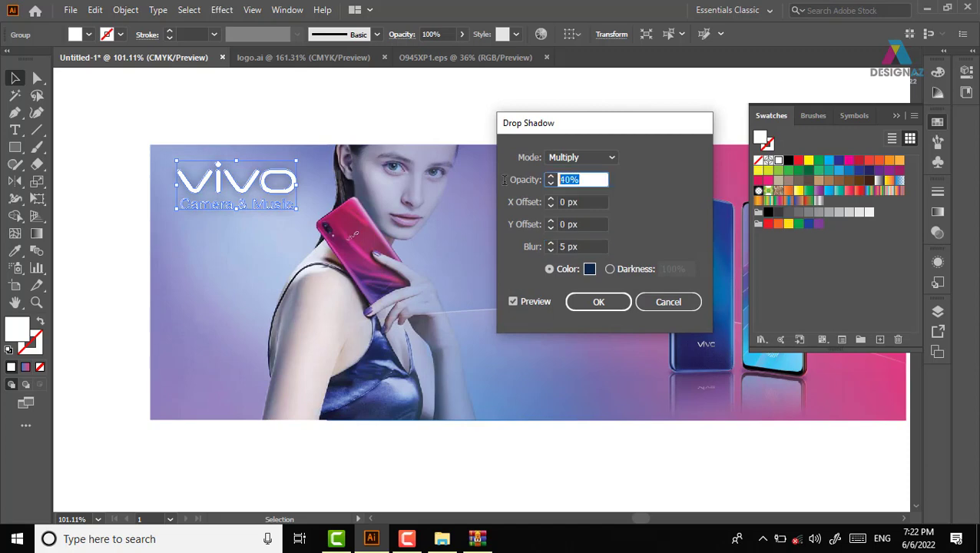
type("3")
type("0")
key("Tab")
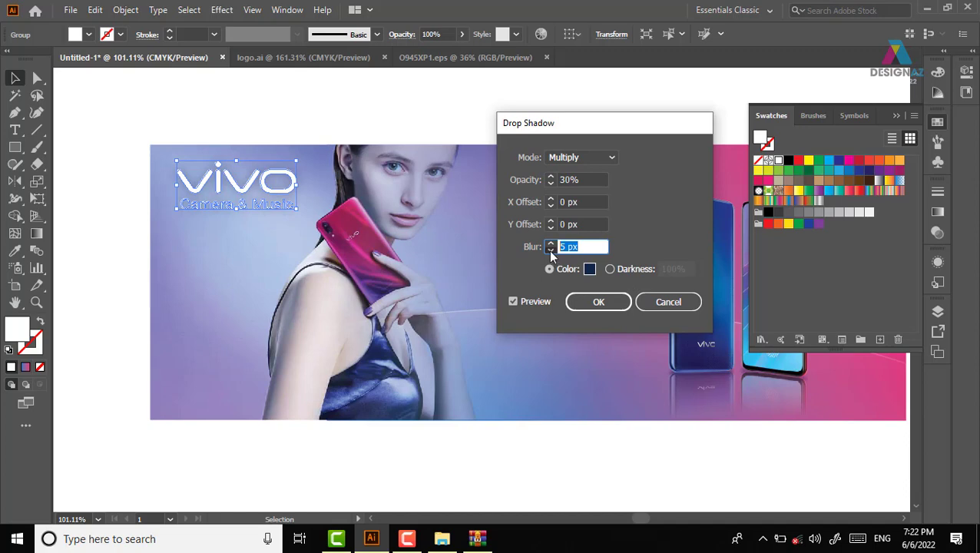
- Reduce the shadow blur to 2 px, adjust its opacity, and apply the drop shadow
left_click(550, 251)
left_click(550, 250)
left_click(550, 250)
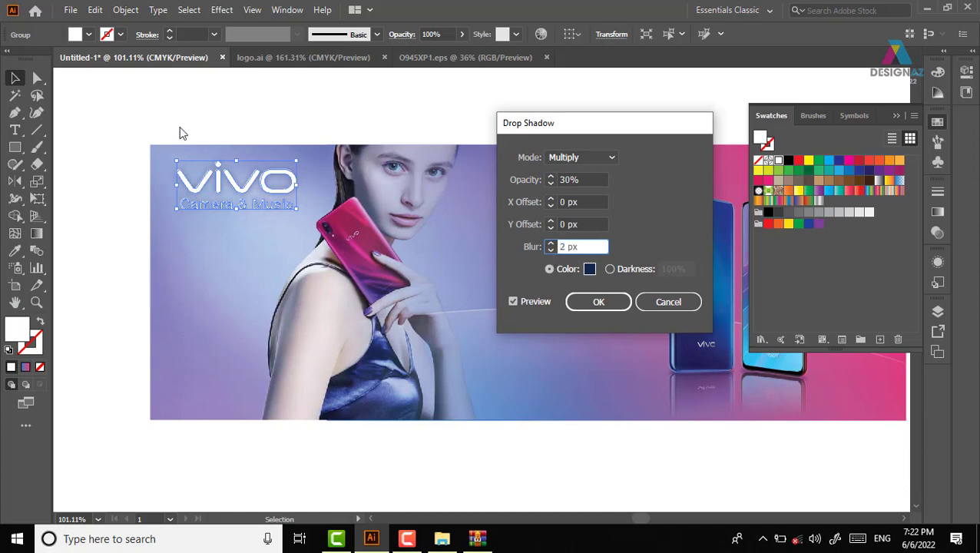
left_click(504, 179)
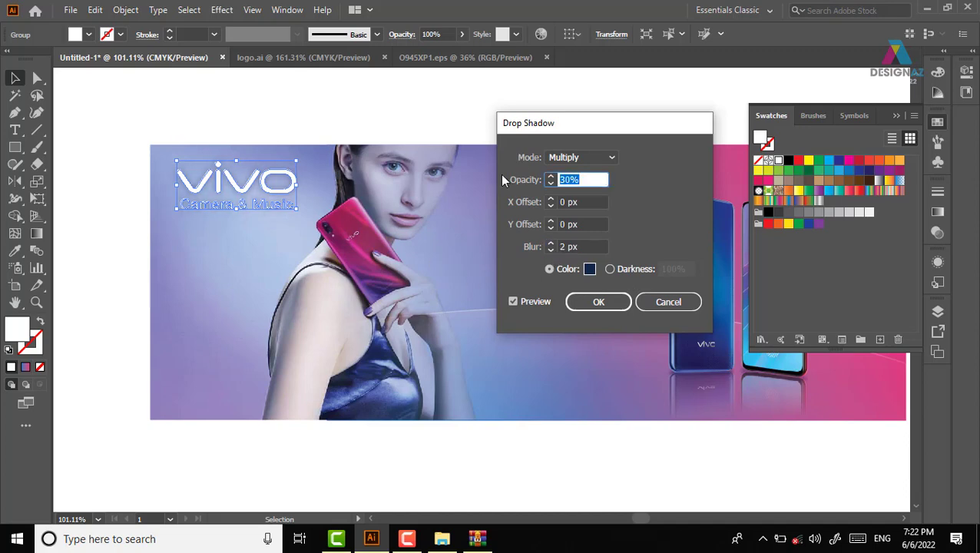
type("75")
left_click(598, 201)
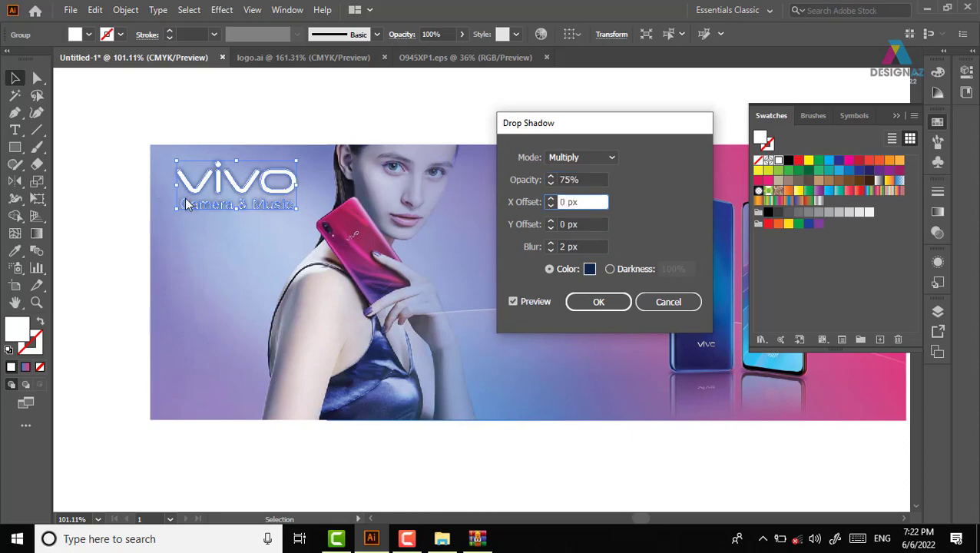
left_click(588, 179)
type("30")
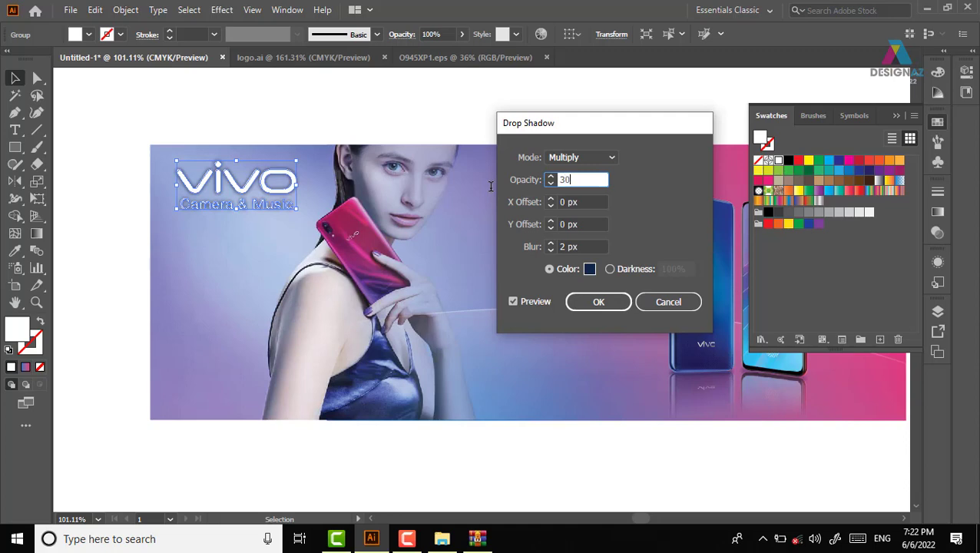
key("Return")
left_click(399, 113)
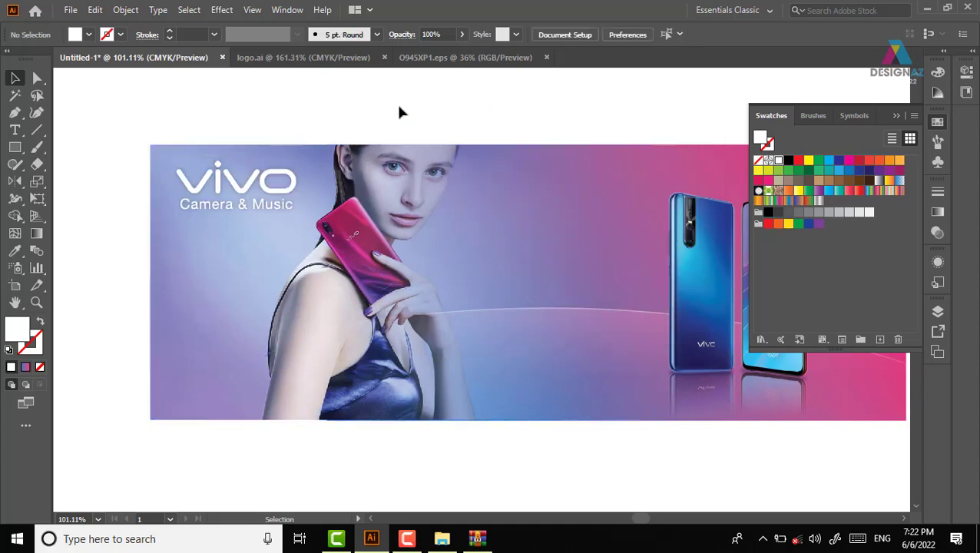
- Select both phones and their reflections and shift them to the right
mouse_move(562, 304)
left_mouse_down()
mouse_move(406, 307)
mouse_move(466, 298)
left_mouse_up()
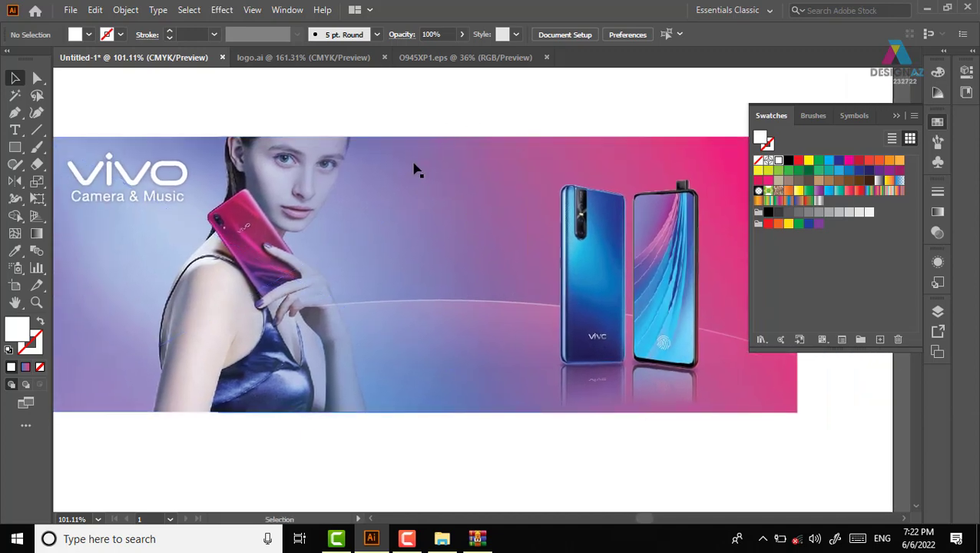
left_click_drag(669, 299, 521, 298)
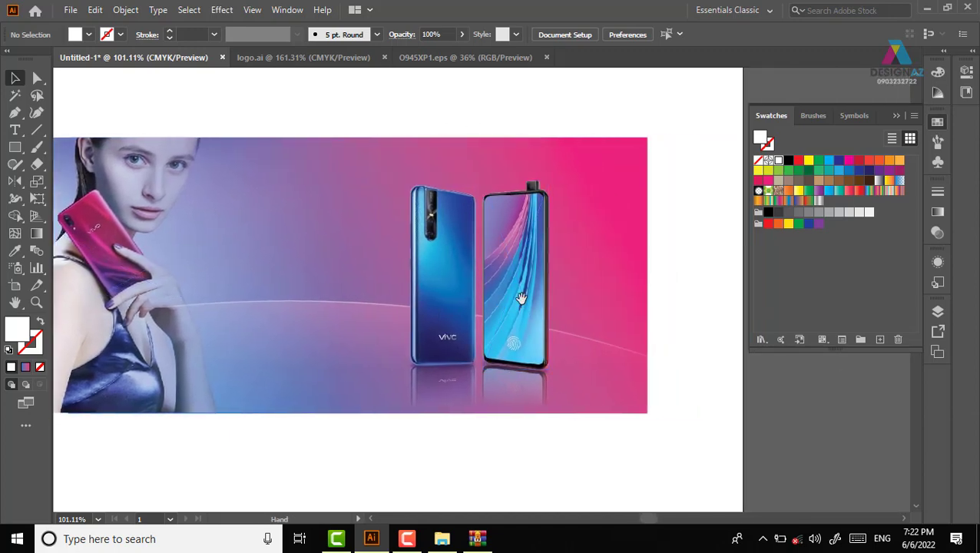
left_click(515, 296)
left_click(449, 295, "shift")
left_click(448, 398, "shift")
left_click(507, 395, "shift")
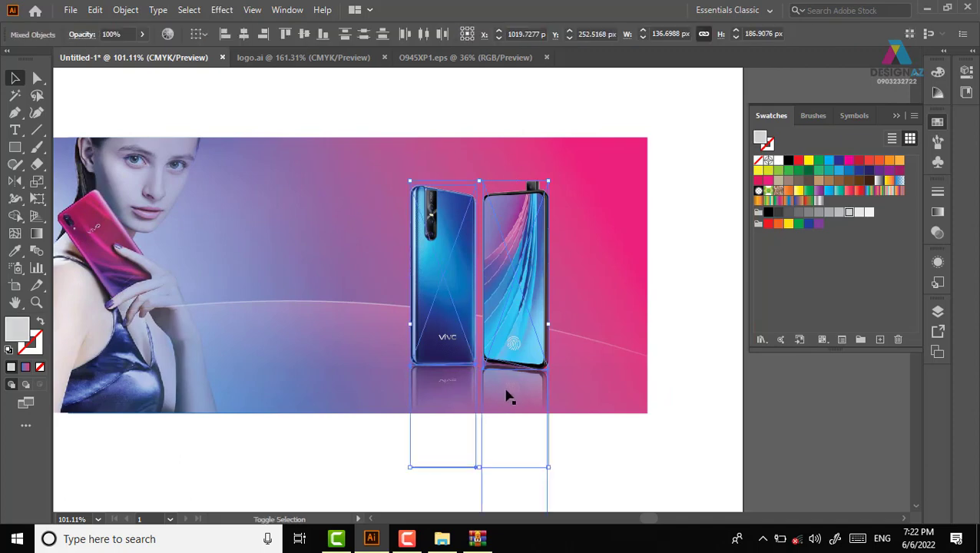
left_click_drag(520, 292, 566, 290)
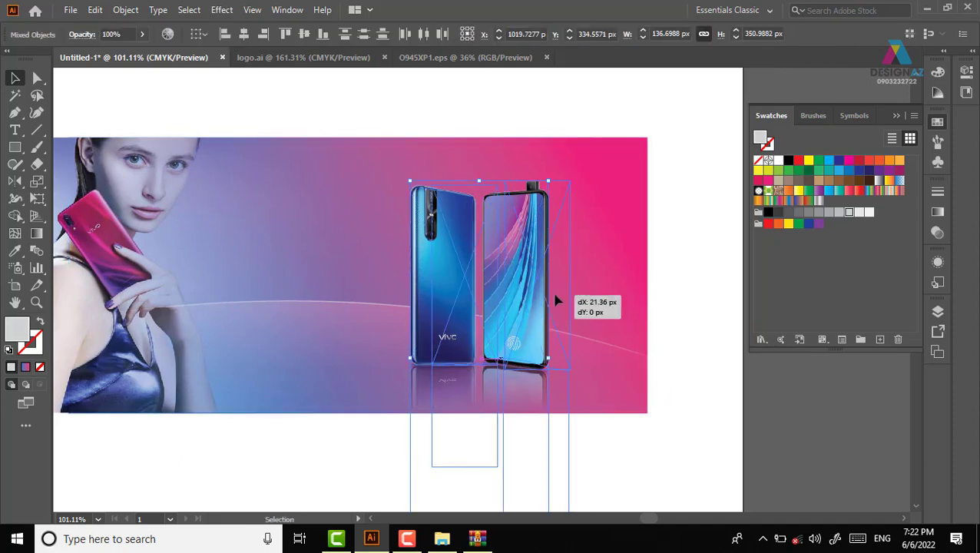
- Inspect the dark shadows beneath the phones with Direct Selection
left_click(686, 355)
left_click(439, 365)
key("a")
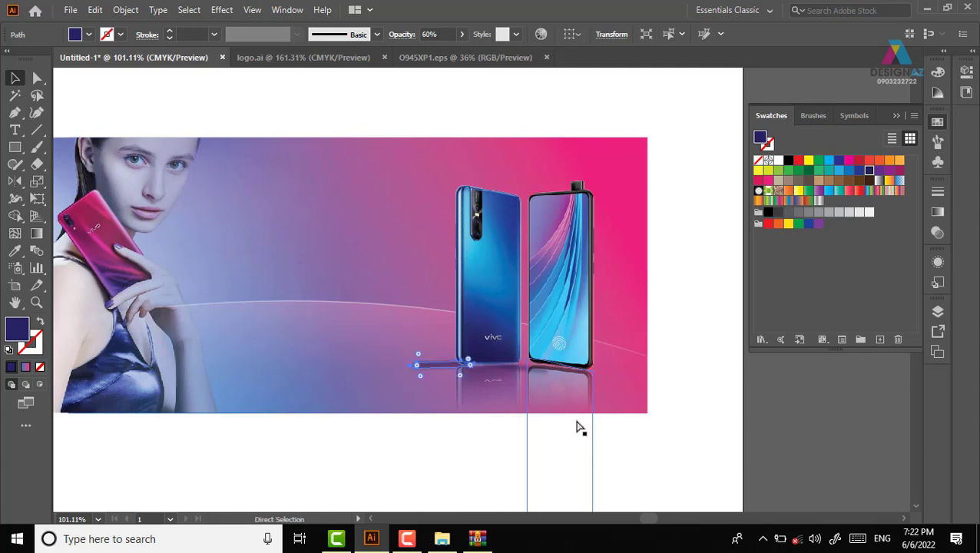
left_click(702, 432)
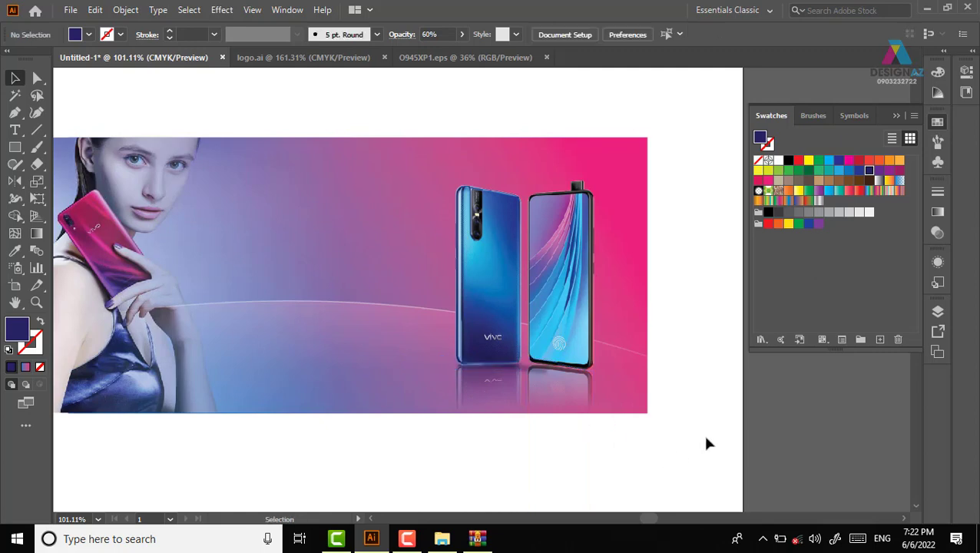
left_click(527, 372)
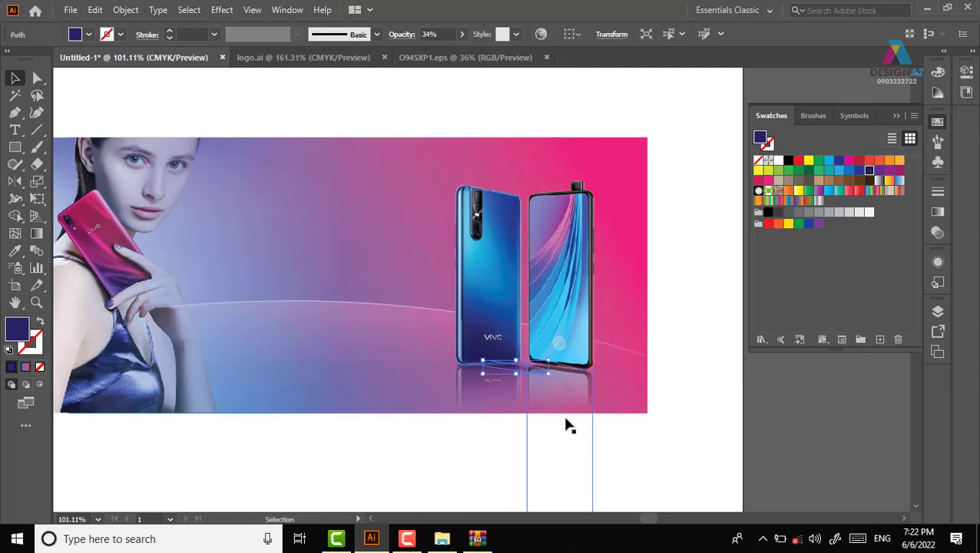
left_click(666, 419)
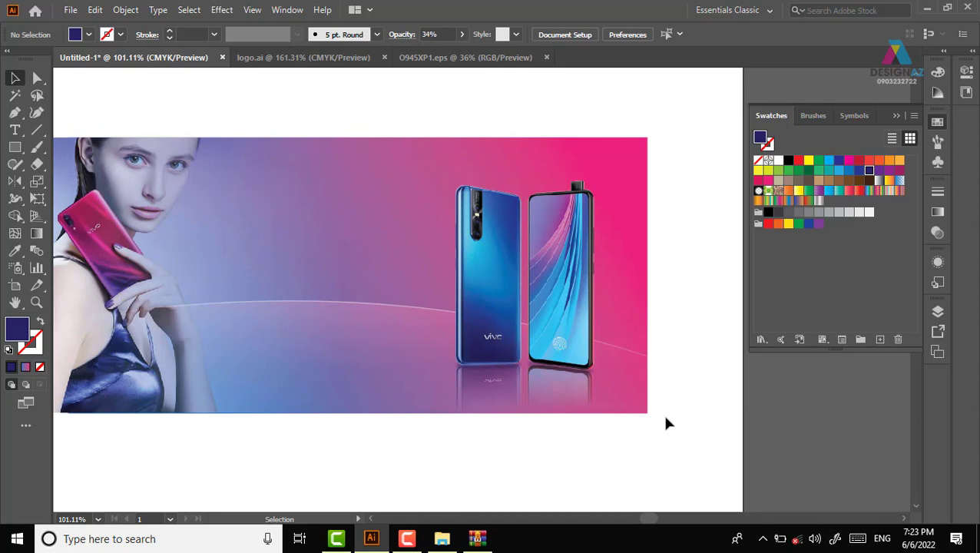
- Add 'Lorem ipsum' text, enlarge it beside the model's face, and make it white
left_click(15, 130)
left_click(254, 232)
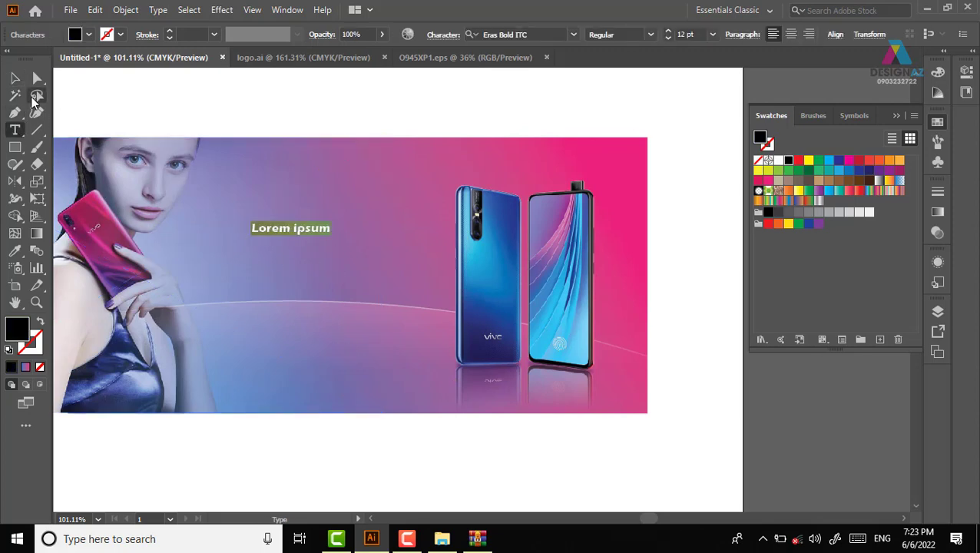
left_click(15, 79)
left_click_drag(332, 239, 474, 258)
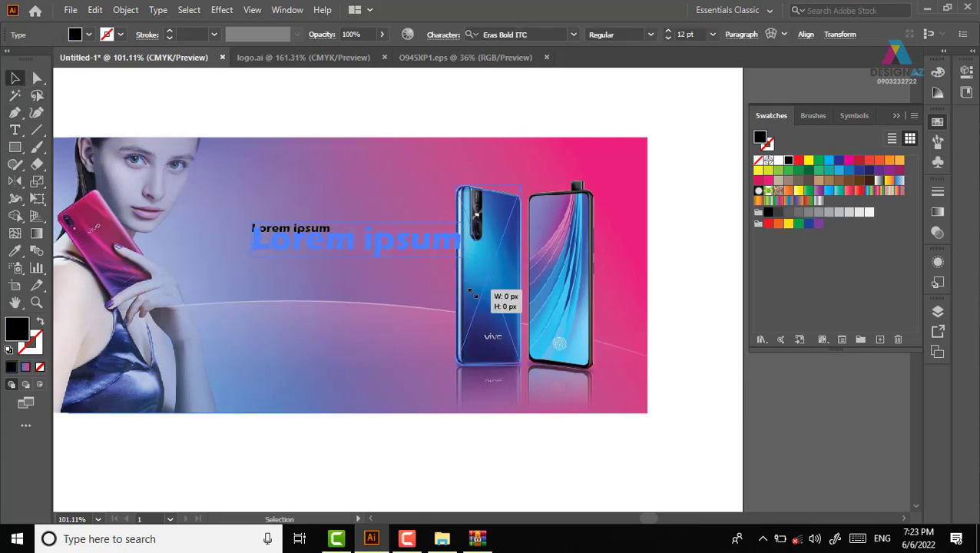
mouse_move(368, 251)
left_mouse_down()
mouse_move(325, 260)
mouse_move(329, 279)
left_mouse_up()
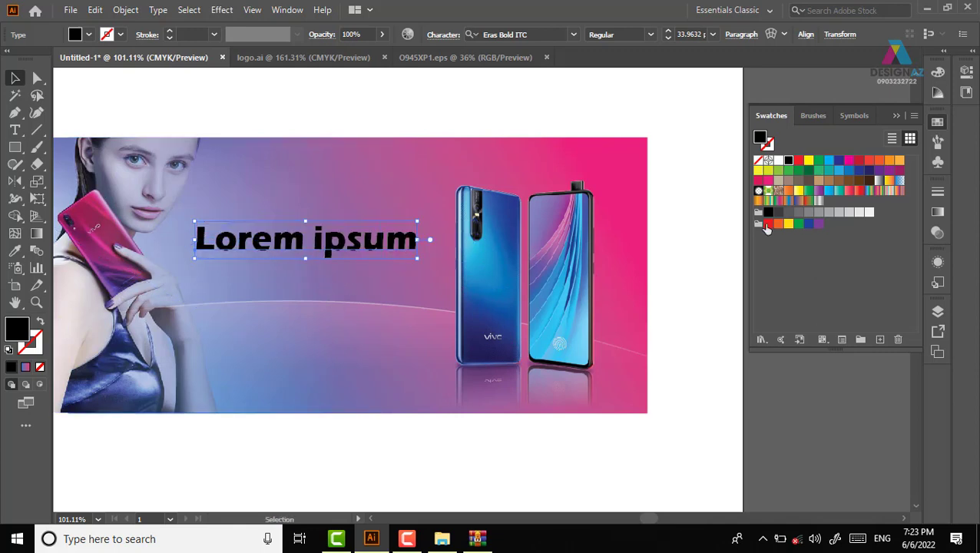
left_click(778, 160)
left_click(428, 102)
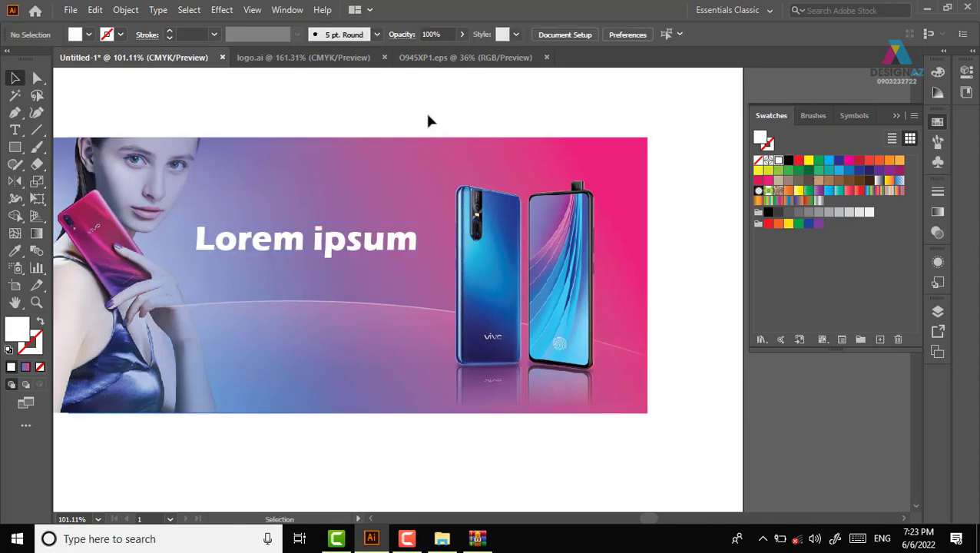
- Set the headline font to Agraham Personal use and refine its size and position
left_click(369, 242)
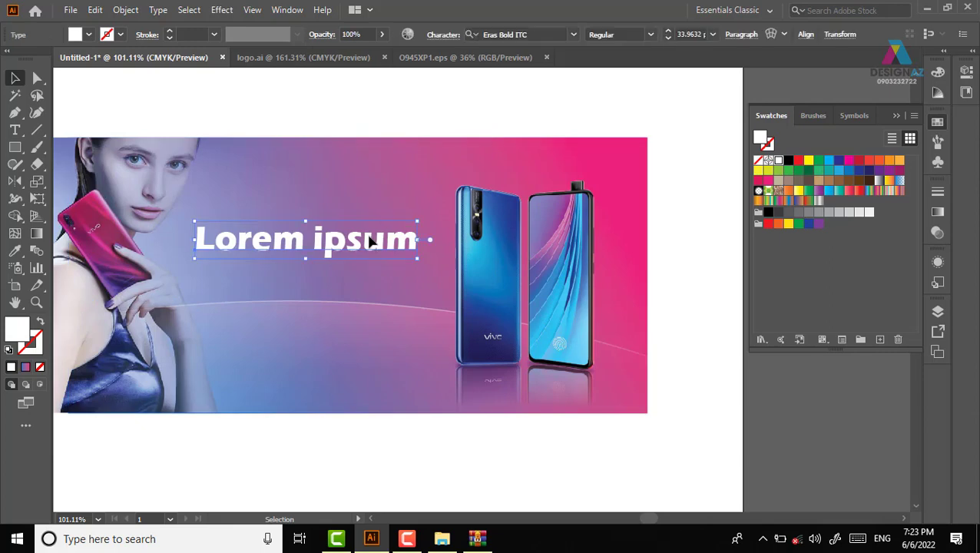
left_click(573, 35)
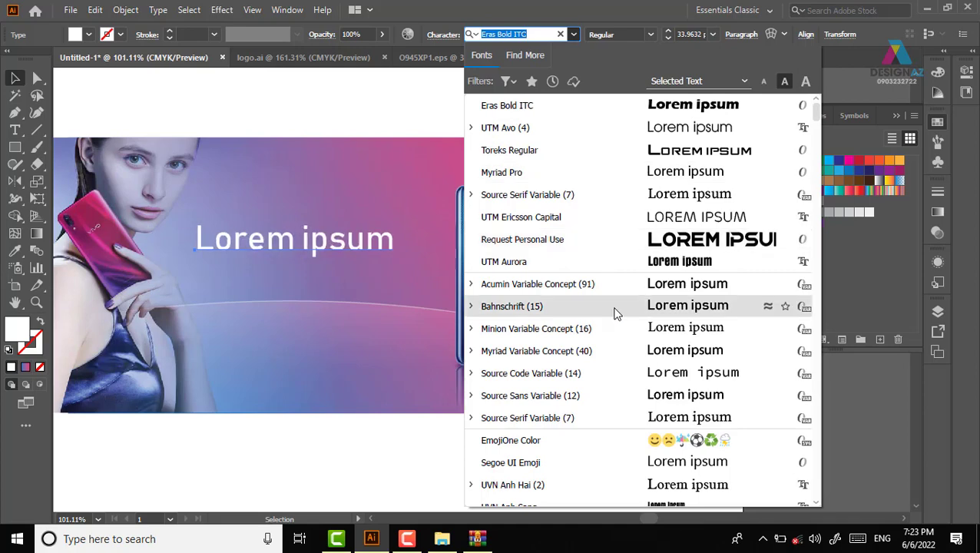
scroll(614, 313, "down", 6)
scroll(615, 314, "down", 4)
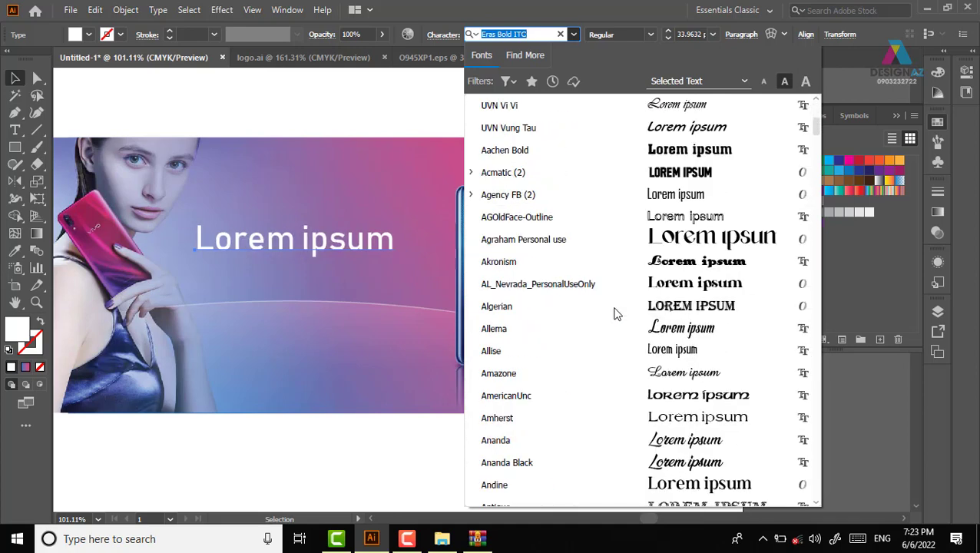
left_click(654, 239)
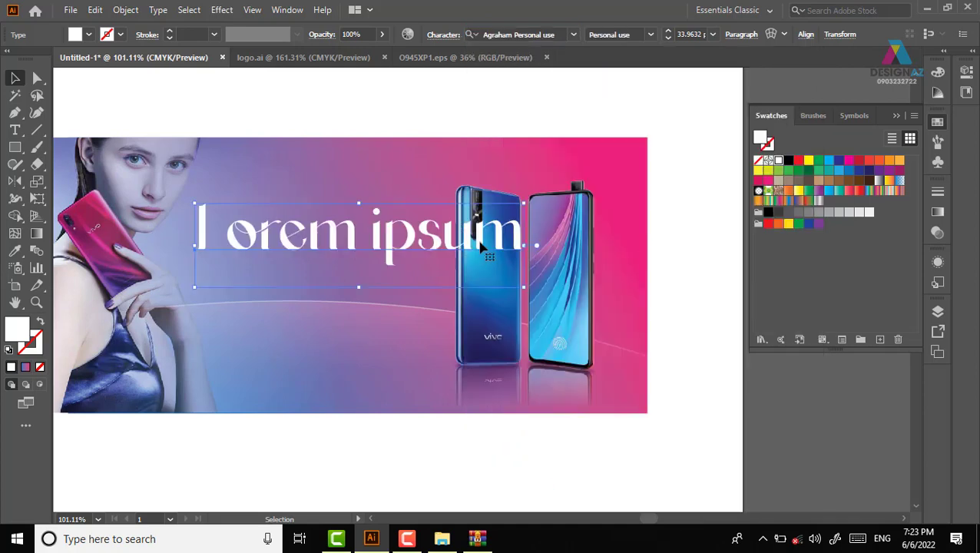
left_click_drag(513, 206, 428, 228)
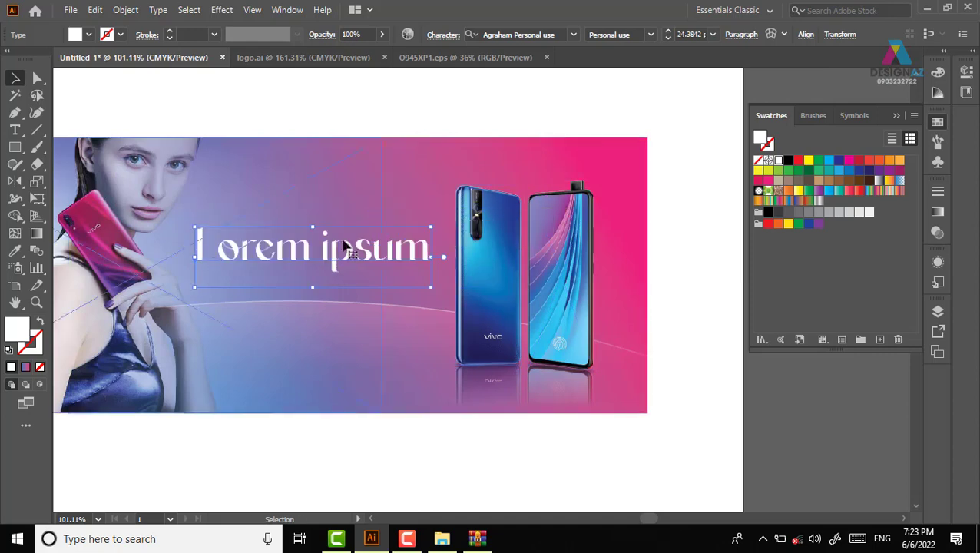
left_click_drag(333, 245, 325, 232)
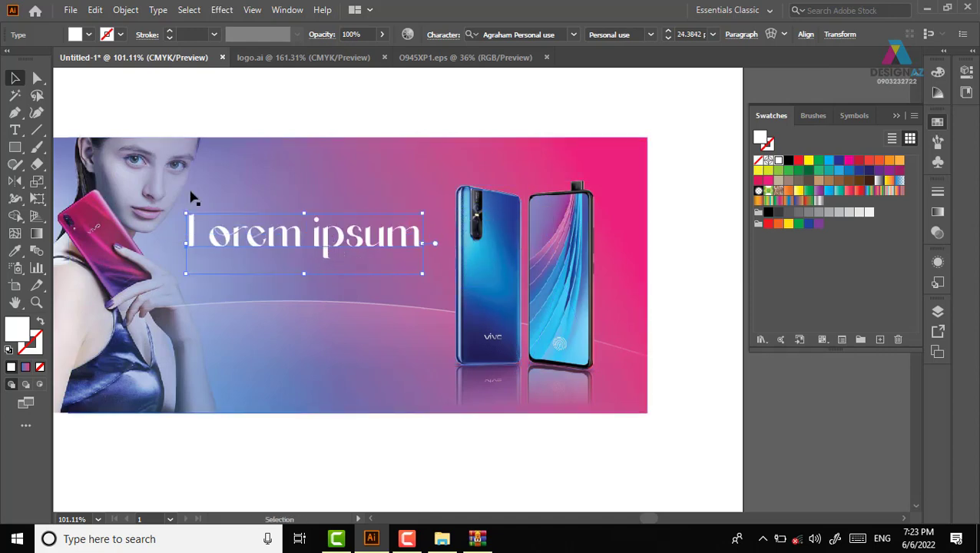
left_click(14, 130)
- Add a second 'Lorem ipsum' text, enlarge it, and move it below the headline
left_click(275, 117)
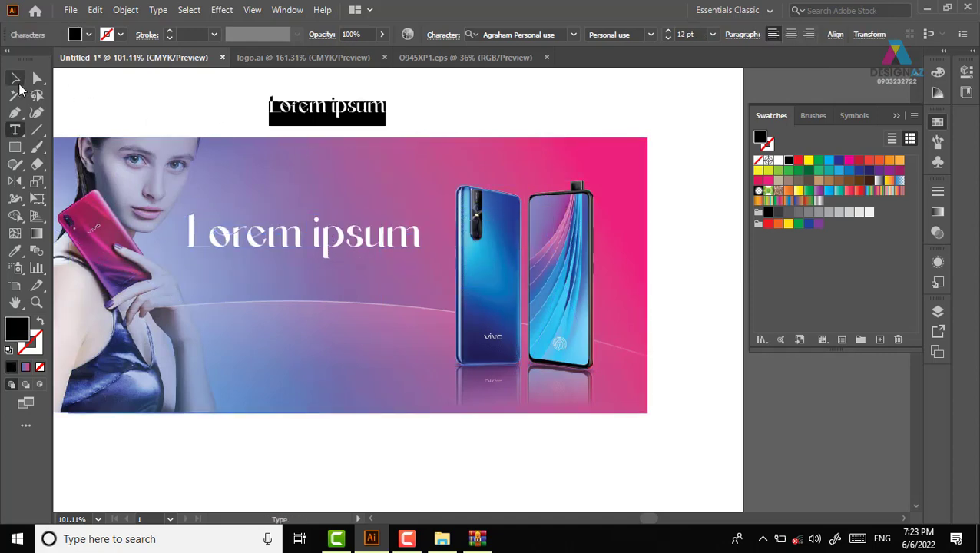
key("Escape")
left_click_drag(389, 129, 507, 140)
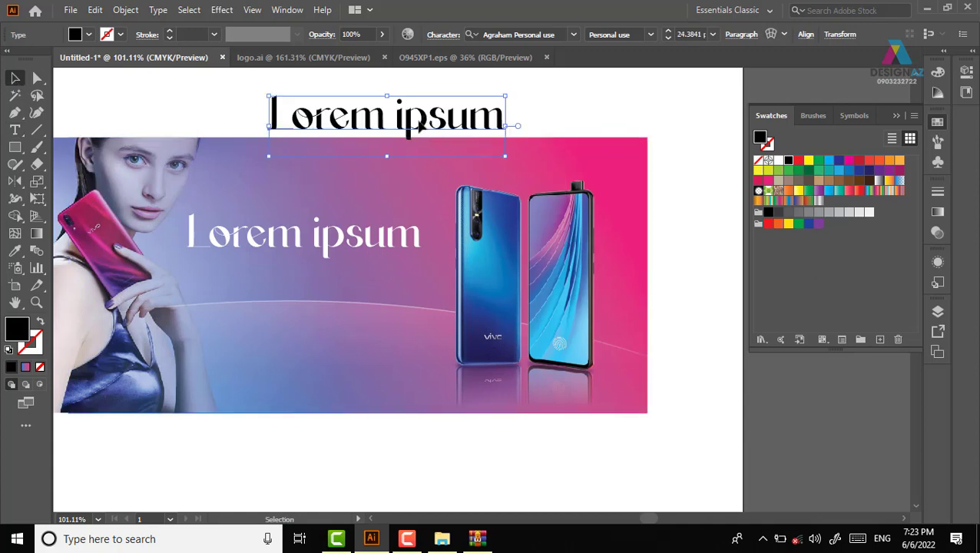
left_click_drag(418, 105, 353, 263)
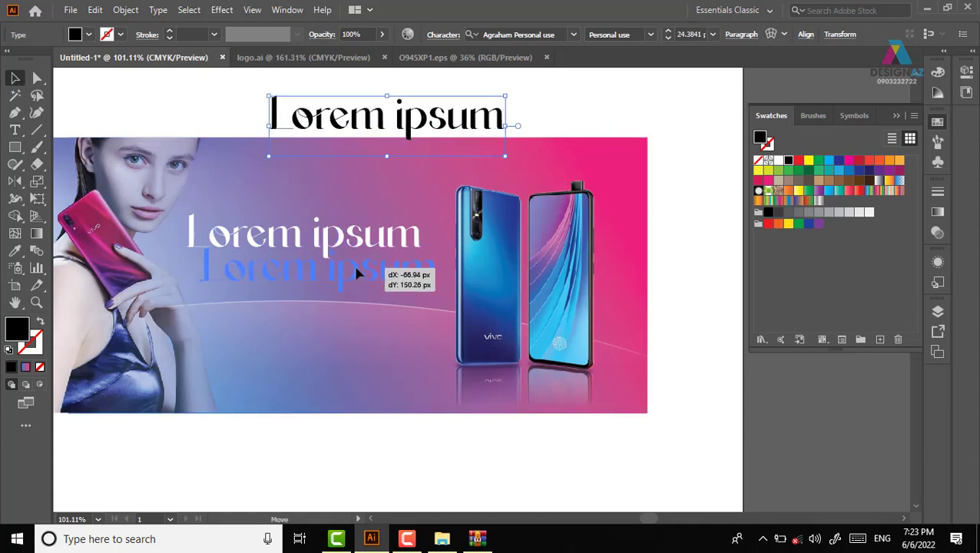
- Set the subtitle font to UVN Ke Chuyen1, scale it up, and tuck it under the headline
left_click(572, 35)
scroll(651, 288, "up", 5)
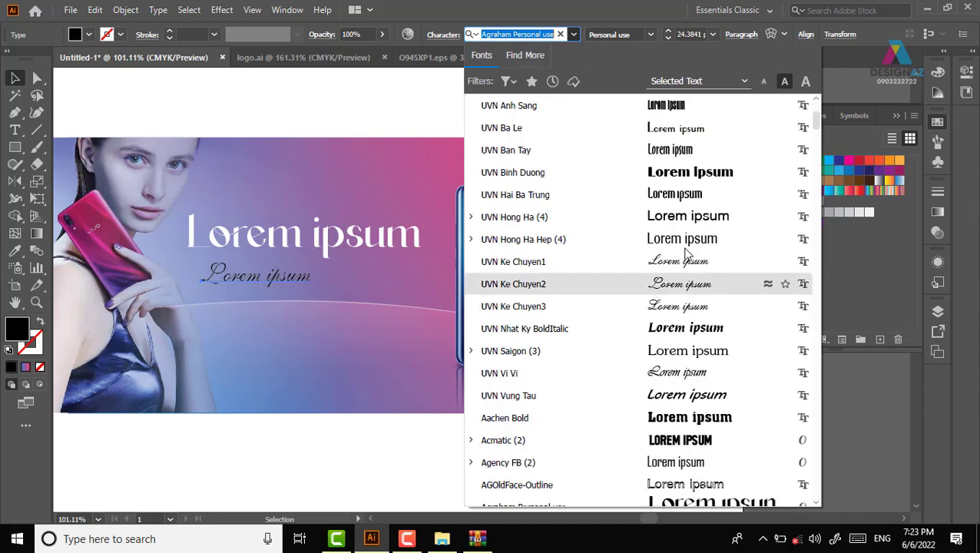
left_click(681, 265)
key("alt+shift+F11")
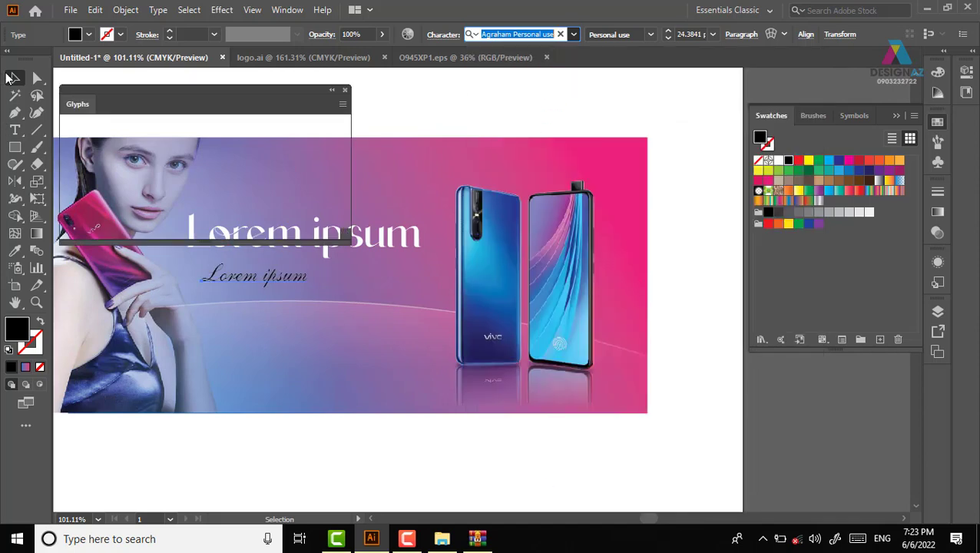
left_click(344, 90)
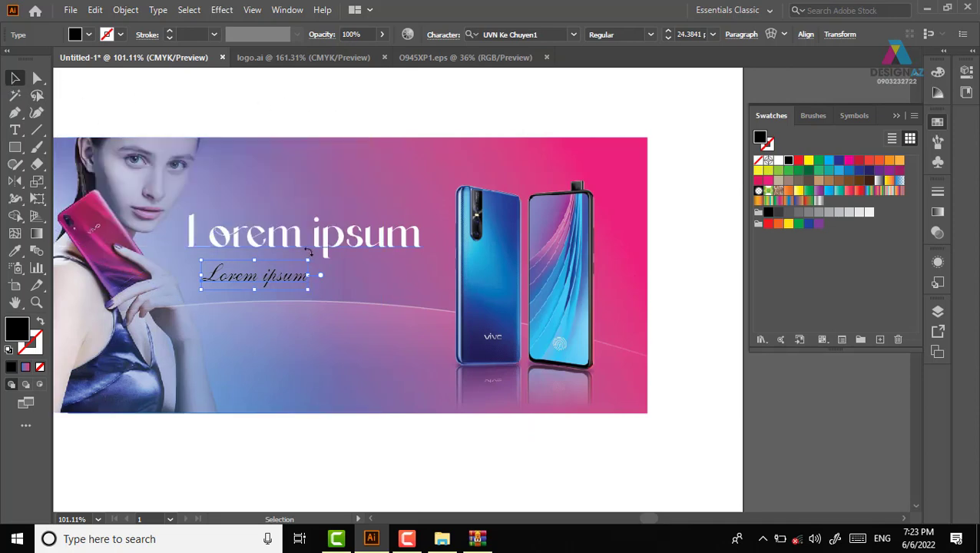
left_click_drag(306, 257, 376, 242)
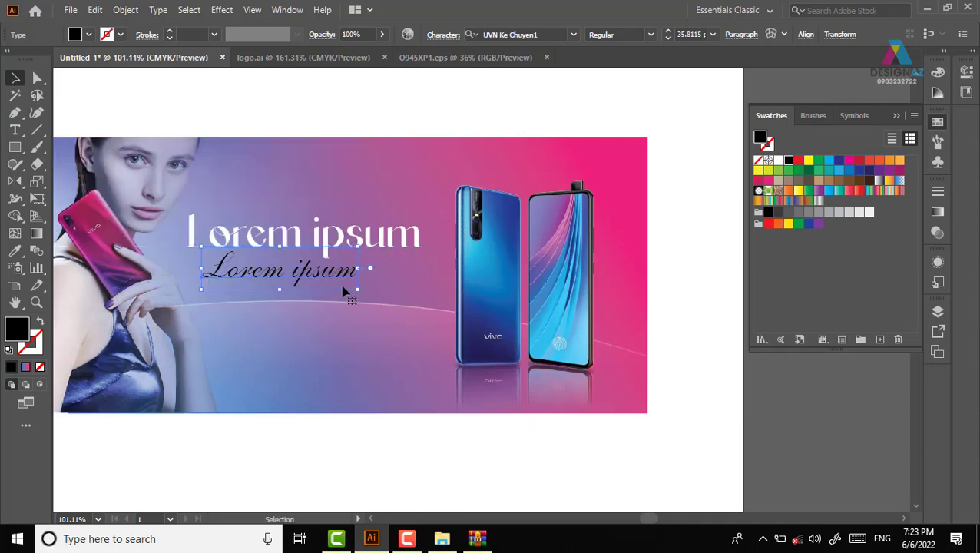
mouse_move(348, 282)
left_mouse_down()
mouse_move(366, 278)
mouse_move(345, 277)
left_mouse_up()
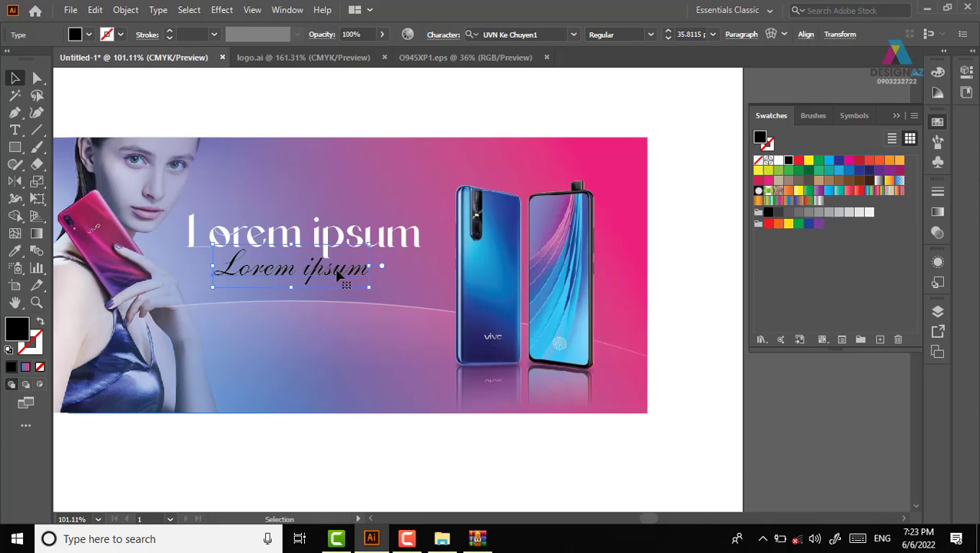
left_click_drag(342, 289, 335, 283)
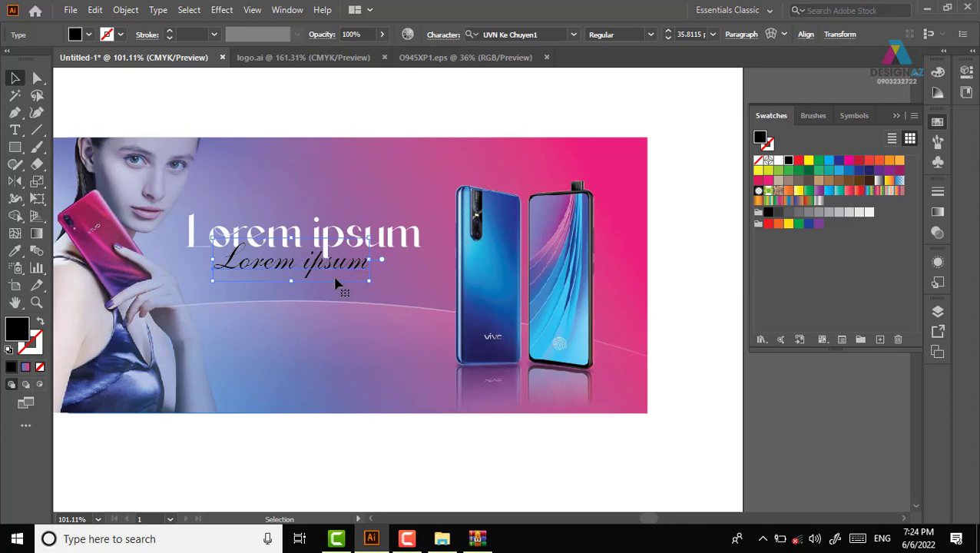
- Make the script 'Lorem ipsum' subtitle white
left_click(778, 161)
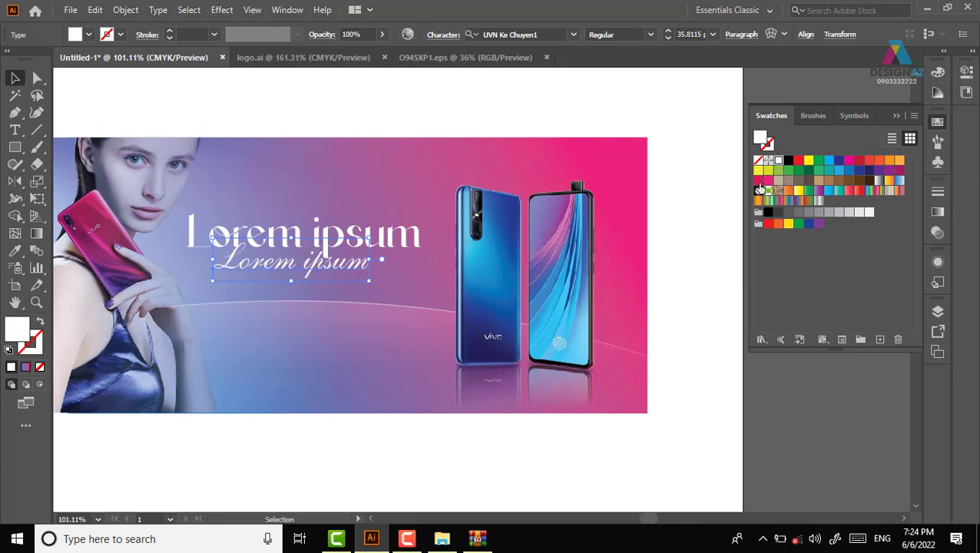
left_click(398, 133)
left_click(357, 271)
- Shift both Lorem ipsum lines slightly lower and collapse the Swatches panel
left_click(389, 247, "shift")
mouse_move(389, 250)
left_mouse_down()
mouse_move(386, 269)
mouse_move(347, 253)
mouse_move(463, 281)
left_mouse_up()
left_click(391, 104)
left_click(372, 134)
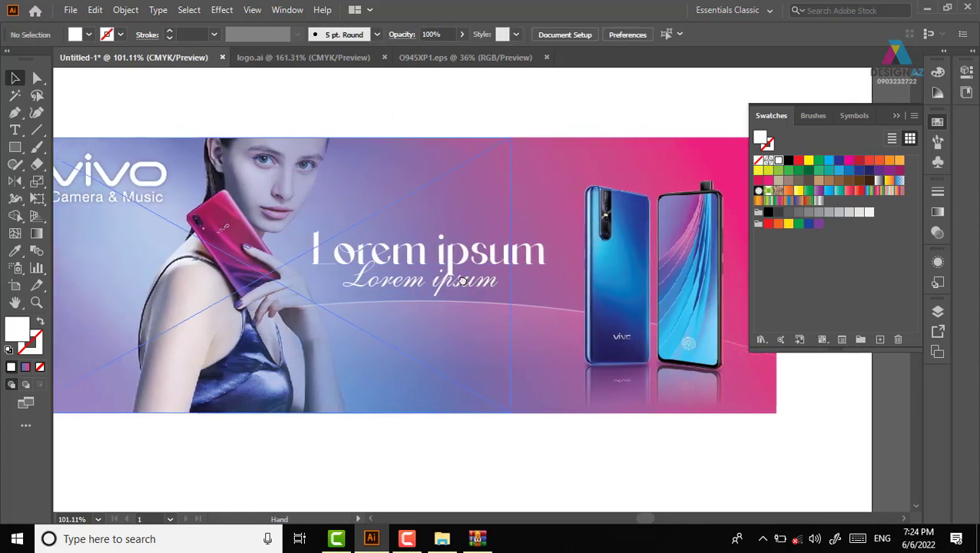
left_click(862, 136)
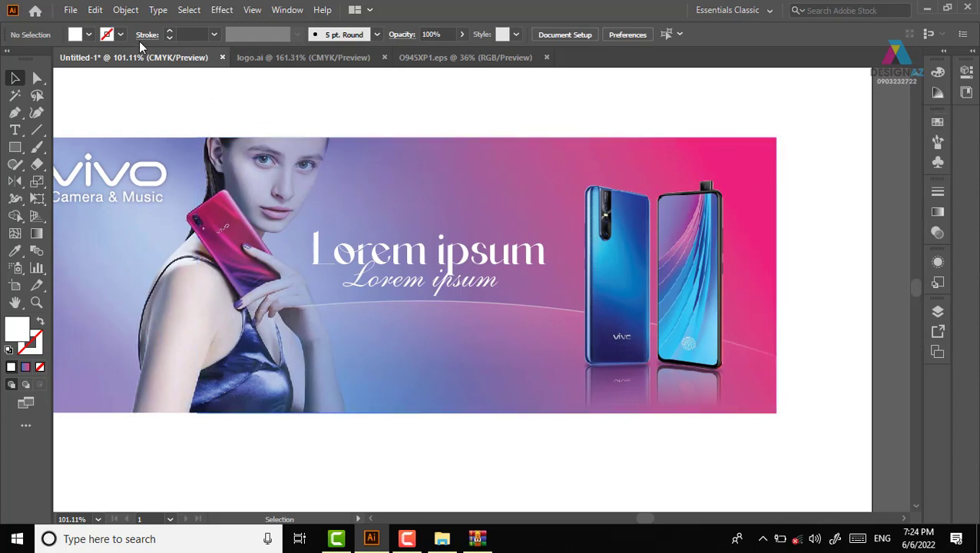
- Start File > Place and browse to the thuvienanh > Backgroud > texture folder
left_click(70, 9)
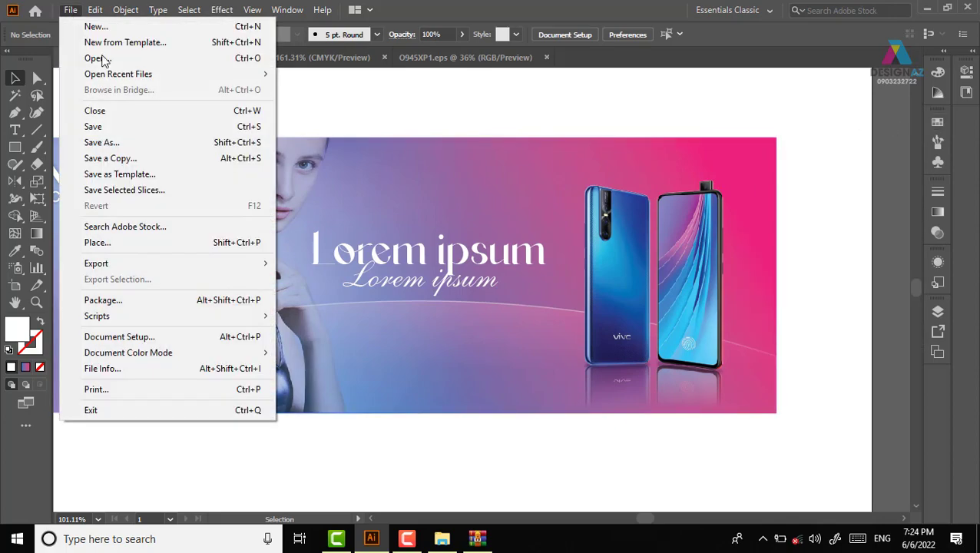
left_click(156, 243)
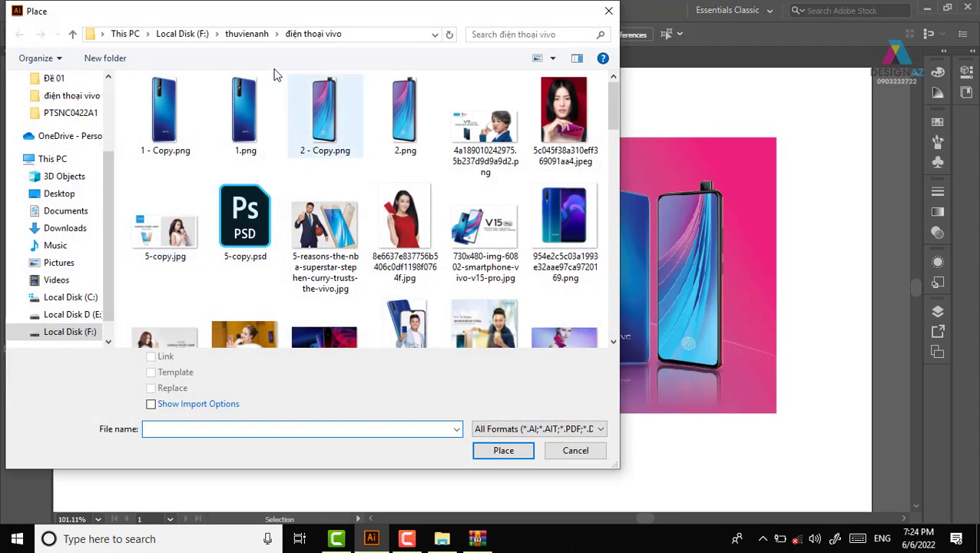
left_click(250, 35)
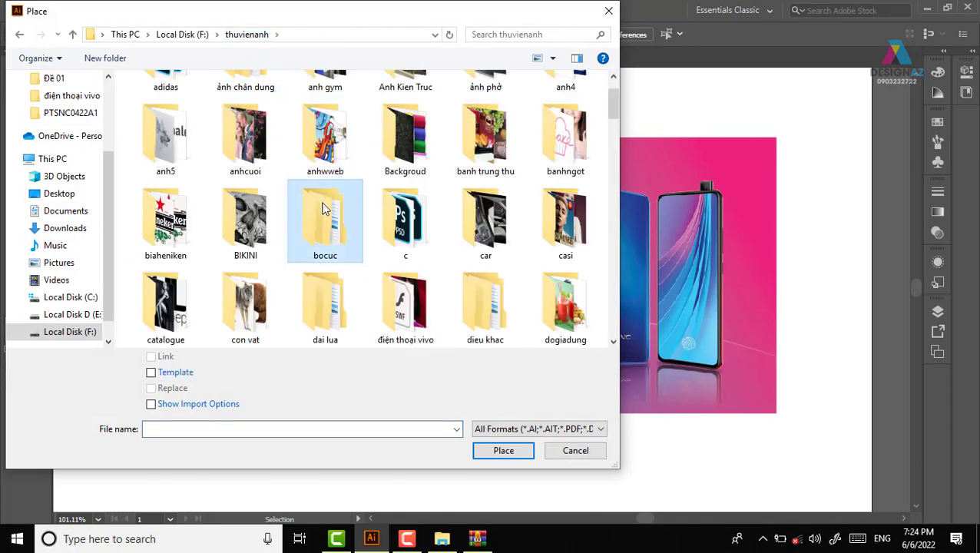
scroll(488, 203, "up", 1)
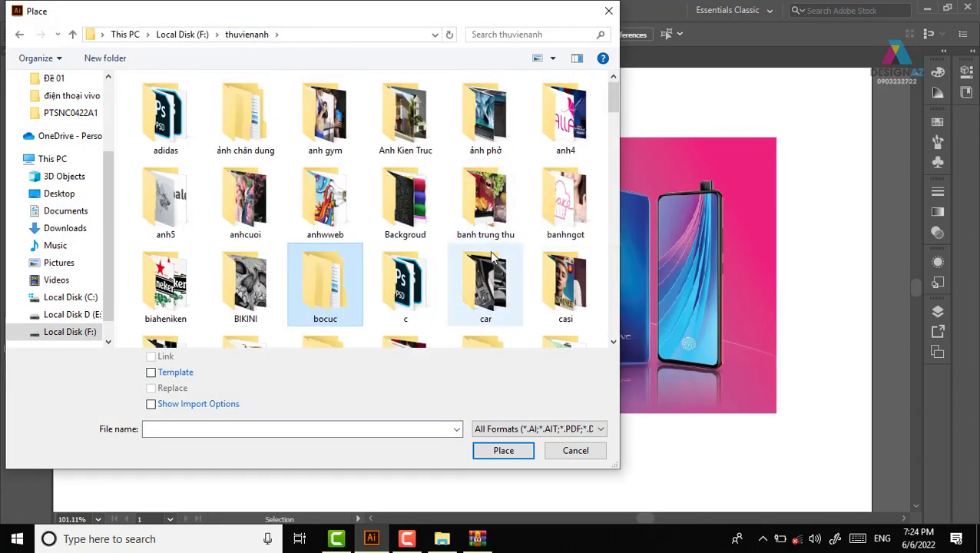
double_click(405, 199)
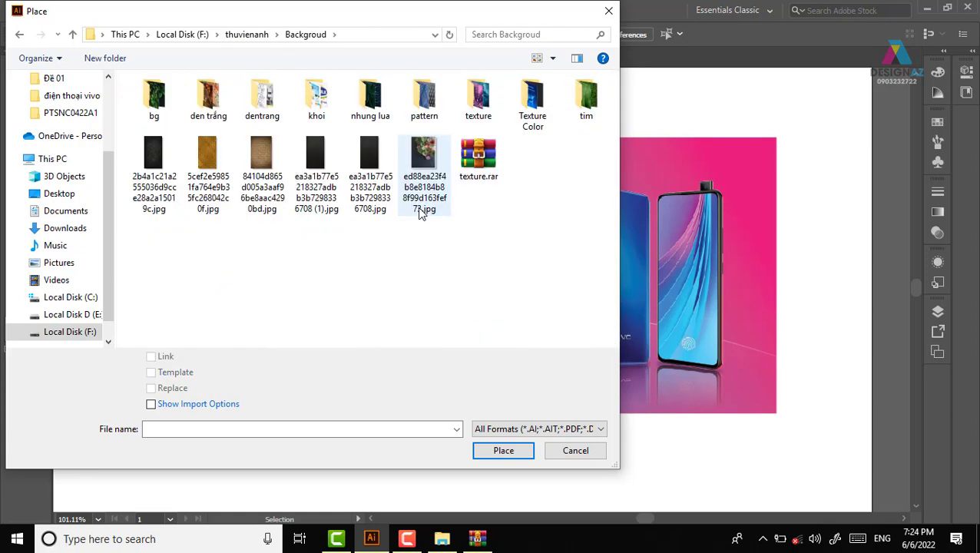
double_click(487, 103)
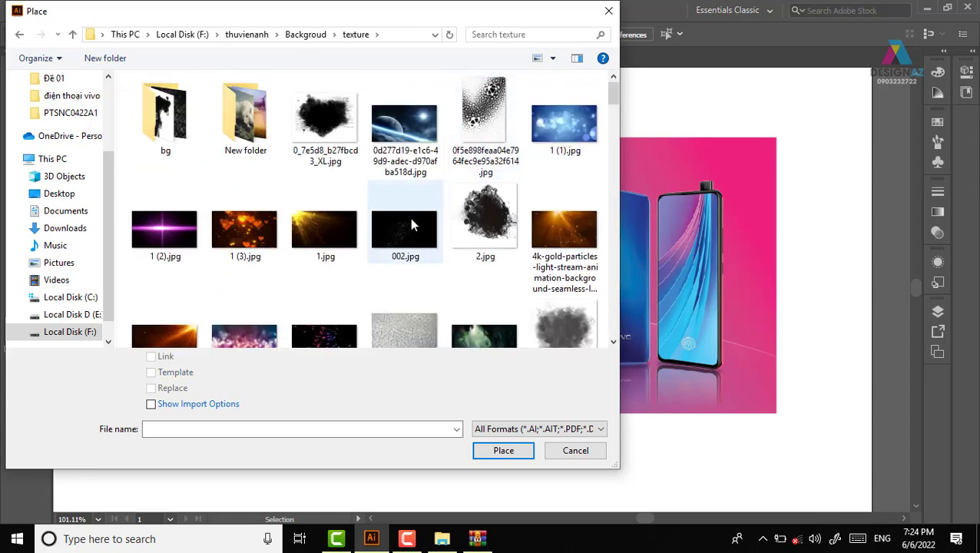
- Select artsfon.com-40799.jpg and confirm it for placing
scroll(399, 232, "down", 1)
scroll(398, 232, "down", 1)
scroll(399, 232, "down", 1)
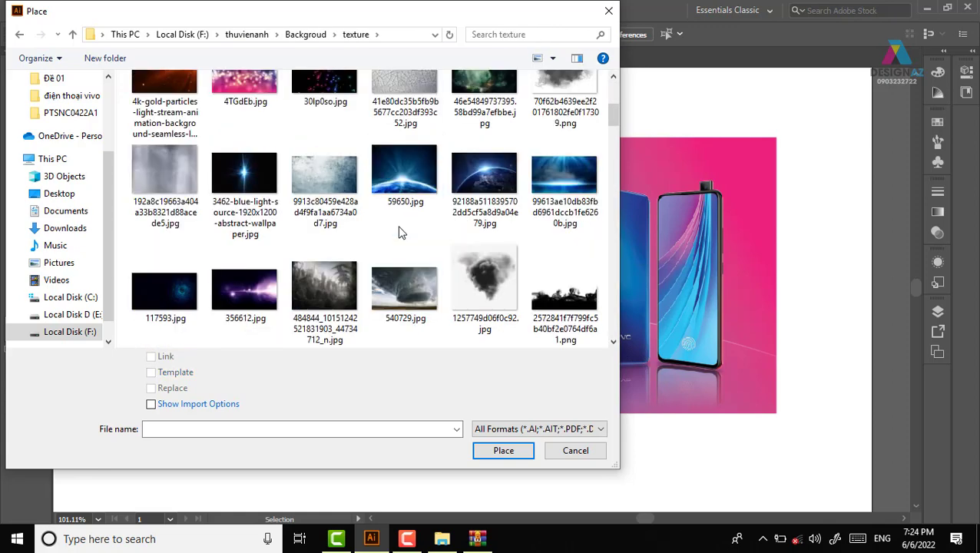
scroll(399, 232, "down", 1)
scroll(398, 232, "down", 1)
scroll(397, 225, "down", 1)
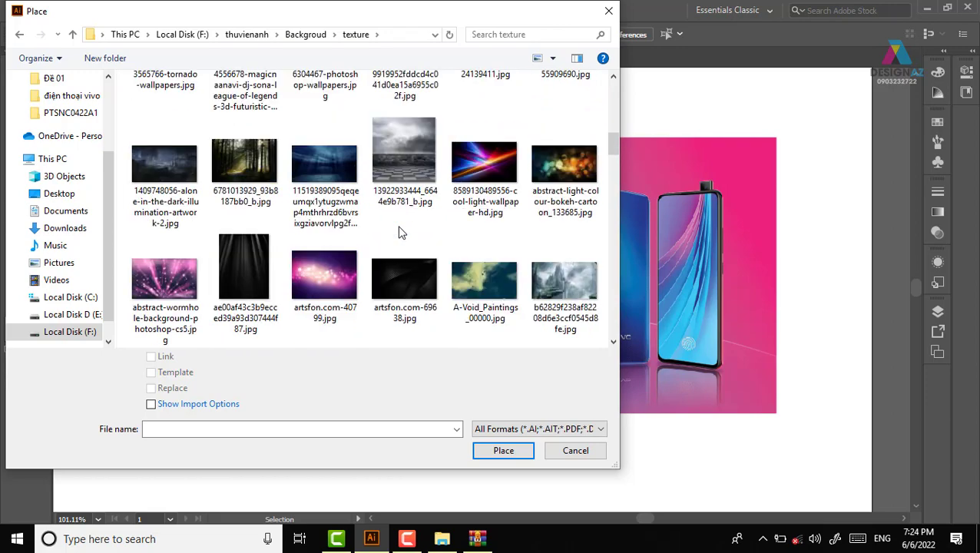
scroll(397, 225, "down", 1)
left_click(326, 159)
left_click(522, 457)
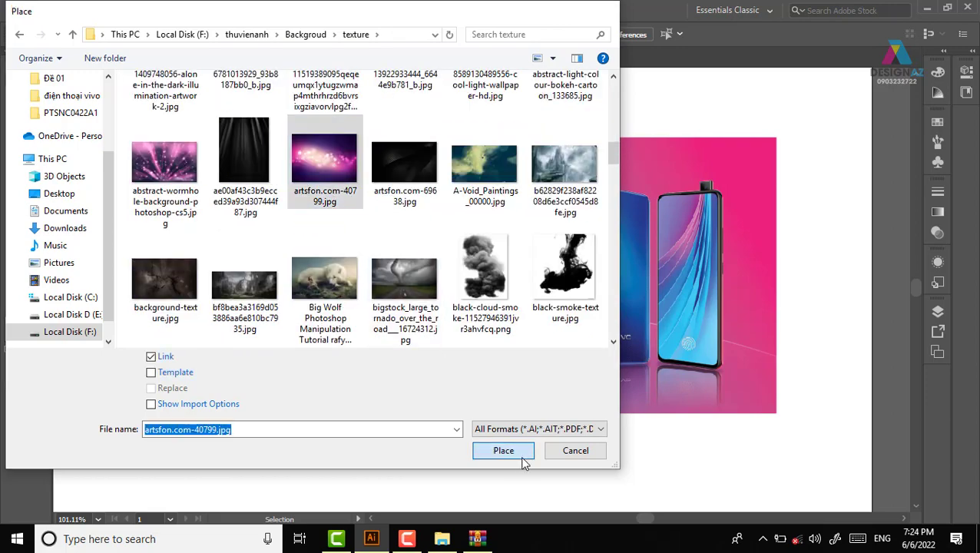
- Place the bokeh image and scale it up over the banner's right side
mouse_move(190, 139)
left_mouse_down()
mouse_move(780, 416)
mouse_move(772, 411)
left_mouse_up()
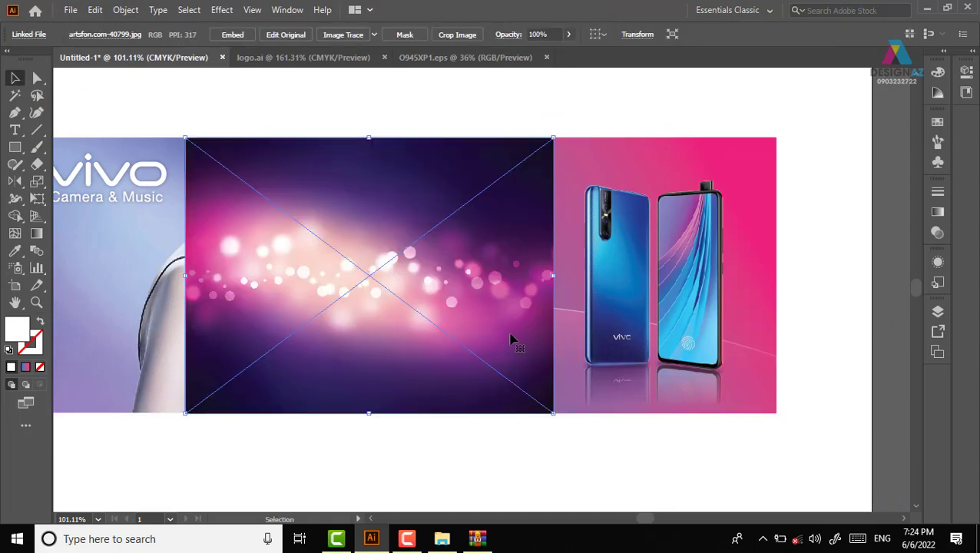
left_click_drag(507, 338, 733, 333)
mouse_move(525, 365)
left_mouse_down()
mouse_move(625, 327)
mouse_move(154, 505)
left_mouse_up()
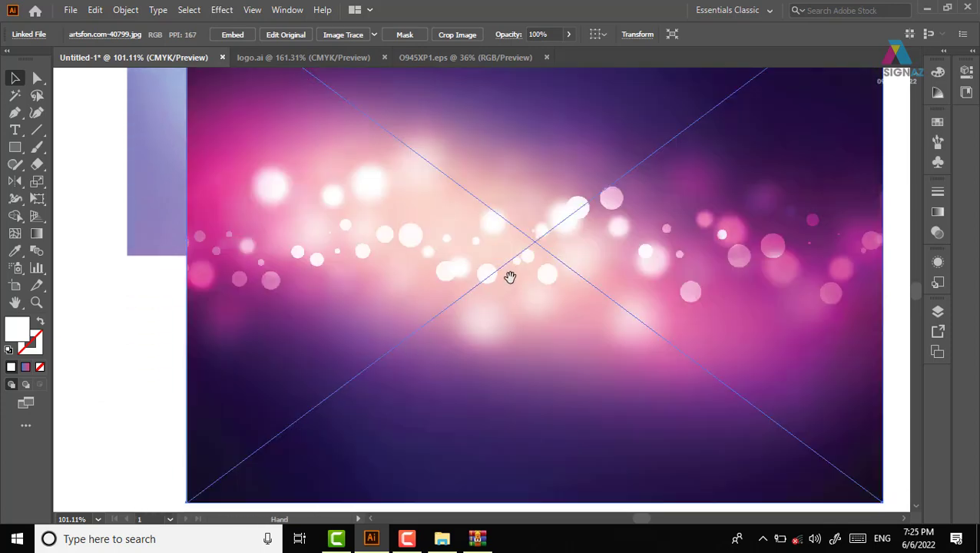
mouse_move(507, 273)
left_mouse_down()
mouse_move(422, 440)
mouse_move(433, 422)
left_mouse_up()
- Zoom out and nudge the bokeh image upward so it overhangs the banner's top and bottom
key("ctrl+minus")
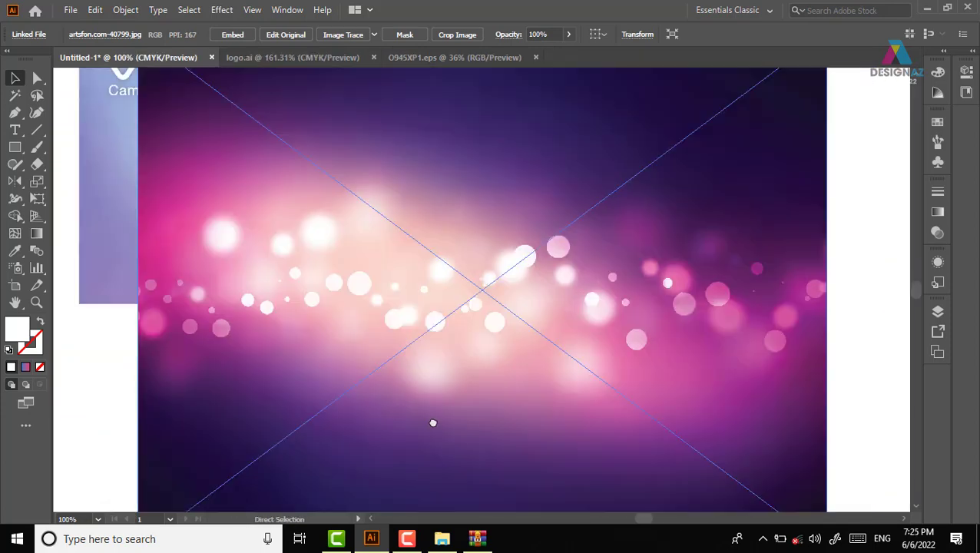
key("ctrl+minus")
key("ctrl+minus")
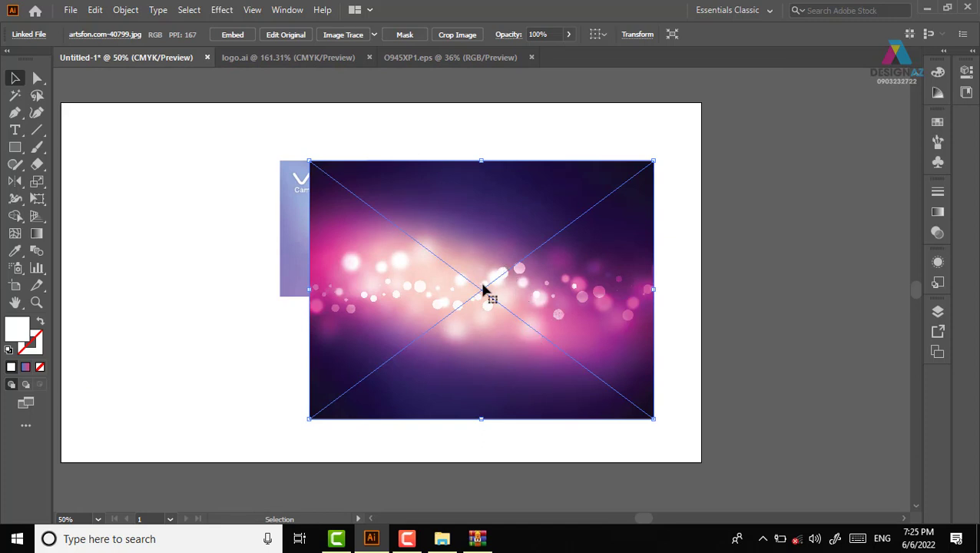
left_click_drag(492, 299, 235, 296)
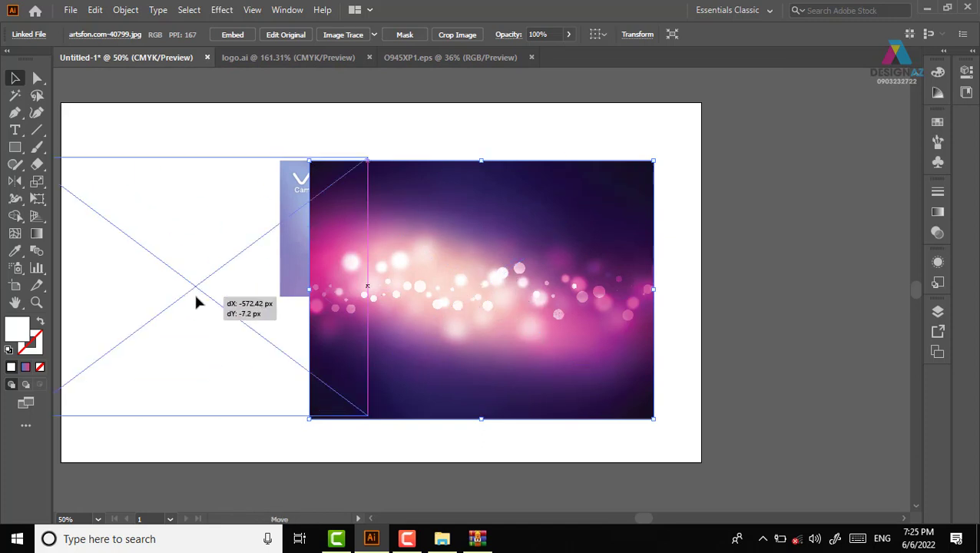
key("ctrl+z")
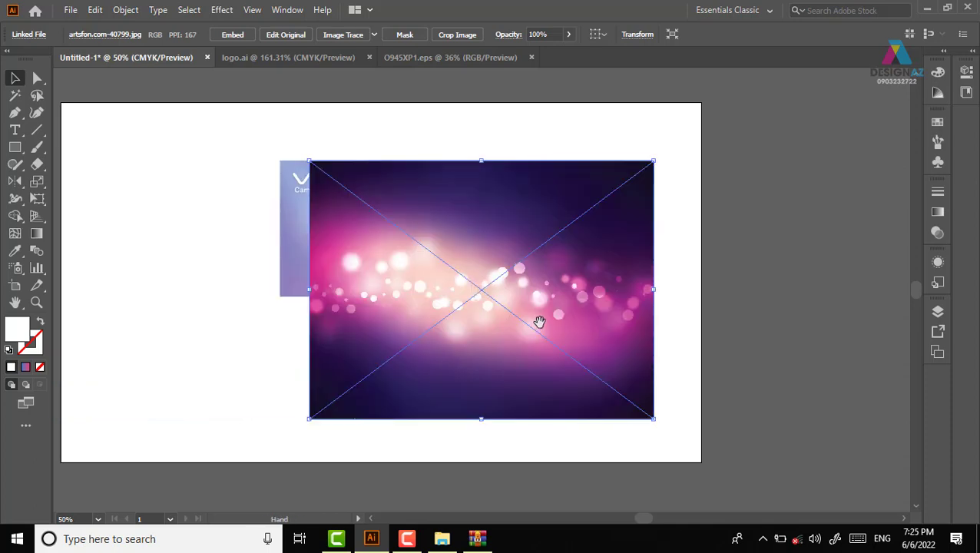
key("ctrl+z")
left_click_drag(474, 343, 474, 288)
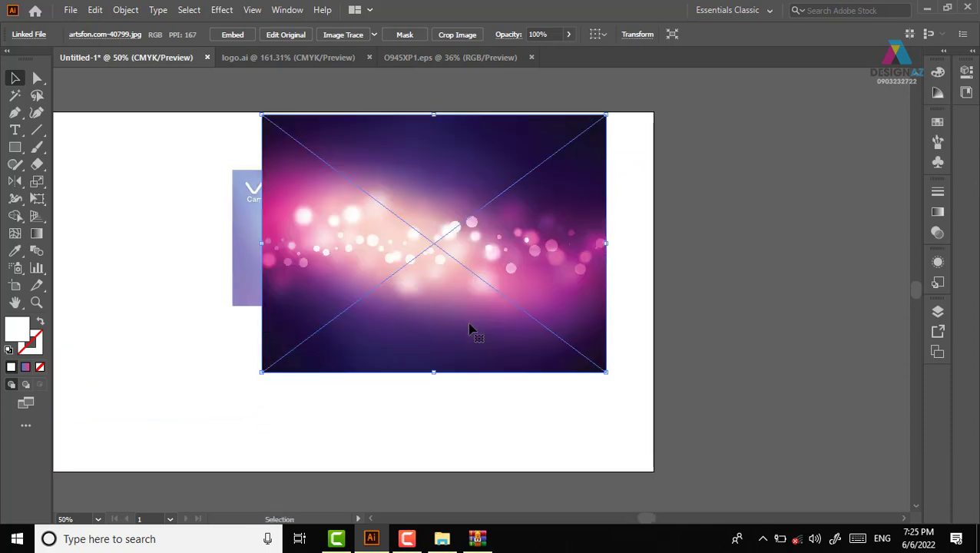
left_click(665, 274)
- Draw a banner-sized rectangle and clip the bokeh photo to it with Ctrl+7 (692.79 × 272.40 px)
left_click(15, 147)
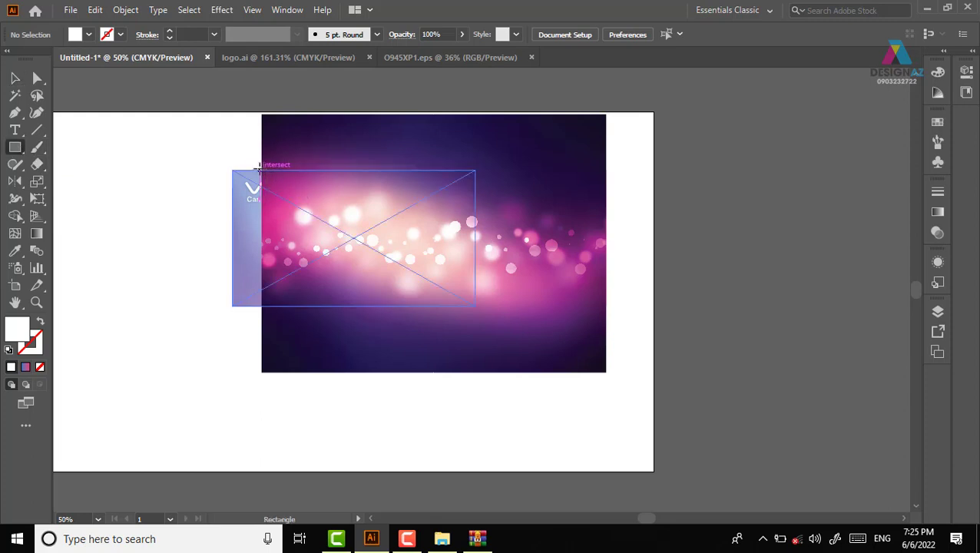
left_click_drag(261, 169, 607, 306)
key("v")
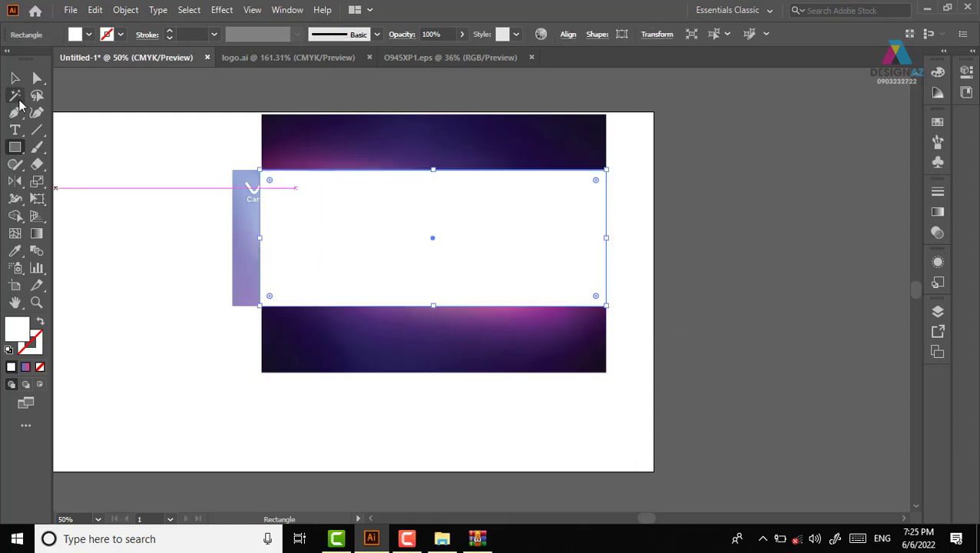
left_click(488, 168, "shift")
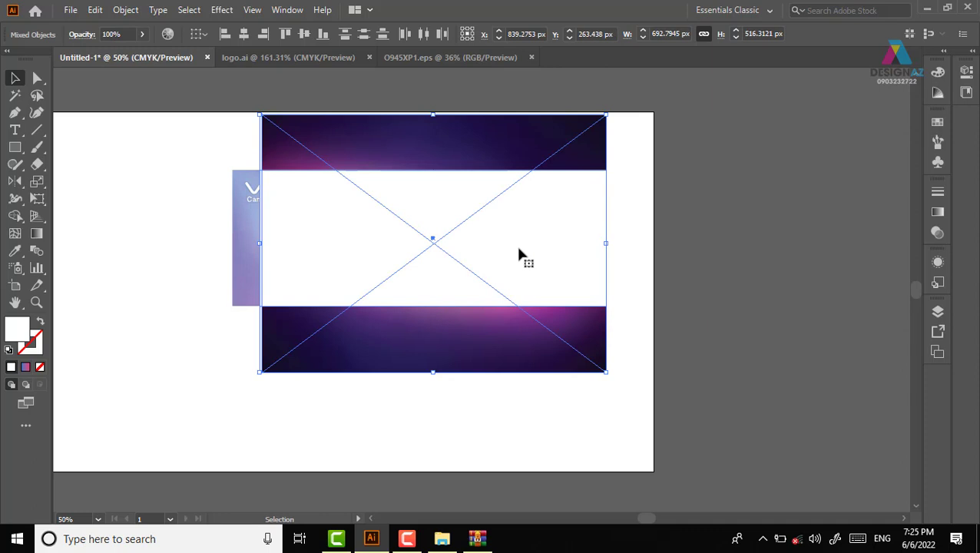
key("ctrl+7")
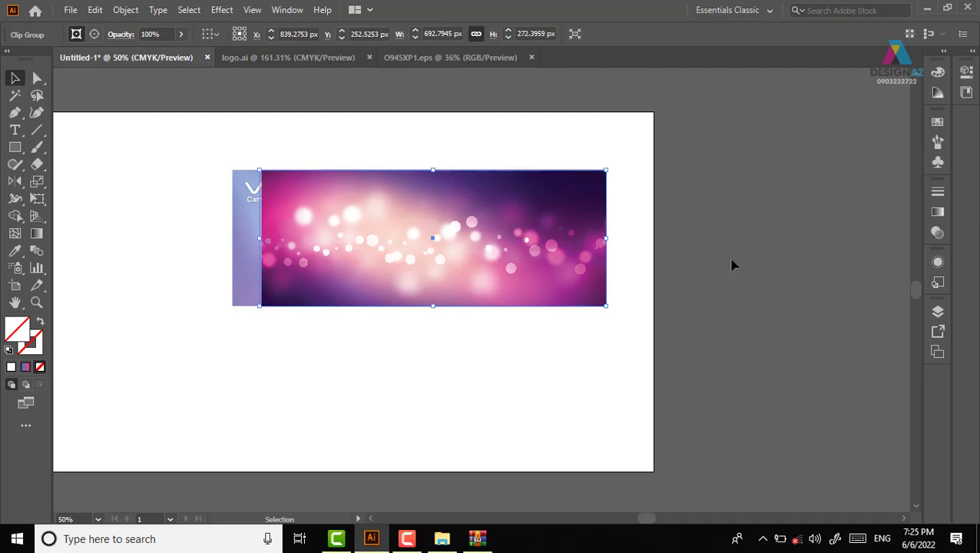
left_click(692, 239)
left_click(573, 209)
key("ctrl+equal")
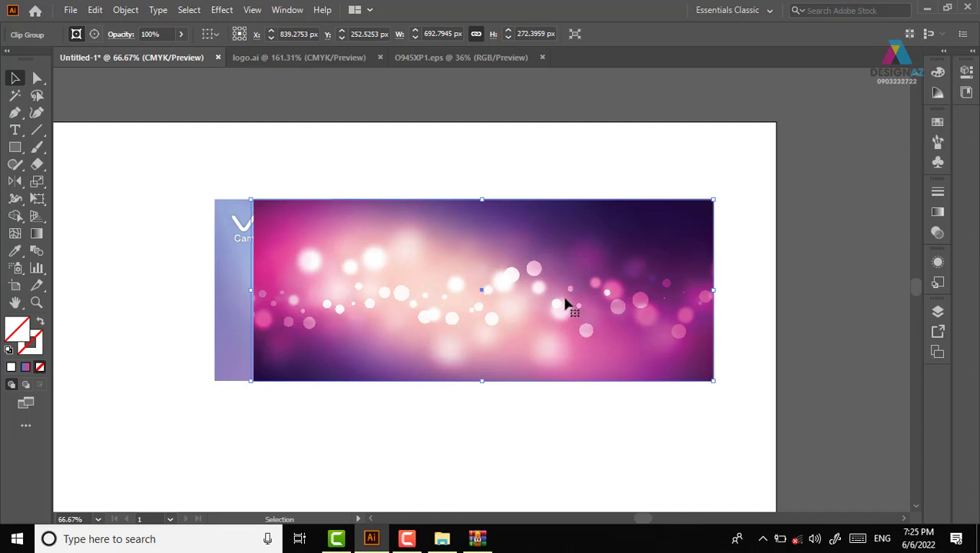
- Create an opacity mask on the clipped bokeh group in the Transparency panel
left_click(578, 163)
left_click(593, 254)
left_click_drag(569, 259, 517, 164)
key("ctrl+z")
left_click(938, 232)
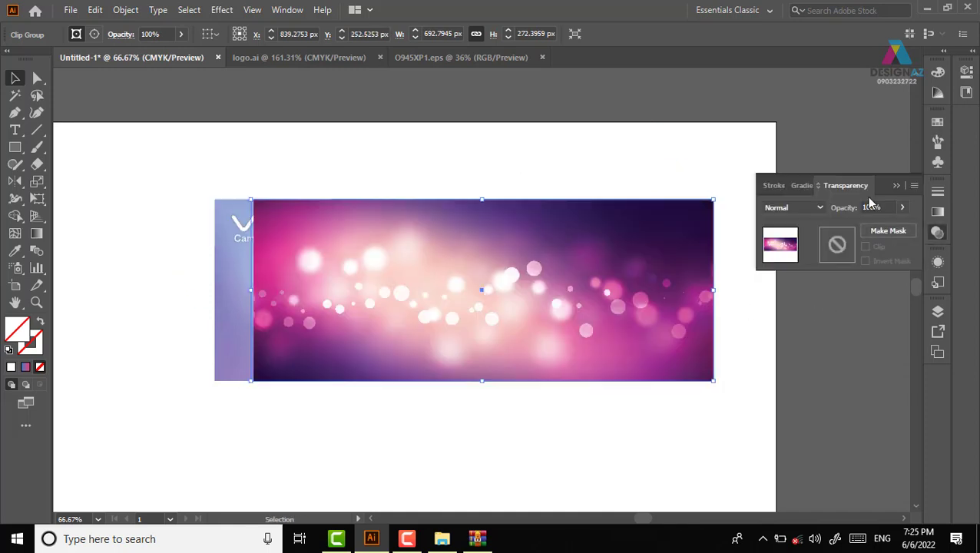
left_click(837, 244)
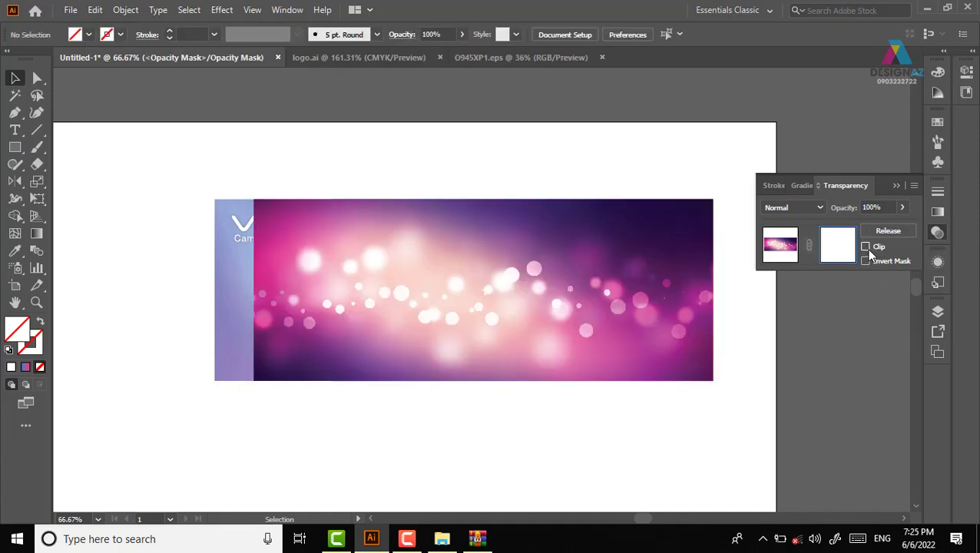
- Draw a rectangle inside the mask and fill it with the white-to-black gradient
key("m")
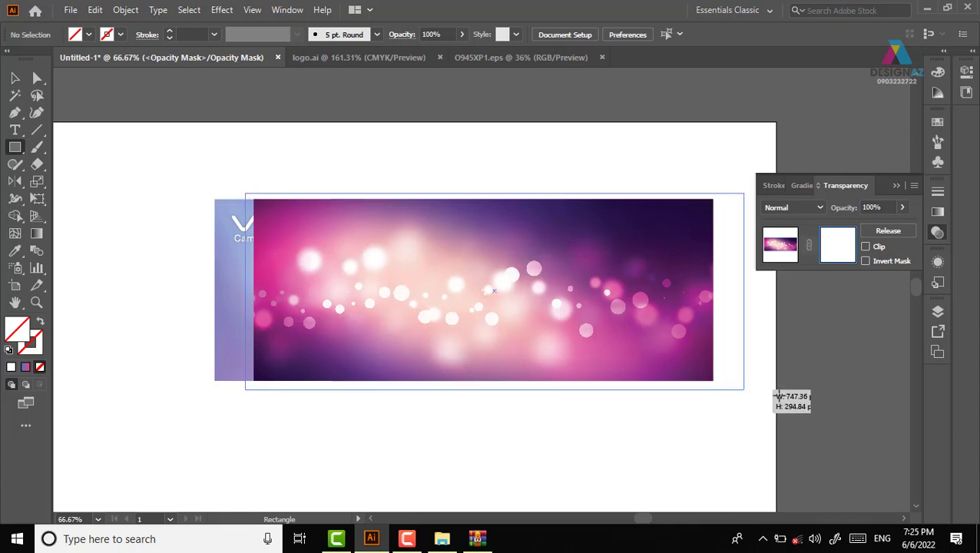
left_click_drag(245, 192, 721, 383)
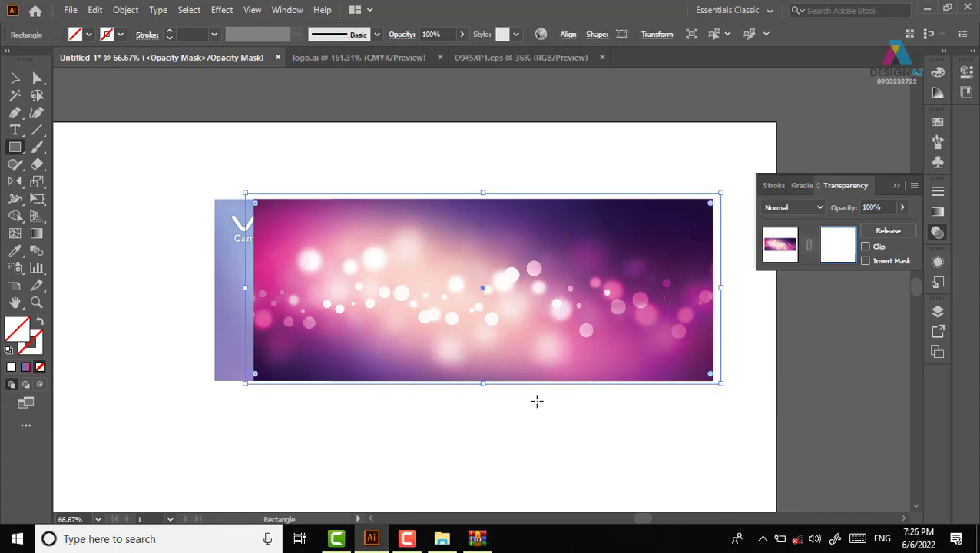
left_click(938, 122)
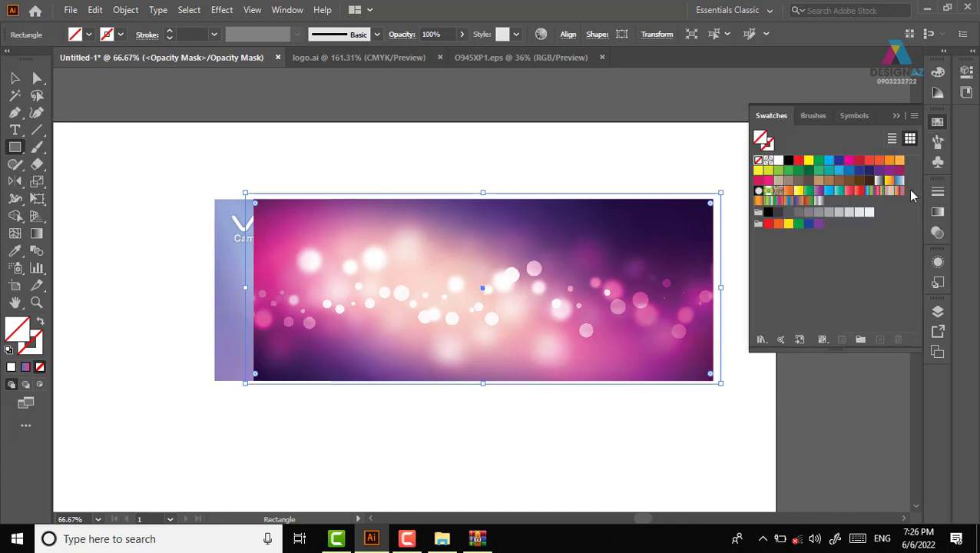
left_click(880, 182)
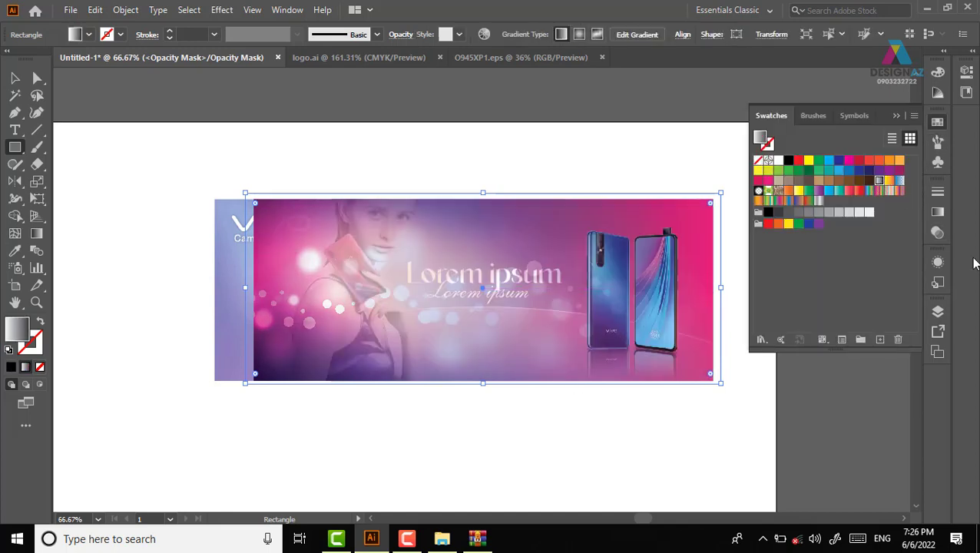
left_click(937, 214)
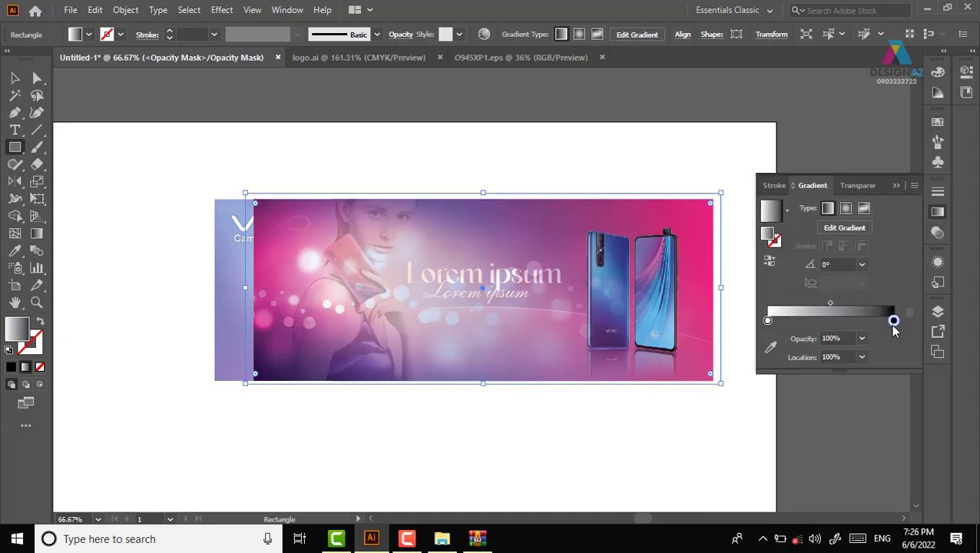
- Set the mask gradient stops to black, white, black
left_click(768, 321)
double_click(768, 320)
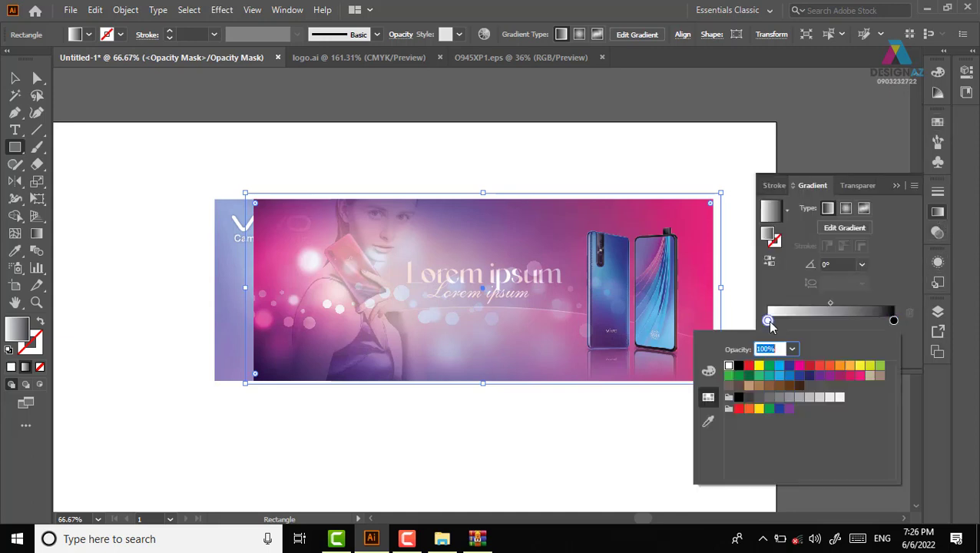
left_click(738, 367)
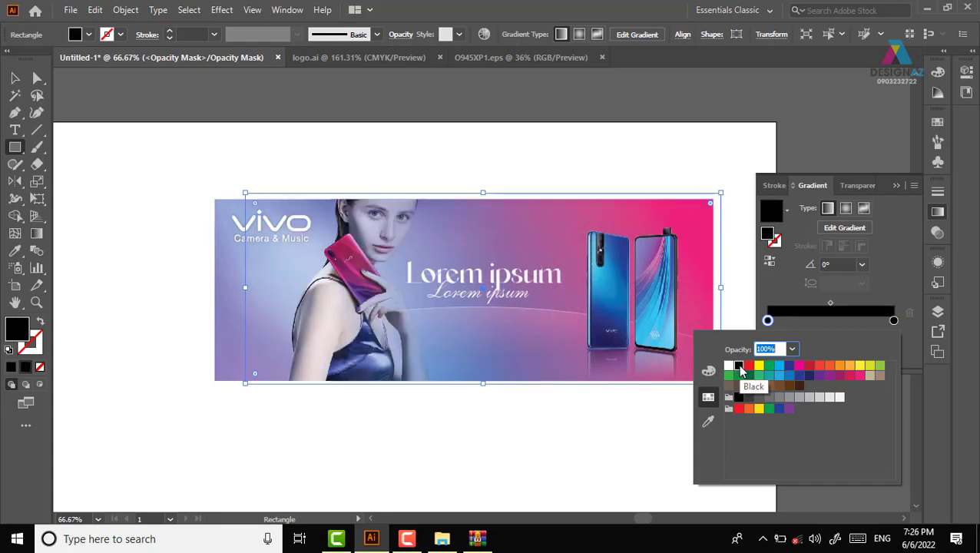
left_click(832, 323)
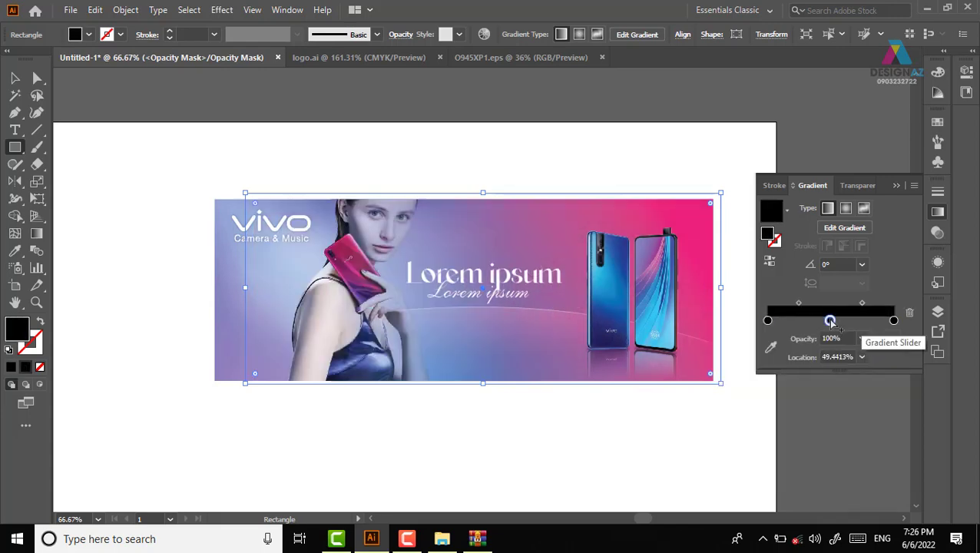
double_click(830, 321)
left_click(729, 365)
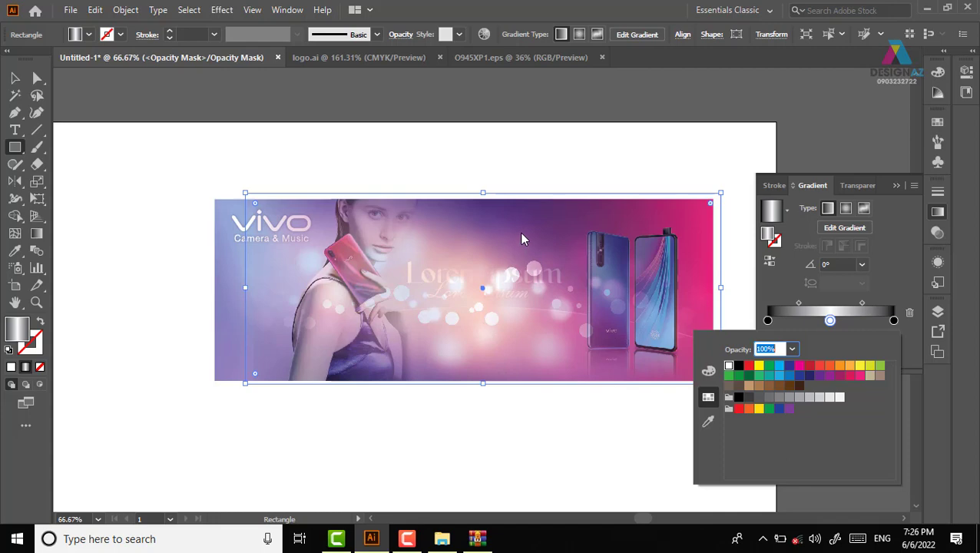
type("0")
- Drag the mask gradient vertically across the full banner height with the Gradient tool
key("Escape")
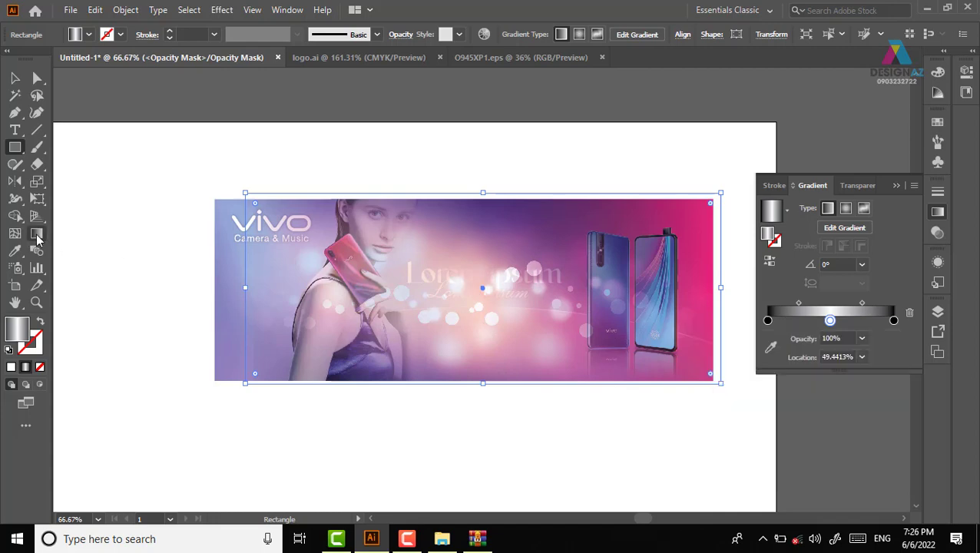
left_click_drag(515, 223, 603, 338)
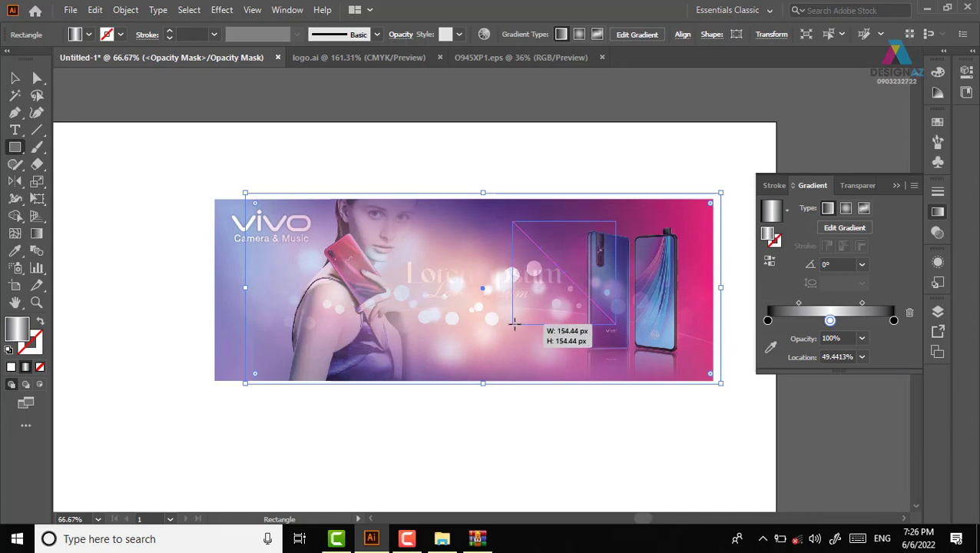
key("ctrl+z")
key("g")
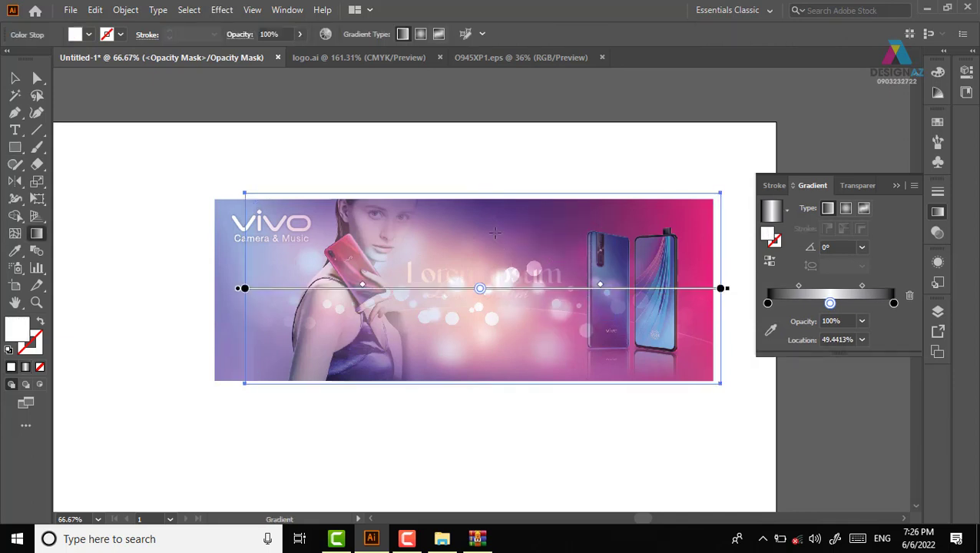
left_click_drag(489, 223, 487, 371)
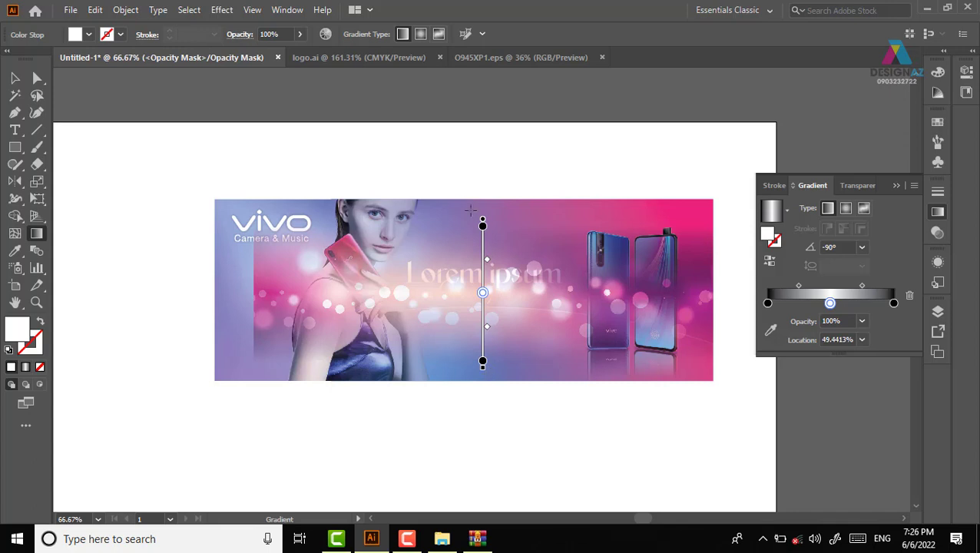
left_click_drag(476, 207, 482, 376)
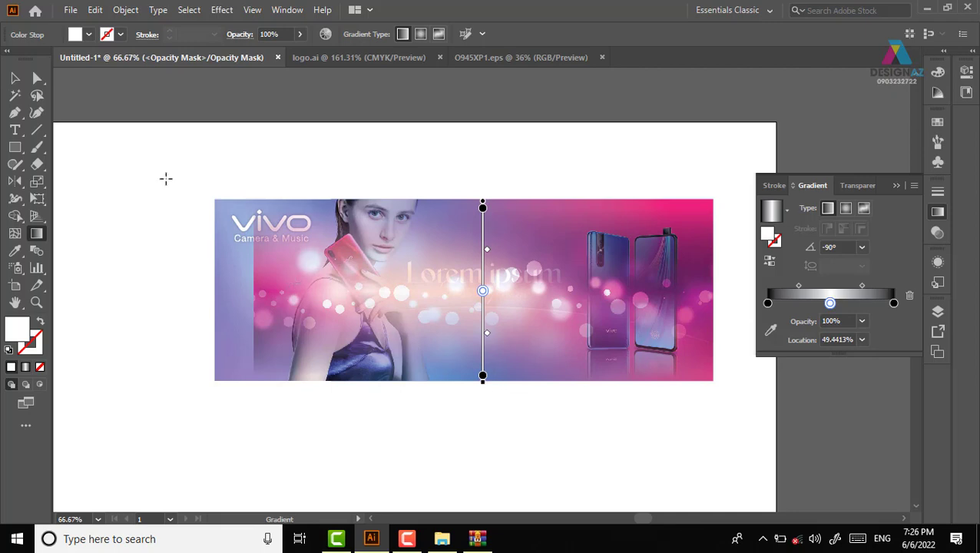
- Exit opacity-mask editing through the Transparency panel's artwork thumbnail
key("v")
left_click(631, 401)
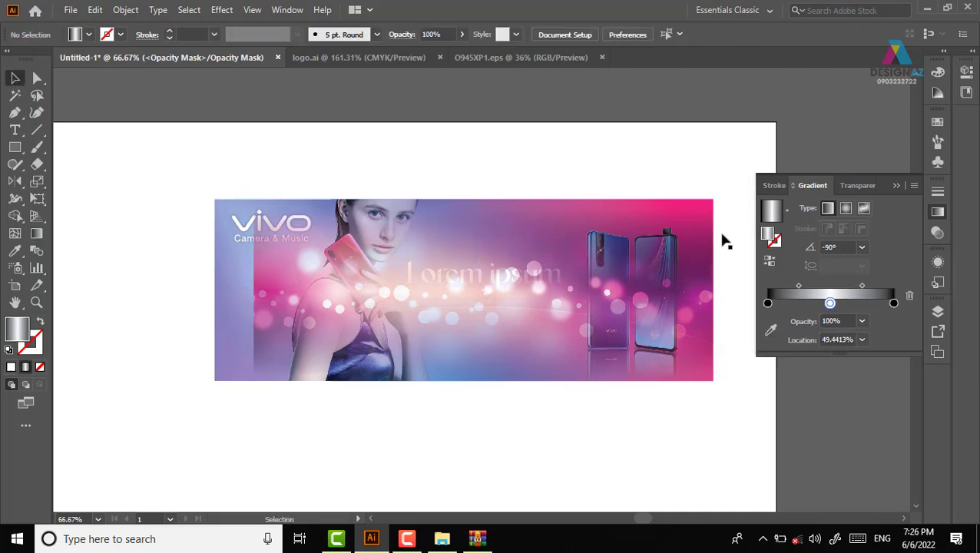
left_click(710, 245)
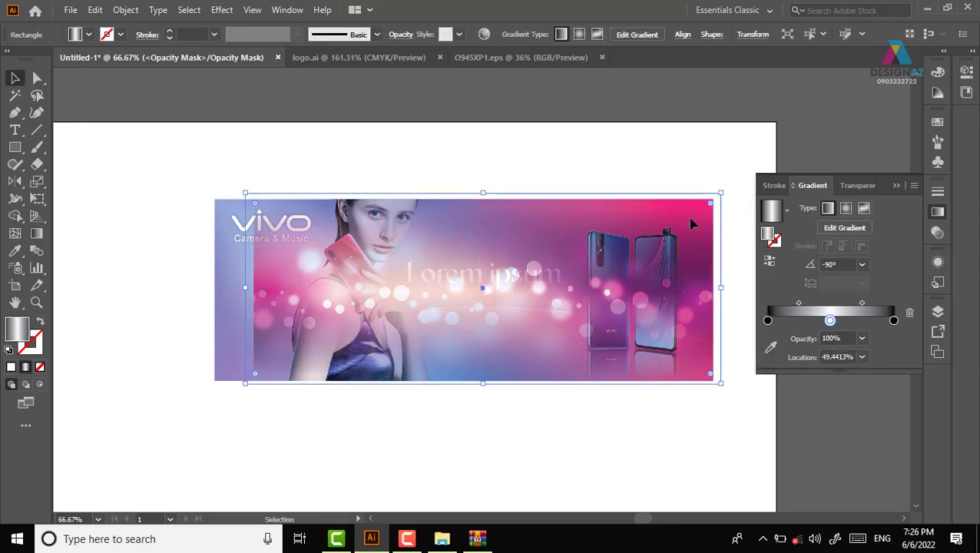
left_click(938, 232)
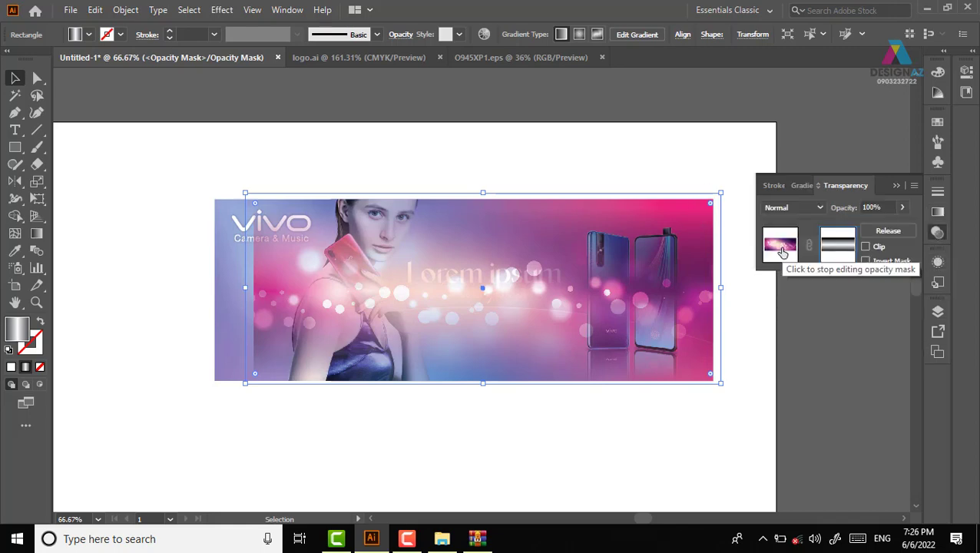
left_click(782, 248)
- Inspect the banner objects and bokeh overlay, leaving the overlay in its original place
left_click(670, 141)
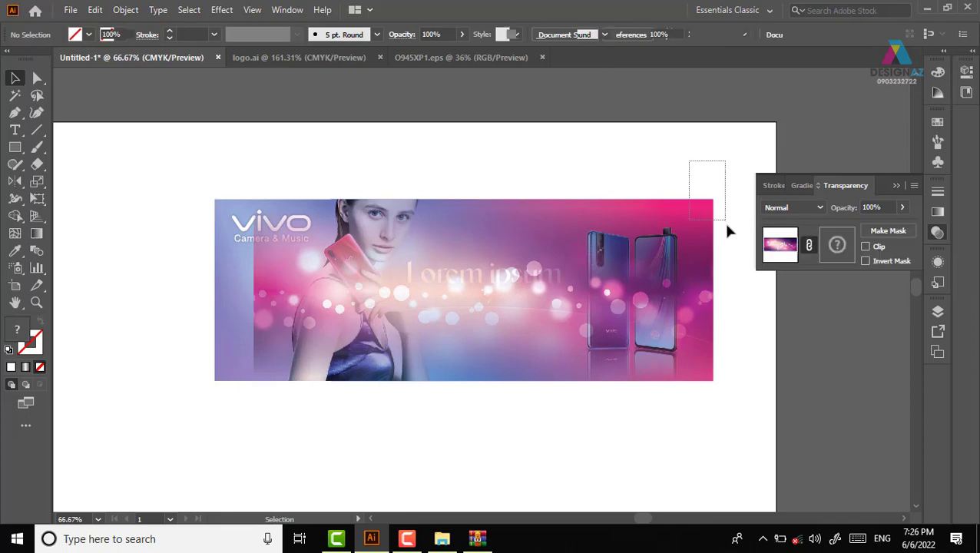
left_click_drag(706, 193, 728, 232)
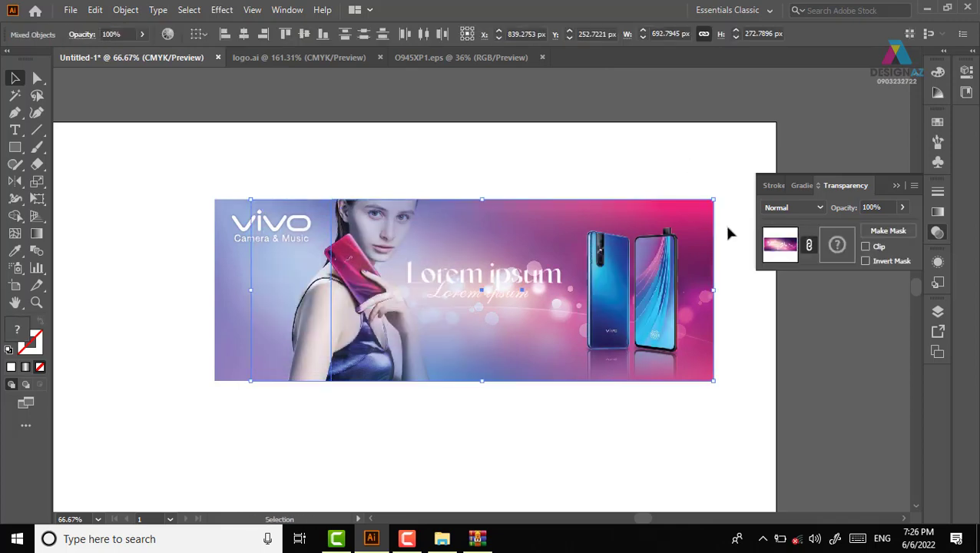
left_click(663, 452)
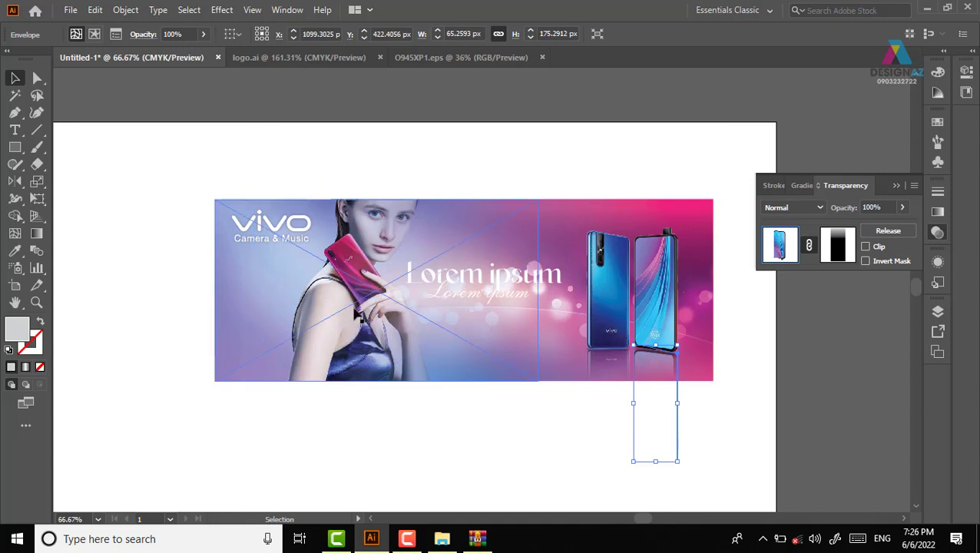
left_click(768, 414)
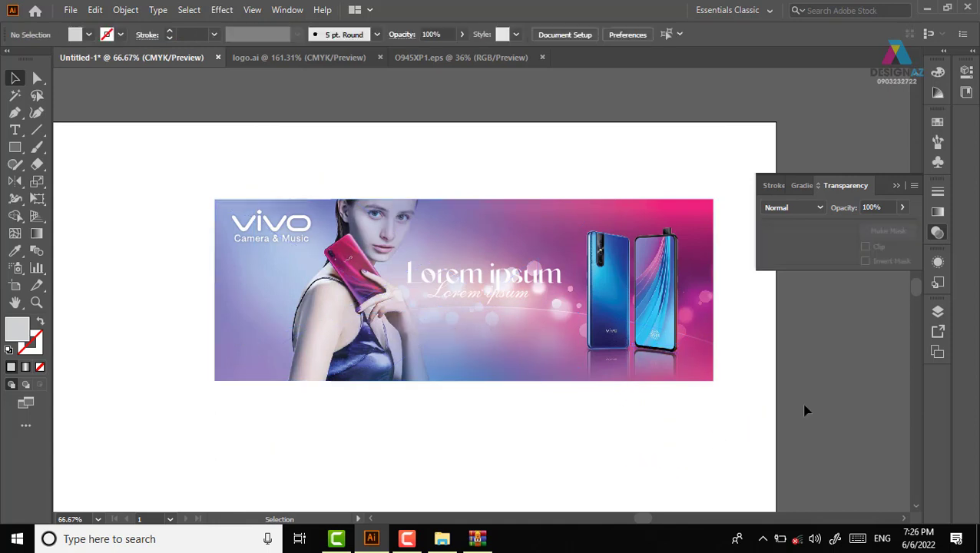
left_click_drag(805, 410, 606, 387)
left_click_drag(519, 302, 745, 374)
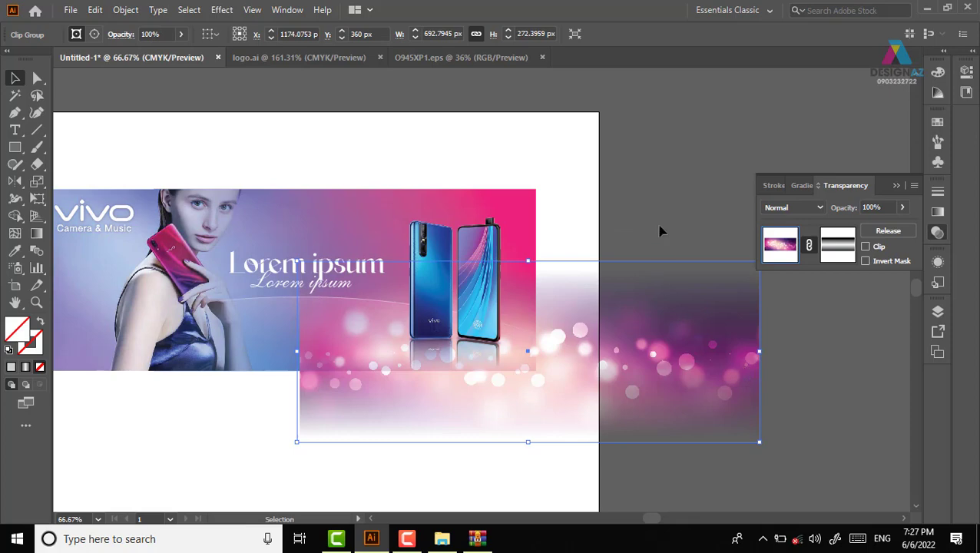
key("ctrl+z")
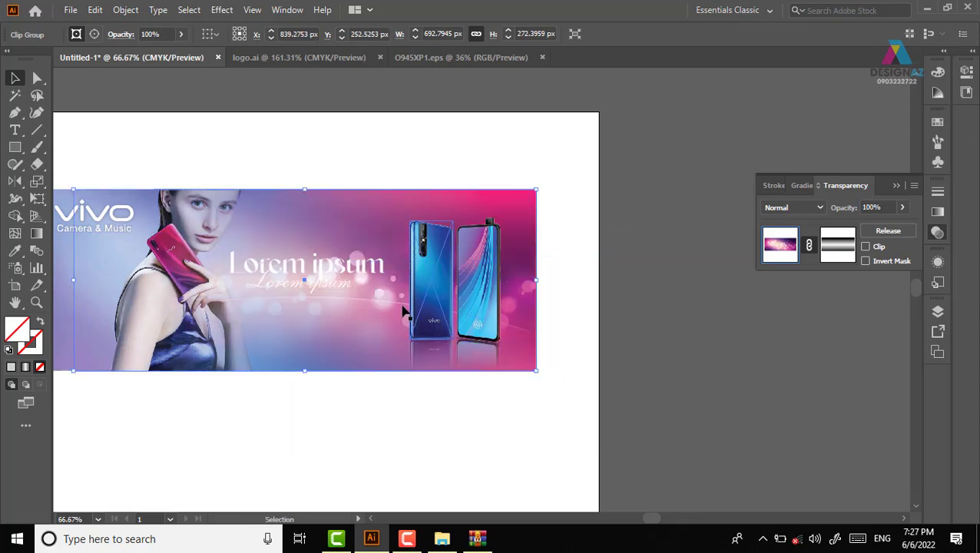
left_click_drag(482, 404, 586, 410)
left_click(517, 442)
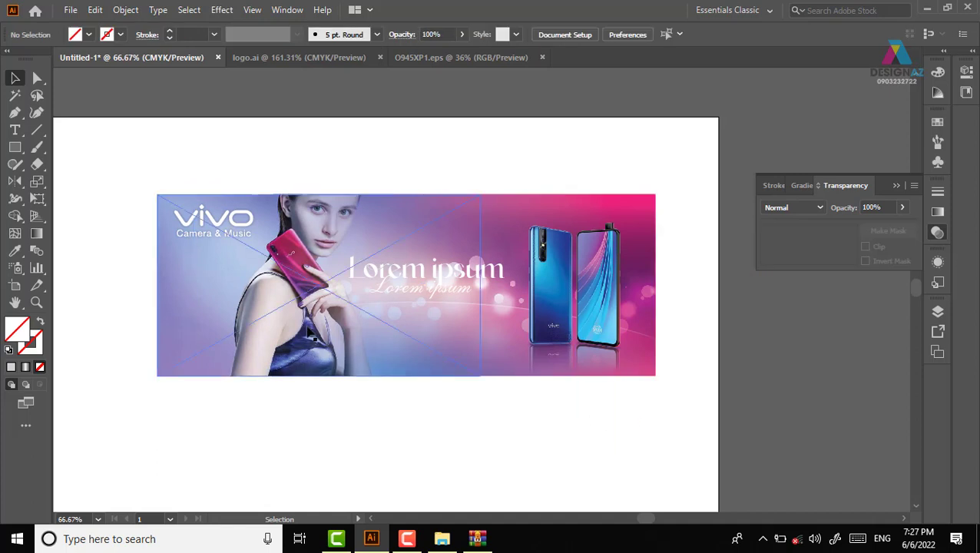
left_click(15, 150)
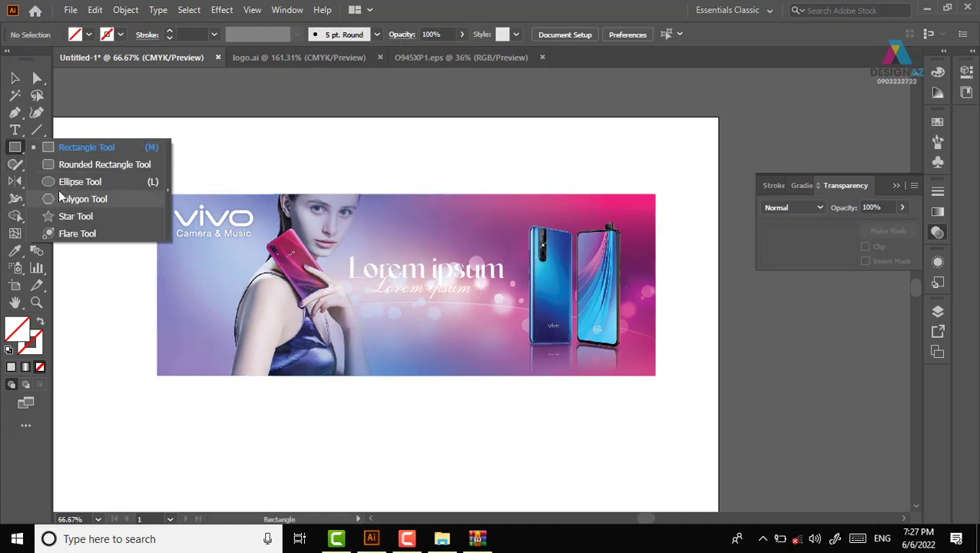
- Draw a circle near the hand holding the phone and fill it white
left_click(69, 182)
mouse_move(209, 233)
left_mouse_down()
mouse_move(234, 271)
mouse_move(305, 330)
left_mouse_up()
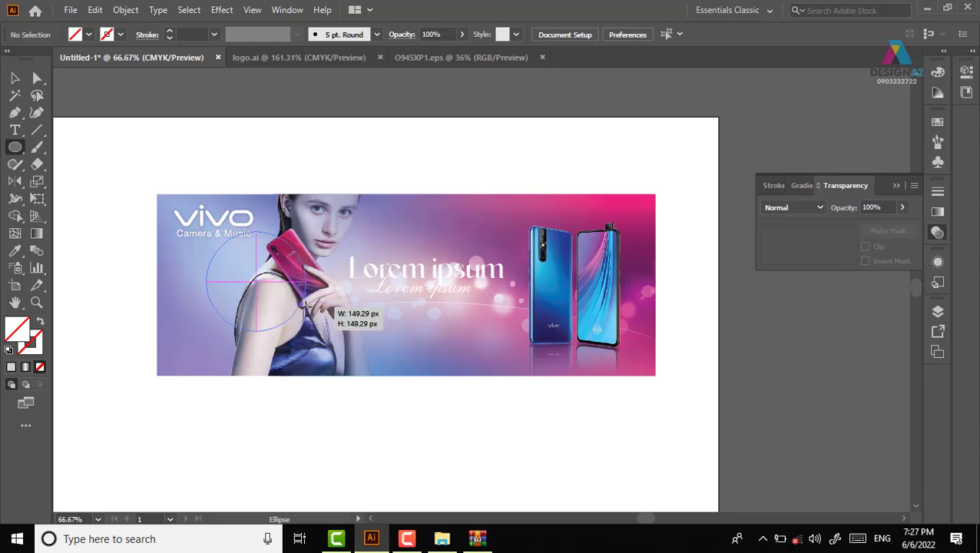
left_click(938, 124)
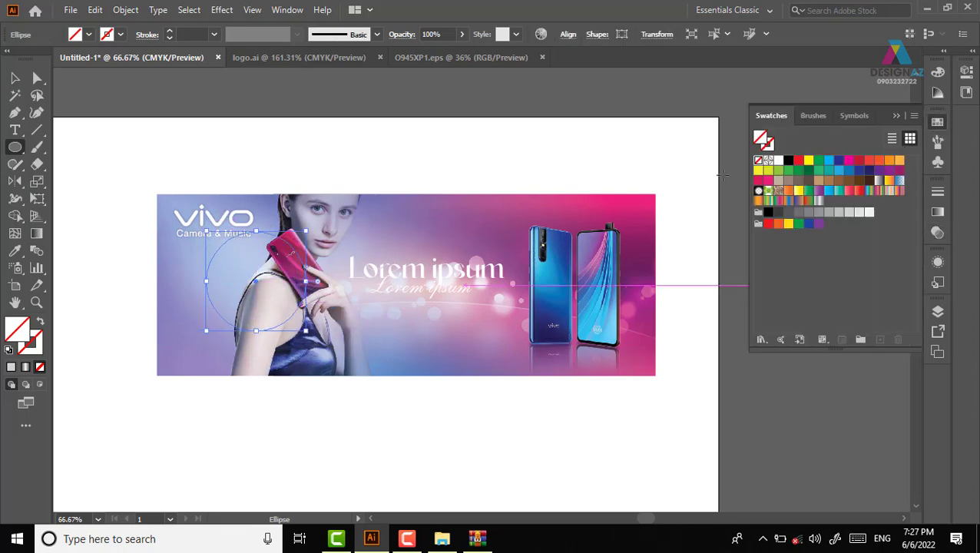
left_click(779, 160)
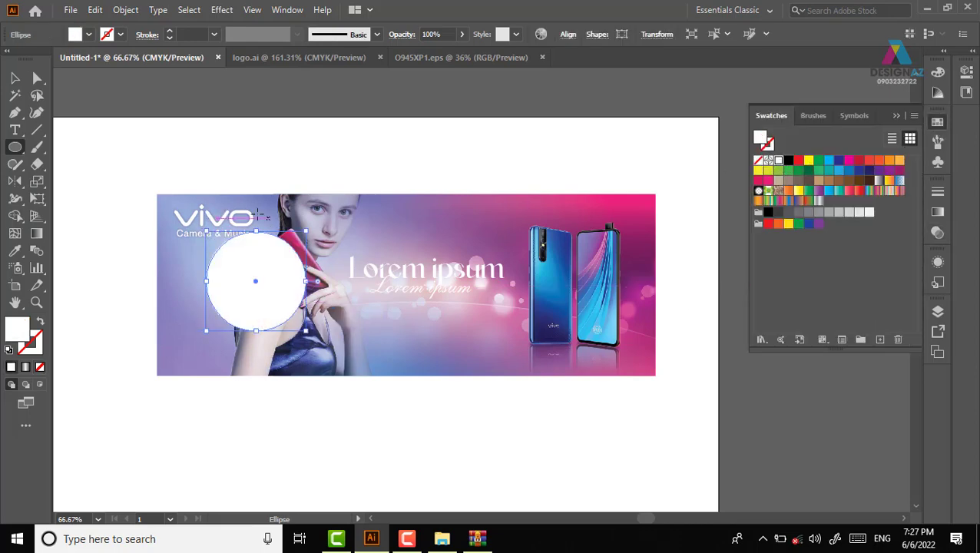
- Zoom in on the banner's left part and reselect the white circle for Transparency settings
key("z")
left_click_drag(96, 144, 731, 397)
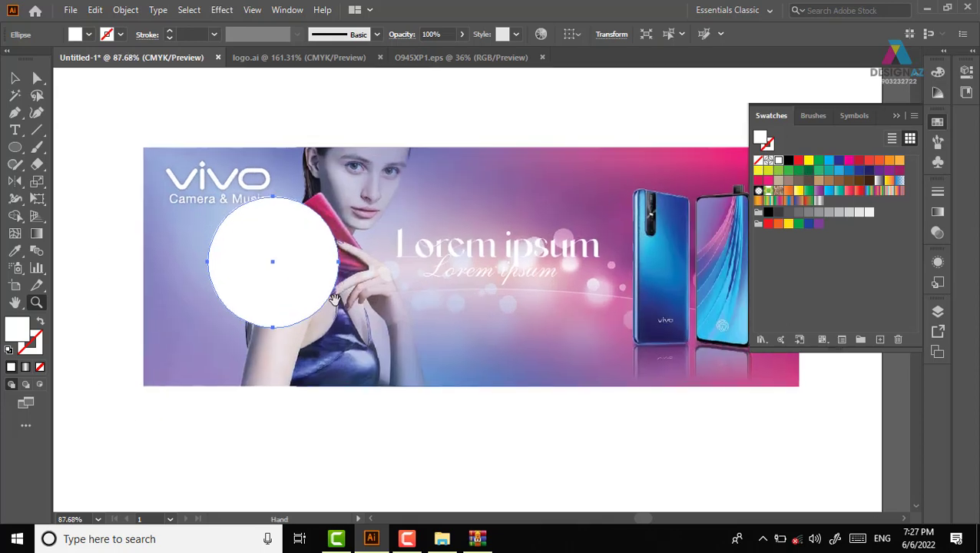
left_click(15, 79)
left_click(331, 89)
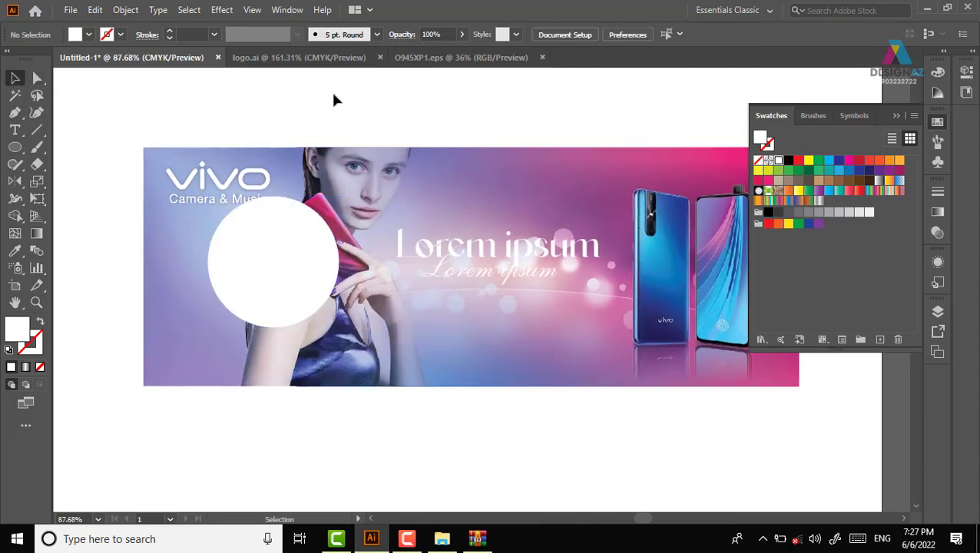
left_click(300, 248)
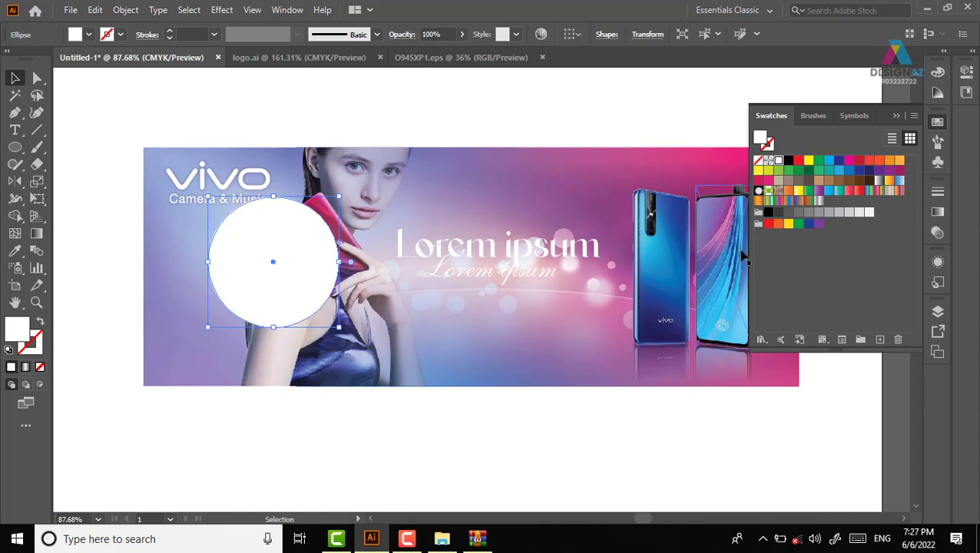
left_click(939, 232)
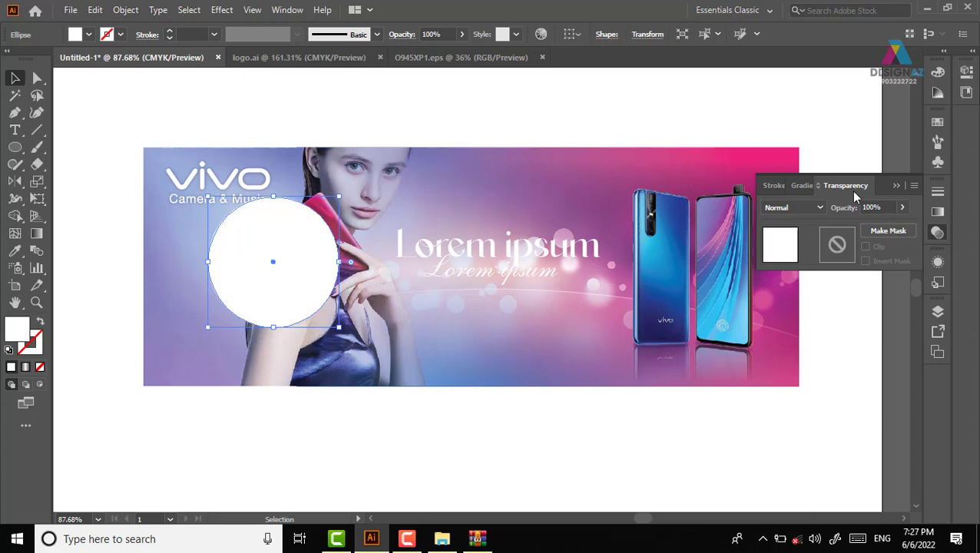
- Give the circle an unclipped opacity mask holding a white-to-black gradient rectangle
left_click(838, 250)
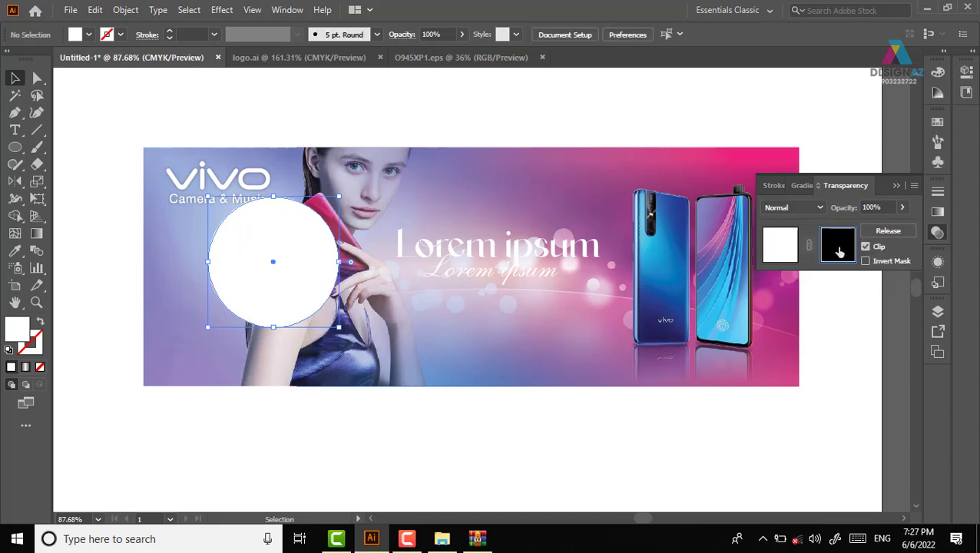
left_click(865, 247)
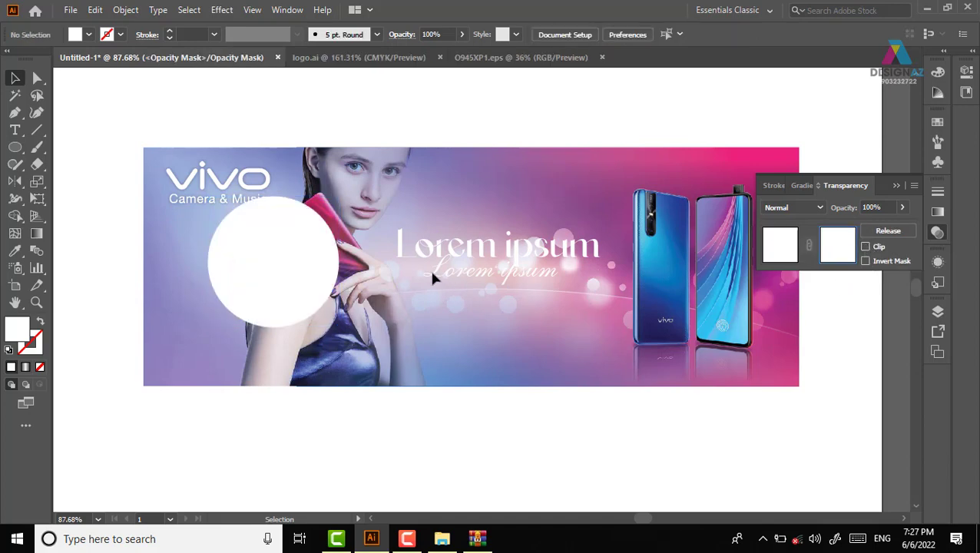
left_click(14, 147)
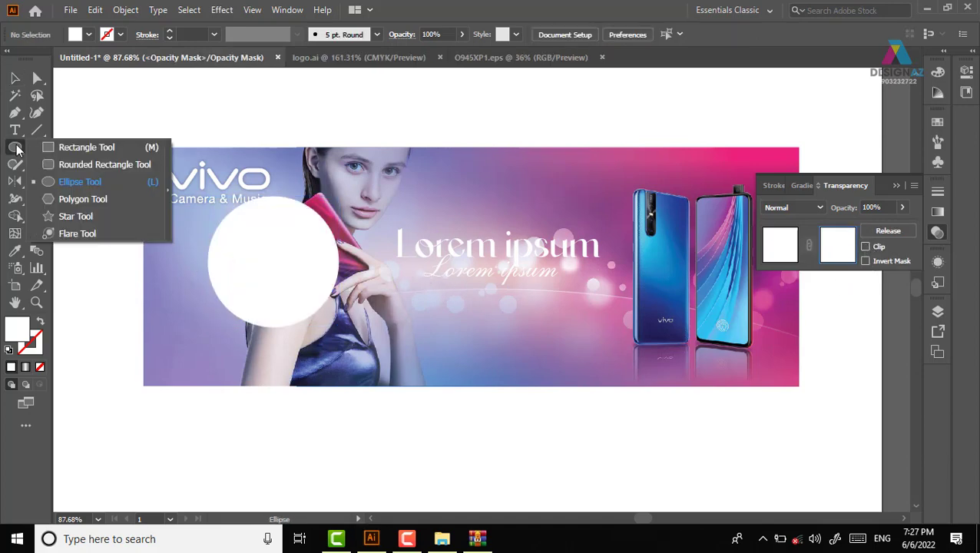
left_click(46, 147)
left_click_drag(197, 187, 347, 332)
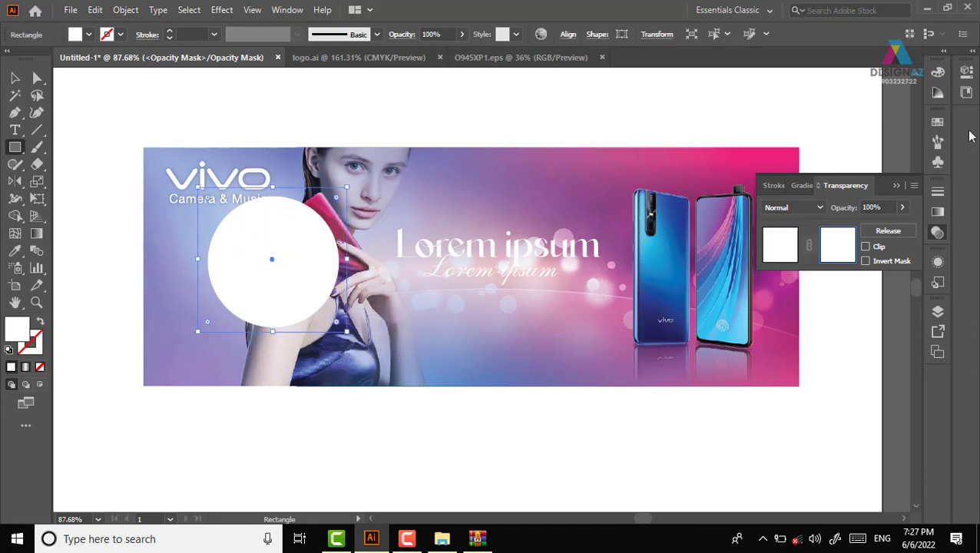
left_click(938, 122)
left_click(878, 182)
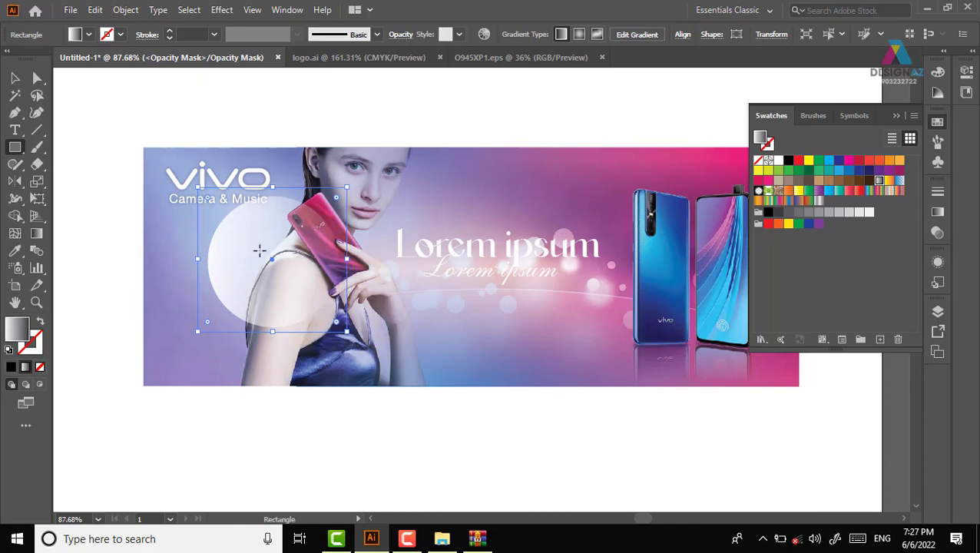
- Angle the mask gradient diagonally down-right across the circle and exit mask editing
key("g")
left_click_drag(221, 201, 326, 315)
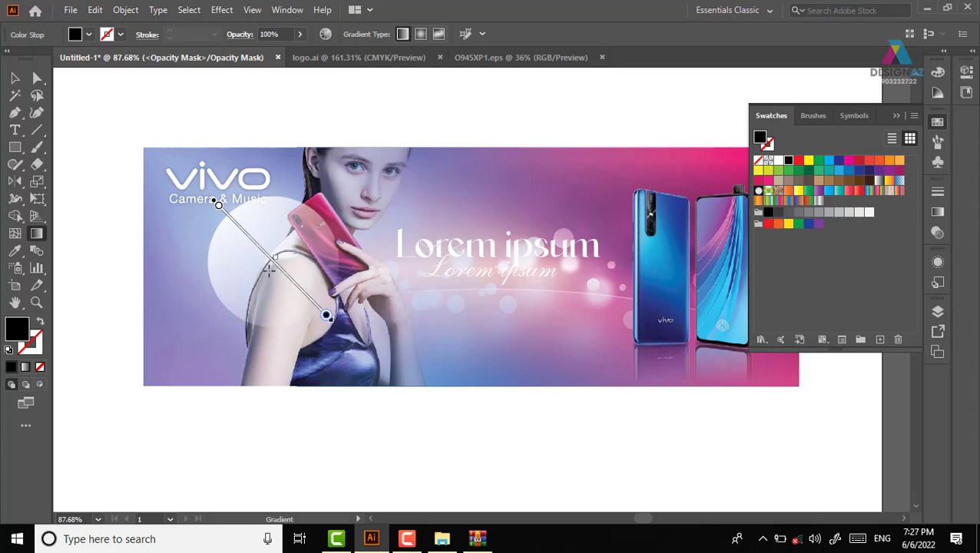
left_click(937, 232)
left_click(780, 245)
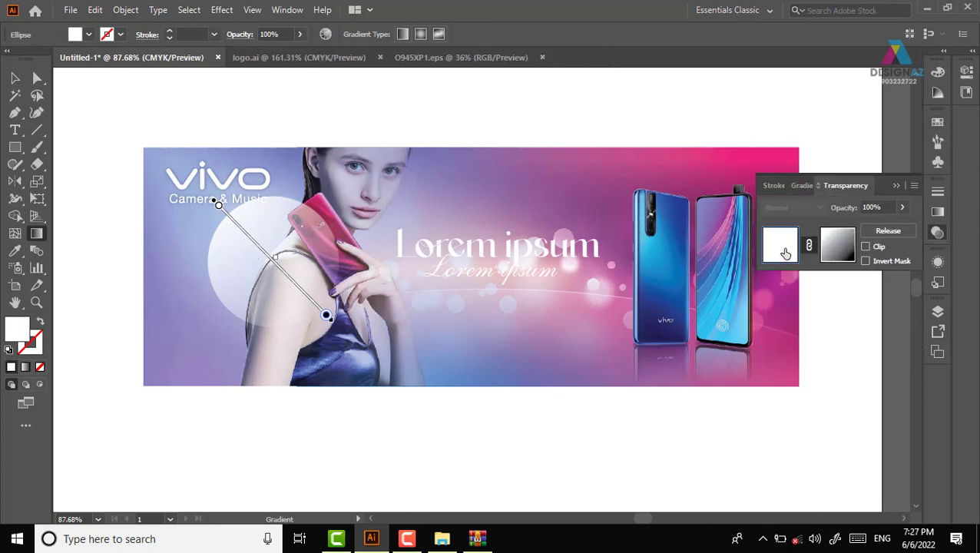
- Move the faded circle up onto the vivo logo and set it to Overlay at 42% opacity
key("v")
left_click(387, 75)
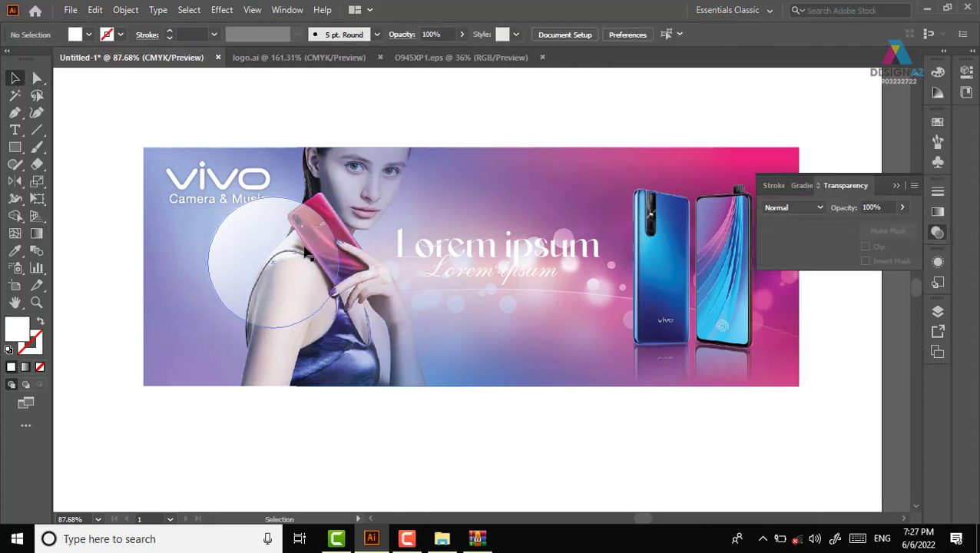
mouse_move(328, 243)
left_mouse_down()
mouse_move(492, 198)
mouse_move(289, 202)
left_mouse_up()
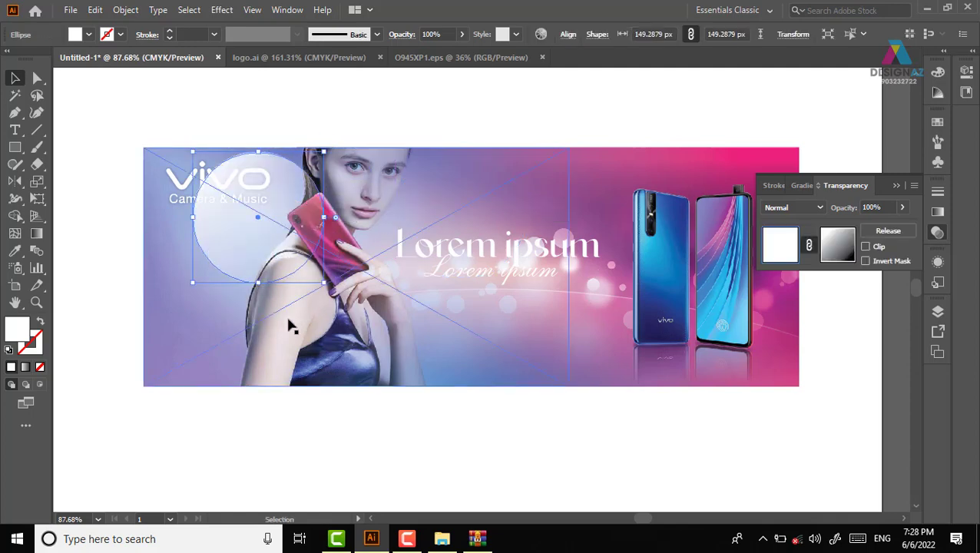
left_click(794, 208)
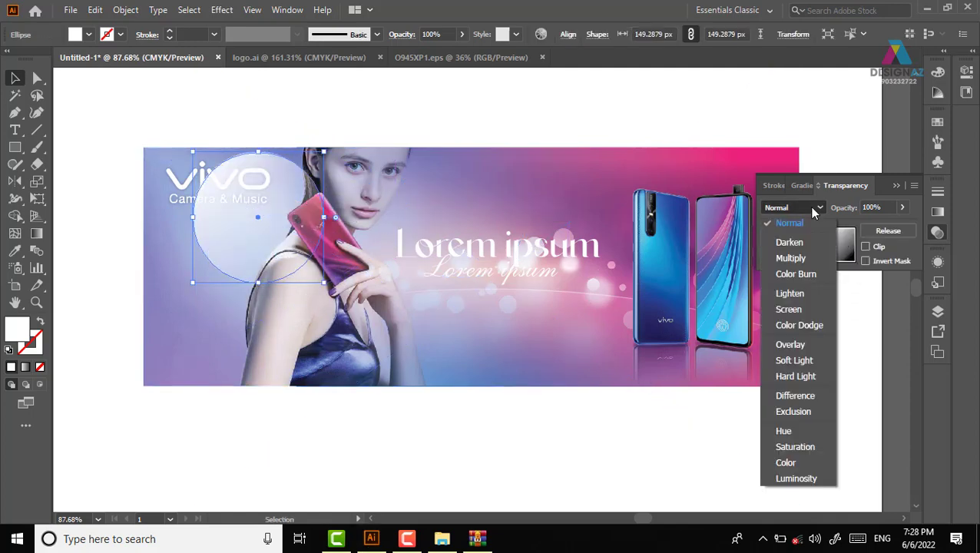
left_click(798, 344)
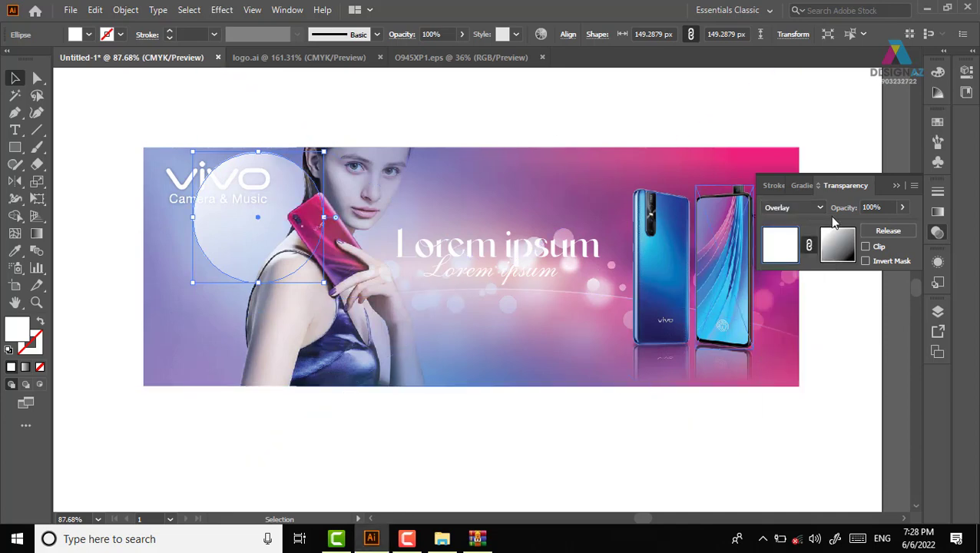
left_click(902, 207)
left_click(870, 228)
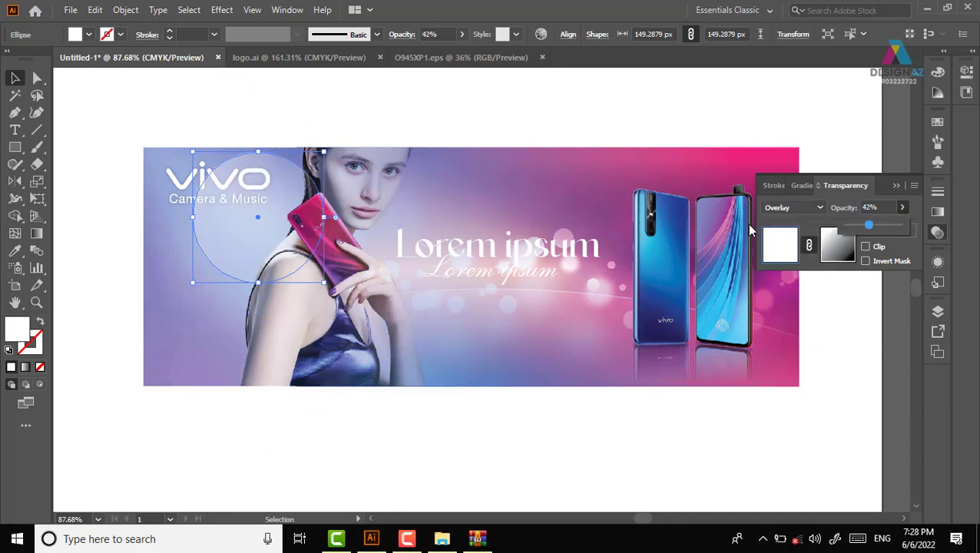
left_click(530, 117)
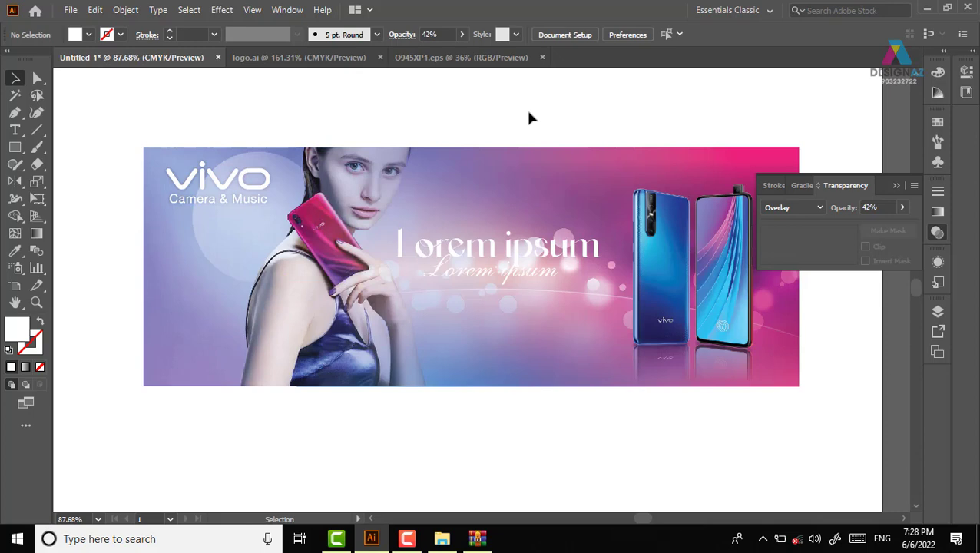
- Duplicate the faint circle, enlarge the copy and set its opacity to 30%
left_click_drag(438, 241, 516, 212)
mouse_move(267, 271)
left_mouse_down()
mouse_move(234, 302)
mouse_move(254, 301)
left_mouse_up()
mouse_move(284, 198)
left_mouse_down()
mouse_move(401, 157)
mouse_move(361, 228)
left_mouse_up()
left_click_drag(197, 306, 229, 371)
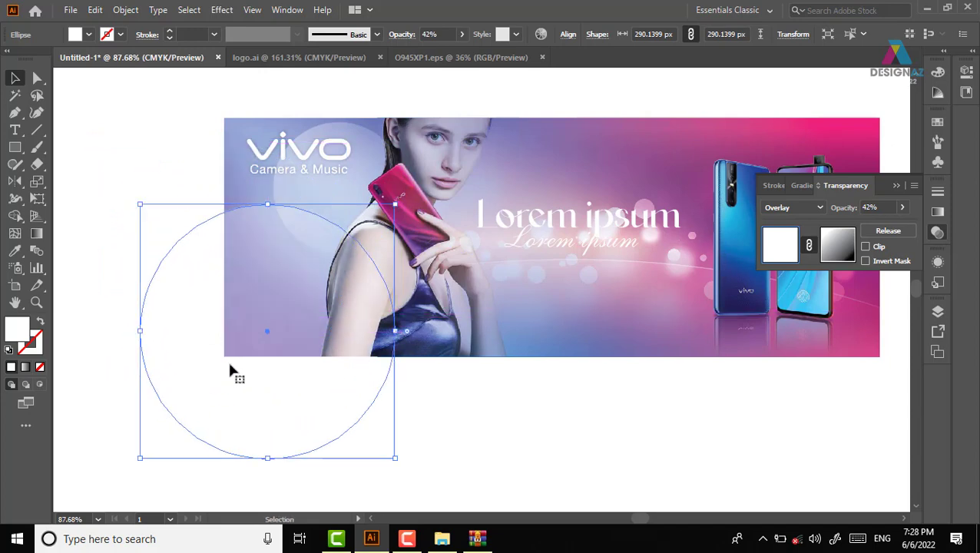
left_click(543, 415)
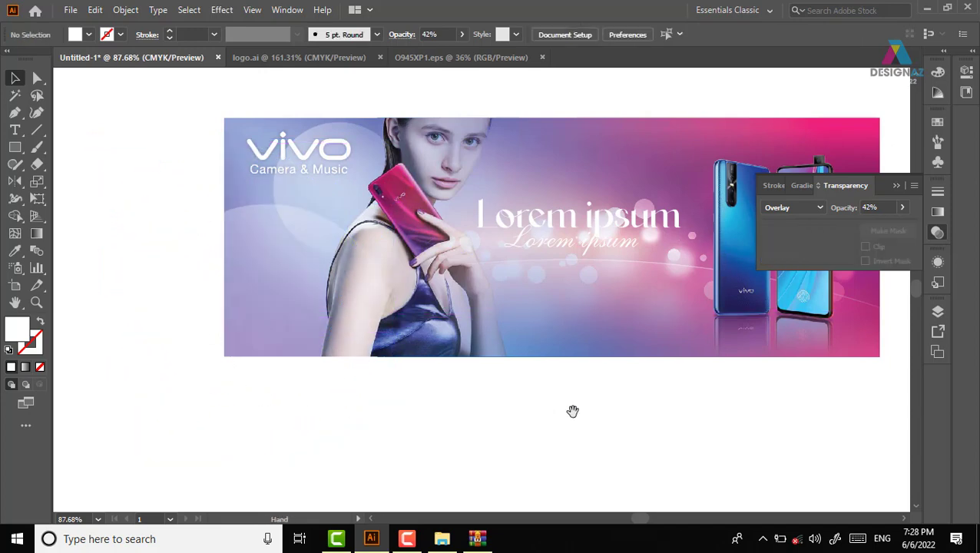
left_click_drag(570, 408, 534, 407)
left_click(206, 278)
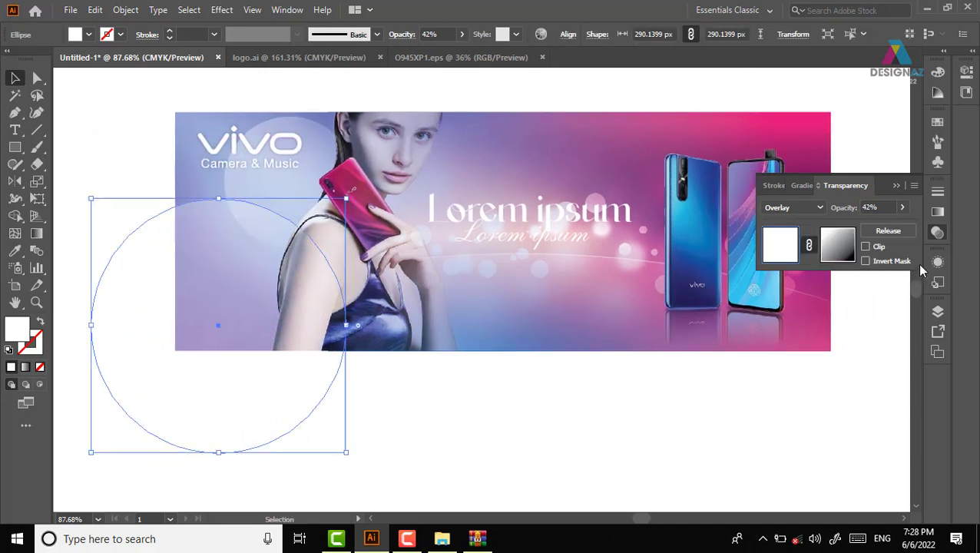
left_click(880, 206)
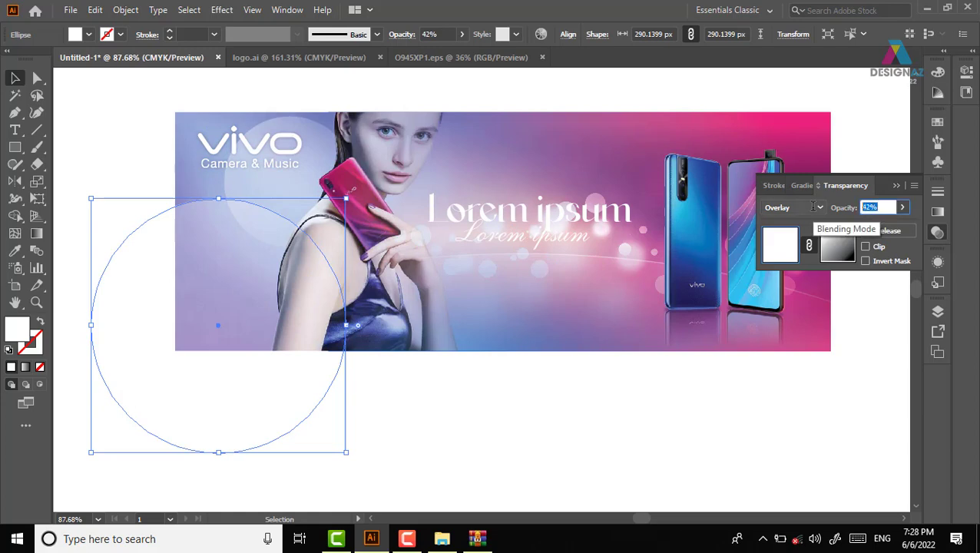
type("30")
key("Return")
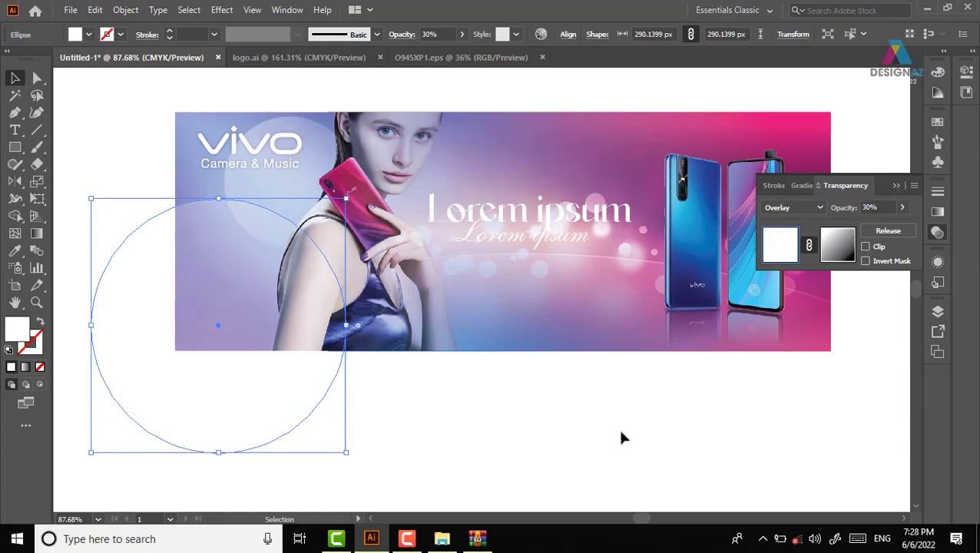
- Move the copy across the banner and shrink it to about 133 px near the left phone's edge
left_click_drag(245, 302, 601, 197)
left_click_drag(641, 286, 335, 333)
mouse_move(396, 143)
left_mouse_down()
mouse_move(343, 187)
mouse_move(442, 125)
left_mouse_up()
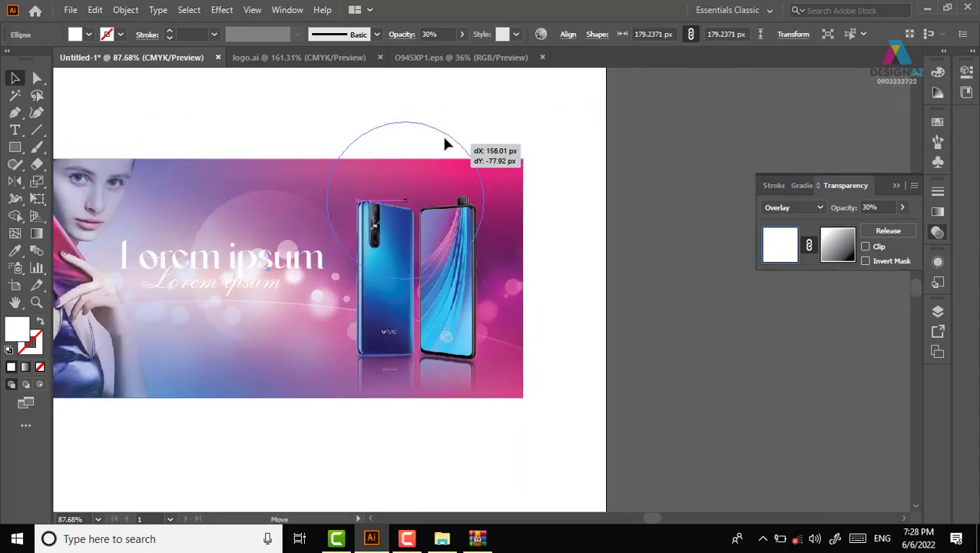
left_click(590, 264)
left_click_drag(595, 345, 740, 317)
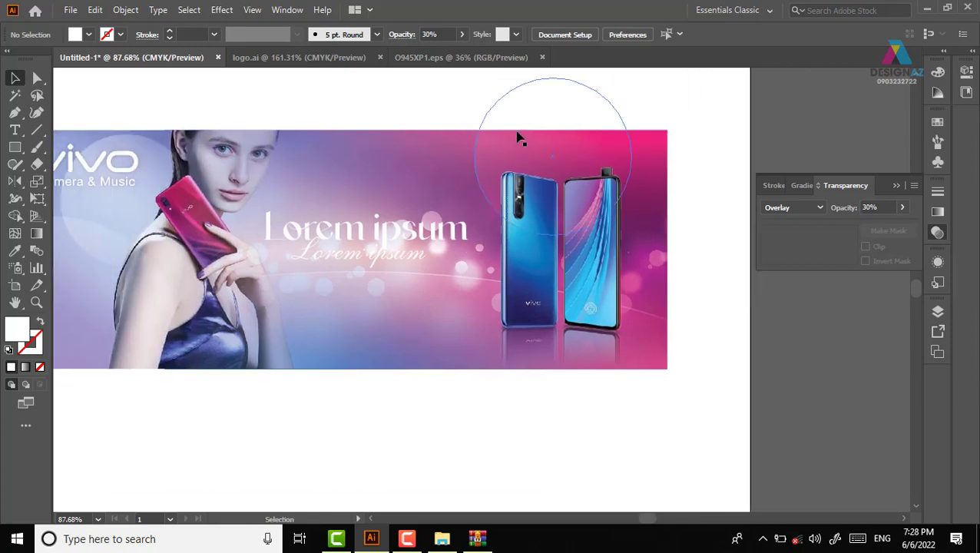
left_click_drag(538, 157, 373, 169)
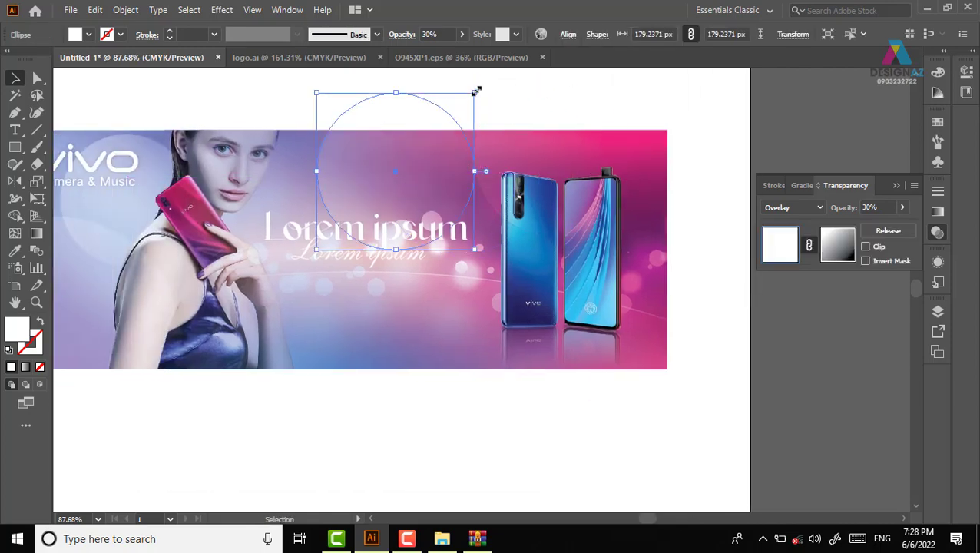
left_click_drag(468, 90, 441, 124)
left_click_drag(381, 129, 454, 159)
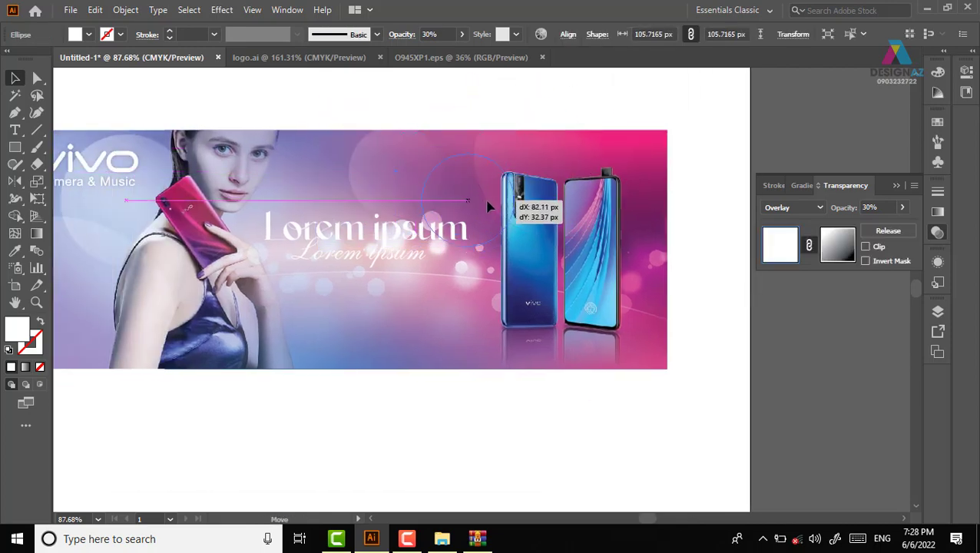
left_click(352, 92)
- Move a soft circle over the right phone, enlarge it to about 190 px, and set 48% opacity
mouse_move(536, 288)
left_mouse_down()
mouse_move(678, 305)
mouse_move(439, 284)
left_mouse_up()
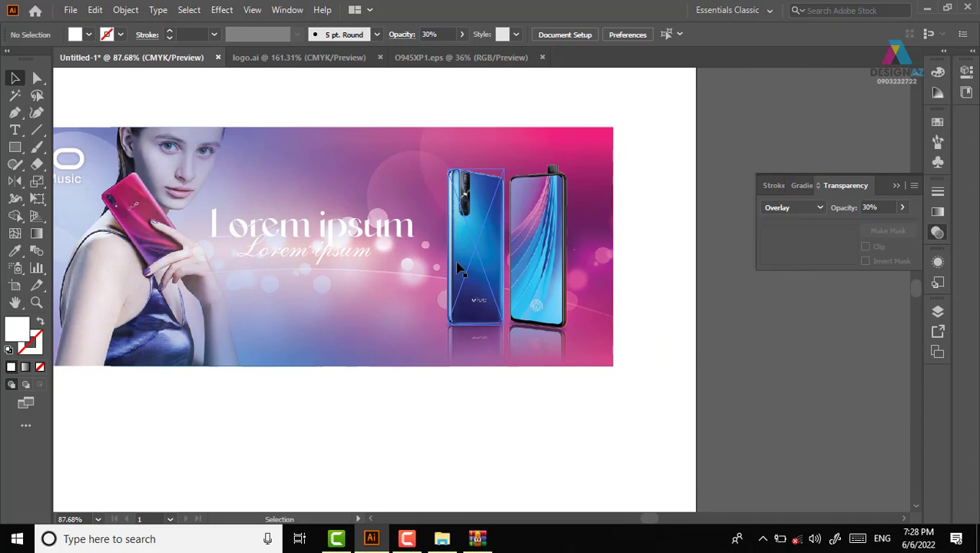
left_click_drag(426, 196, 604, 281)
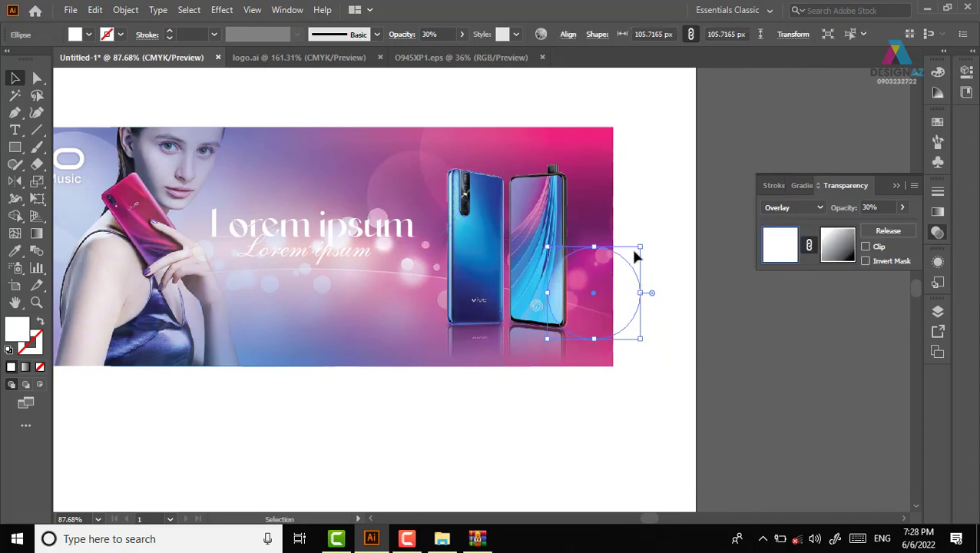
left_click_drag(641, 245, 714, 171)
left_click_drag(665, 267, 631, 196)
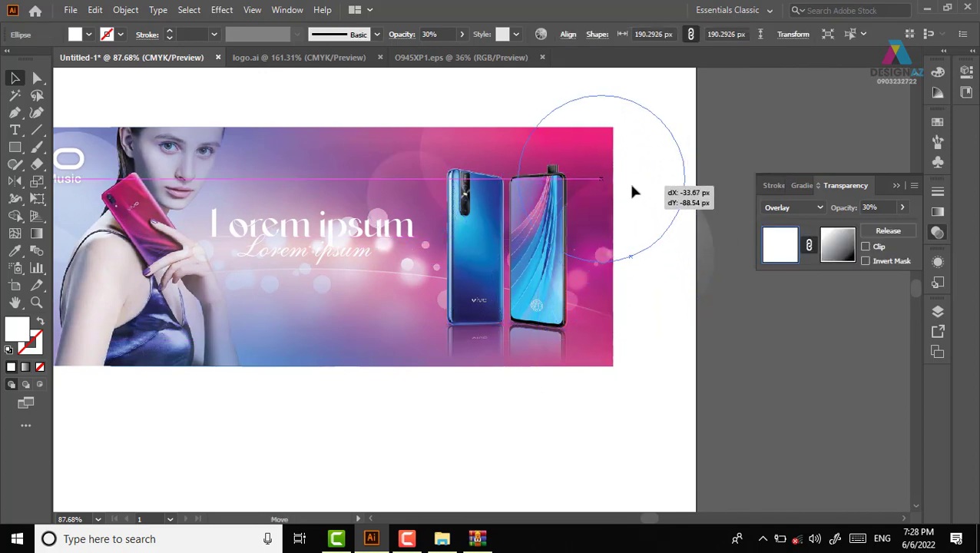
left_click(693, 318)
left_click(638, 212)
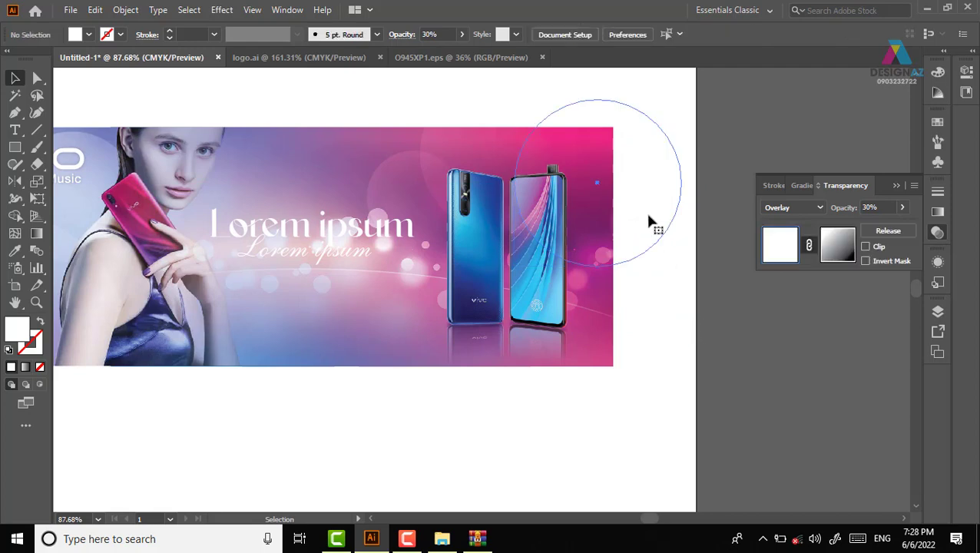
left_click(903, 207)
left_click_drag(863, 225, 873, 225)
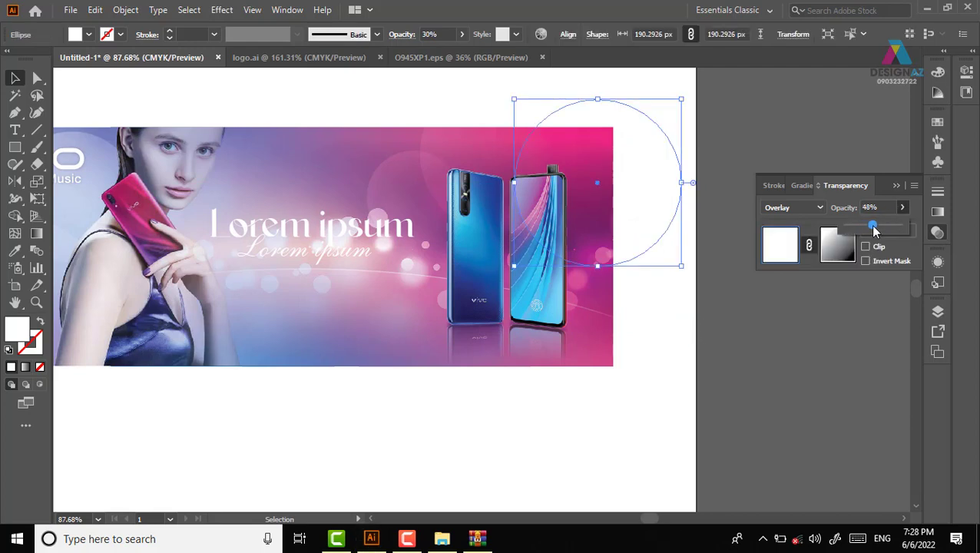
left_click(704, 413)
left_click_drag(704, 413, 805, 421)
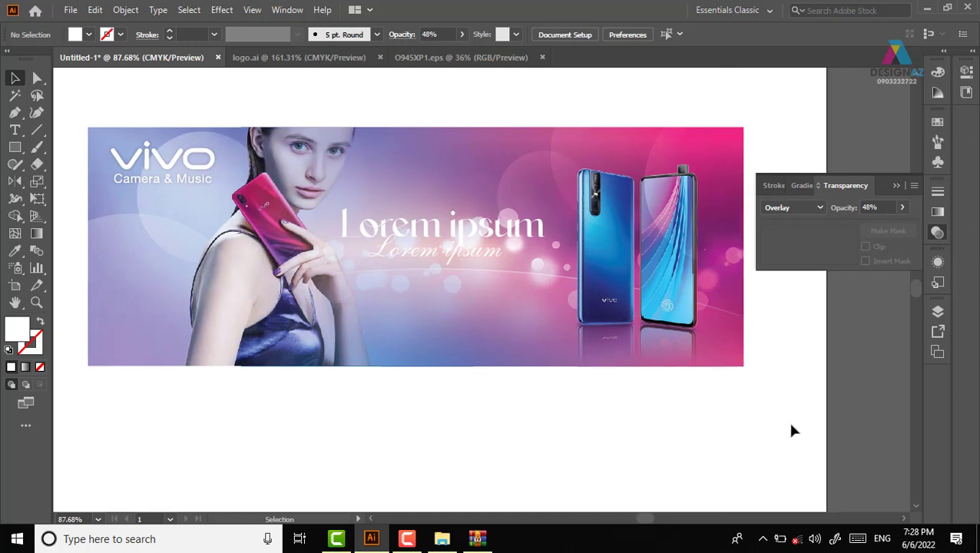
- Move the hidden 30% opacity soft circle onto the banner's upper middle
mouse_move(806, 72)
left_mouse_down()
mouse_move(451, 134)
mouse_move(426, 160)
mouse_move(371, 184)
mouse_move(435, 173)
mouse_move(425, 178)
mouse_move(395, 152)
left_mouse_up()
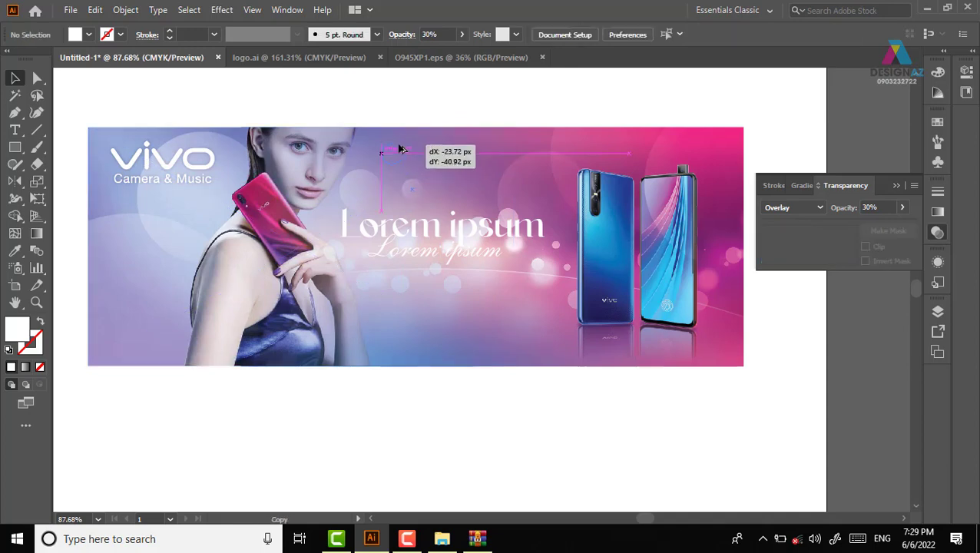
left_click(435, 104)
mouse_move(544, 331)
left_mouse_down()
mouse_move(455, 323)
mouse_move(457, 359)
left_mouse_up()
left_click_drag(416, 334, 437, 330)
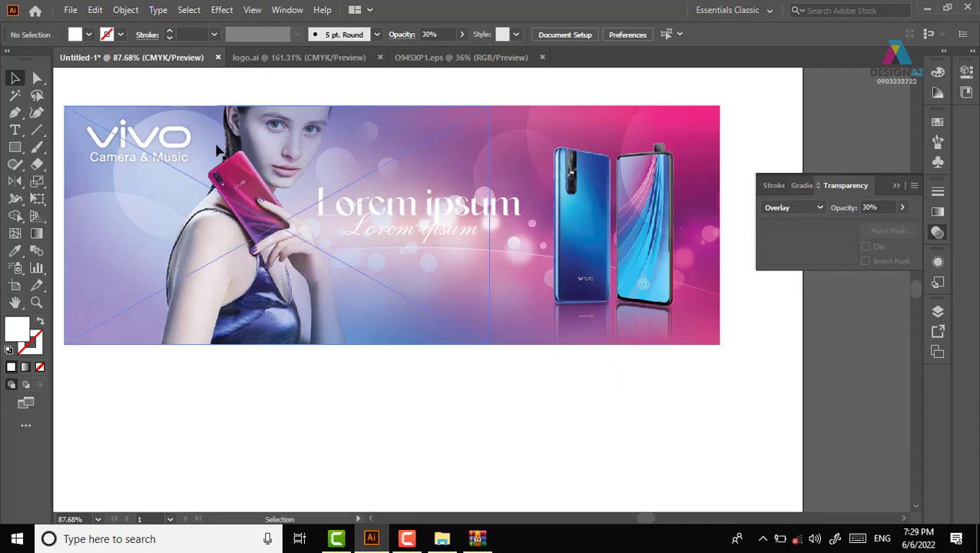
left_click(16, 147)
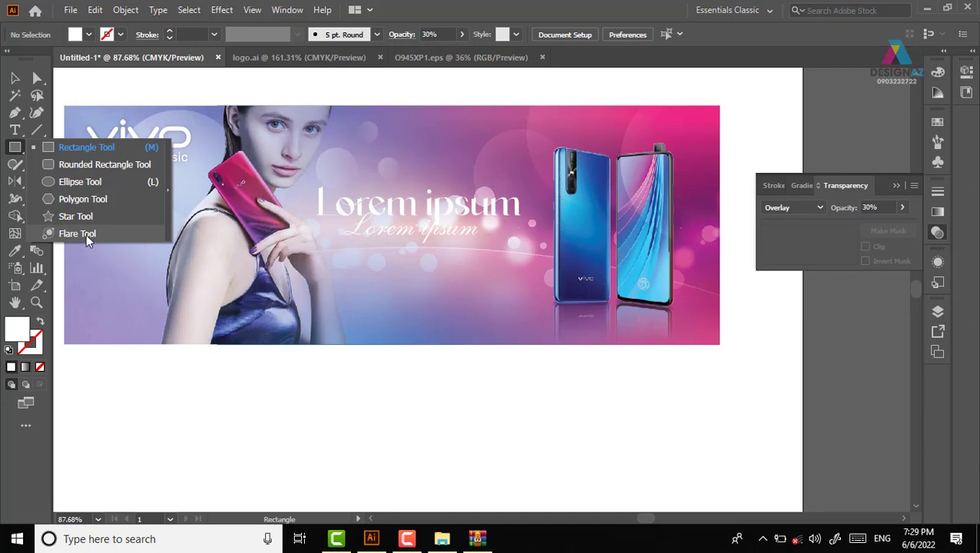
left_click(78, 234)
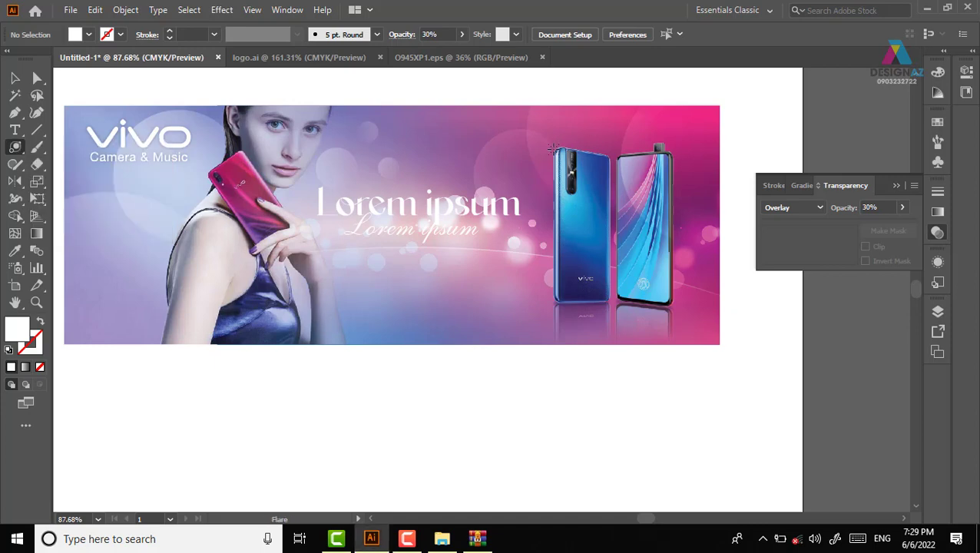
left_click_drag(553, 148, 563, 160)
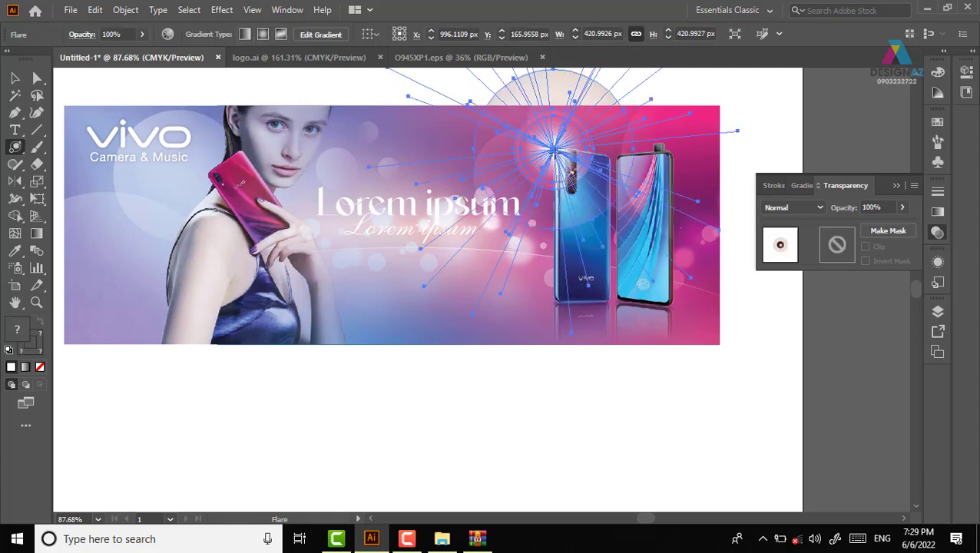
left_click_drag(555, 157, 265, 263)
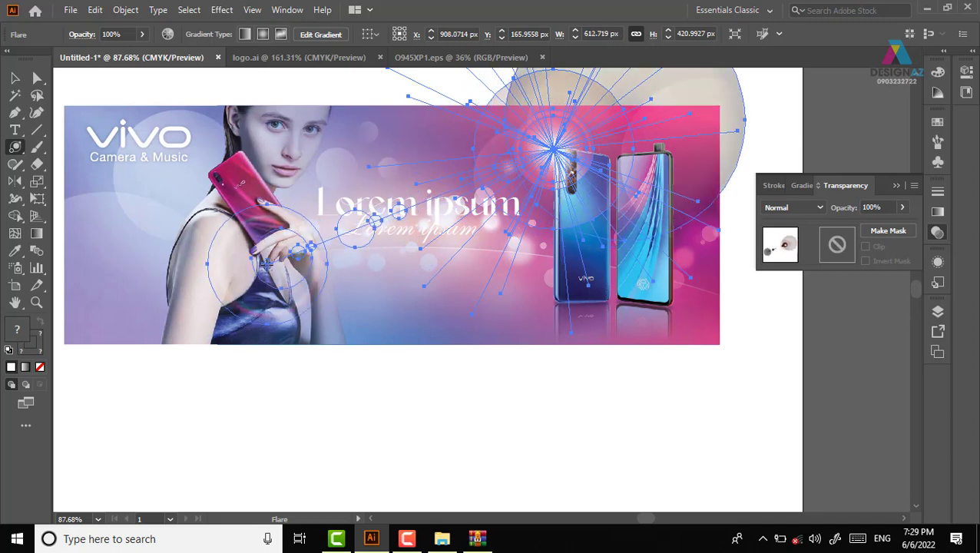
left_click(14, 78)
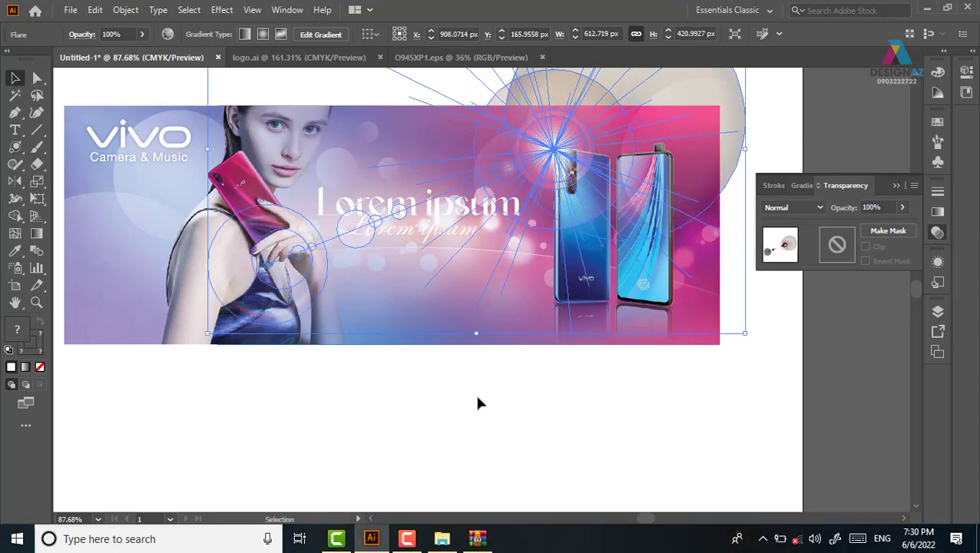
left_click(504, 425)
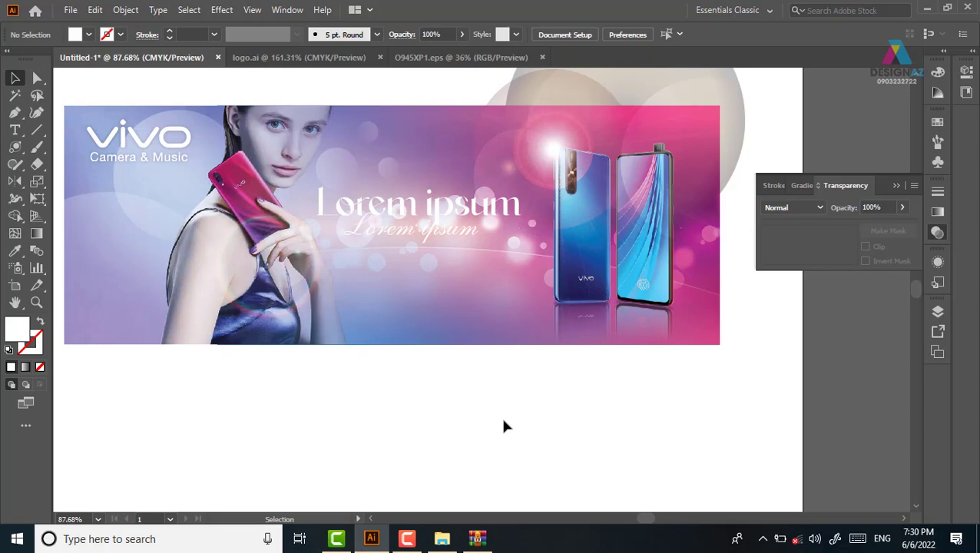
left_click(558, 158)
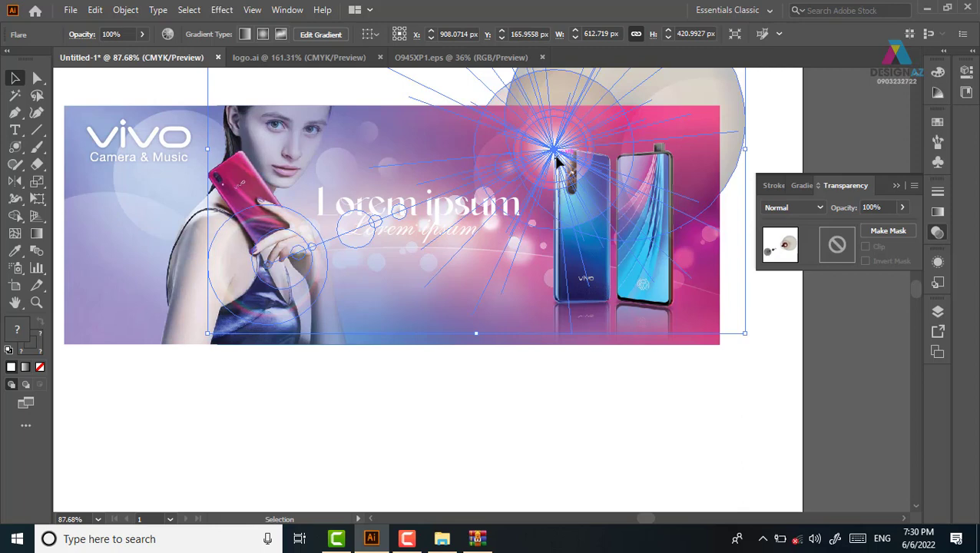
key("Delete")
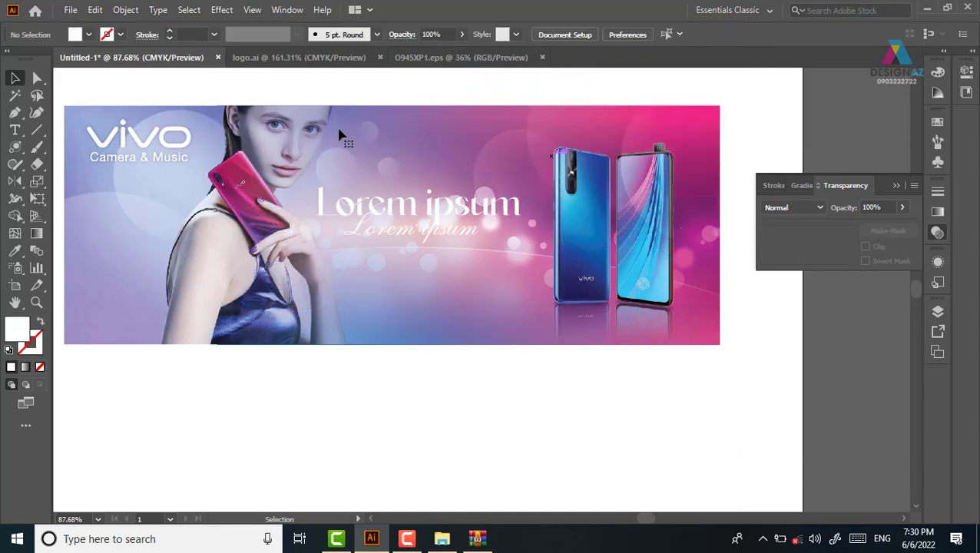
- Draw a trial lens flare at the hand, then delete it
left_click_drag(17, 151, 77, 243)
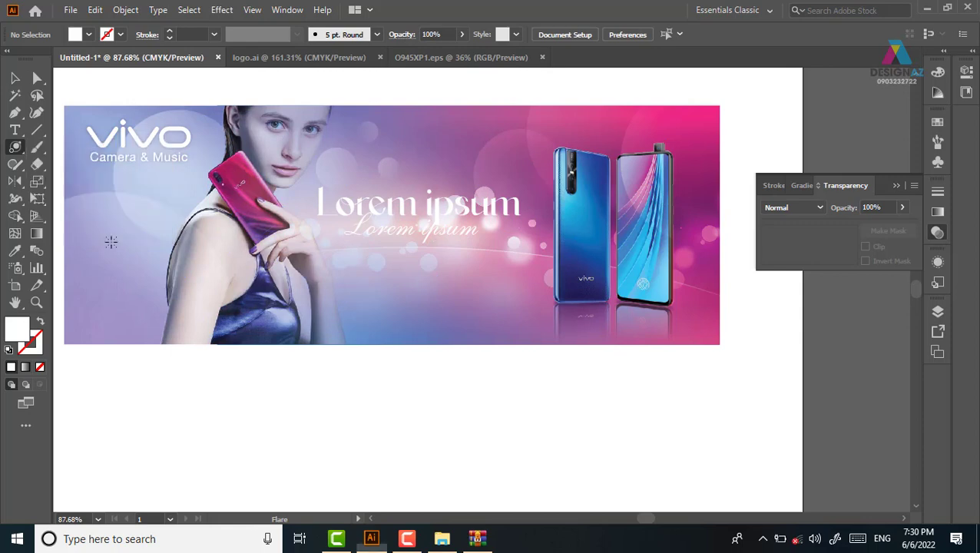
left_click_drag(306, 212, 384, 238)
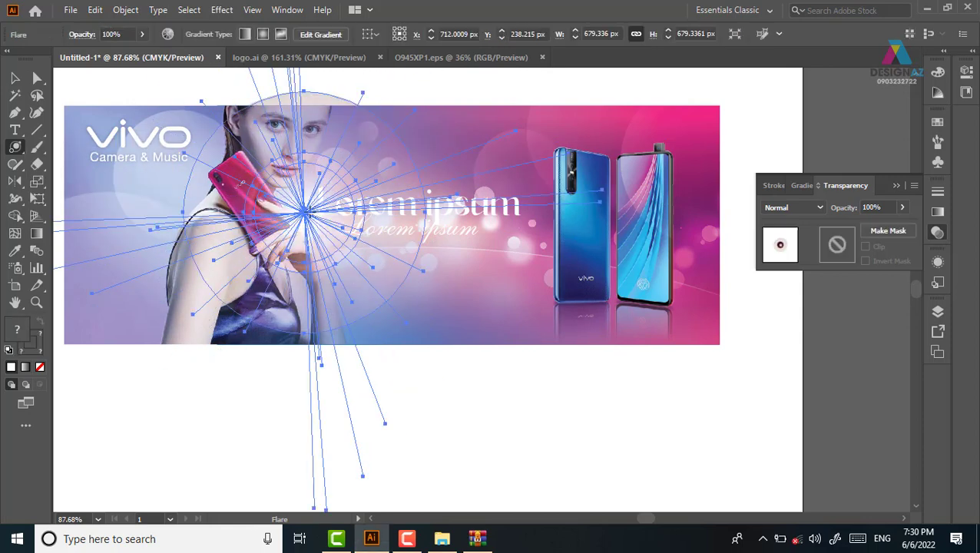
left_click(604, 215)
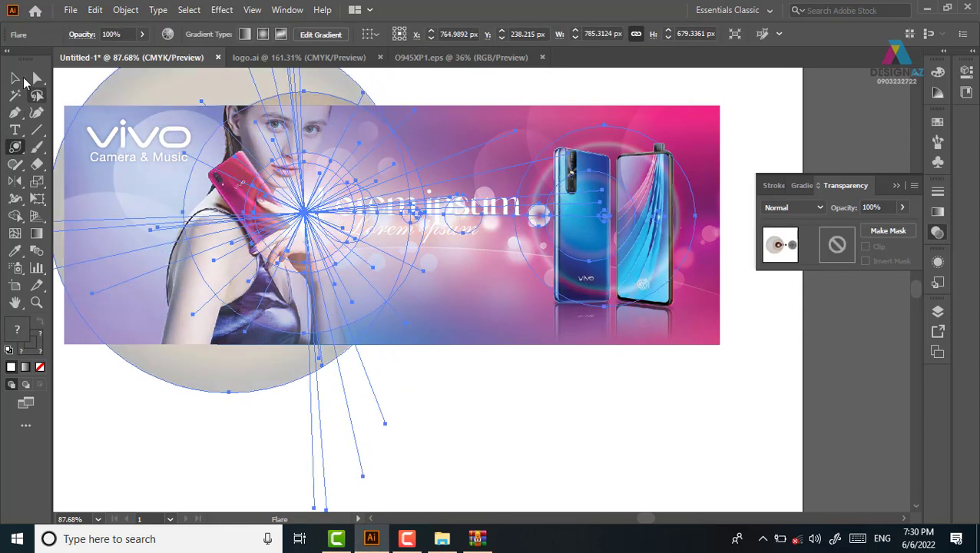
left_click(15, 78)
left_click(530, 394)
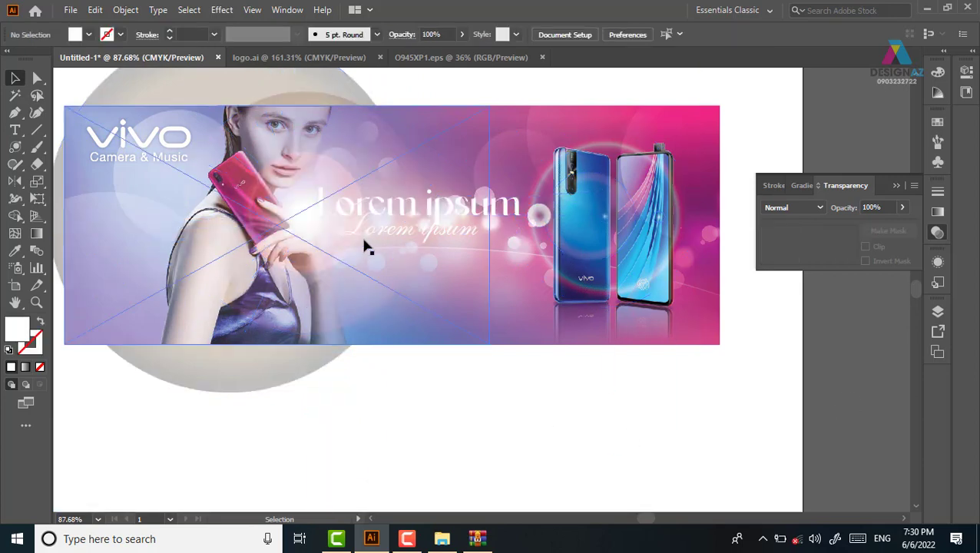
left_click(326, 217)
key("Delete")
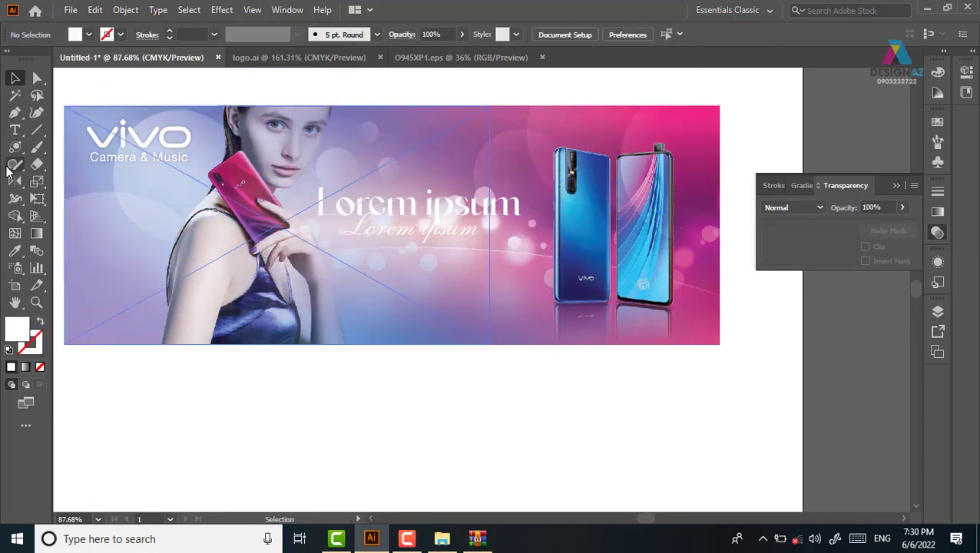
- Redraw the lens flare centred at the woman's hand, with rings extending toward the lower right
left_click(14, 146)
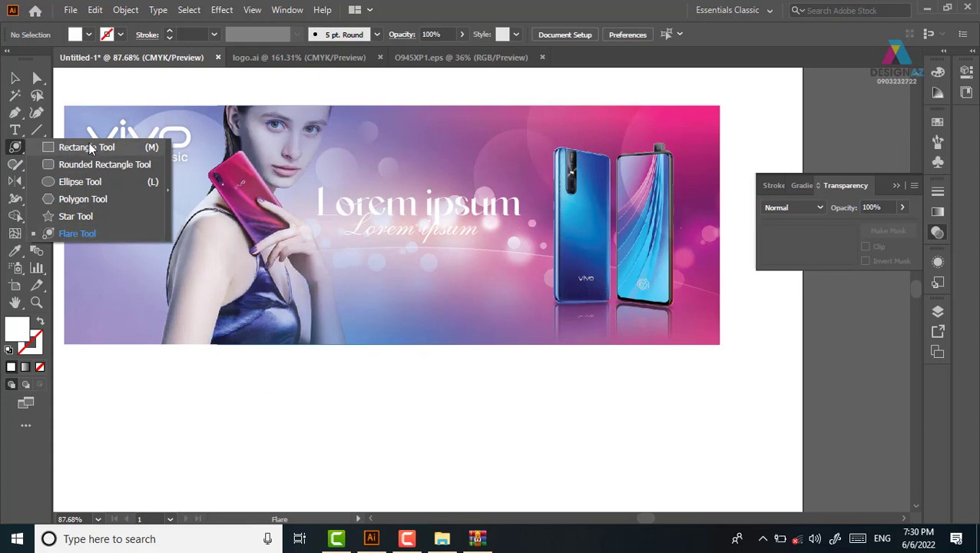
left_click(77, 235)
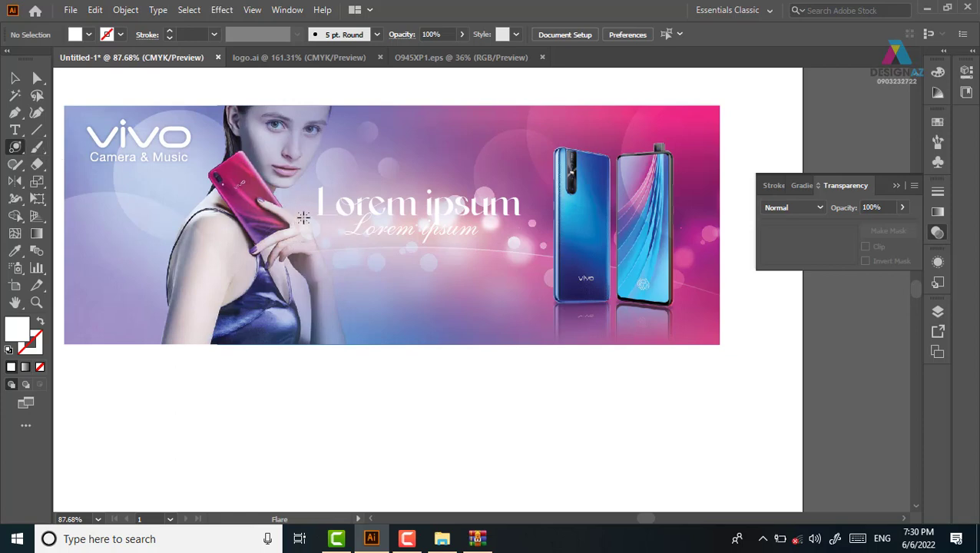
left_click_drag(303, 218, 309, 232)
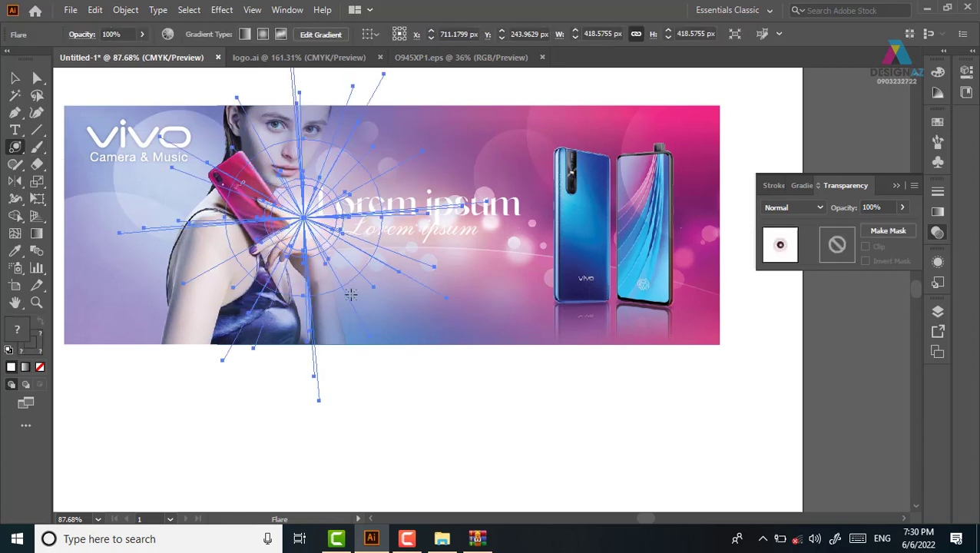
left_click_drag(305, 219, 487, 331)
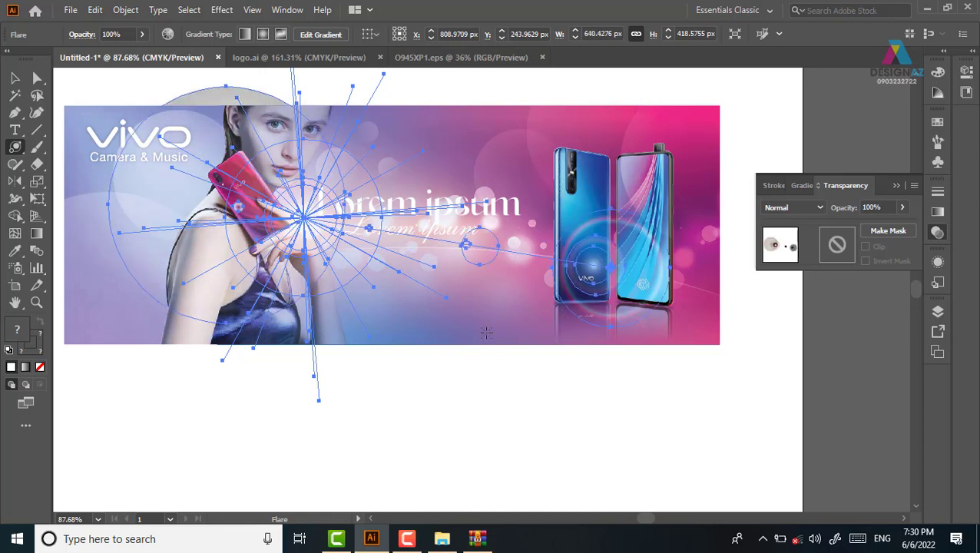
left_click(14, 78)
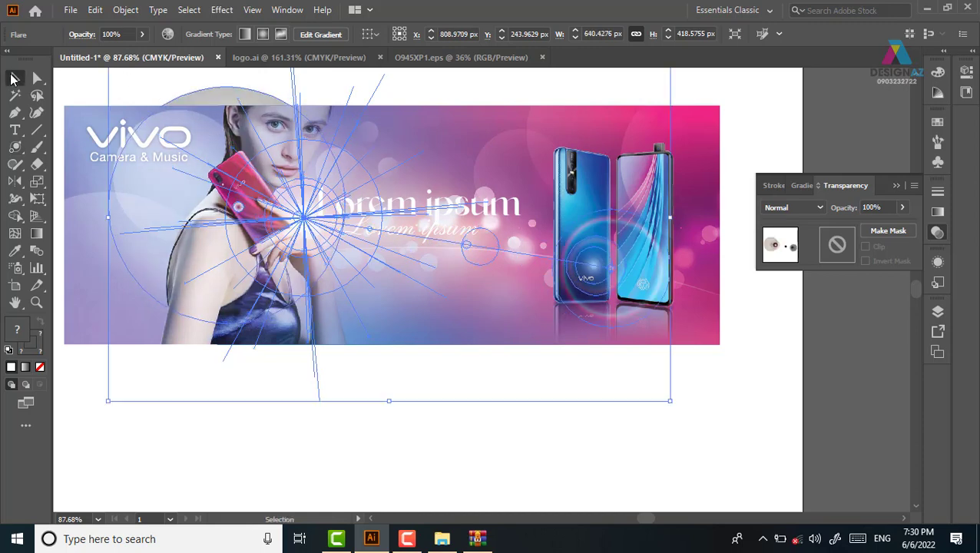
left_click(559, 425)
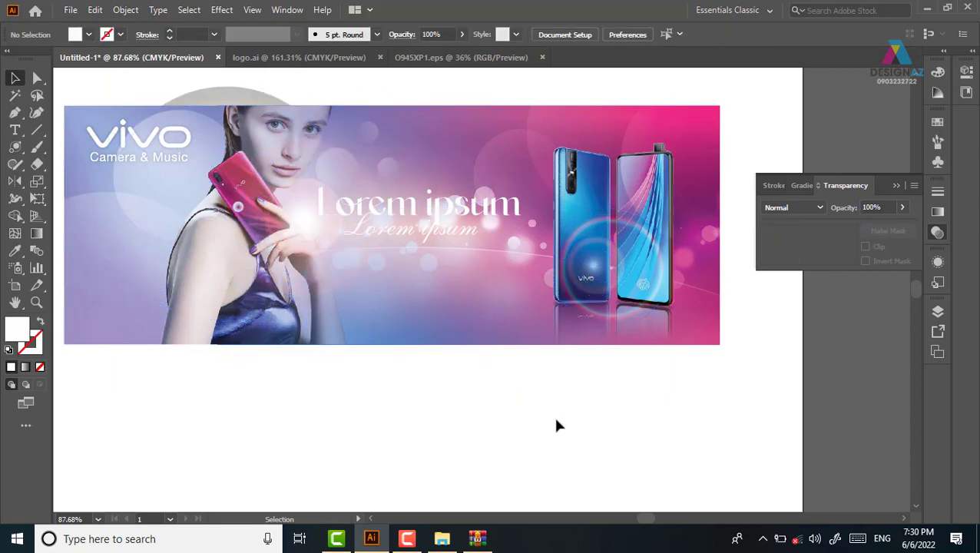
- Zoom to the banner and select the lens flare with a bokeh circle
key("ctrl+minus")
key("ctrl+minus")
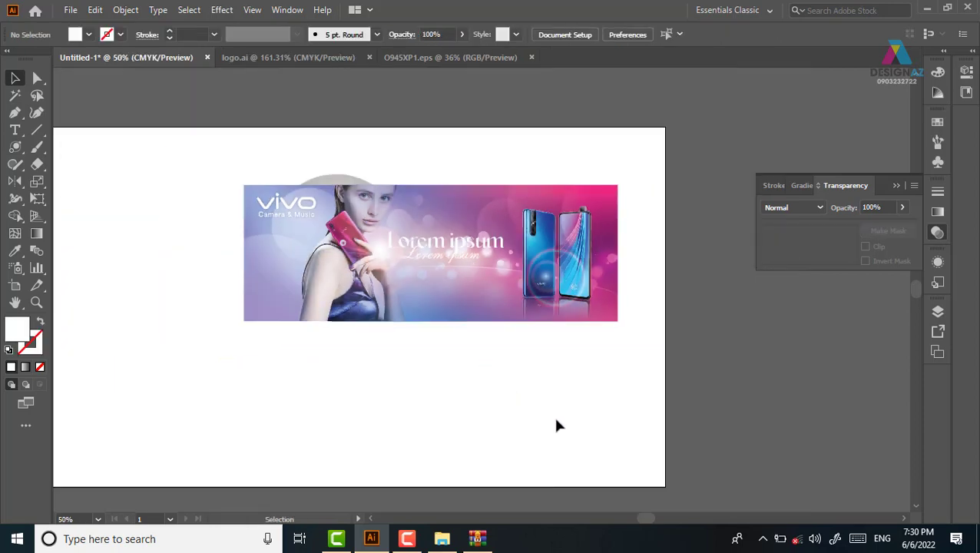
key("z")
left_click_drag(212, 158, 735, 391)
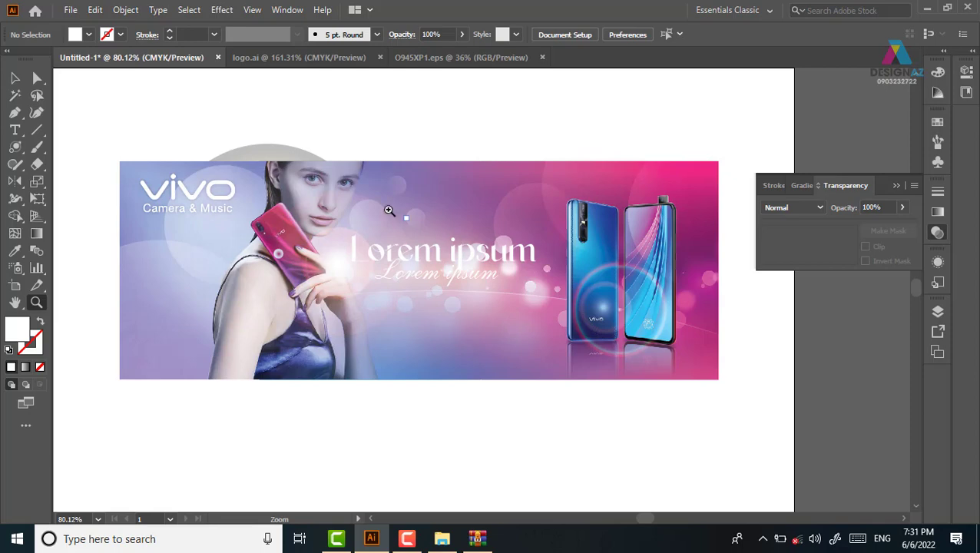
left_click(14, 78)
left_click(299, 153)
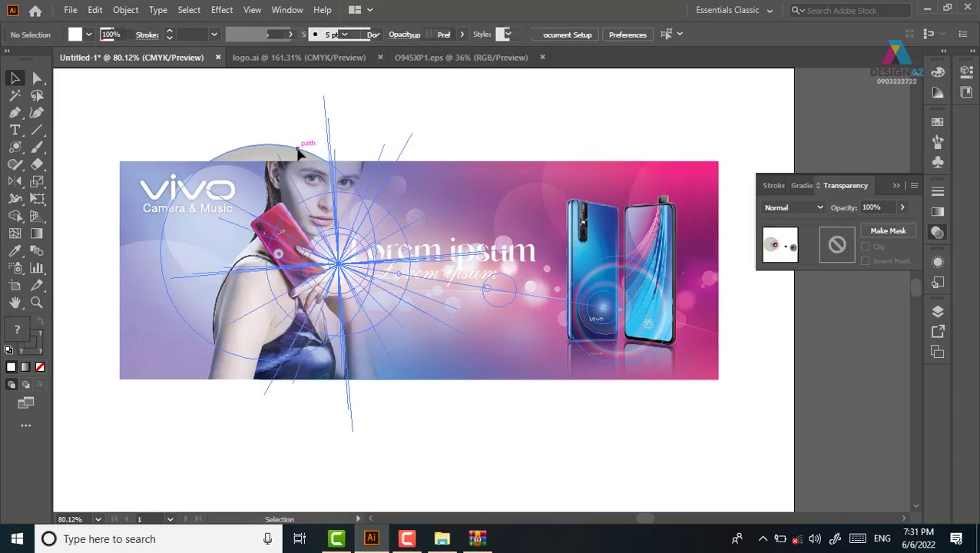
left_click(700, 153, "shift")
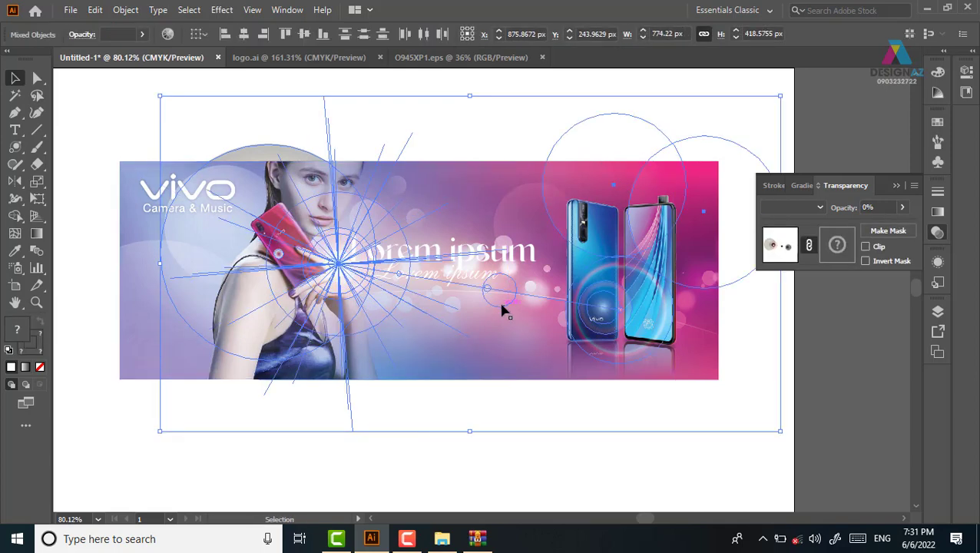
scroll(501, 310, "down", 3)
left_click_drag(542, 345, 416, 351)
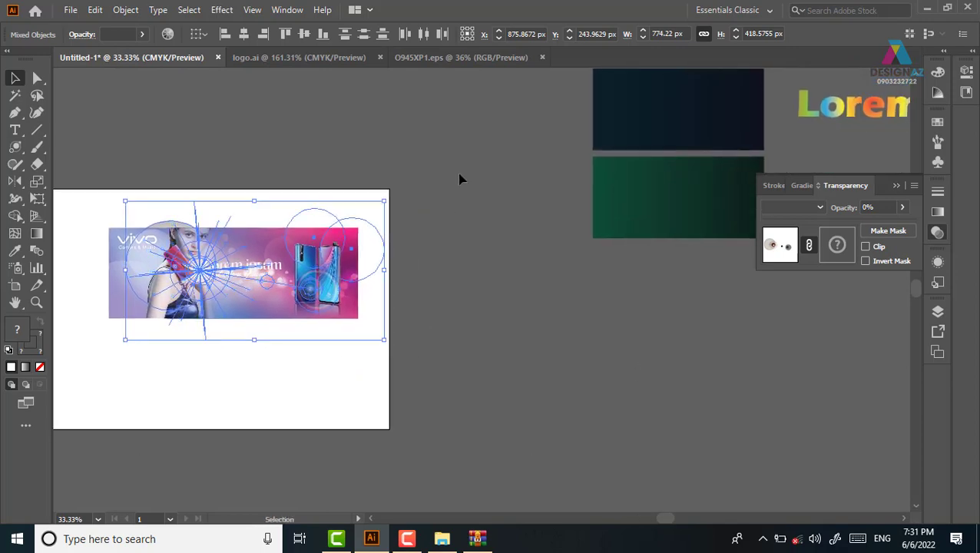
- Move the whole banner artwork off the artboard onto the pasteboard at lower right
left_click_drag(459, 177, 100, 372)
mouse_move(317, 325)
left_mouse_down()
mouse_move(474, 369)
mouse_move(614, 446)
left_mouse_up()
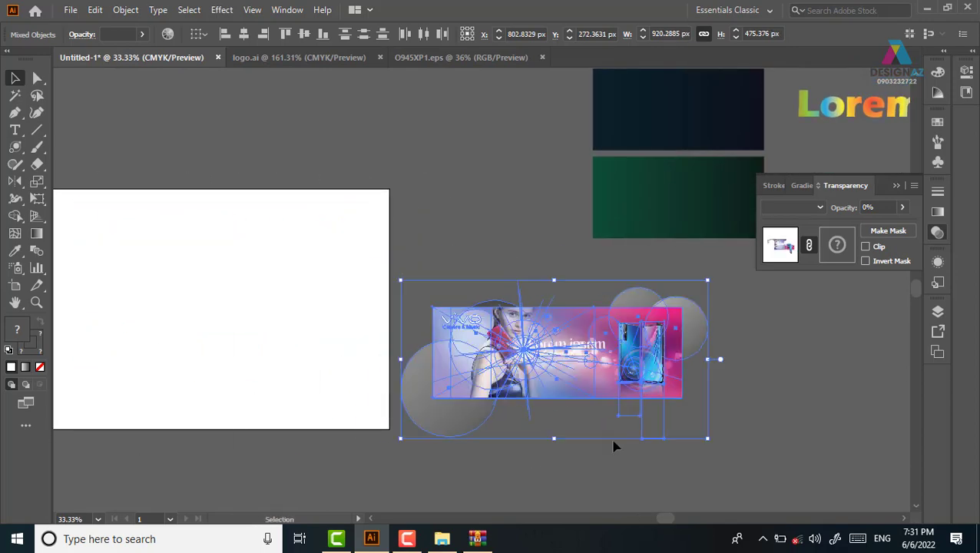
left_click(816, 460)
key("z")
left_click_drag(462, 280, 813, 431)
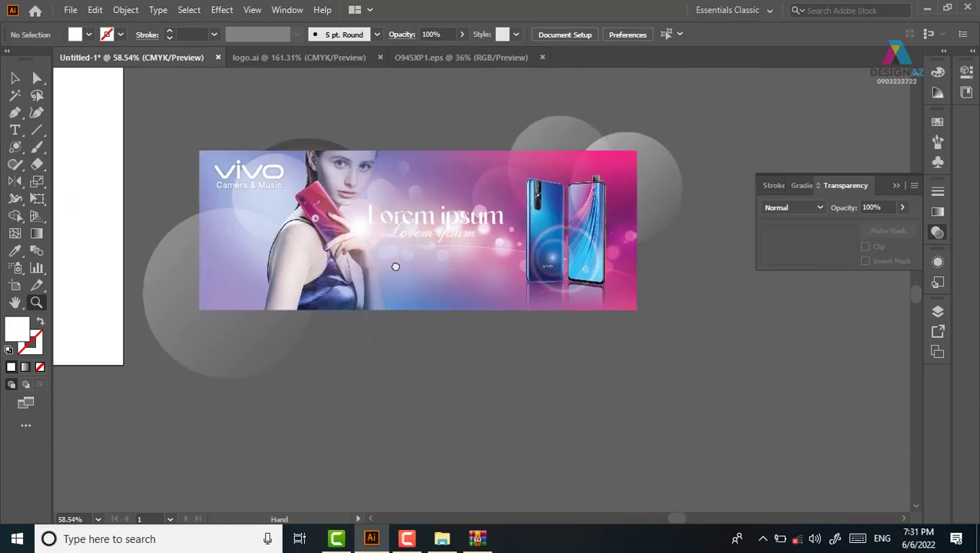
key("v")
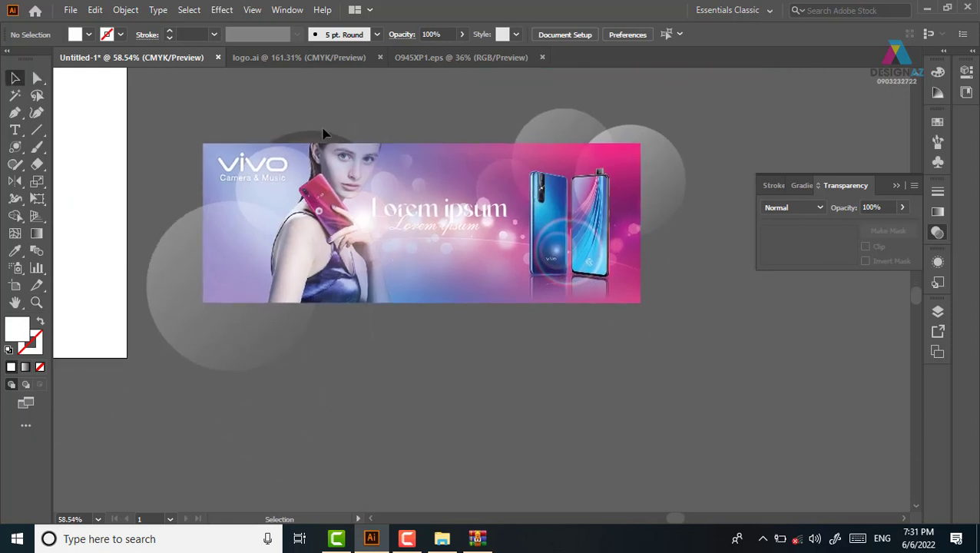
- Group the lens flare with the two grey circles, undoing a trial move
left_click(326, 134)
left_click(586, 160, "shift")
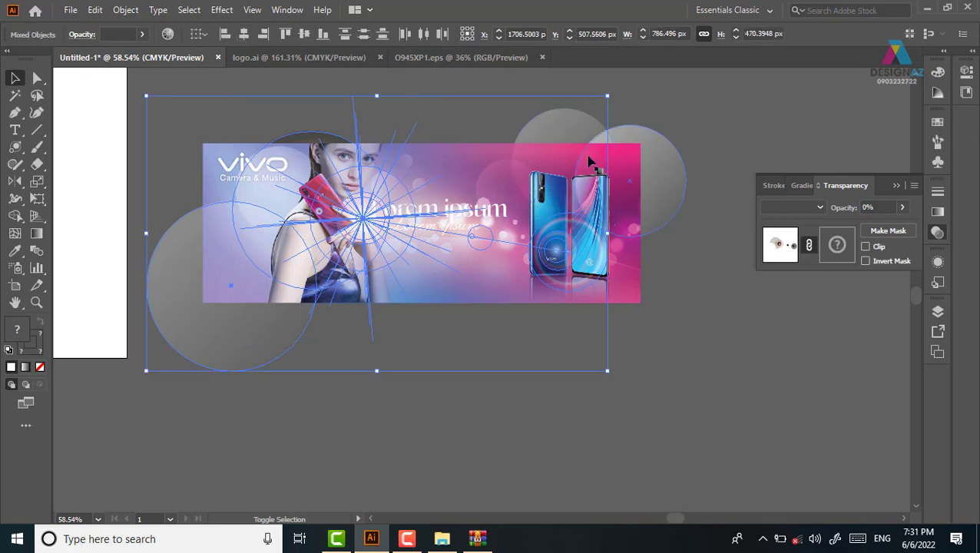
left_click(656, 153, "shift")
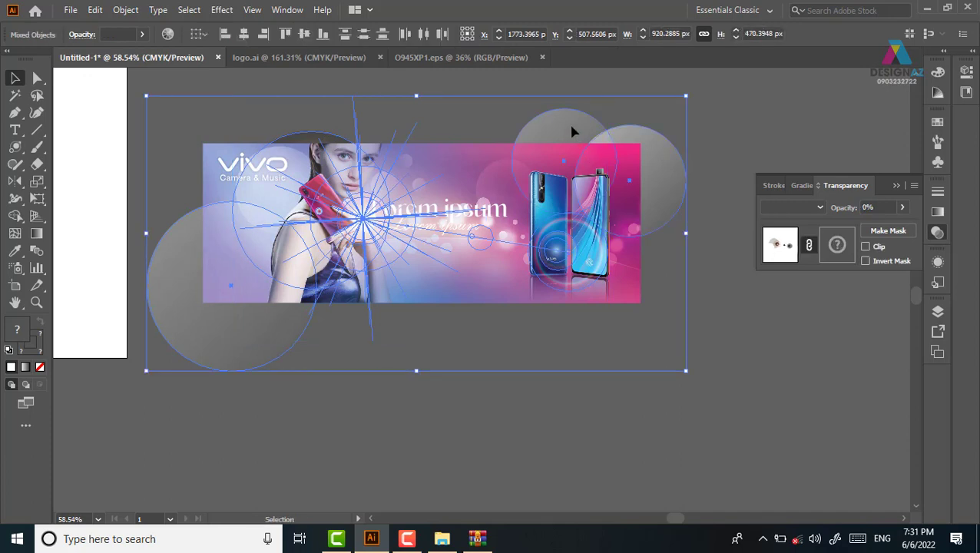
key("ctrl+g")
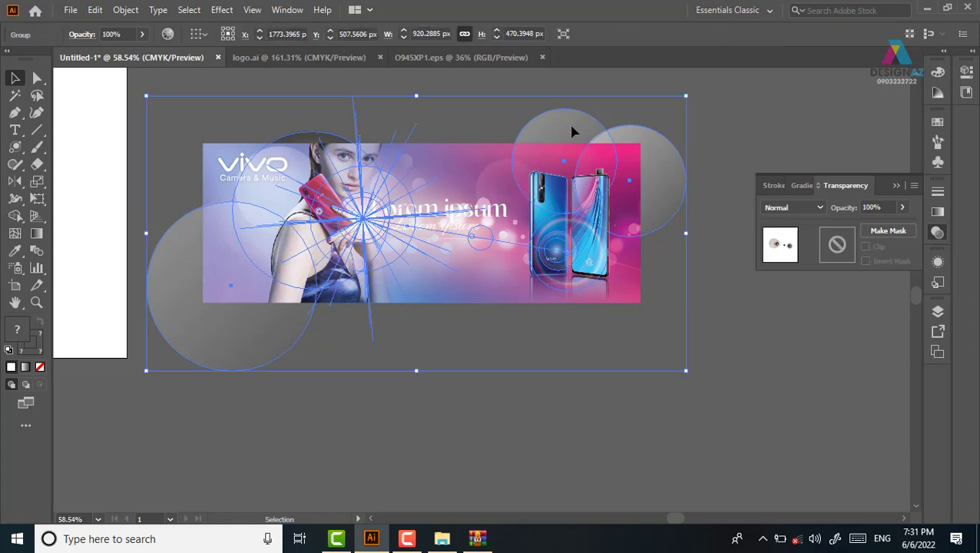
left_click_drag(572, 132, 694, 232)
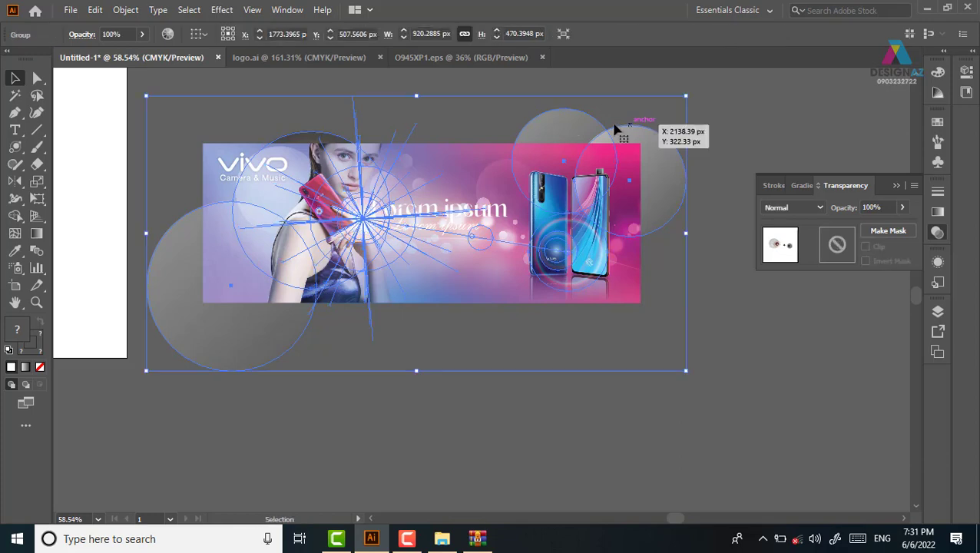
key("ctrl+z")
left_click(722, 374)
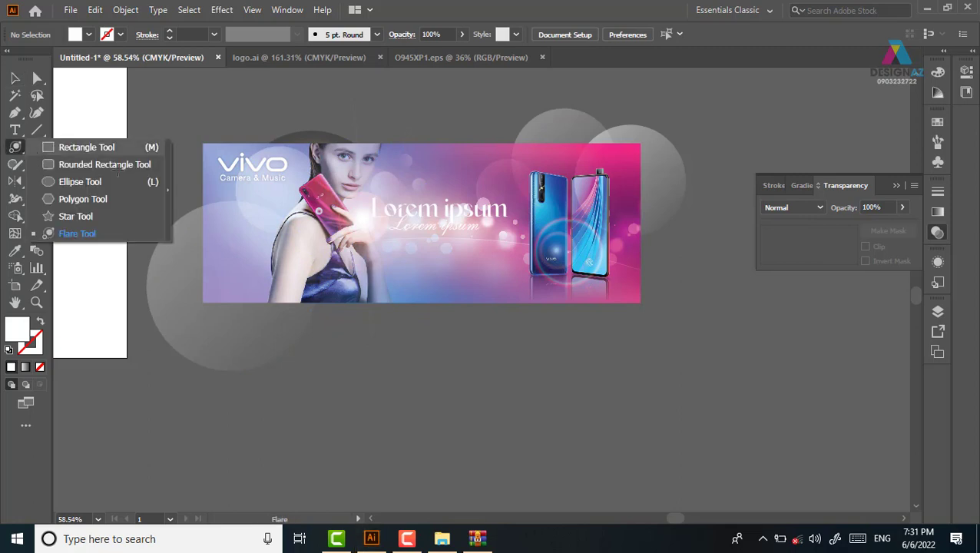
- Draw a rectangle covering the whole banner
left_click_drag(17, 153, 77, 145)
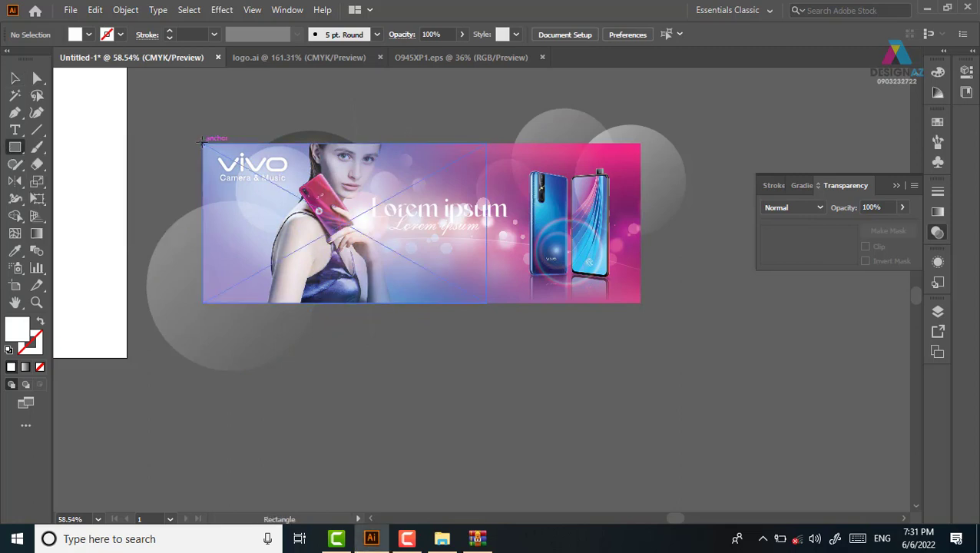
mouse_move(203, 143)
left_mouse_down()
mouse_move(619, 304)
mouse_move(641, 303)
left_mouse_up()
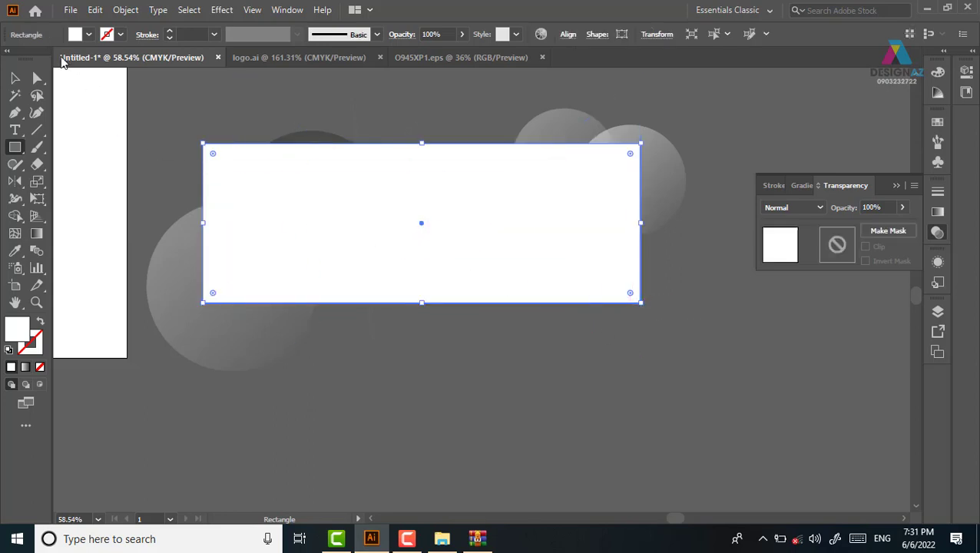
left_click(16, 78)
left_click(561, 129)
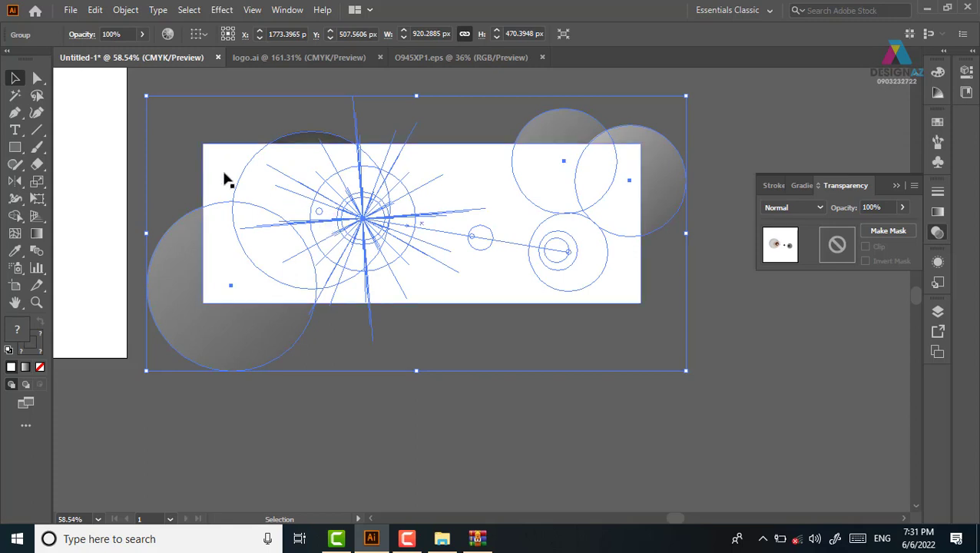
- Clip the flare-and-circles group to the rectangle with Make Clipping Mask
left_click(175, 146)
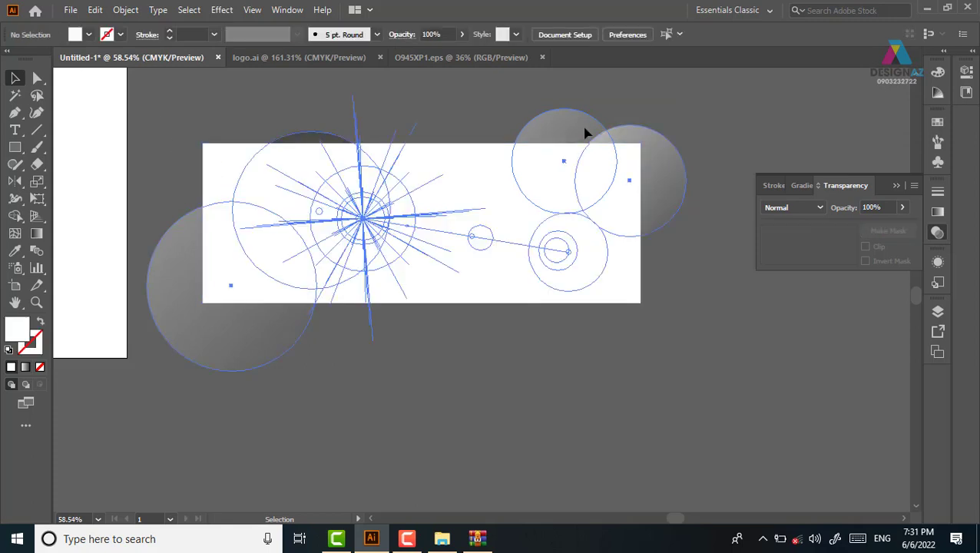
left_click(586, 131)
left_click(225, 162, "shift")
right_click(227, 162)
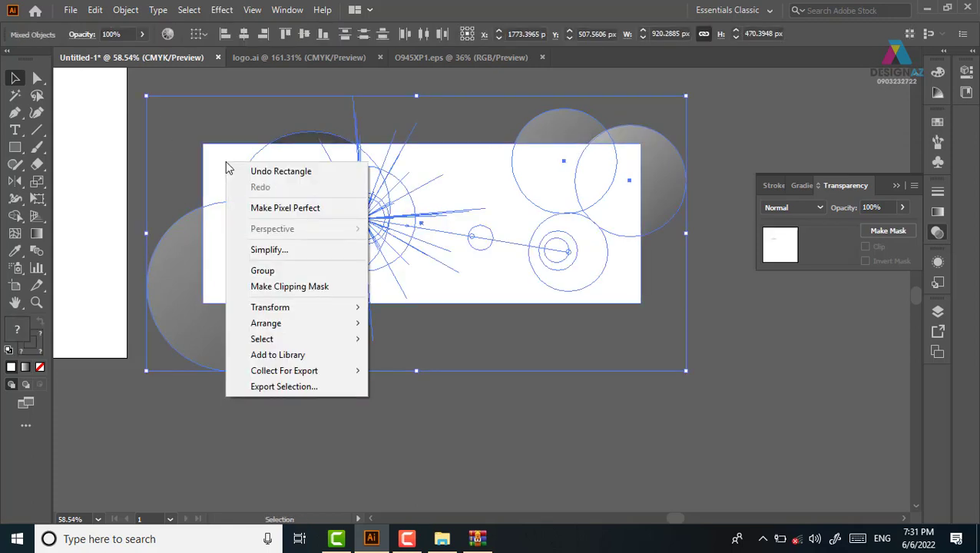
left_click(280, 288)
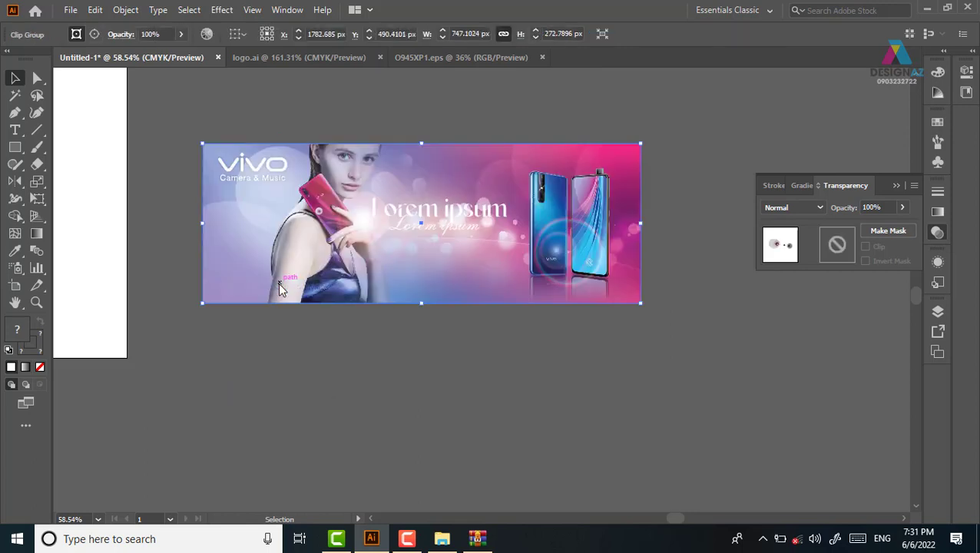
left_click(470, 386)
left_click_drag(621, 184, 682, 393)
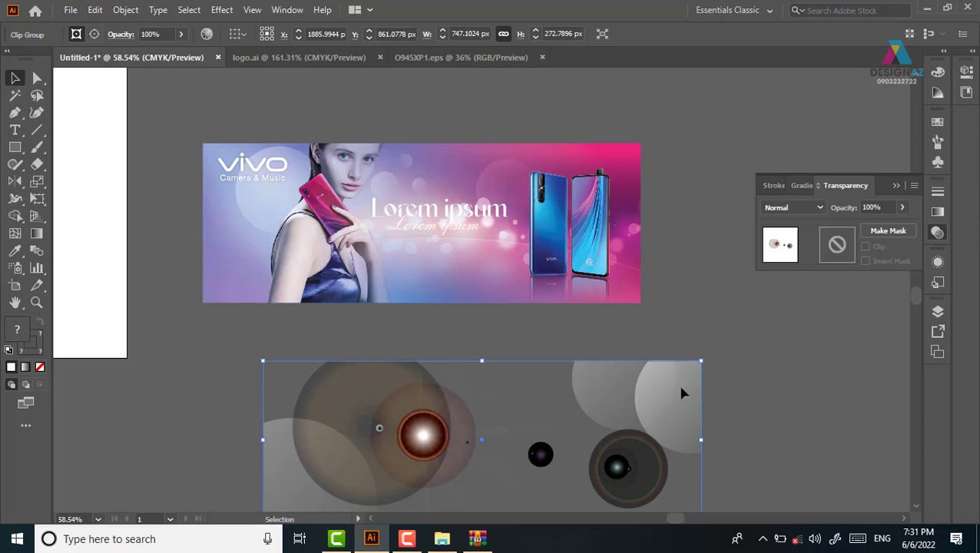
key("ctrl+z")
- Zoom into the finished banner, close the Transparency panel and view at 100%
left_click(682, 393)
key("z")
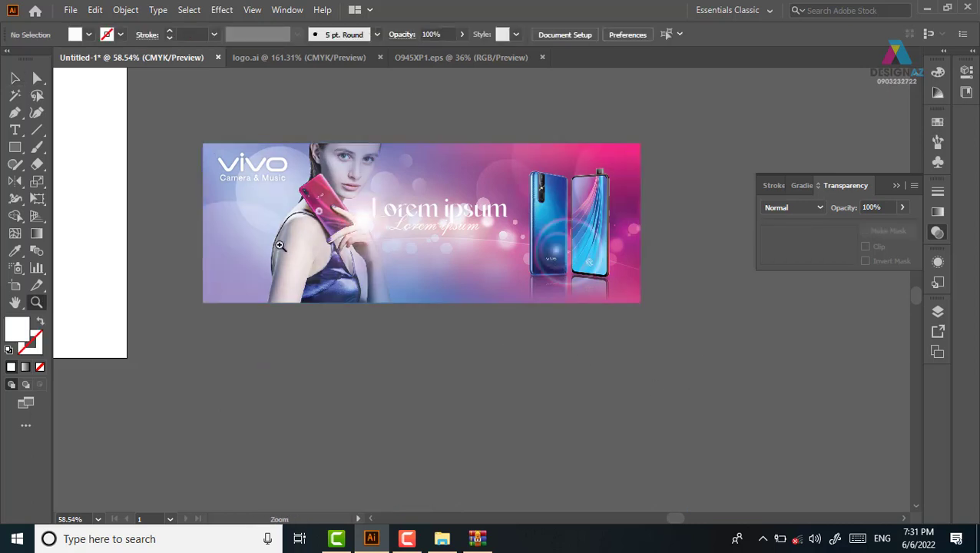
left_click_drag(193, 135, 652, 316)
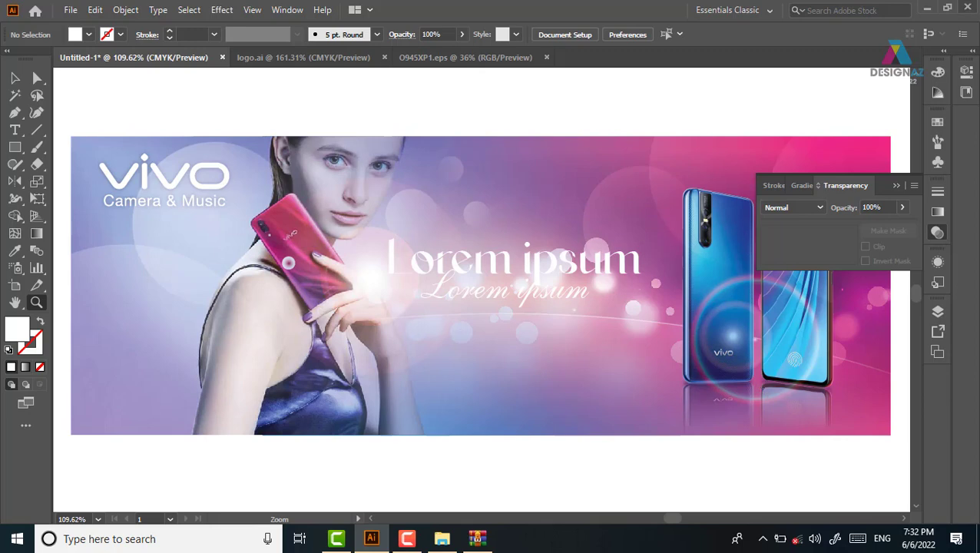
left_click(896, 188)
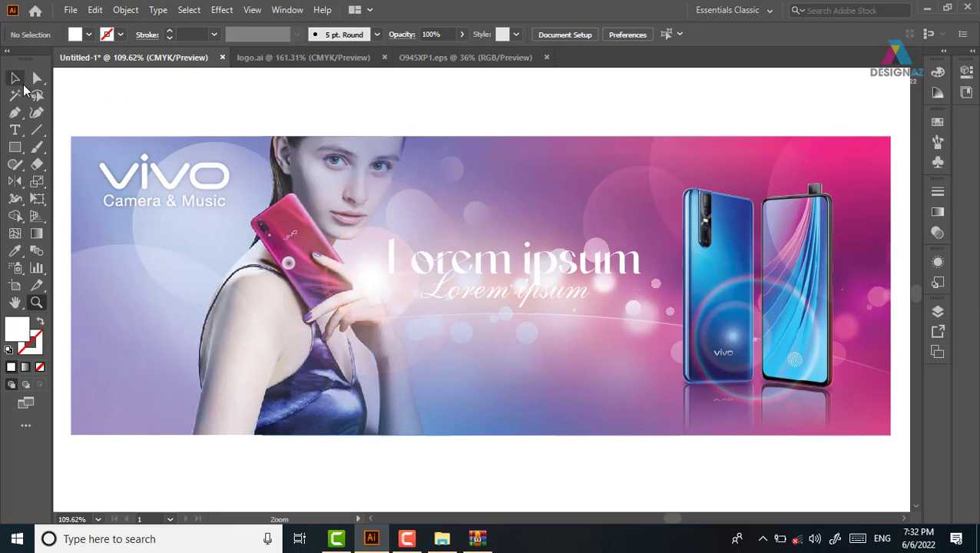
left_click(14, 78)
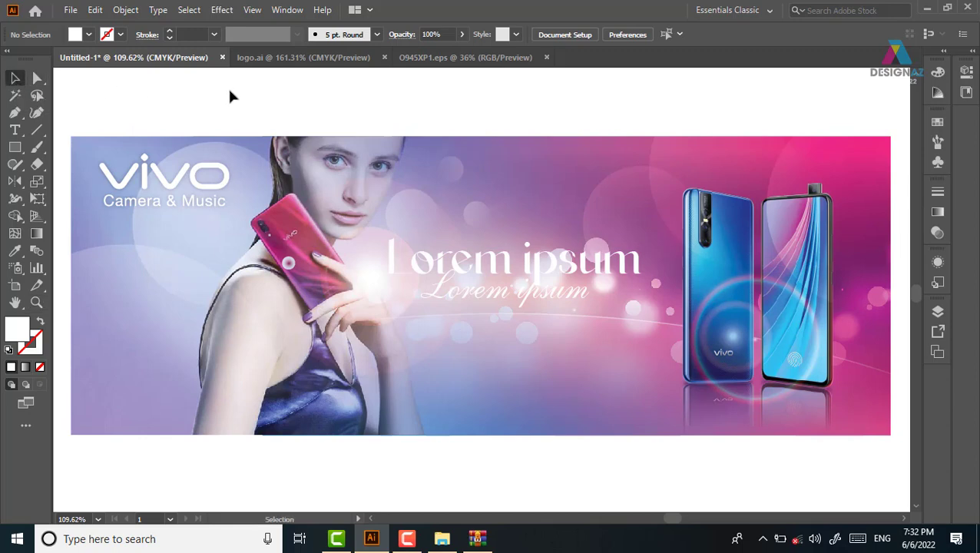
key("ctrl+1")
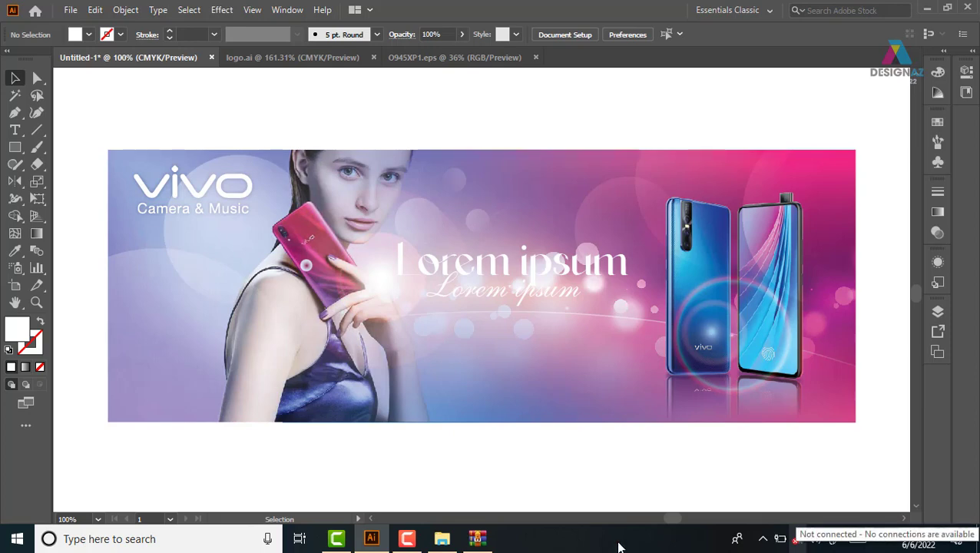
left_click(407, 538)
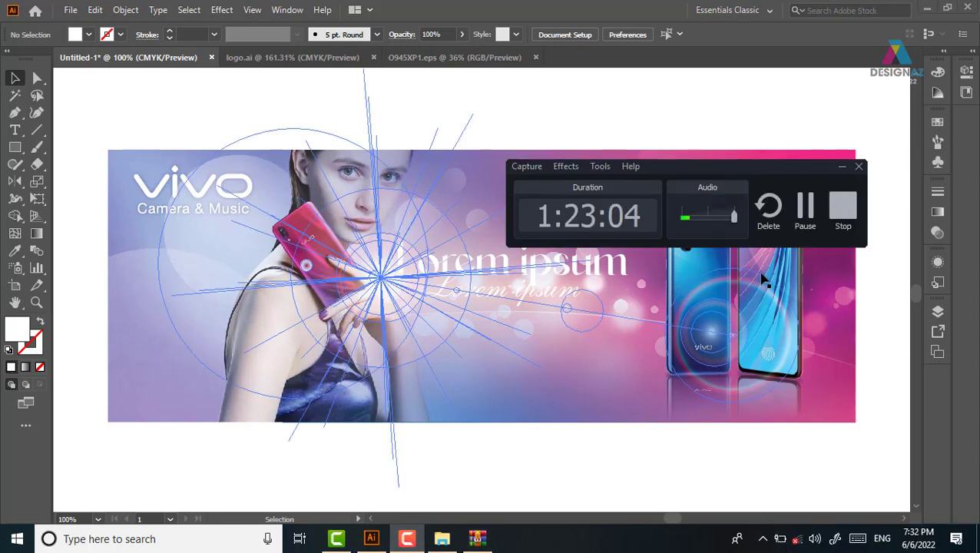